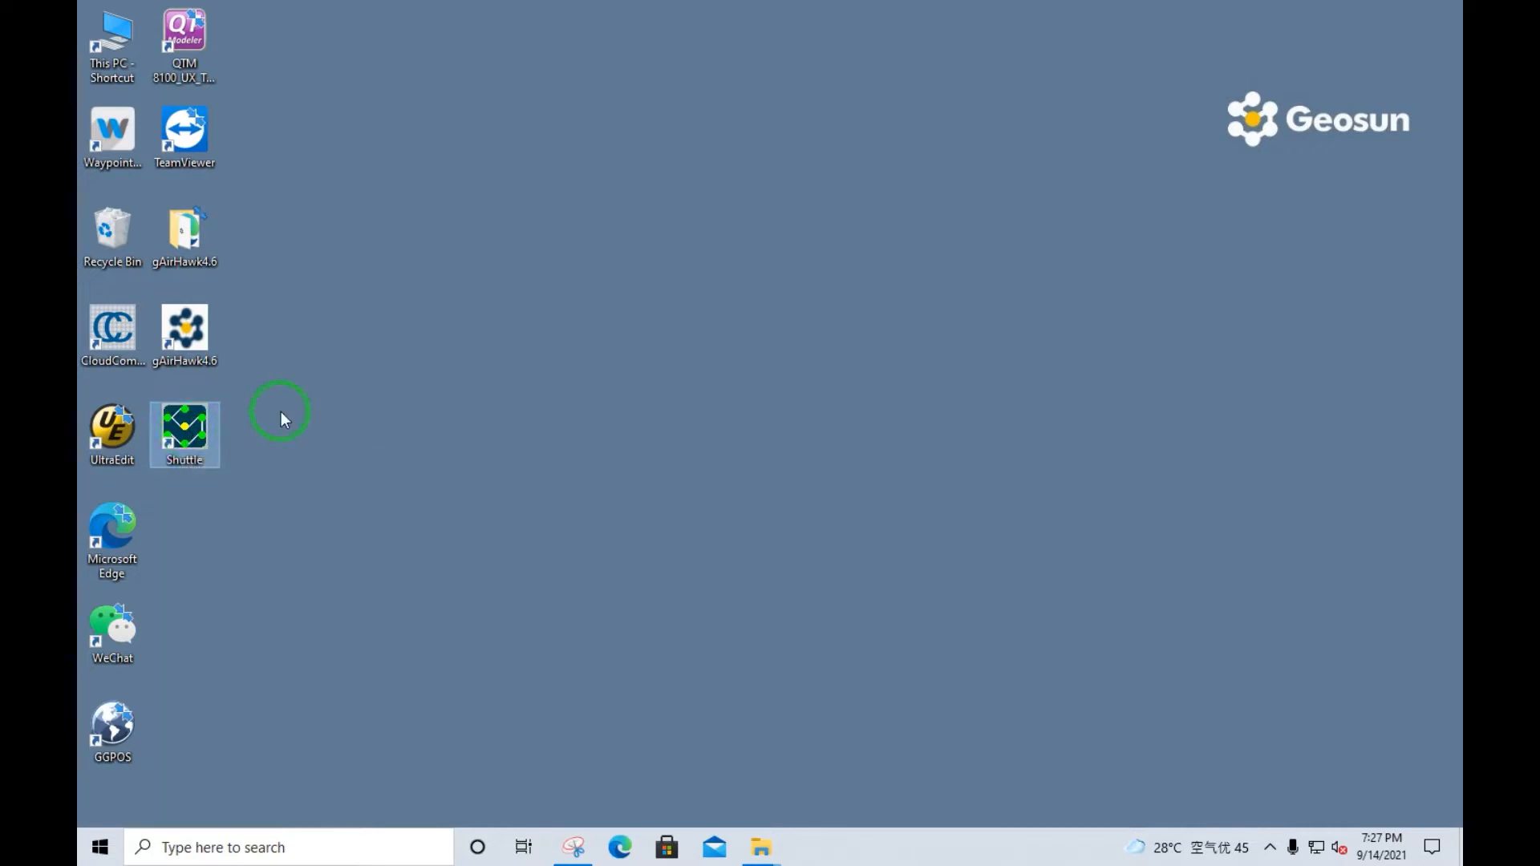
- Launch Shuttle from the desktop
{"action": "double_click", "coordinate": [197, 421]}
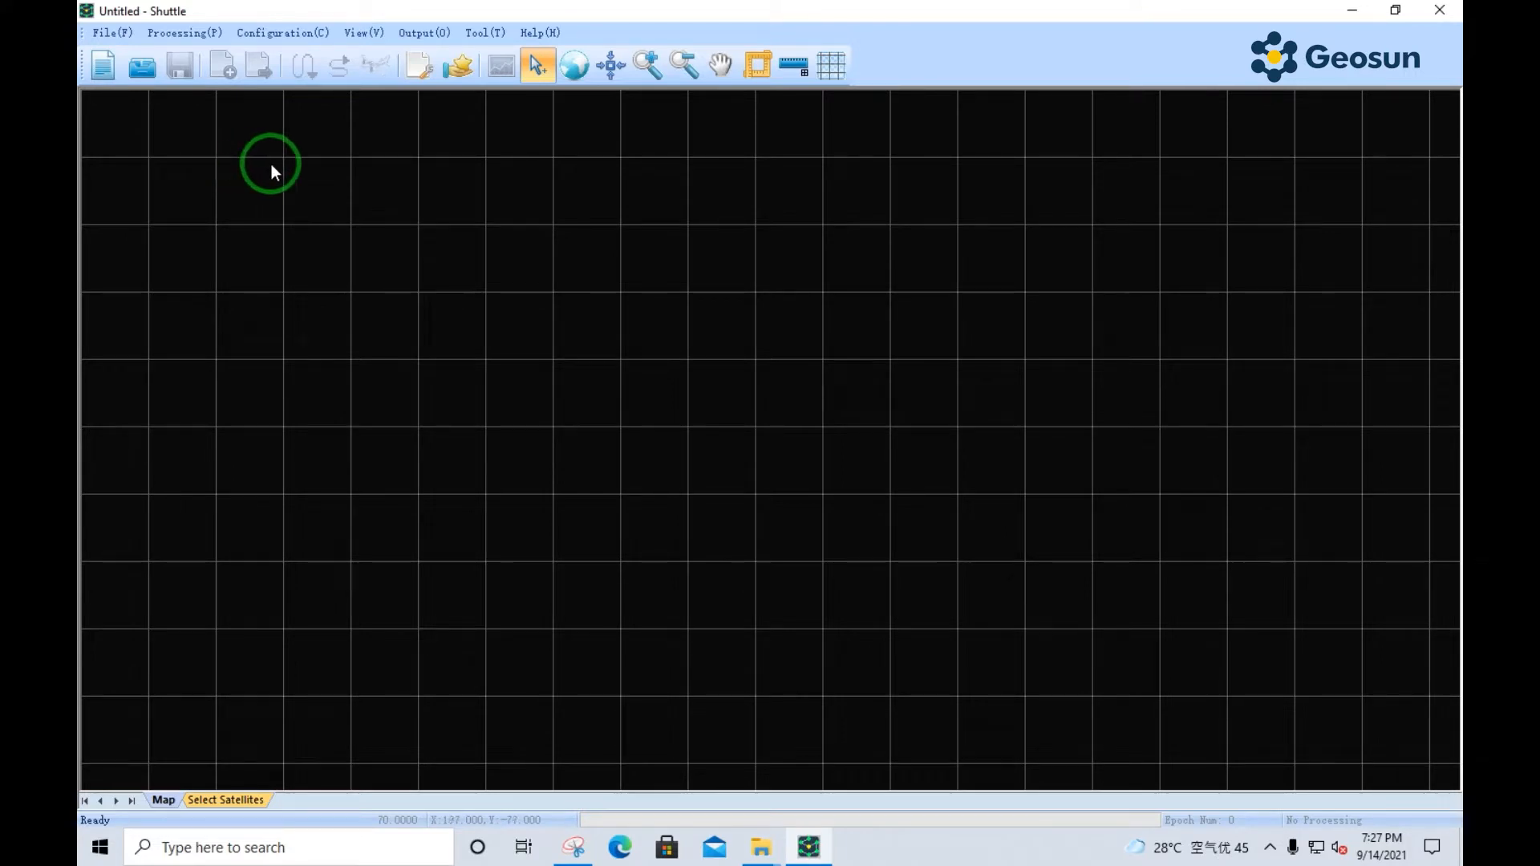
- Look through the available project, processing, configuration, view, output, tool and help commands
{"action": "left_click", "coordinate": [112, 34]}
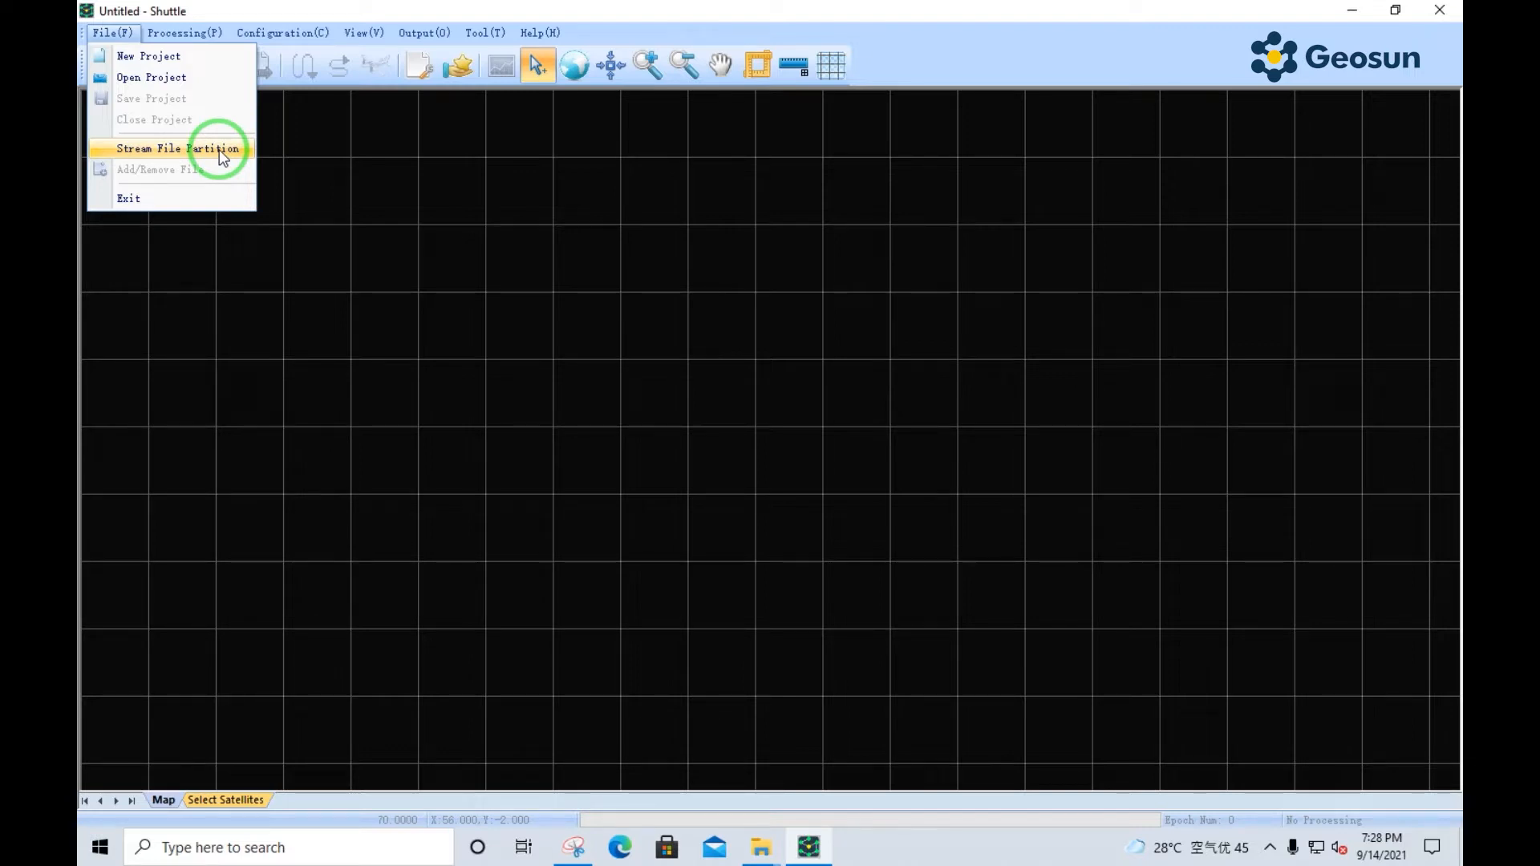
{"action": "mouse_move", "coordinate": [170, 42]}
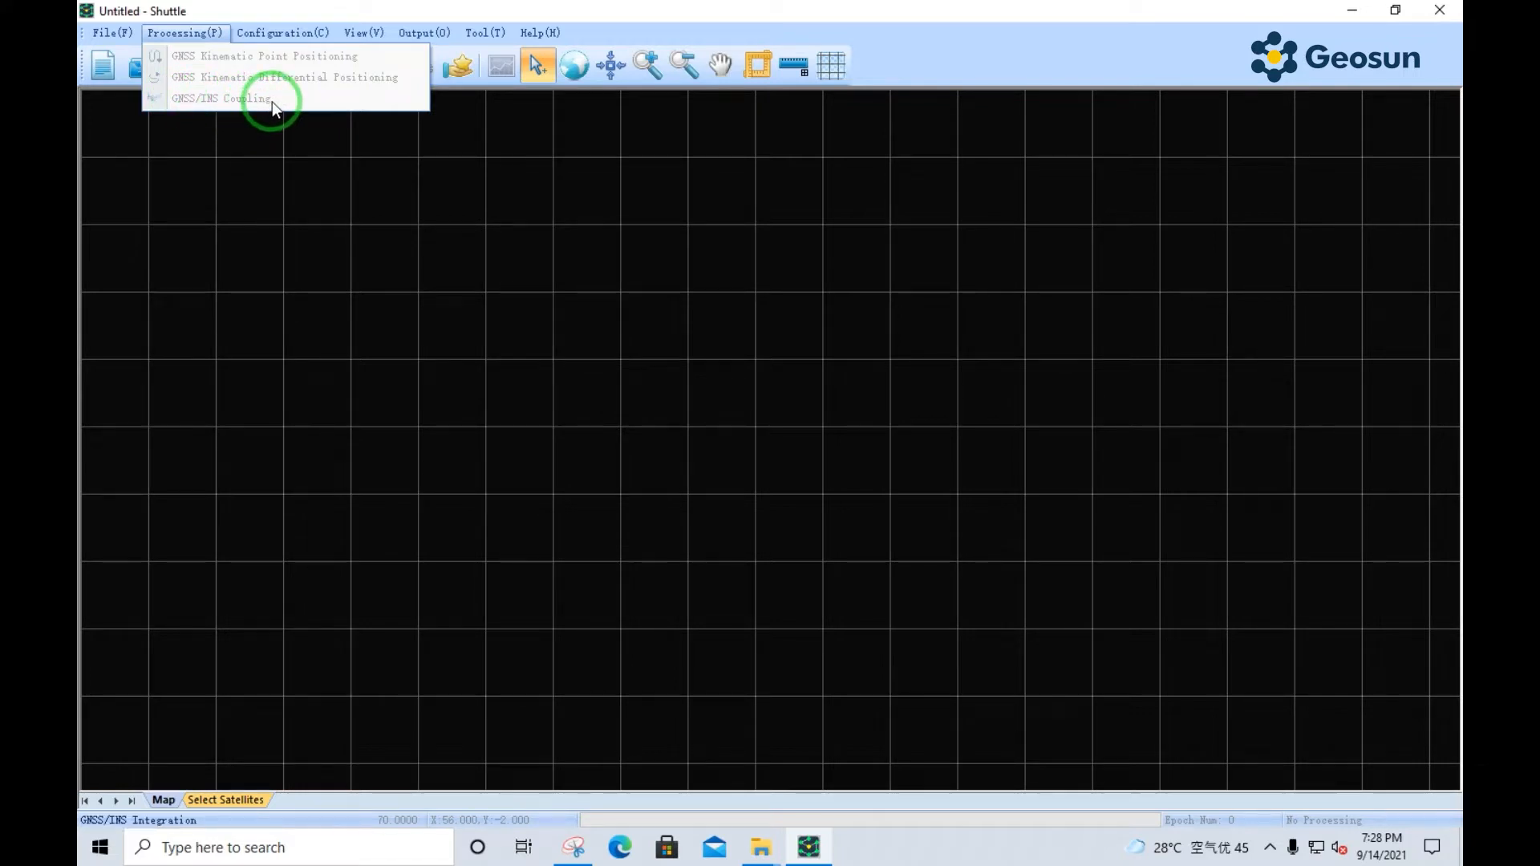
{"action": "mouse_move", "coordinate": [291, 41]}
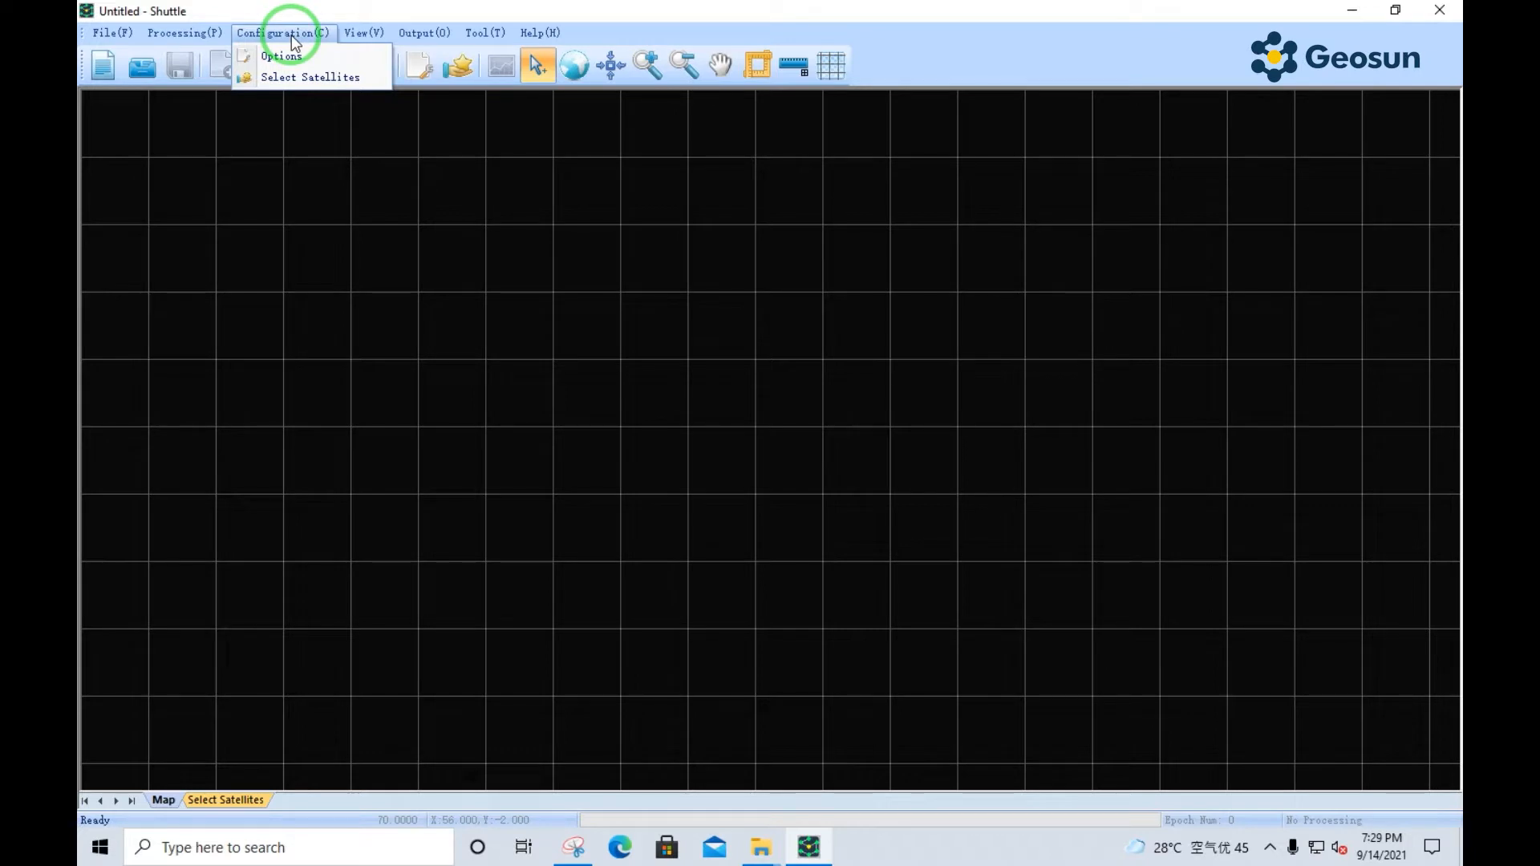
{"action": "mouse_move", "coordinate": [365, 35]}
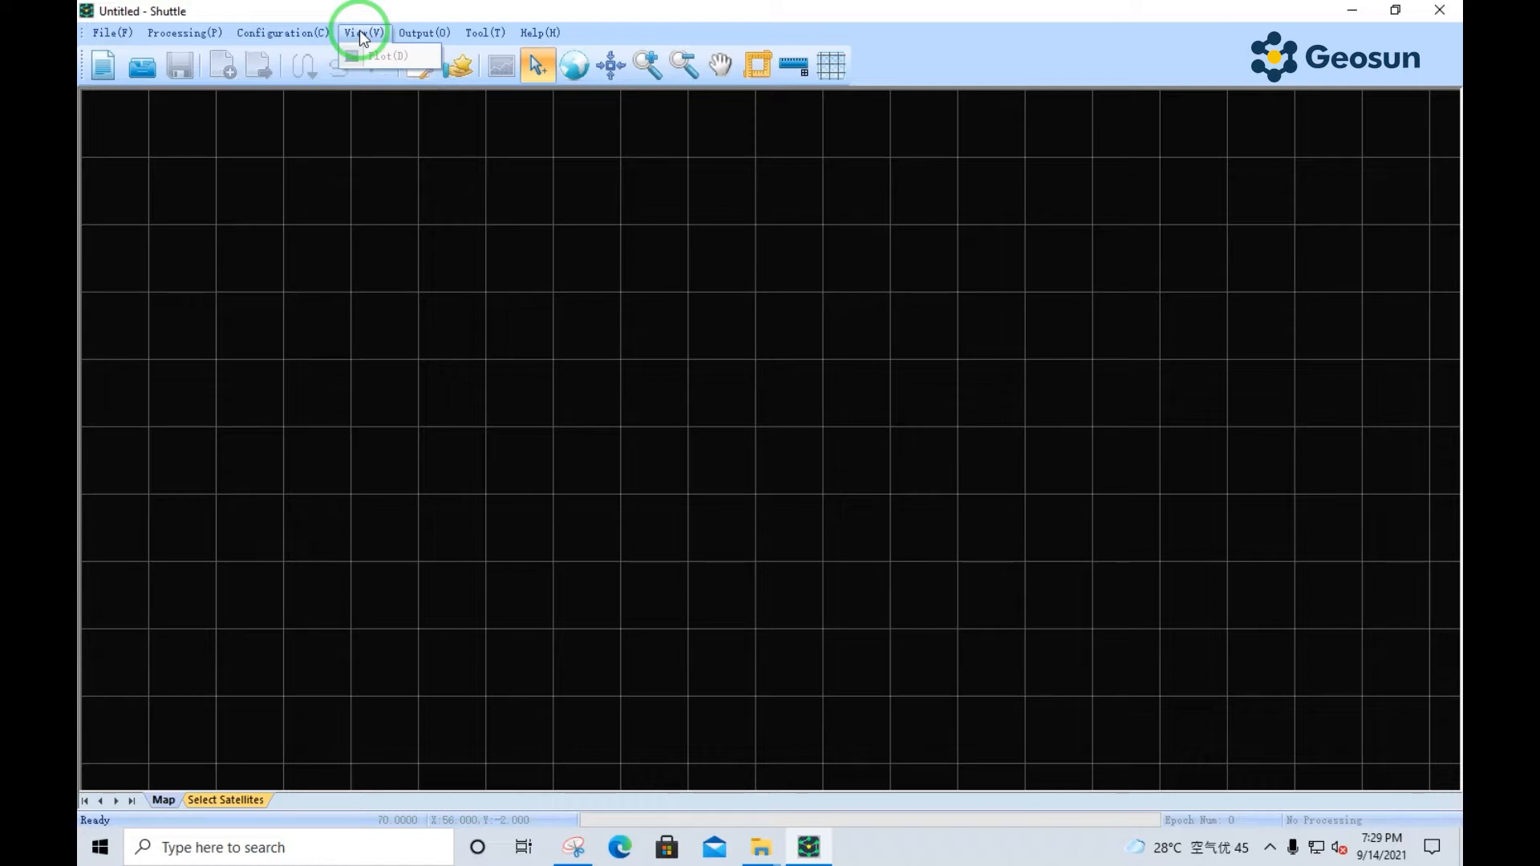
{"action": "mouse_move", "coordinate": [425, 33]}
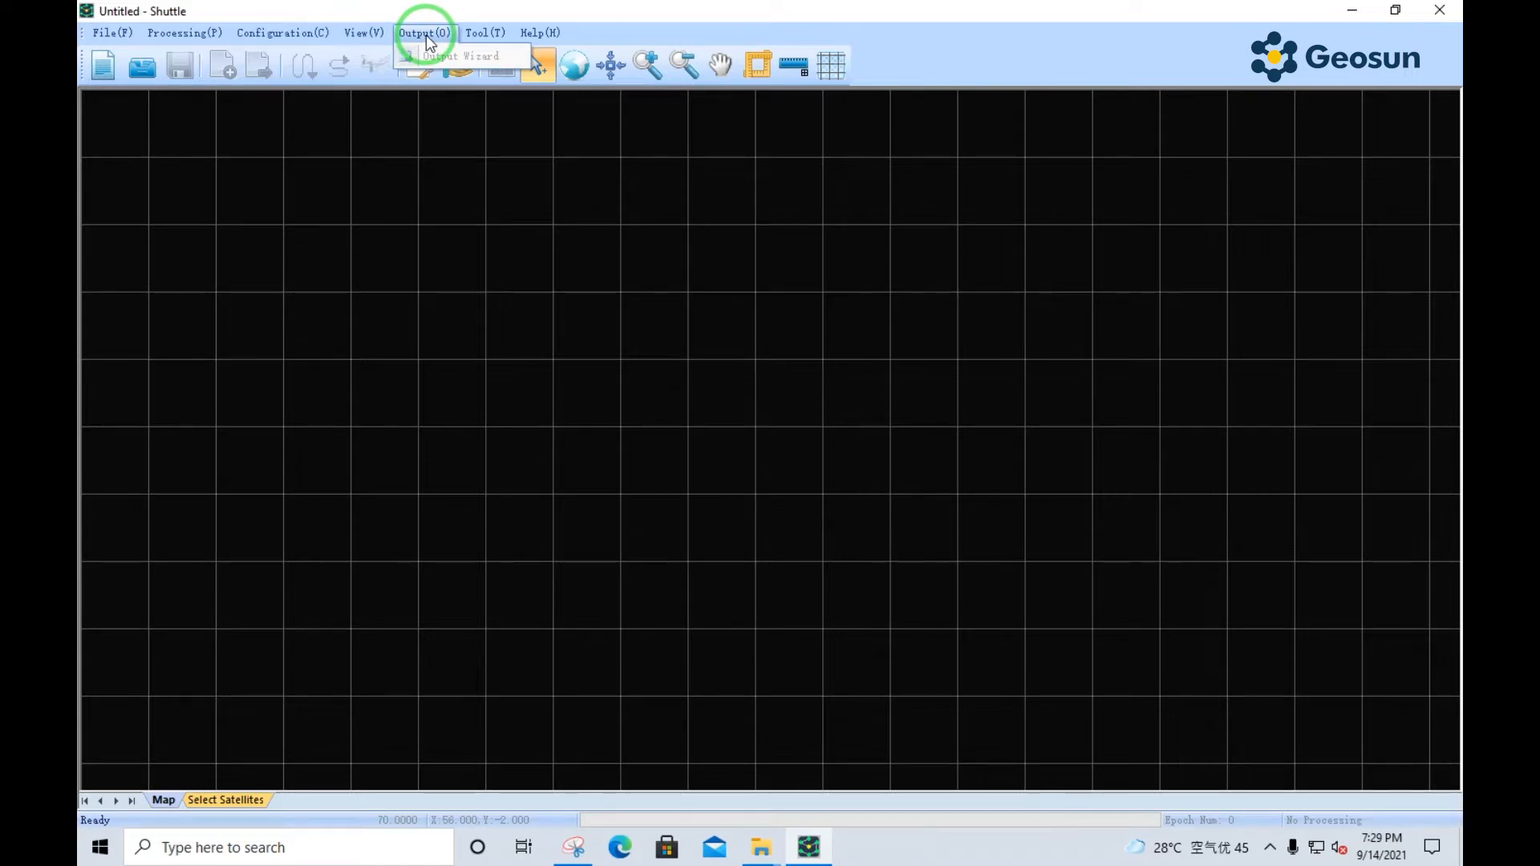
{"action": "mouse_move", "coordinate": [483, 37]}
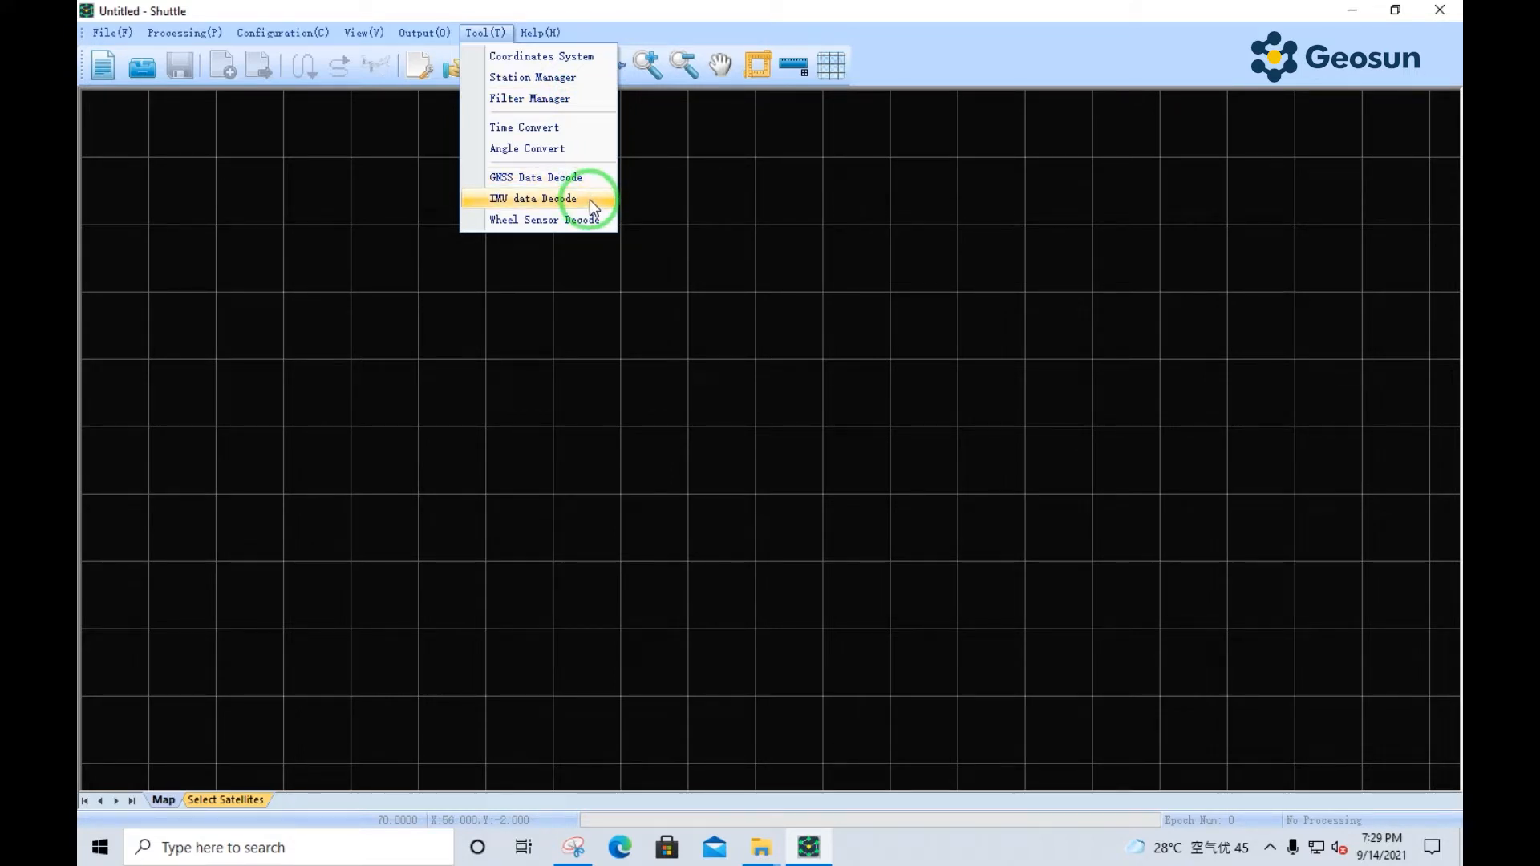
{"action": "left_click", "coordinate": [482, 8]}
{"action": "left_click", "coordinate": [531, 32]}
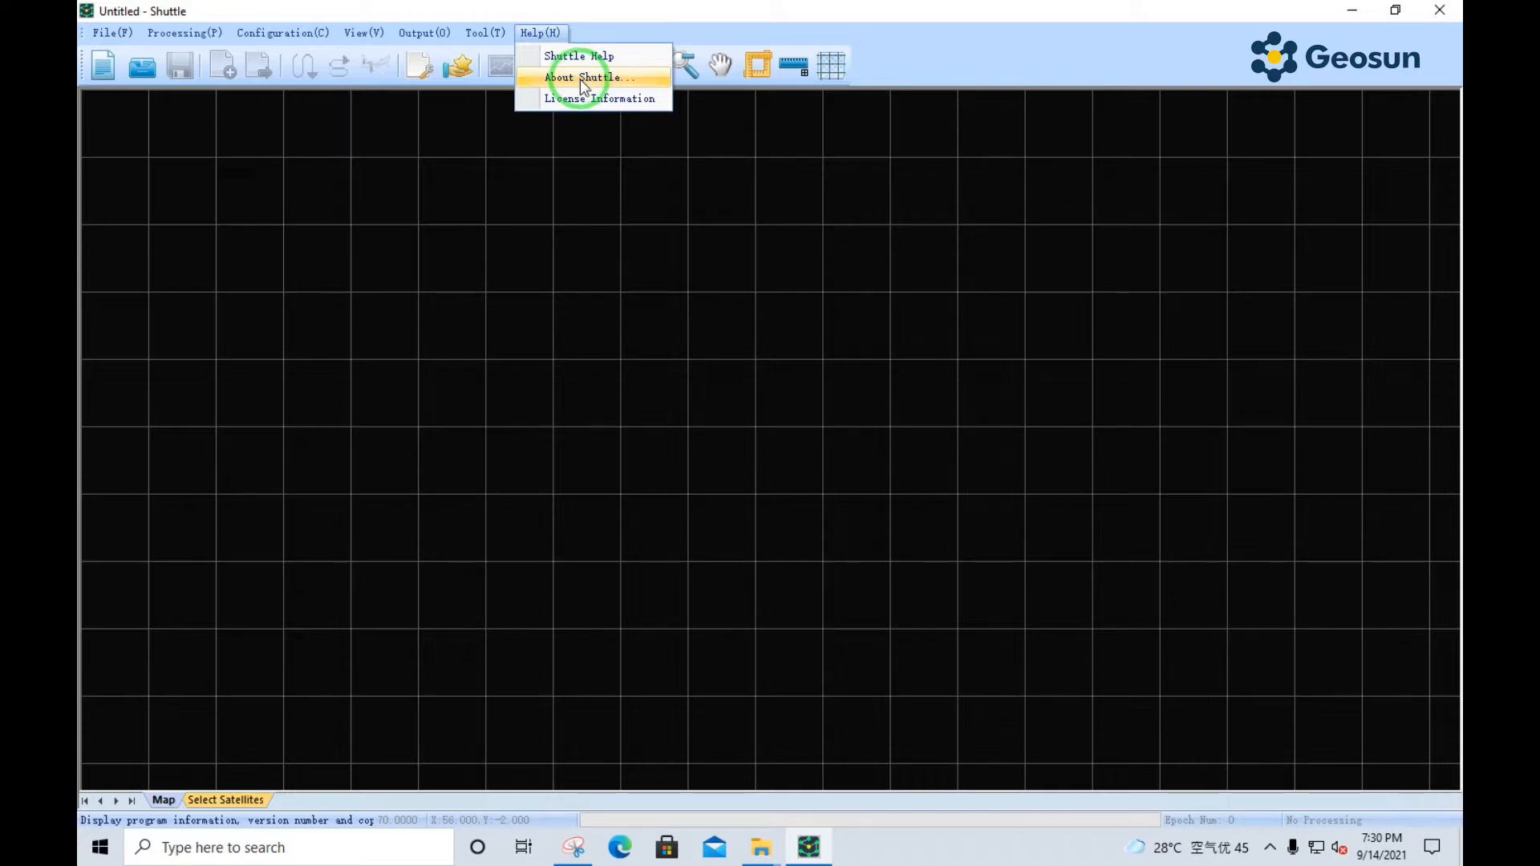
{"action": "left_click", "coordinate": [300, 10]}
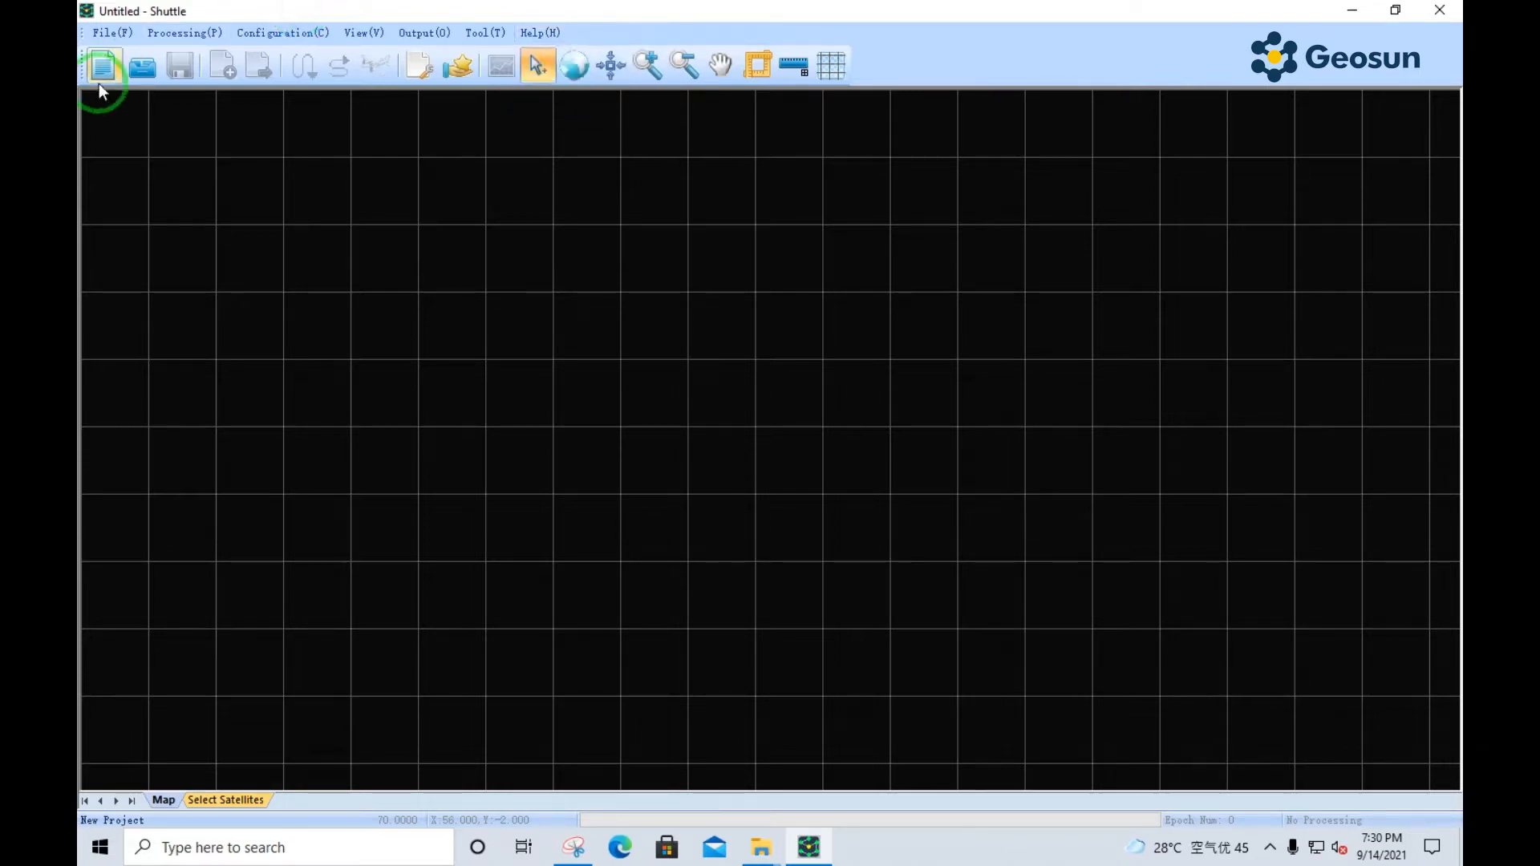
- Start a new project and choose the TEST folder as its save location
{"action": "left_click", "coordinate": [113, 36]}
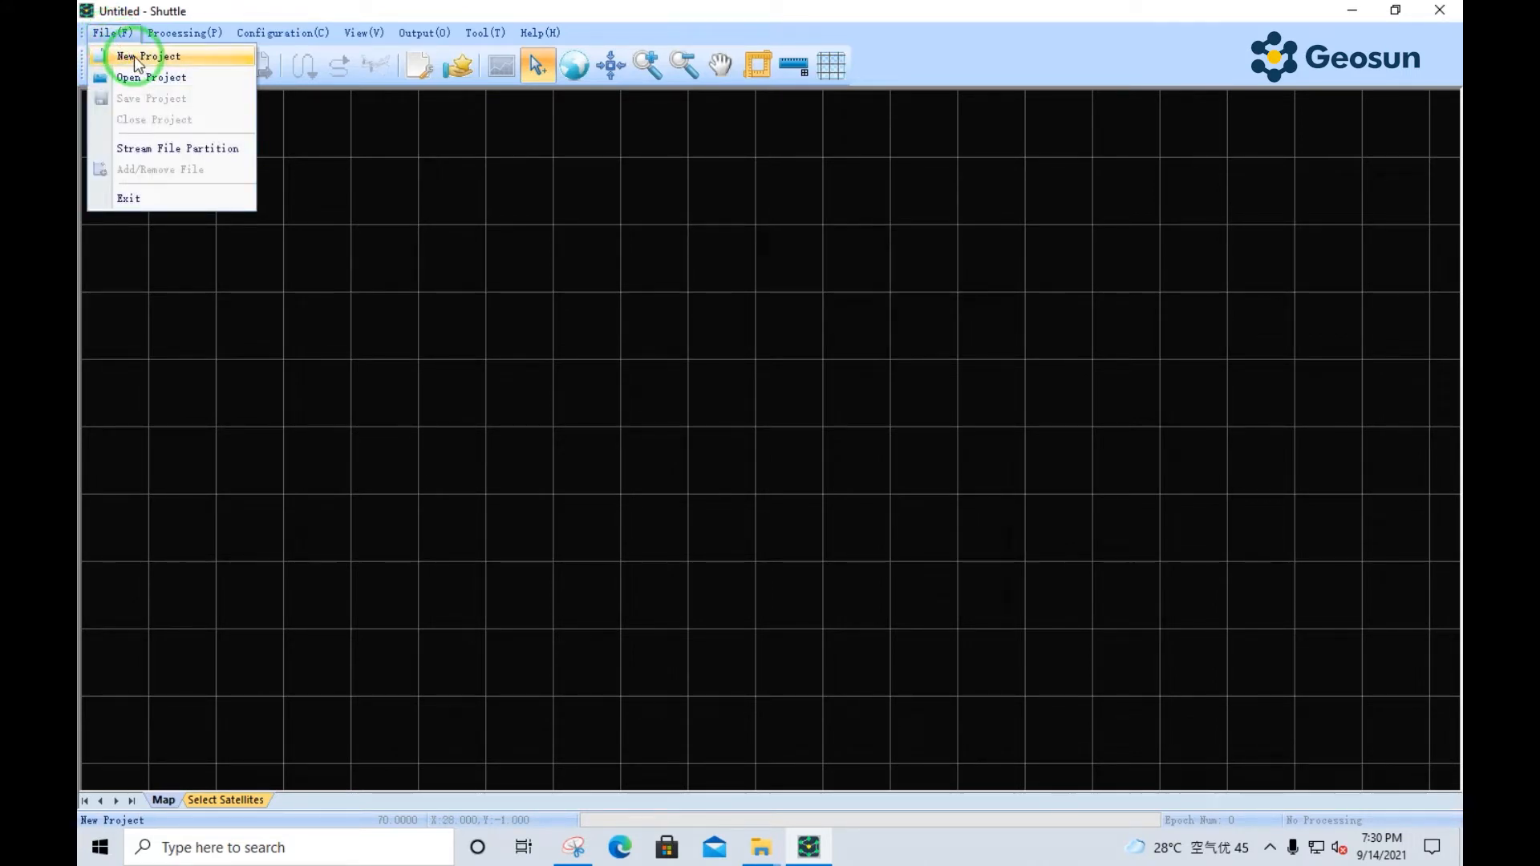
{"action": "left_click", "coordinate": [134, 56]}
{"action": "left_click_drag", "start_coordinate": [316, 35], "coordinate": [566, 158]}
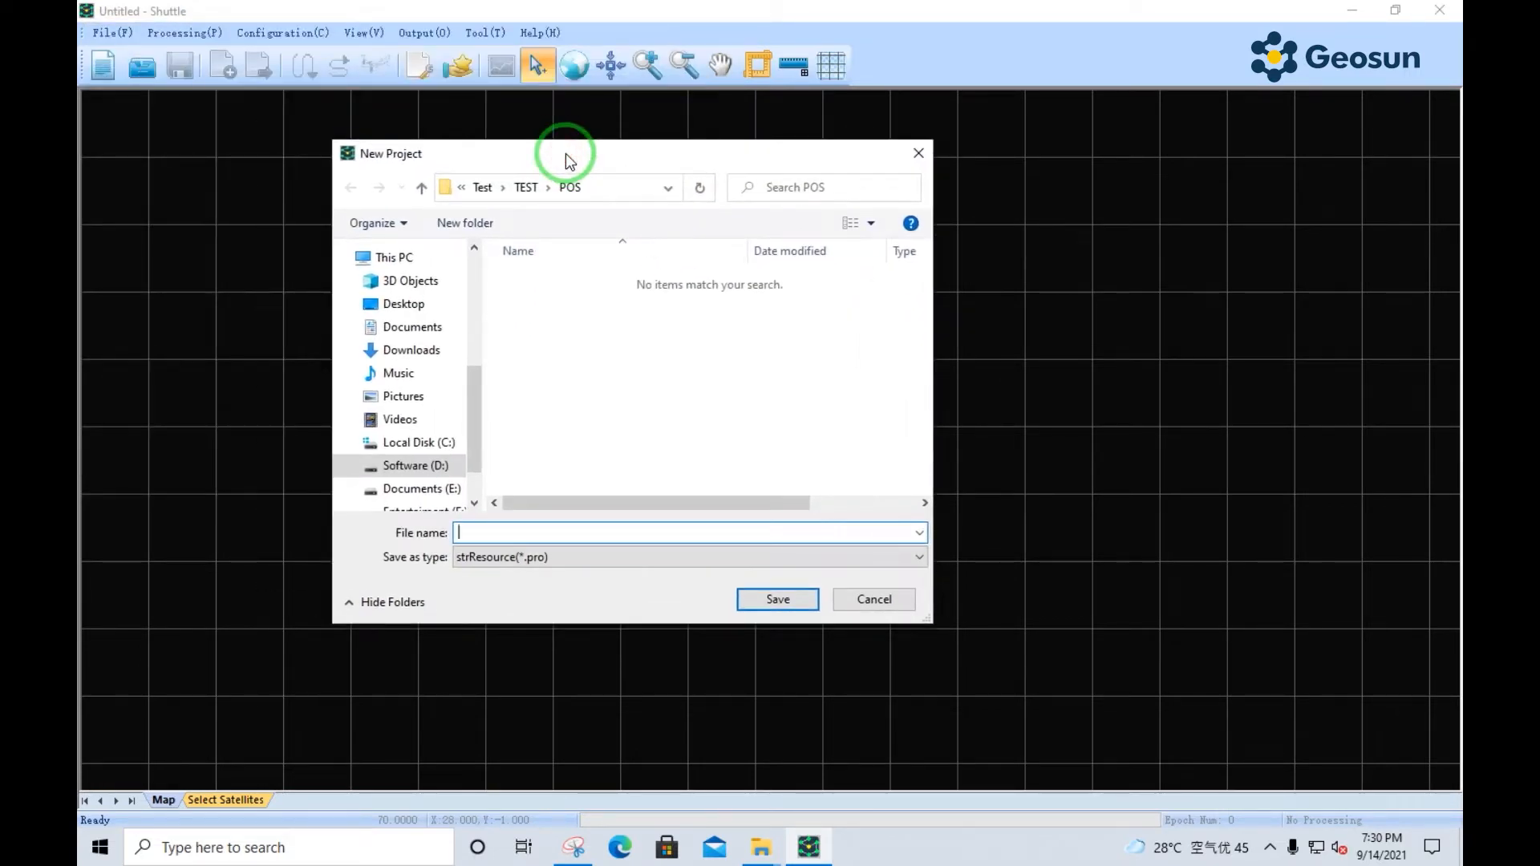
{"action": "left_click", "coordinate": [526, 189]}
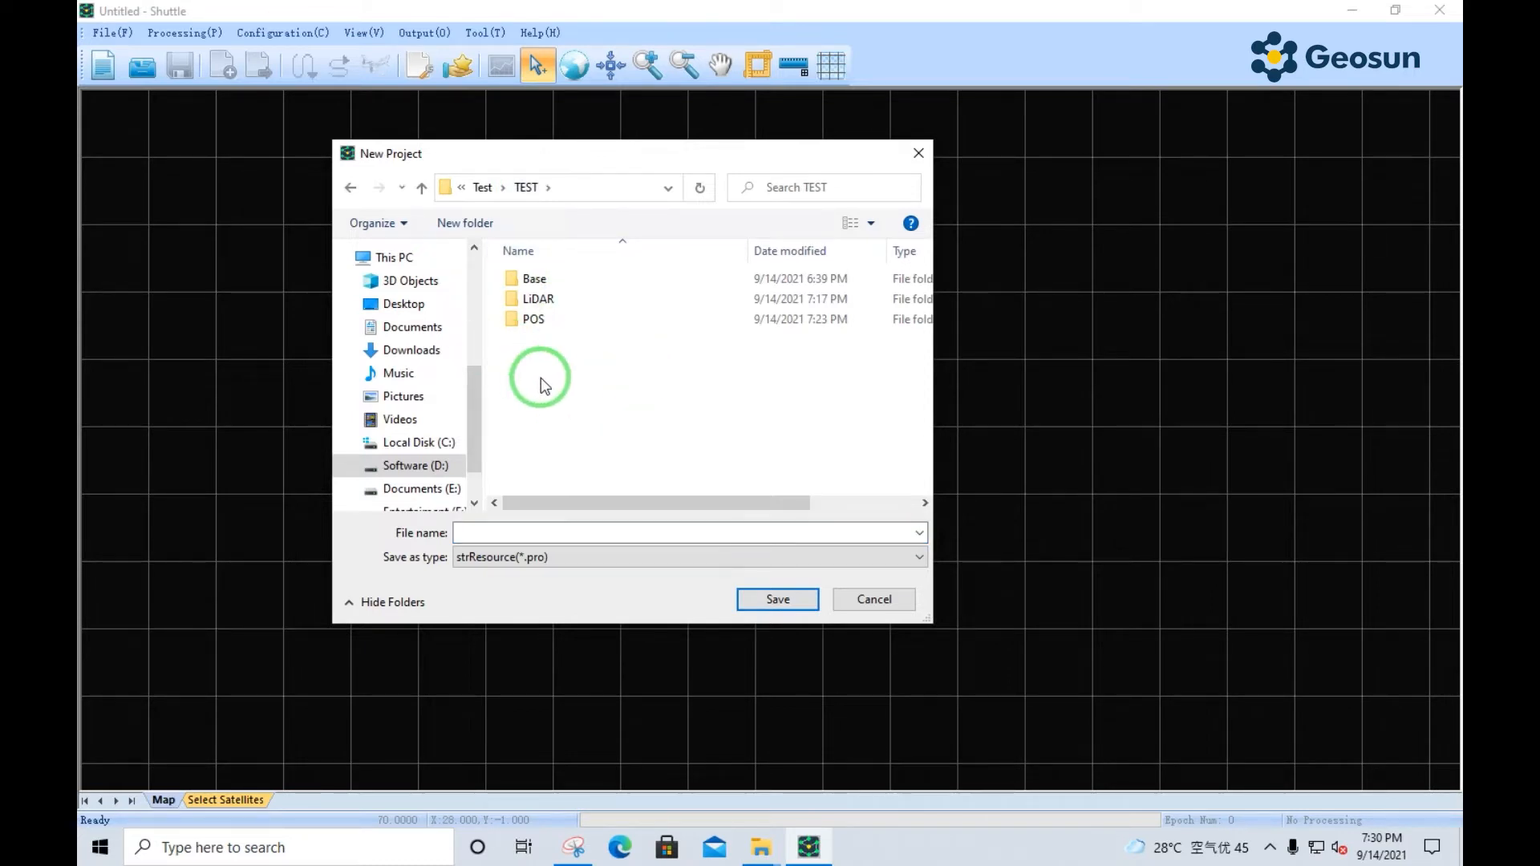
- Look inside the Base, POS and LiDAR subfolders and return to the TEST folder
{"action": "double_click", "coordinate": [602, 282]}
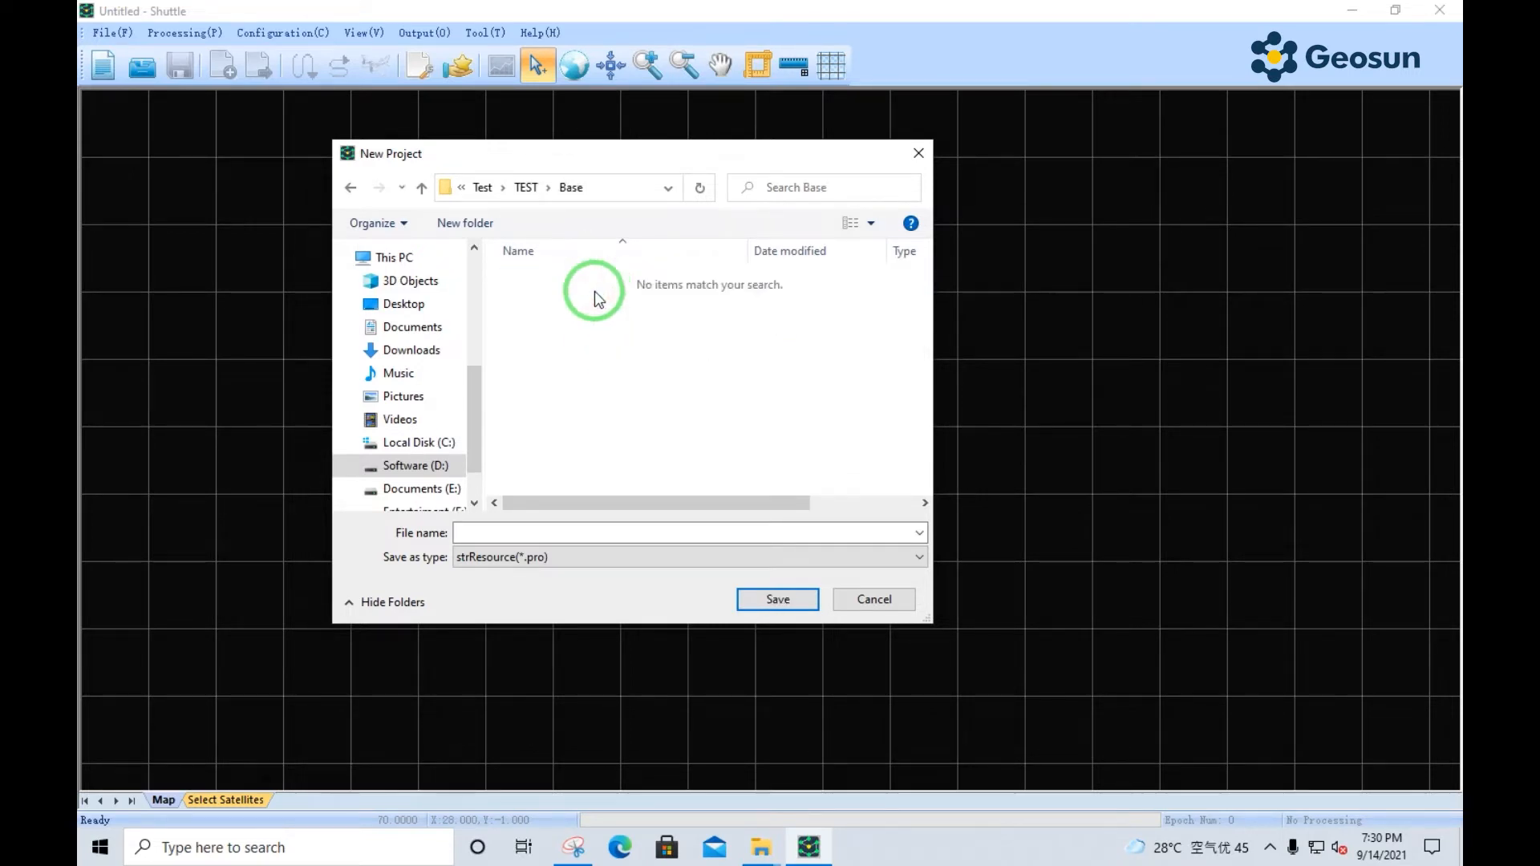
{"action": "left_click", "coordinate": [525, 188]}
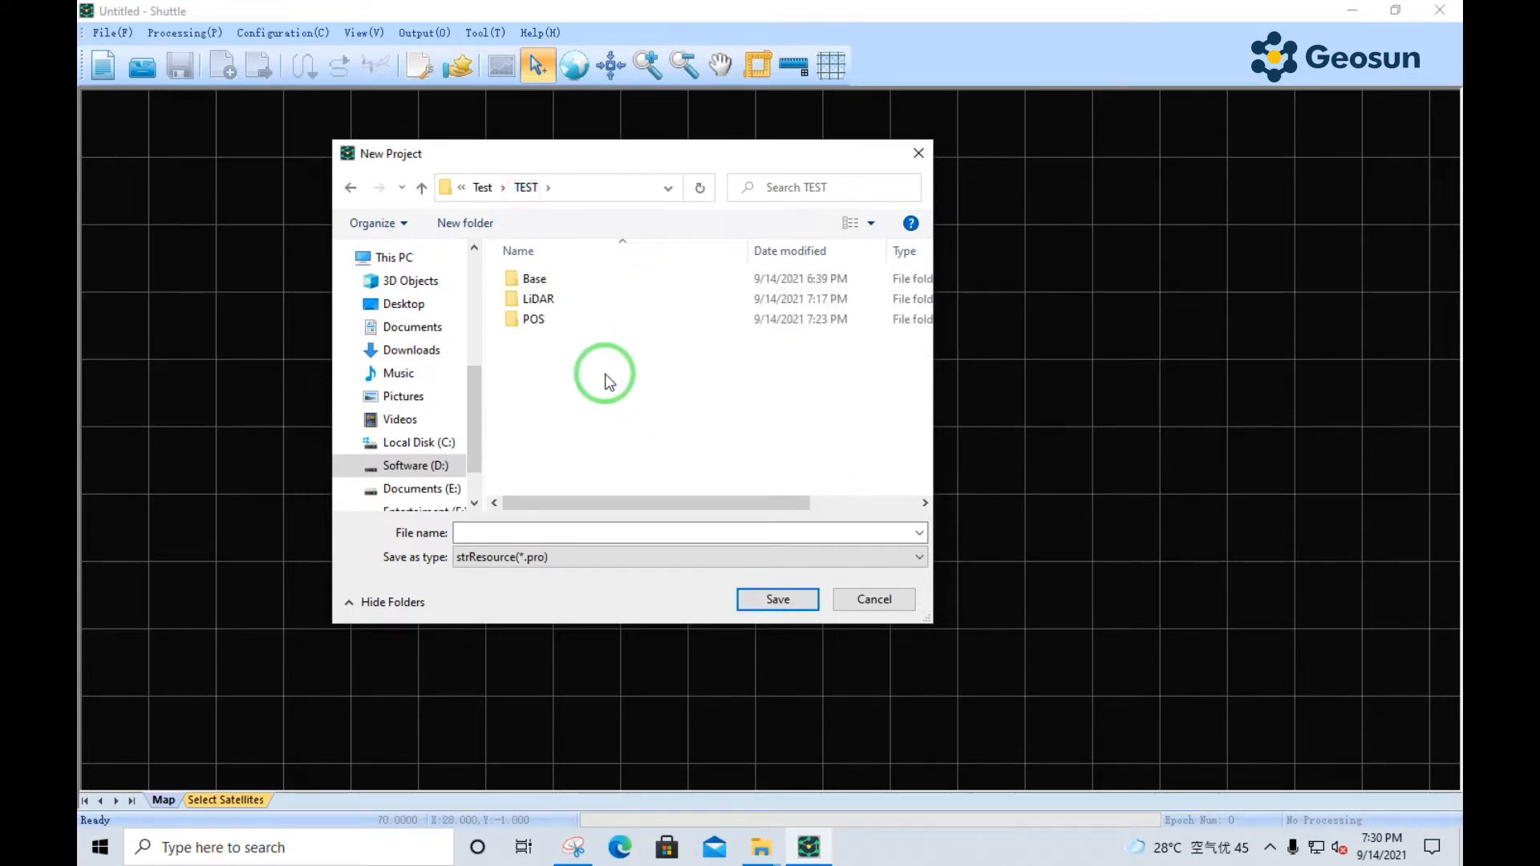
{"action": "double_click", "coordinate": [602, 331]}
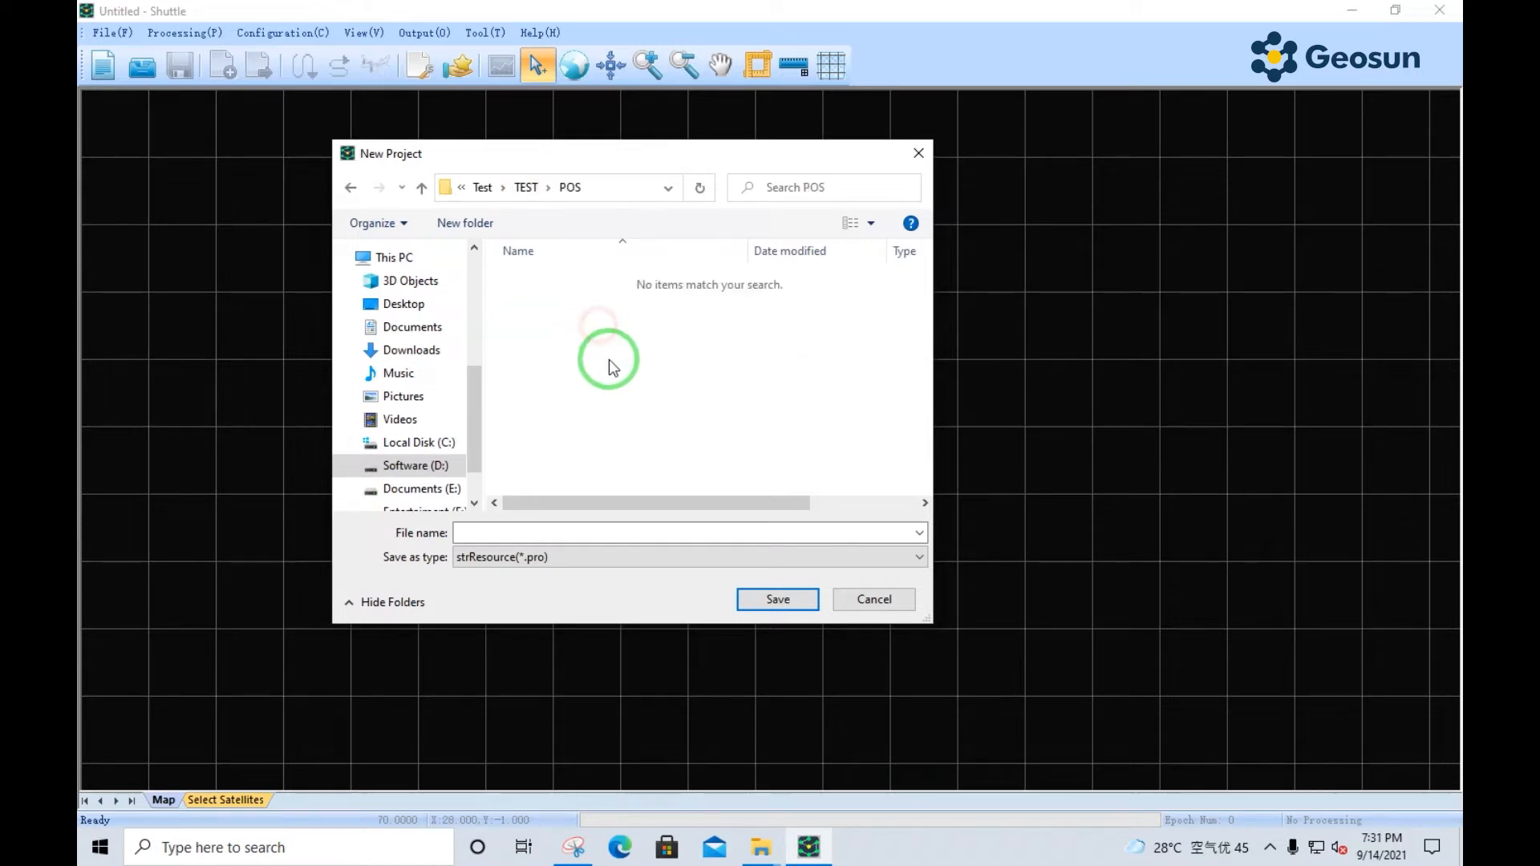
{"action": "left_click", "coordinate": [528, 191]}
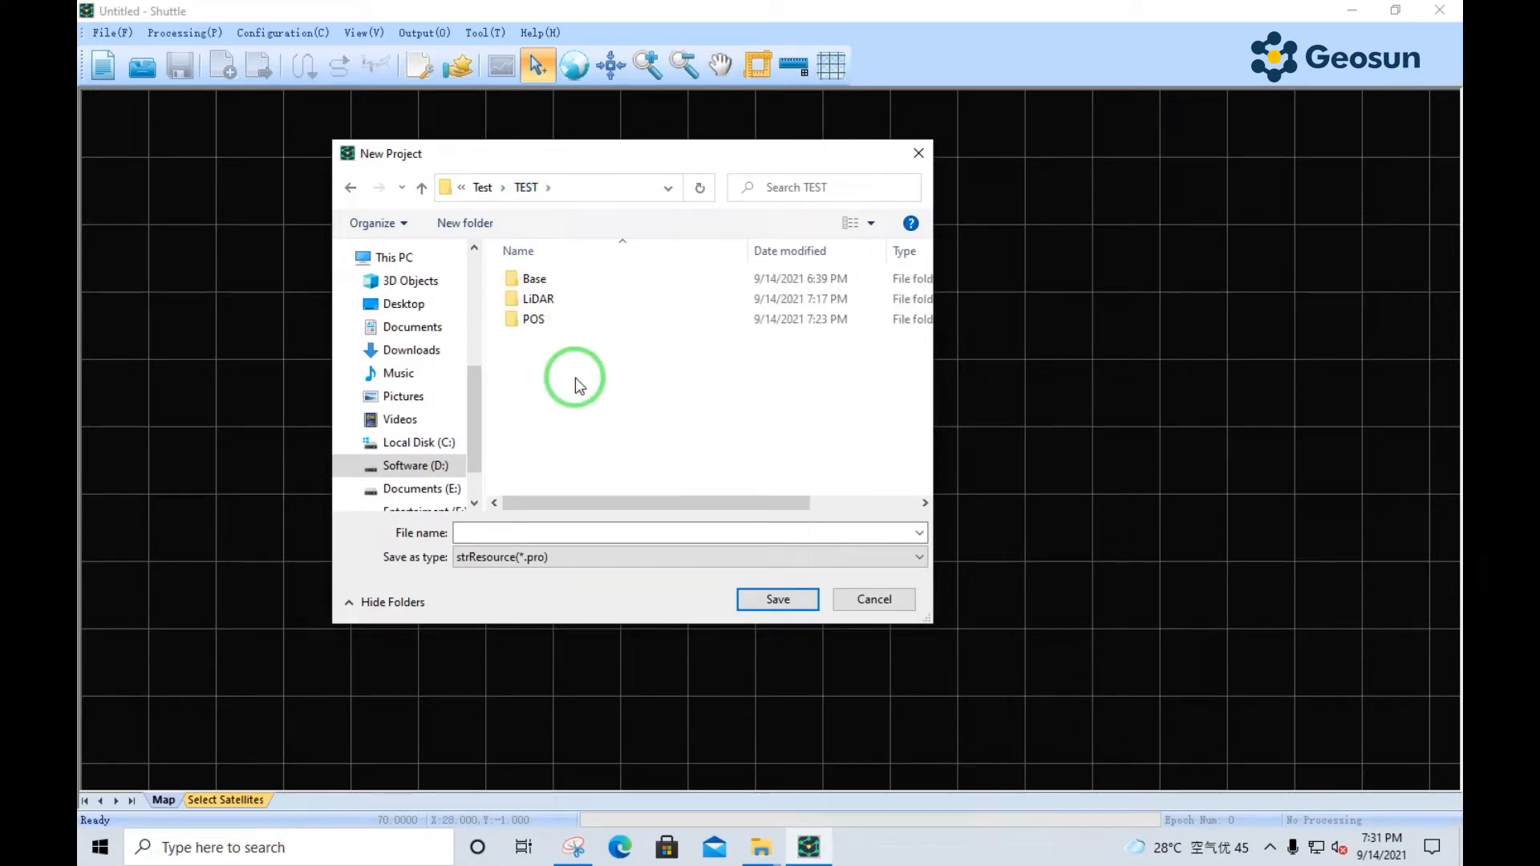
{"action": "double_click", "coordinate": [566, 311]}
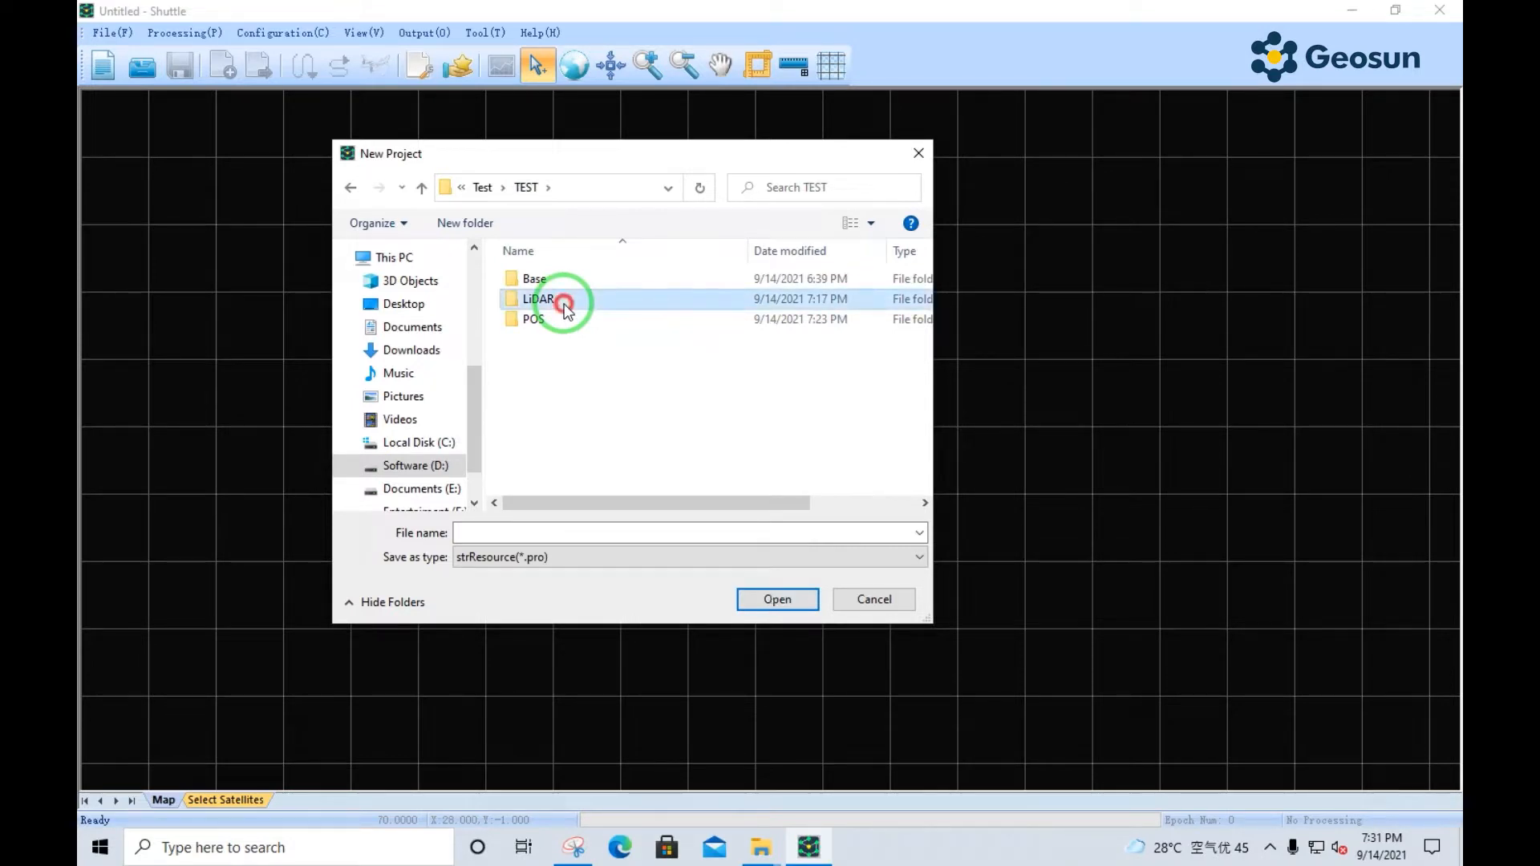
{"action": "left_click", "coordinate": [526, 190]}
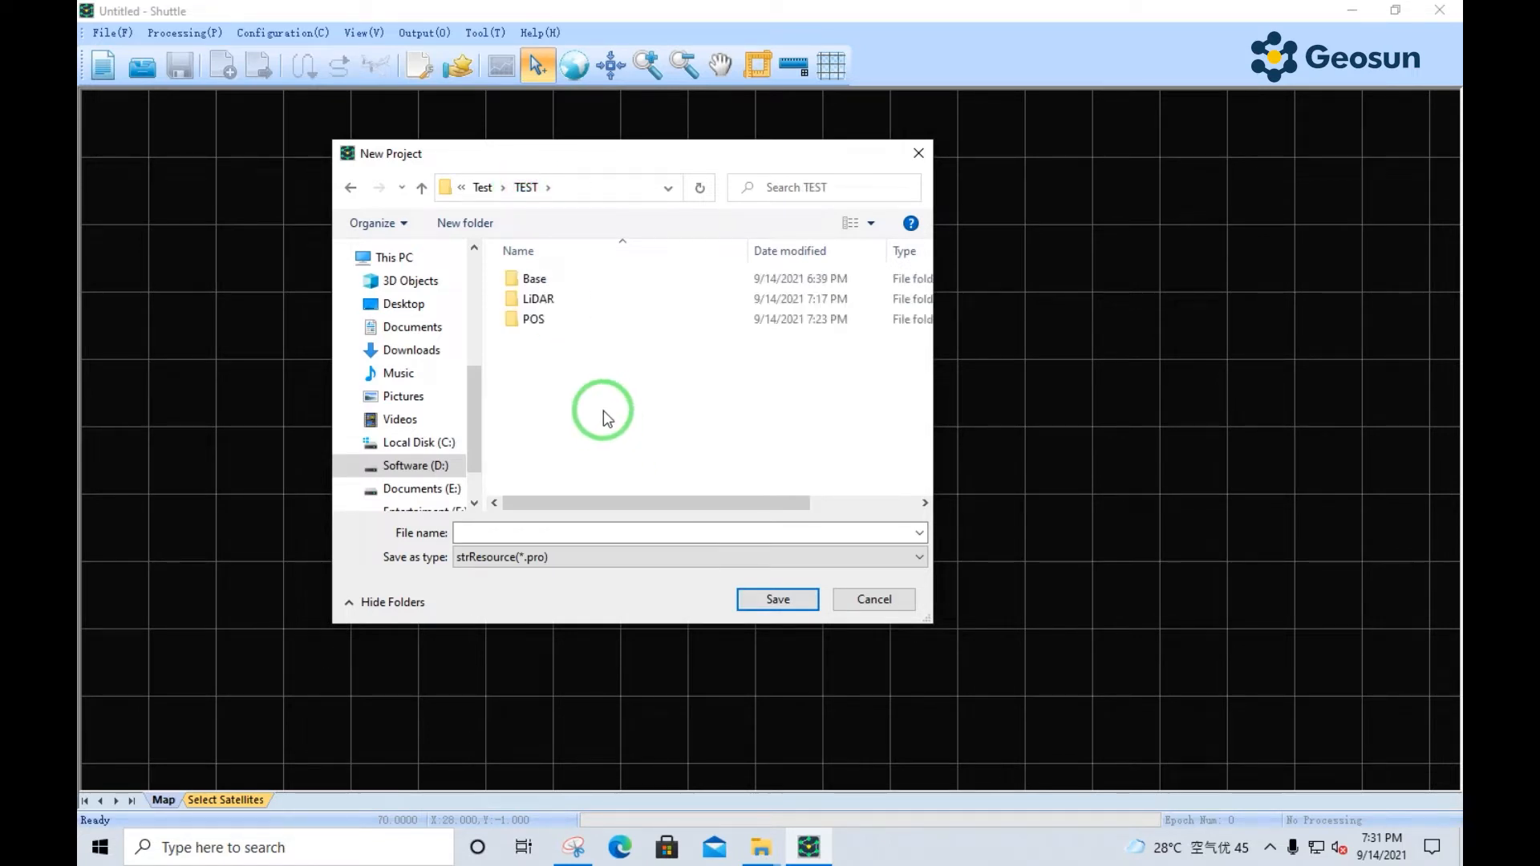
- Name the new project TEST and save it in the TEST folder
{"action": "left_click", "coordinate": [612, 534]}
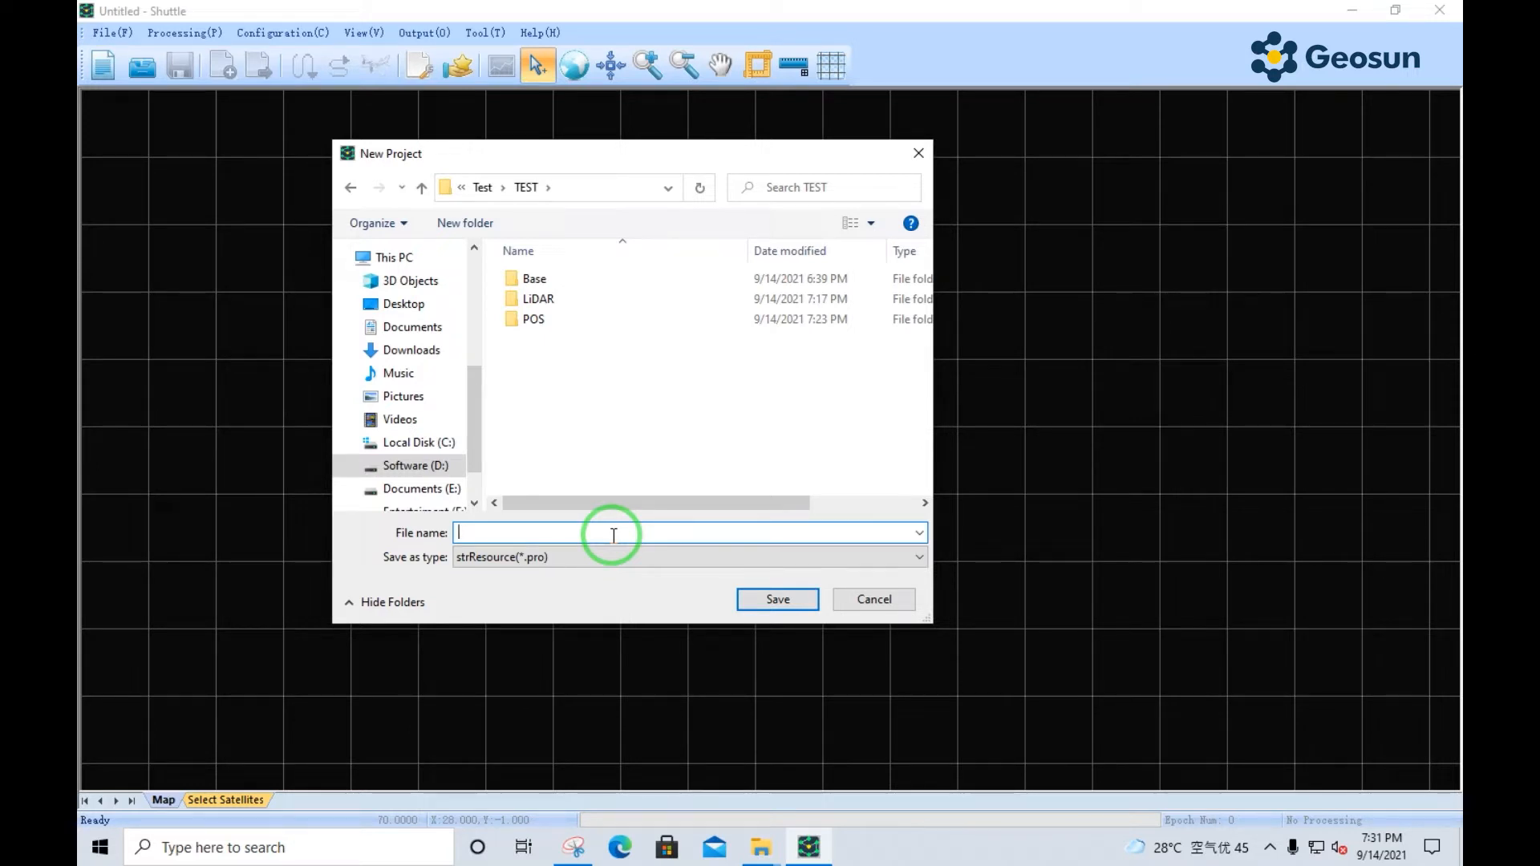
{"action": "type", "text": "TEST"}
{"action": "key", "text": "Return"}
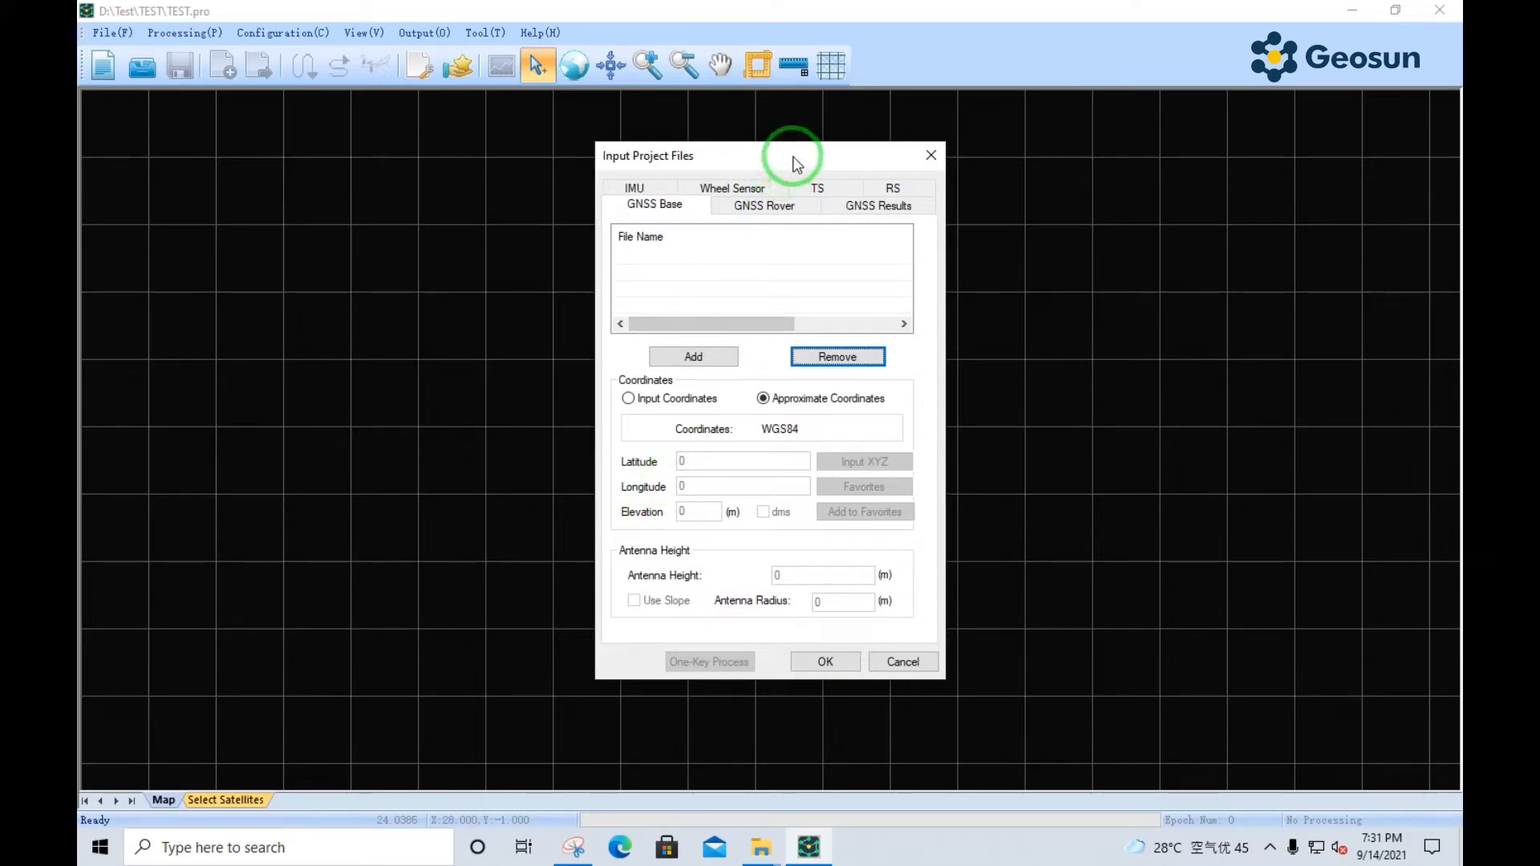
- Add 500121081801.kqs from the Base folder as the project's GNSS base file
{"action": "left_click_drag", "start_coordinate": [791, 157], "coordinate": [735, 160]}
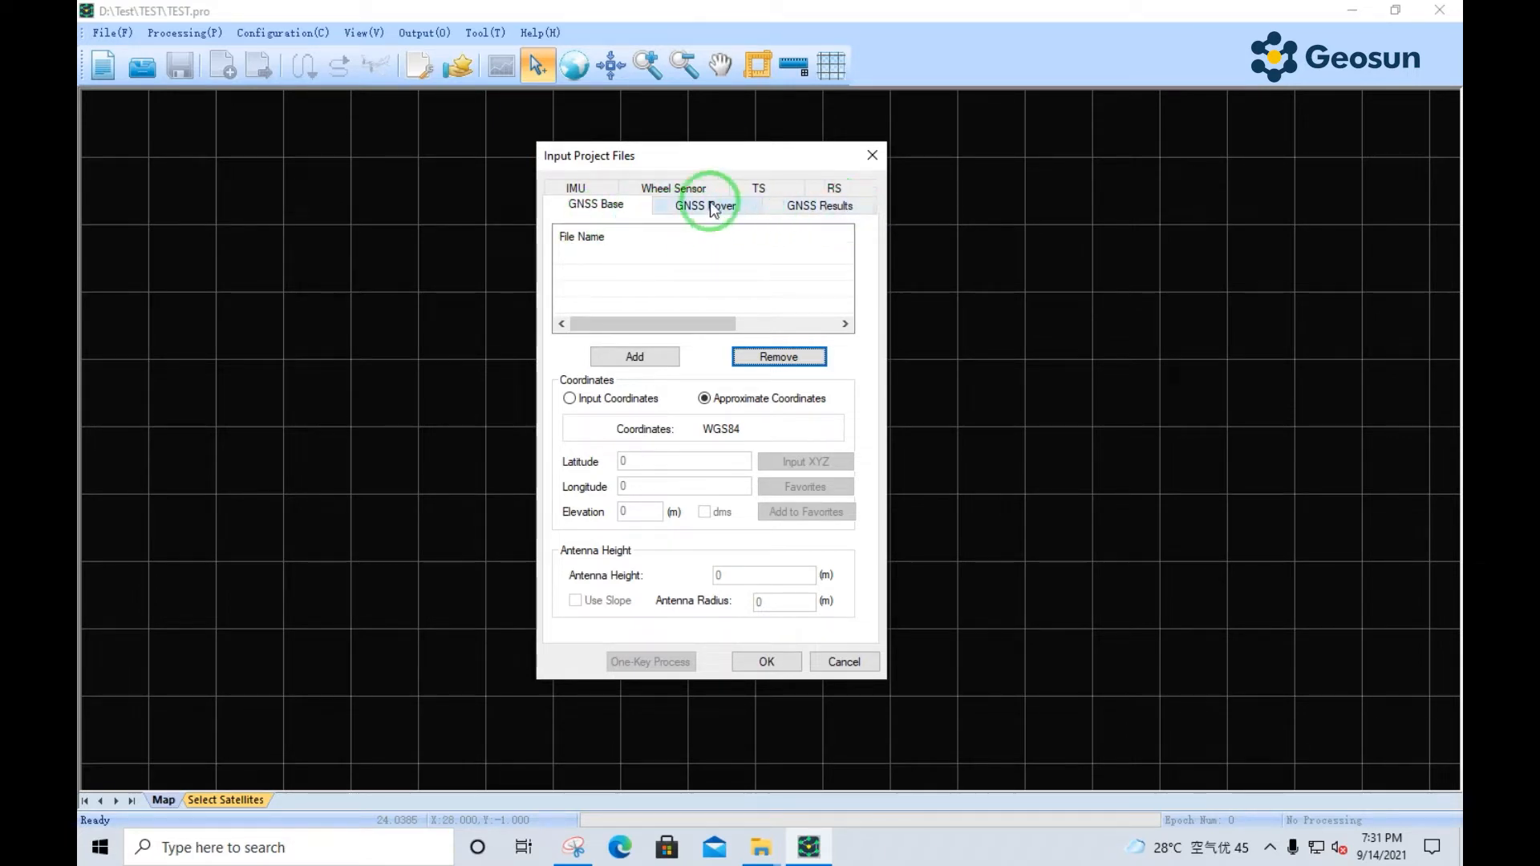
{"action": "left_click", "coordinate": [638, 355]}
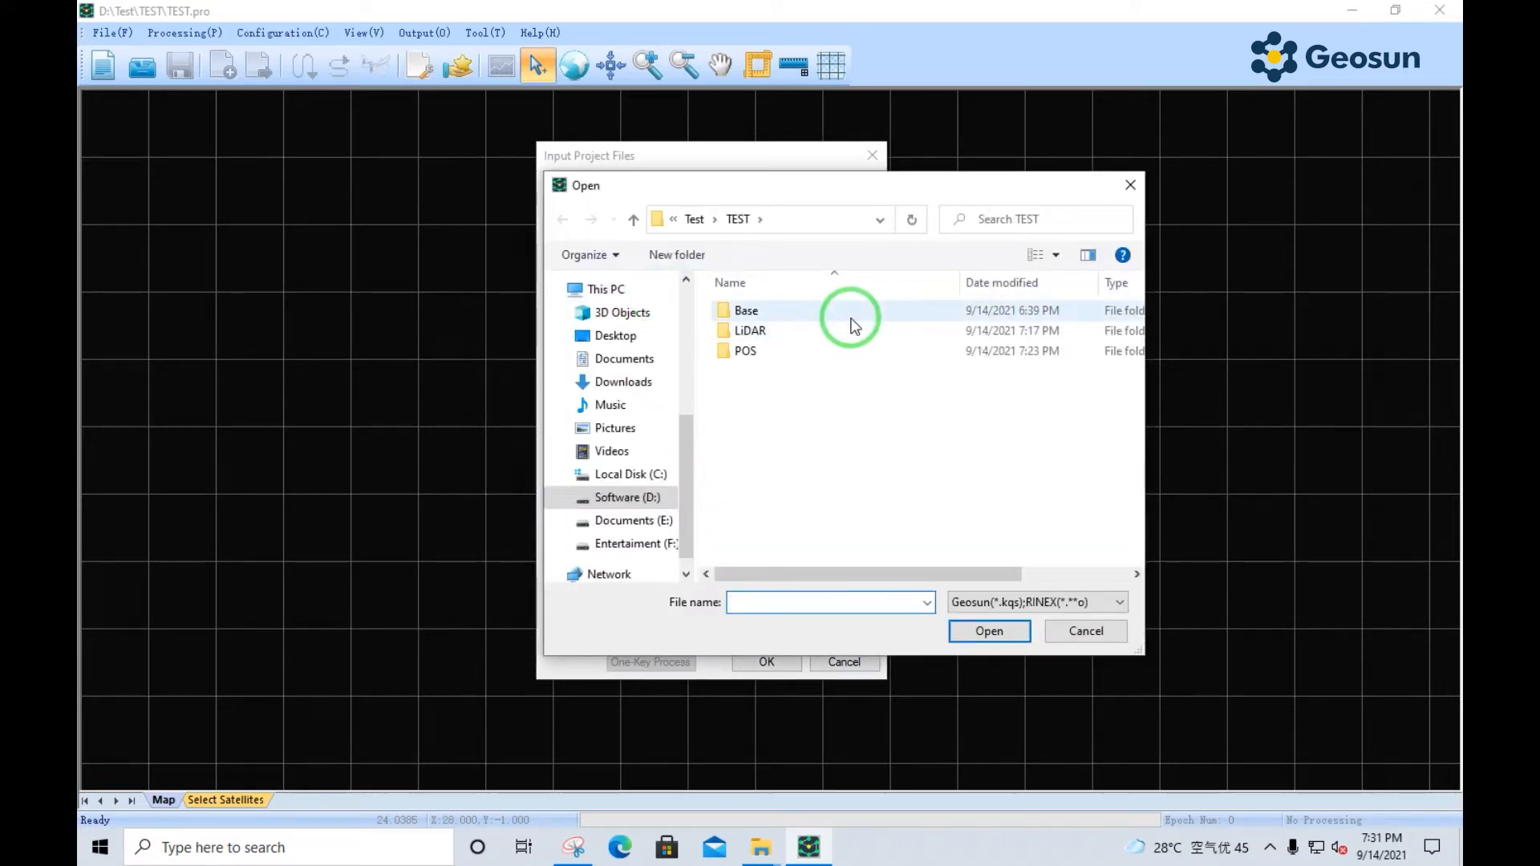
{"action": "double_click", "coordinate": [855, 326]}
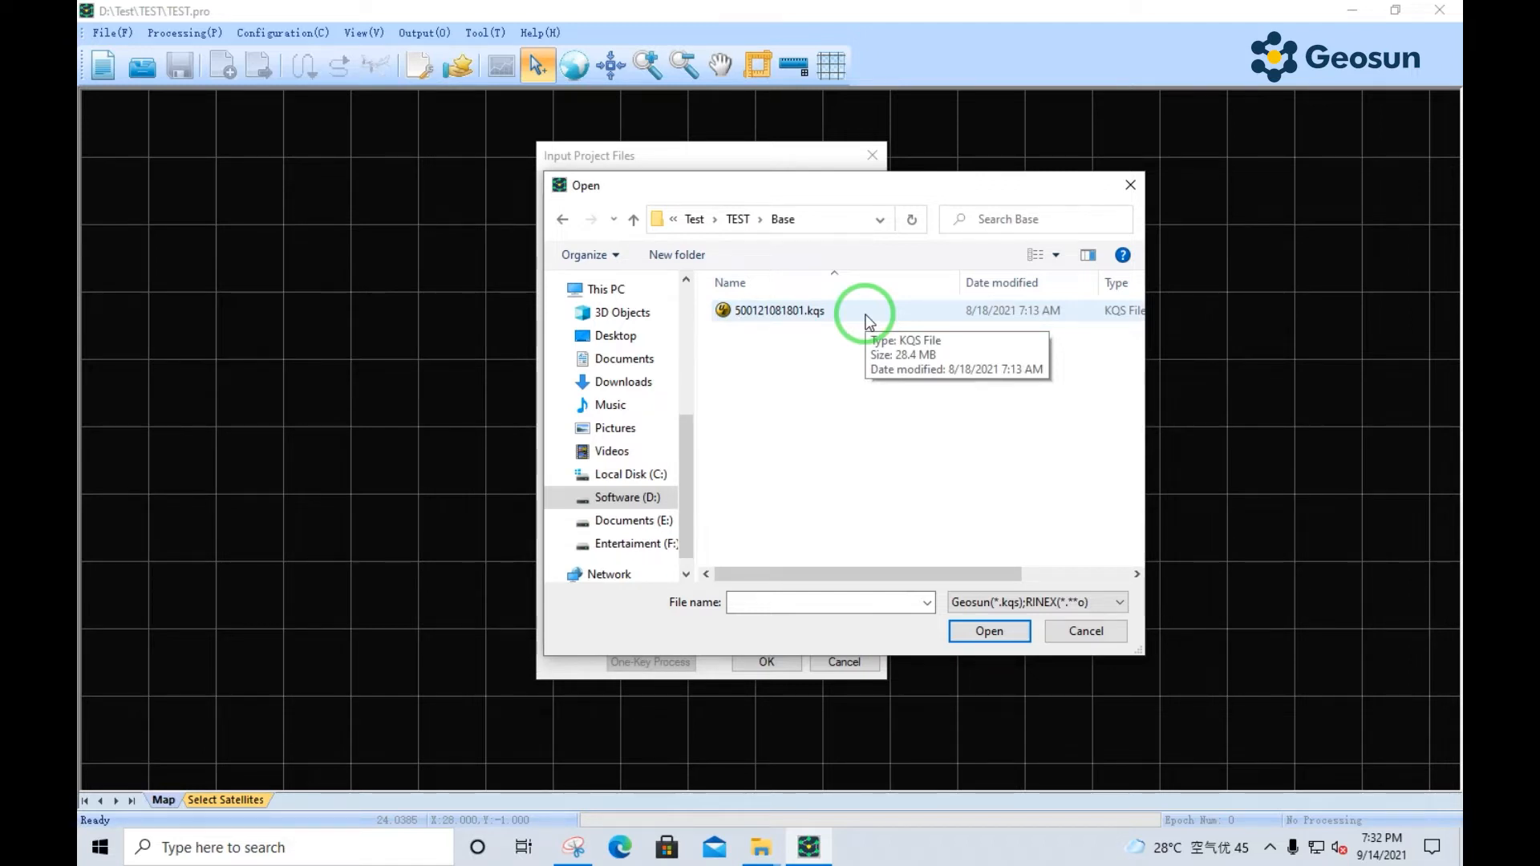
{"action": "double_click", "coordinate": [868, 313]}
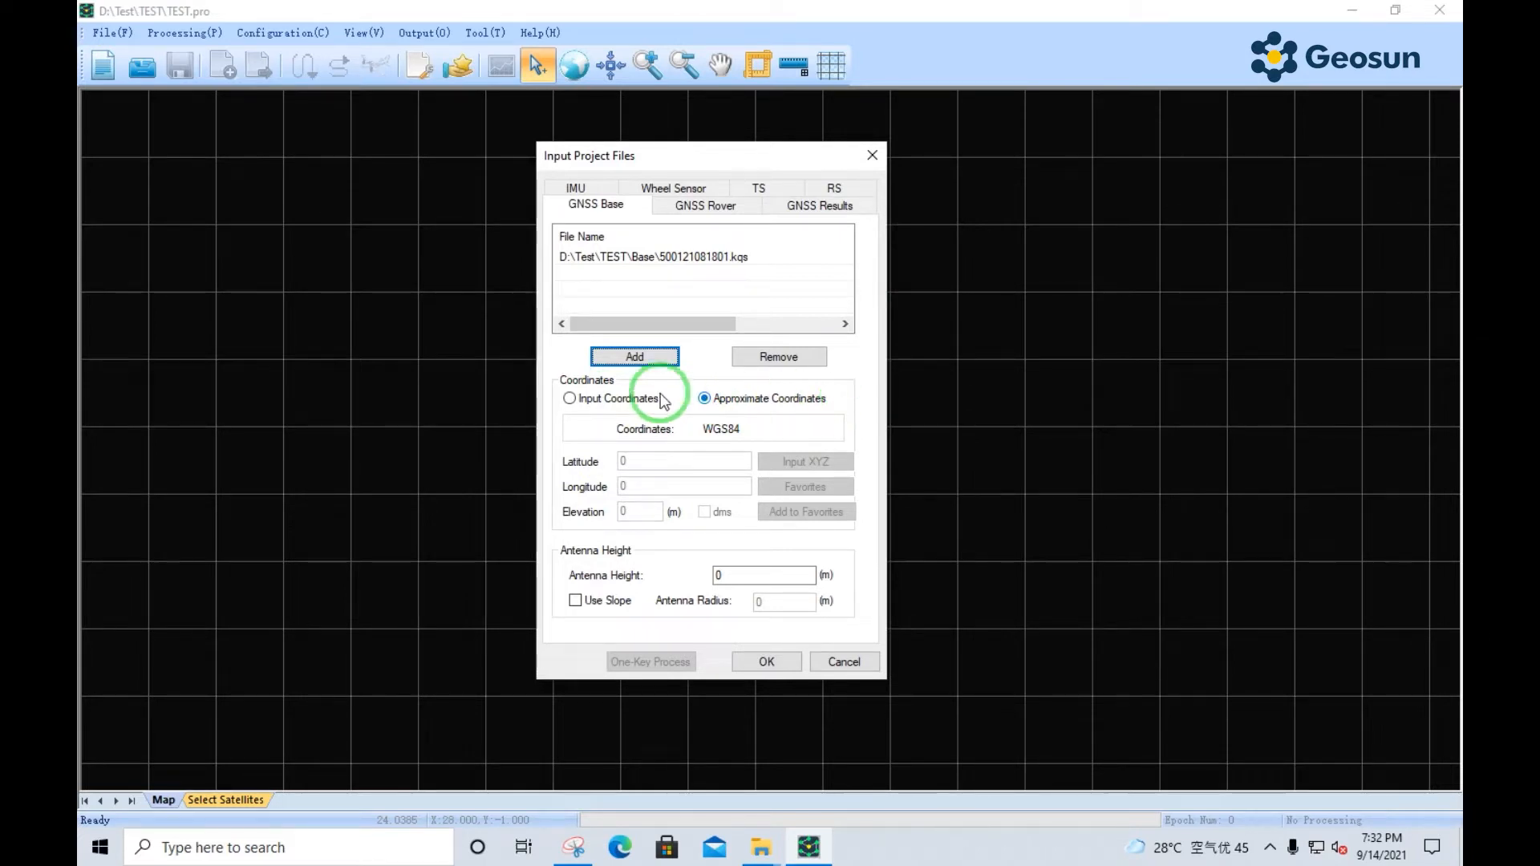
{"action": "left_click", "coordinate": [569, 399]}
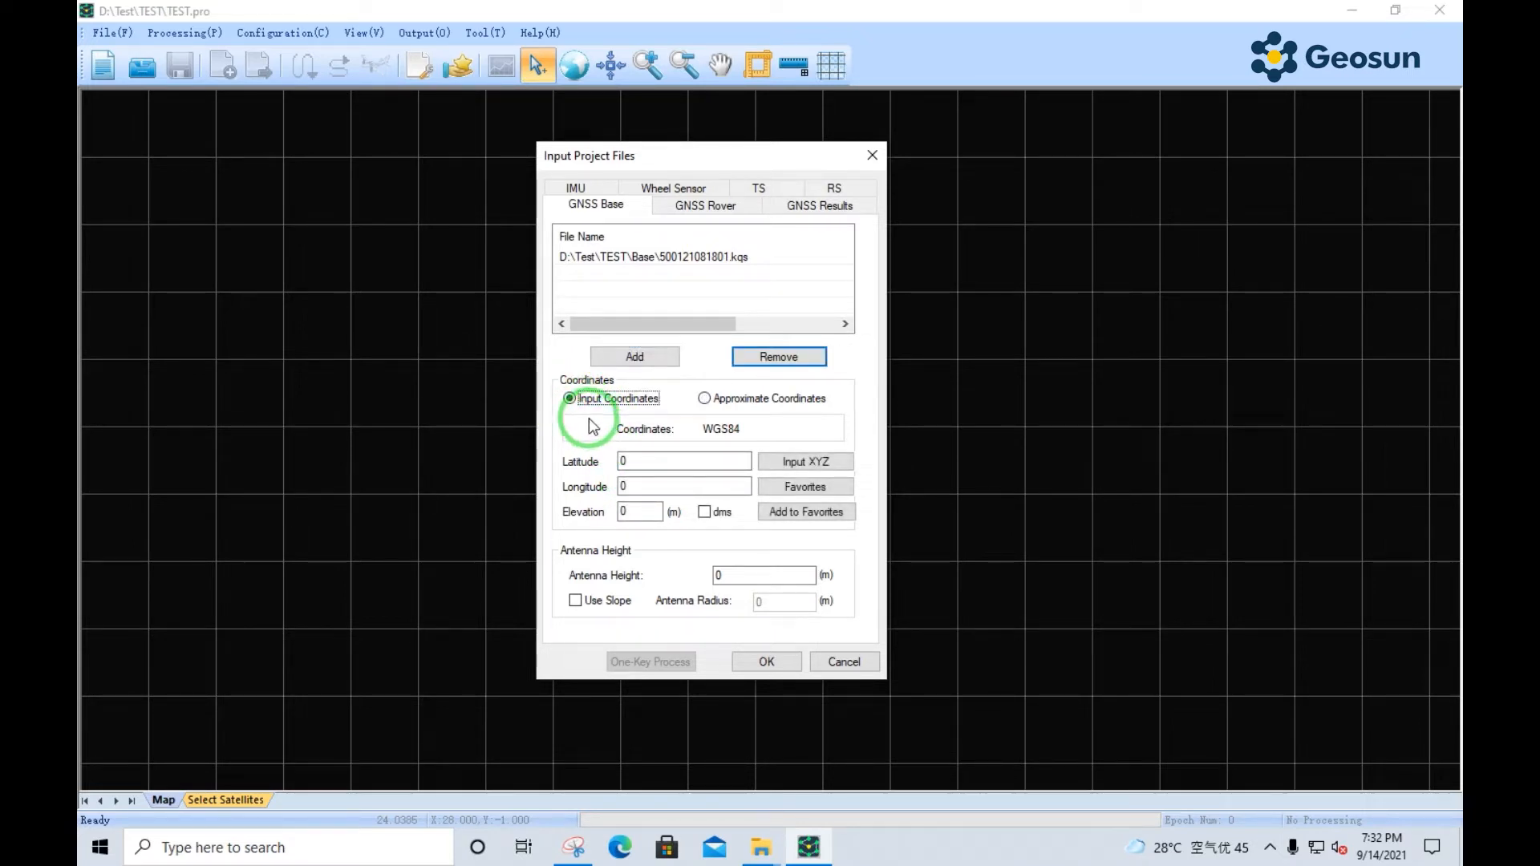
{"action": "left_click", "coordinate": [626, 463]}
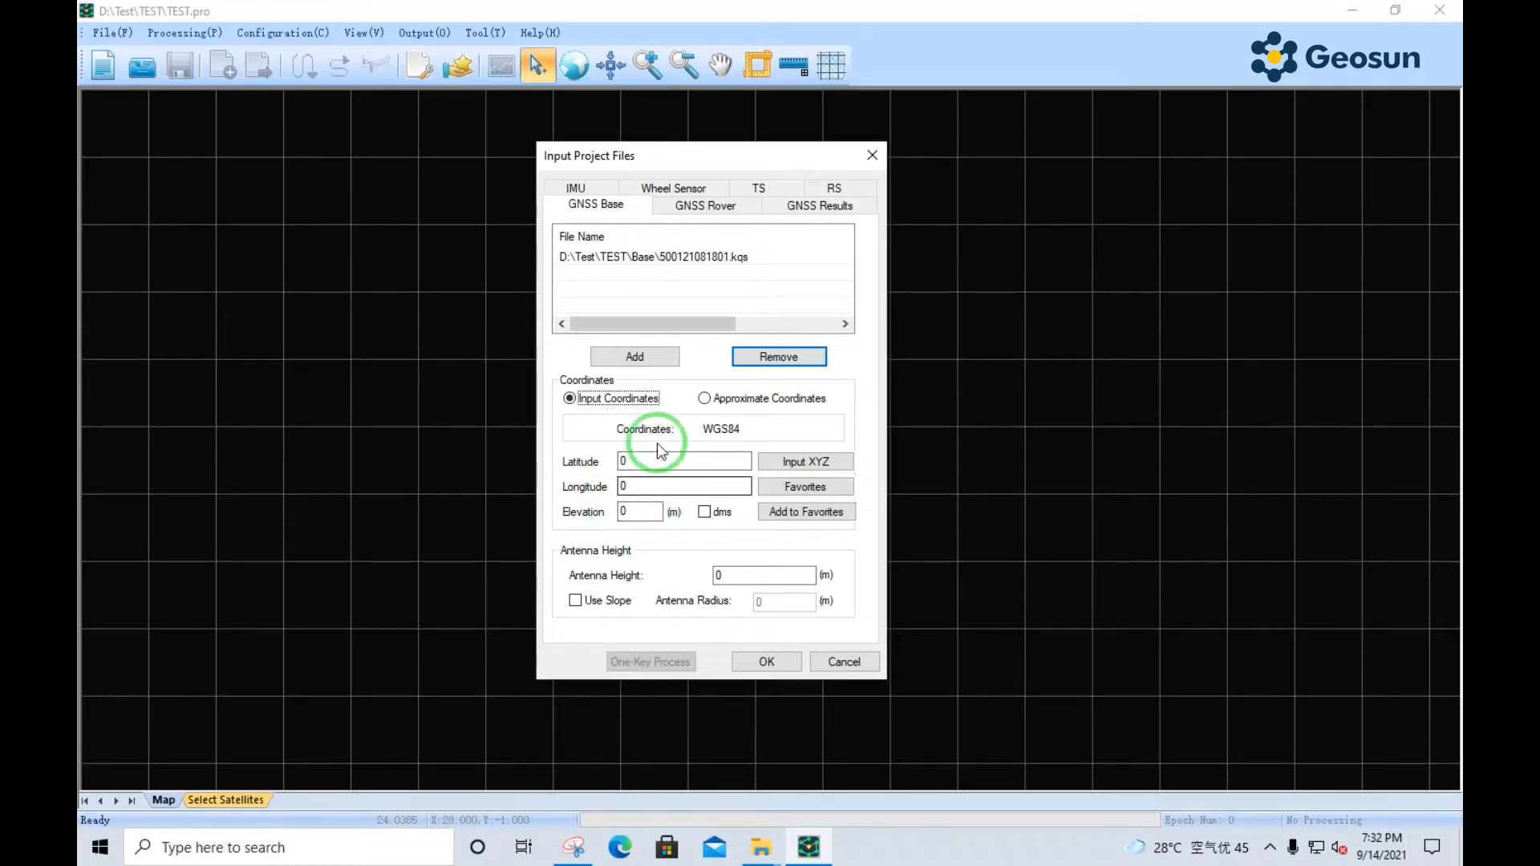
{"action": "left_click", "coordinate": [705, 400]}
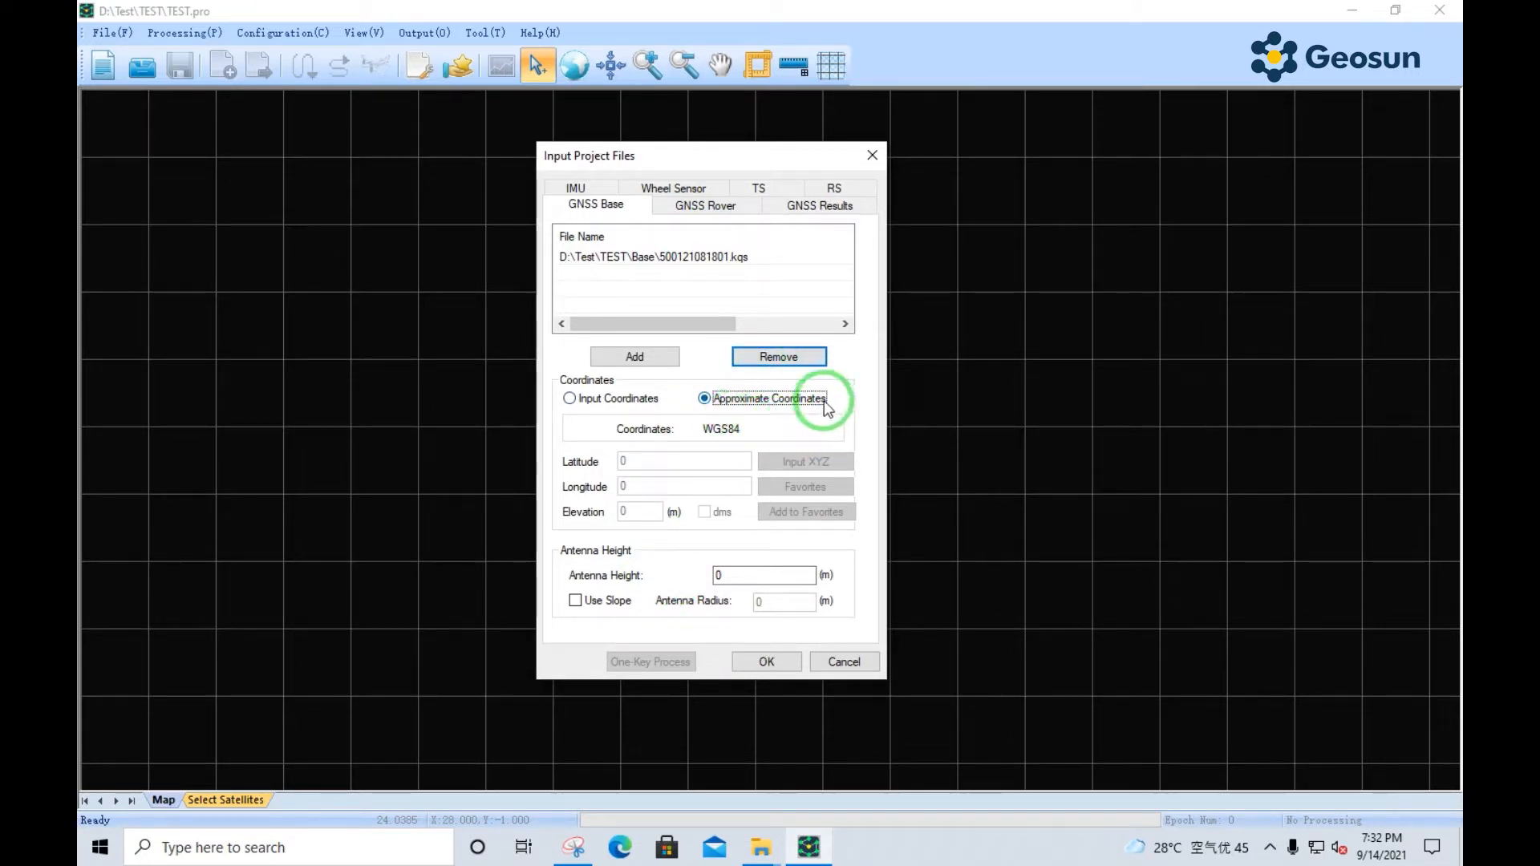
- Add 20210818025357.dat from the POS folder as the project's GNSS rover file
{"action": "left_click", "coordinate": [718, 212]}
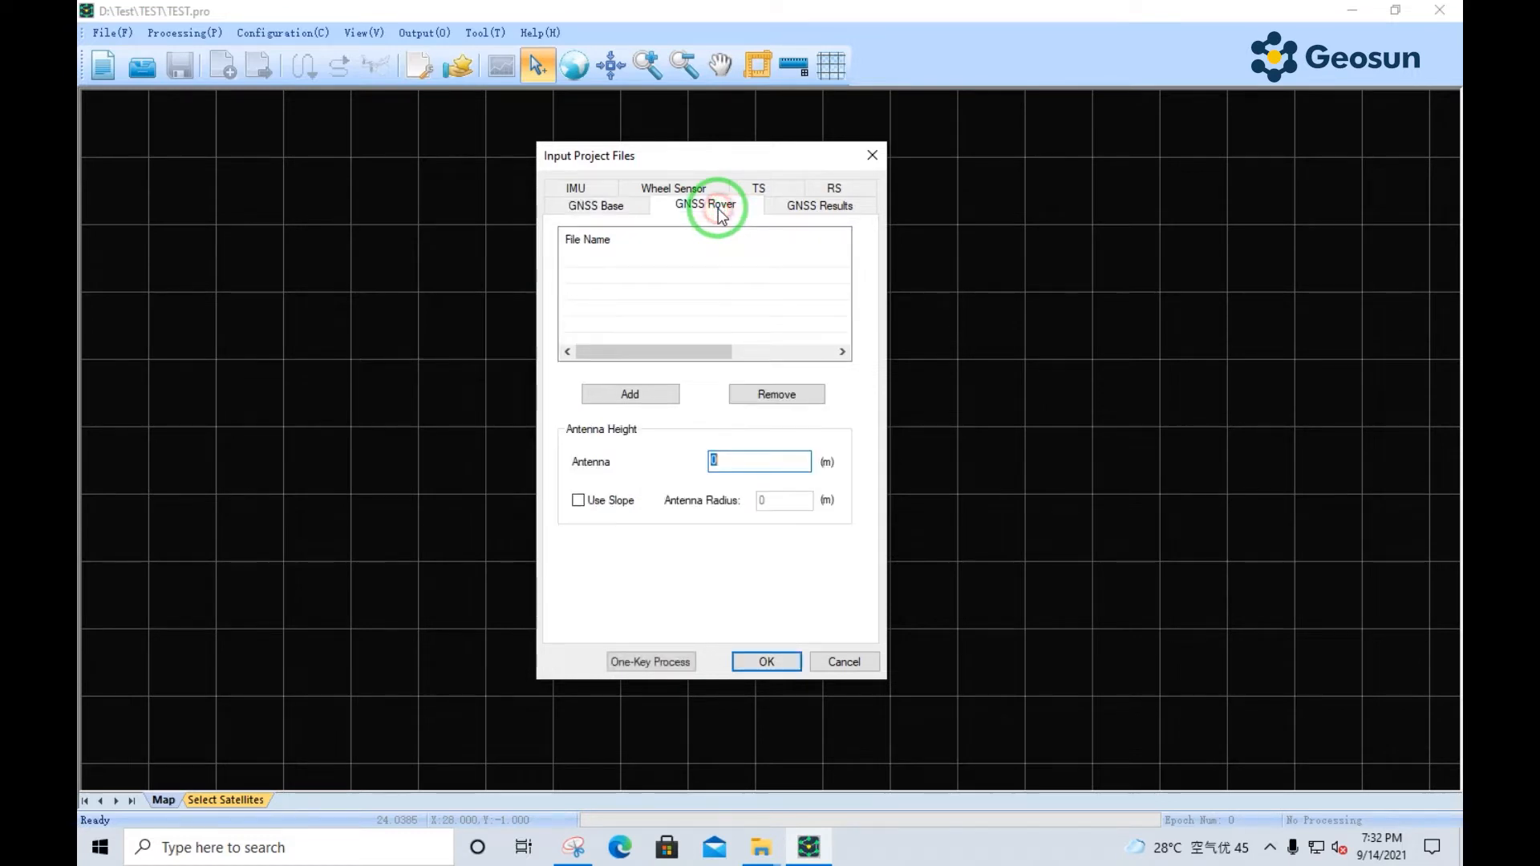
{"action": "left_click", "coordinate": [648, 394]}
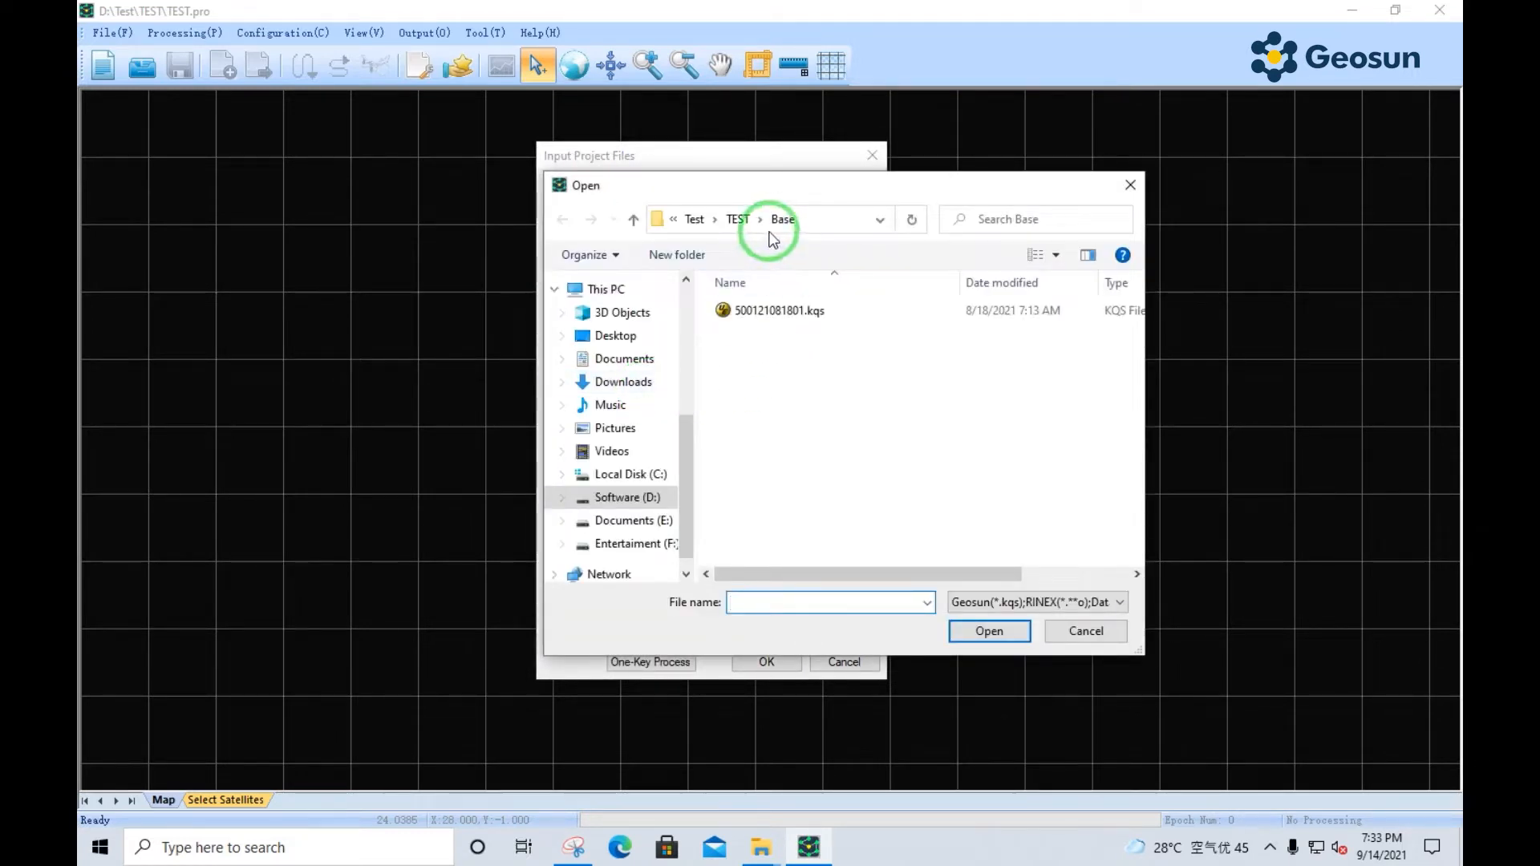
{"action": "left_click", "coordinate": [738, 219]}
{"action": "double_click", "coordinate": [811, 350]}
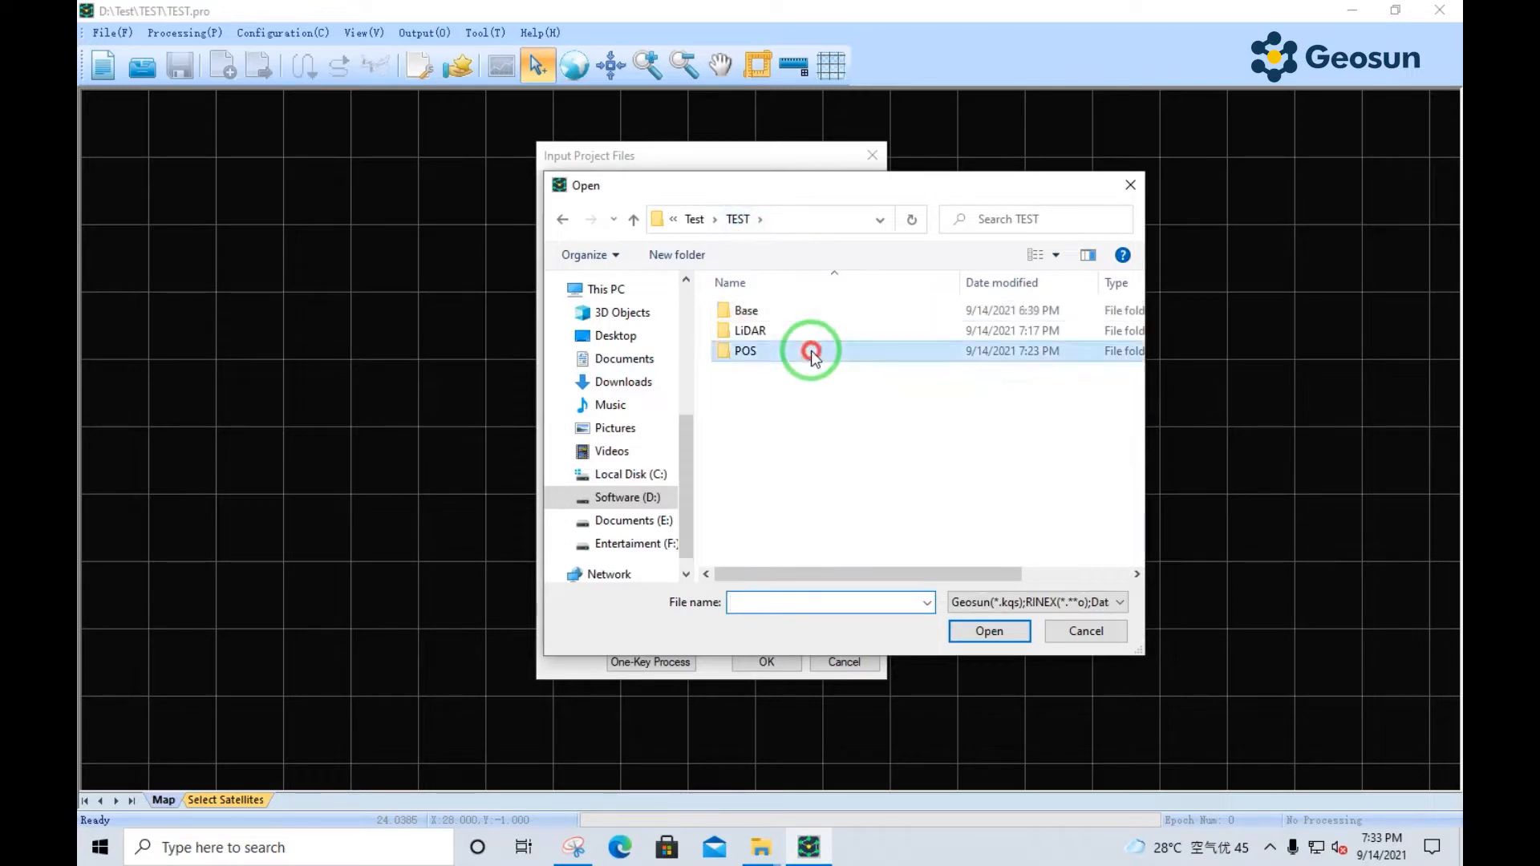
{"action": "left_click", "coordinate": [805, 312]}
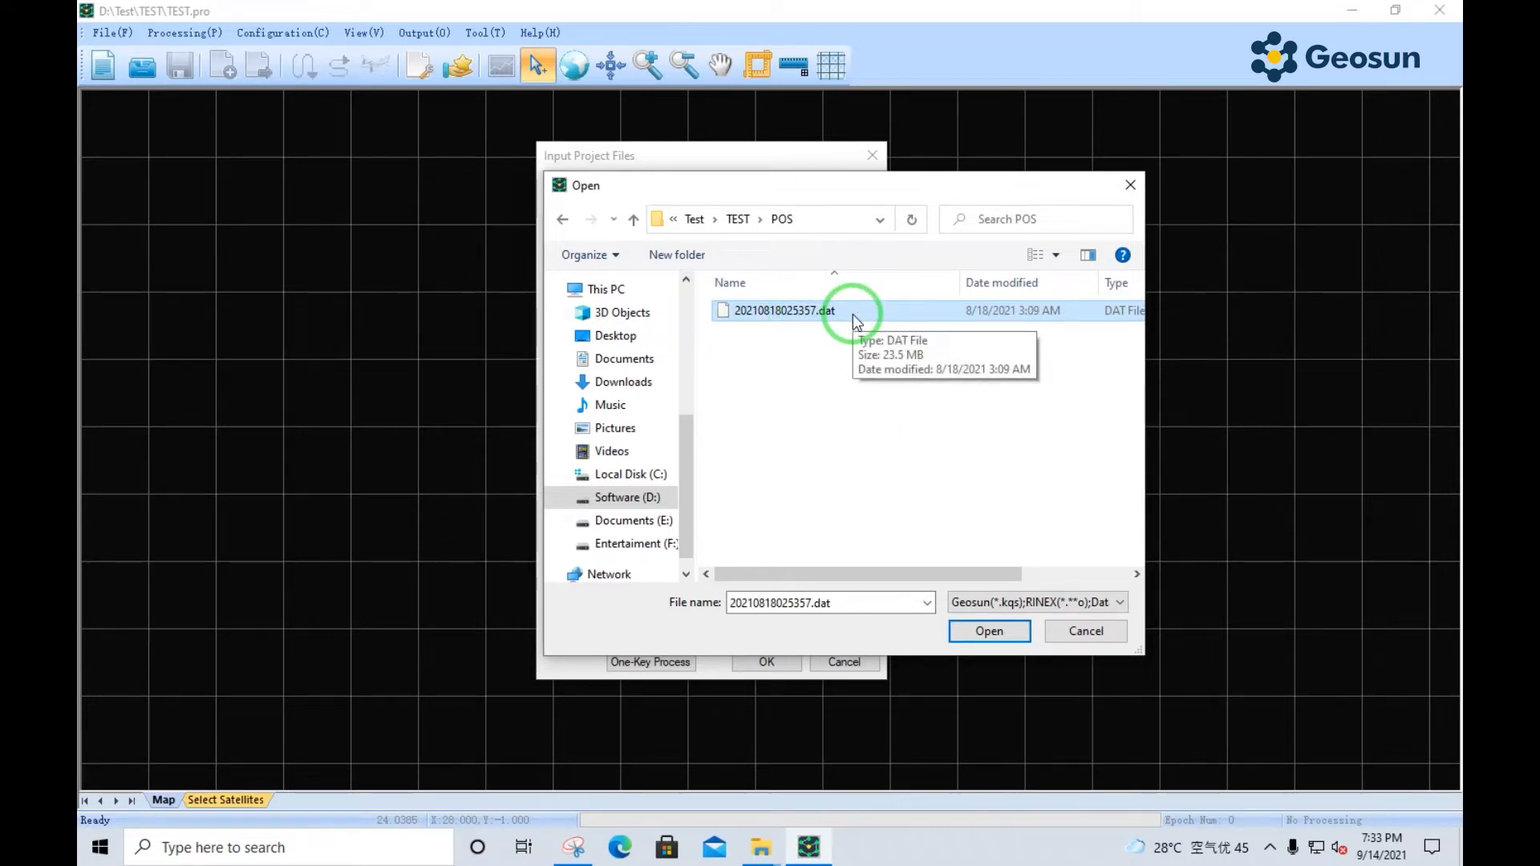
{"action": "left_click", "coordinate": [991, 633]}
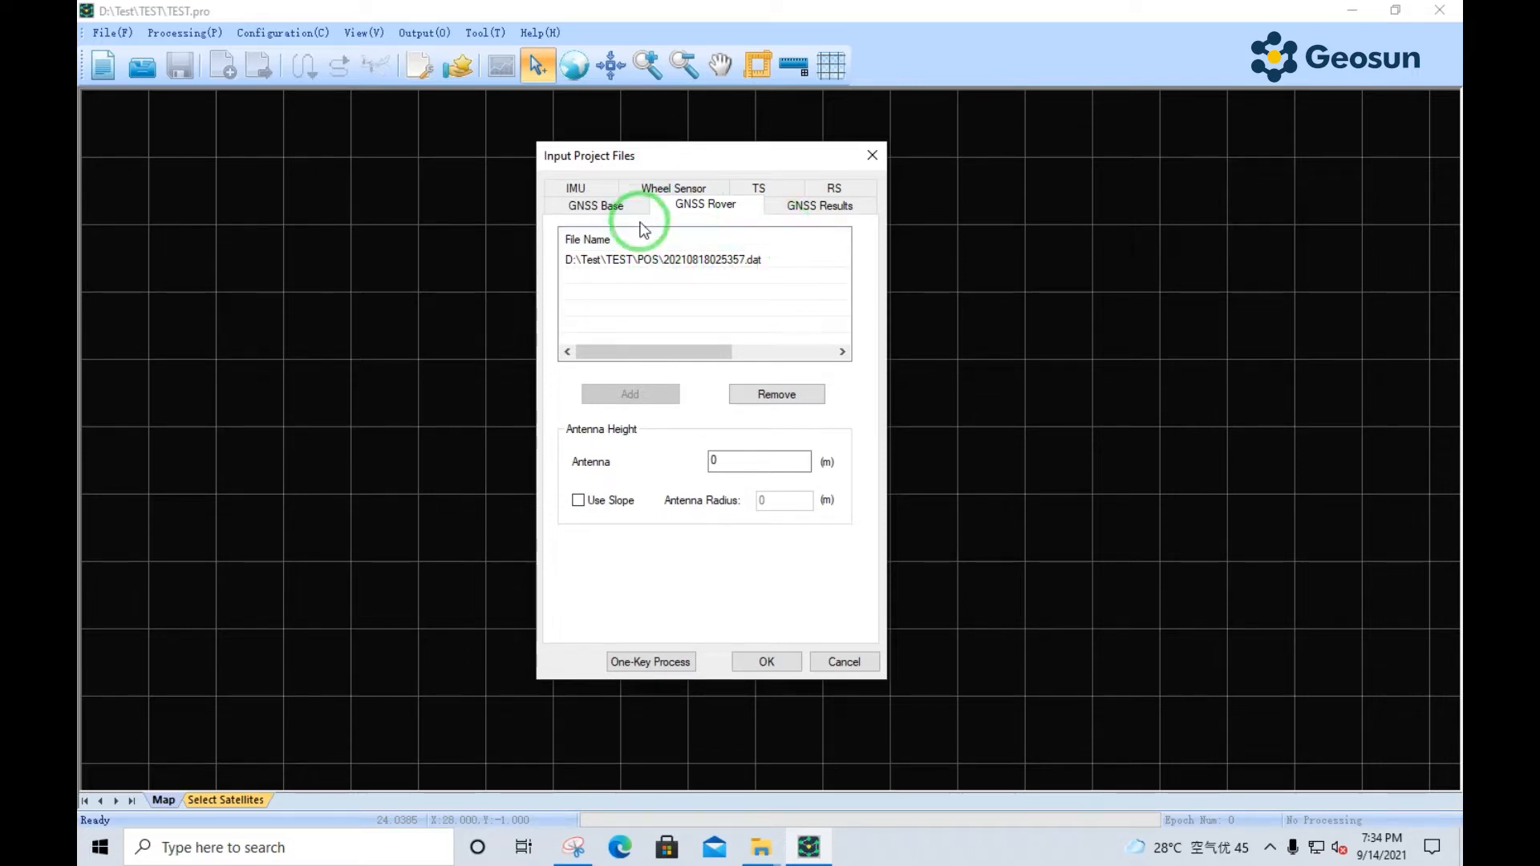
{"action": "left_click", "coordinate": [576, 188]}
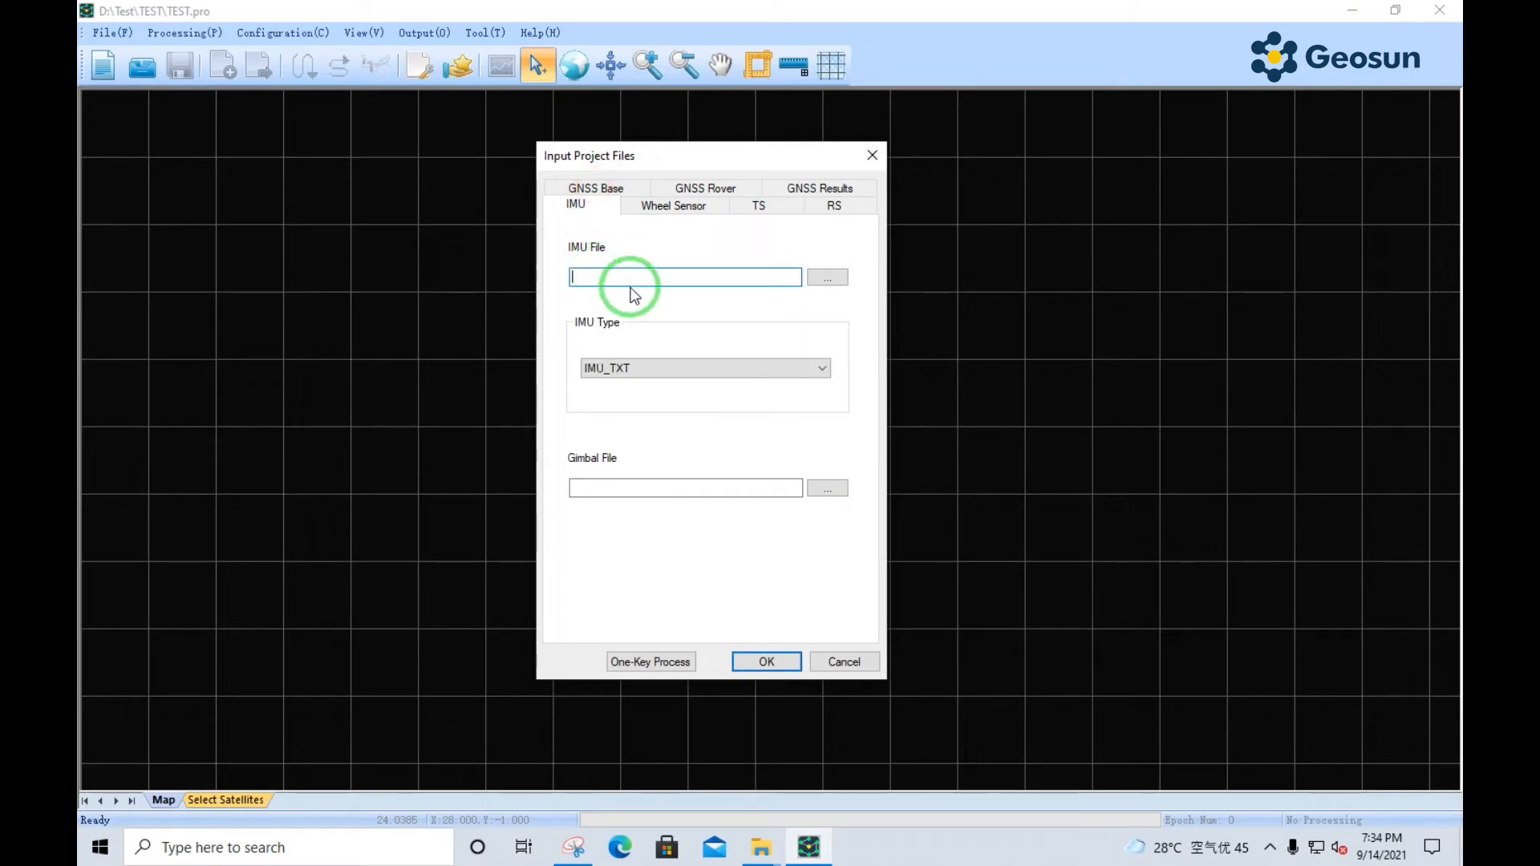
{"action": "left_click", "coordinate": [705, 190]}
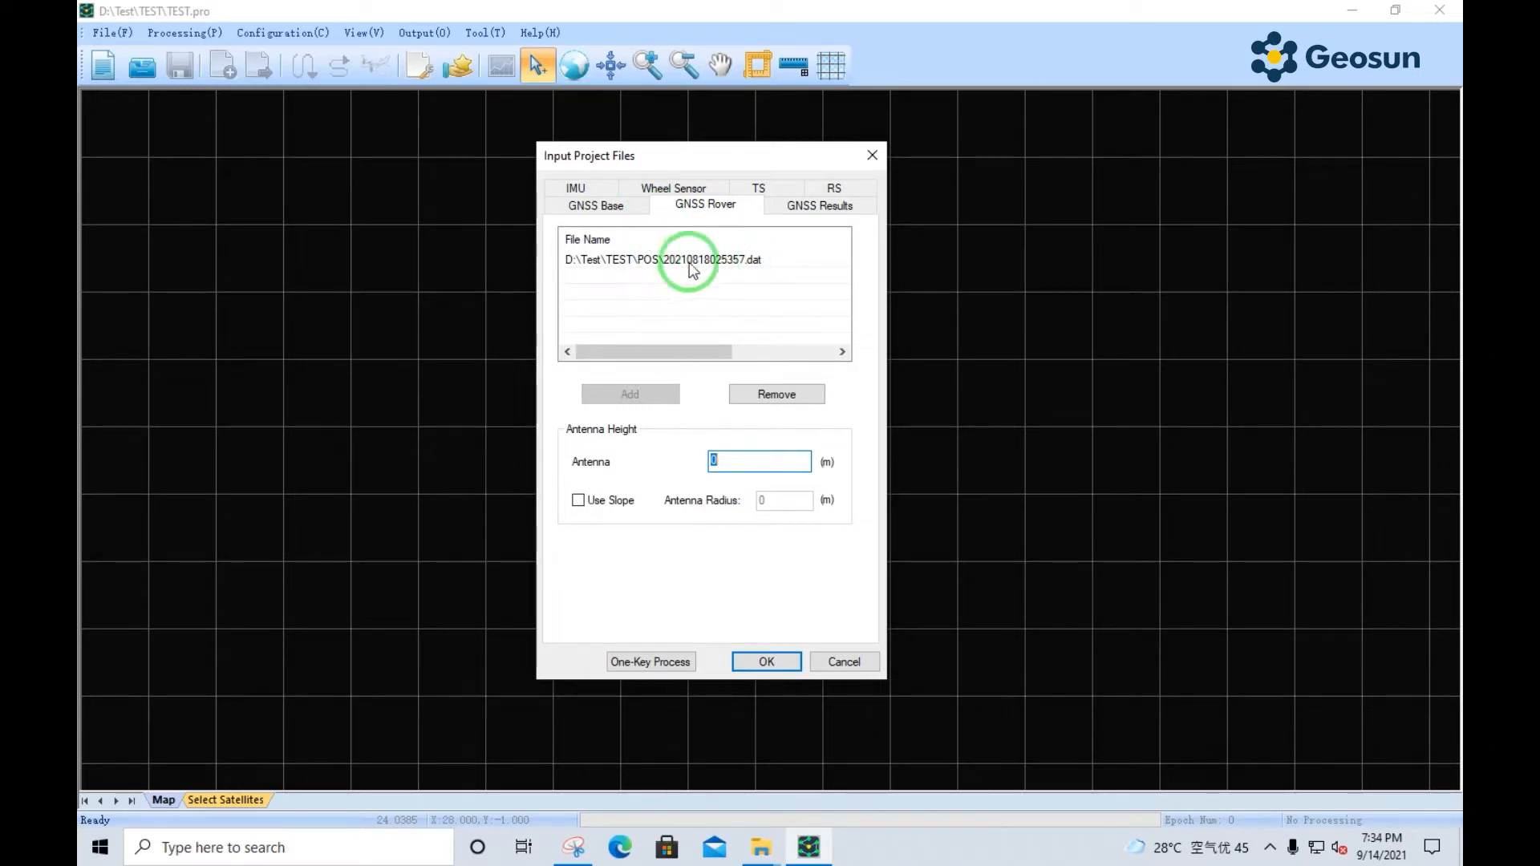
{"action": "left_click_drag", "start_coordinate": [727, 166], "coordinate": [846, 166]}
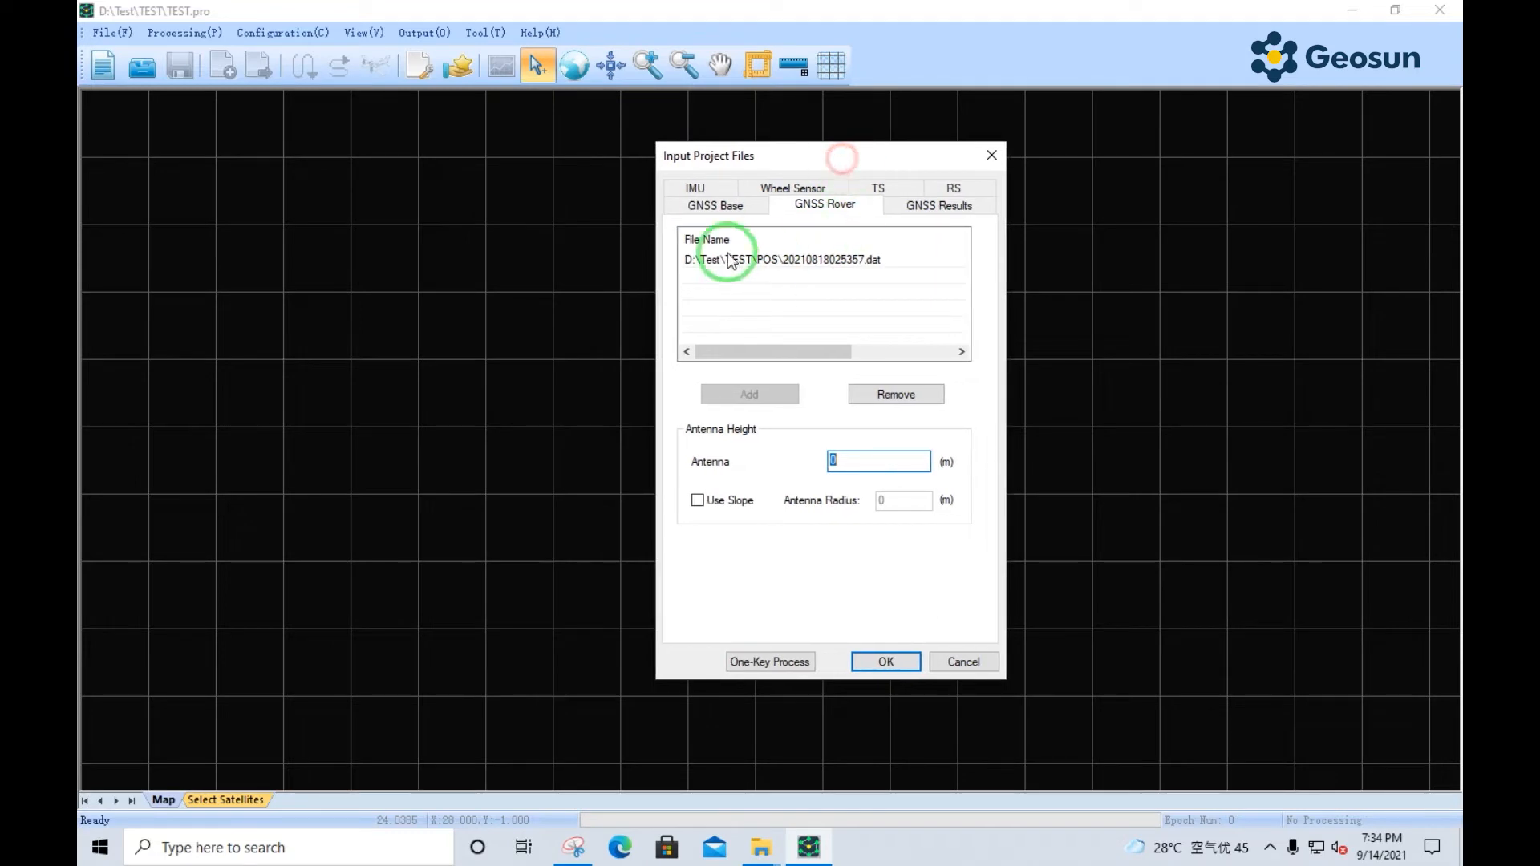
- Check the loaded GNSS base and rover files, run One-Key Process on them and acknowledge the calculation's completion
{"action": "left_click", "coordinate": [743, 207]}
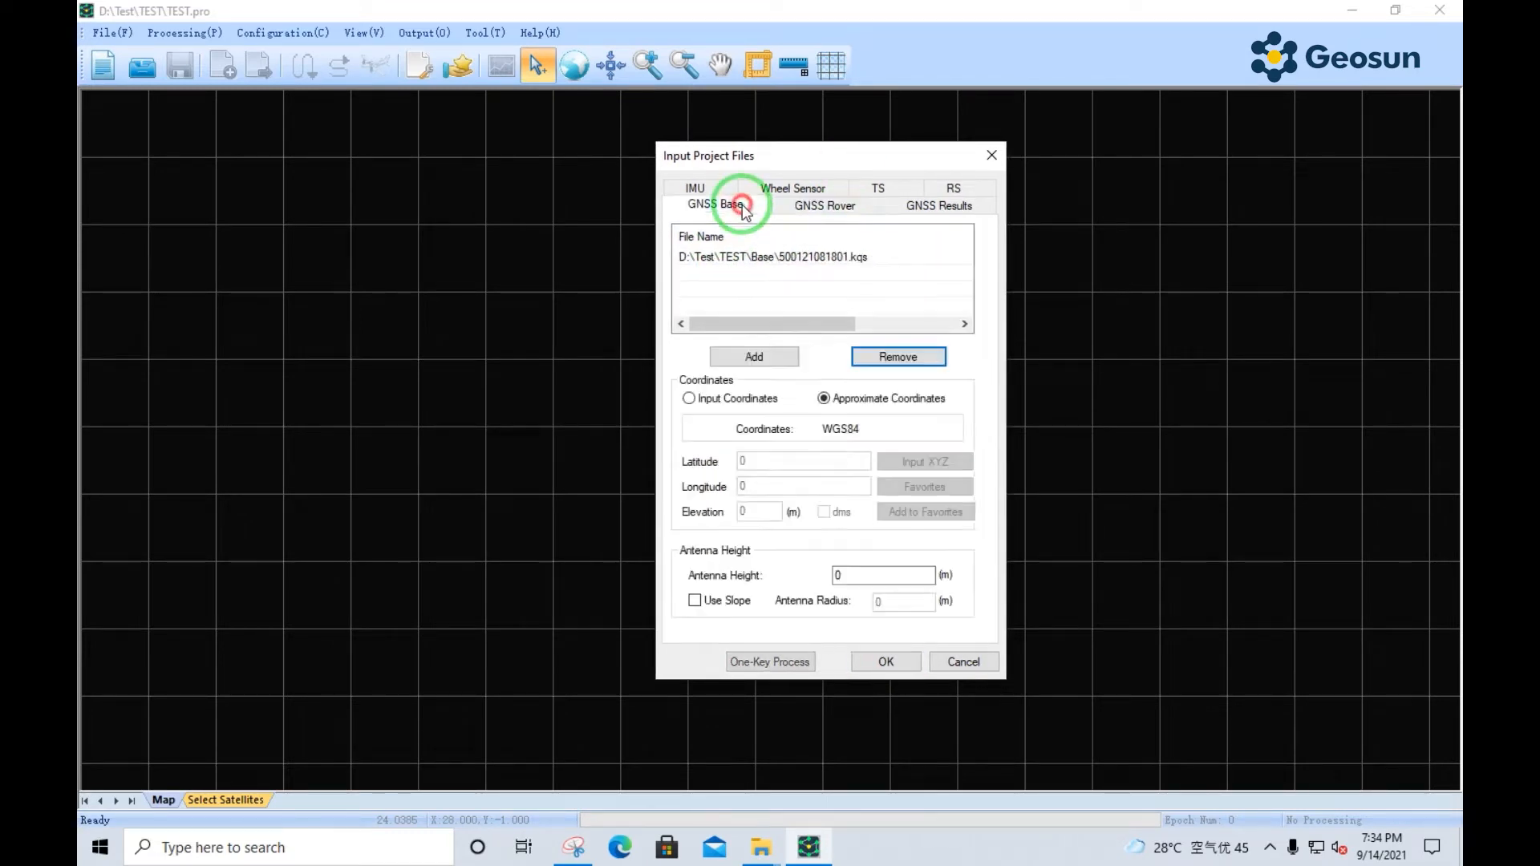
{"action": "left_click", "coordinate": [840, 210]}
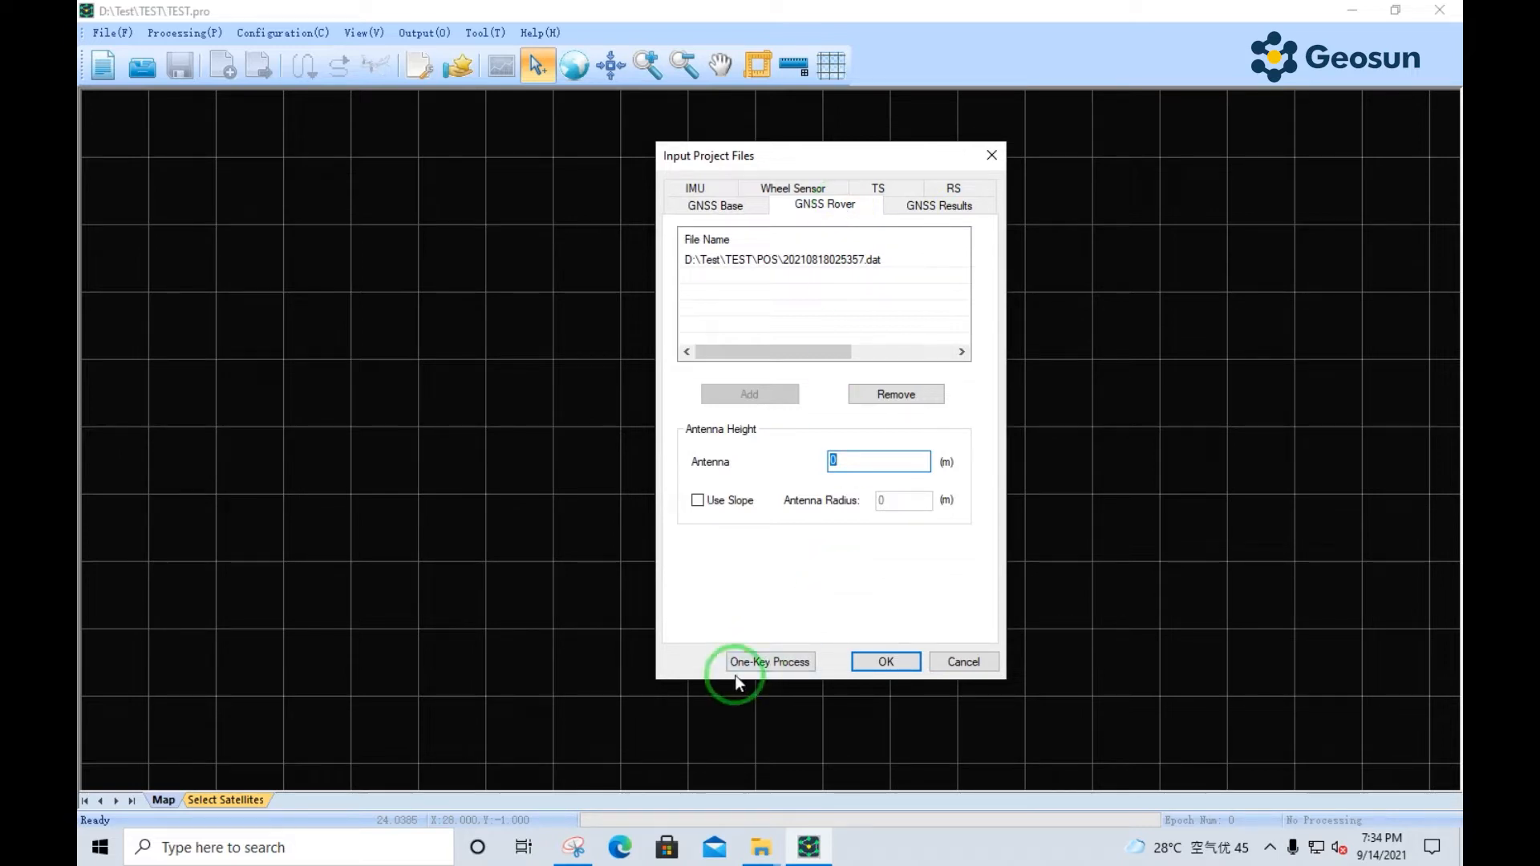
{"action": "left_click", "coordinate": [795, 665]}
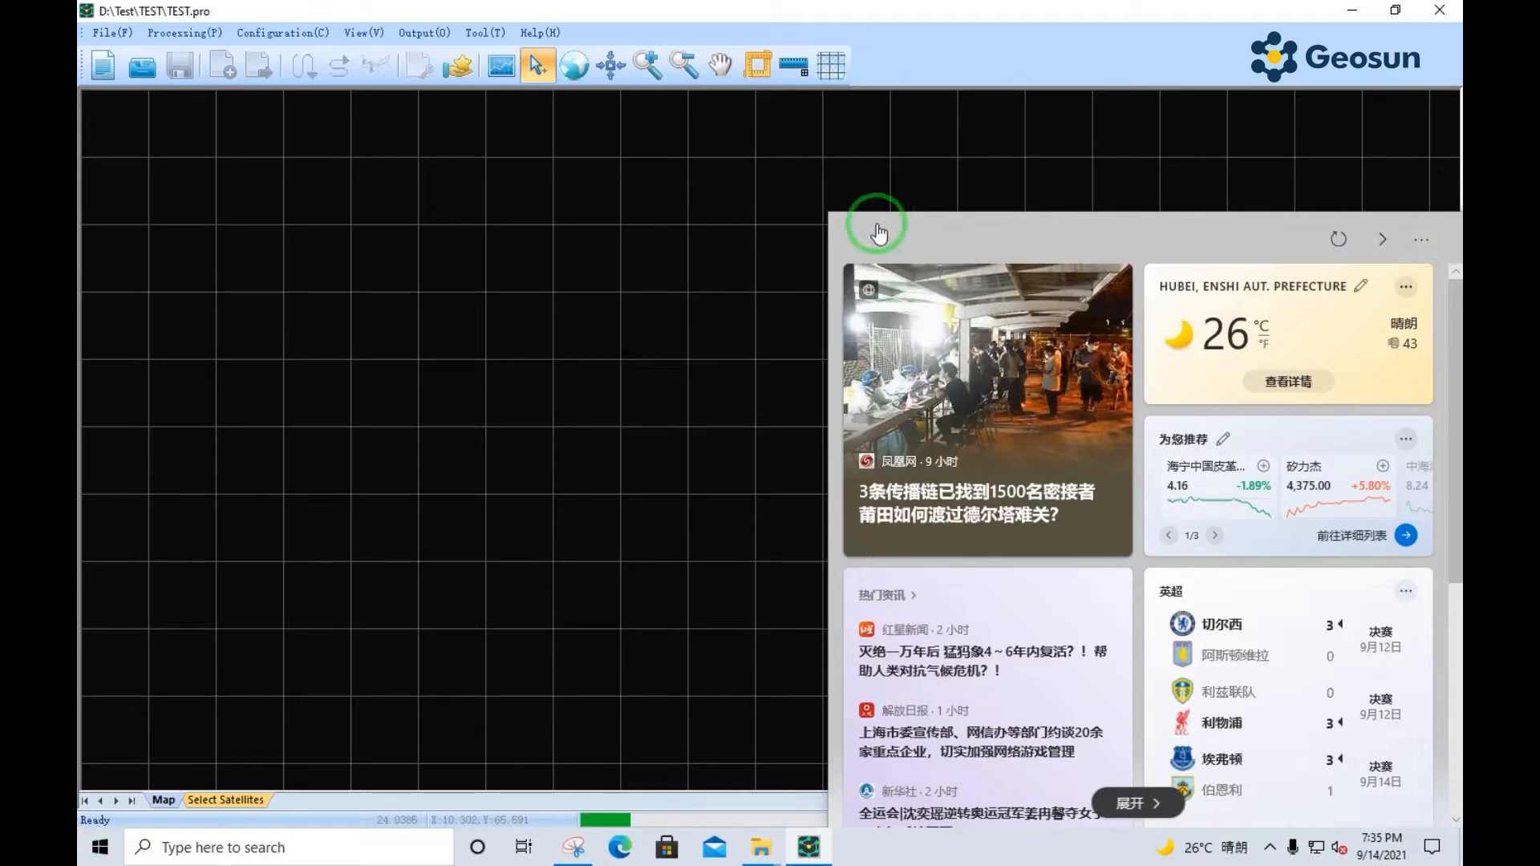
{"action": "left_click", "coordinate": [822, 229]}
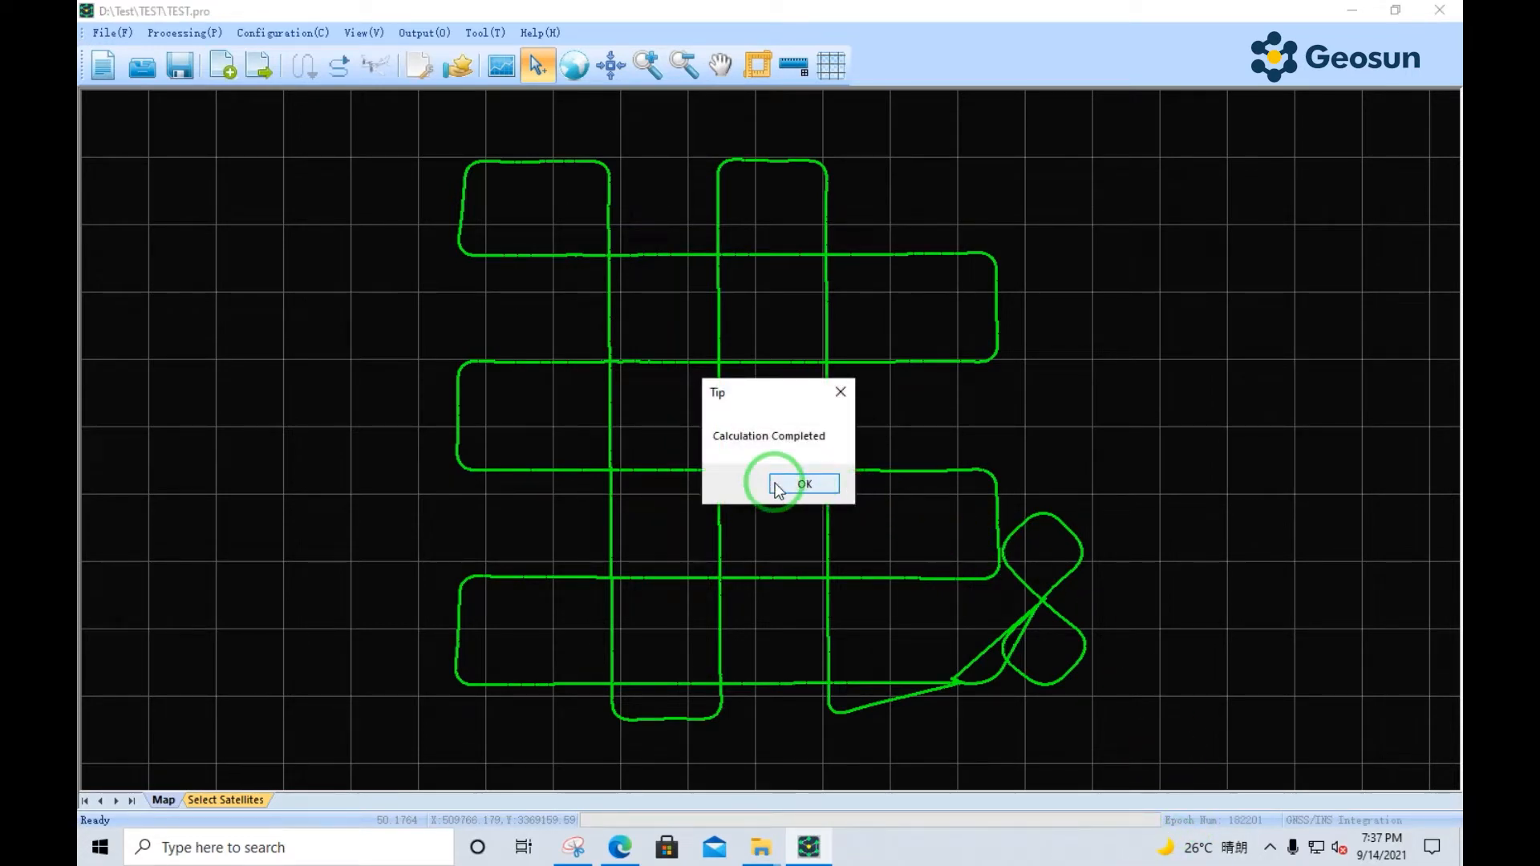
{"action": "left_click", "coordinate": [822, 488]}
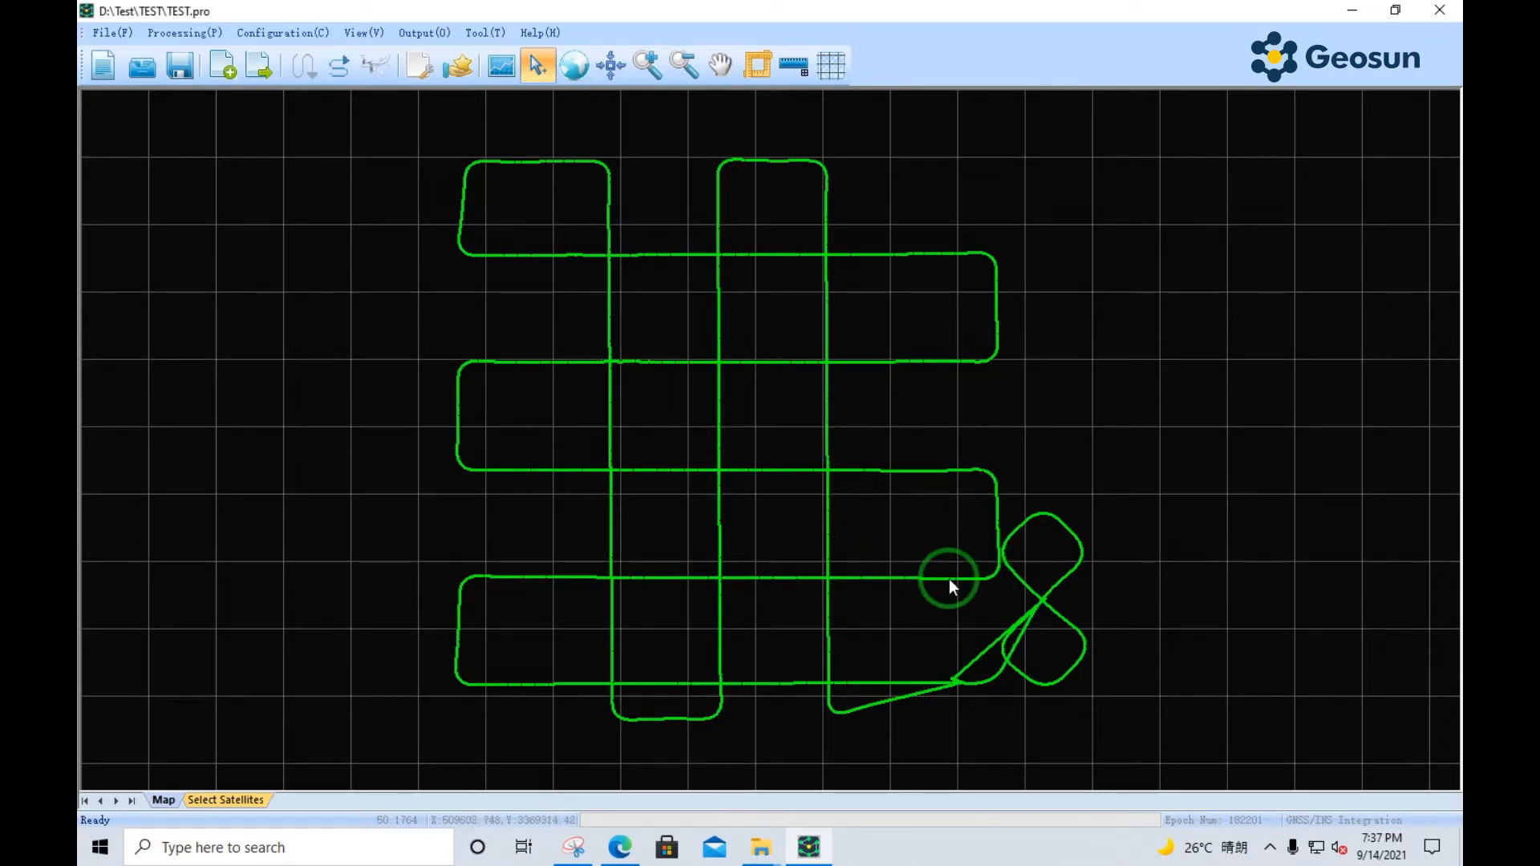
- Open the Rover Information of a trajectory point near the lower right bend and examine its velocity, attitude, IMU data and GNSS results
{"action": "scroll", "coordinate": [971, 581], "scroll_direction": "up", "scroll_amount": 10}
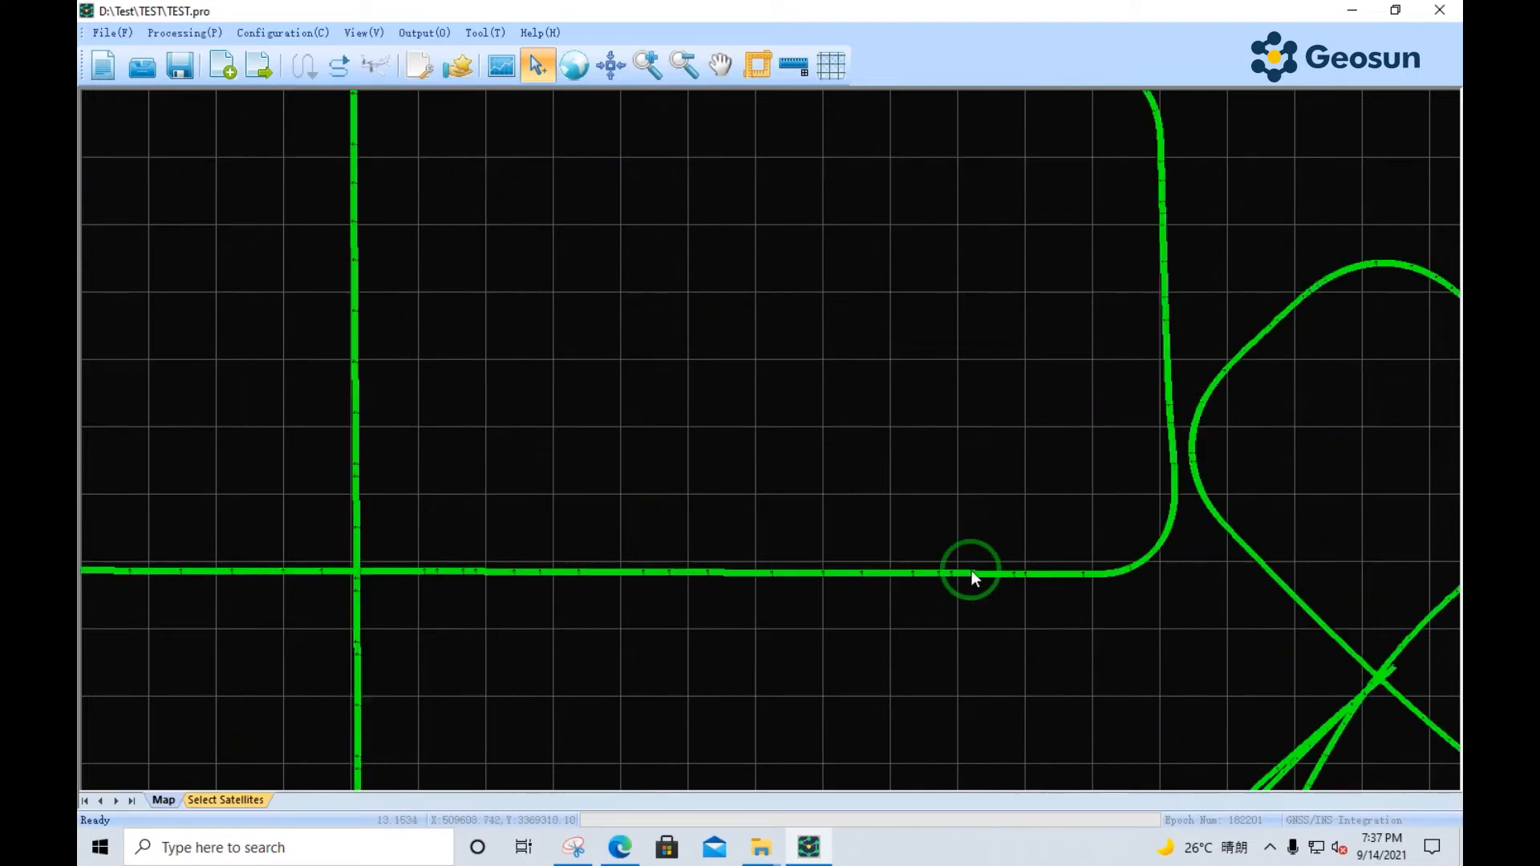
{"action": "scroll", "coordinate": [908, 556], "scroll_direction": "up", "scroll_amount": 2}
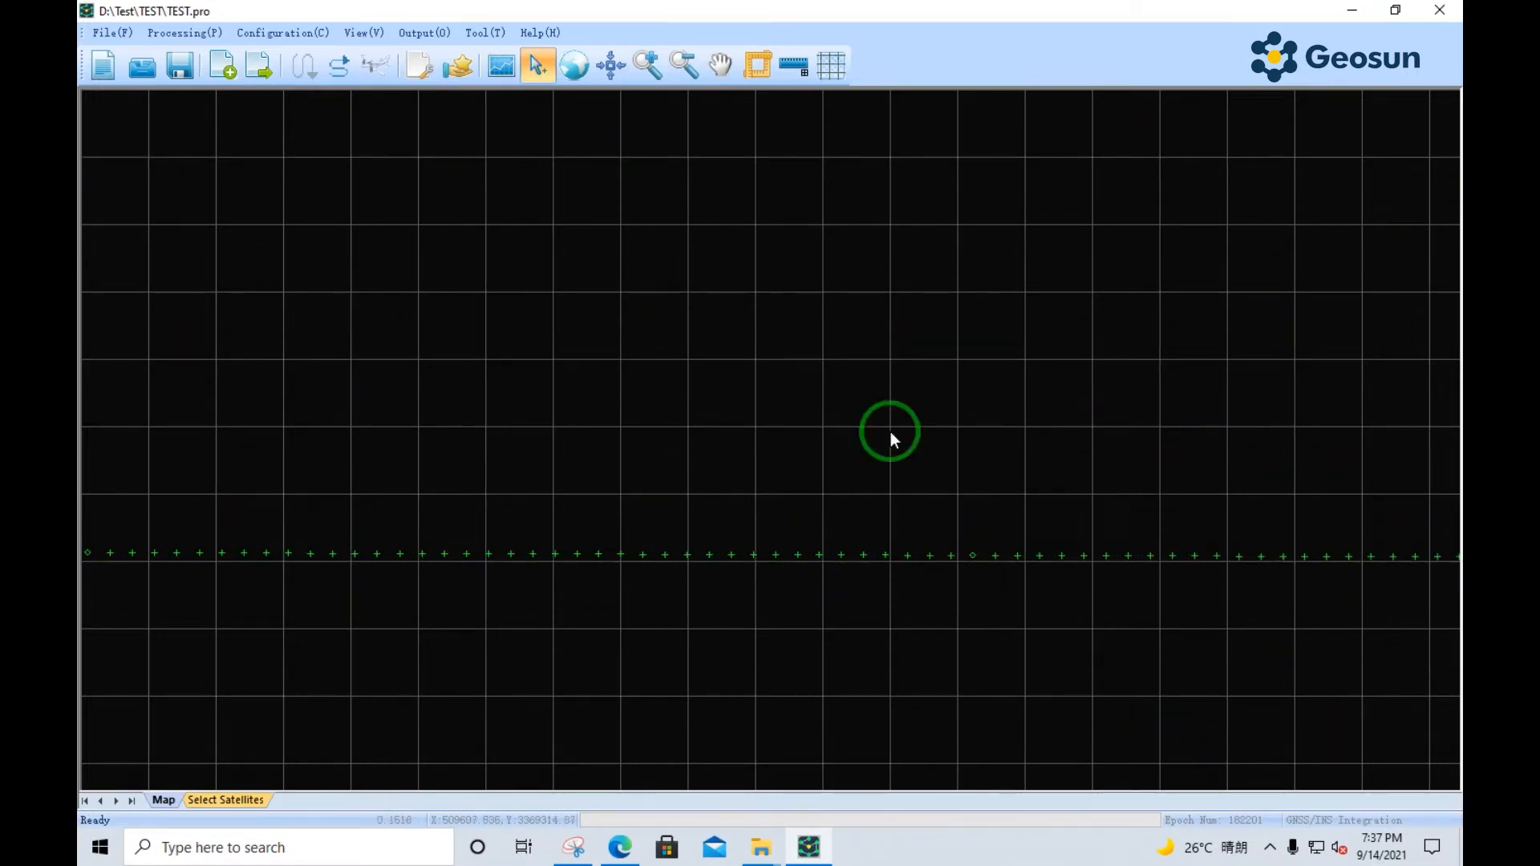
{"action": "double_click", "coordinate": [886, 557]}
{"action": "left_click_drag", "start_coordinate": [435, 48], "coordinate": [616, 179]}
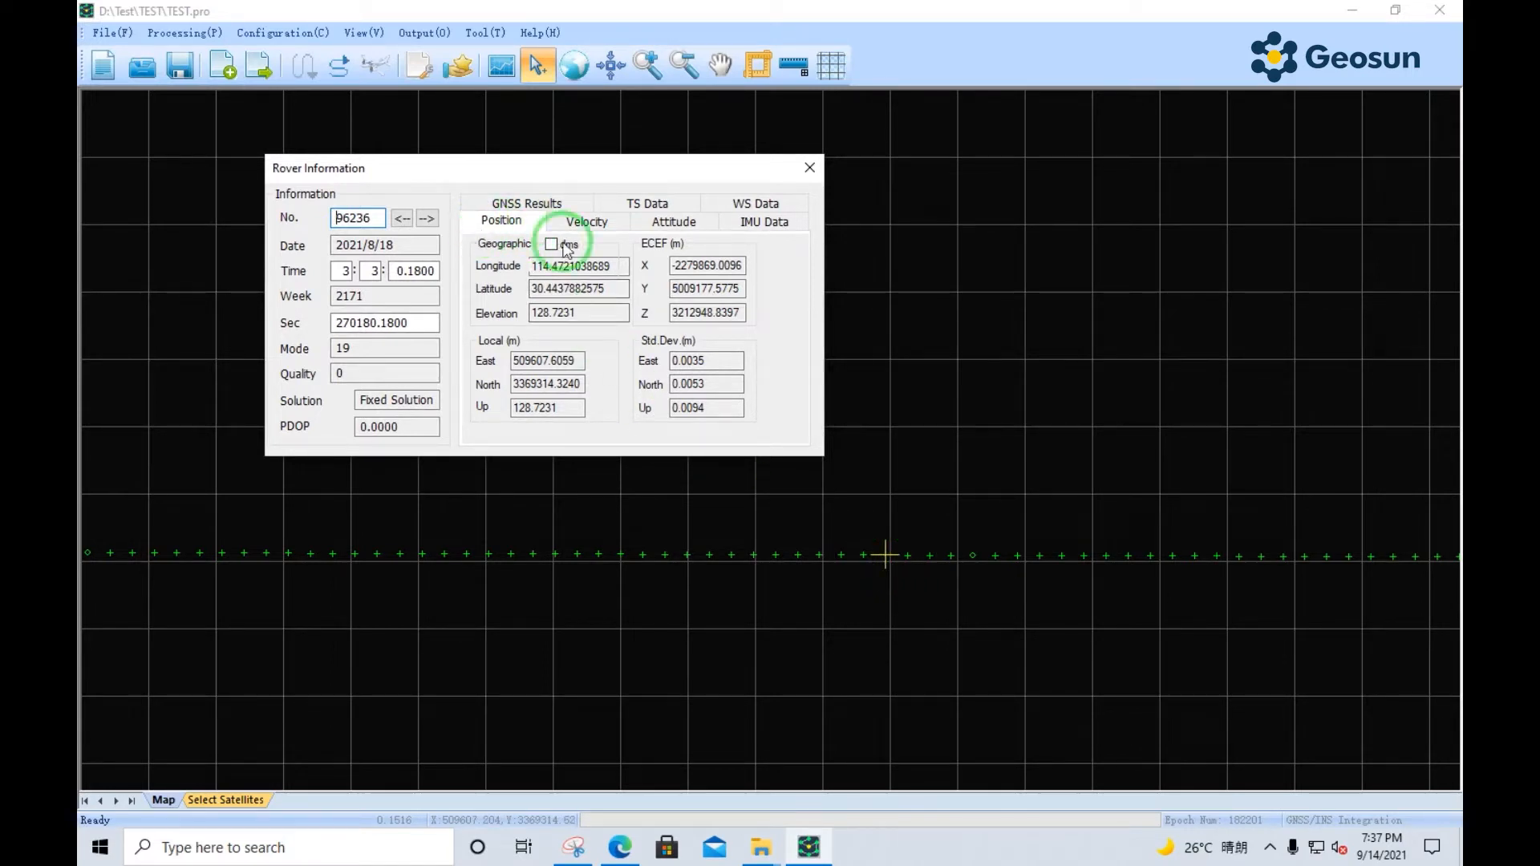
{"action": "left_click", "coordinate": [586, 220]}
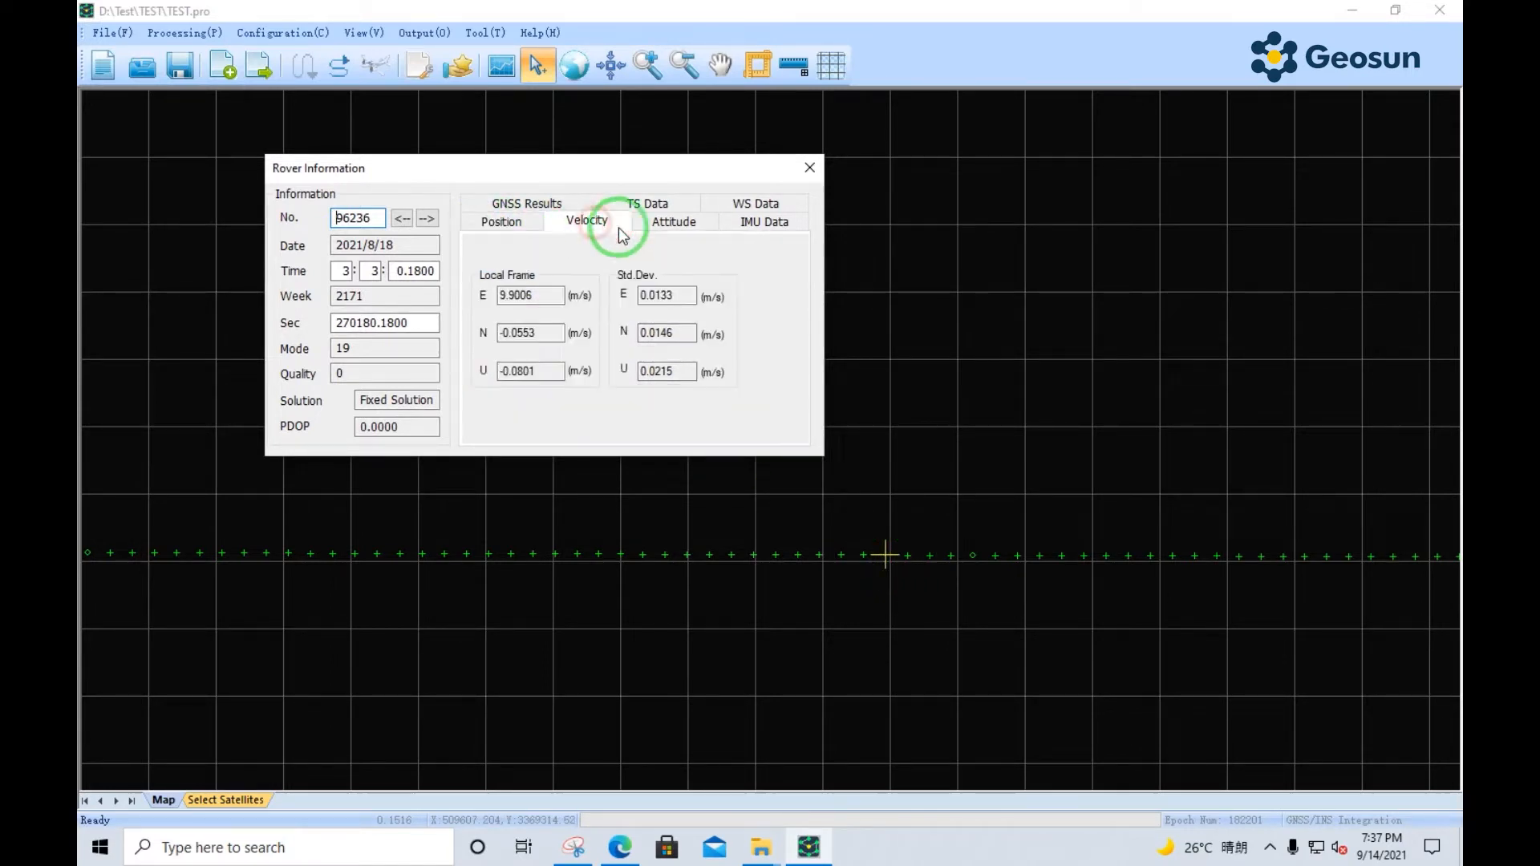
{"action": "left_click", "coordinate": [686, 227]}
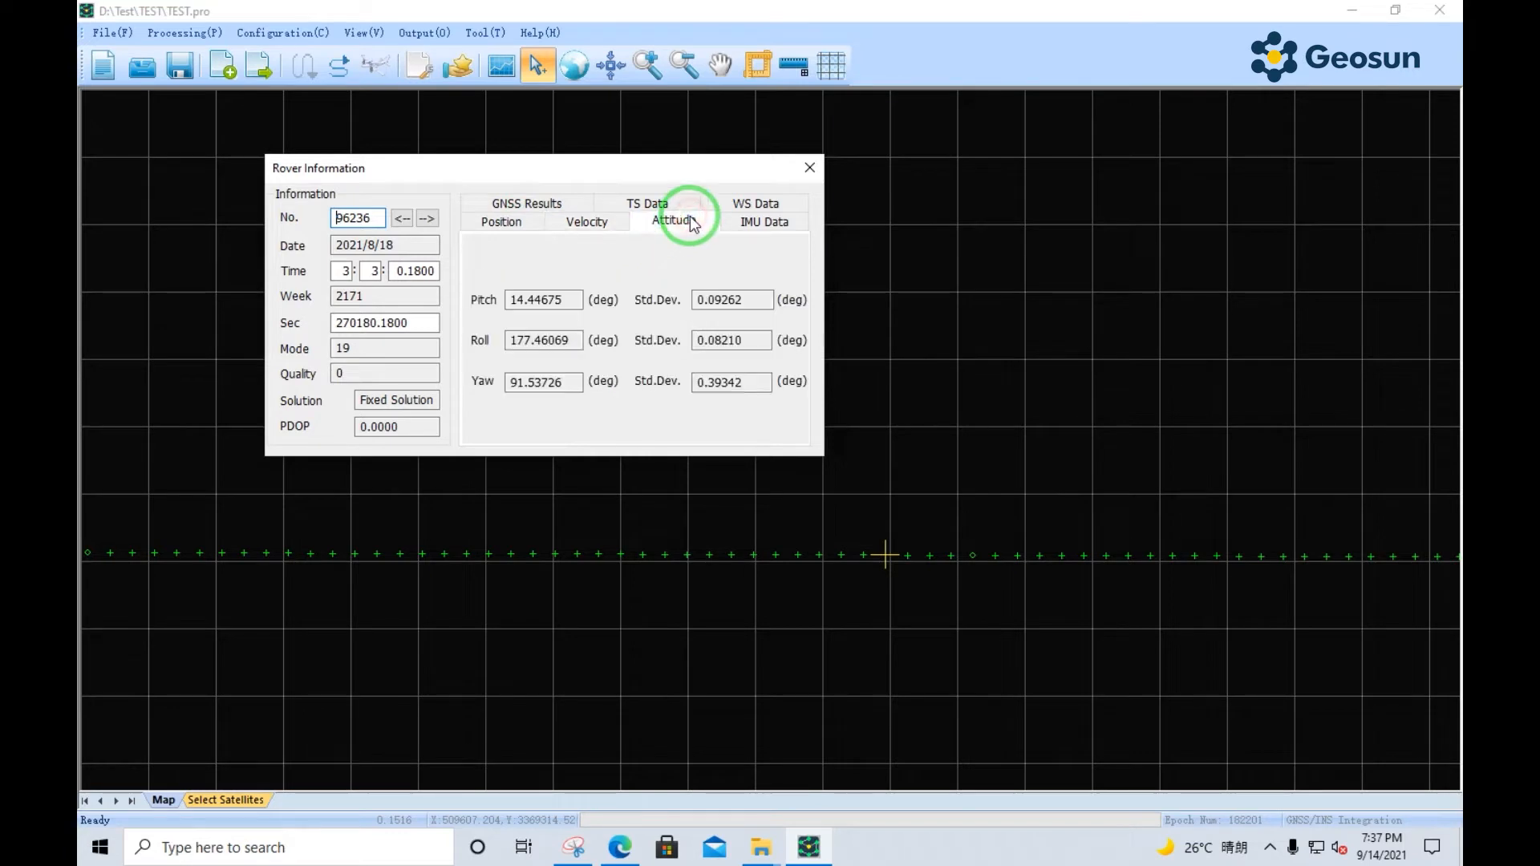
{"action": "left_click", "coordinate": [774, 230]}
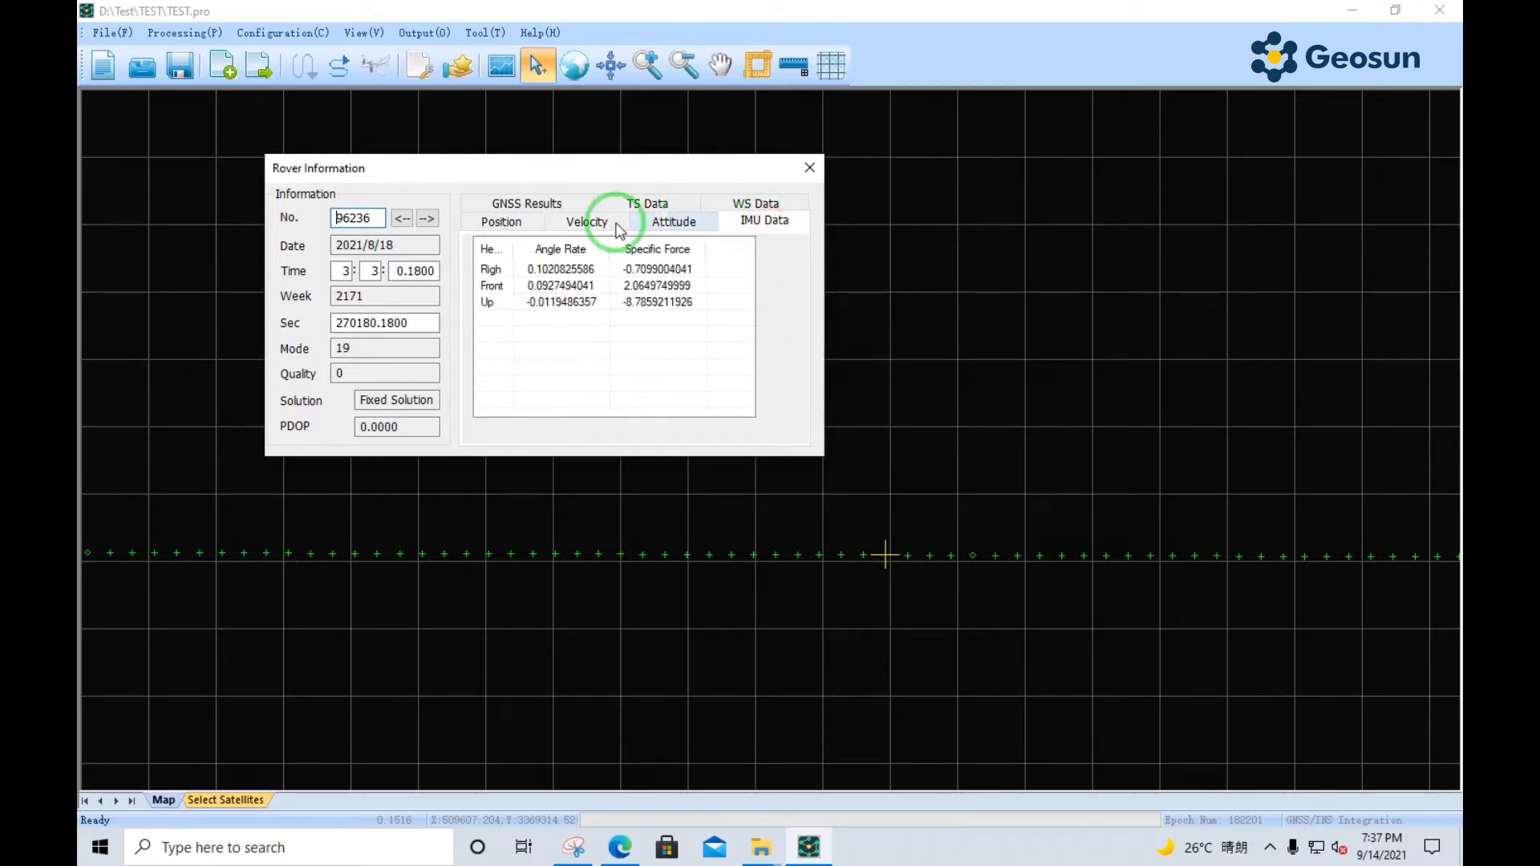
{"action": "left_click", "coordinate": [560, 207]}
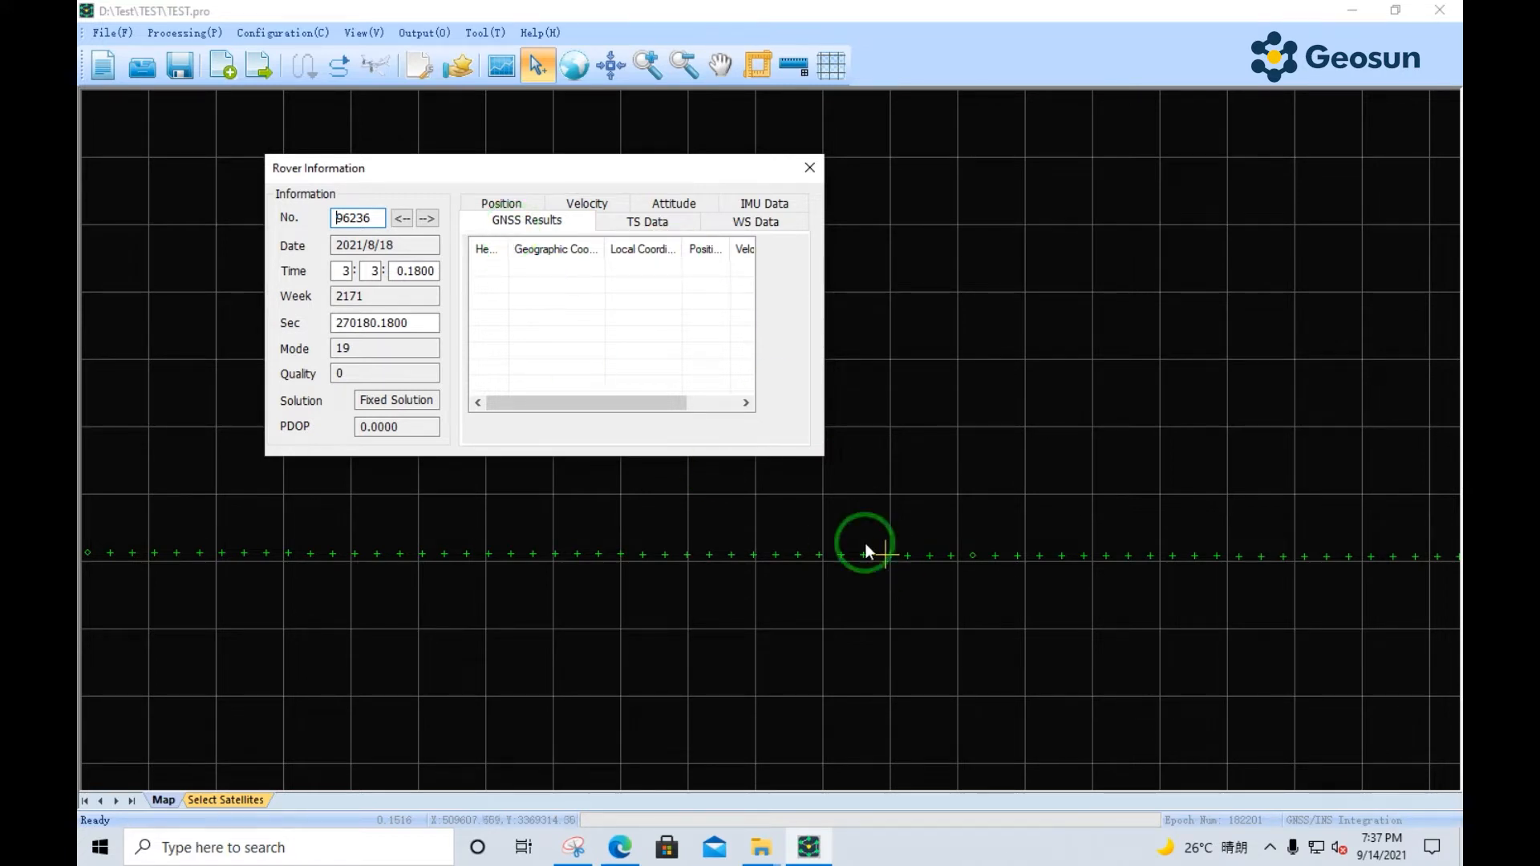
- Compare the GNSS results of several circle-marked and cross-marked points along the trajectory line
{"action": "left_click", "coordinate": [840, 556]}
{"action": "left_click", "coordinate": [711, 555]}
{"action": "left_click", "coordinate": [972, 559]}
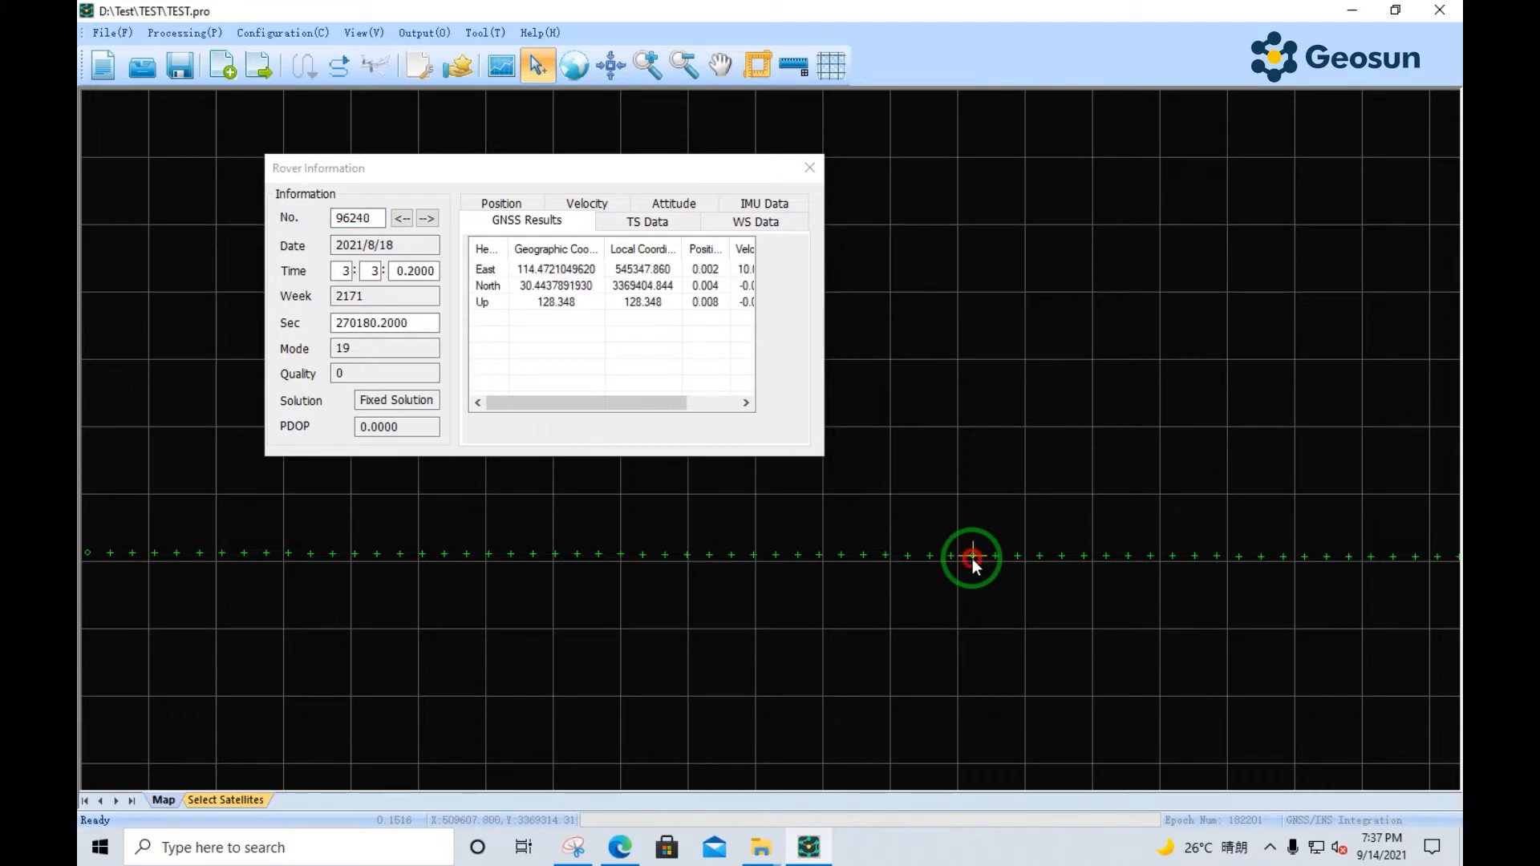
{"action": "left_click", "coordinate": [909, 553]}
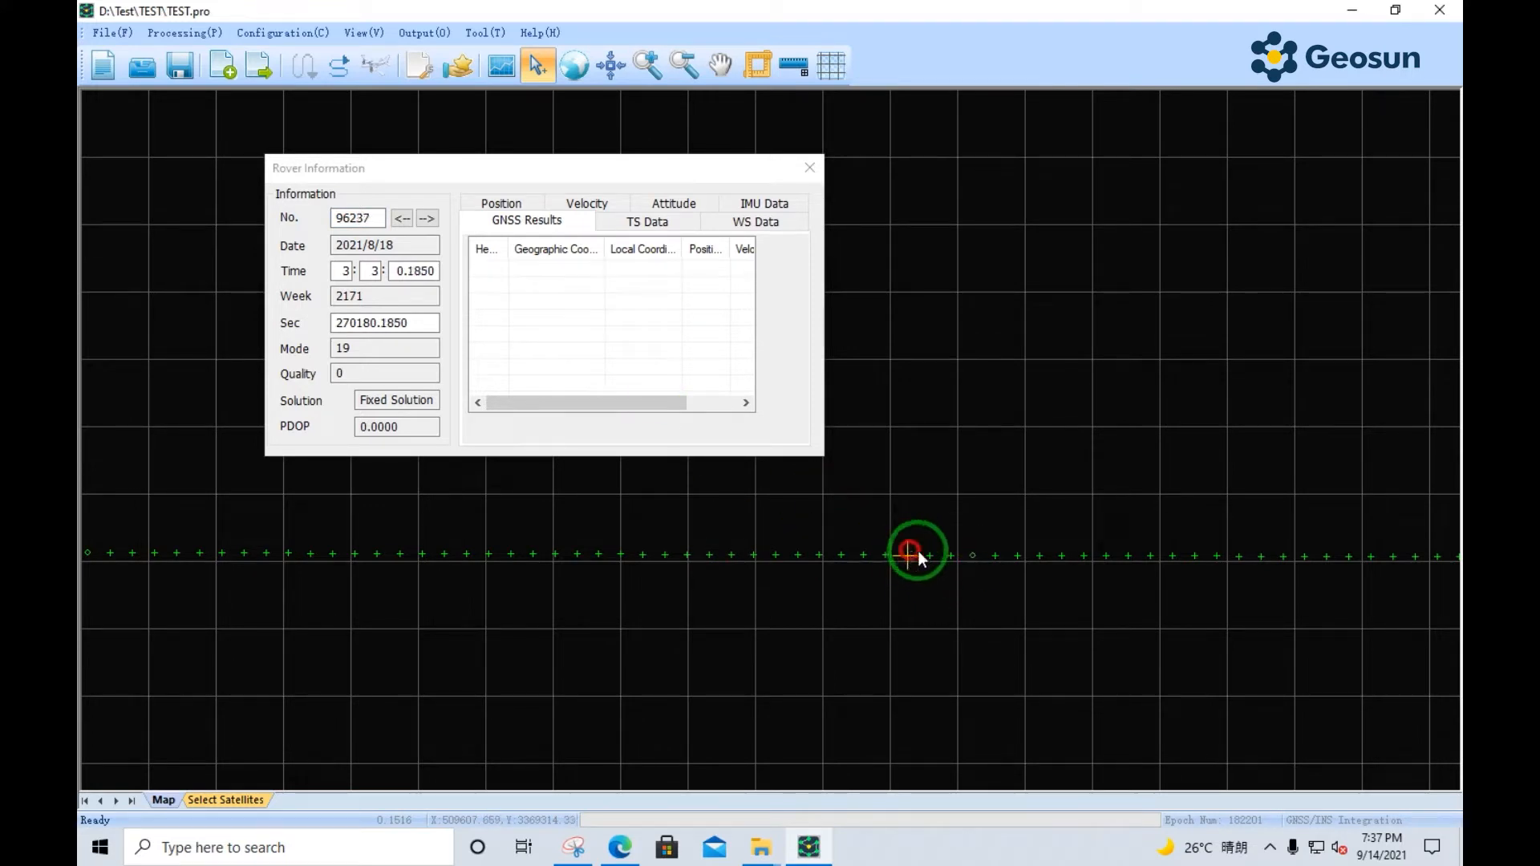
{"action": "left_click", "coordinate": [972, 557]}
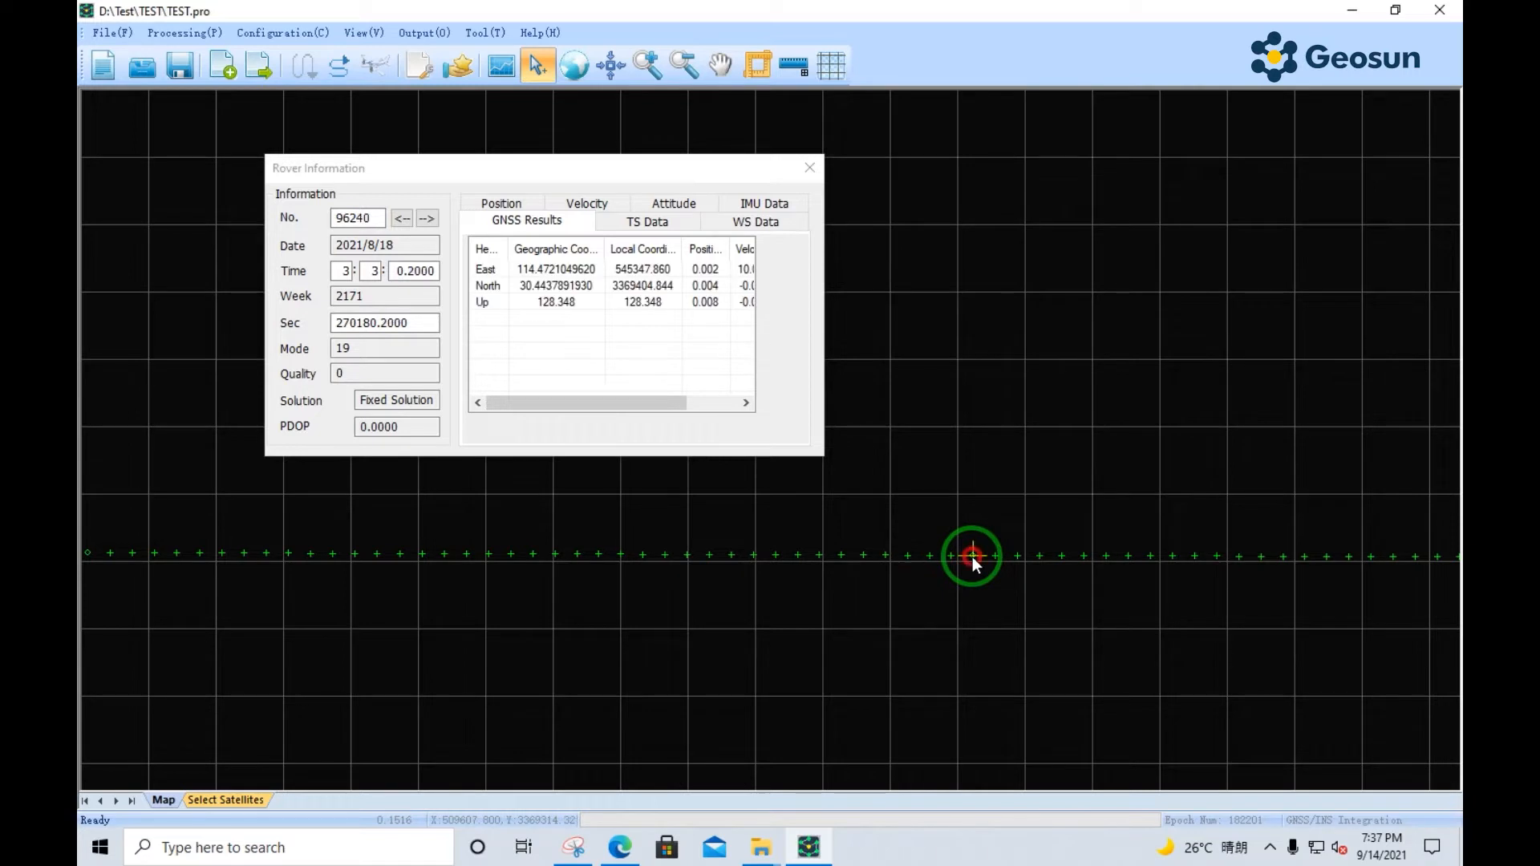
{"action": "left_click", "coordinate": [930, 557]}
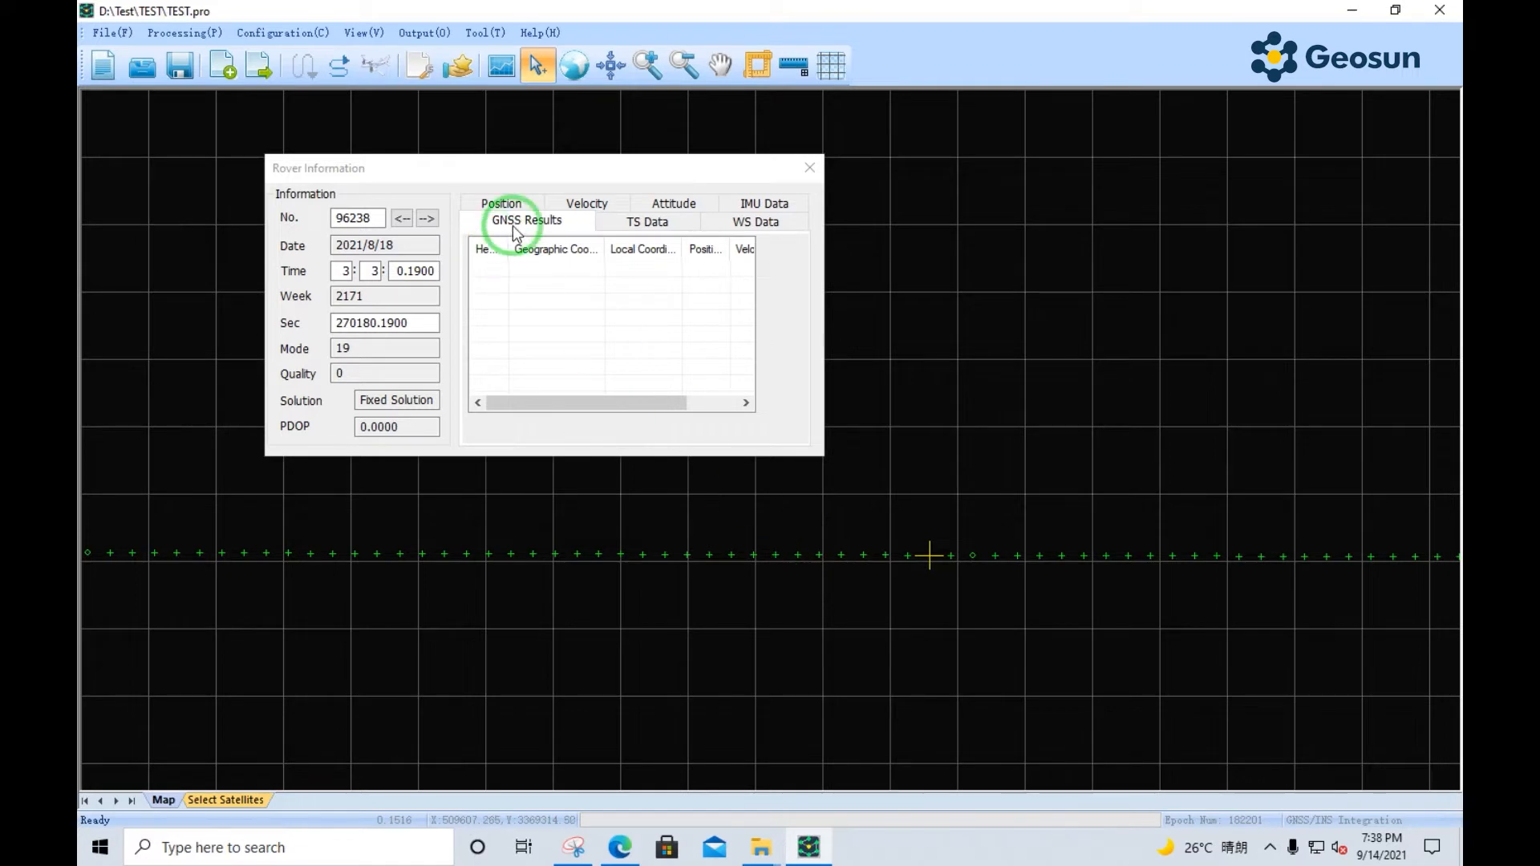
{"action": "left_click", "coordinate": [844, 552]}
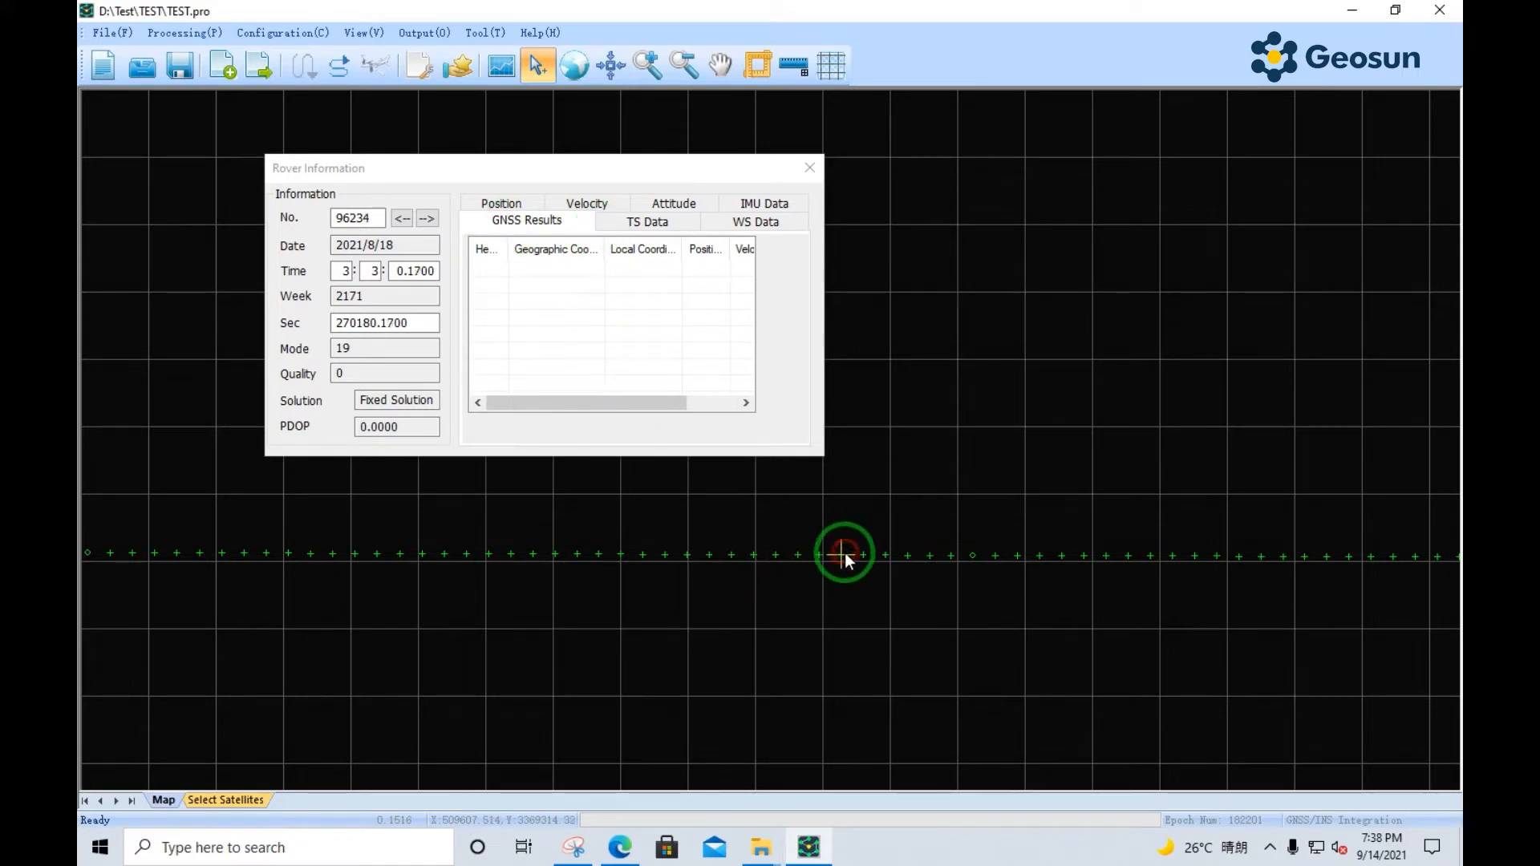
- Examine the selected trajectory point's TS data, WS data and geographic longitude, latitude and elevation
{"action": "left_click", "coordinate": [664, 226]}
{"action": "left_click", "coordinate": [760, 228]}
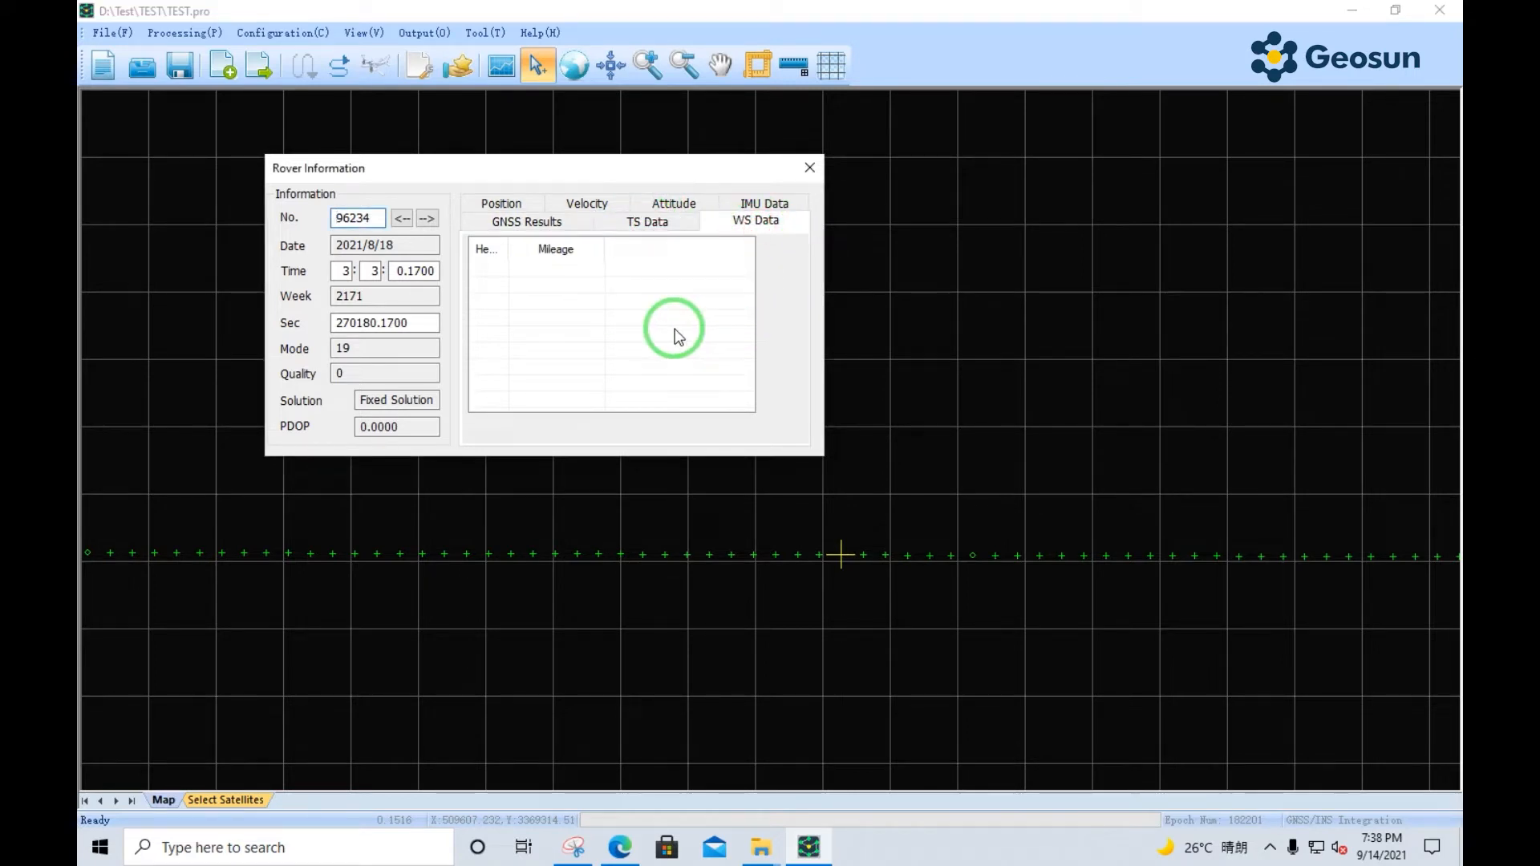
{"action": "left_click", "coordinate": [508, 207]}
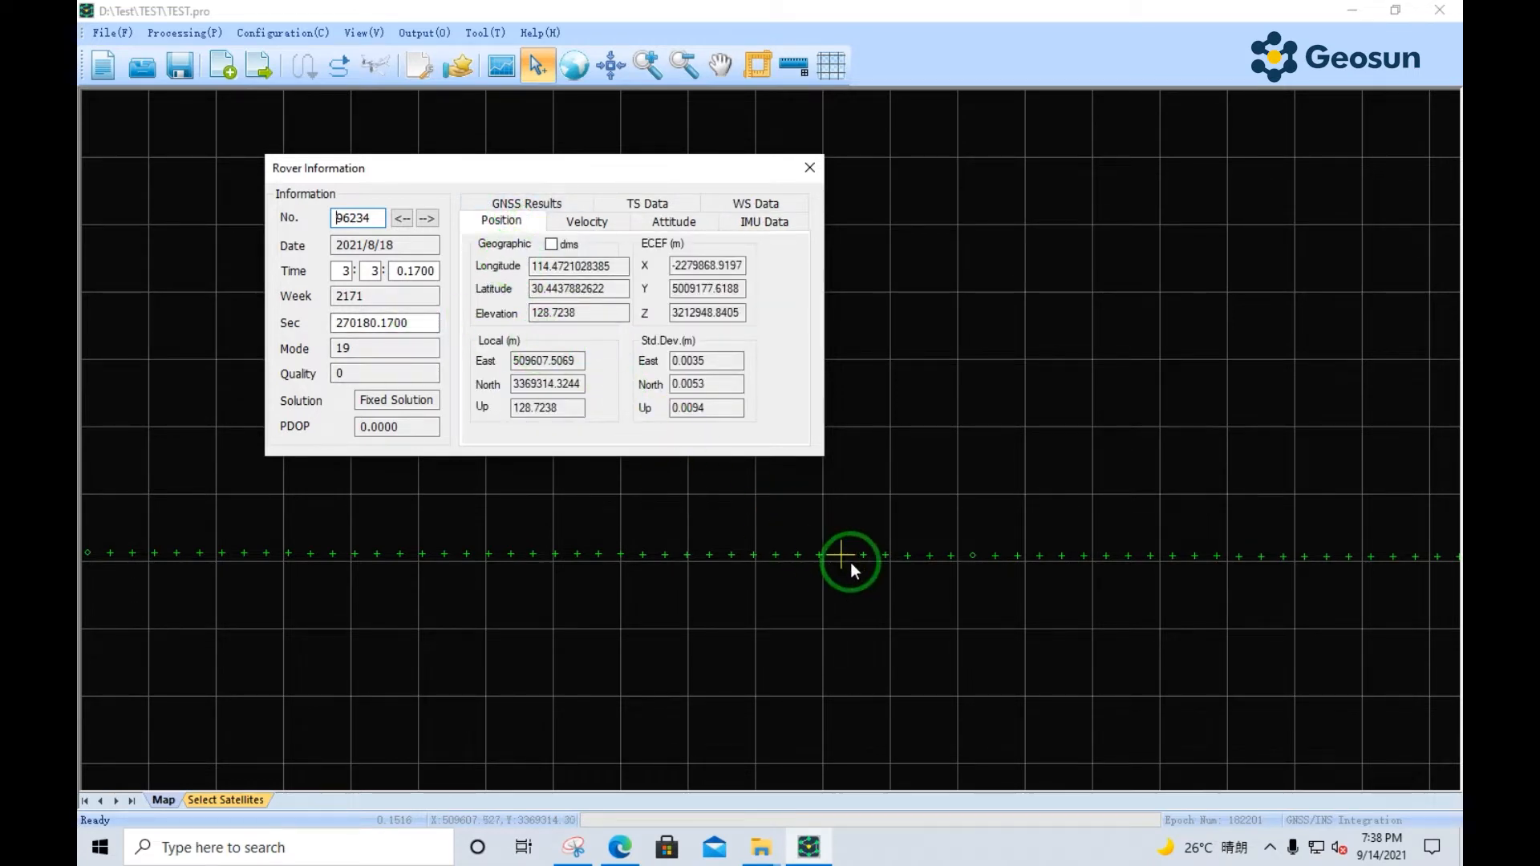
{"action": "left_click", "coordinate": [562, 266]}
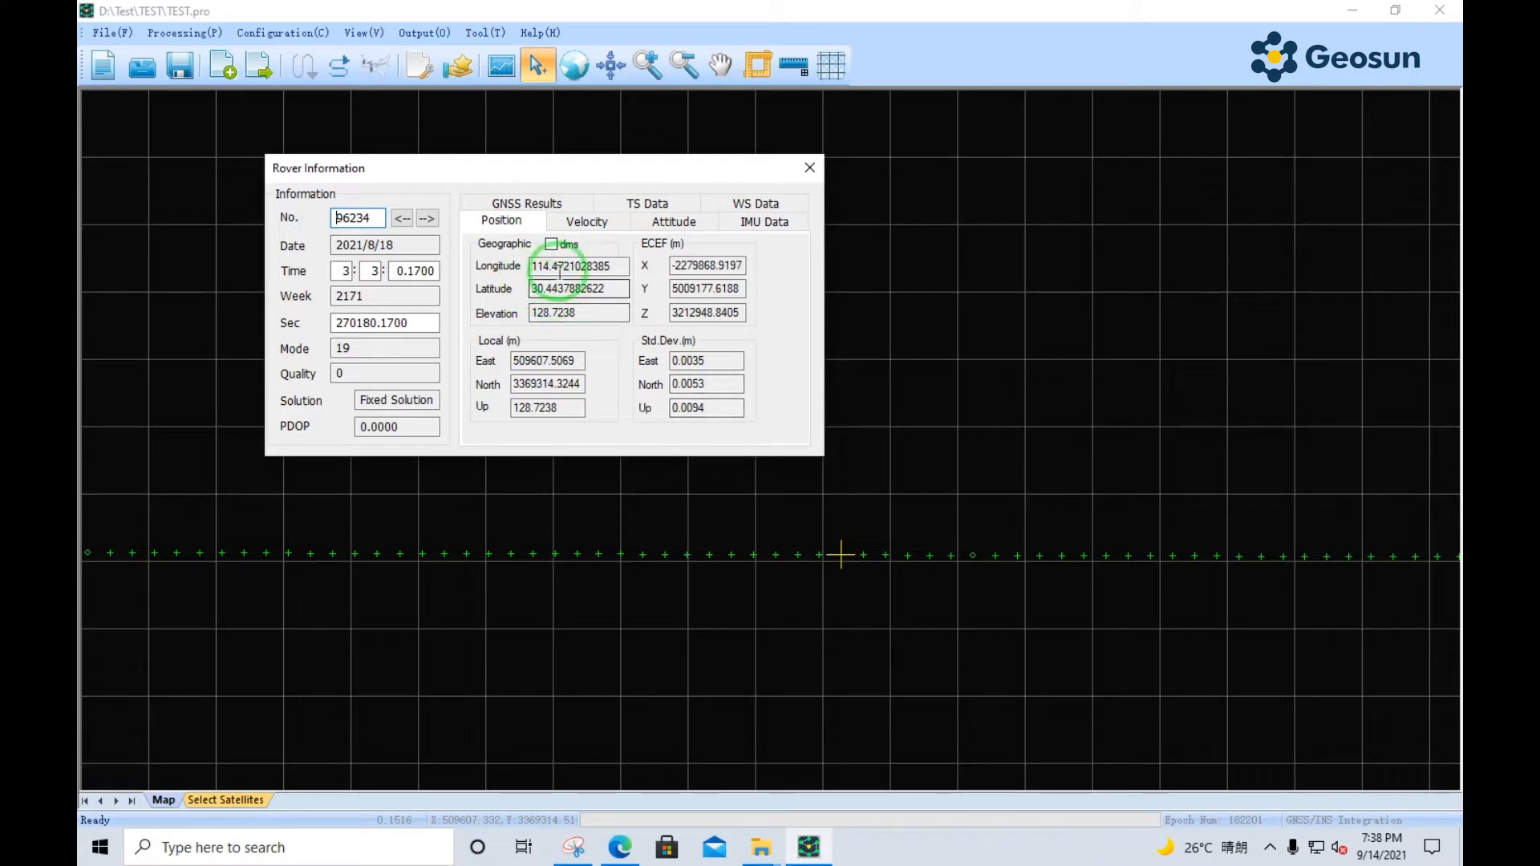
{"action": "left_click", "coordinate": [555, 292]}
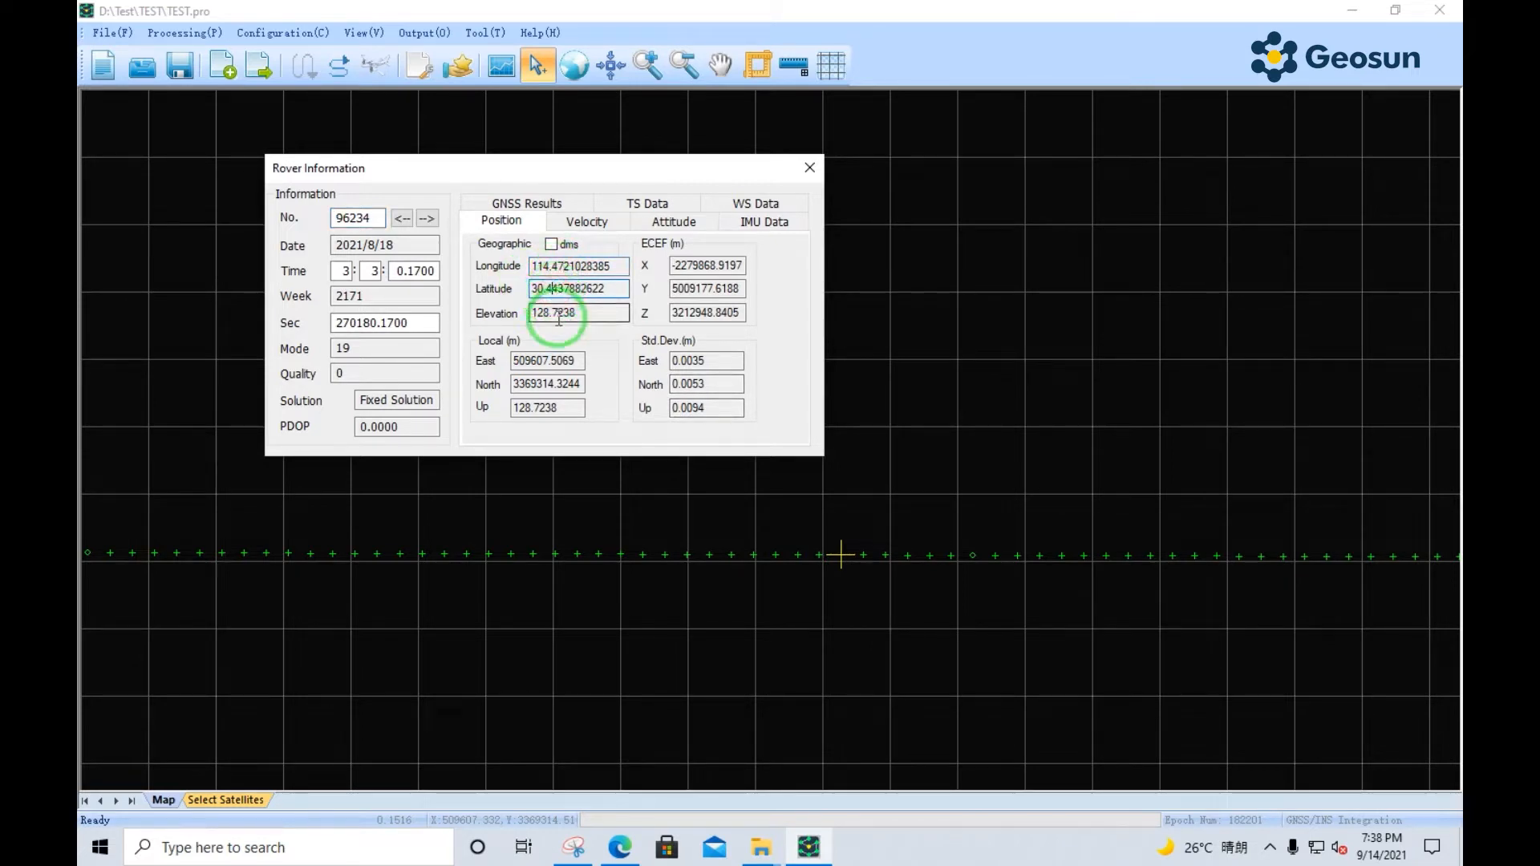
{"action": "left_click", "coordinate": [557, 314]}
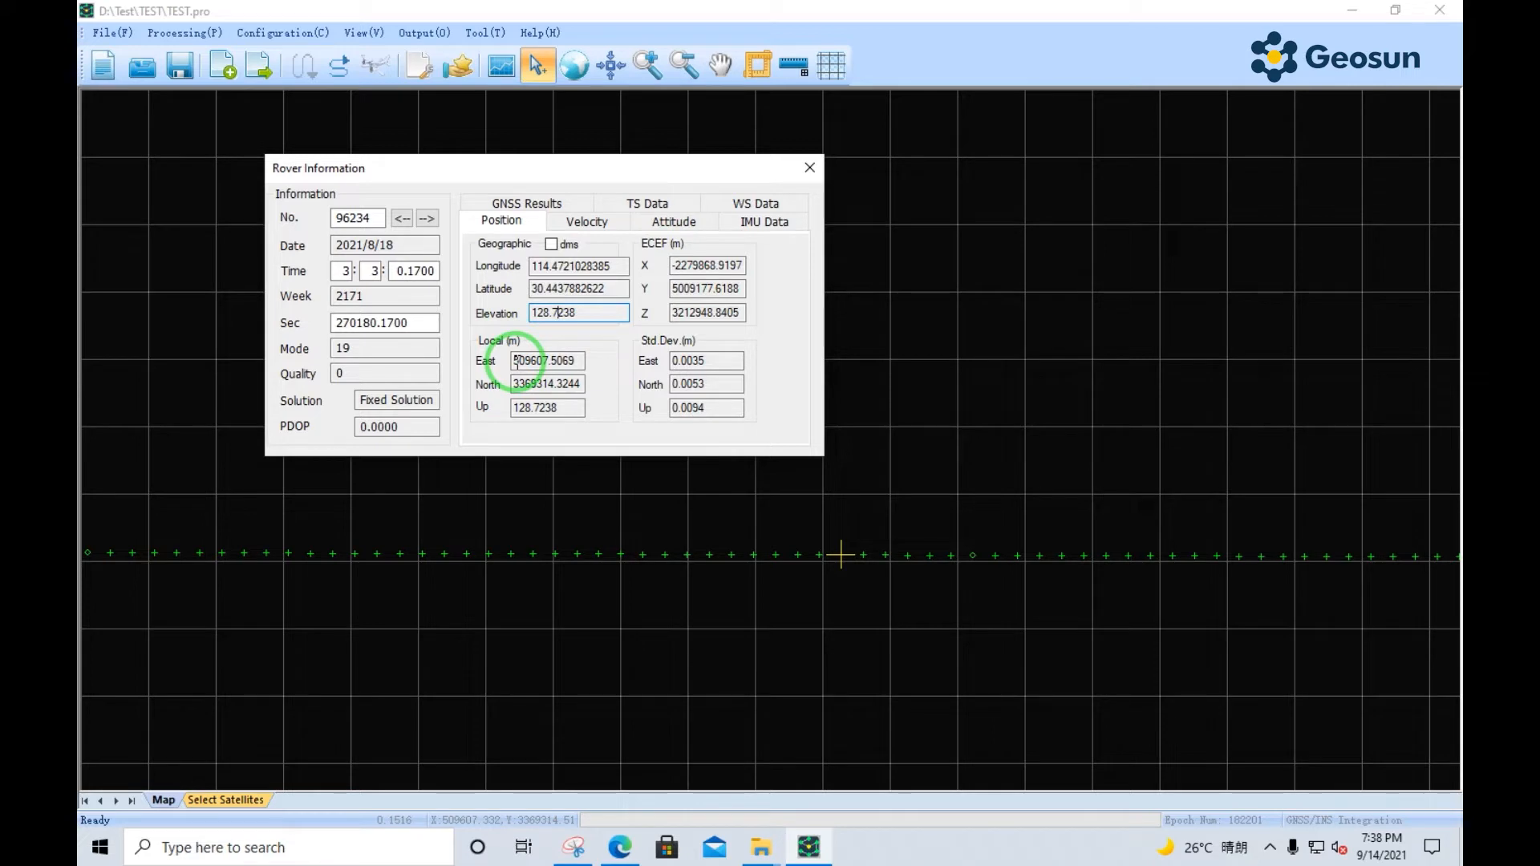
- Examine the selected point's local East, North and Up coordinates and their standard deviations
{"action": "left_click_drag", "start_coordinate": [516, 361], "coordinate": [580, 361]}
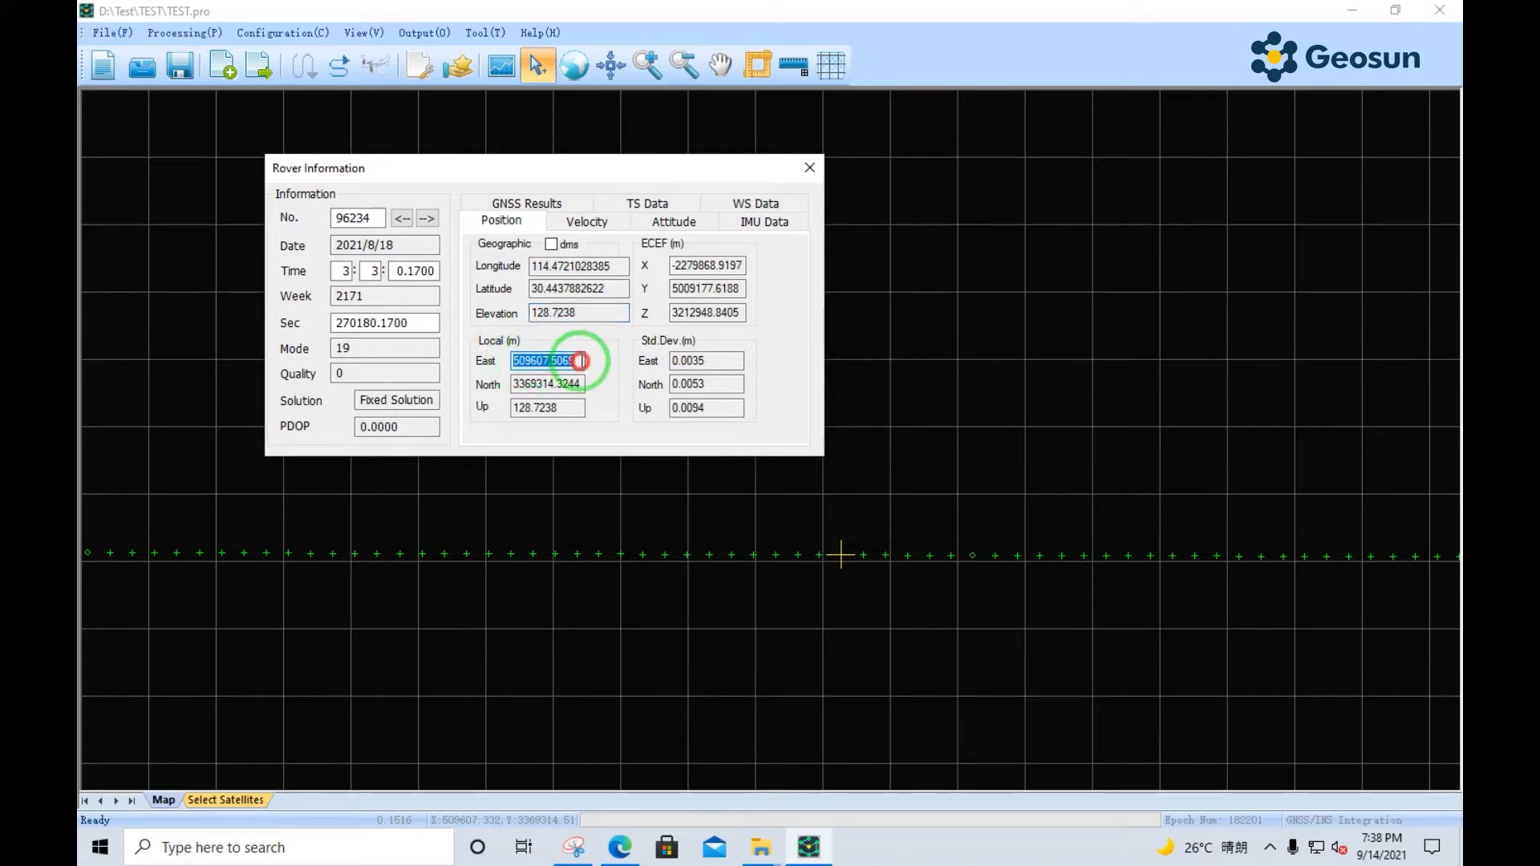
{"action": "left_click", "coordinate": [517, 384]}
{"action": "left_click_drag", "start_coordinate": [517, 384], "coordinate": [581, 365]}
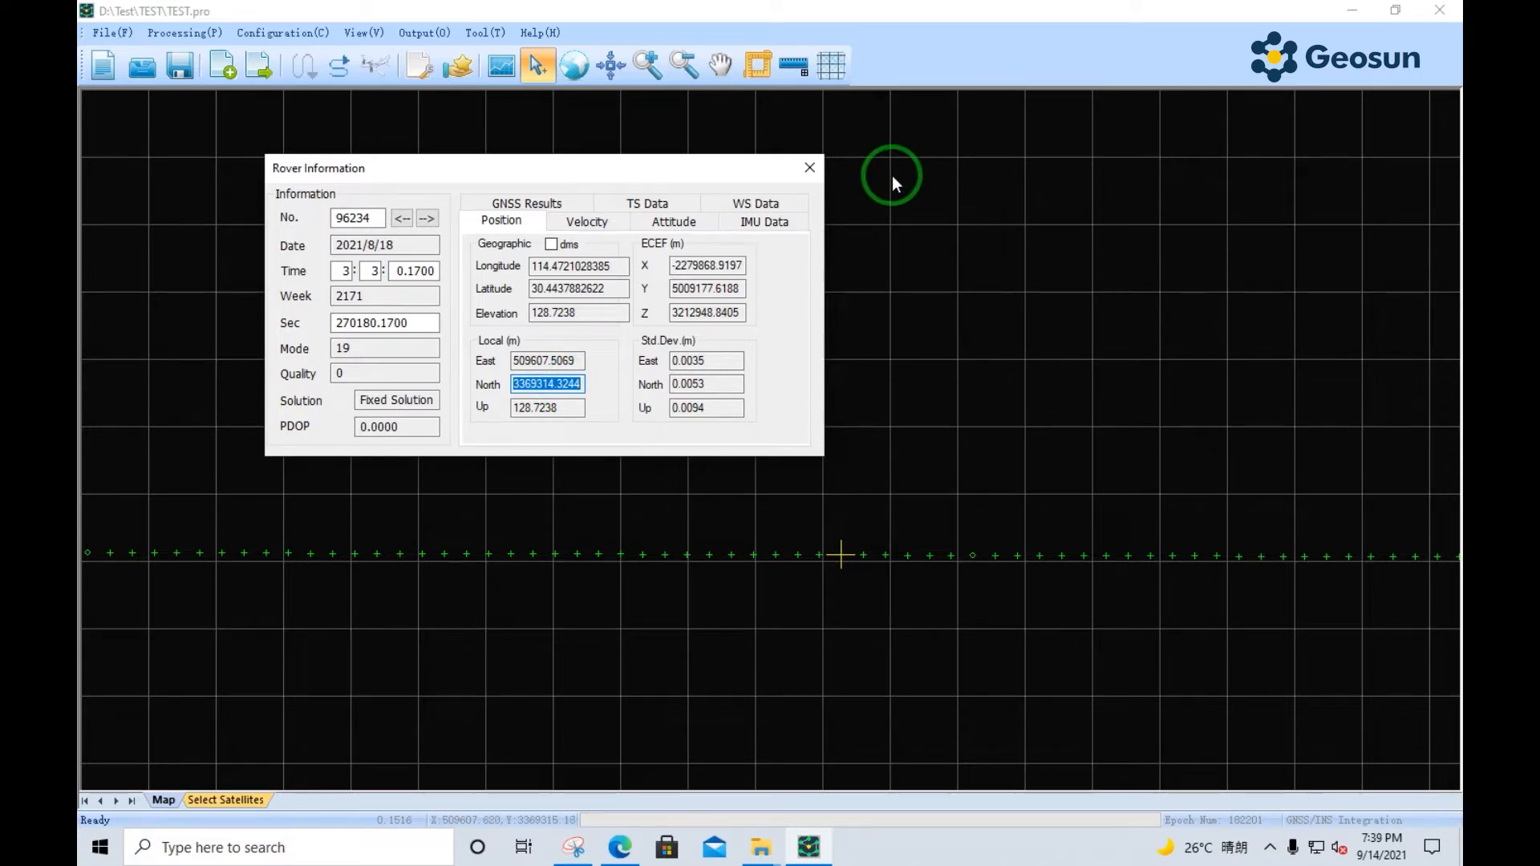
{"action": "double_click", "coordinate": [573, 407]}
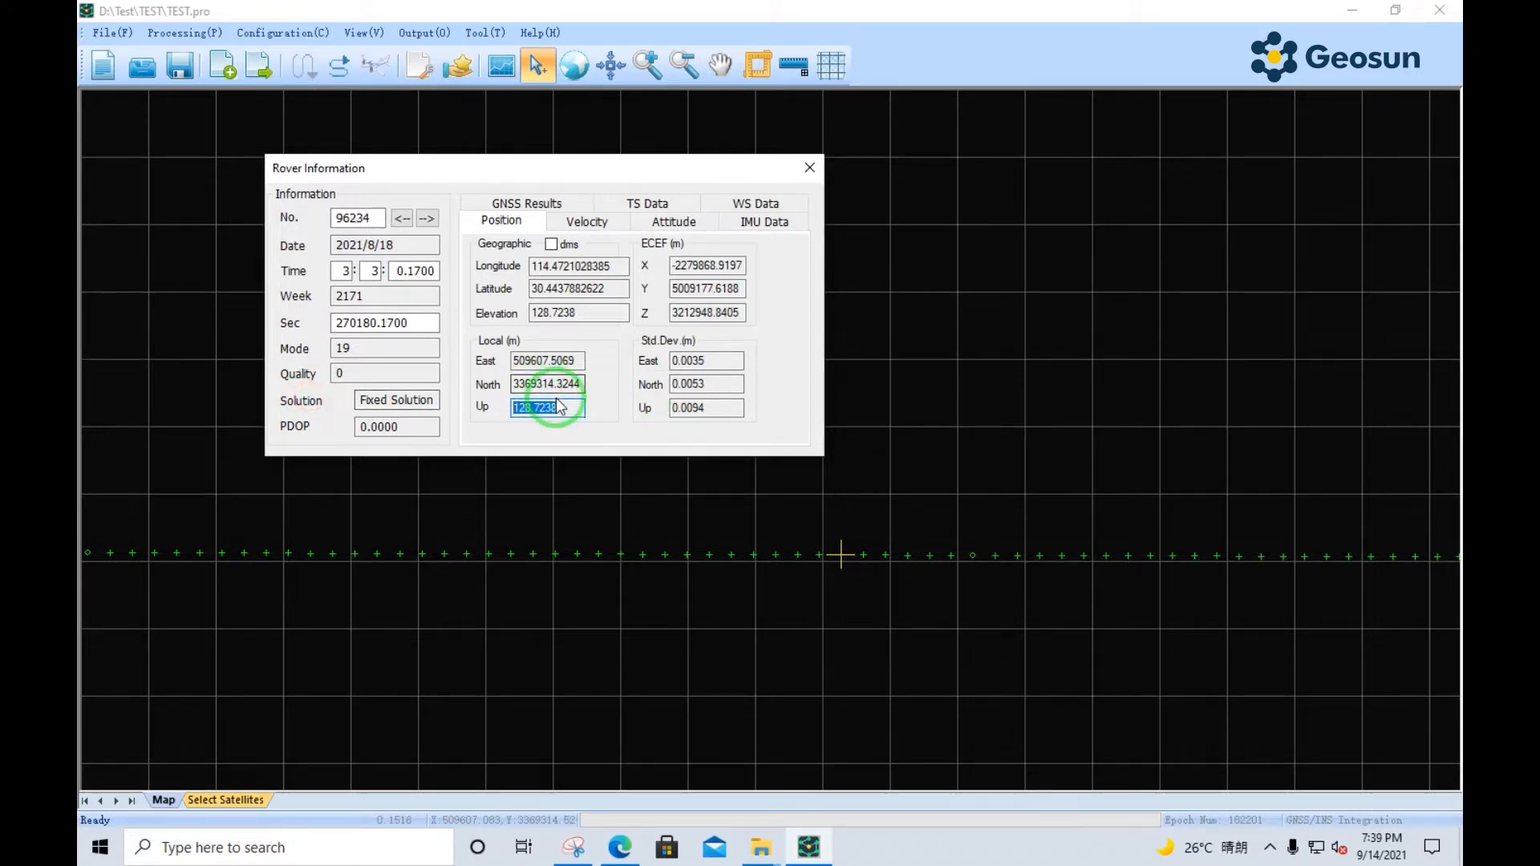
{"action": "left_click", "coordinate": [571, 411]}
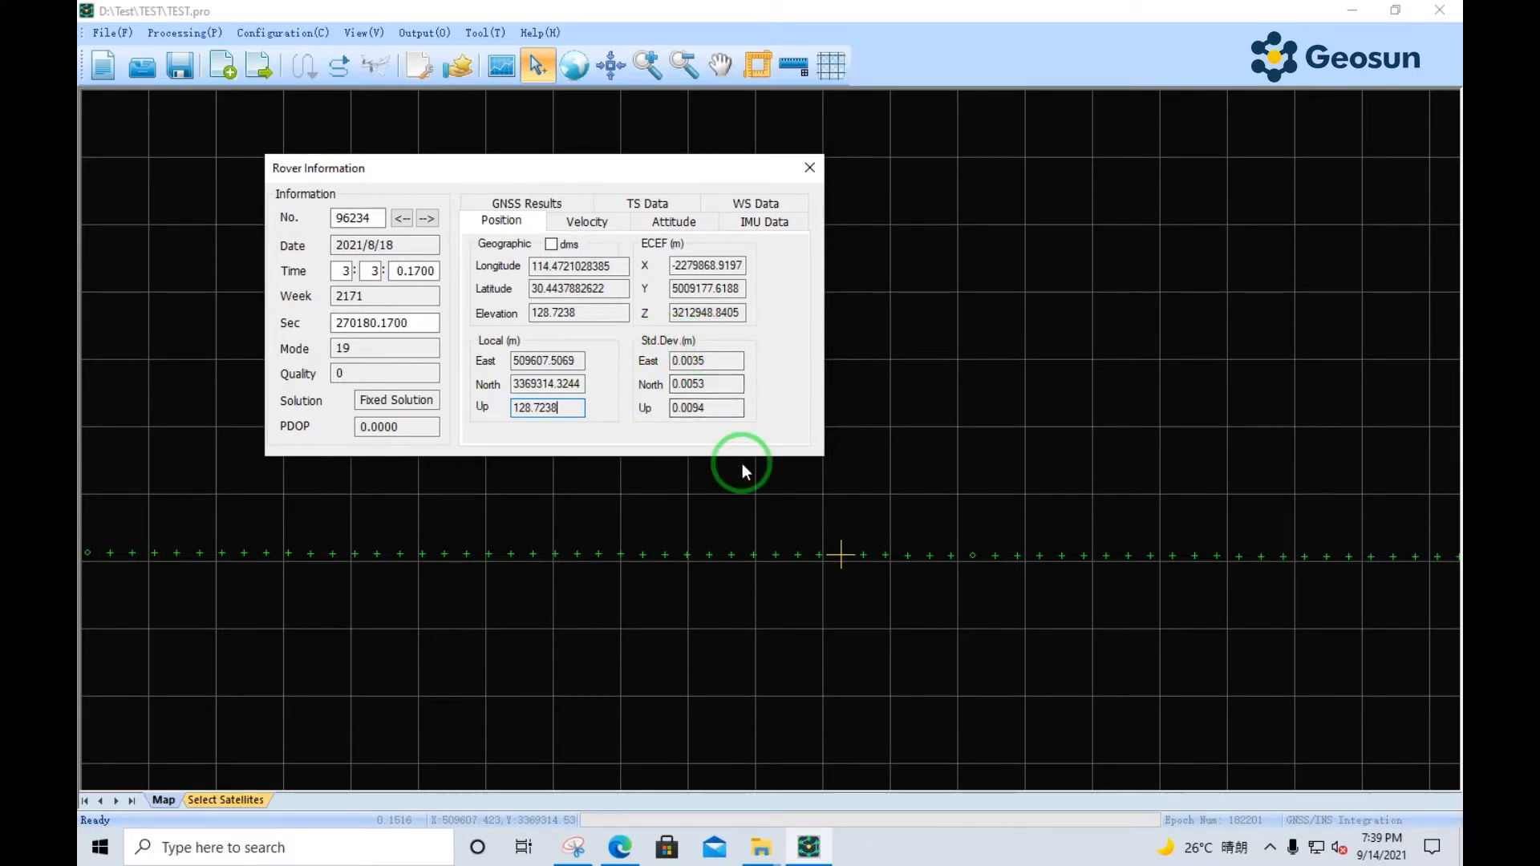
{"action": "left_click_drag", "start_coordinate": [726, 408], "coordinate": [637, 407]}
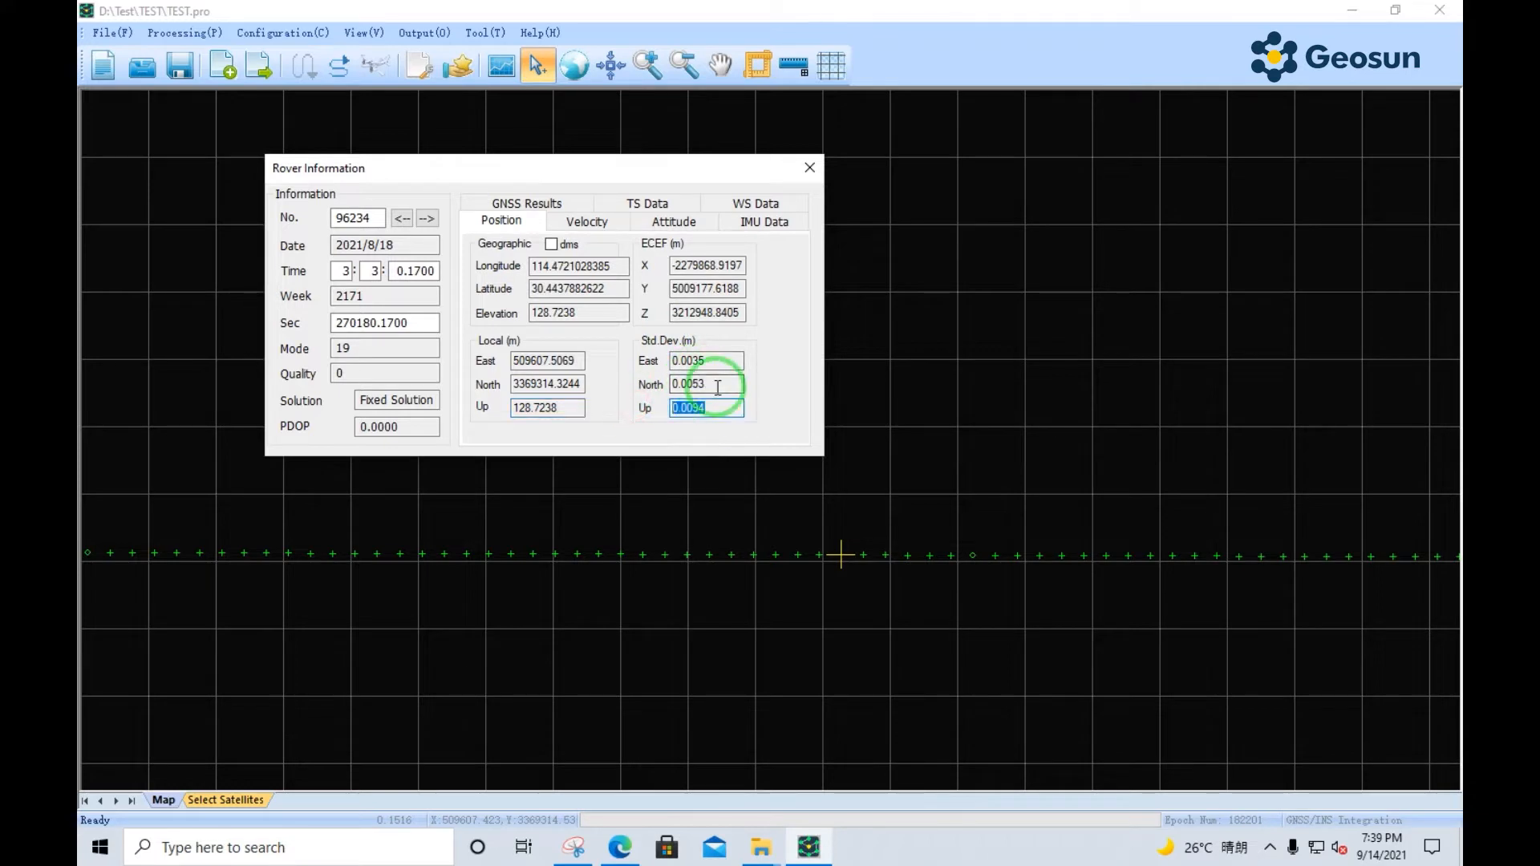
{"action": "left_click", "coordinate": [713, 368]}
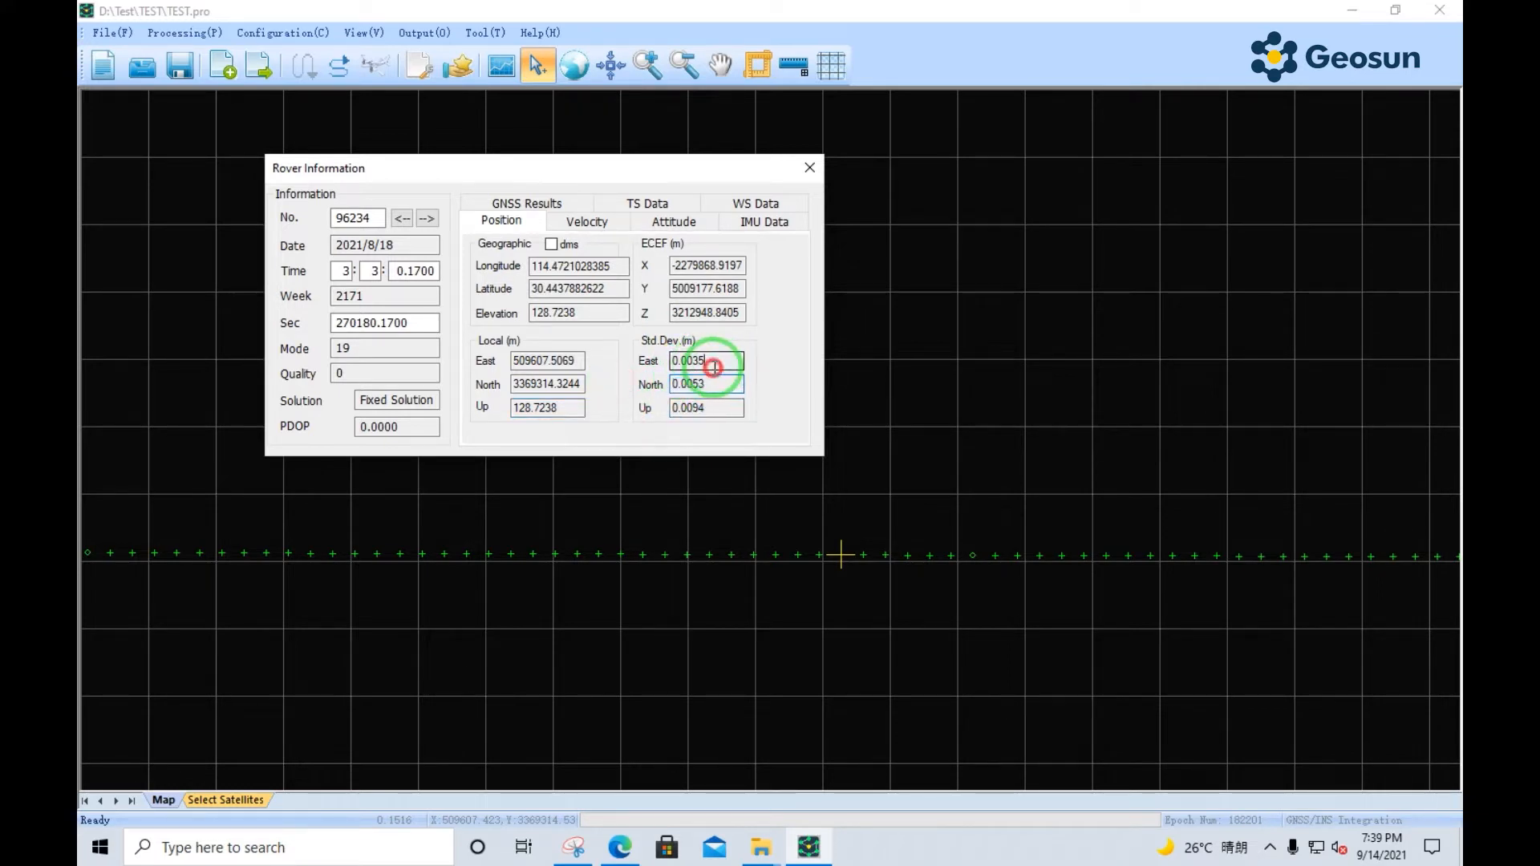
{"action": "double_click", "coordinate": [714, 366]}
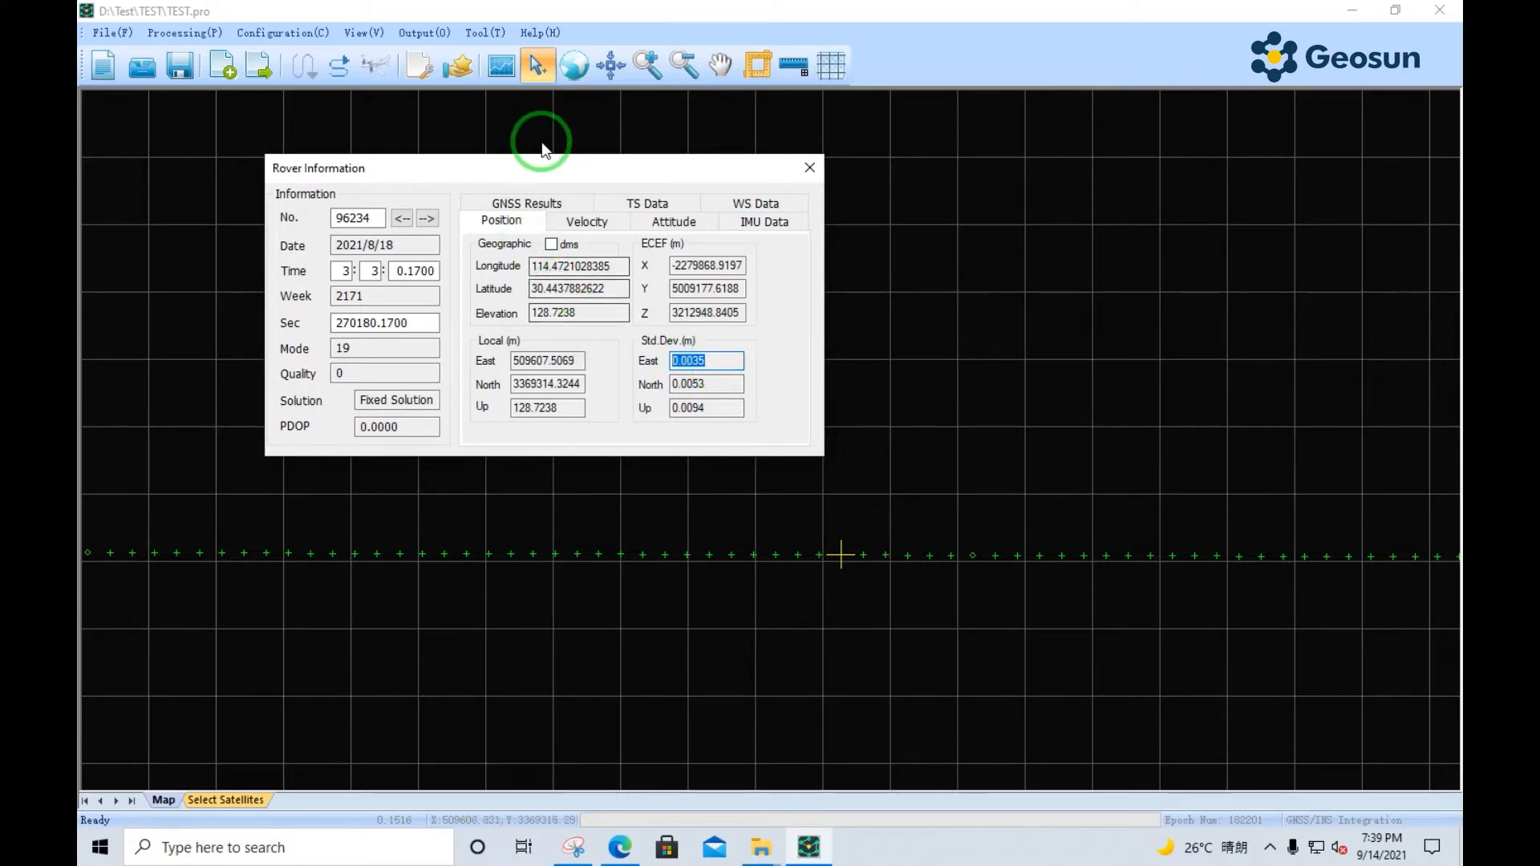
- Move the Rover Information window aside and examine the point's number, date, GPS week and seconds
{"action": "left_click_drag", "start_coordinate": [567, 165], "coordinate": [647, 166]}
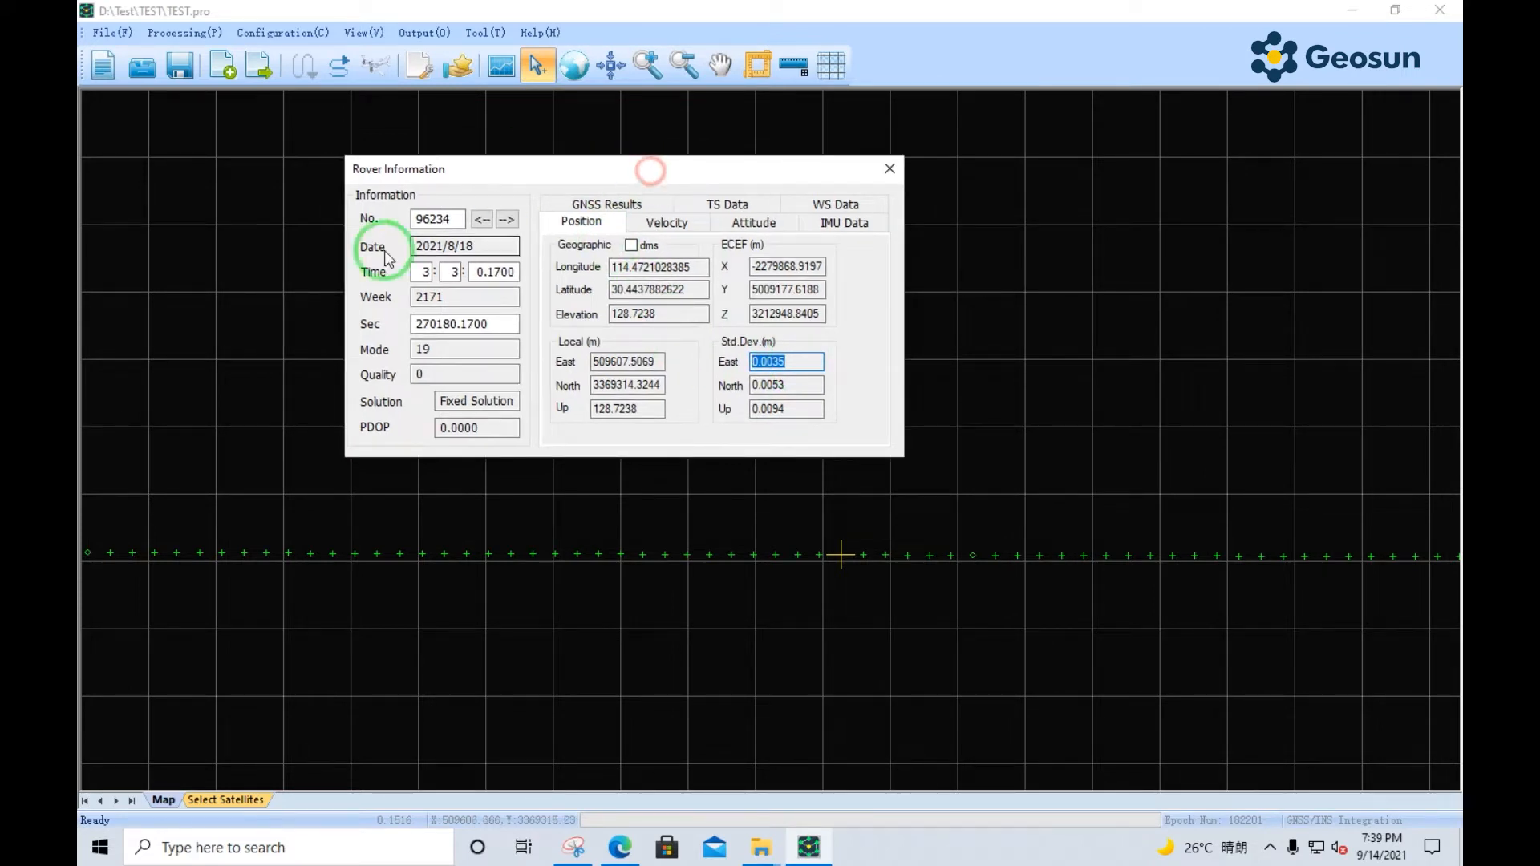
{"action": "double_click", "coordinate": [438, 219]}
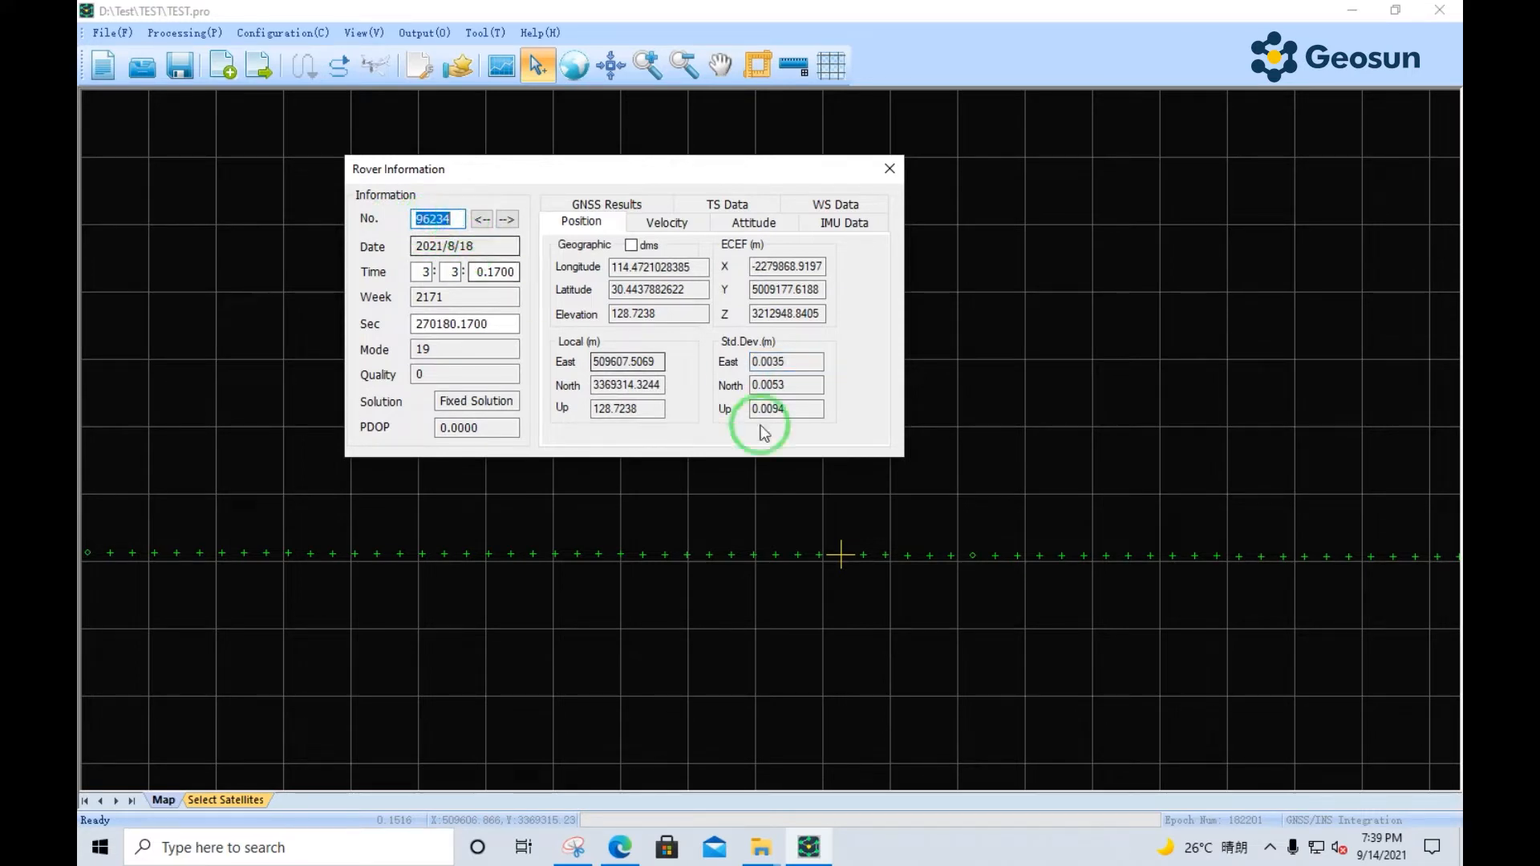
{"action": "left_click", "coordinate": [483, 246]}
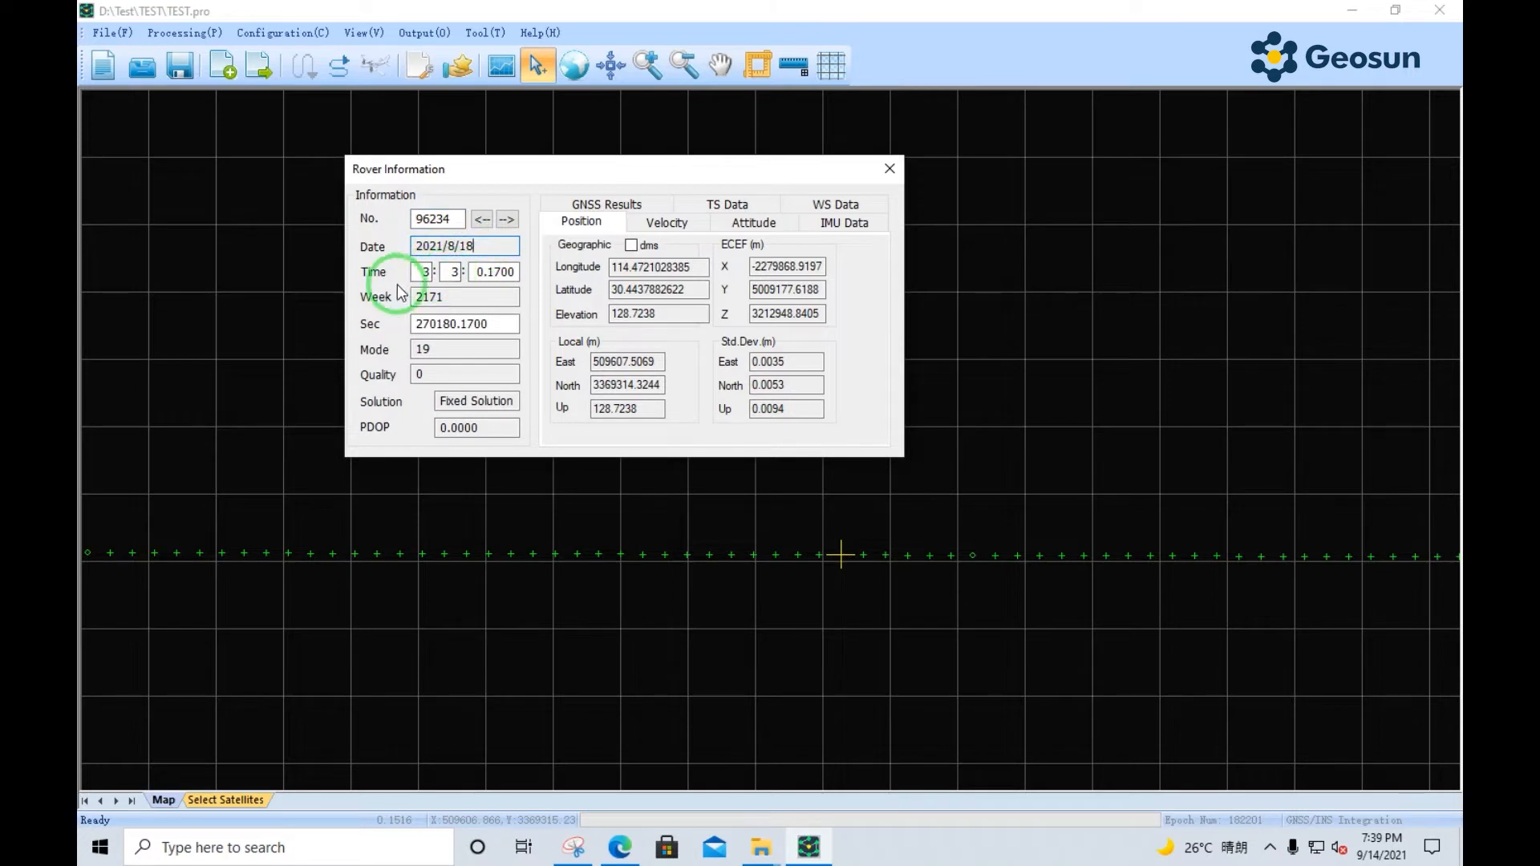
{"action": "left_click", "coordinate": [460, 298]}
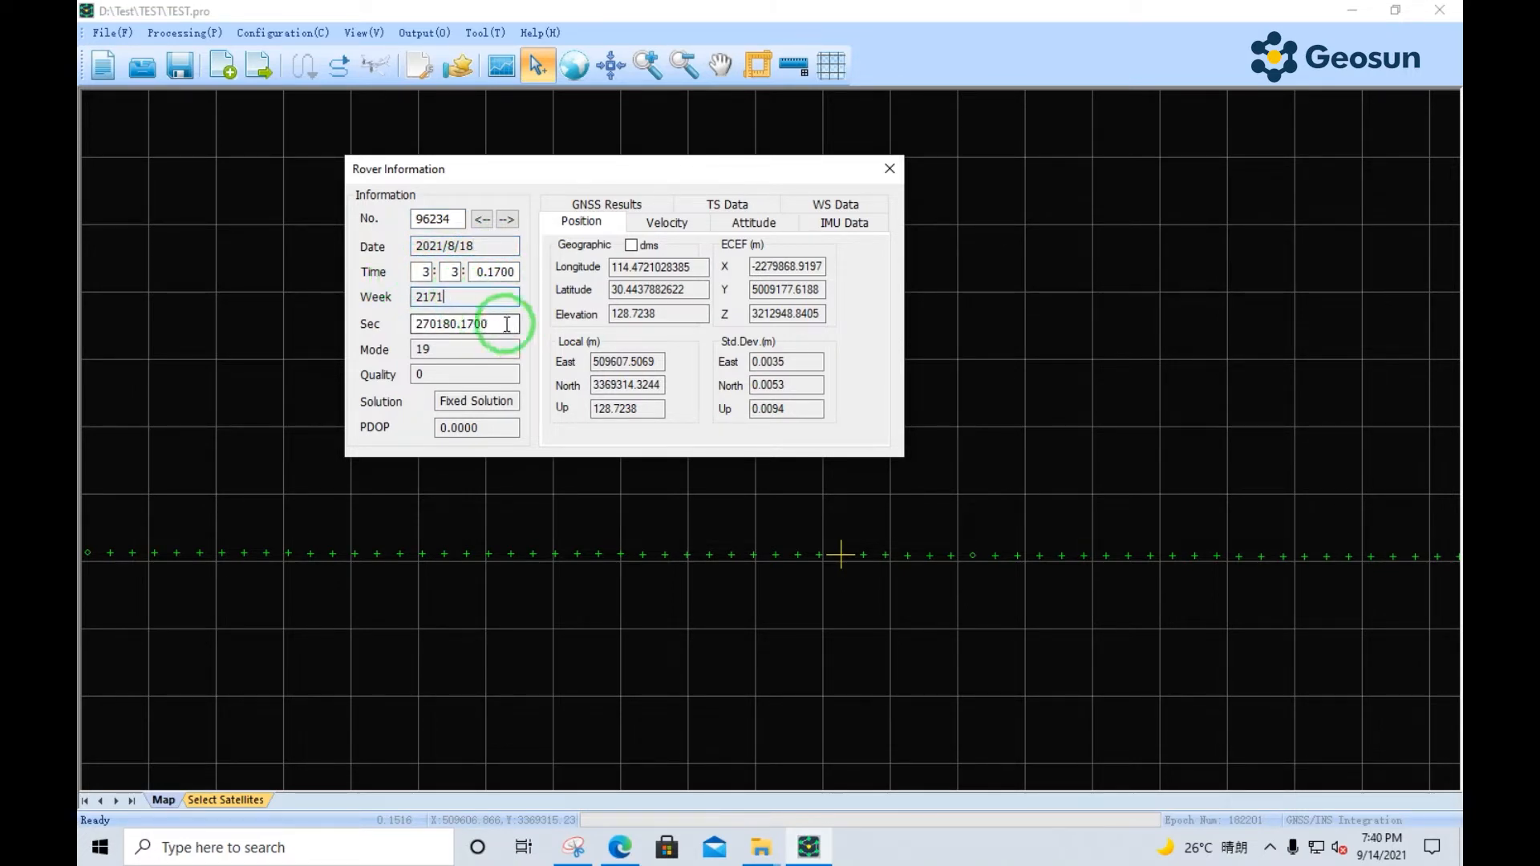
{"action": "left_click_drag", "start_coordinate": [507, 324], "coordinate": [372, 326]}
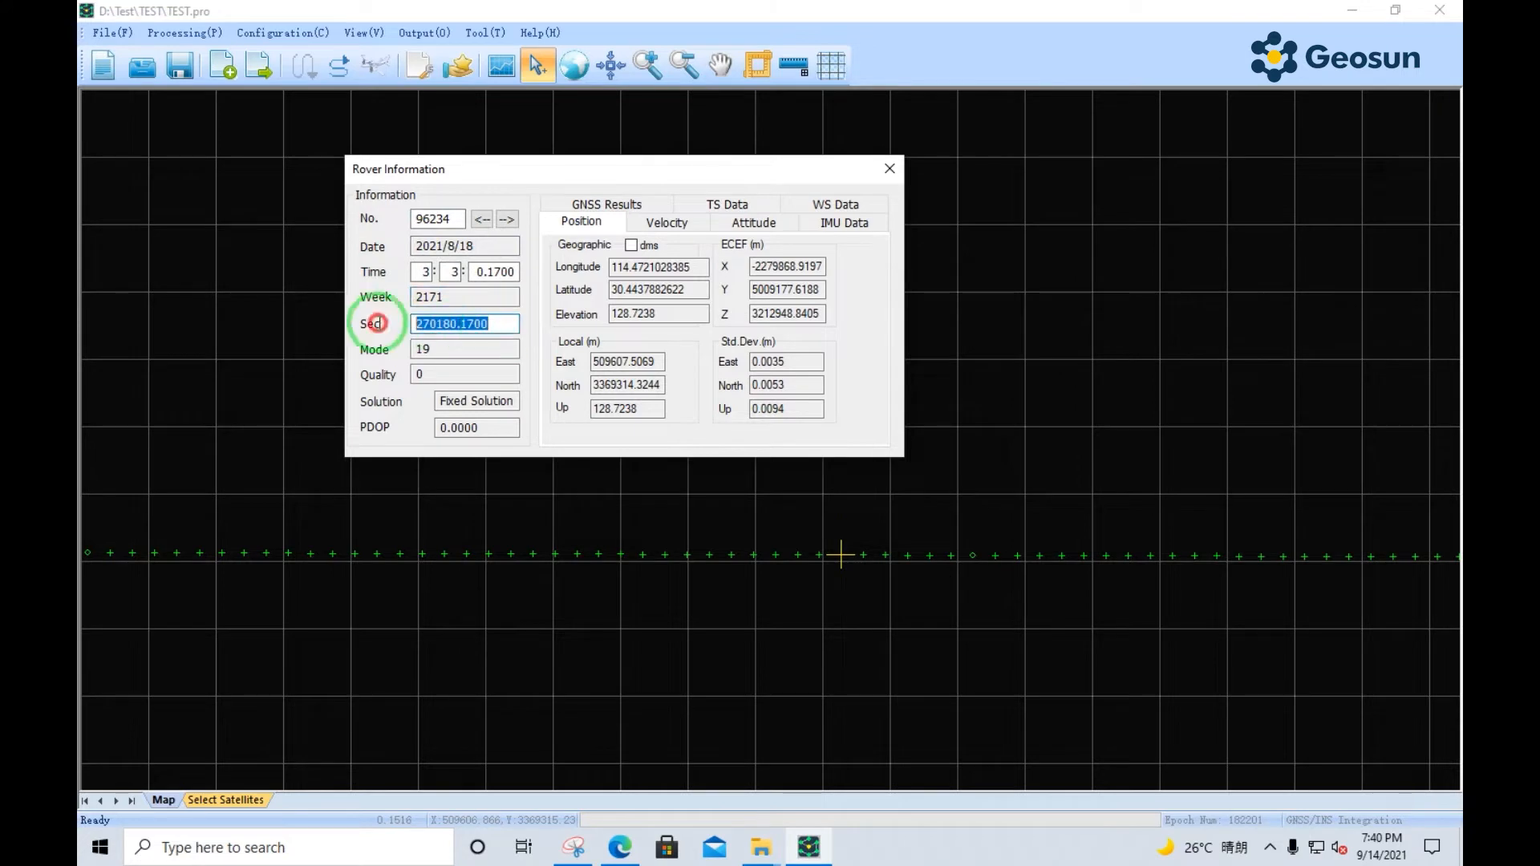
{"action": "left_click", "coordinate": [499, 324]}
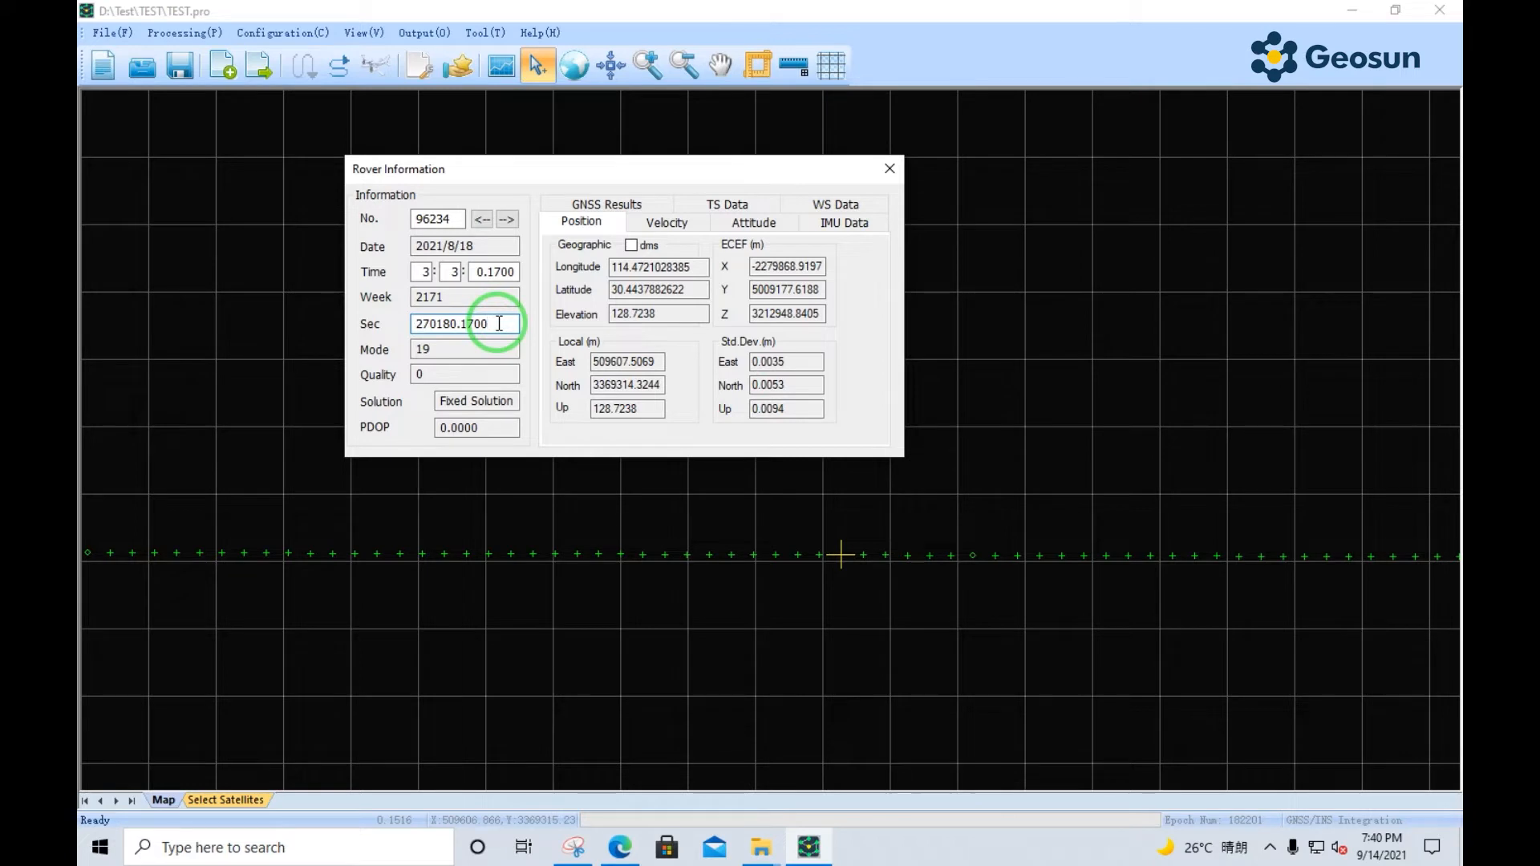
- Examine the selected trajectory point's quality, solution type and PDOP values
{"action": "left_click", "coordinate": [486, 368]}
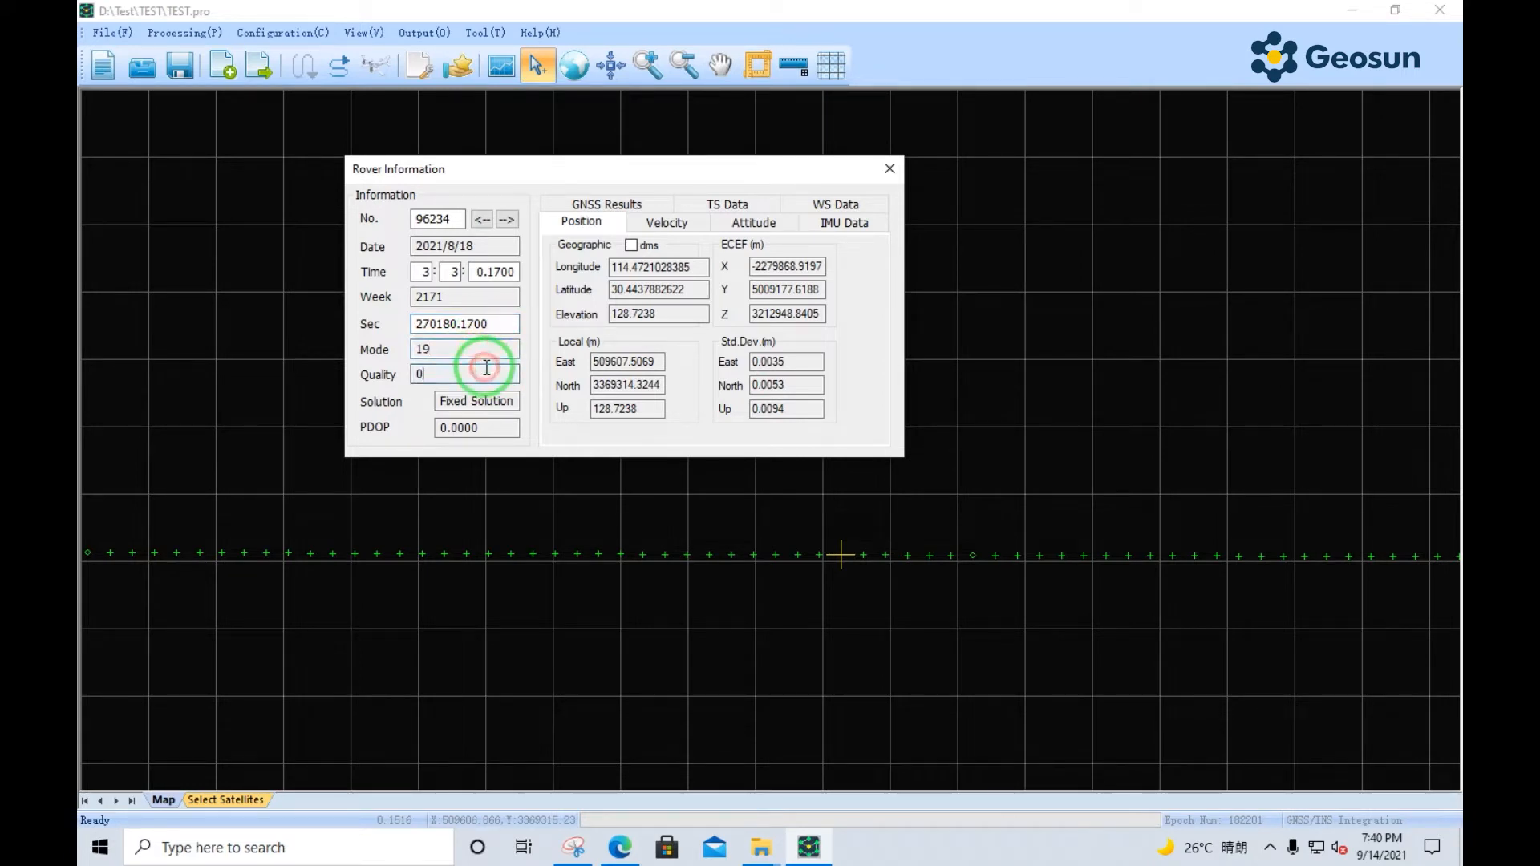
{"action": "left_click", "coordinate": [451, 369]}
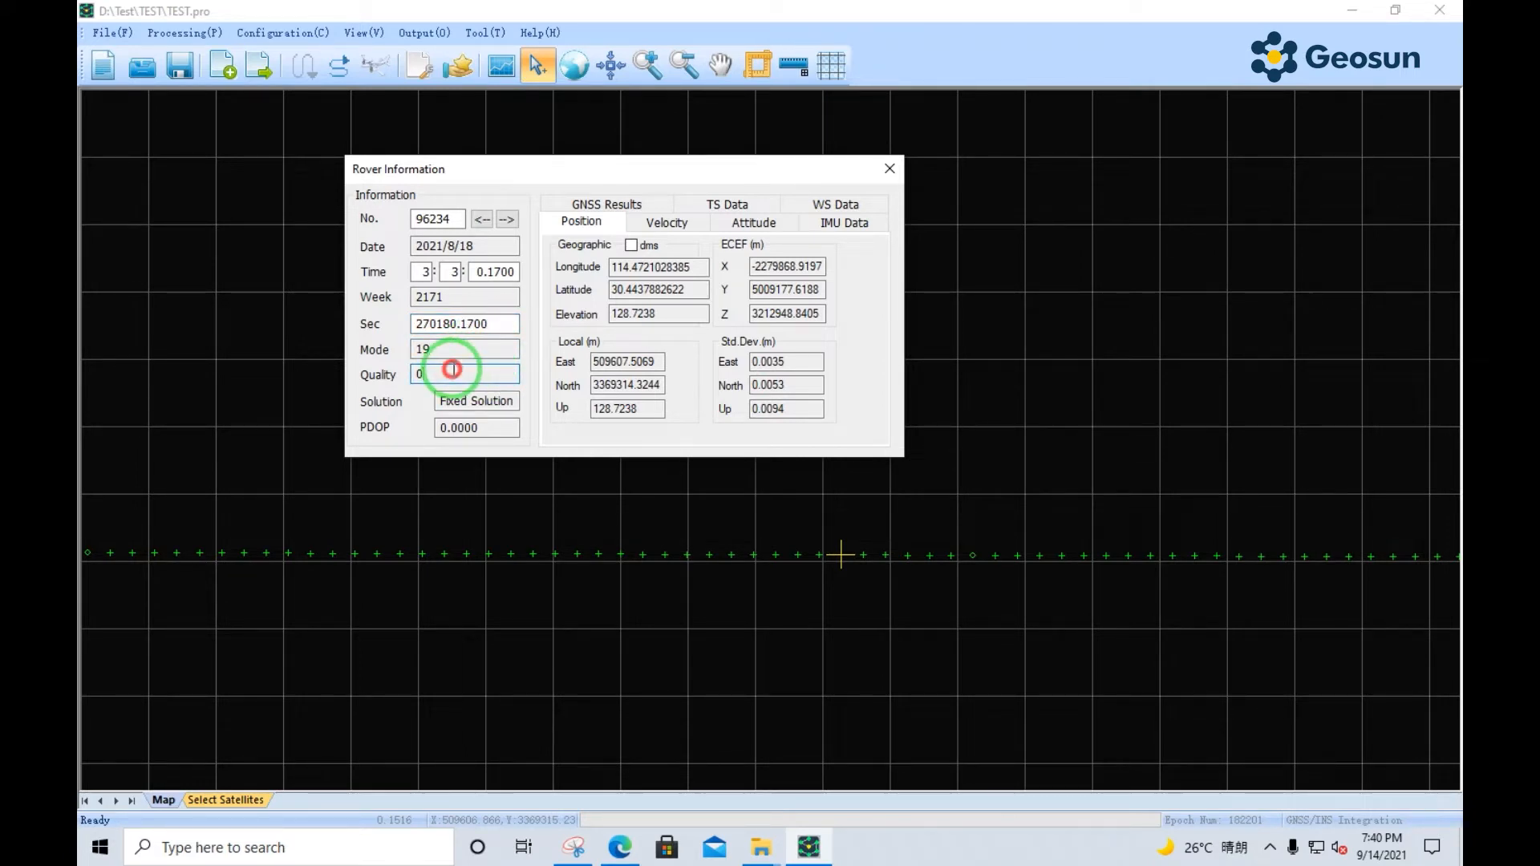
{"action": "left_click_drag", "start_coordinate": [453, 370], "coordinate": [416, 369]}
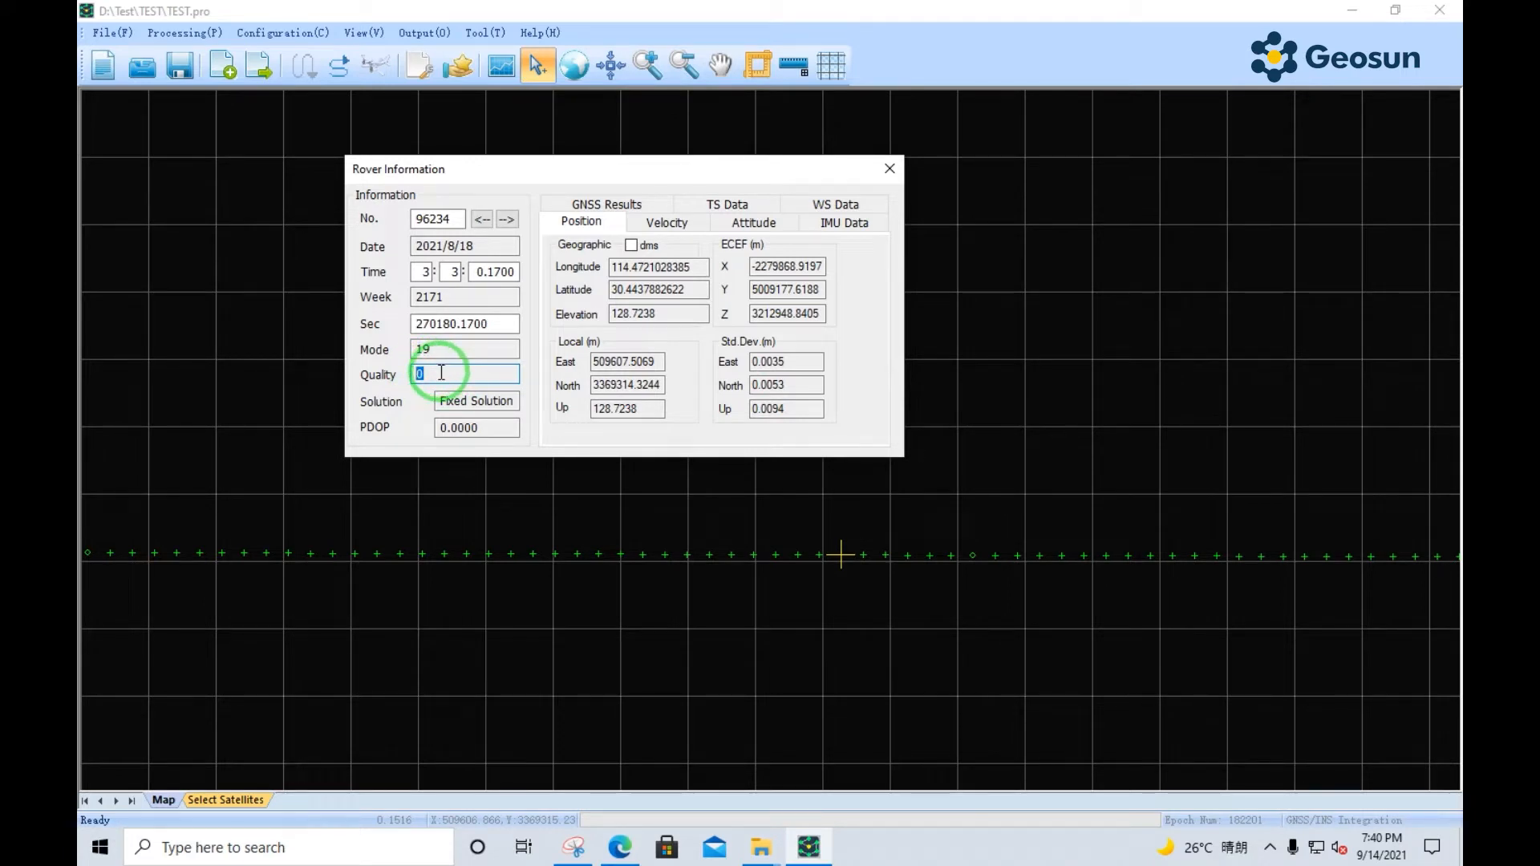
{"action": "left_click", "coordinate": [440, 373]}
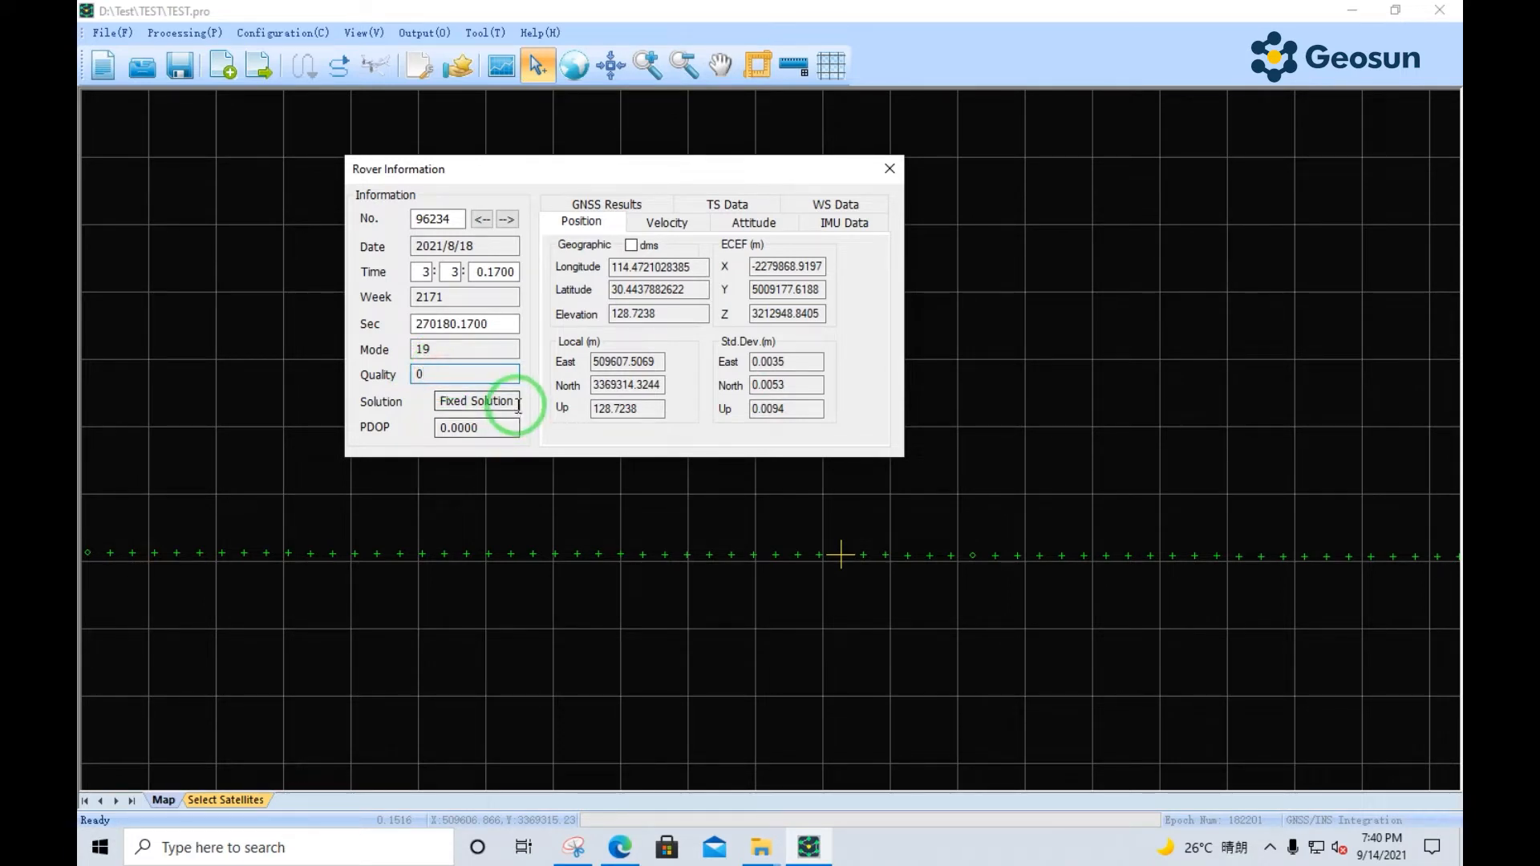
{"action": "left_click_drag", "start_coordinate": [517, 405], "coordinate": [346, 405]}
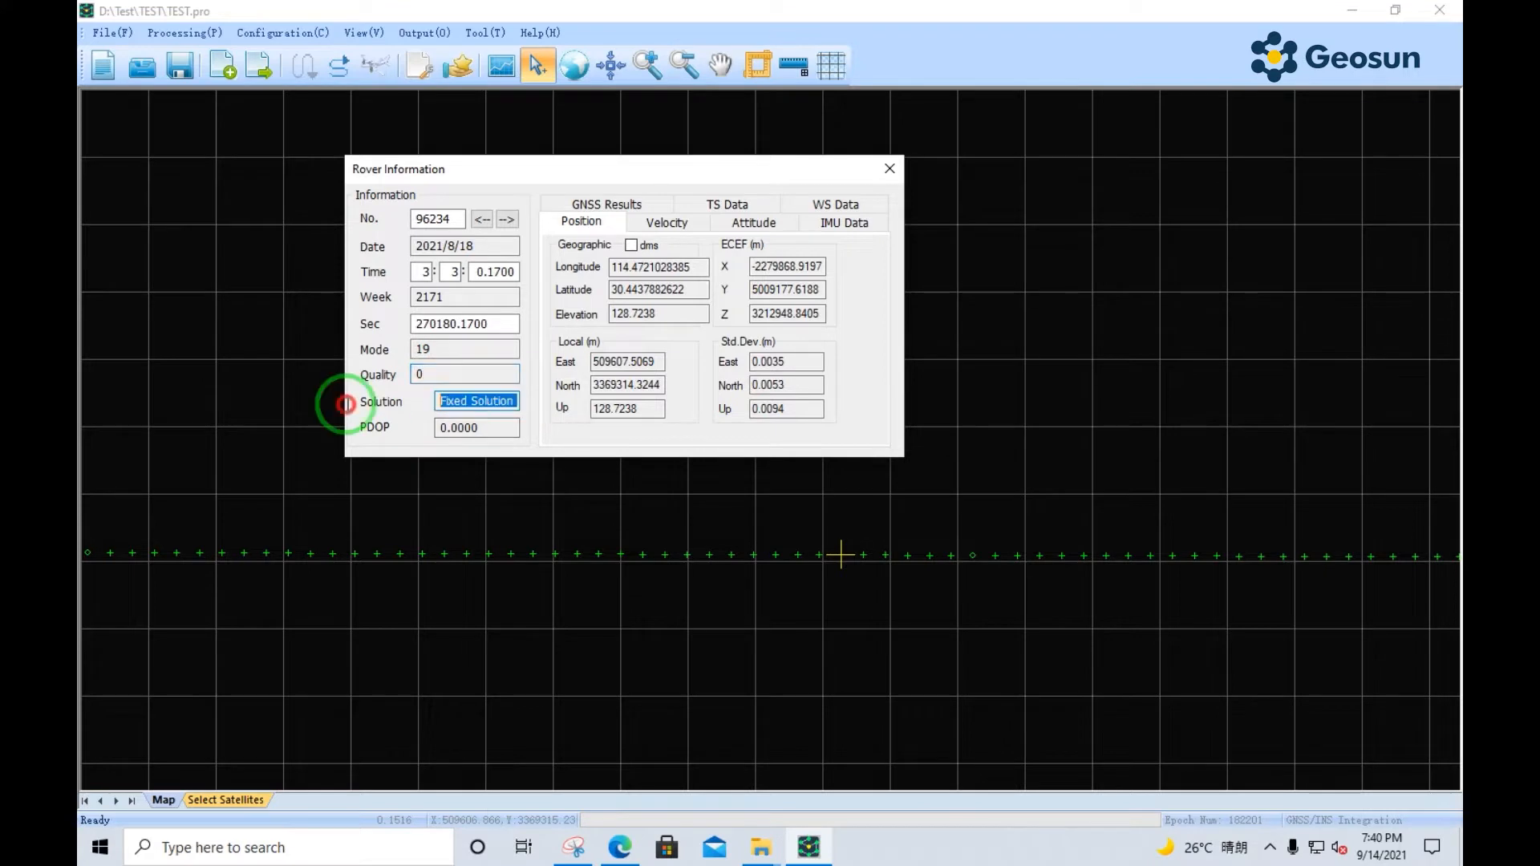
{"action": "left_click", "coordinate": [487, 404]}
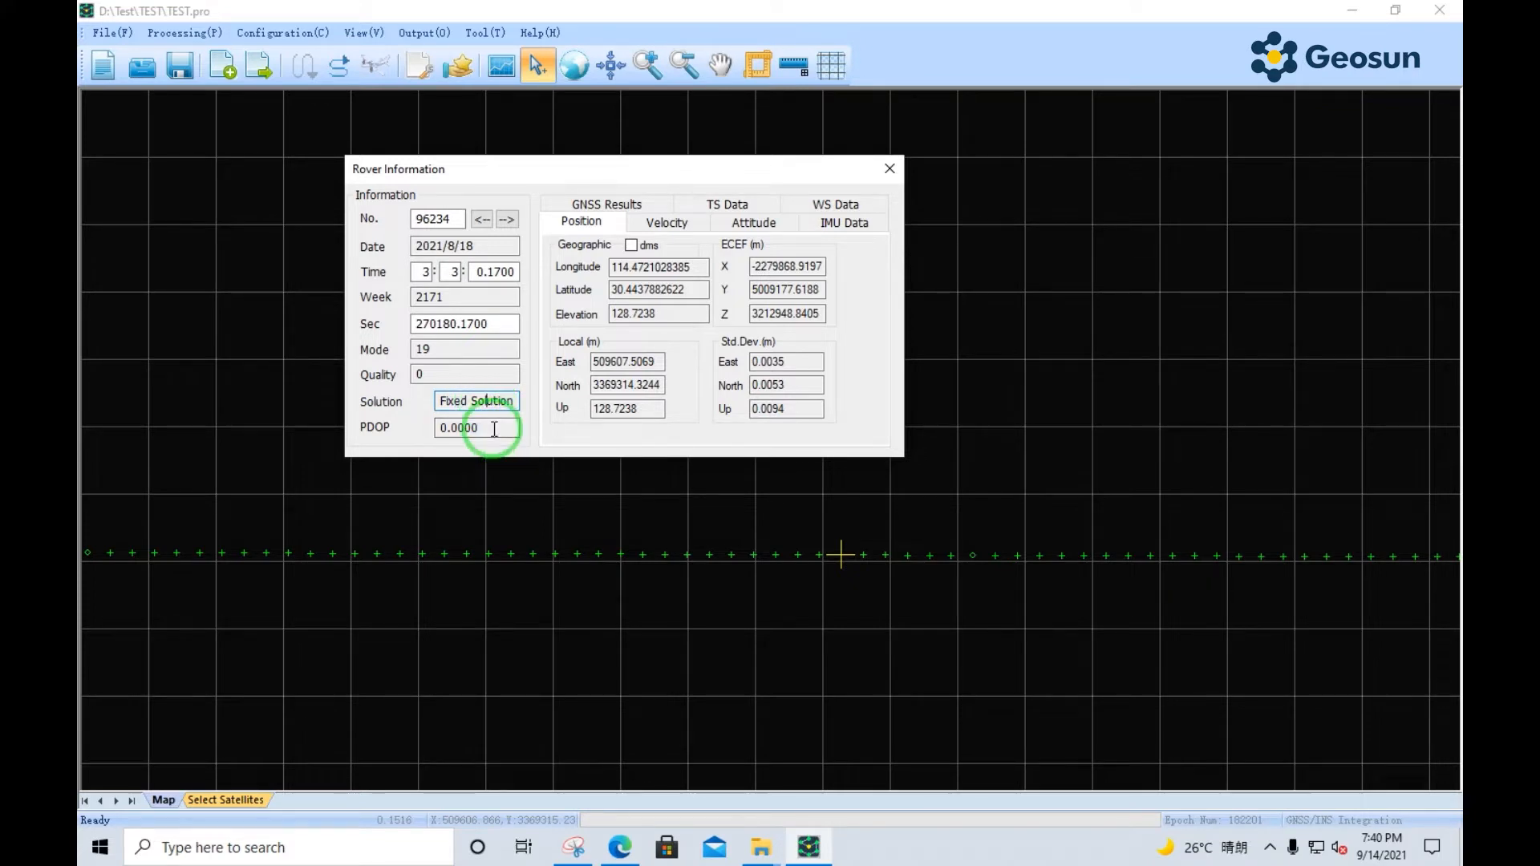
{"action": "double_click", "coordinate": [494, 429]}
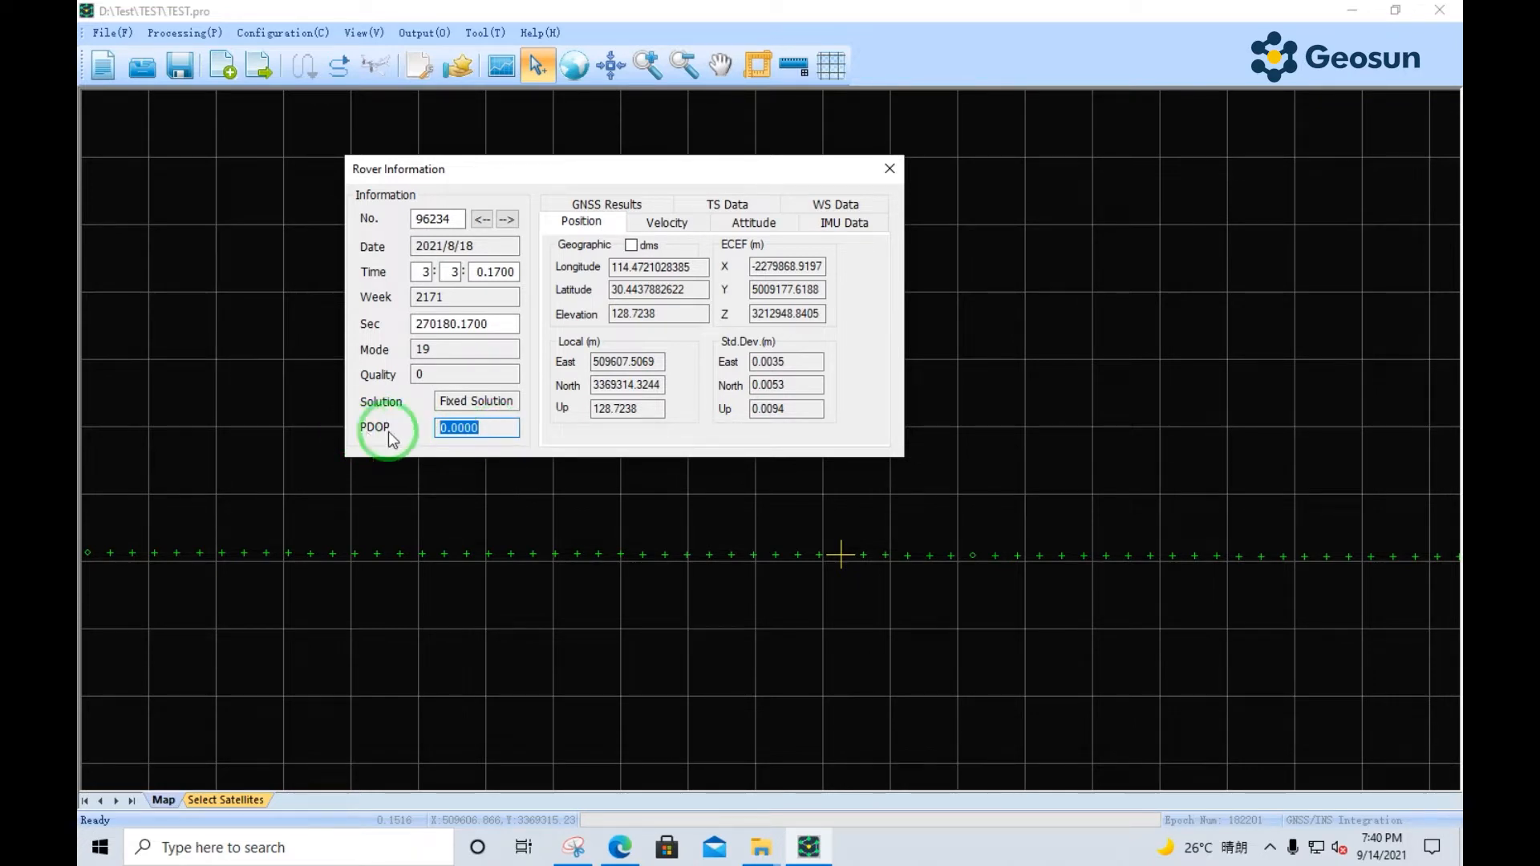
{"action": "left_click", "coordinate": [511, 425]}
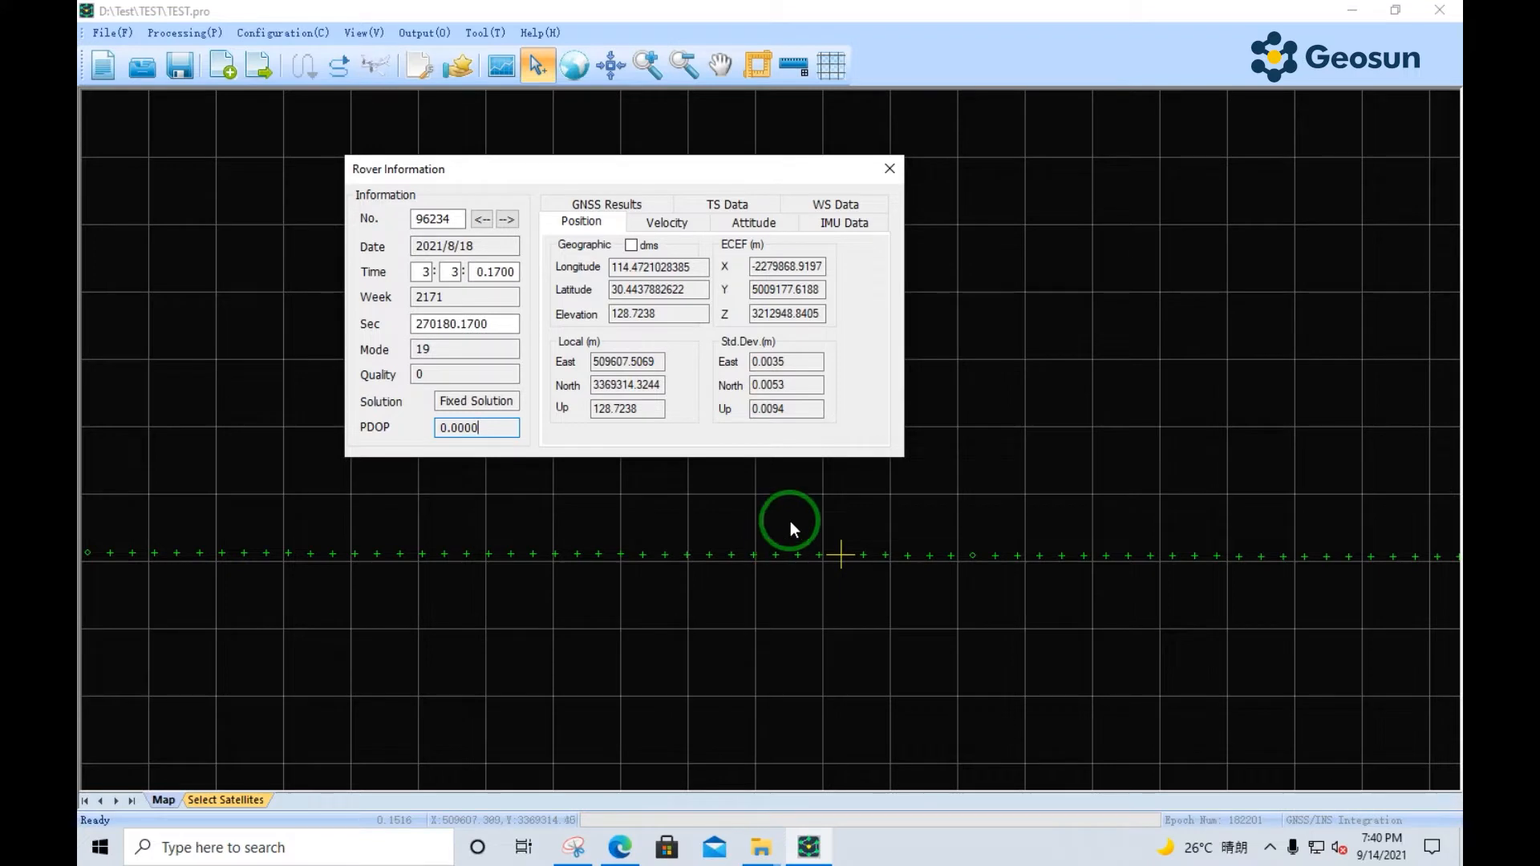
- Advance one point at a time along the trajectory and compare each point's position data
{"action": "left_click_drag", "start_coordinate": [506, 227], "coordinate": [507, 229]}
{"action": "left_click", "coordinate": [506, 225]}
{"action": "left_click", "coordinate": [506, 225]}
{"action": "left_click", "coordinate": [506, 225]}
{"action": "left_click", "coordinate": [506, 226]}
{"action": "left_click", "coordinate": [506, 225]}
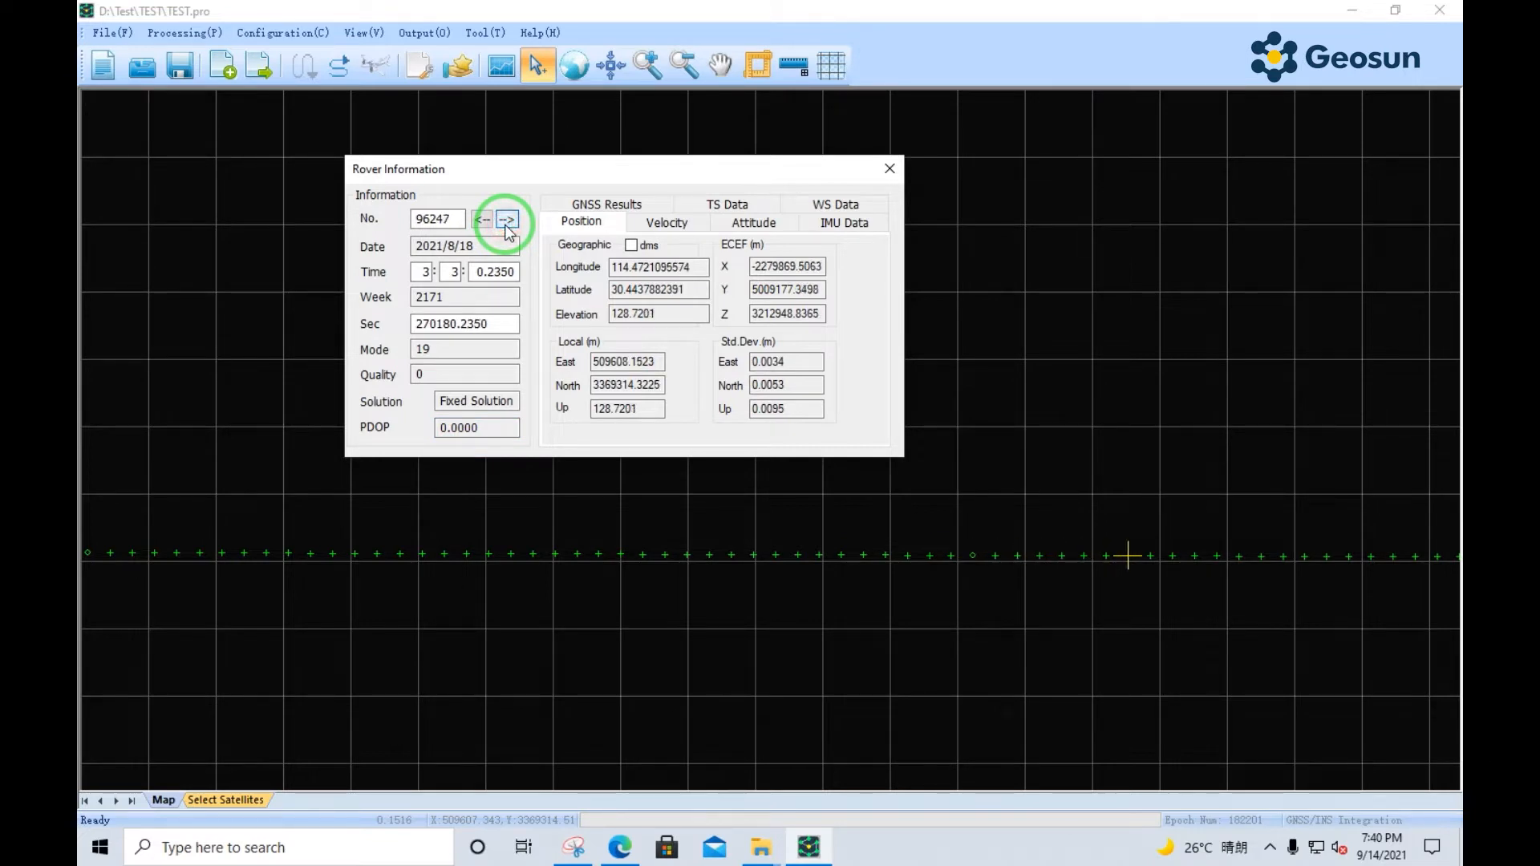
{"action": "left_click", "coordinate": [506, 225]}
{"action": "left_click", "coordinate": [506, 227]}
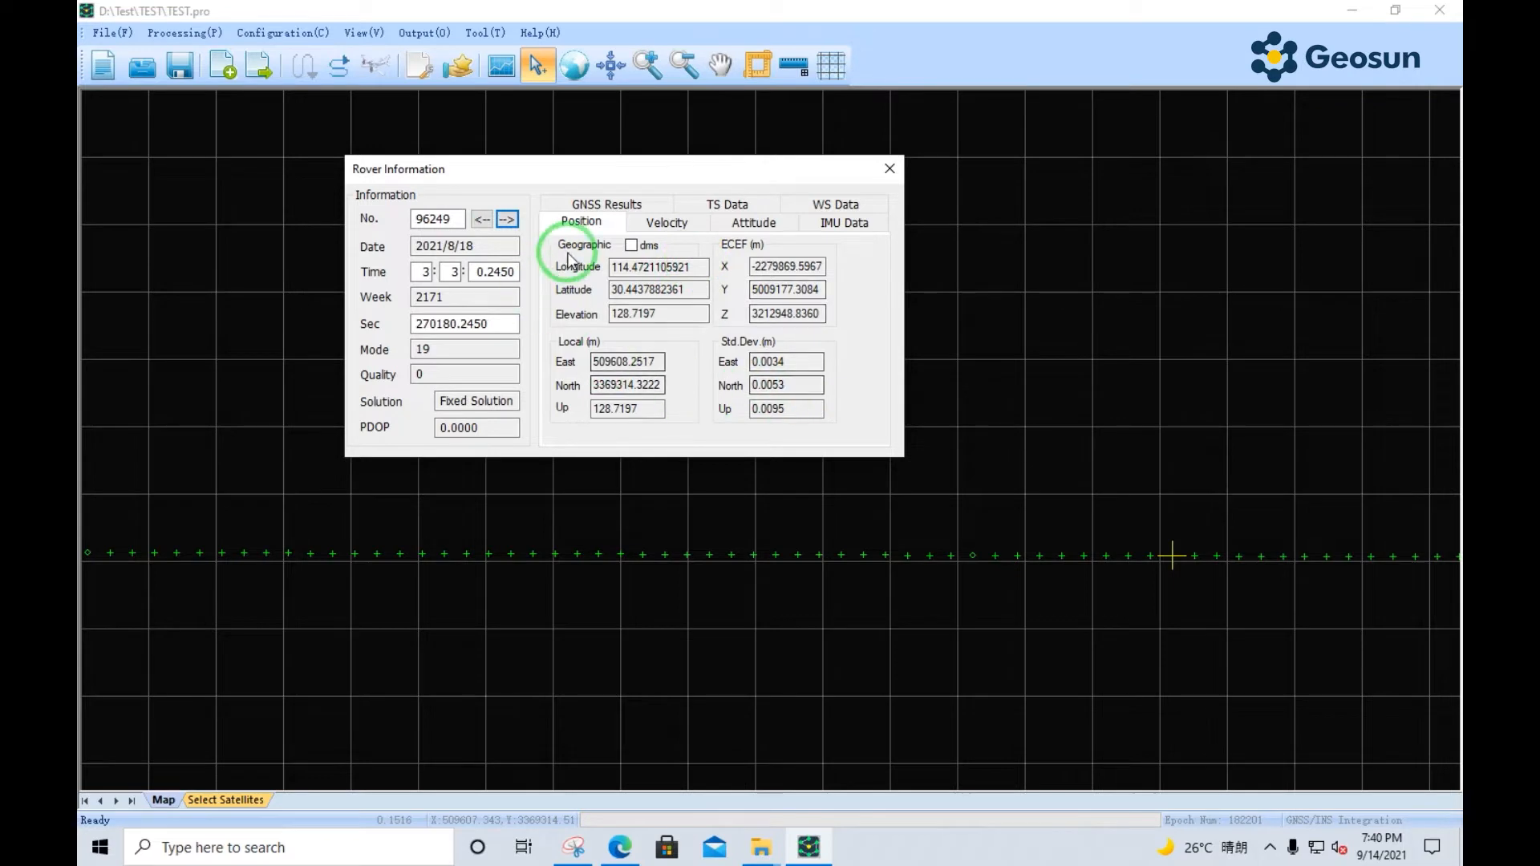
{"action": "left_click", "coordinate": [507, 227]}
{"action": "left_click", "coordinate": [507, 226]}
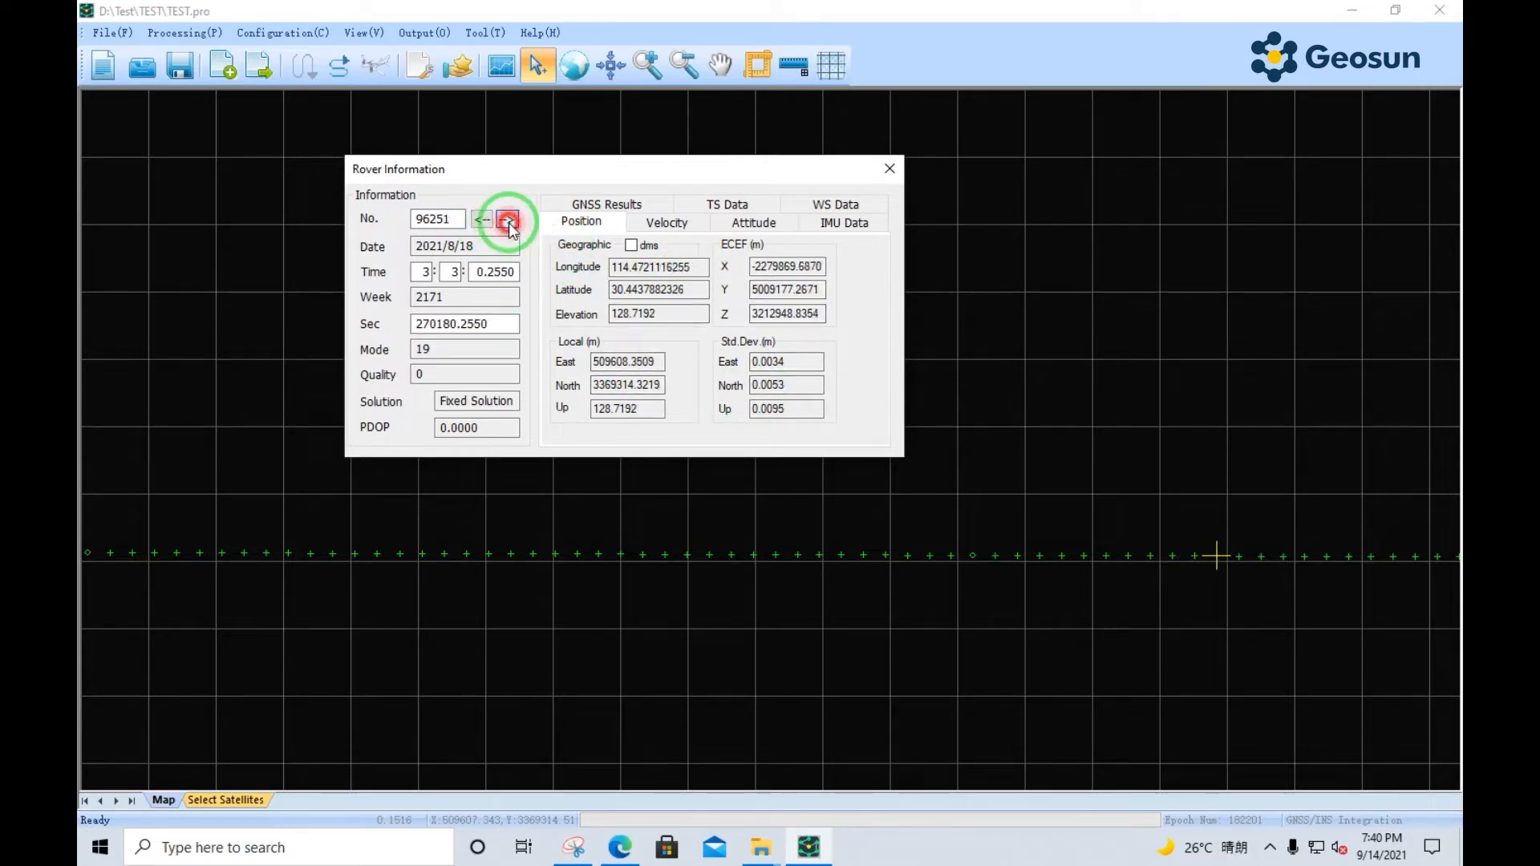
{"action": "left_click", "coordinate": [509, 227]}
{"action": "left_click", "coordinate": [510, 229]}
{"action": "left_click", "coordinate": [510, 228]}
{"action": "left_click", "coordinate": [510, 229]}
{"action": "left_click", "coordinate": [510, 229]}
{"action": "left_click", "coordinate": [510, 228]}
{"action": "left_click", "coordinate": [510, 229]}
{"action": "left_click", "coordinate": [510, 229]}
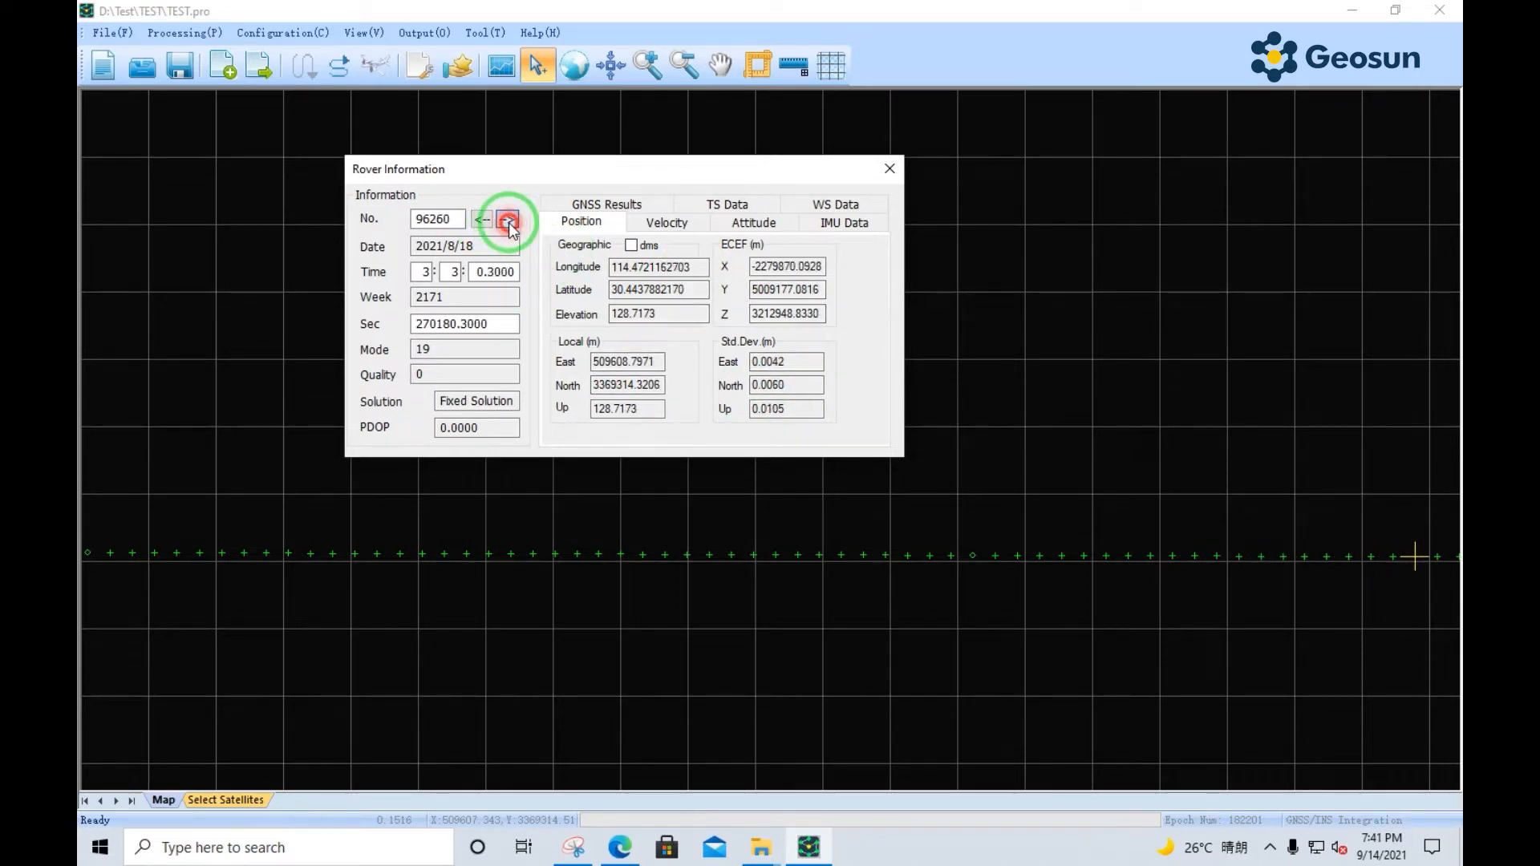
{"action": "left_click", "coordinate": [510, 229]}
{"action": "left_click", "coordinate": [510, 228]}
{"action": "left_click", "coordinate": [510, 228]}
{"action": "left_click", "coordinate": [510, 228]}
{"action": "left_click", "coordinate": [510, 229]}
- Move the Rover Information window below the trajectory line and advance through several more points
{"action": "left_click_drag", "start_coordinate": [601, 175], "coordinate": [744, 493]}
{"action": "left_click", "coordinate": [649, 538]}
{"action": "left_click", "coordinate": [649, 538]}
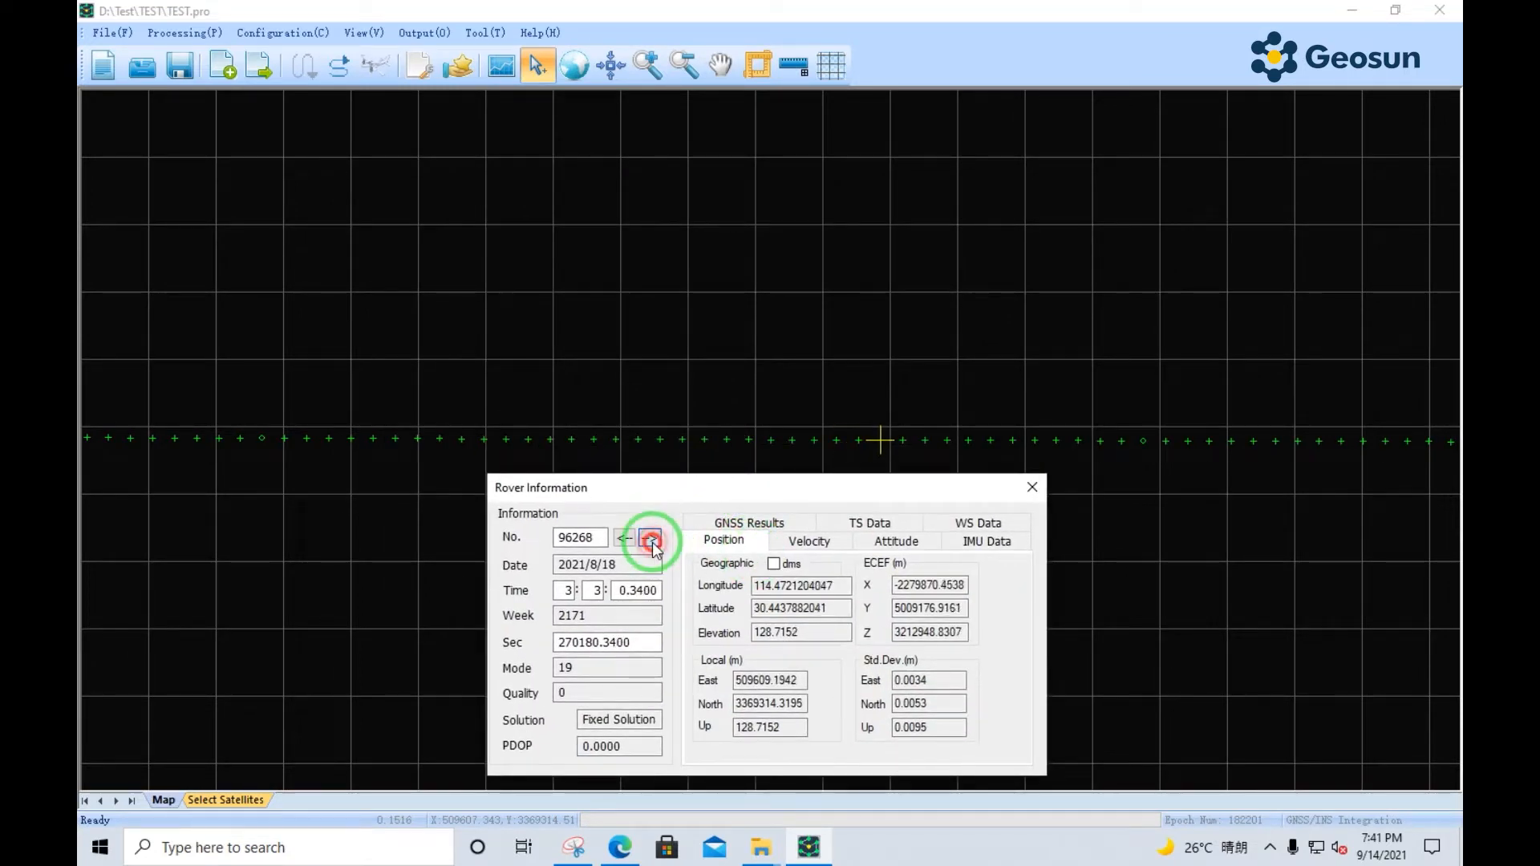
{"action": "left_click", "coordinate": [649, 538]}
{"action": "left_click", "coordinate": [650, 538]}
{"action": "left_click", "coordinate": [650, 538]}
{"action": "left_click", "coordinate": [650, 538]}
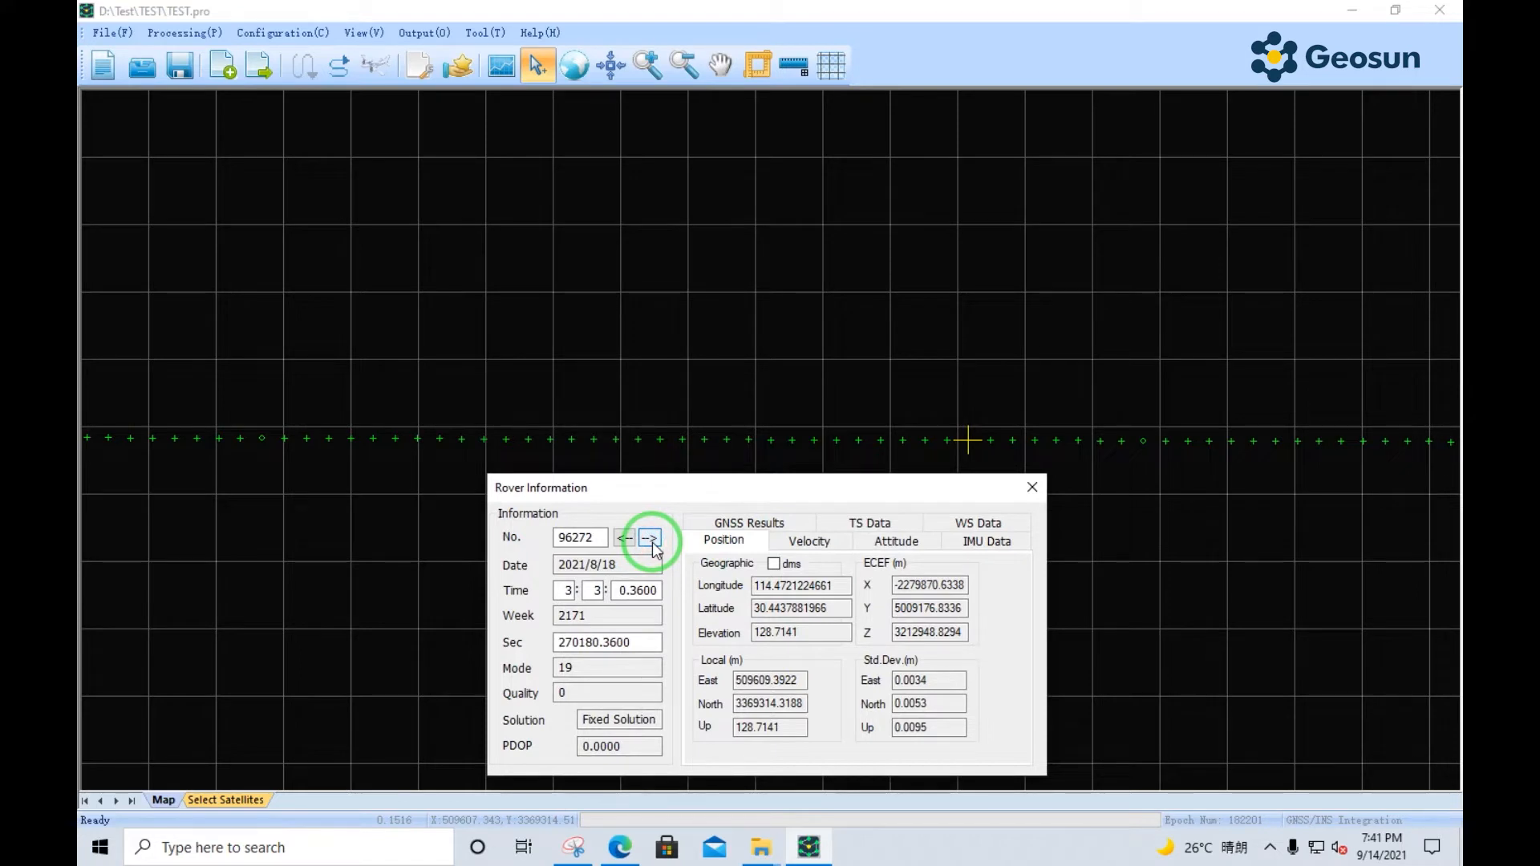
- Run rapidly forward through a long stretch of trajectory points, then close the Rover Information window
{"action": "key", "text": "Return"}
{"action": "key", "text": "Return"}
{"action": "key", "text": "Return"}
{"action": "key", "text": "Return"}
{"action": "key", "text": "Return"}
{"action": "key", "text": "Return"}
{"action": "key", "text": "Return"}
{"action": "key", "text": "Return"}
{"action": "key", "text": "Return"}
{"action": "key", "text": "Return"}
{"action": "key", "text": "Return"}
{"action": "key", "text": "Return"}
{"action": "key", "text": "Return"}
{"action": "key", "text": "Return"}
{"action": "key", "text": "Return"}
{"action": "key", "text": "Return"}
{"action": "key", "text": "Return"}
{"action": "key", "text": "Return"}
{"action": "key", "text": "Return"}
{"action": "key", "text": "Return"}
{"action": "key", "text": "Return"}
{"action": "key", "text": "Return"}
{"action": "key", "text": "Return"}
{"action": "key", "text": "Return"}
{"action": "key", "text": "Return"}
{"action": "key", "text": "Return"}
{"action": "key", "text": "Return"}
{"action": "key", "text": "Return"}
{"action": "key", "text": "Return"}
{"action": "key", "text": "Return"}
{"action": "key", "text": "Return"}
{"action": "key", "text": "Return"}
{"action": "key", "text": "Return"}
{"action": "key", "text": "Return"}
{"action": "key", "text": "Return"}
{"action": "key", "text": "Return"}
{"action": "key", "text": "Return"}
{"action": "key", "text": "Return"}
{"action": "key", "text": "Return"}
{"action": "key", "text": "Return"}
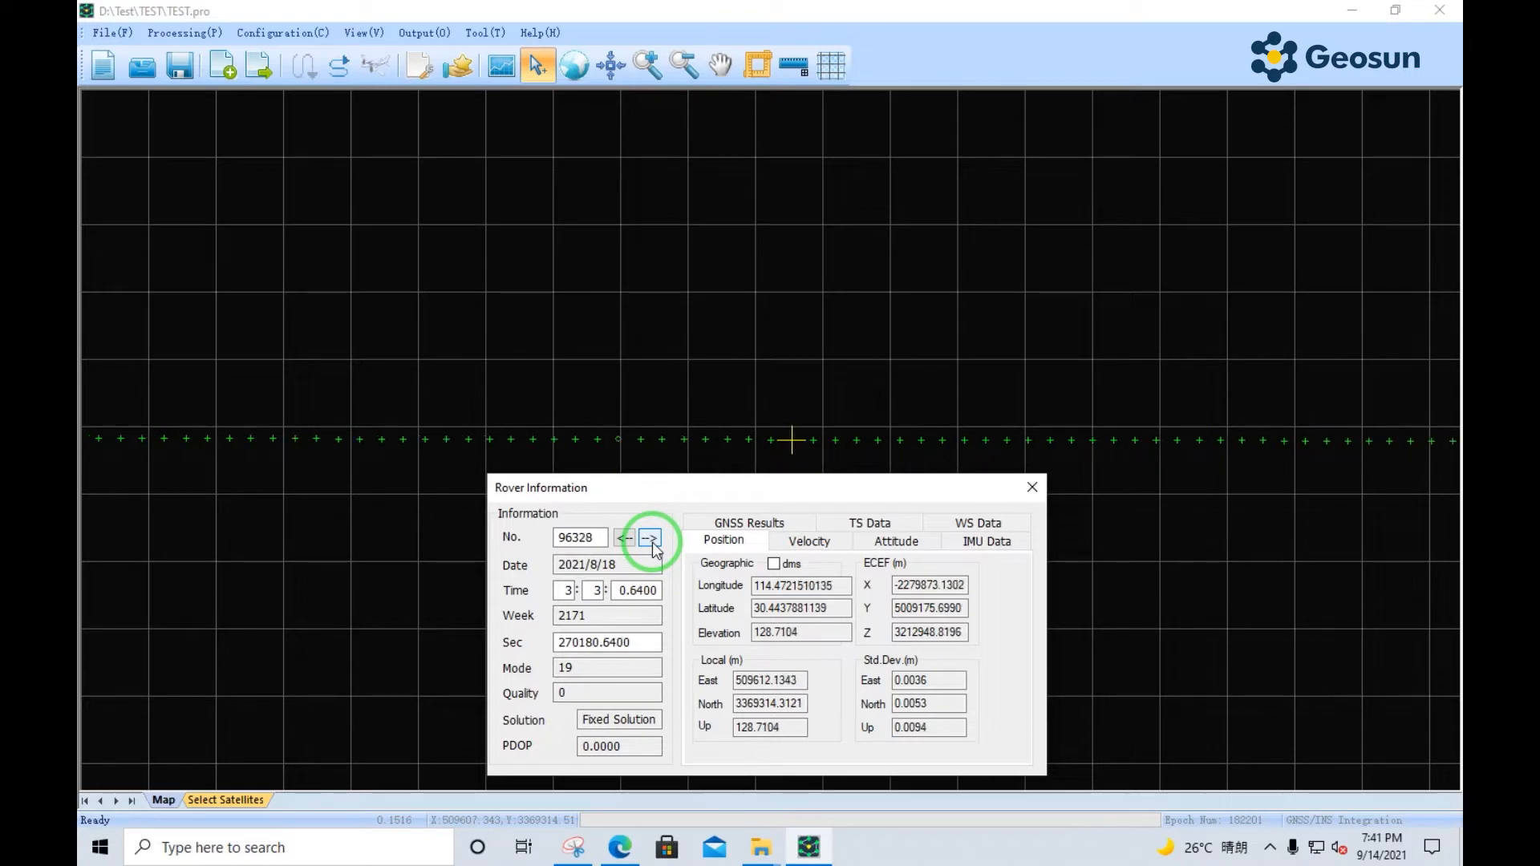
{"action": "key", "text": "Return"}
{"action": "key", "text": "Return"}
{"action": "key", "text": "Return"}
{"action": "key", "text": "Return"}
{"action": "key", "text": "Return"}
{"action": "key", "text": "Return"}
{"action": "key", "text": "Return"}
{"action": "key", "text": "Return"}
{"action": "key", "text": "Return"}
{"action": "key", "text": "Return"}
{"action": "key", "text": "Return"}
{"action": "key", "text": "Return"}
{"action": "key", "text": "Return"}
{"action": "key", "text": "Return"}
{"action": "key", "text": "Return"}
{"action": "key", "text": "Return"}
{"action": "key", "text": "Return"}
{"action": "key", "text": "Return"}
{"action": "key", "text": "Return"}
{"action": "key", "text": "Return"}
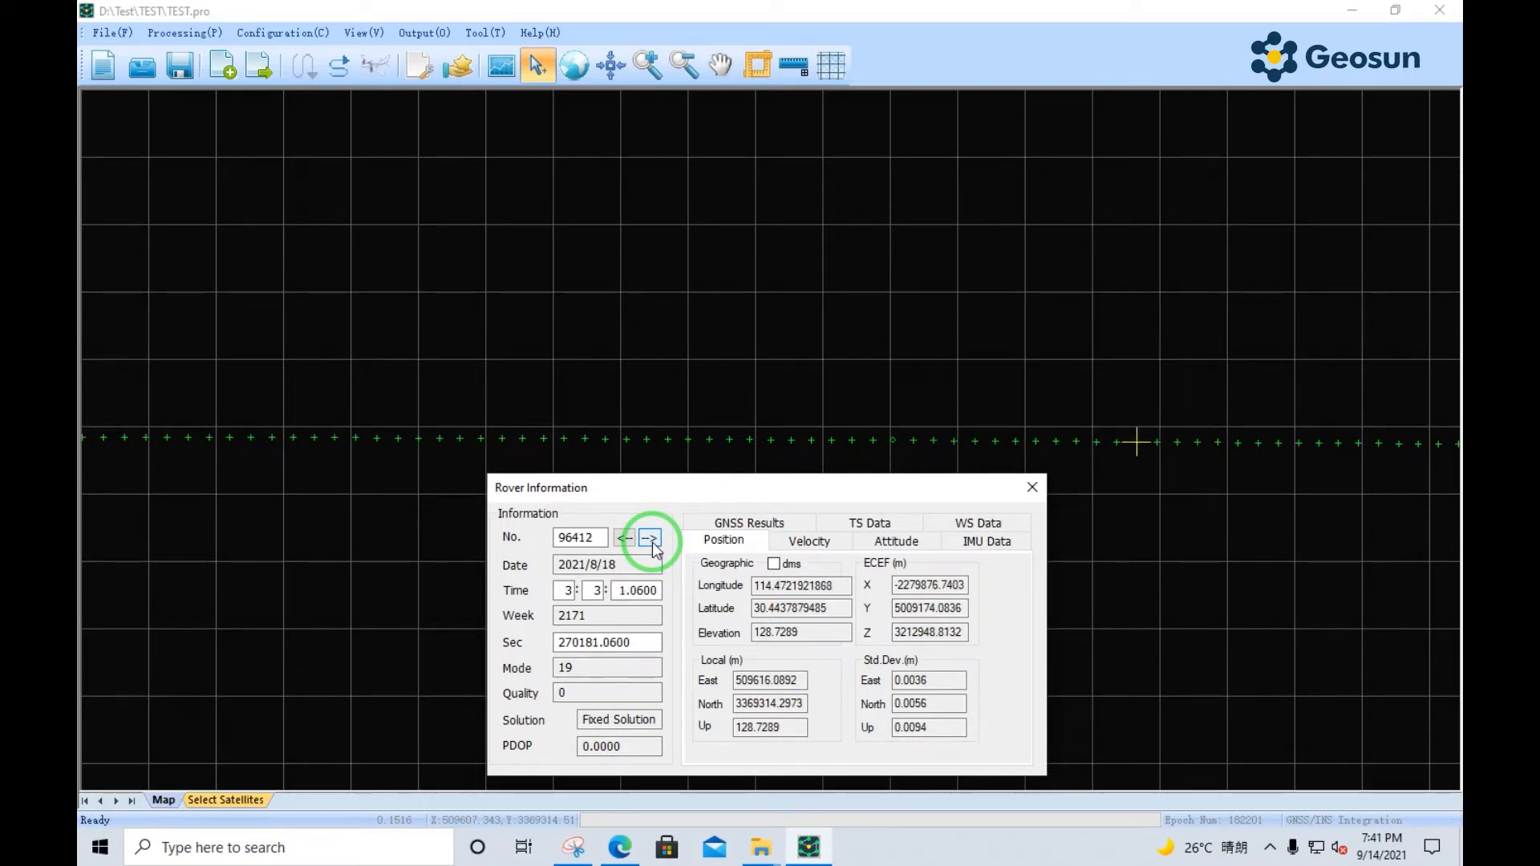
{"action": "left_click", "coordinate": [1032, 488]}
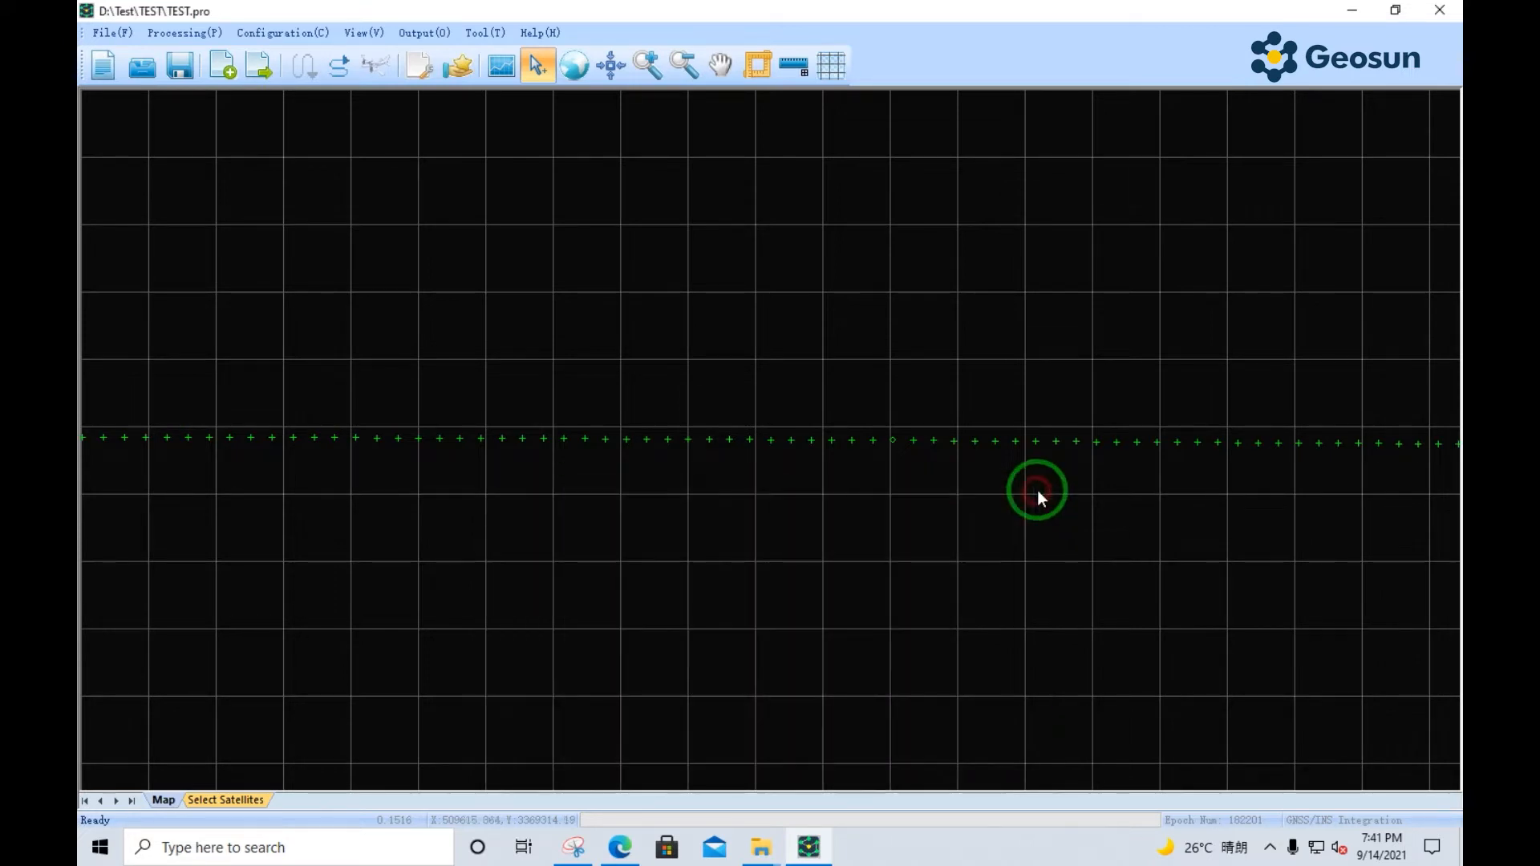
- Open the processing configuration with its GNSS settings and reposition the dialog
{"action": "left_click", "coordinate": [429, 73]}
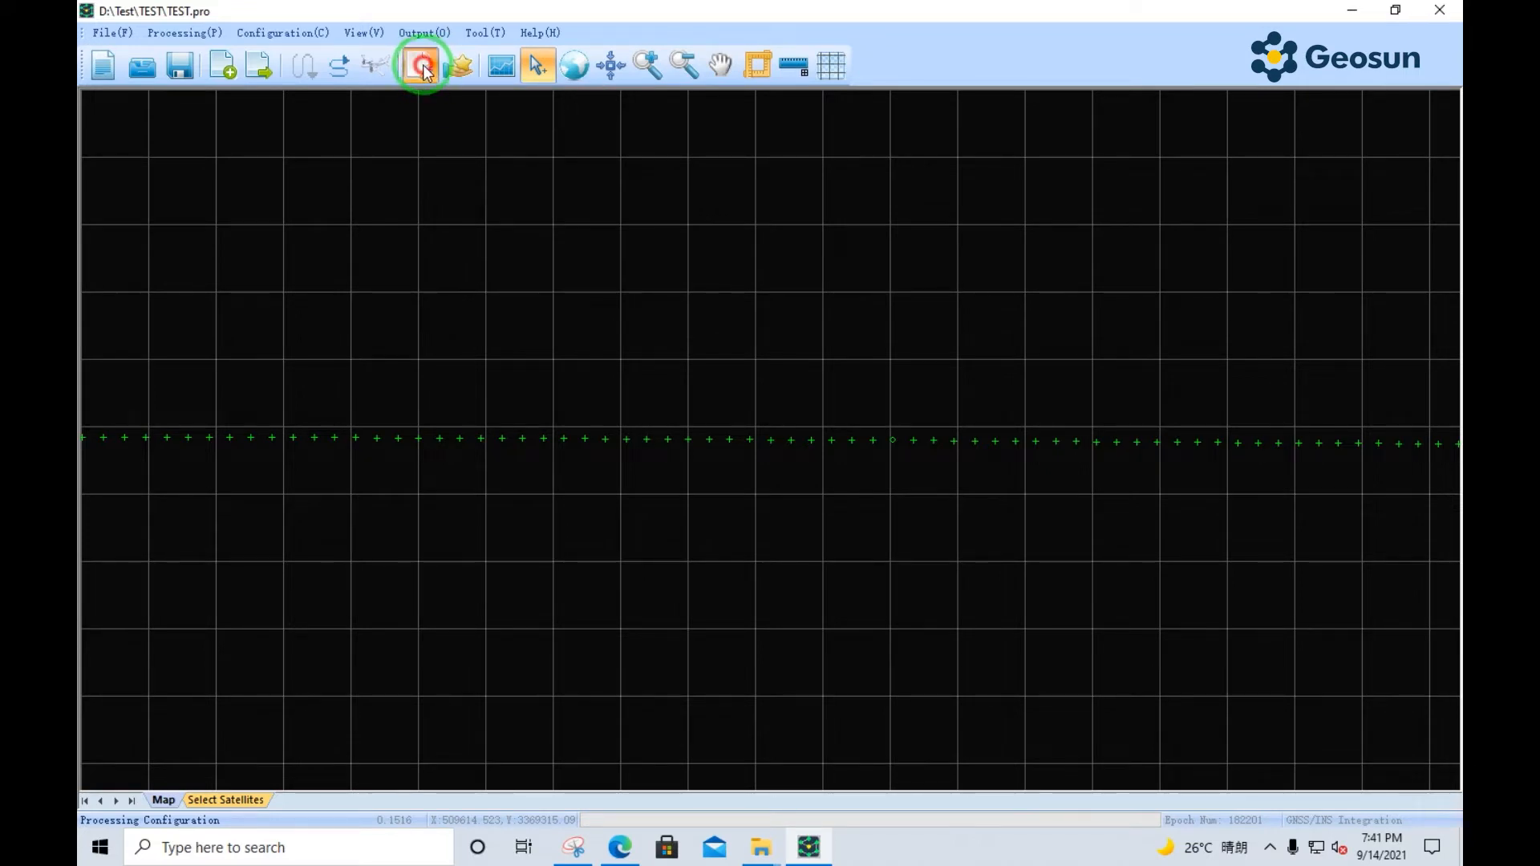
{"action": "left_click_drag", "start_coordinate": [802, 163], "coordinate": [741, 158]}
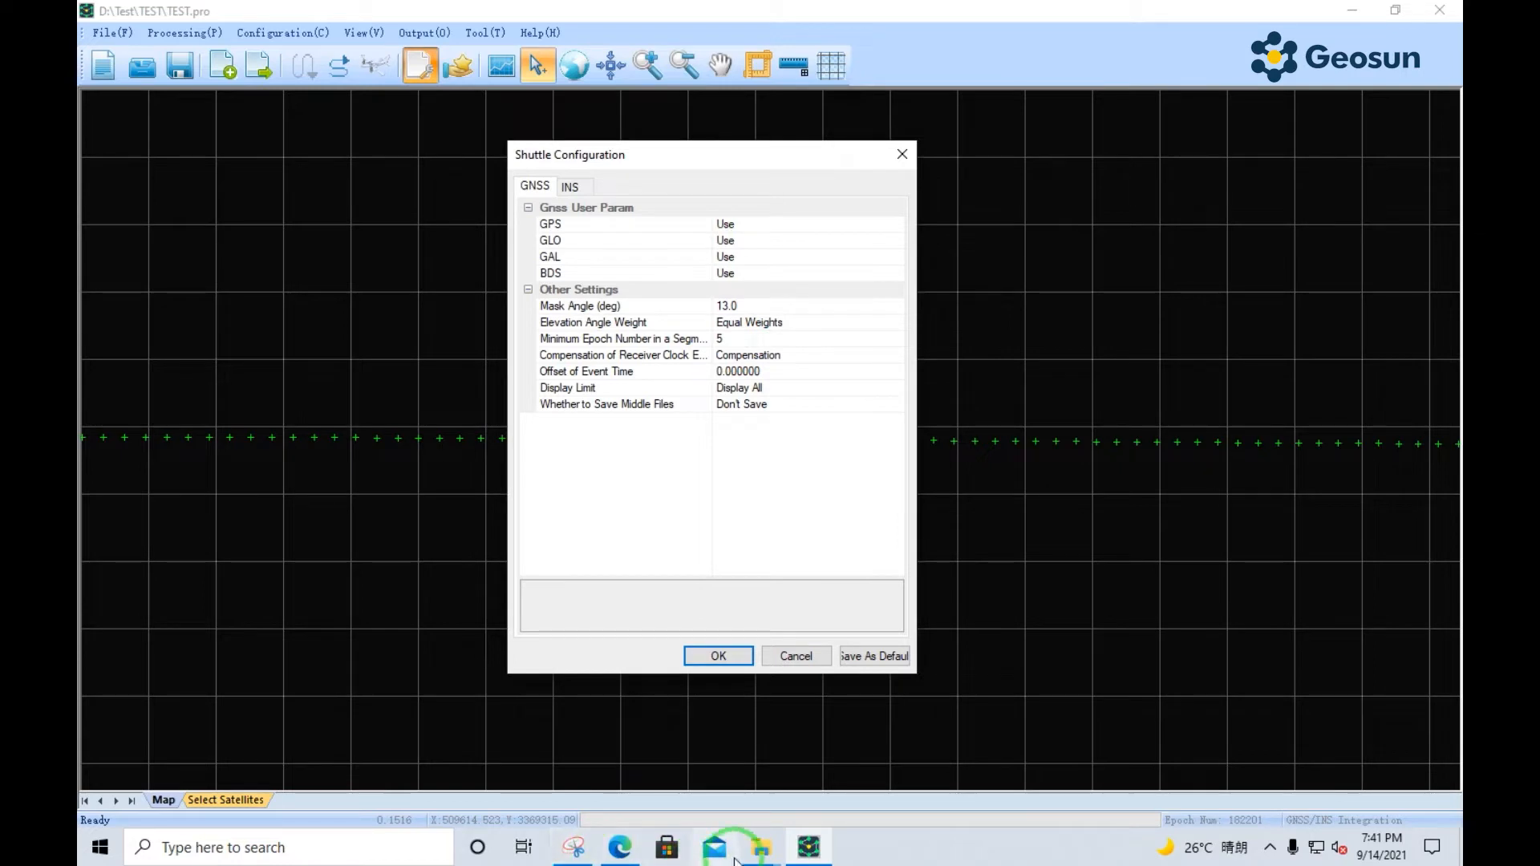
- Switch to File Explorer, locate the rover file 20210818025357.dat in the TEST project's POS folder, and move the window off the configuration dialog
{"action": "mouse_move", "coordinate": [761, 857]}
{"action": "left_click", "coordinate": [652, 686]}
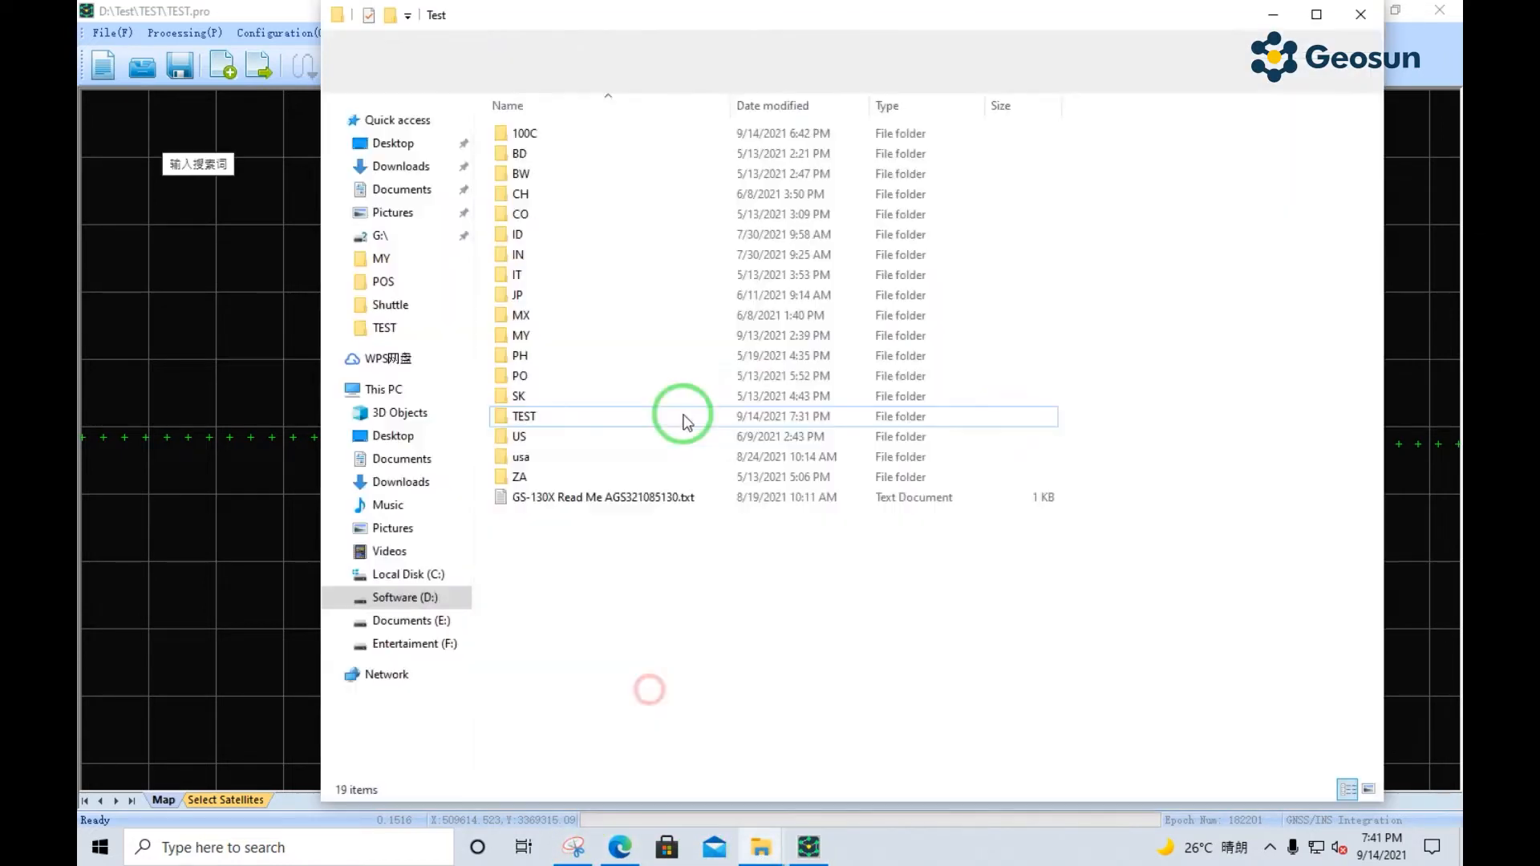
{"action": "double_click", "coordinate": [618, 415]}
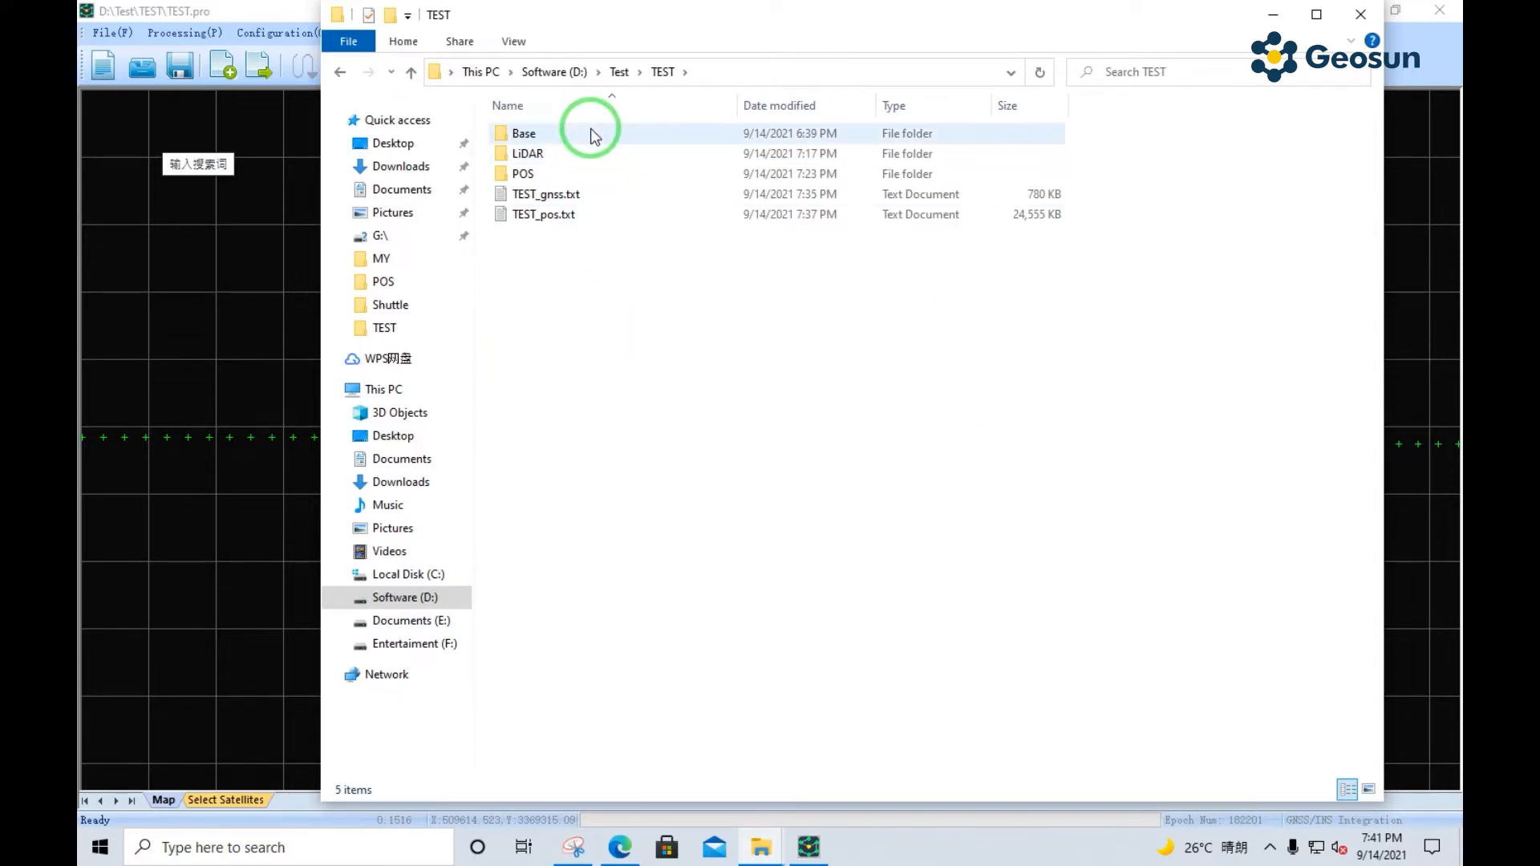
{"action": "double_click", "coordinate": [598, 174]}
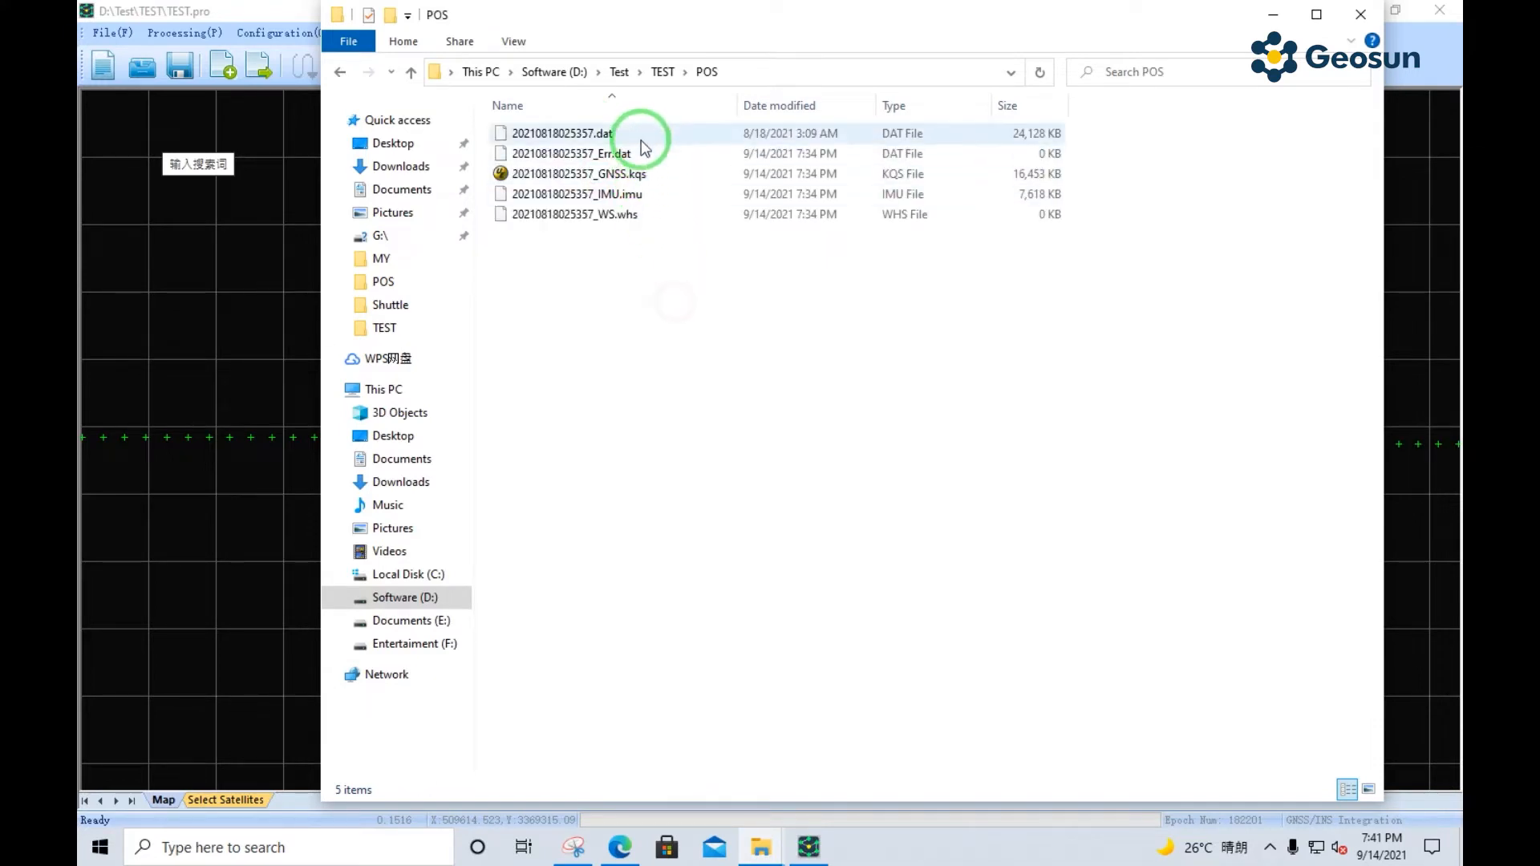
{"action": "left_click", "coordinate": [641, 136]}
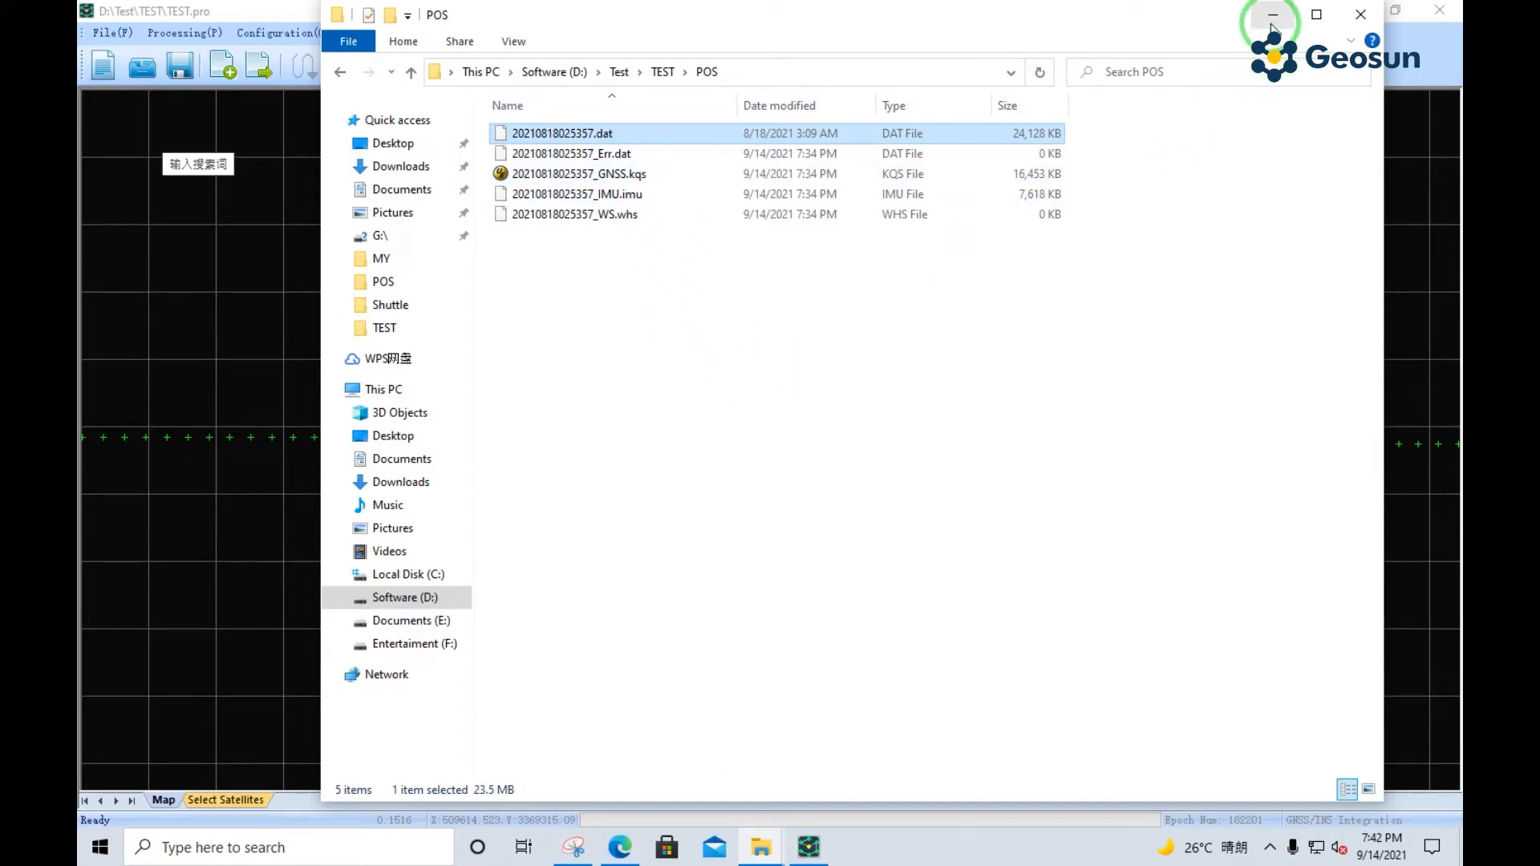
{"action": "left_click", "coordinate": [1157, 16]}
{"action": "left_click_drag", "start_coordinate": [1157, 16], "coordinate": [1168, 370]}
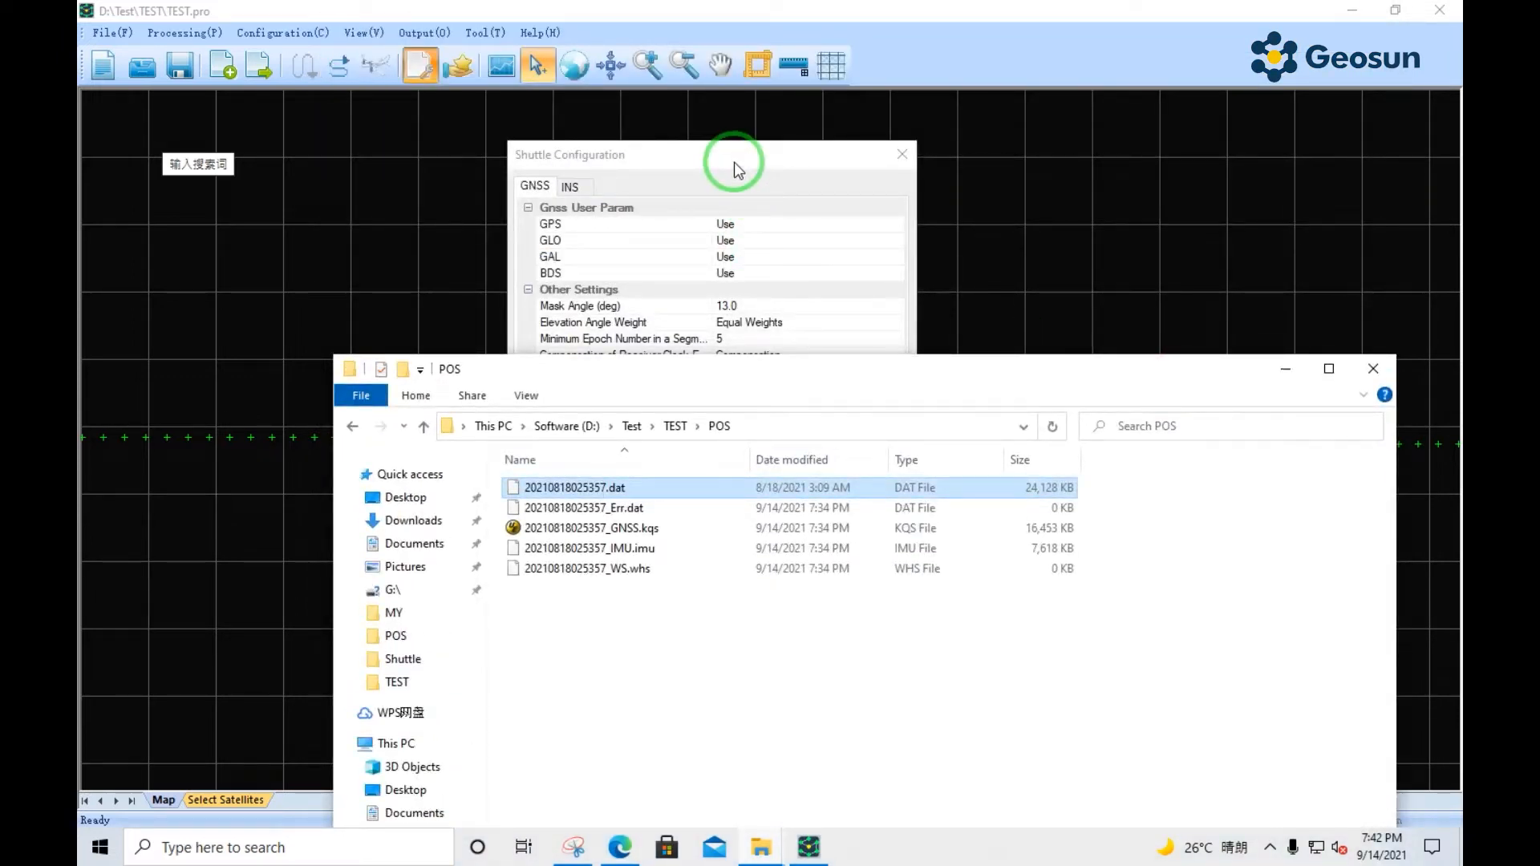
- Return to the Shuttle Configuration dialog, move it aside and examine the use options for the GPS and BDS constellations
{"action": "left_click_drag", "start_coordinate": [734, 165], "coordinate": [991, 167]}
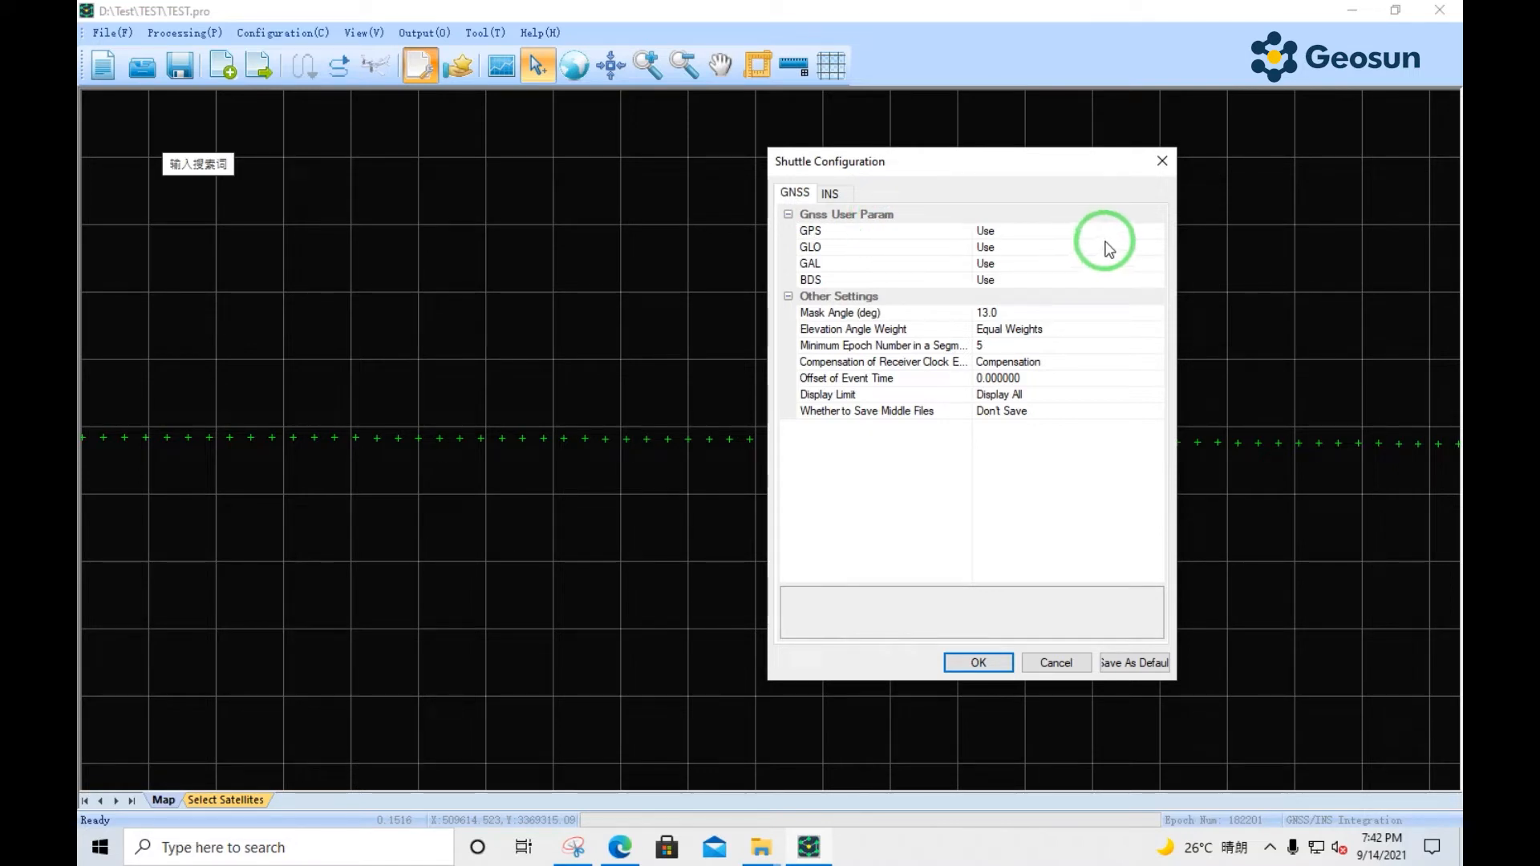
{"action": "left_click", "coordinate": [1159, 229]}
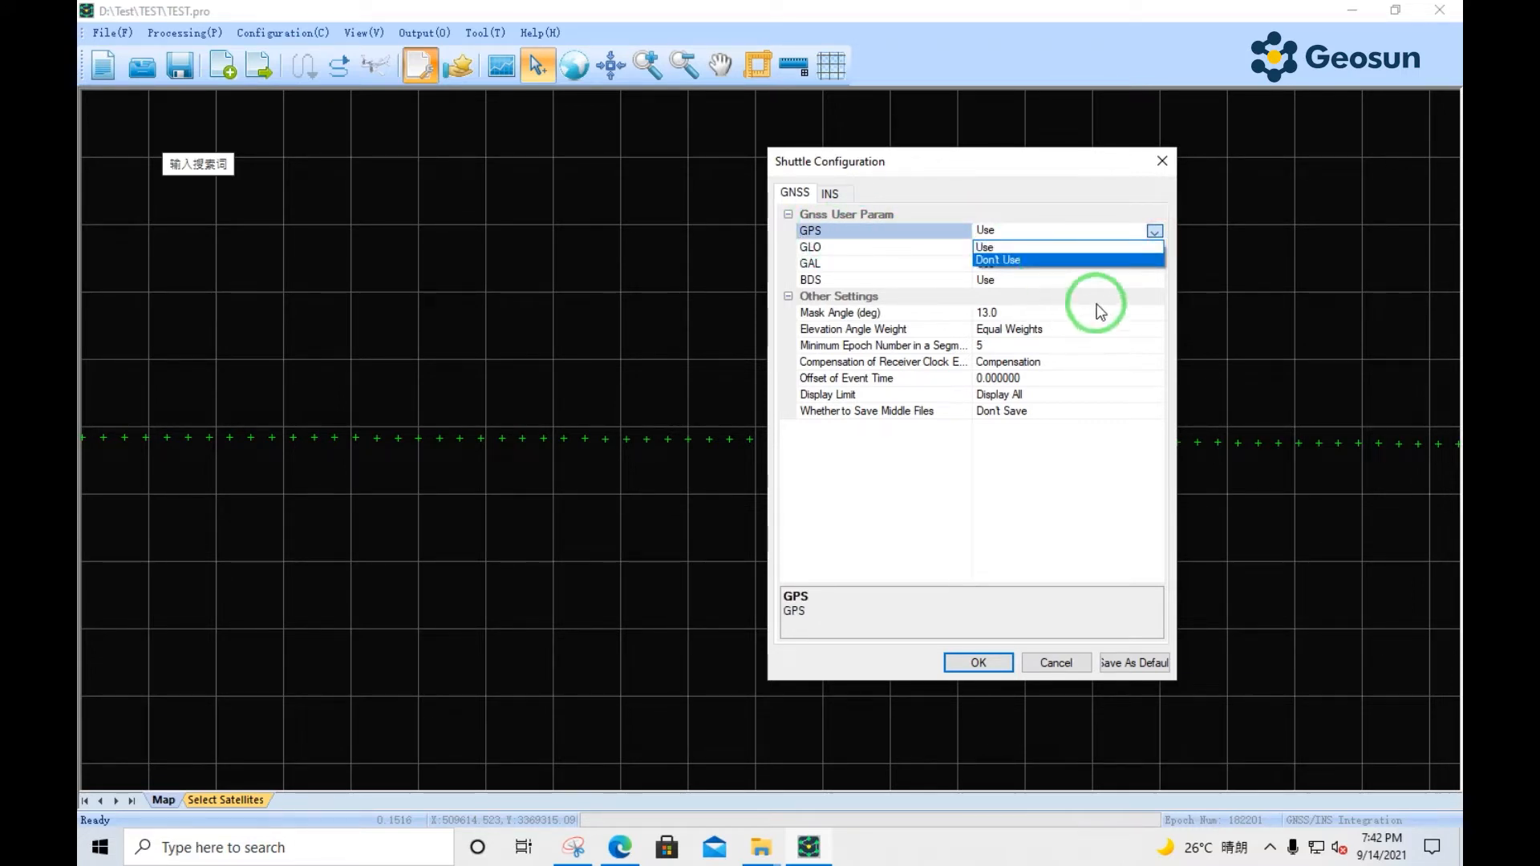
{"action": "left_click", "coordinate": [1133, 283]}
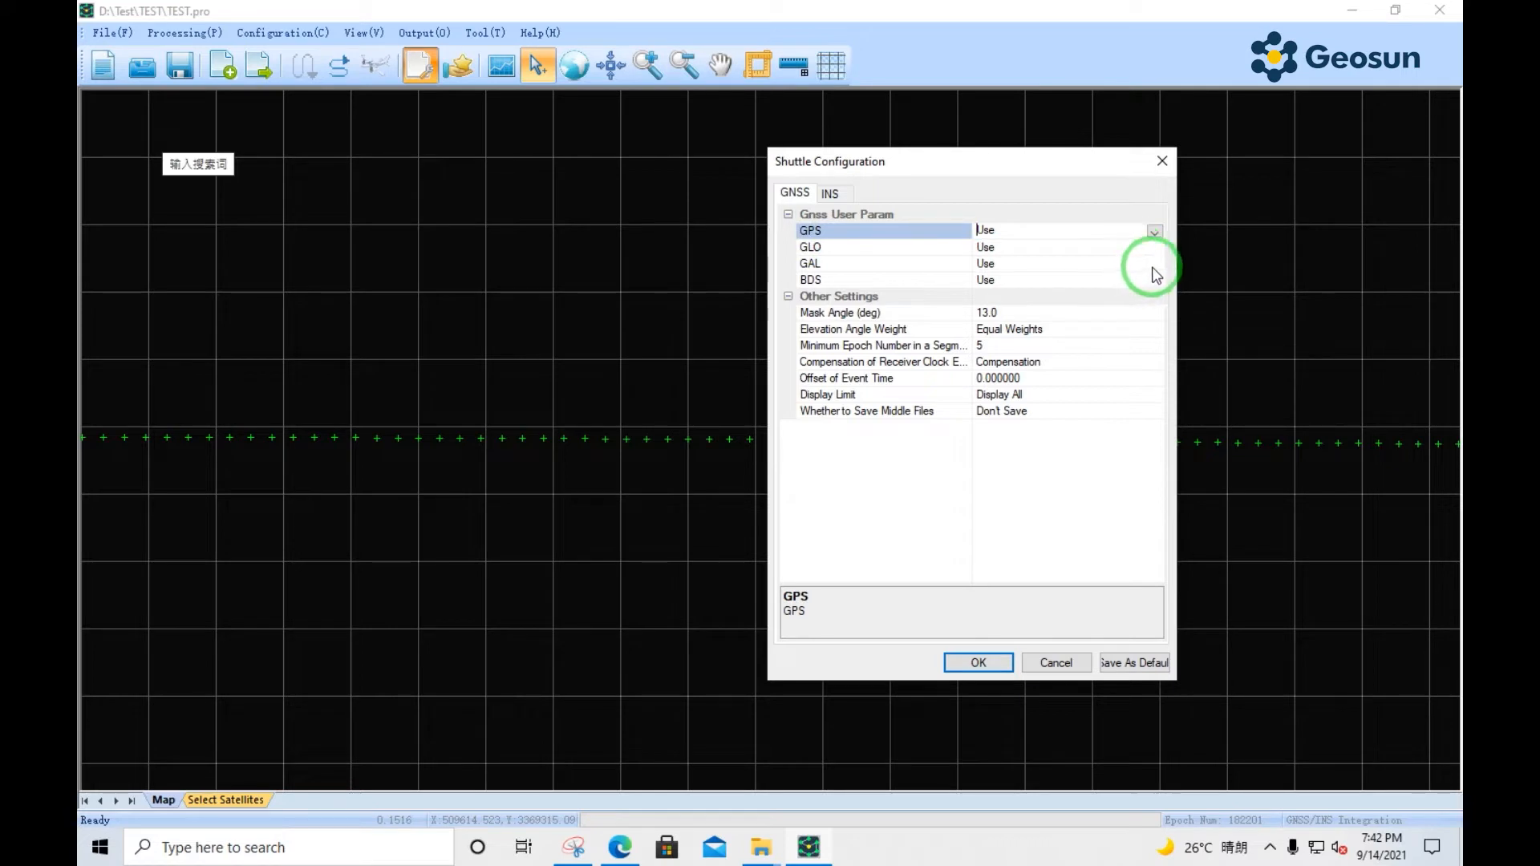
{"action": "left_click", "coordinate": [1155, 281]}
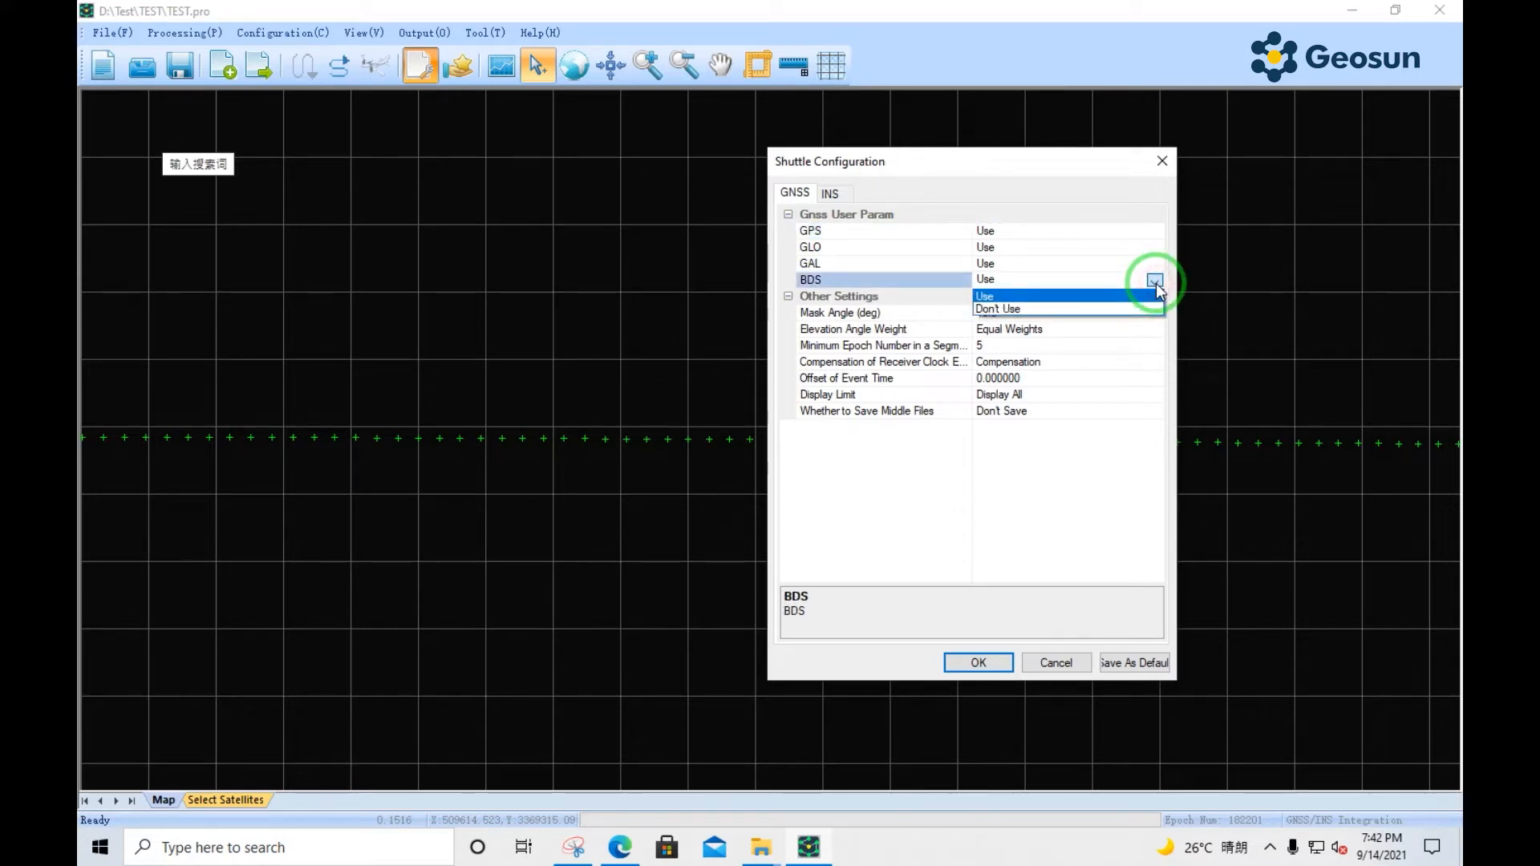
{"action": "left_click", "coordinate": [1156, 283]}
{"action": "left_click", "coordinate": [1021, 469]}
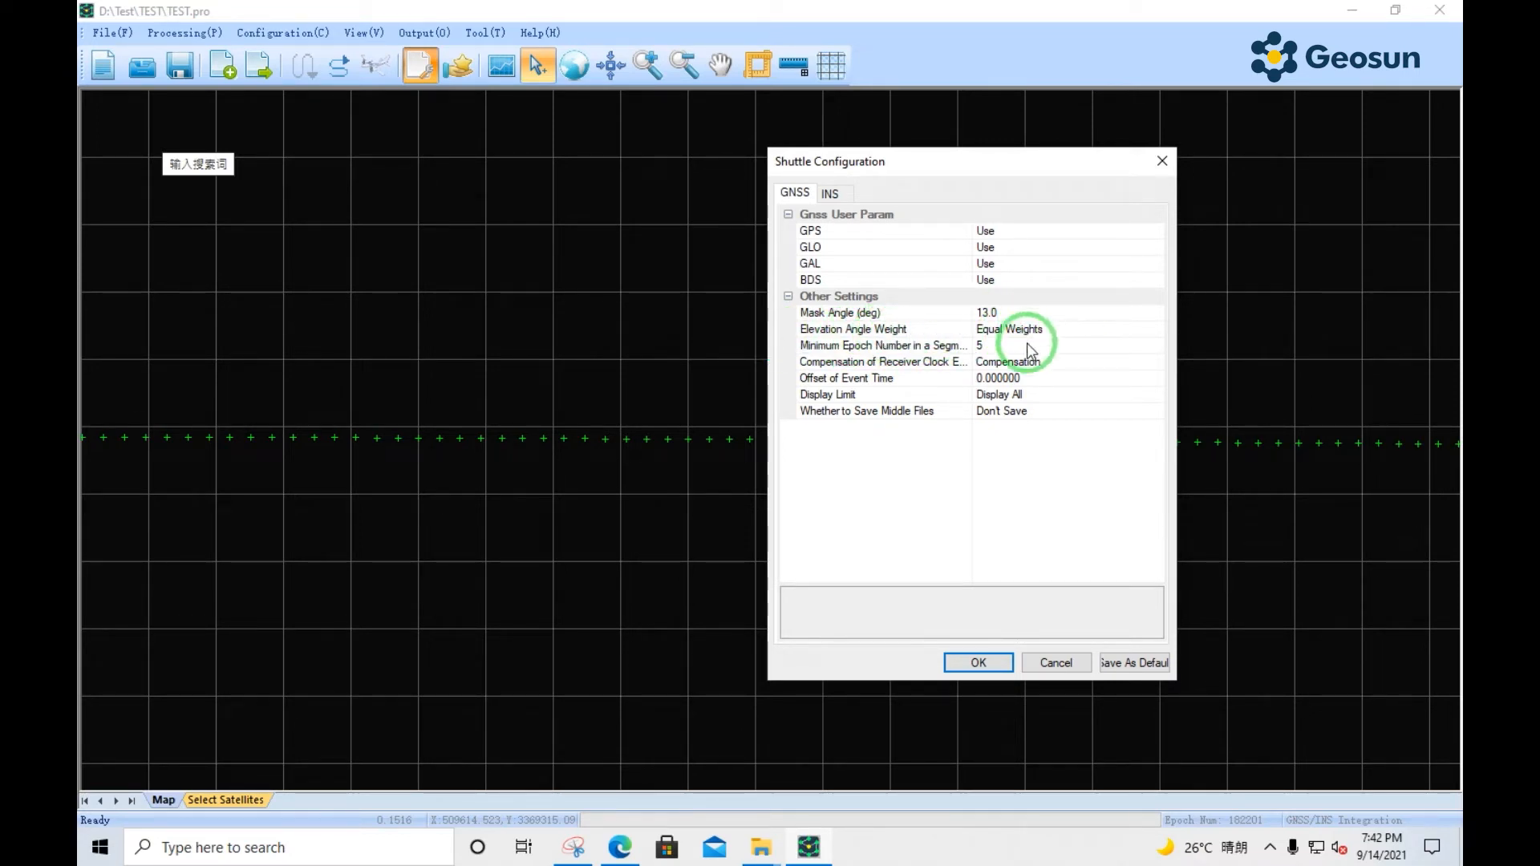
- Examine the Elevation Angle Weight options and the Minimum Epoch Number in a Segment setting
{"action": "left_click", "coordinate": [1155, 329]}
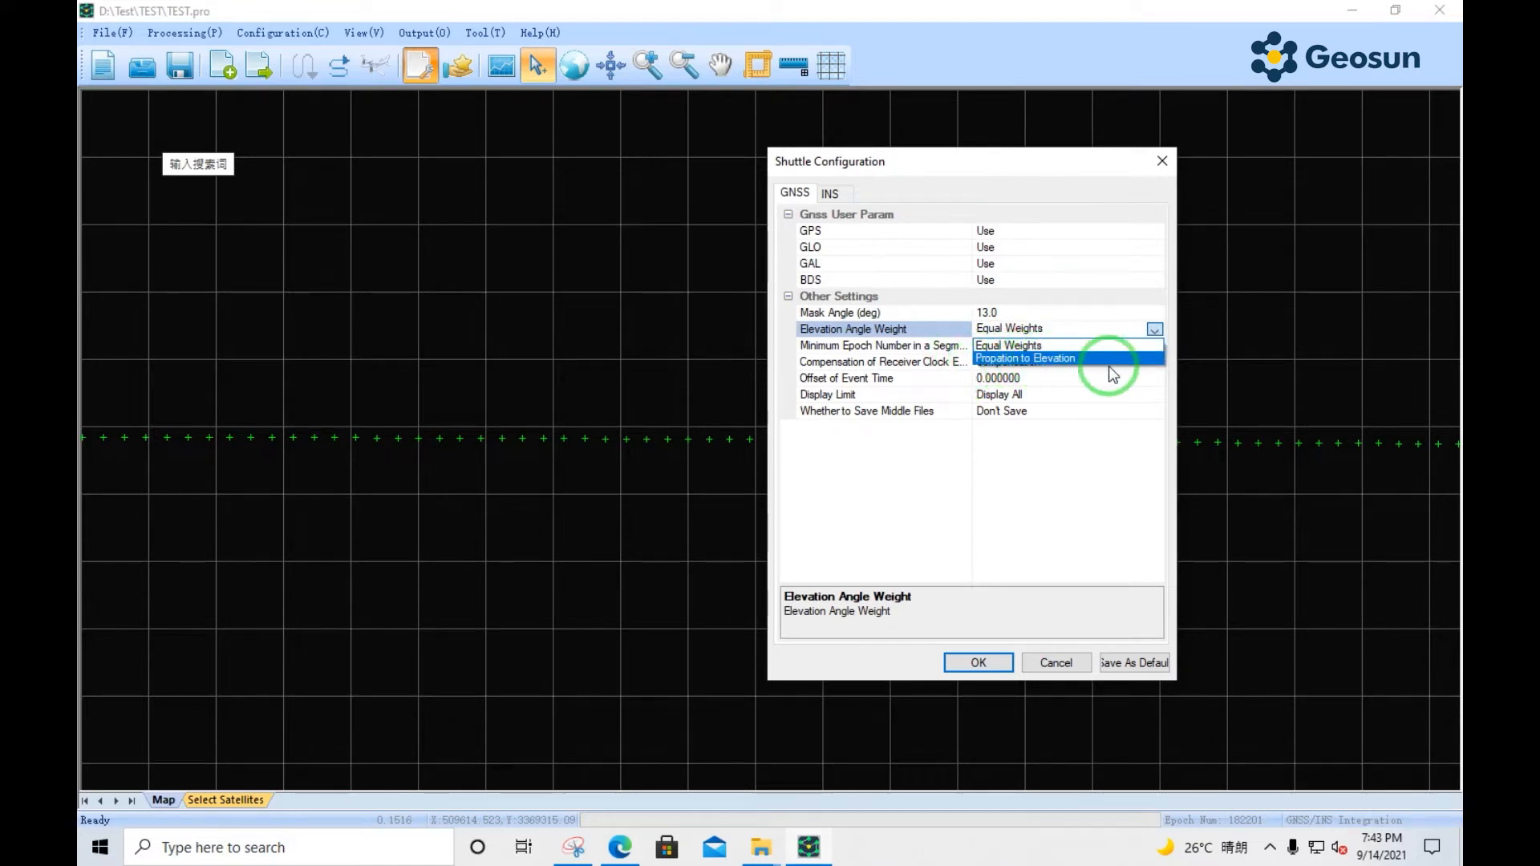
{"action": "left_click", "coordinate": [1118, 495]}
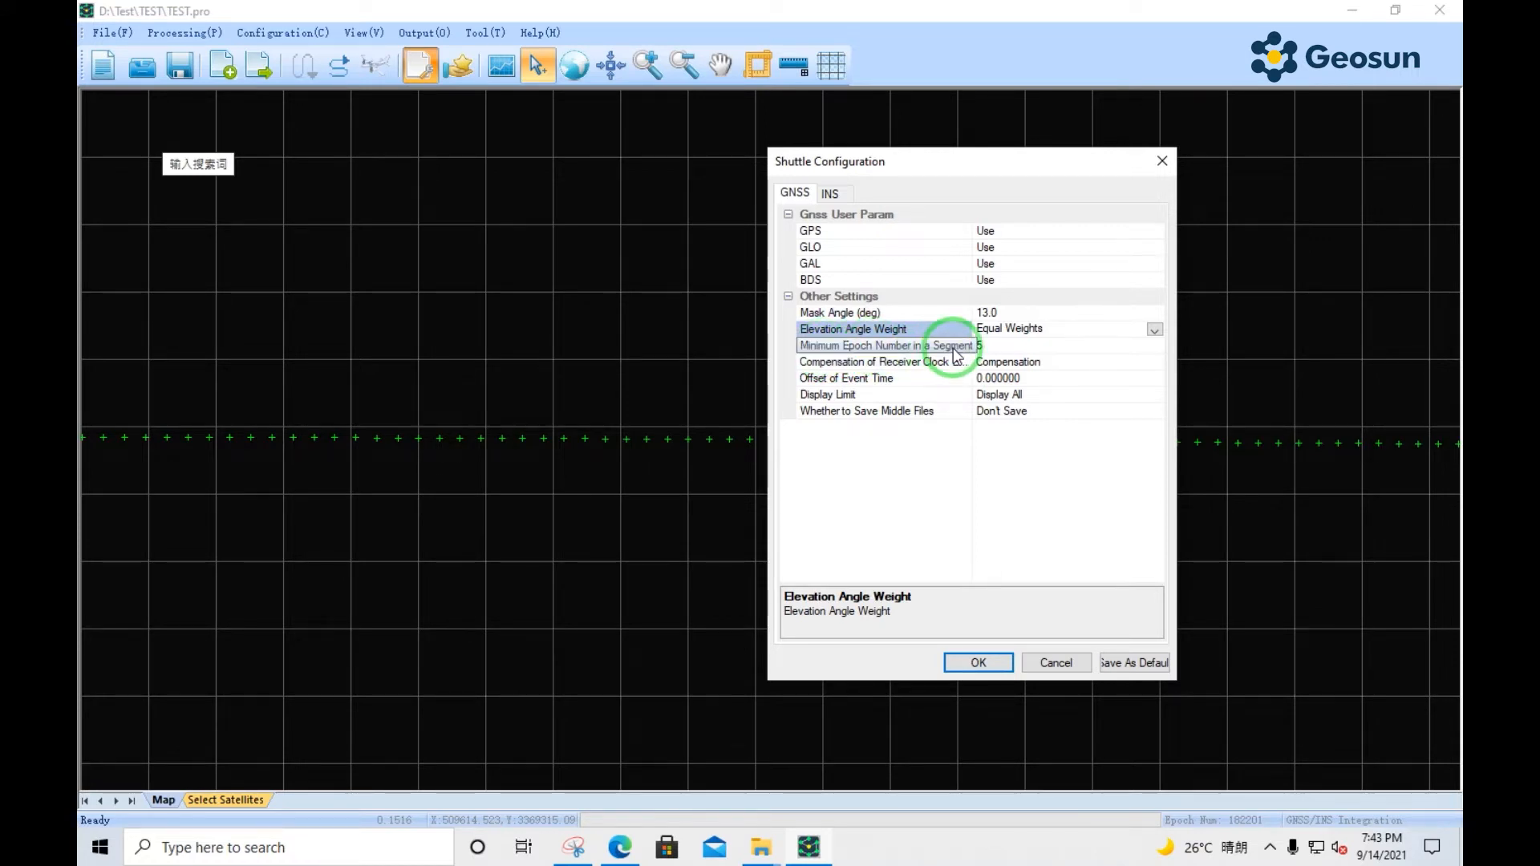
{"action": "left_click", "coordinate": [1067, 347]}
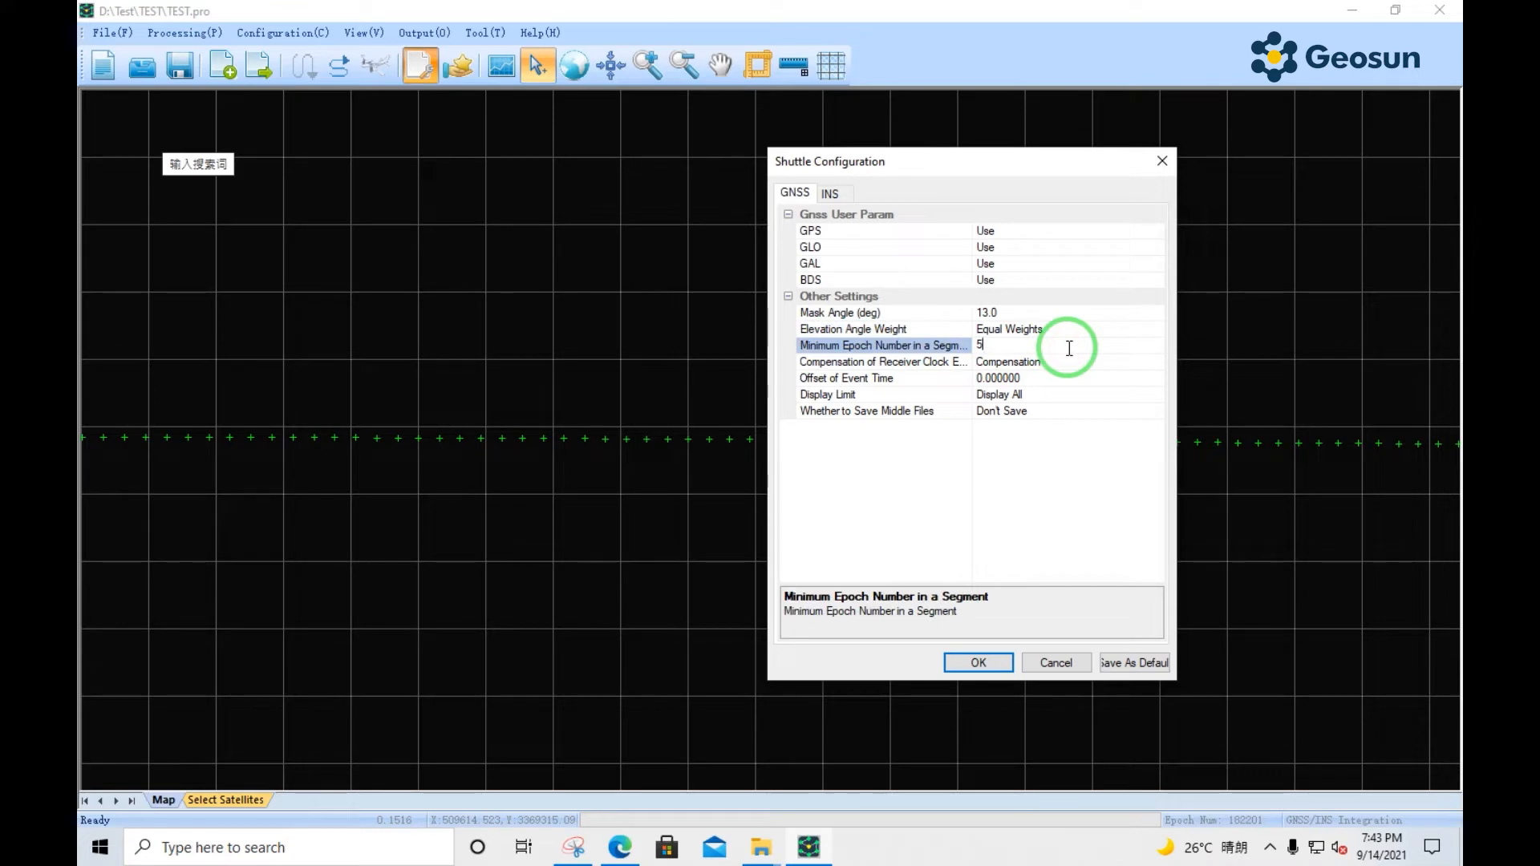
{"action": "left_click", "coordinate": [1069, 348]}
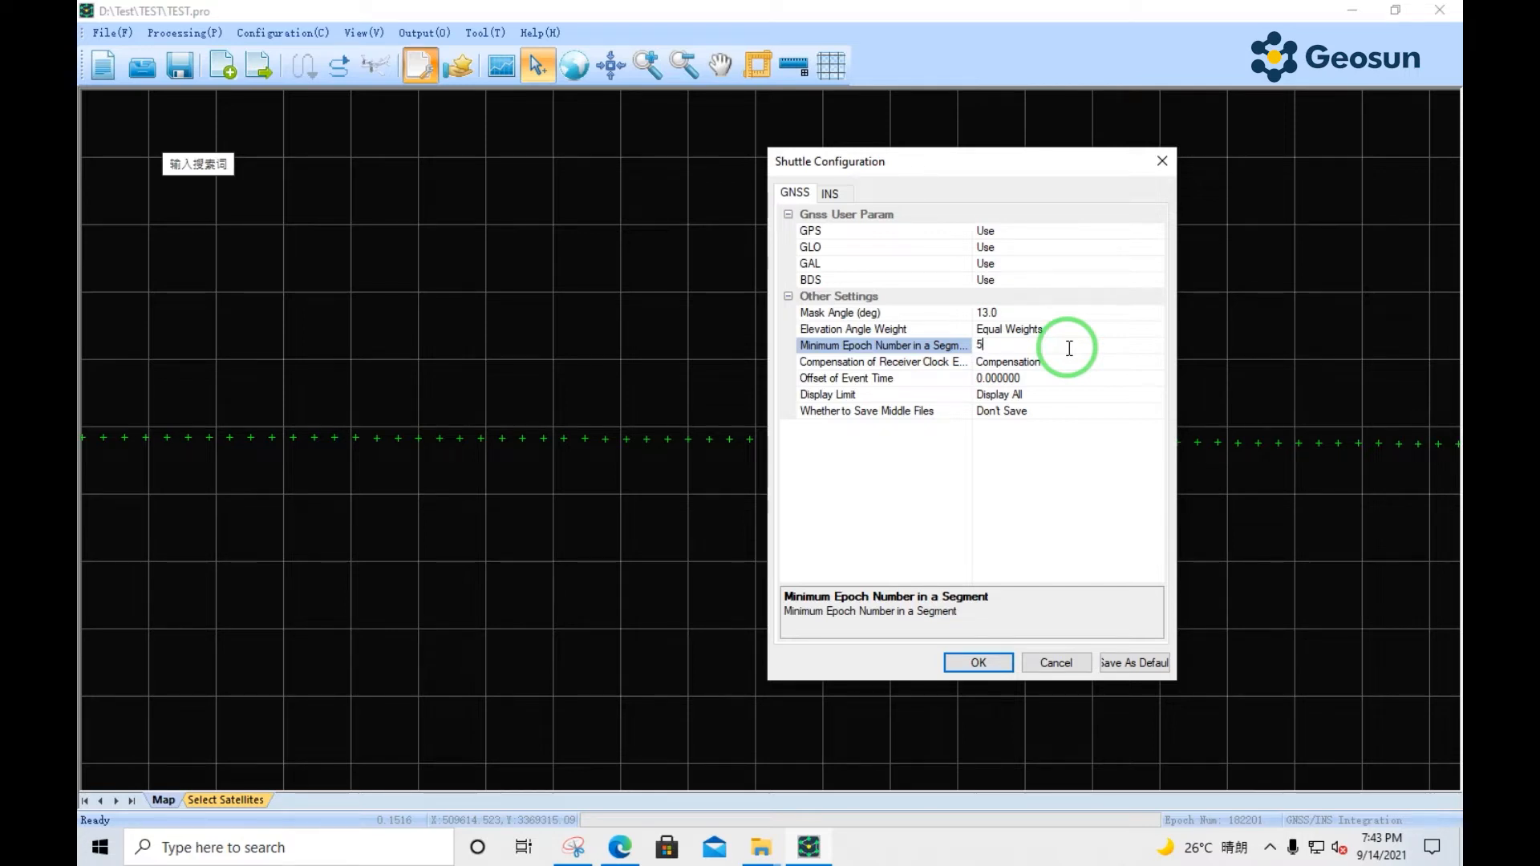
- Examine the options for Compensation of Receiver Clock Error
{"action": "left_click", "coordinate": [858, 365]}
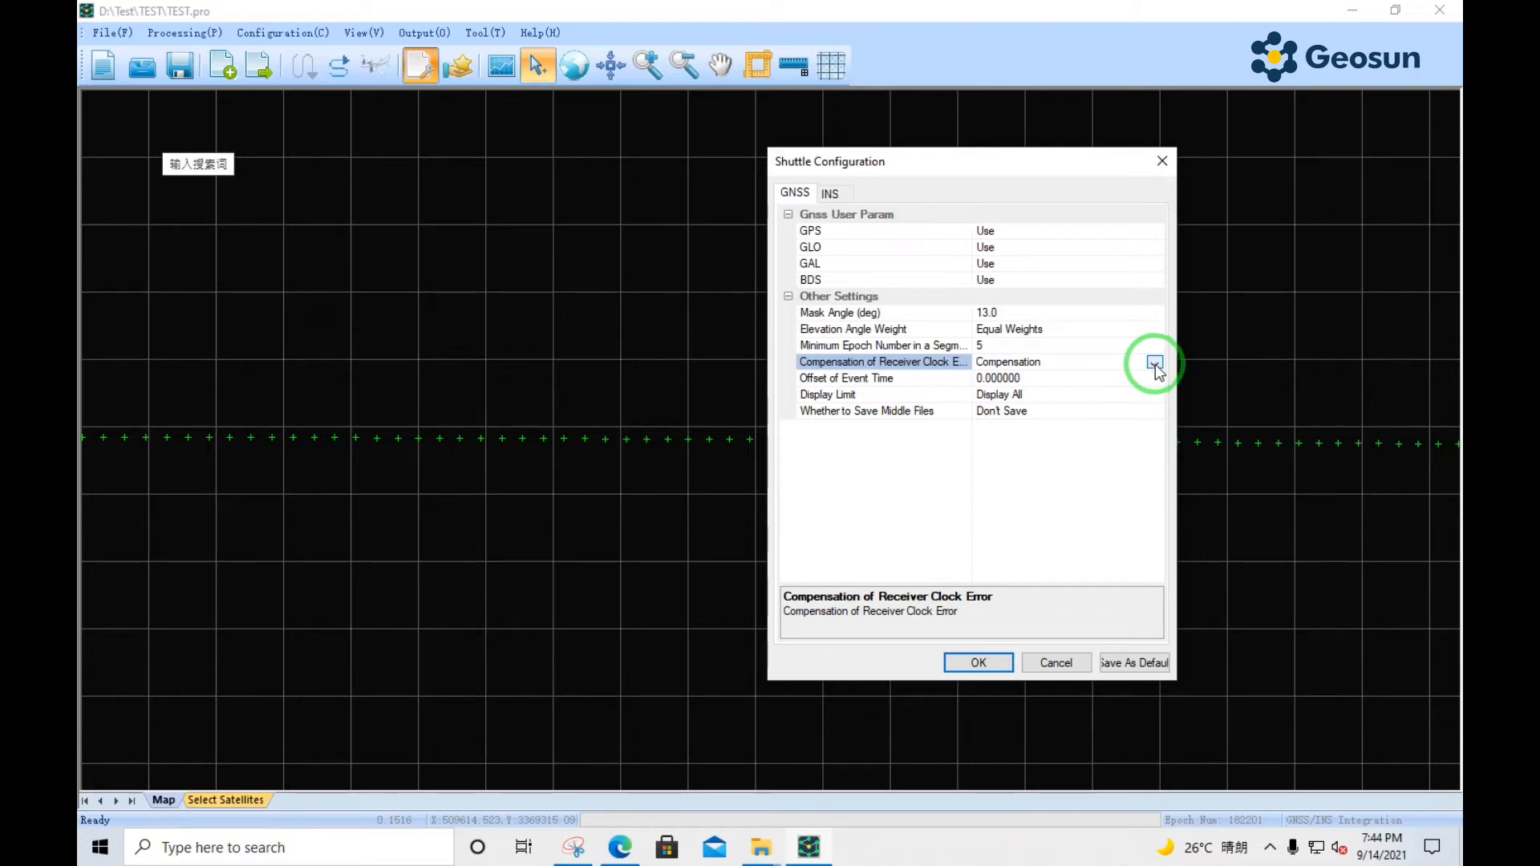
{"action": "left_click", "coordinate": [1155, 365]}
{"action": "left_click", "coordinate": [1155, 365]}
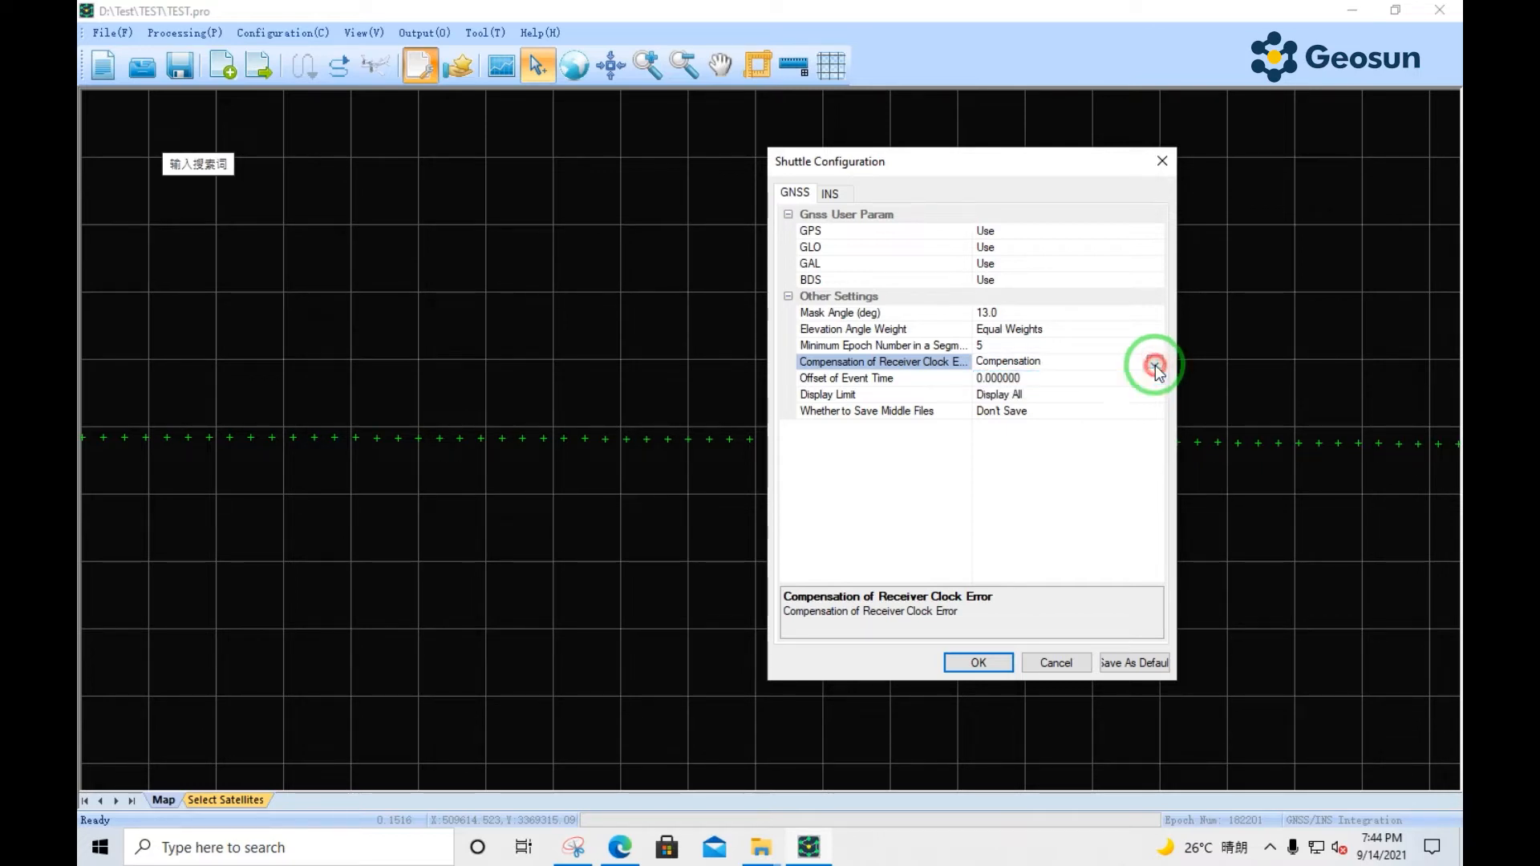
- Examine the Offset of Event Time and Display Limit settings, and move the configuration dialog to another part of the map
{"action": "left_click", "coordinate": [1106, 499]}
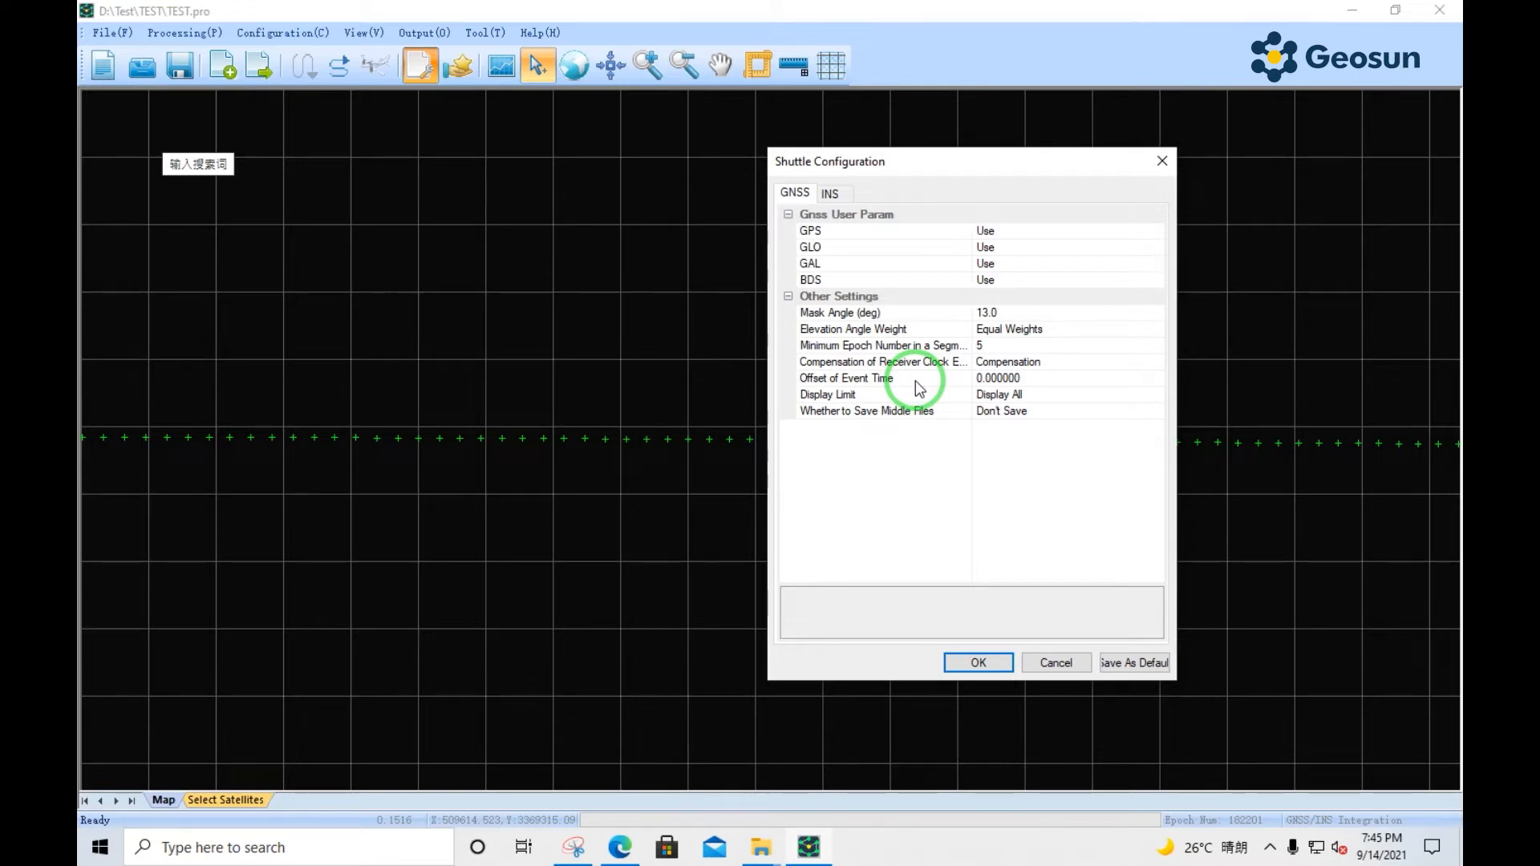
{"action": "left_click", "coordinate": [1088, 378]}
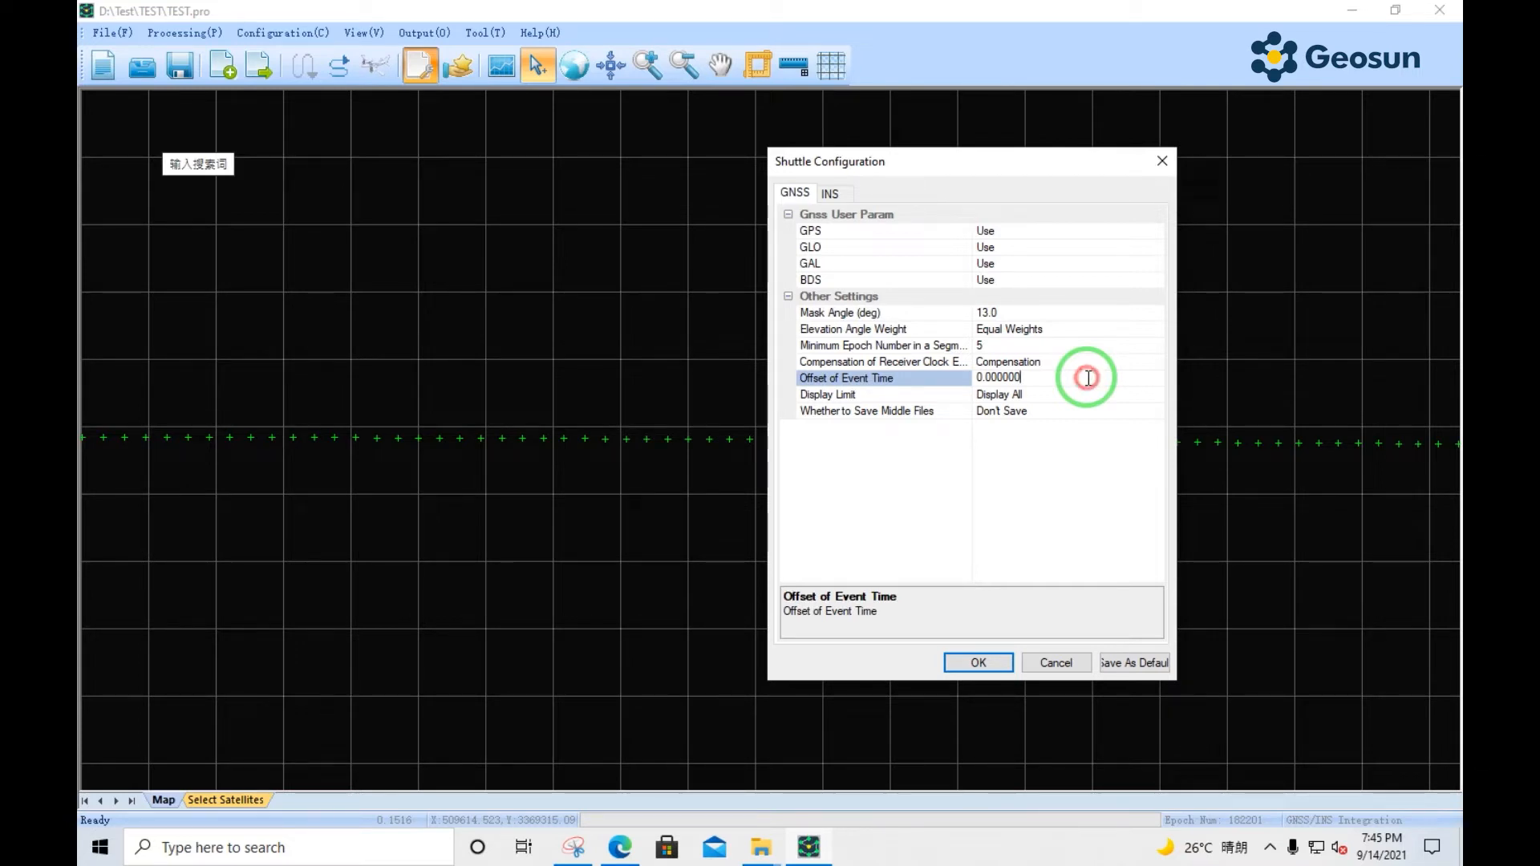
{"action": "left_click", "coordinate": [1017, 502]}
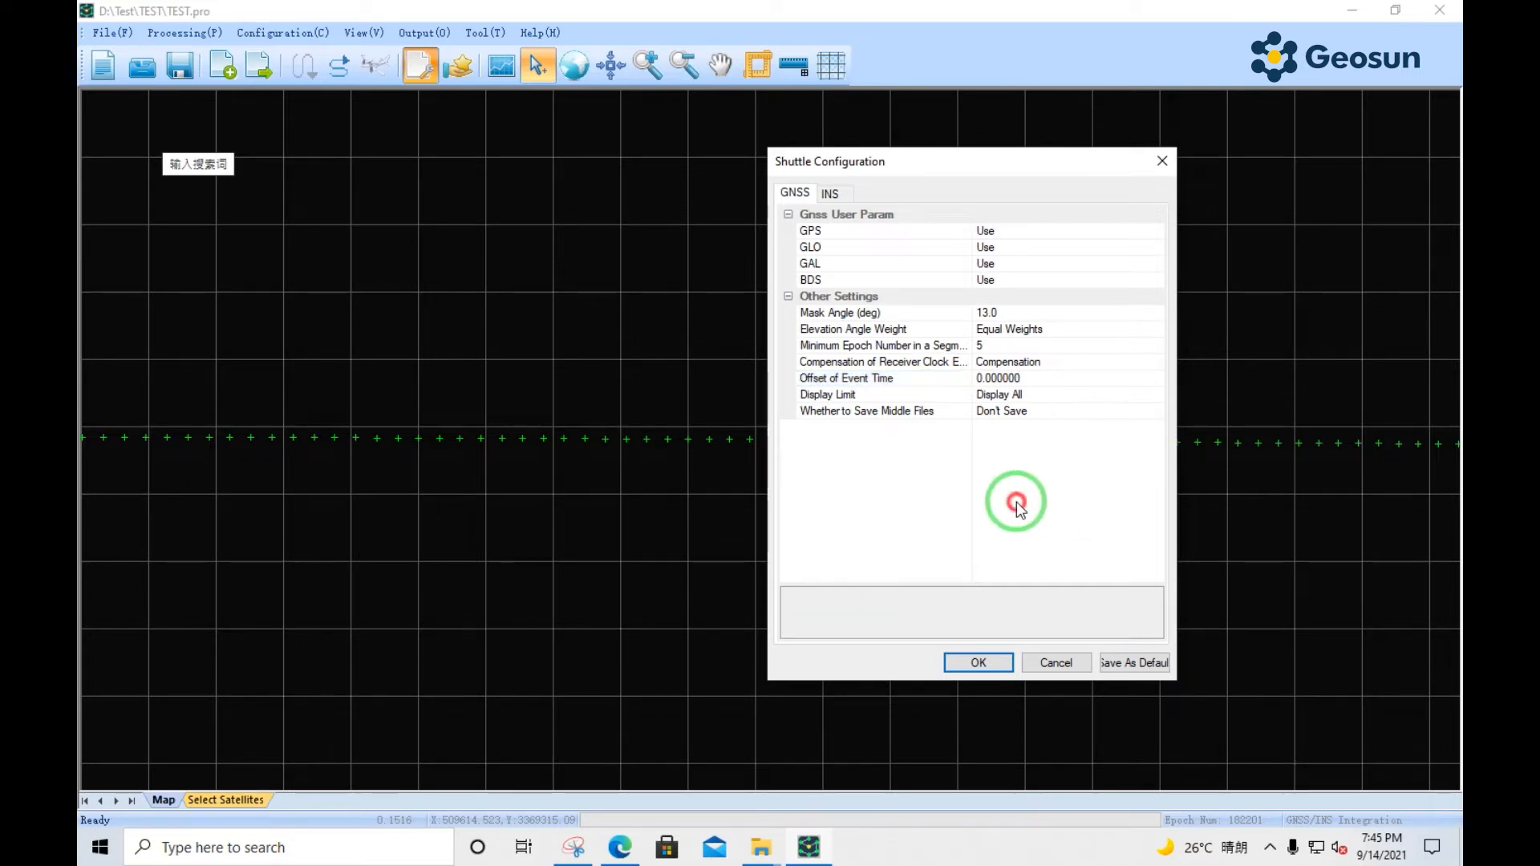
{"action": "left_click", "coordinate": [1067, 397]}
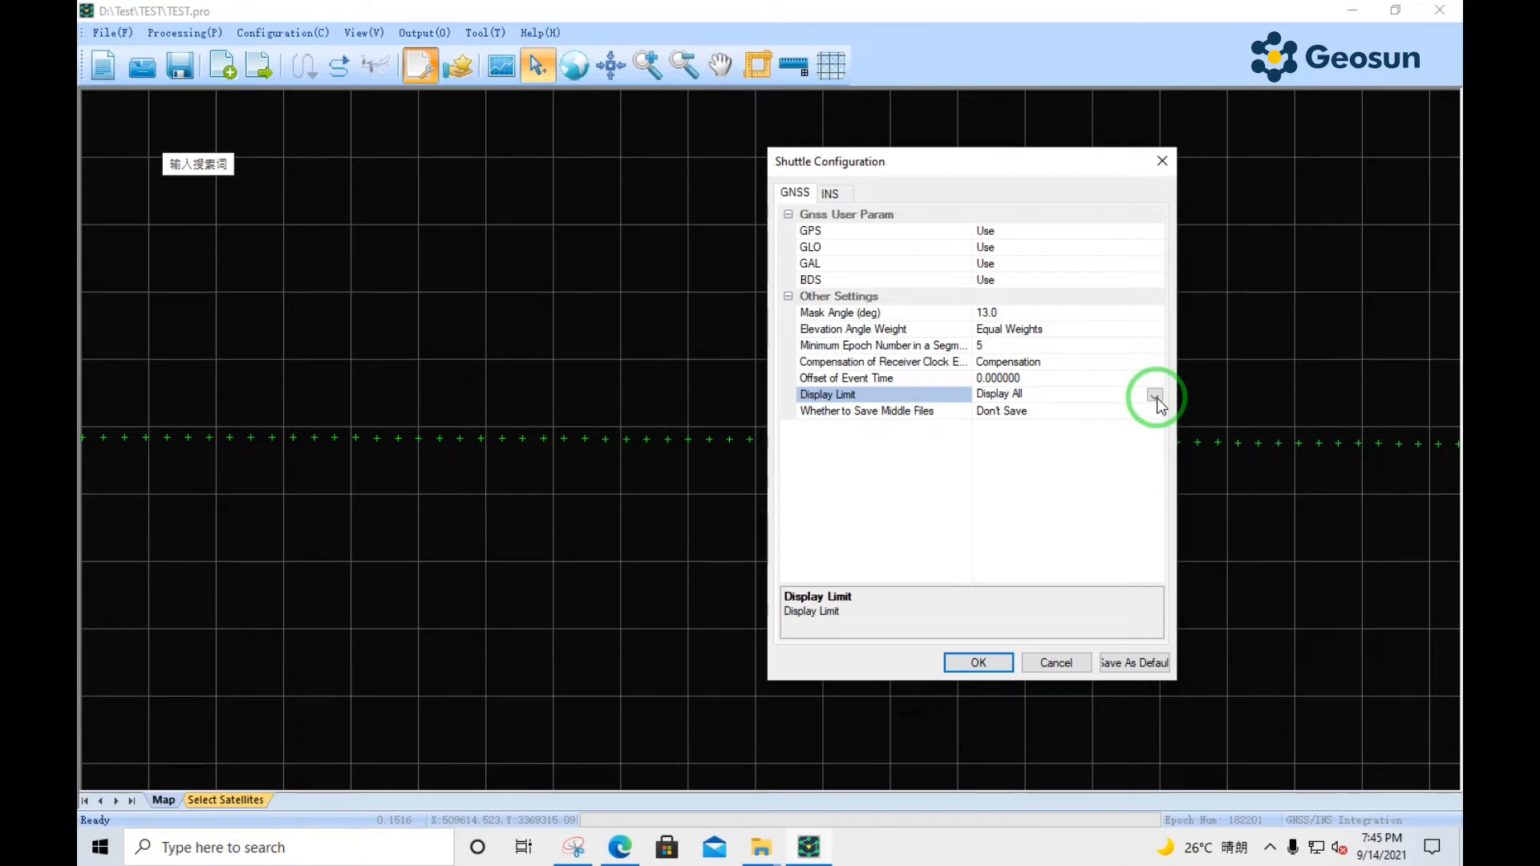
{"action": "left_click", "coordinate": [1076, 471]}
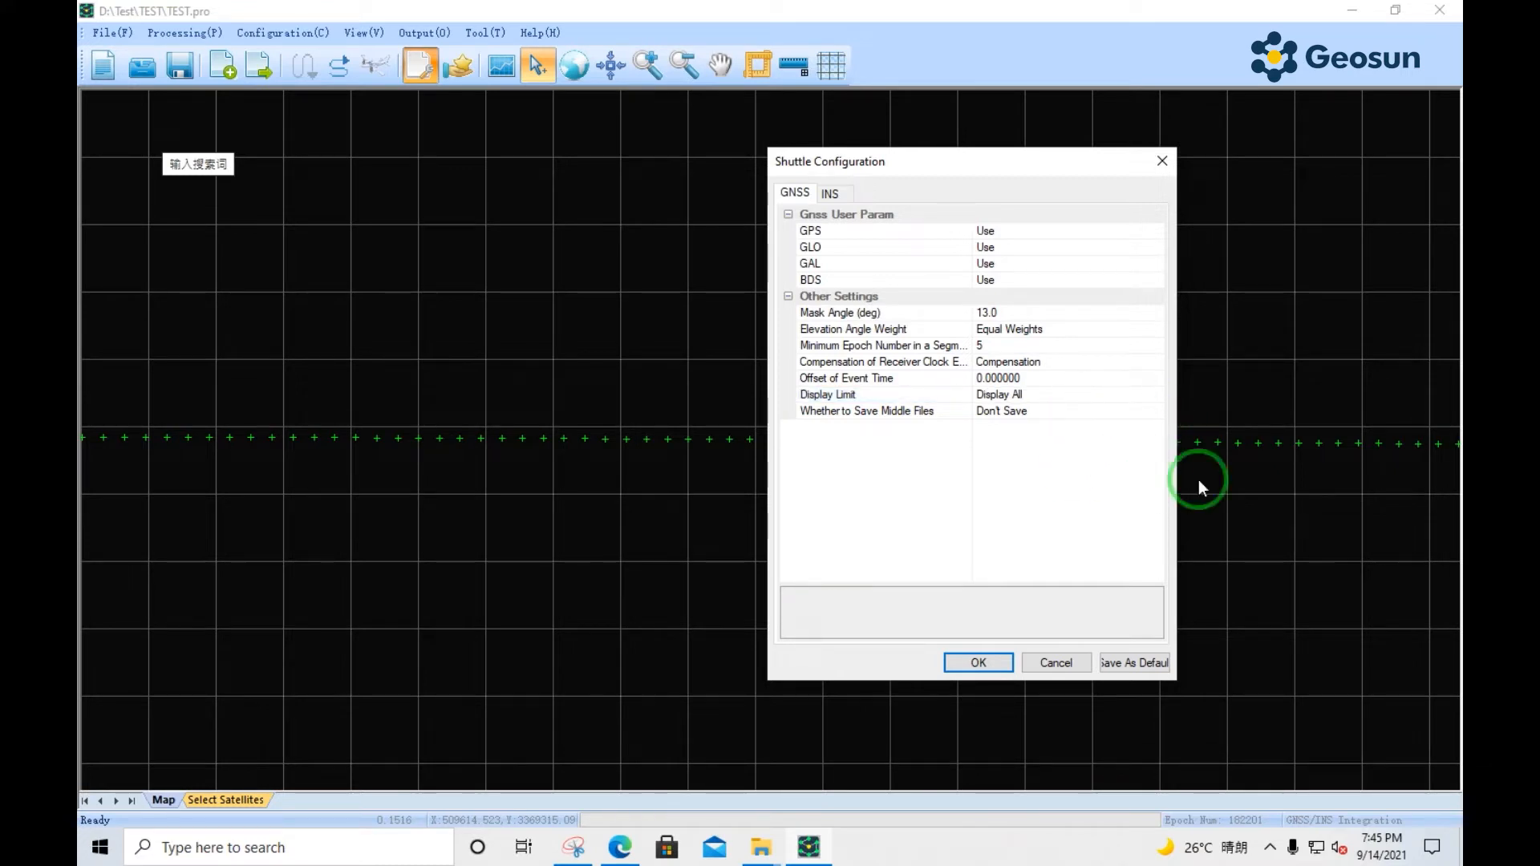
{"action": "left_click_drag", "start_coordinate": [1041, 161], "coordinate": [563, 166]}
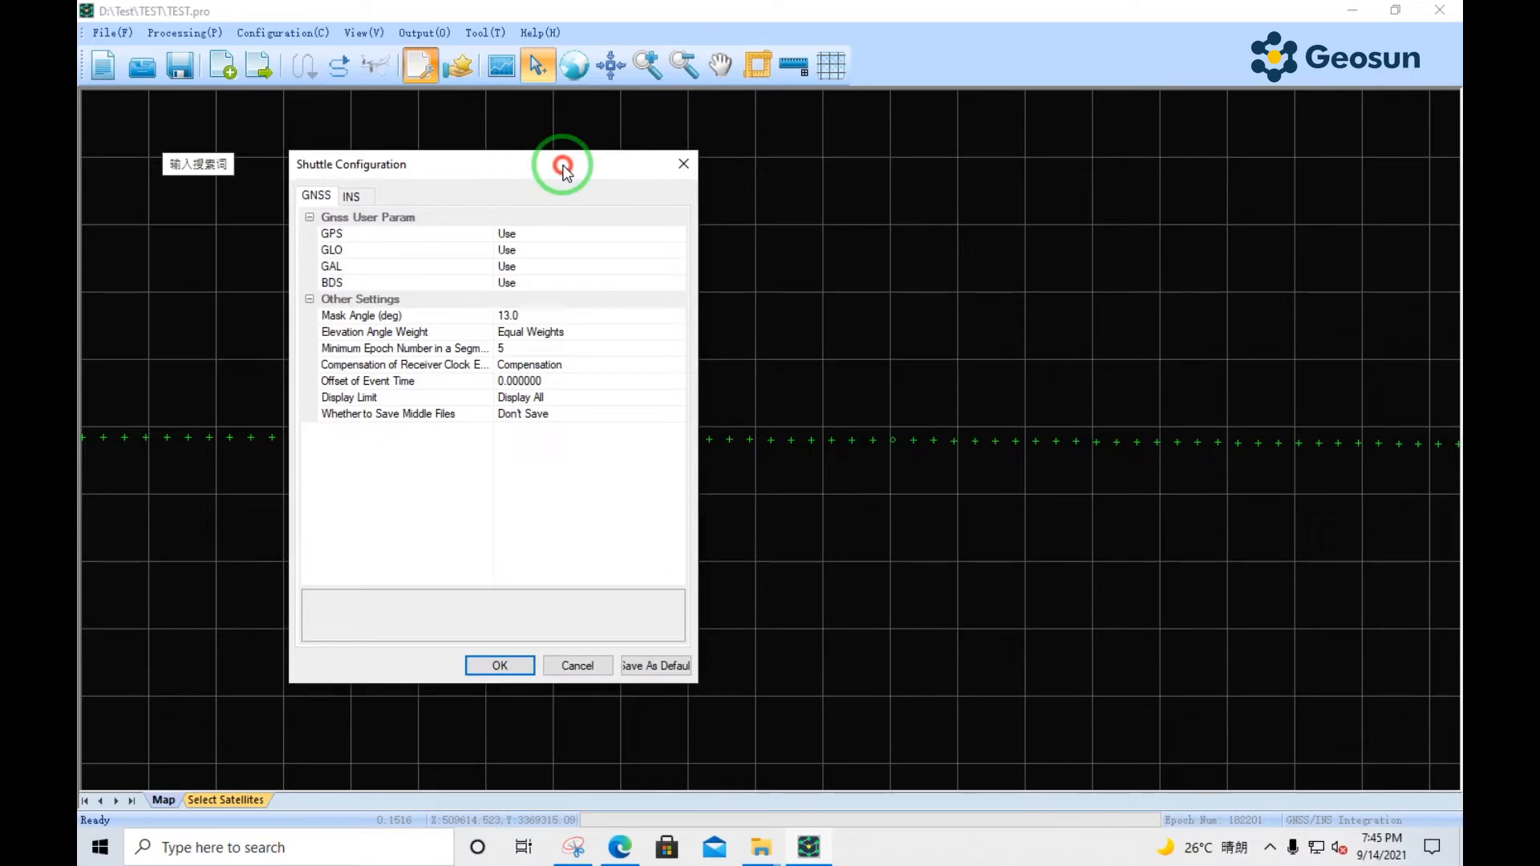
{"action": "left_click", "coordinate": [1069, 505]}
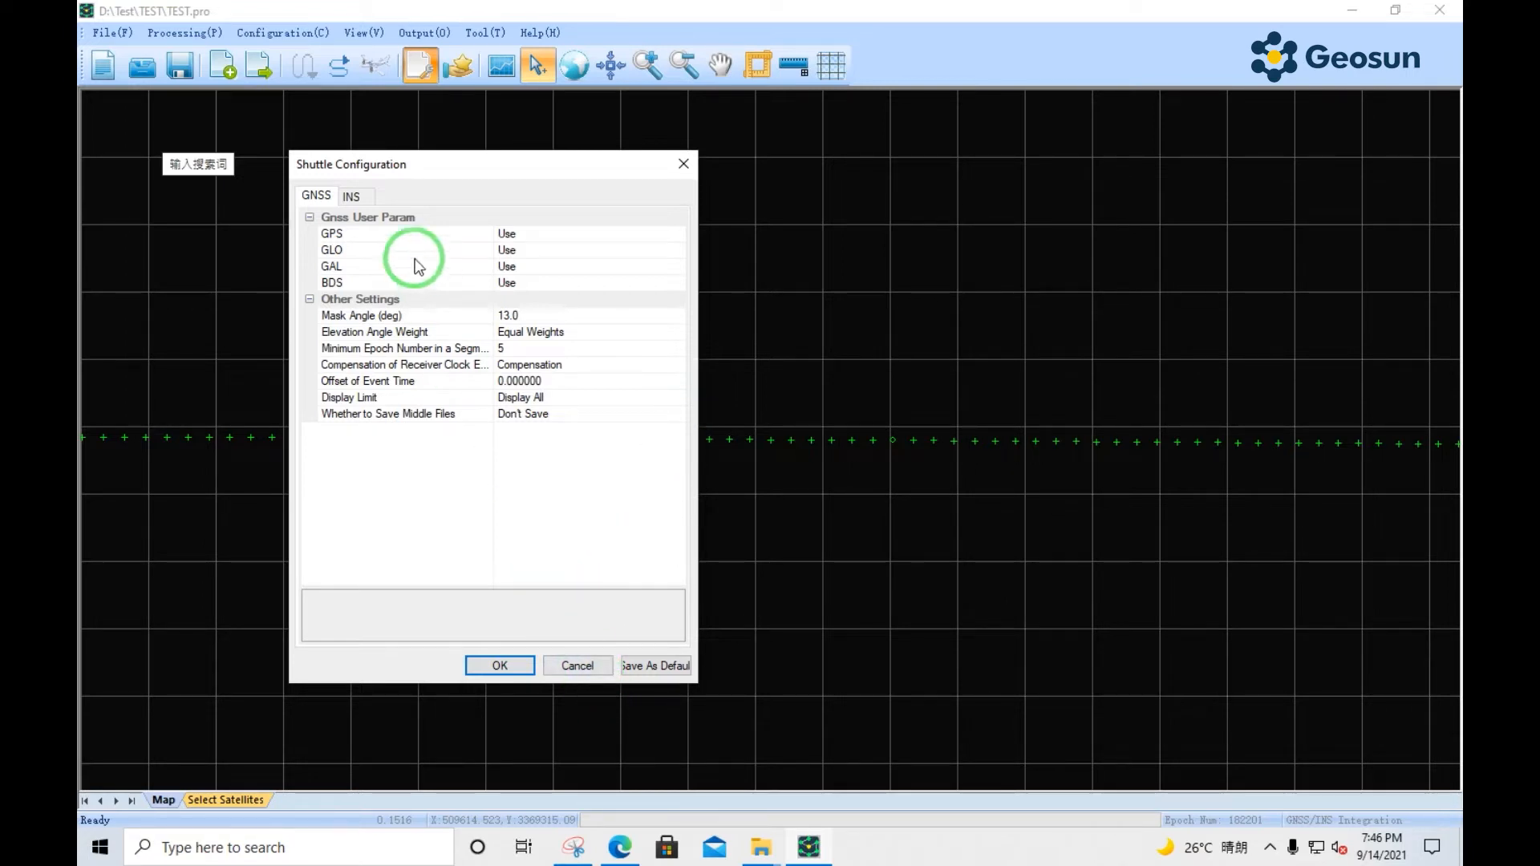
- Display the INS settings, reposition the dialog and examine the GNSS level arm values, focusing on the Up offset
{"action": "left_click", "coordinate": [367, 202]}
{"action": "left_click_drag", "start_coordinate": [518, 169], "coordinate": [782, 164]}
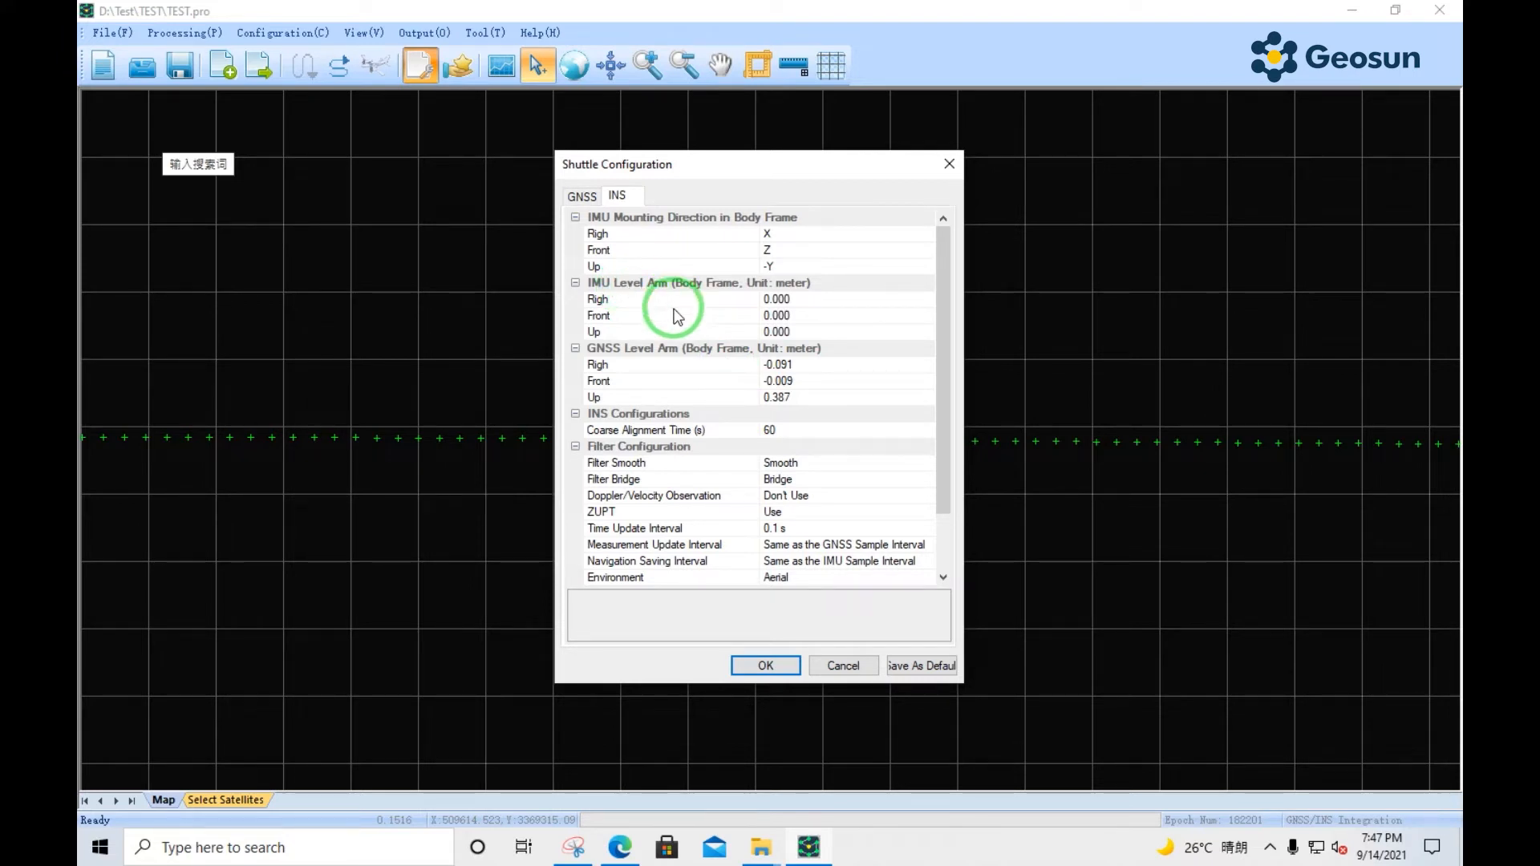
{"action": "scroll", "coordinate": [678, 310], "scroll_direction": "down", "scroll_amount": 2}
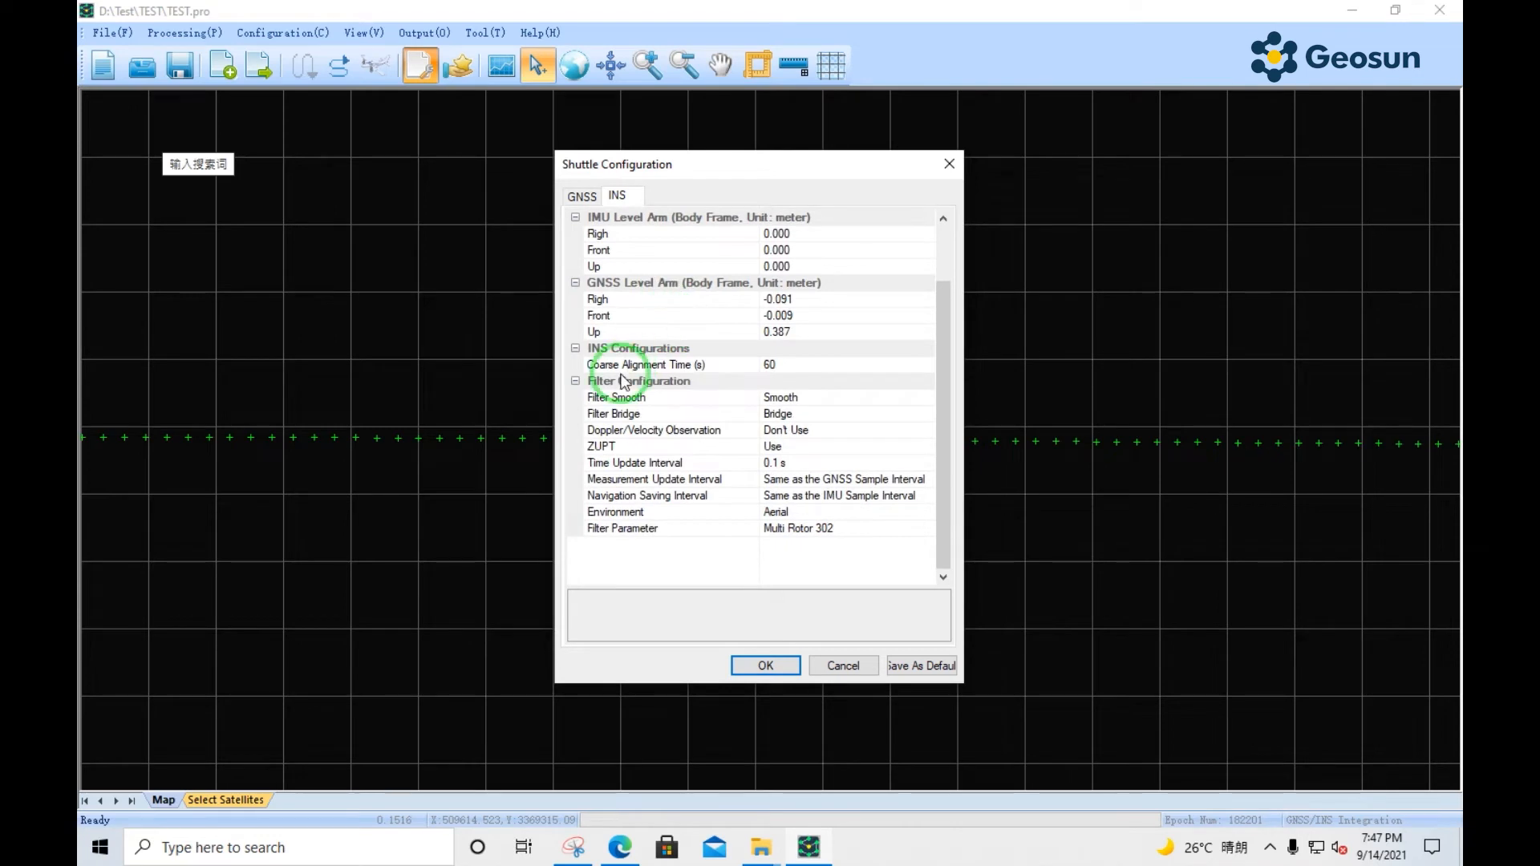
{"action": "left_click", "coordinate": [829, 333]}
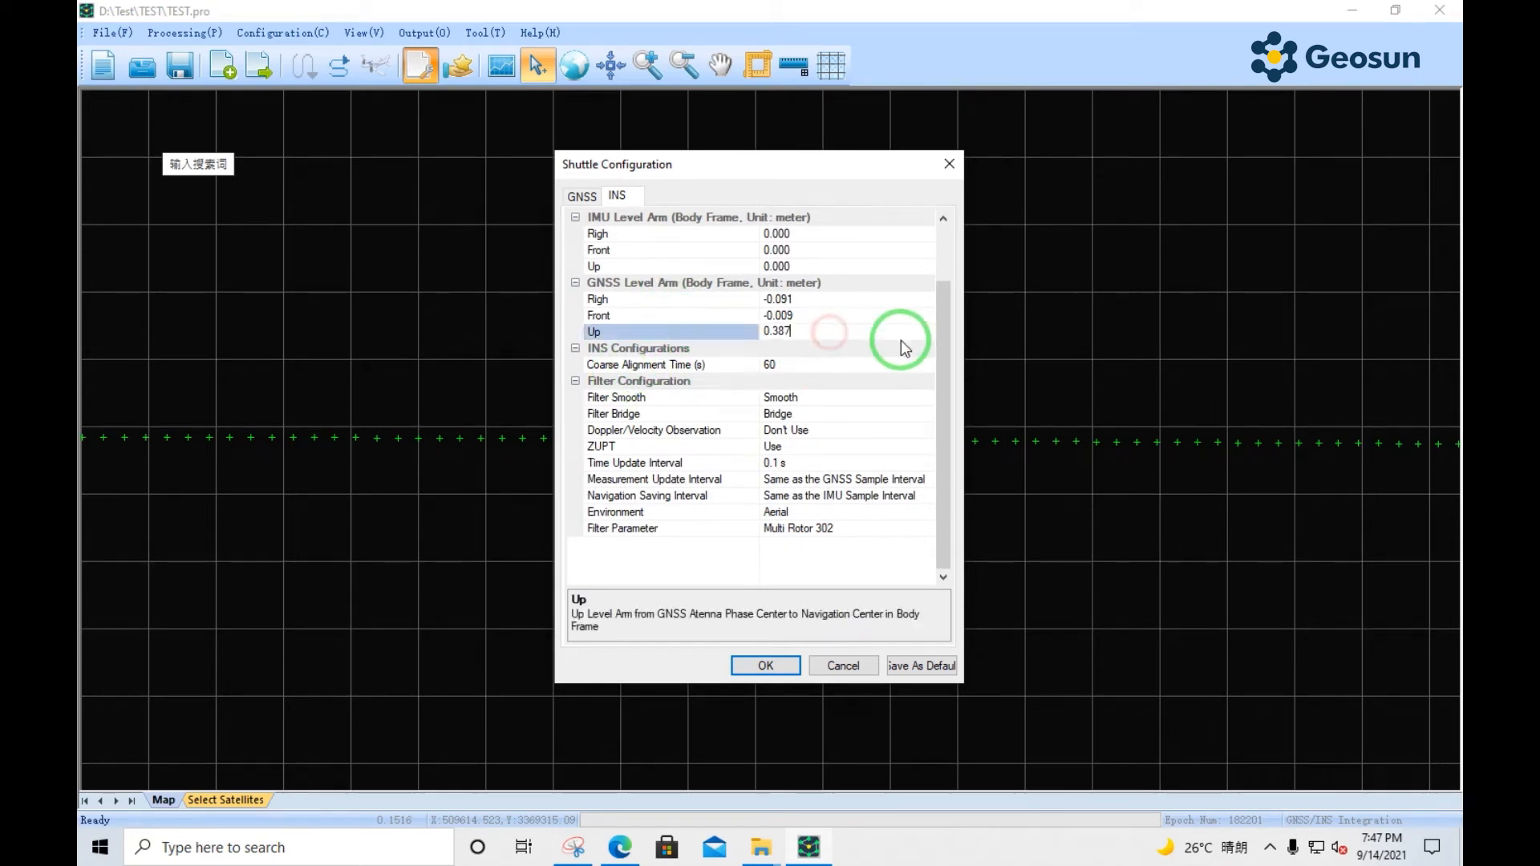
{"action": "left_click_drag", "start_coordinate": [931, 333], "coordinate": [766, 337]}
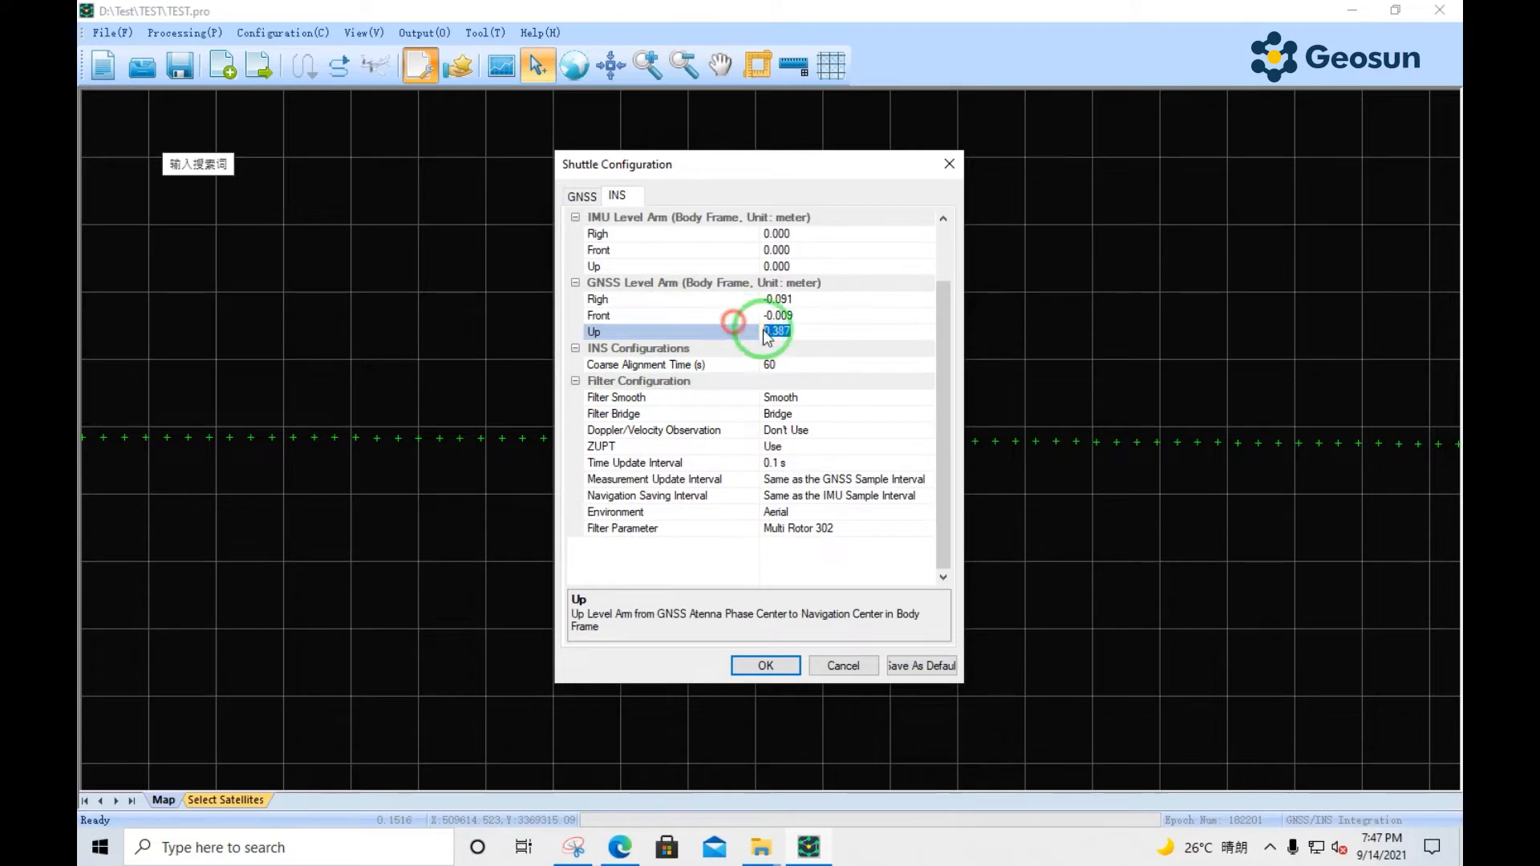
{"action": "left_click", "coordinate": [805, 332]}
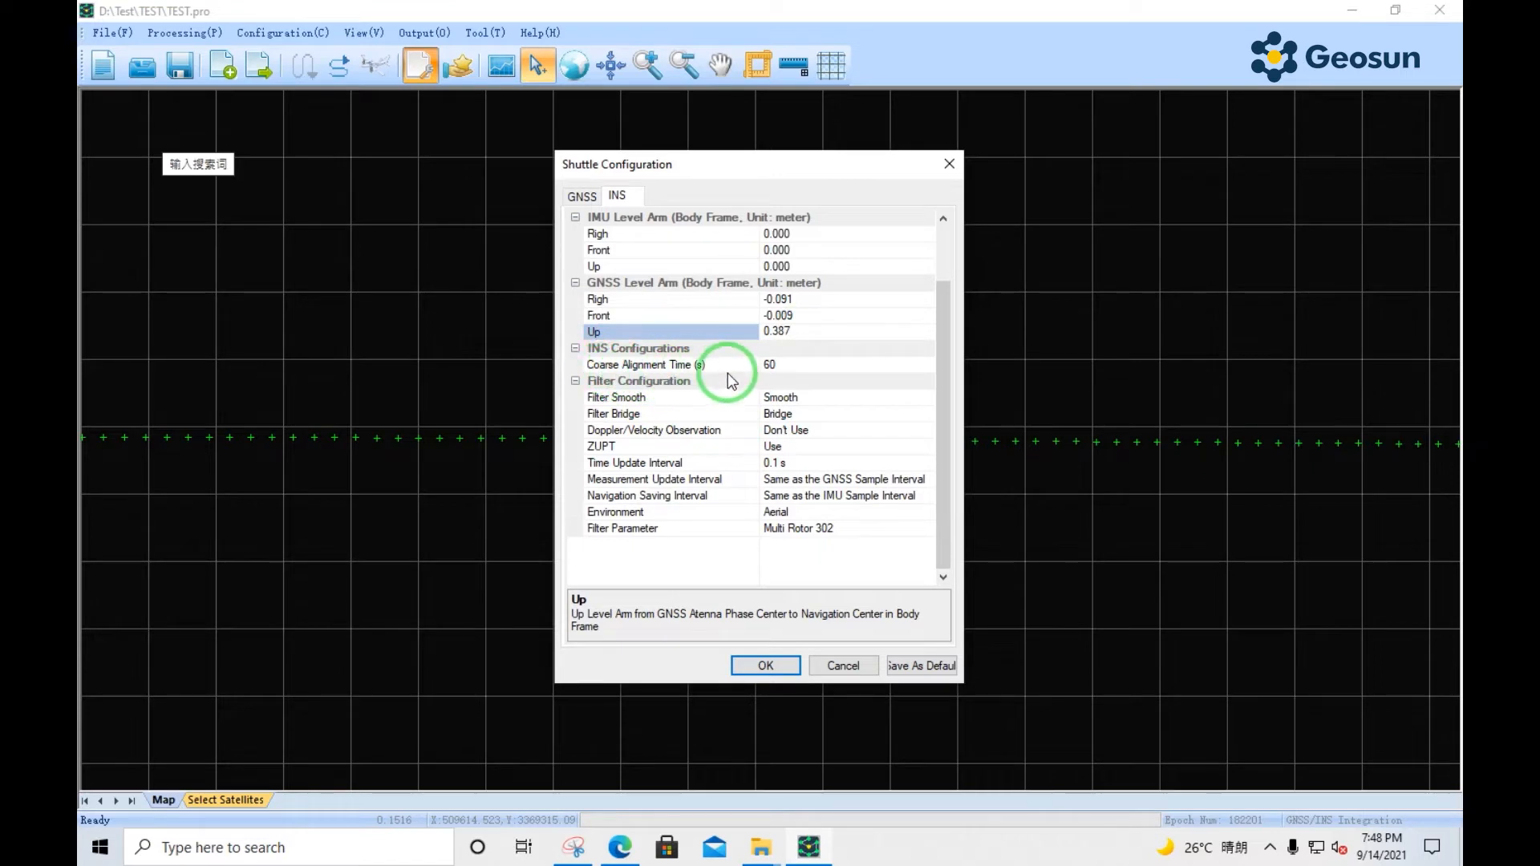
- Examine the Coarse Alignment Time setting and the available options for Filter Smooth and Filter Parameter
{"action": "left_click", "coordinate": [801, 371]}
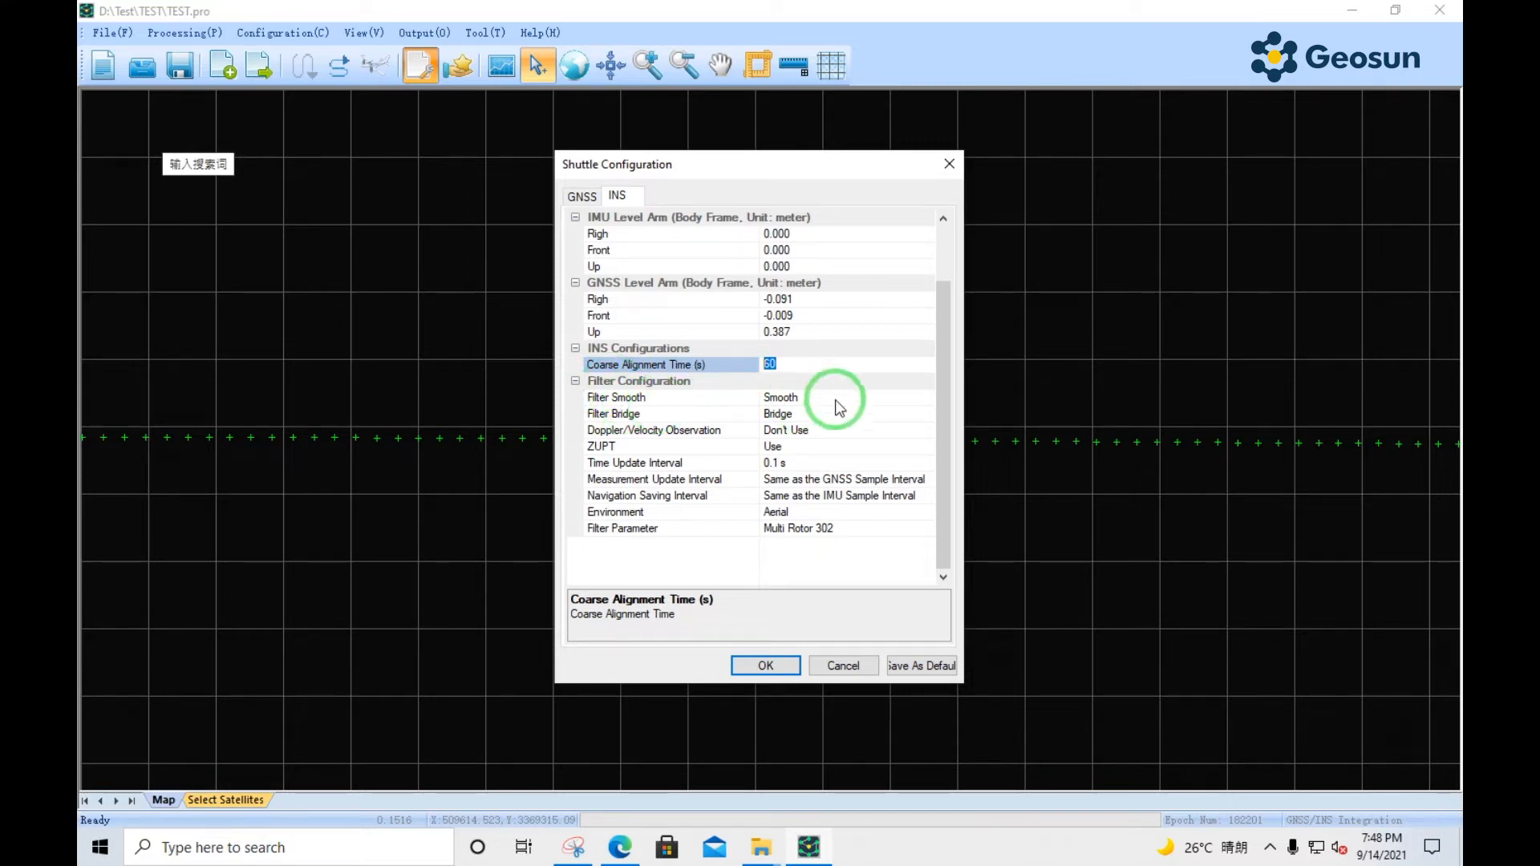
{"action": "left_click", "coordinate": [925, 401]}
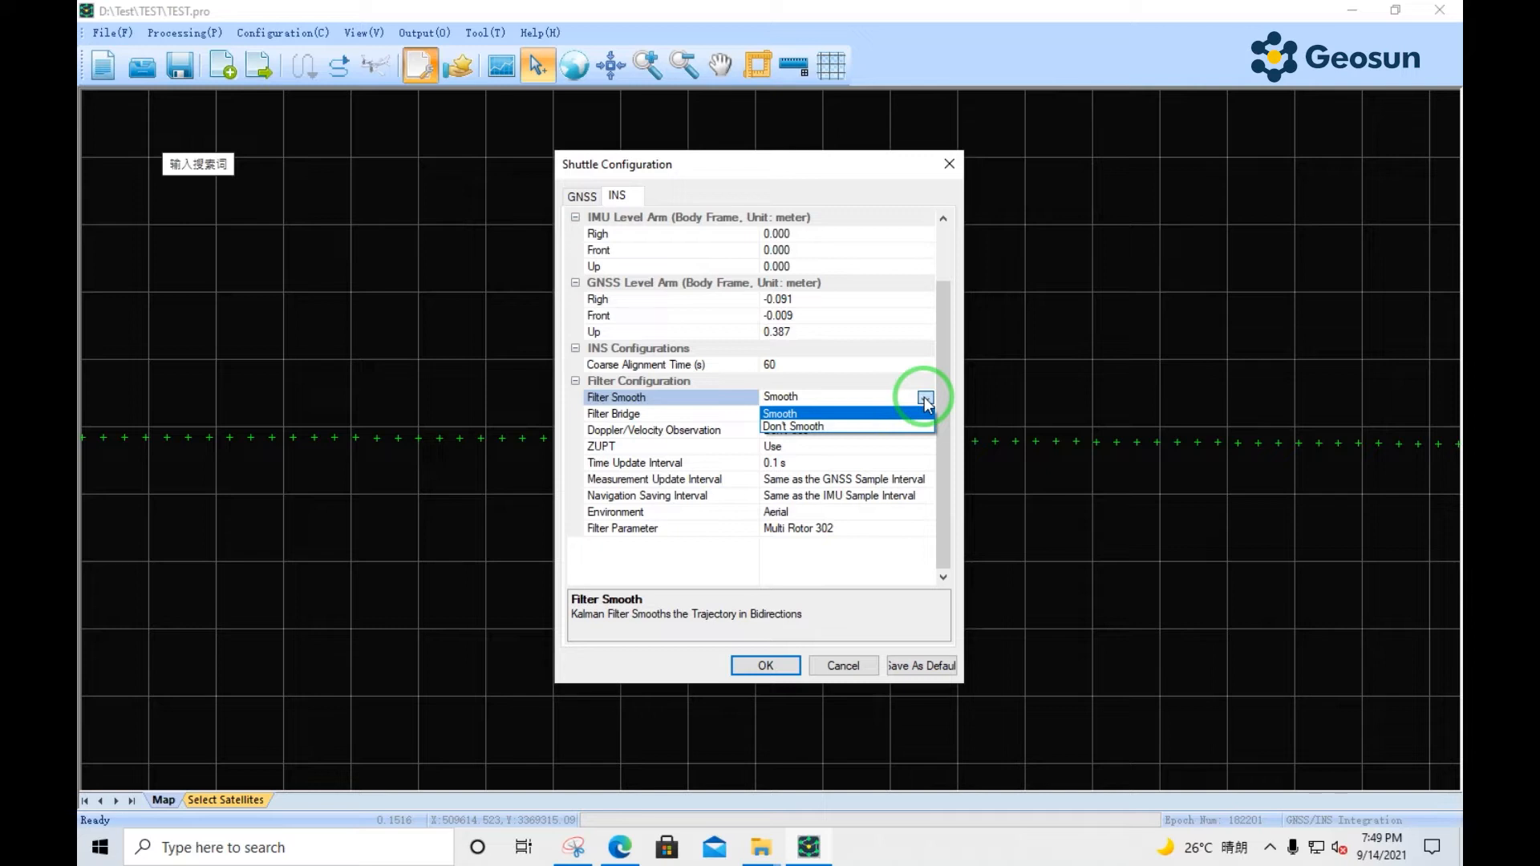
{"action": "left_click", "coordinate": [924, 397]}
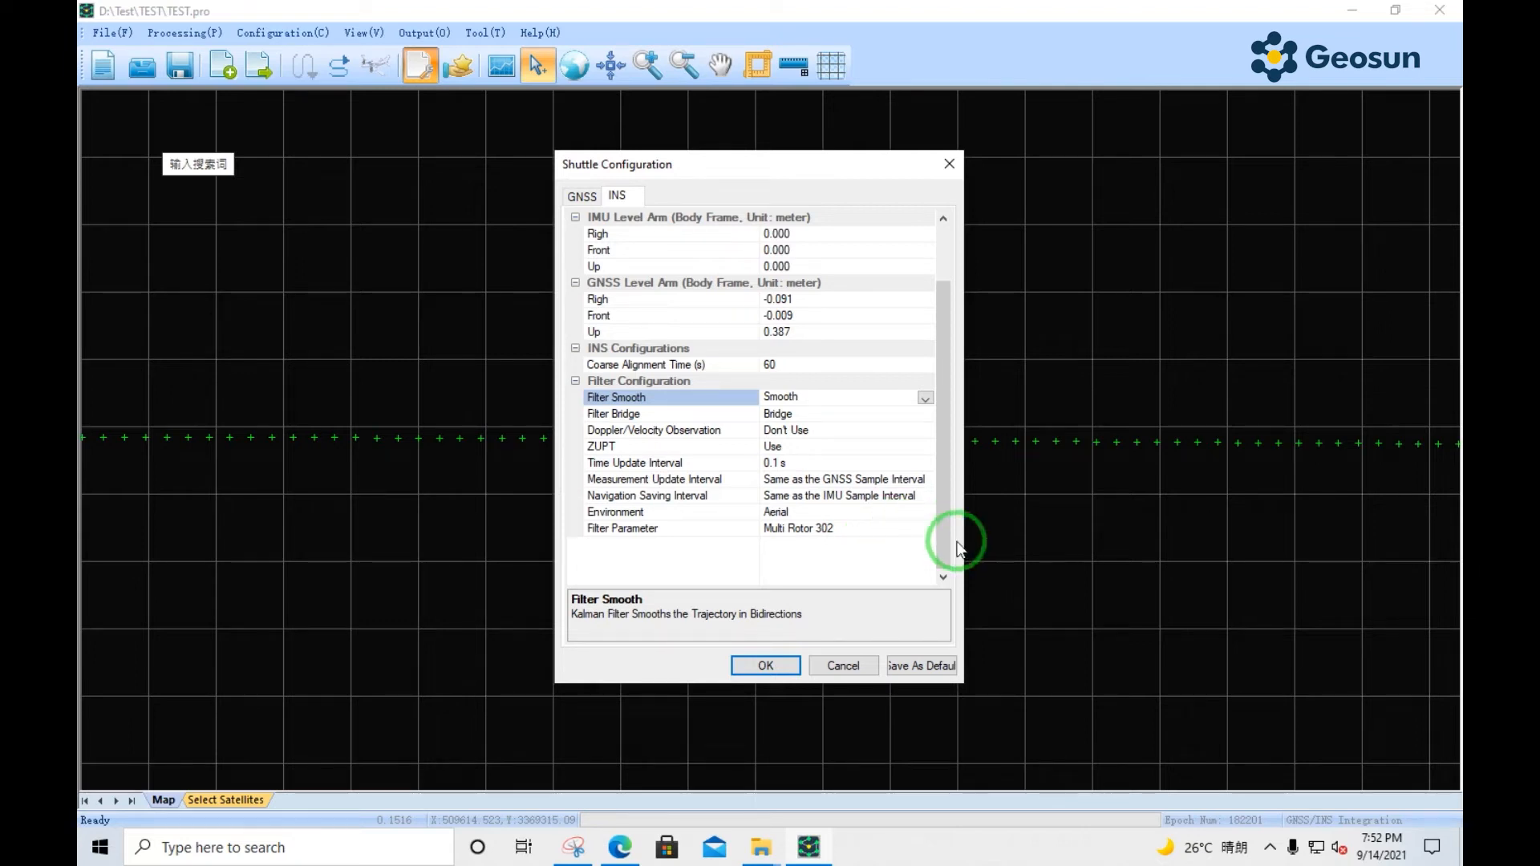
{"action": "left_click", "coordinate": [929, 531]}
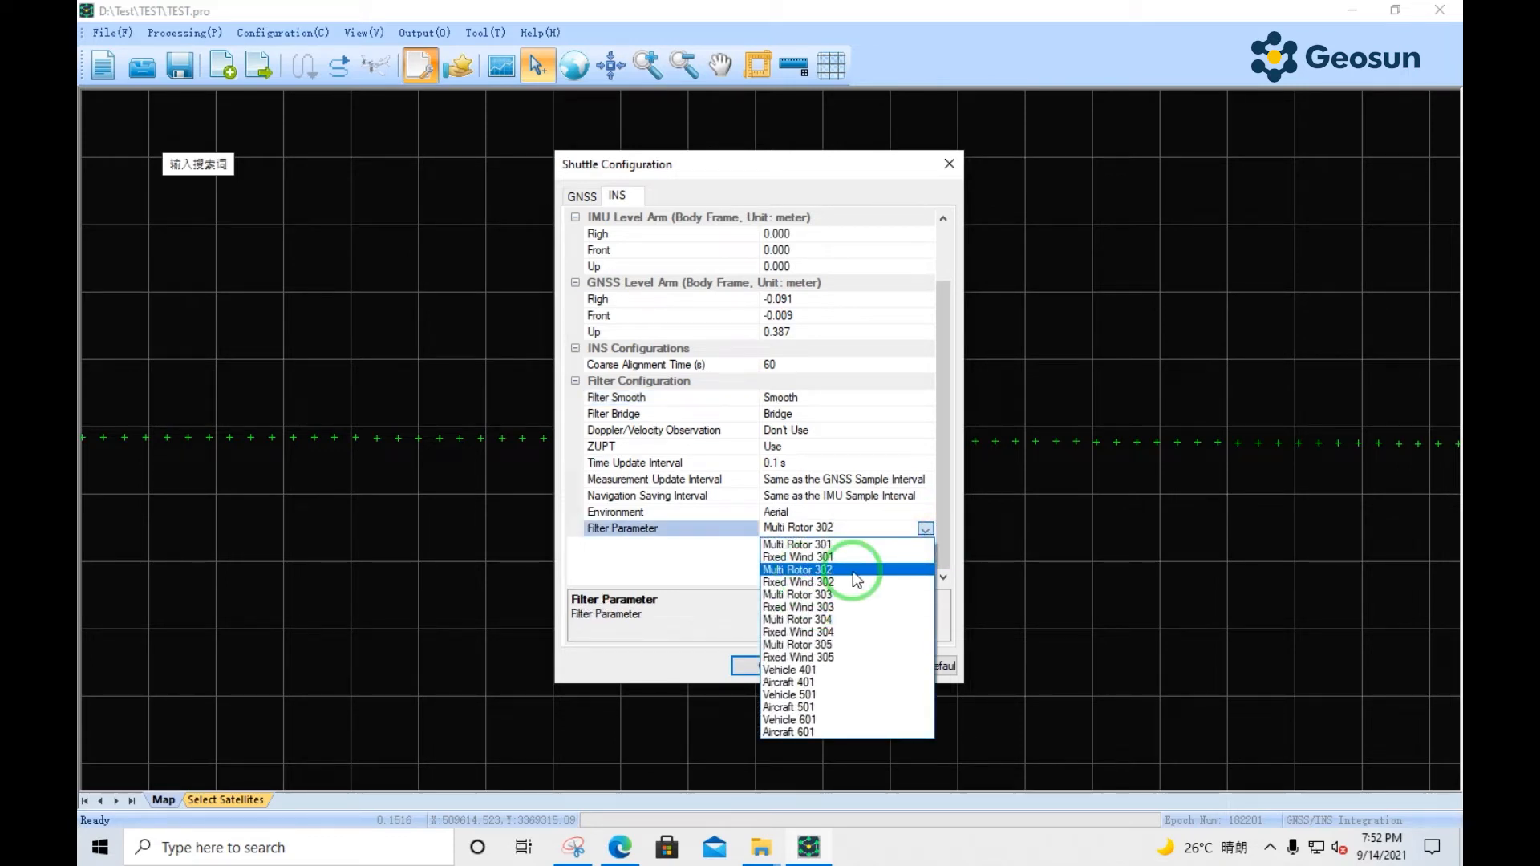
{"action": "left_click", "coordinate": [667, 571]}
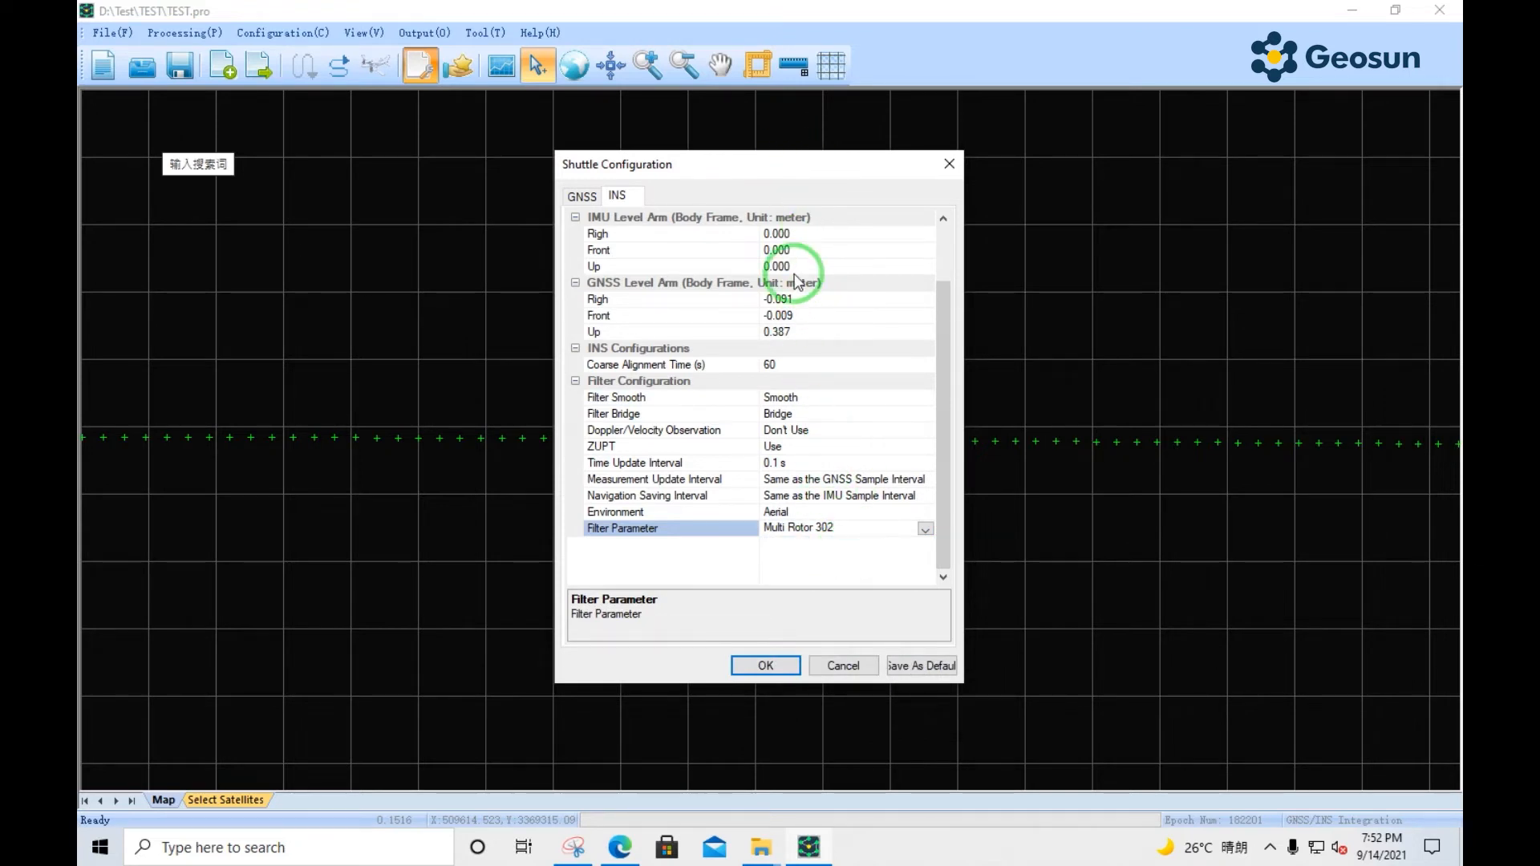
- Review the GNSS and INS settings once more, and switch to the File Explorer window showing the POS folder
{"action": "left_click", "coordinate": [582, 197]}
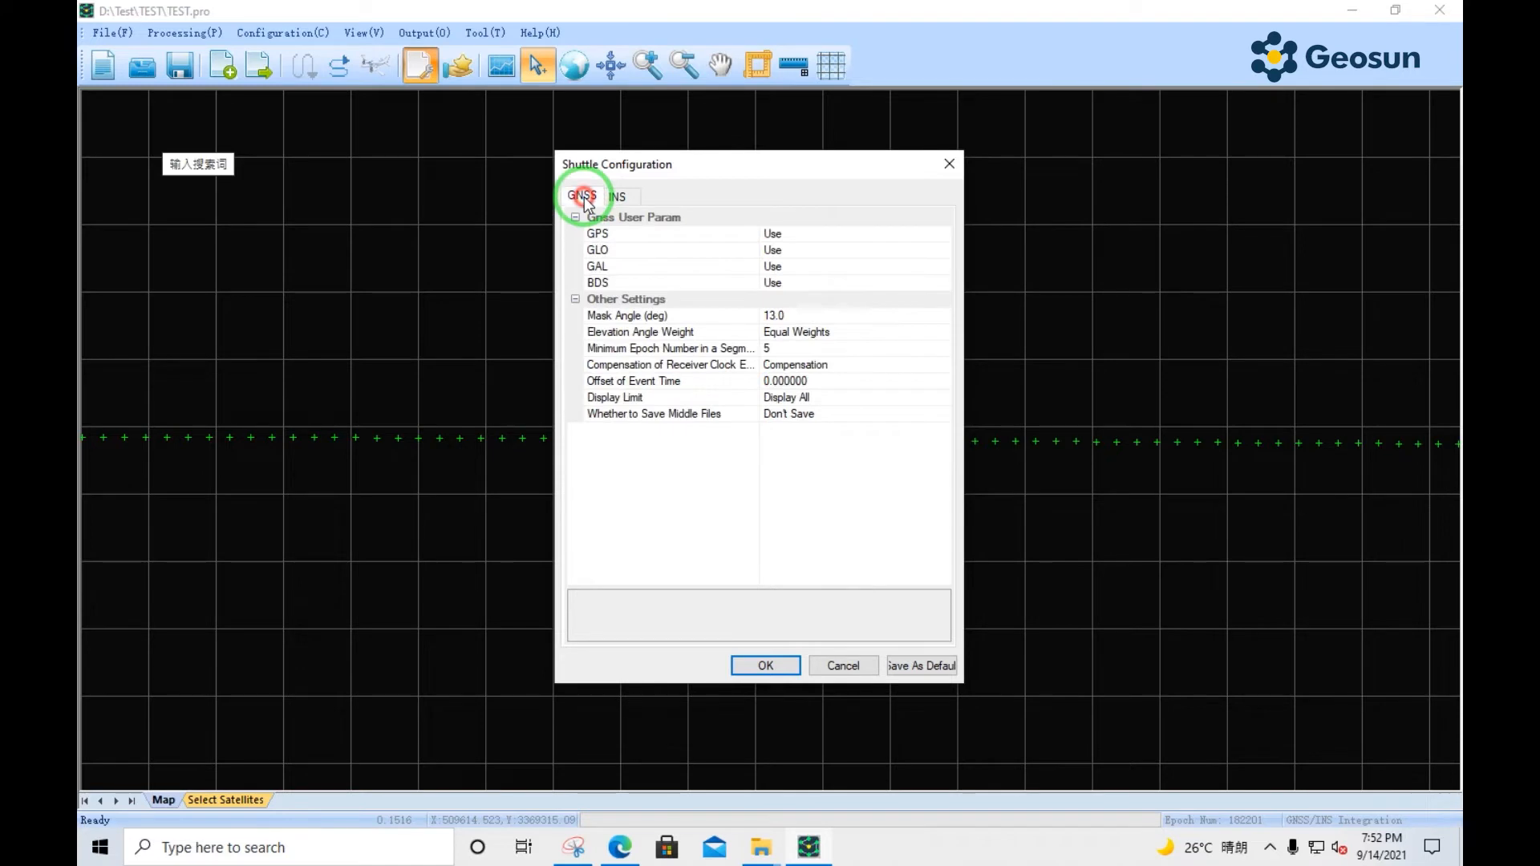
{"action": "left_click", "coordinate": [628, 197]}
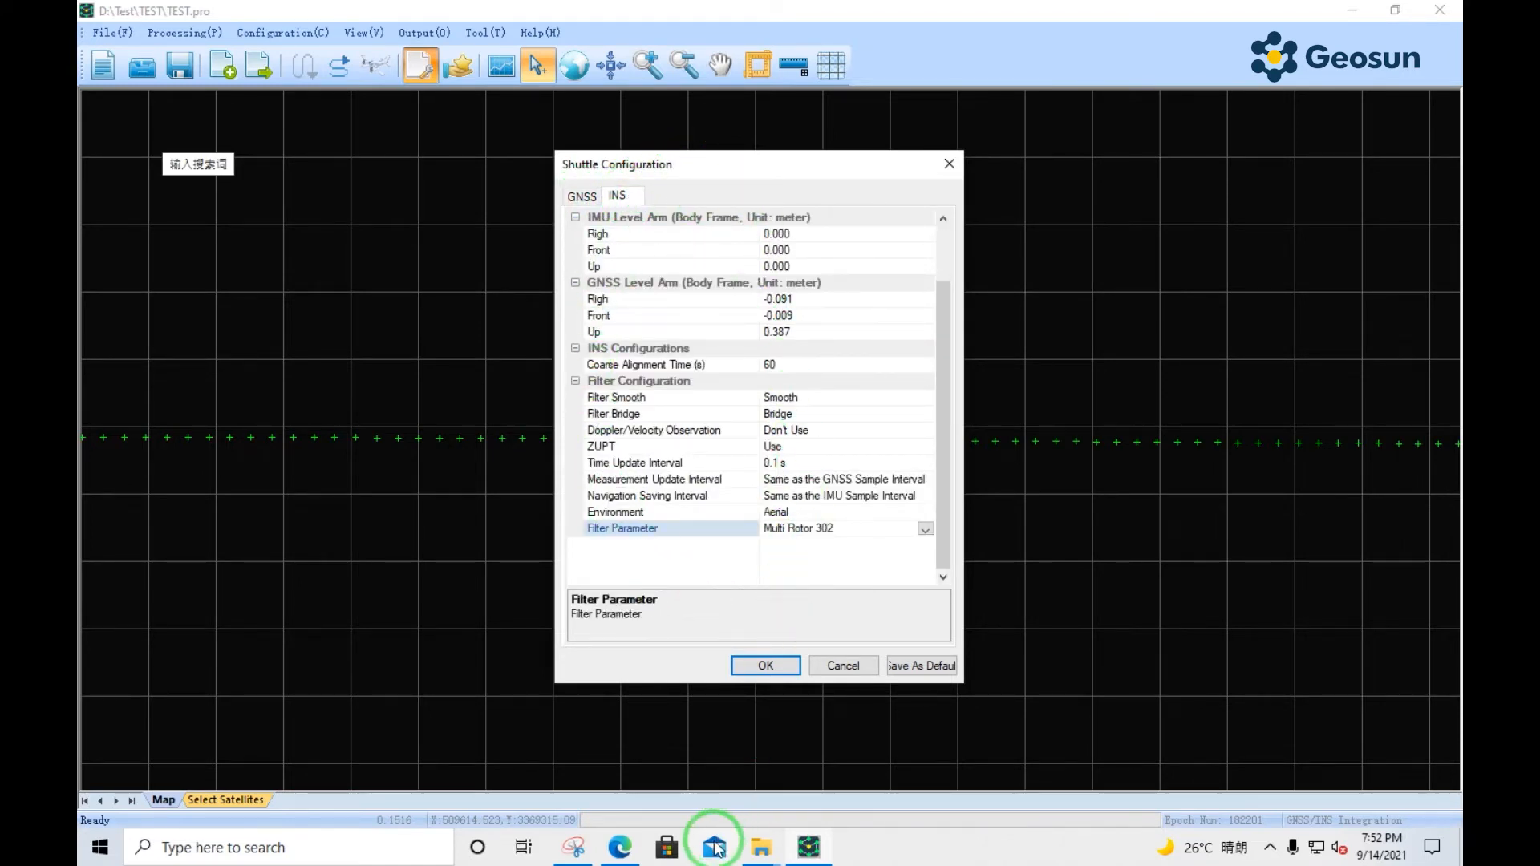
{"action": "mouse_move", "coordinate": [757, 851]}
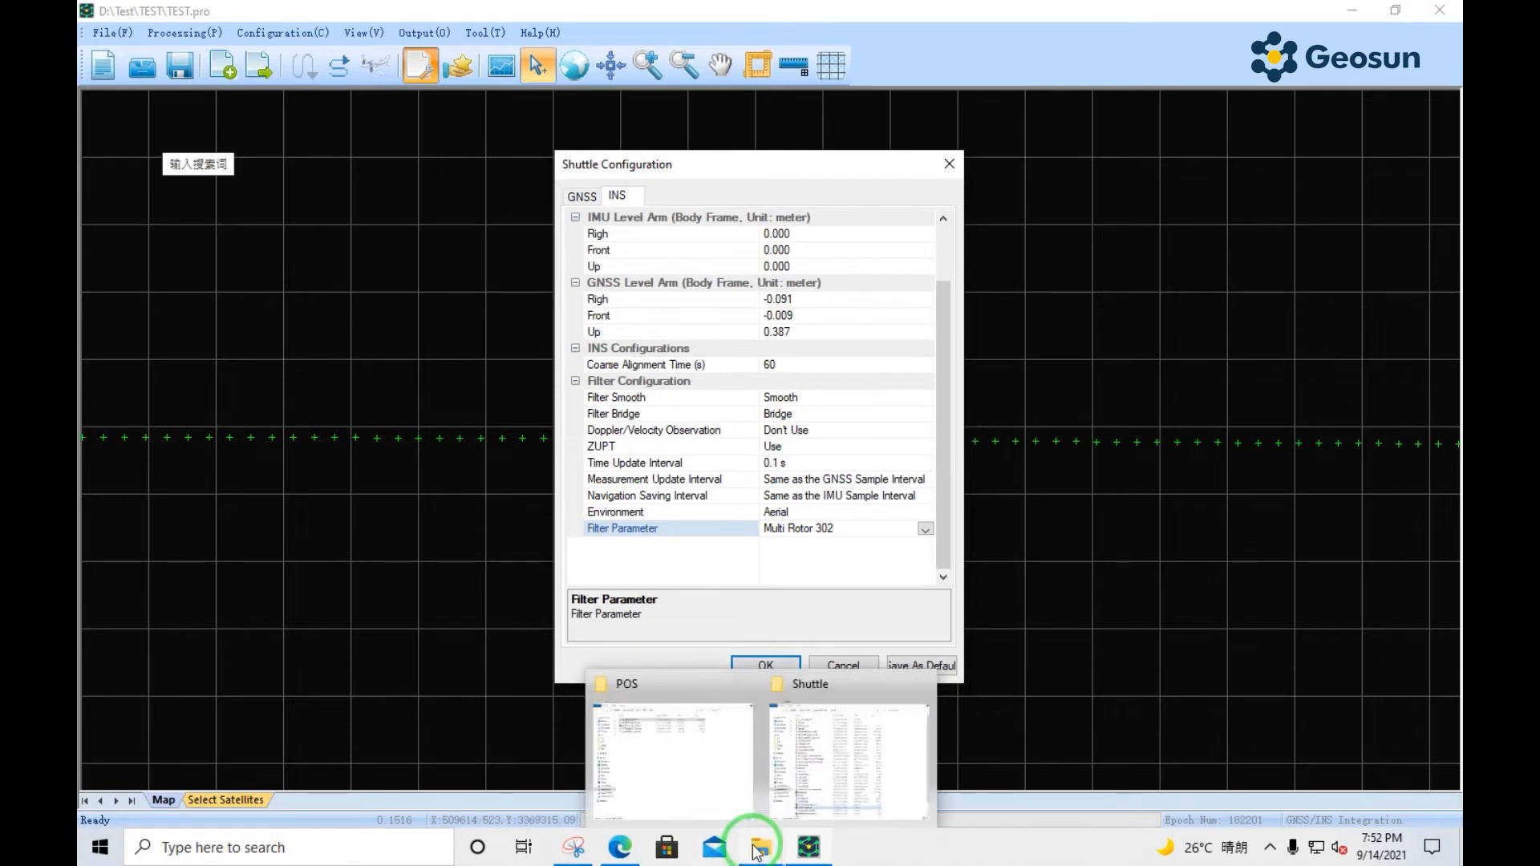
{"action": "left_click", "coordinate": [680, 750]}
{"action": "left_click_drag", "start_coordinate": [776, 383], "coordinate": [835, 393]}
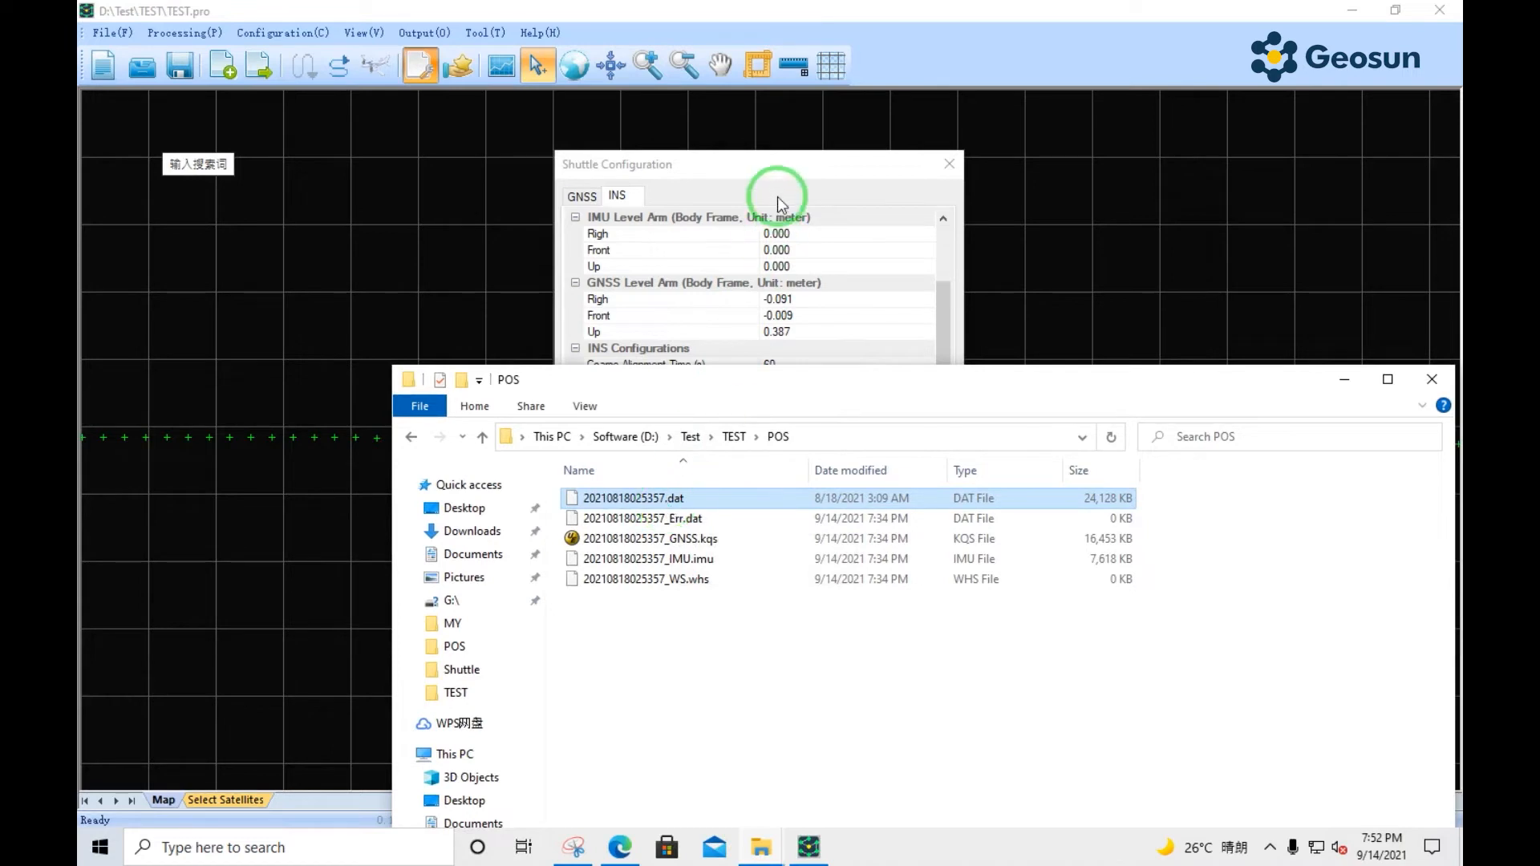
- Return to the Shuttle Configuration dialog, move it aside and close it without applying changes
{"action": "left_click", "coordinate": [789, 164]}
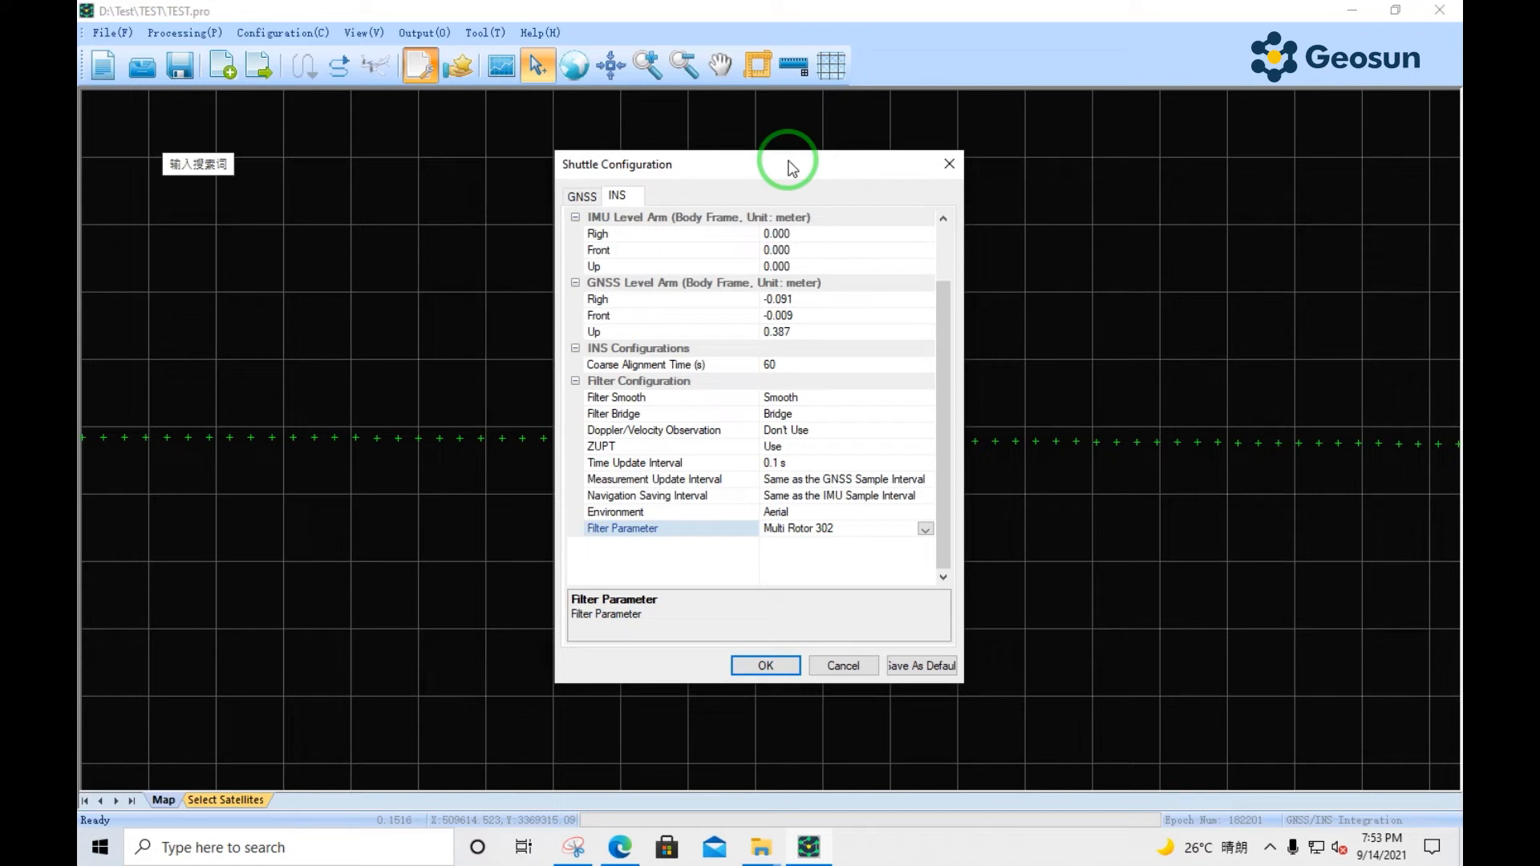
{"action": "left_click_drag", "start_coordinate": [788, 162], "coordinate": [1015, 154]}
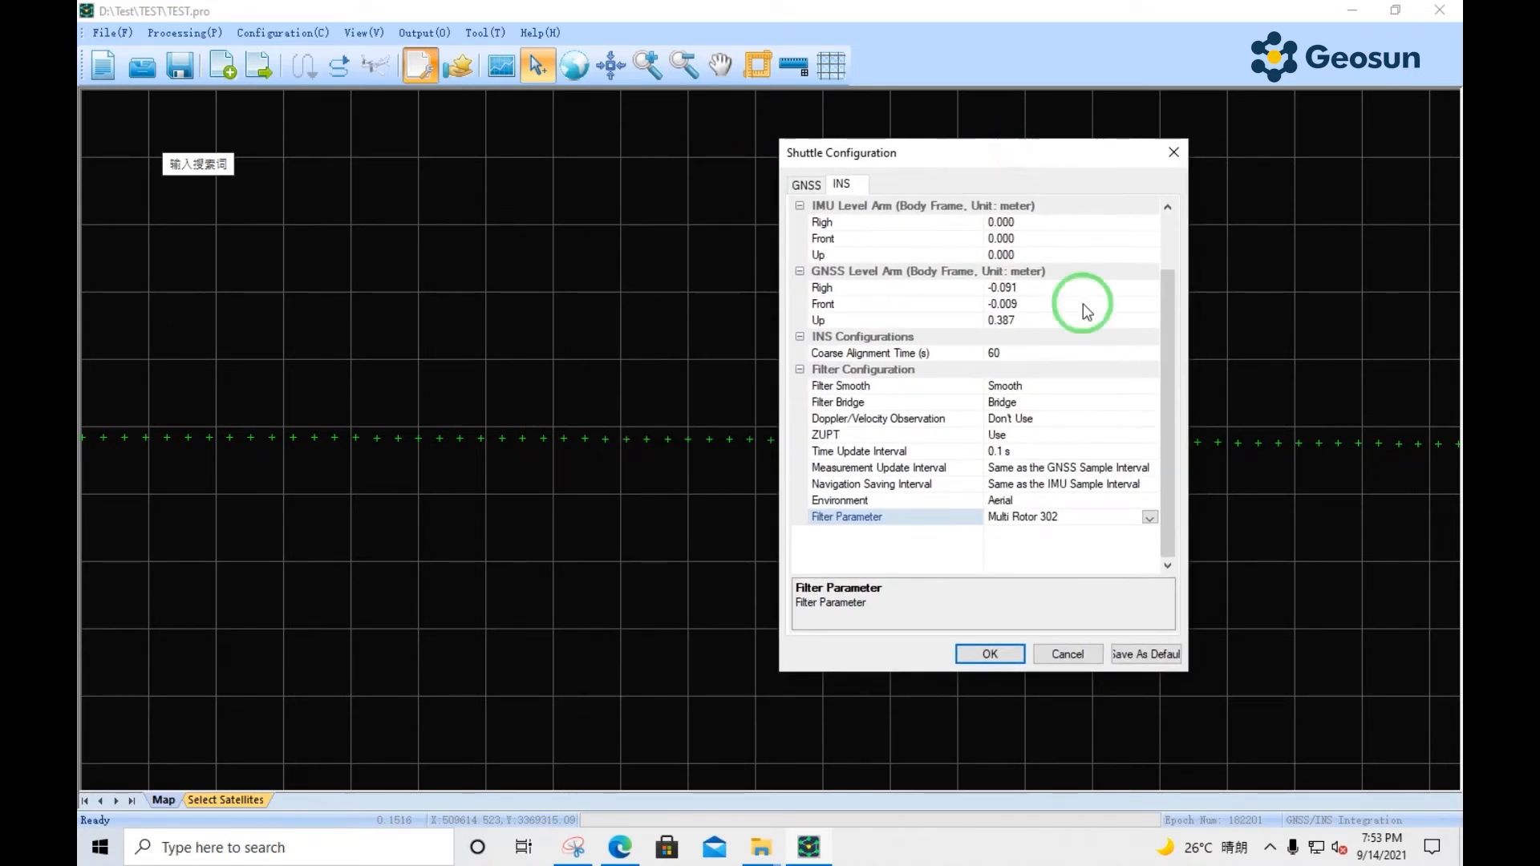
{"action": "left_click", "coordinate": [1070, 656]}
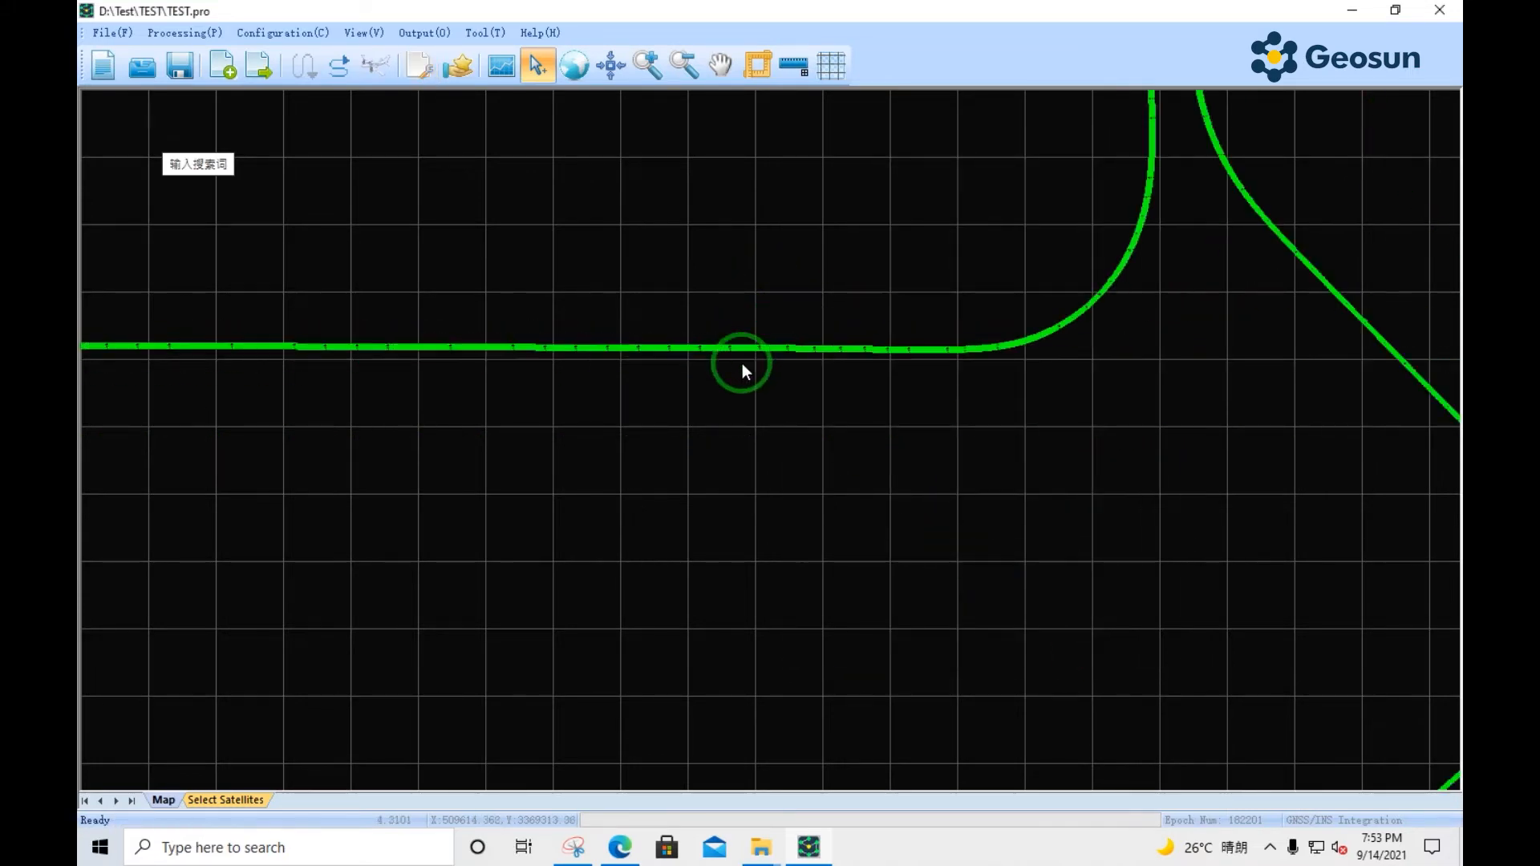
- Examine the complete flight trajectory on the map and the figure-eight loops beside the grid of flight lines
{"action": "scroll", "coordinate": [826, 385], "scroll_direction": "down", "scroll_amount": 10}
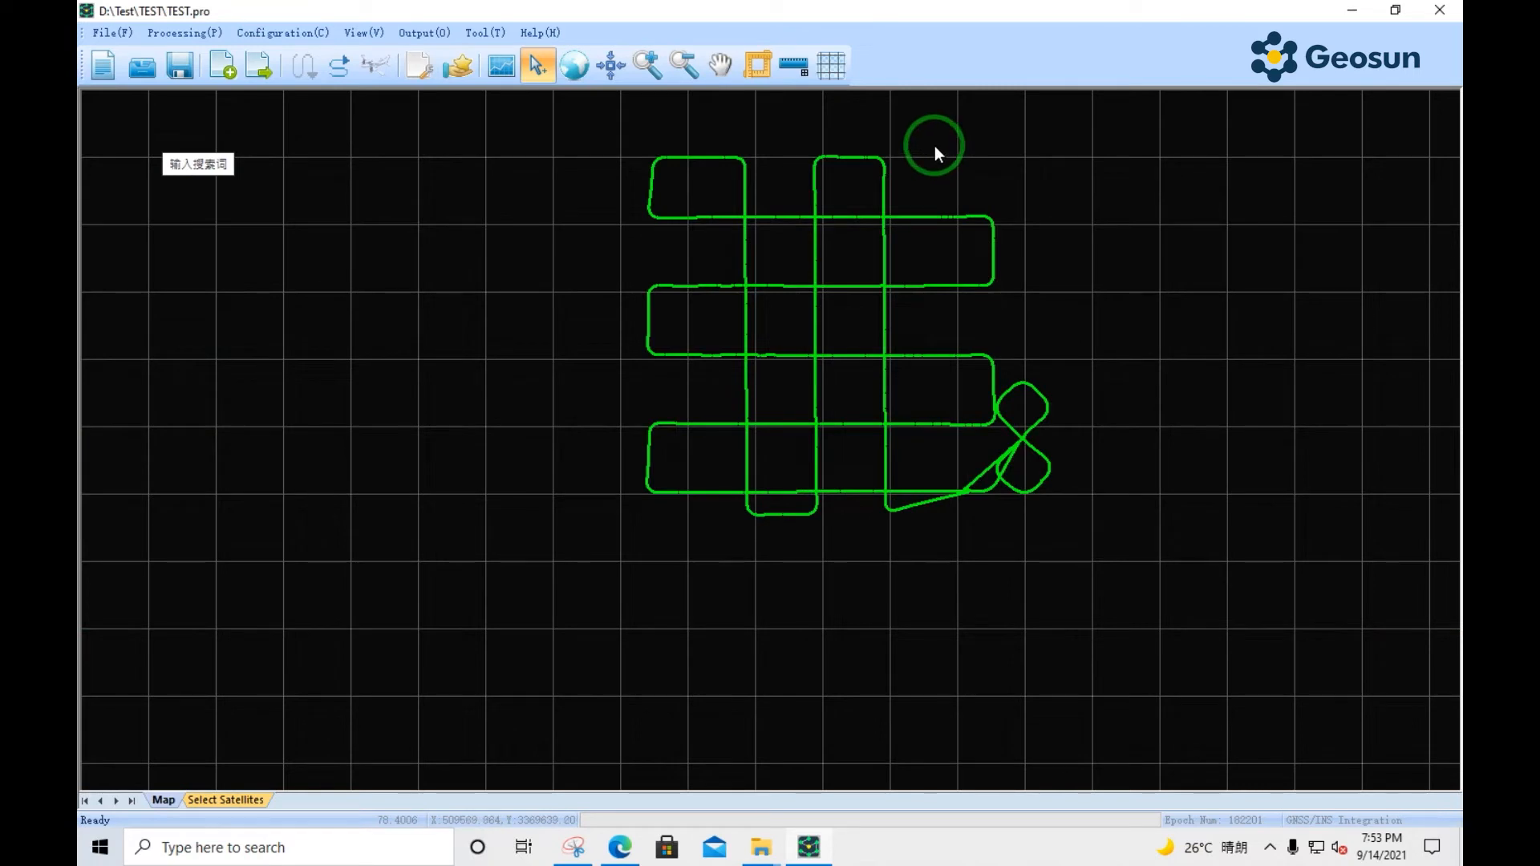
{"action": "scroll", "coordinate": [931, 144], "scroll_direction": "up", "scroll_amount": 1}
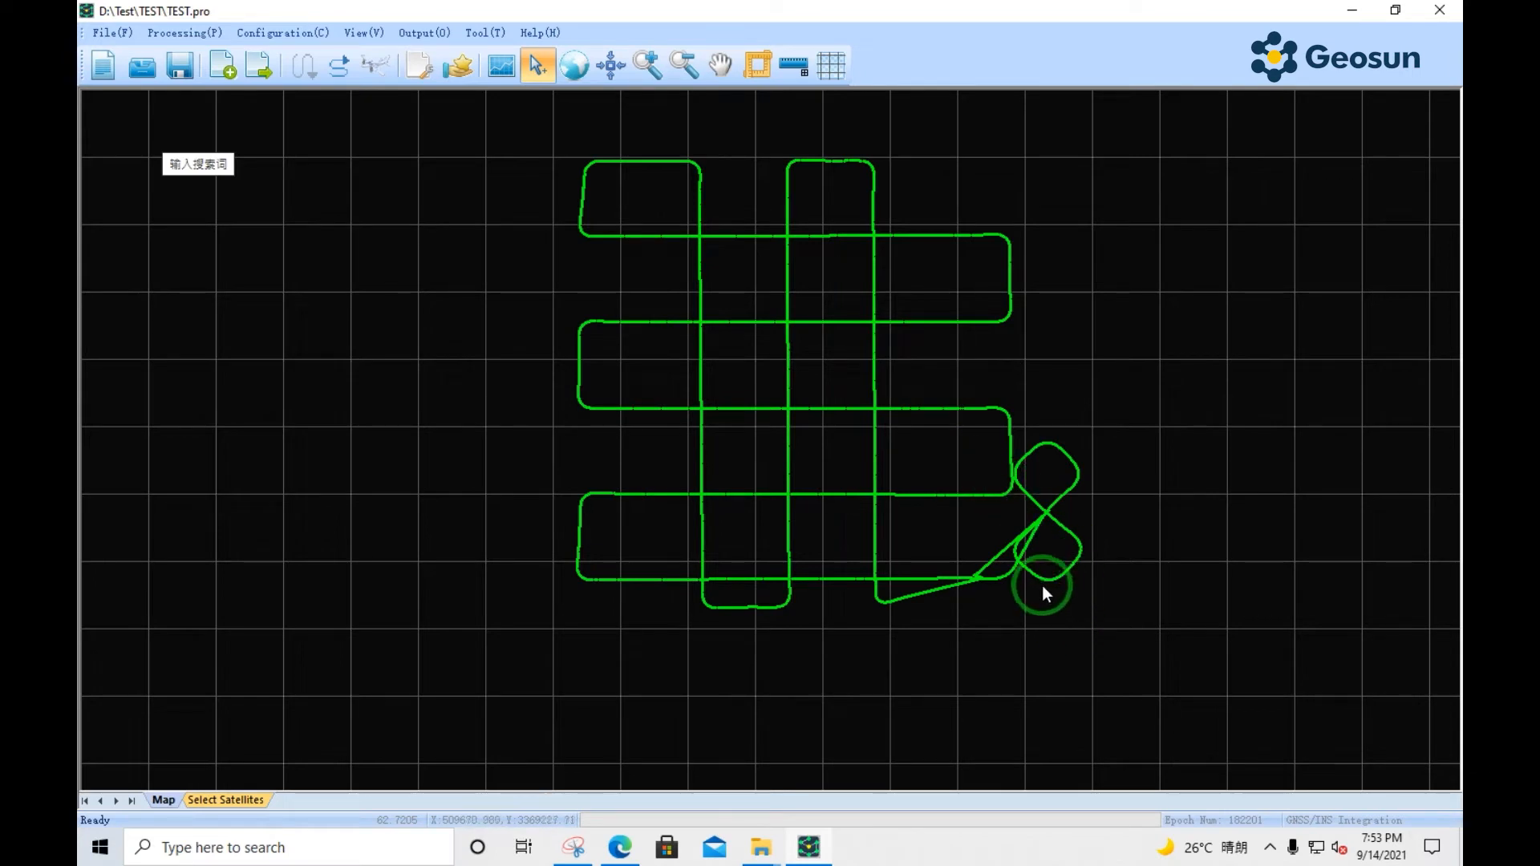
{"action": "scroll", "coordinate": [1041, 586], "scroll_direction": "up", "scroll_amount": 2}
{"action": "scroll", "coordinate": [1021, 545], "scroll_direction": "up", "scroll_amount": 1}
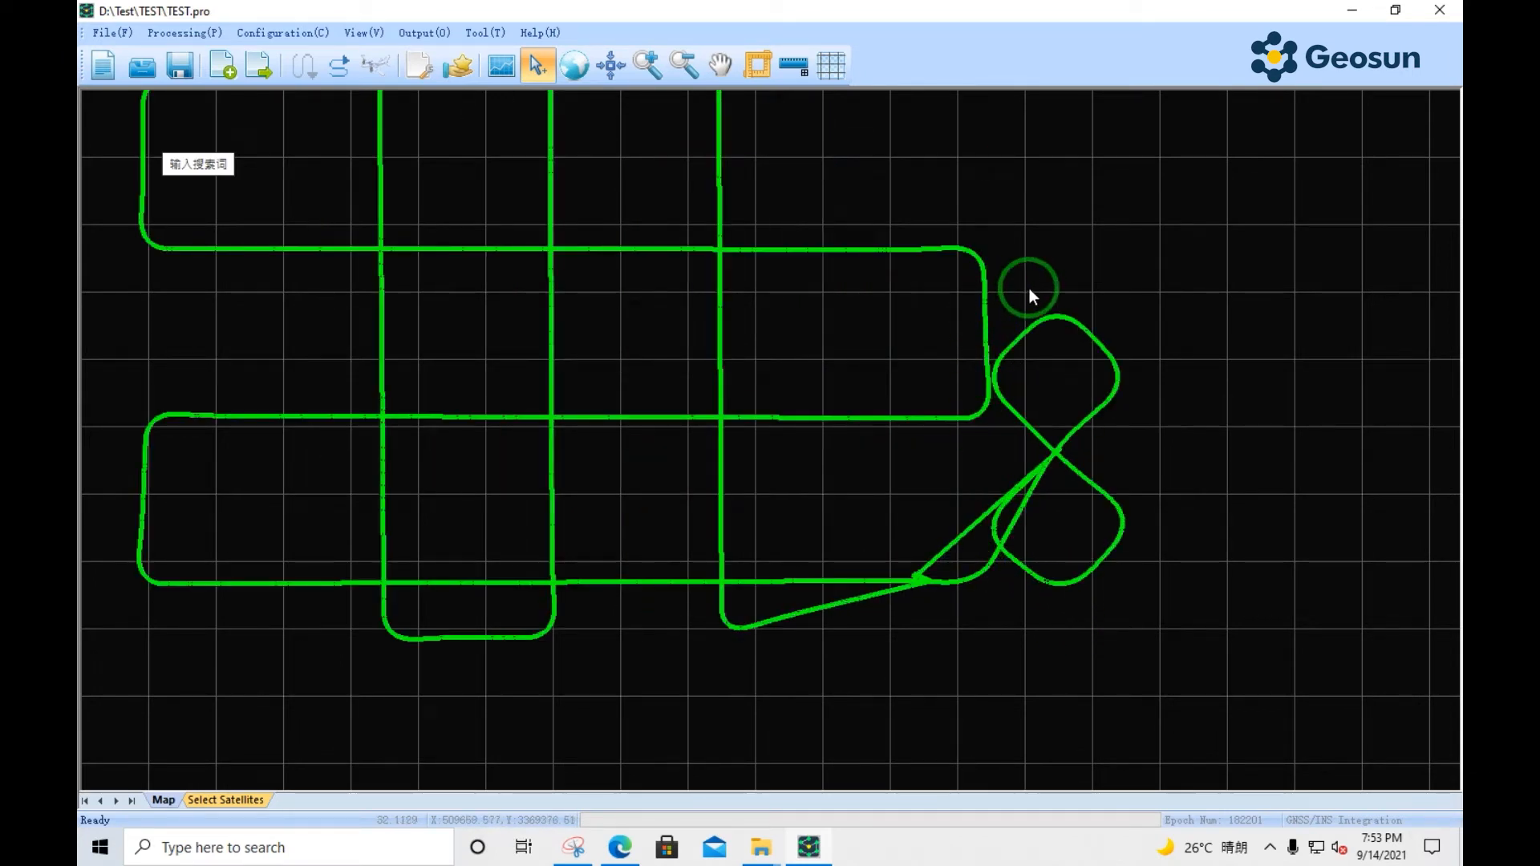
{"action": "scroll", "coordinate": [1000, 503], "scroll_direction": "up", "scroll_amount": 1}
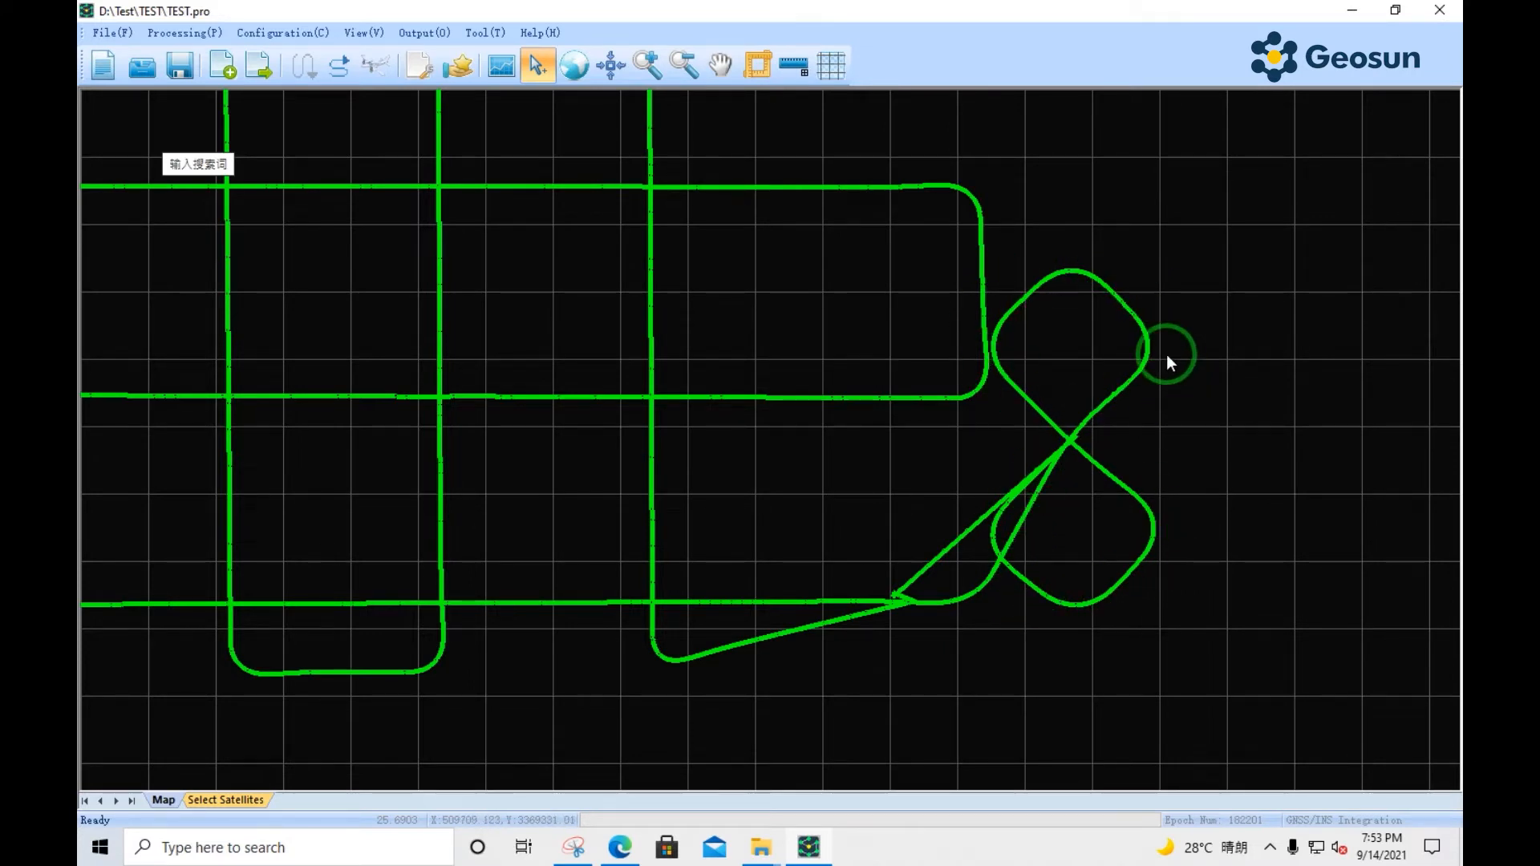
{"action": "scroll", "coordinate": [1149, 336], "scroll_direction": "up", "scroll_amount": 1}
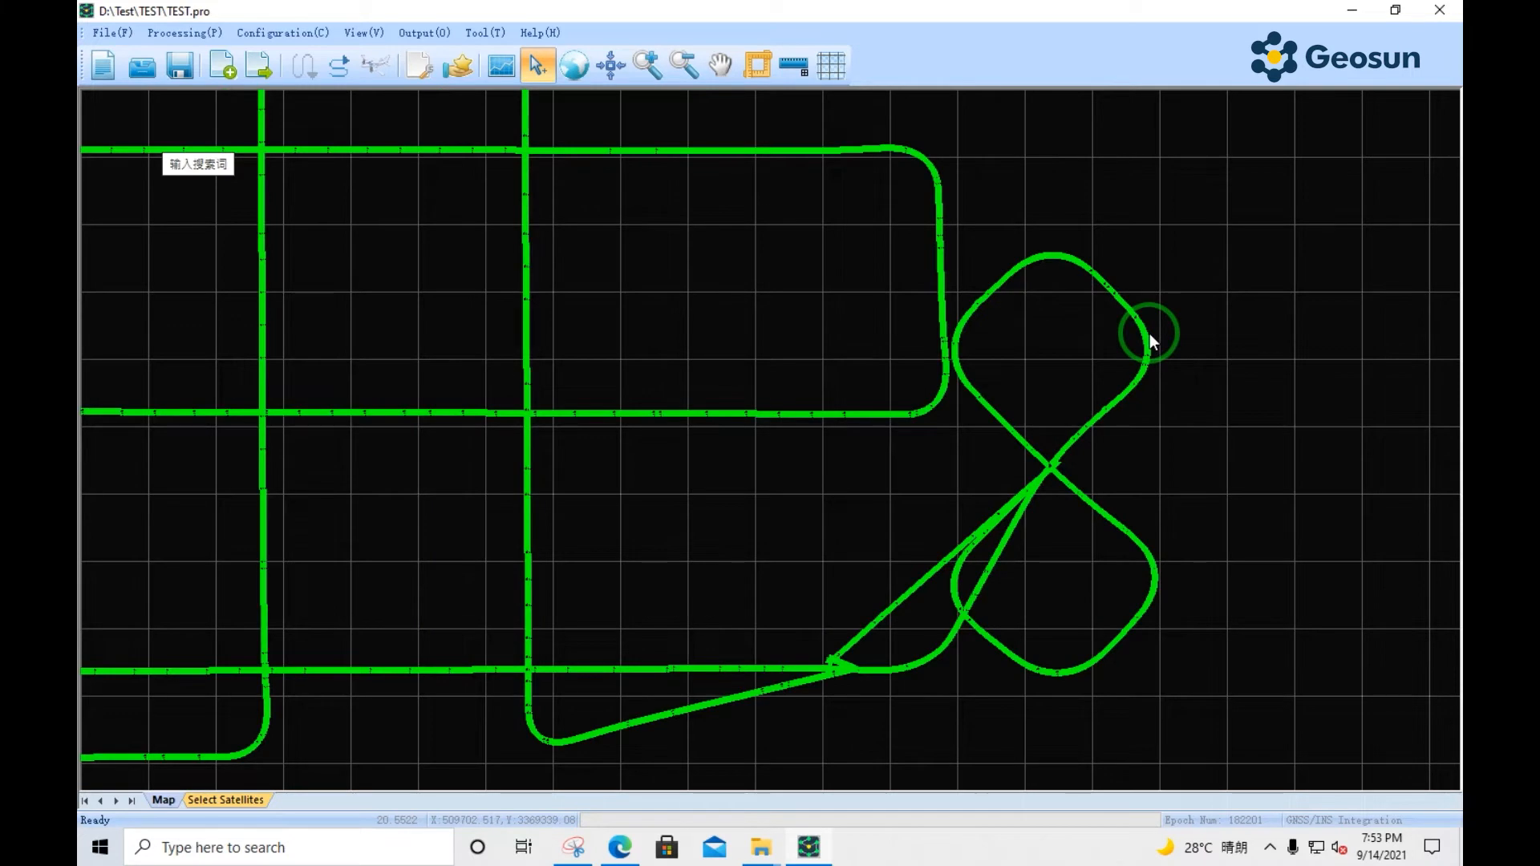
{"action": "scroll", "coordinate": [1150, 337], "scroll_direction": "down", "scroll_amount": 1}
{"action": "scroll", "coordinate": [1276, 522], "scroll_direction": "down", "scroll_amount": 1}
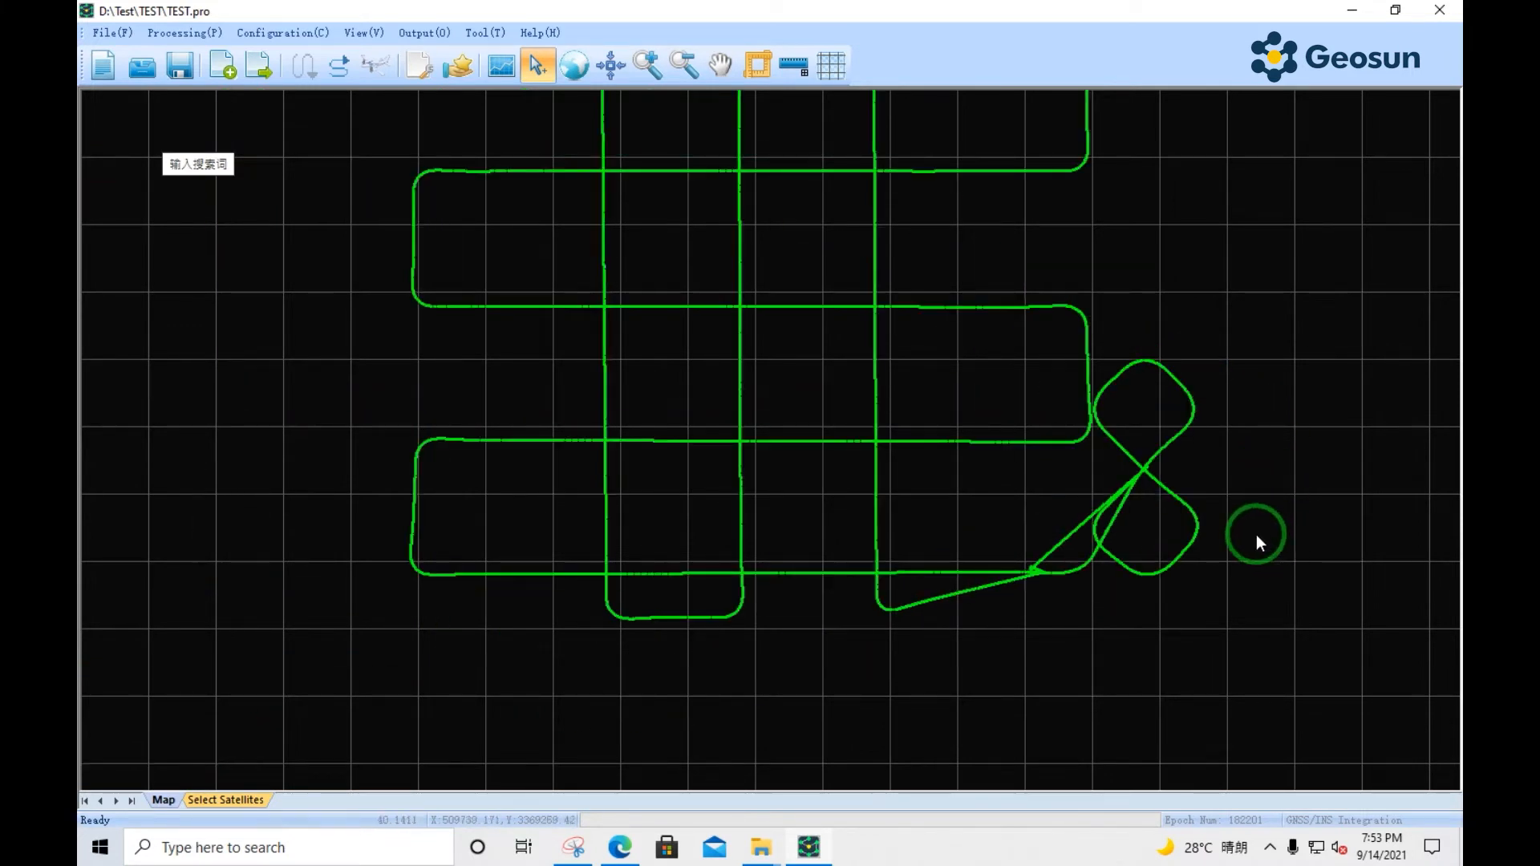
{"action": "scroll", "coordinate": [1069, 637], "scroll_direction": "down", "scroll_amount": 1}
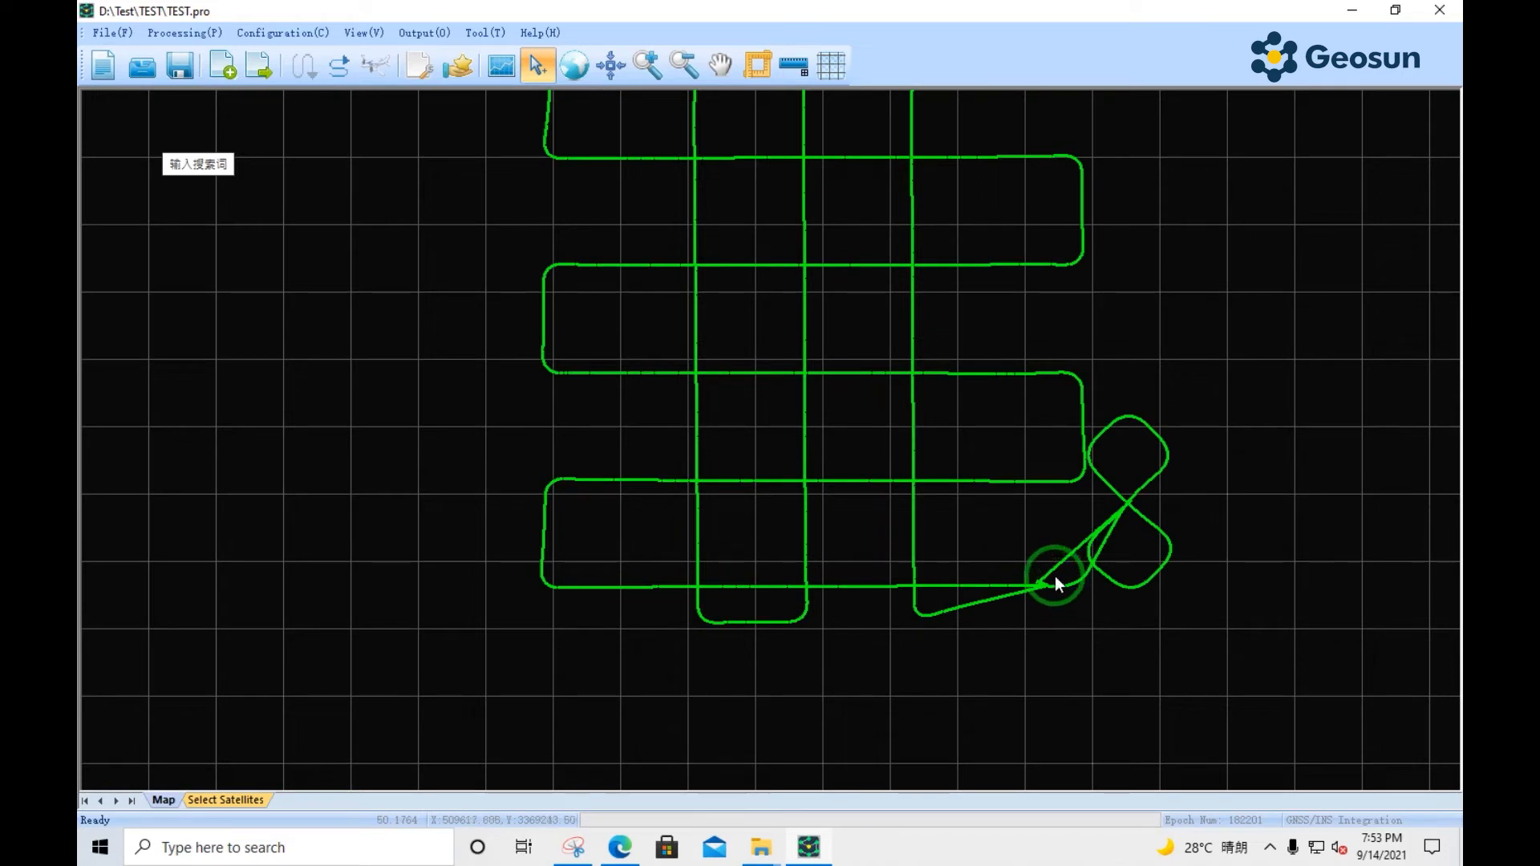
- Inspect the individual trajectory points along the outer curve of the upper figure-eight loop at close range
{"action": "scroll", "coordinate": [1055, 575], "scroll_direction": "up", "scroll_amount": 1}
{"action": "scroll", "coordinate": [1056, 575], "scroll_direction": "up", "scroll_amount": 1}
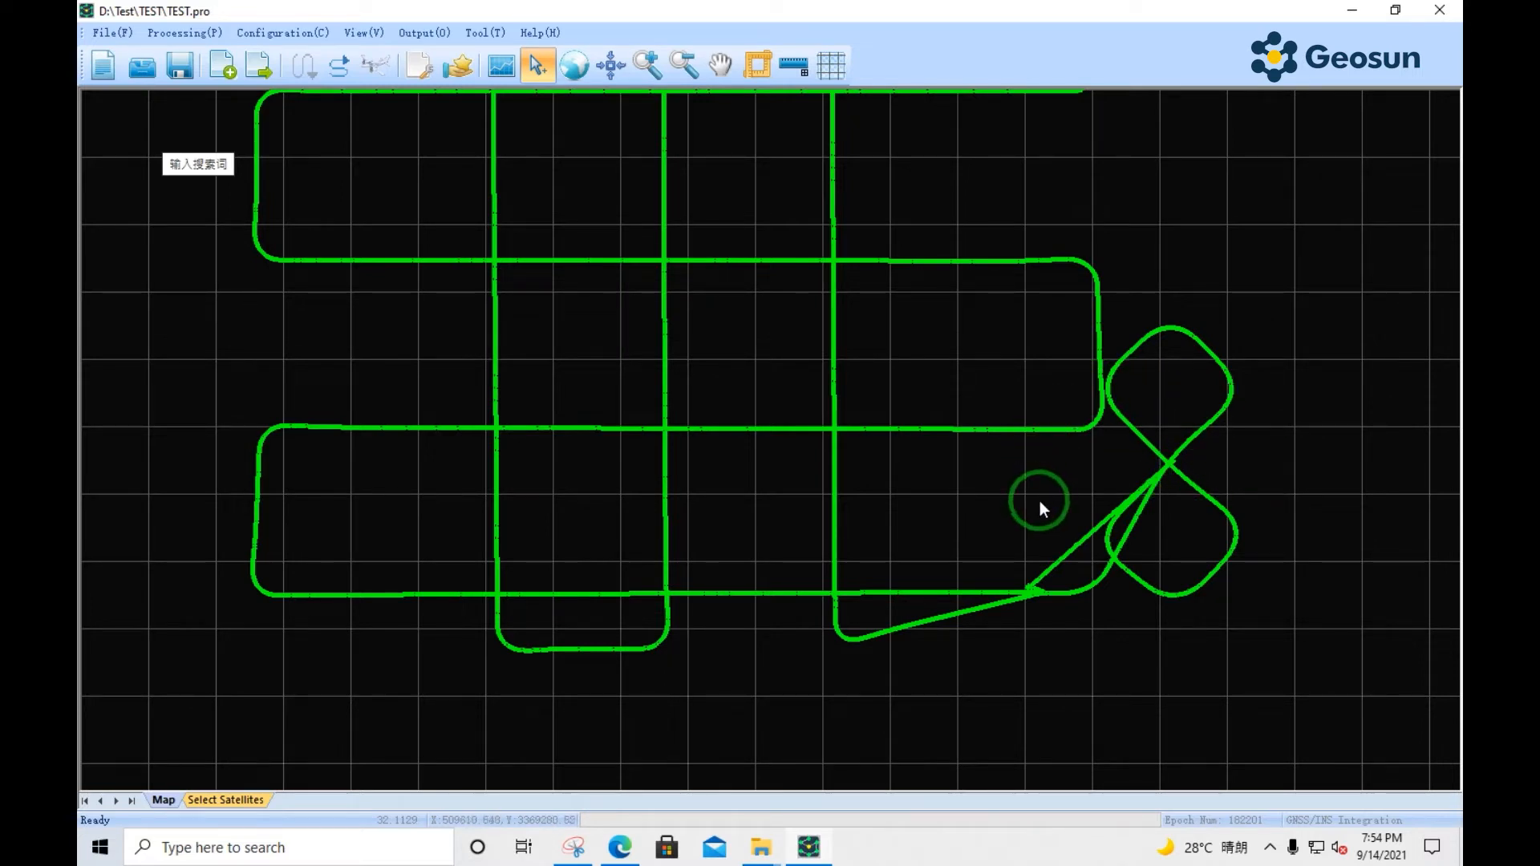
{"action": "scroll", "coordinate": [1228, 393], "scroll_direction": "up", "scroll_amount": 3}
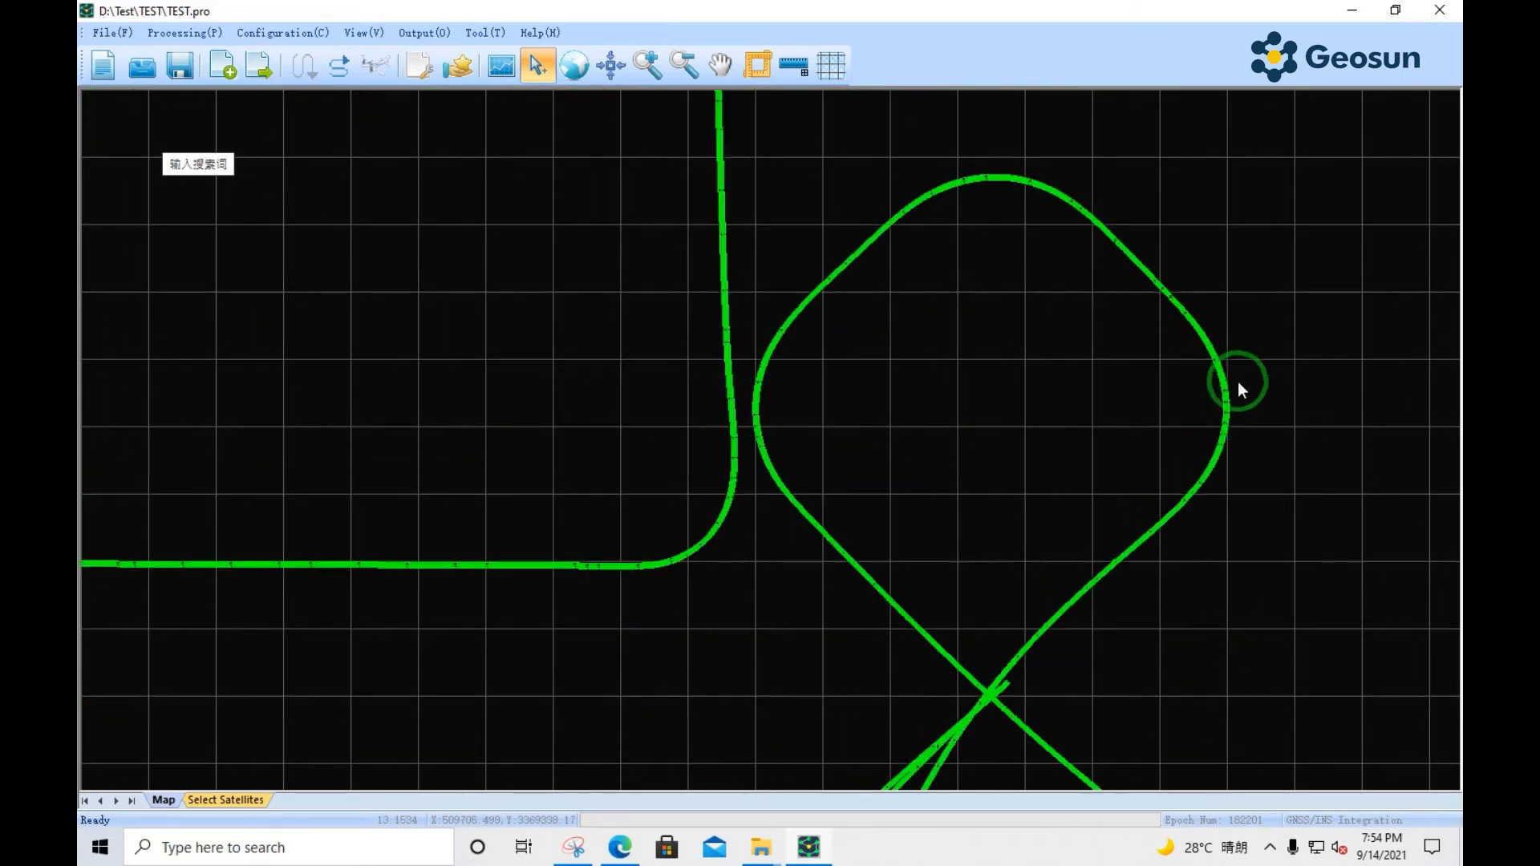
{"action": "scroll", "coordinate": [1239, 382], "scroll_direction": "up", "scroll_amount": 5}
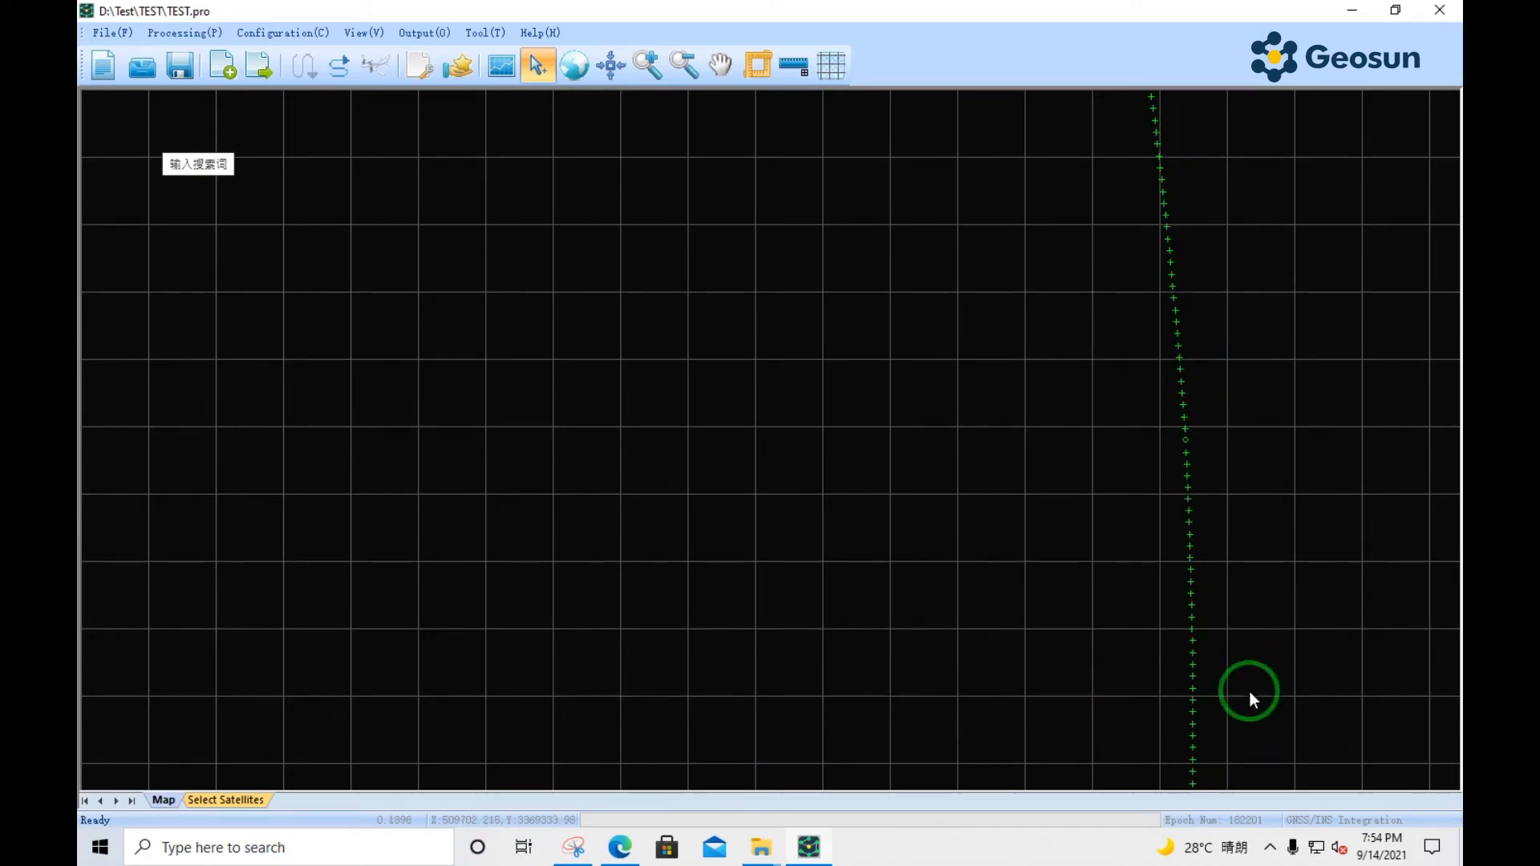
{"action": "scroll", "coordinate": [1250, 691], "scroll_direction": "down", "scroll_amount": 3}
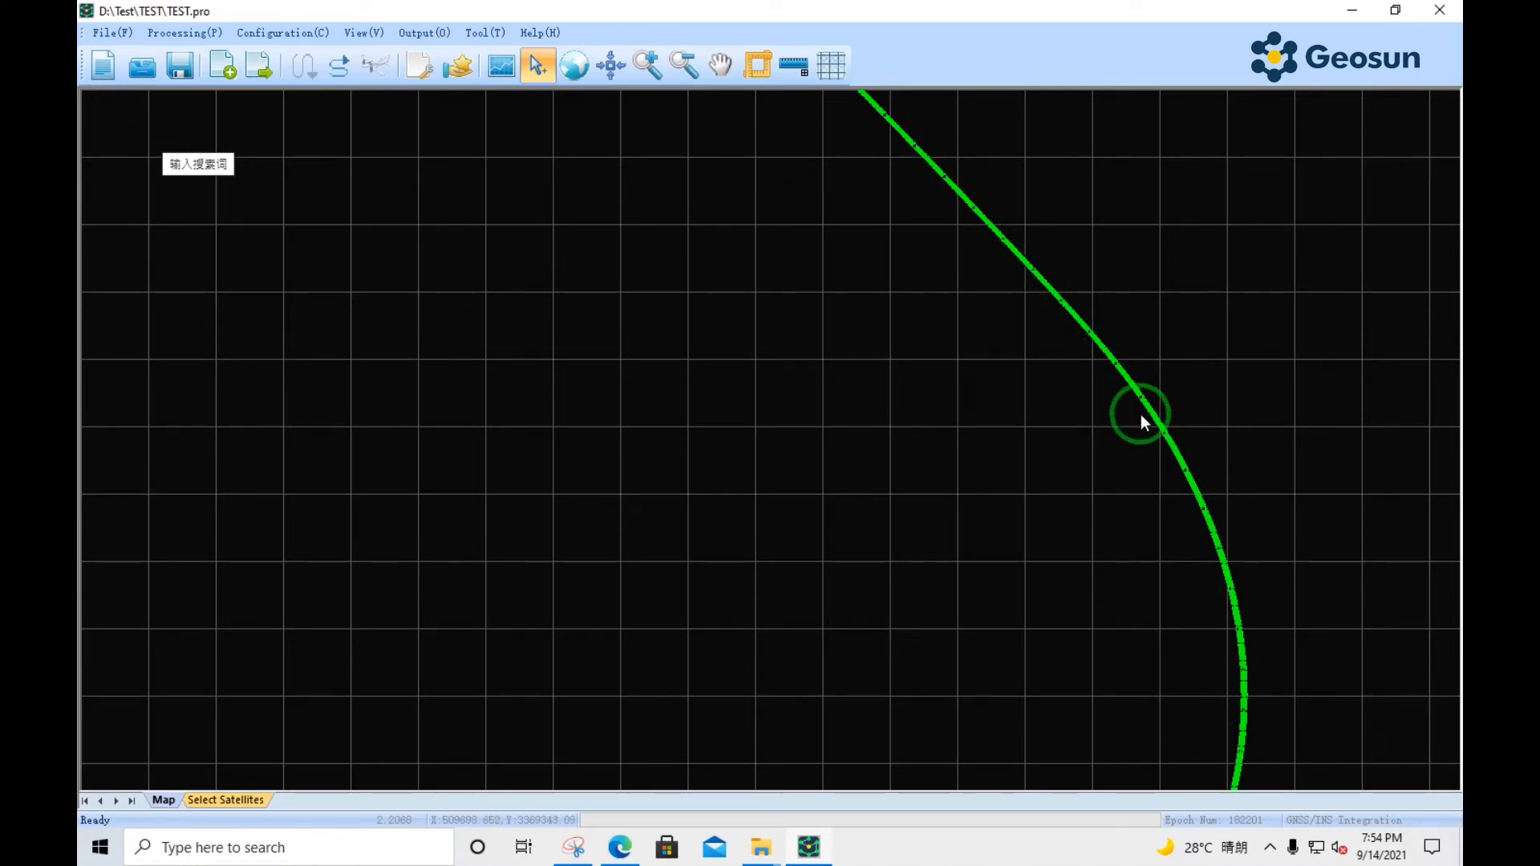
- Examine the individual trajectory points on the upper figure-eight loop, and the overall layout of the flight lines on the map
{"action": "scroll", "coordinate": [1173, 395], "scroll_direction": "up", "scroll_amount": 2}
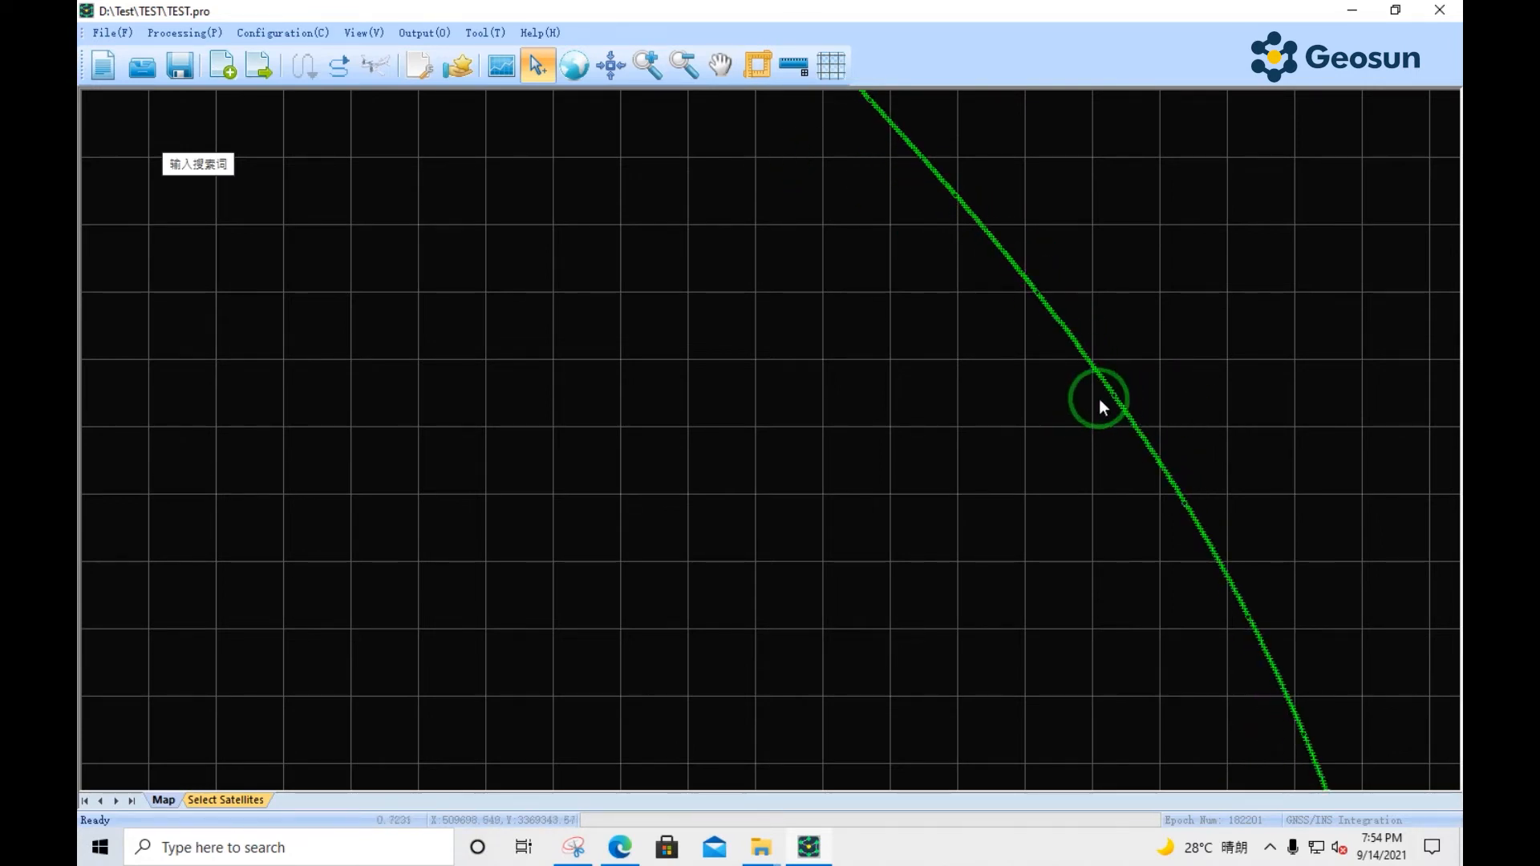
{"action": "scroll", "coordinate": [1129, 398], "scroll_direction": "up", "scroll_amount": 5}
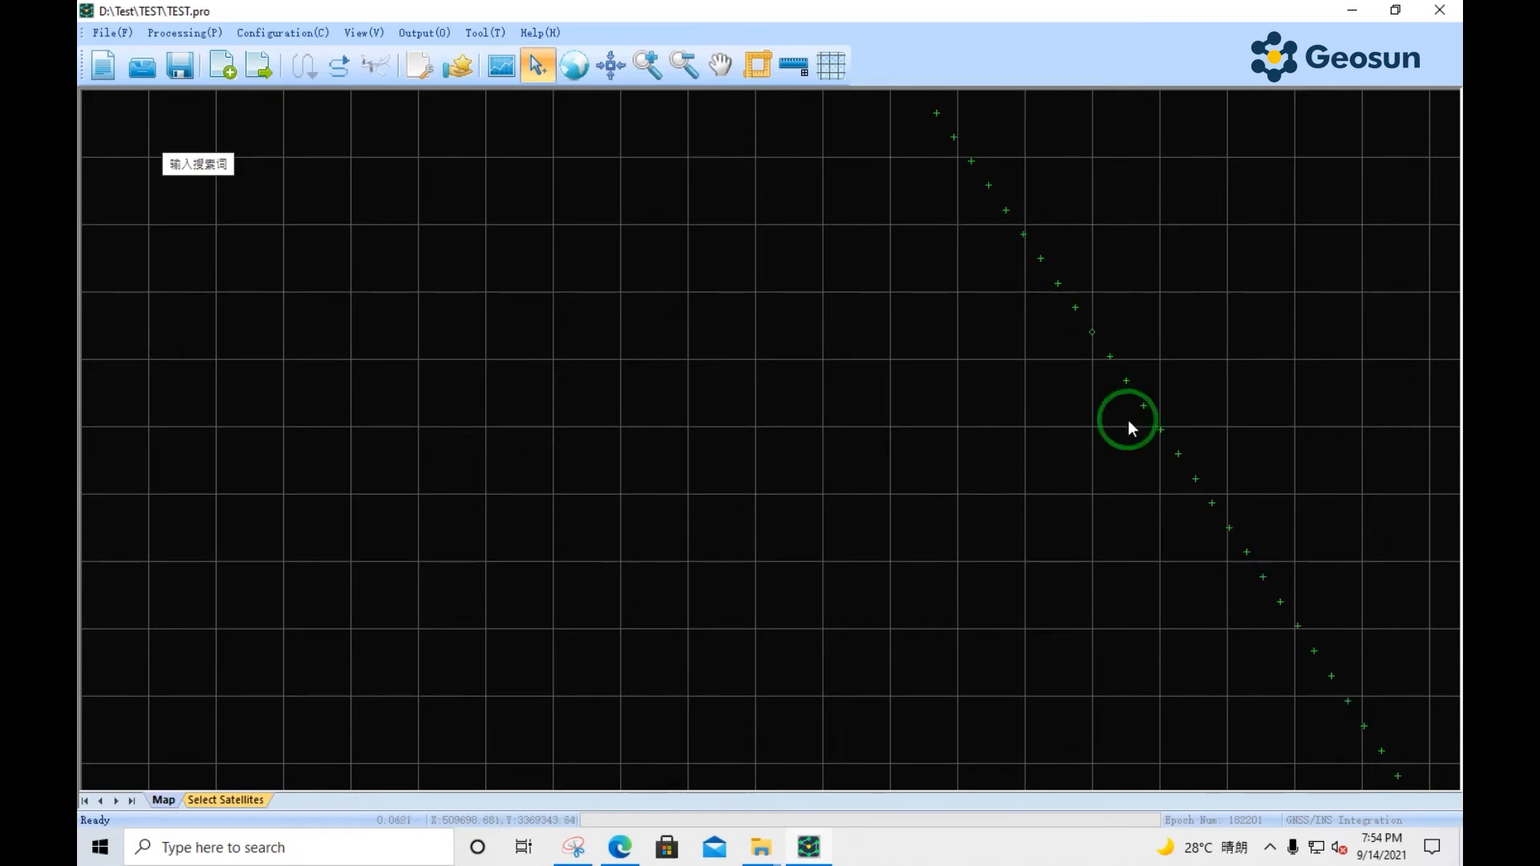
{"action": "scroll", "coordinate": [1284, 624], "scroll_direction": "down", "scroll_amount": 8}
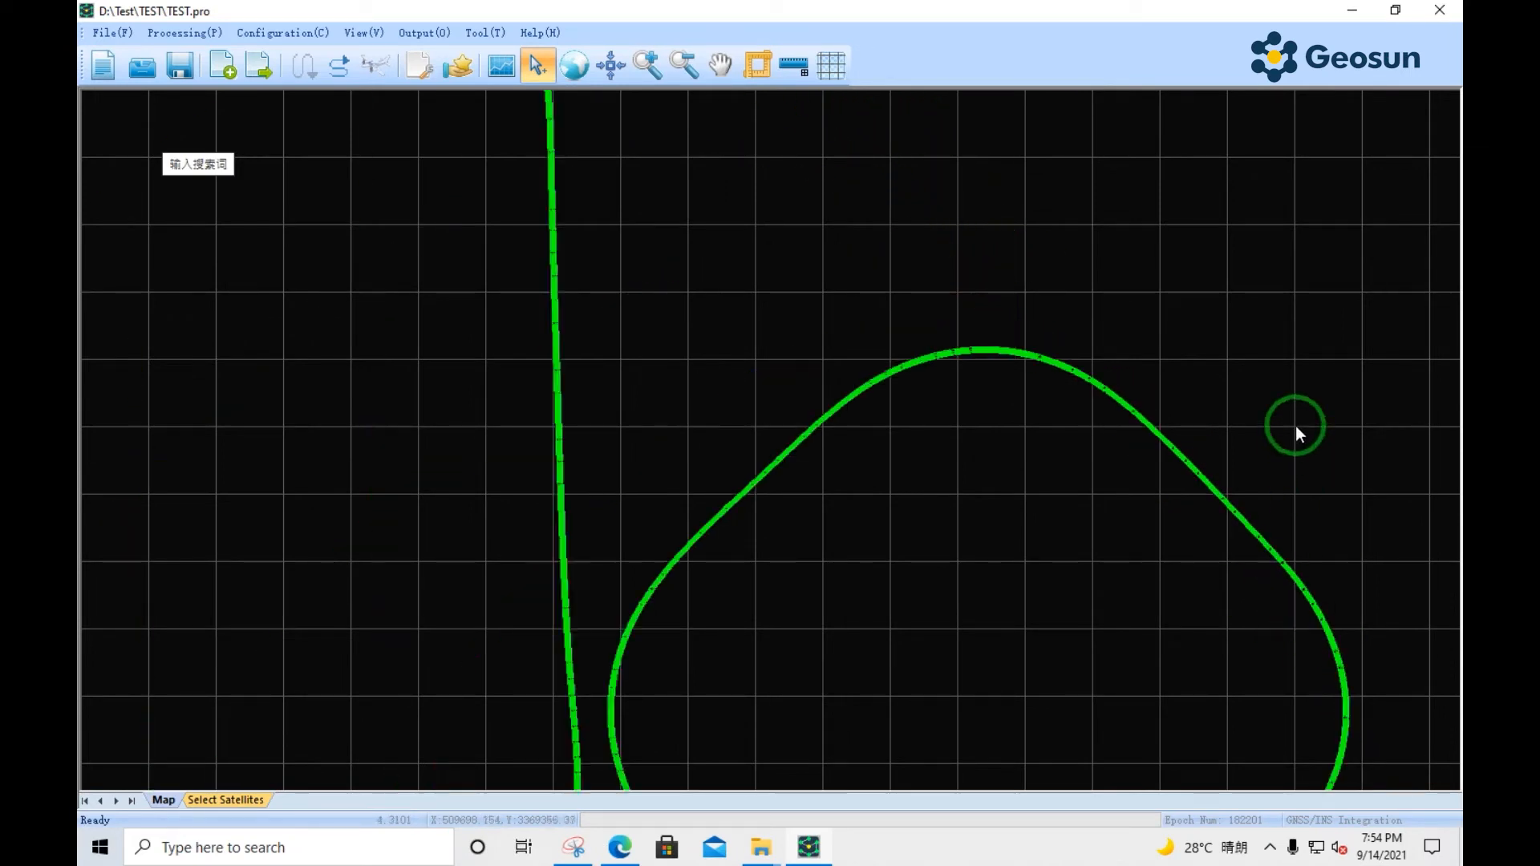
{"action": "scroll", "coordinate": [1282, 406], "scroll_direction": "down", "scroll_amount": 5}
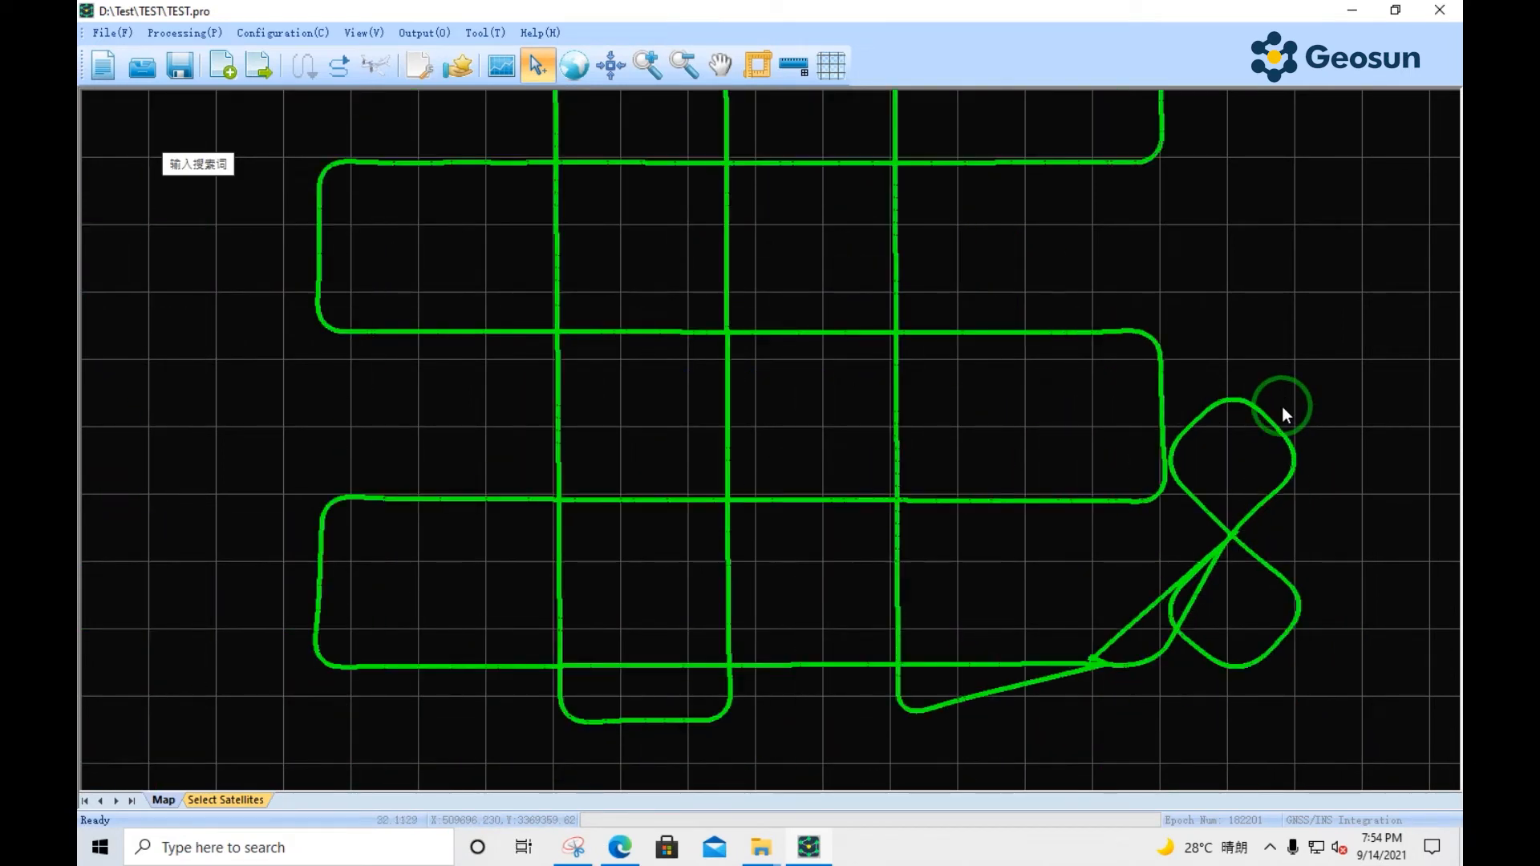
{"action": "scroll", "coordinate": [1282, 406], "scroll_direction": "down", "scroll_amount": 1}
{"action": "scroll", "coordinate": [667, 456], "scroll_direction": "down", "scroll_amount": 2}
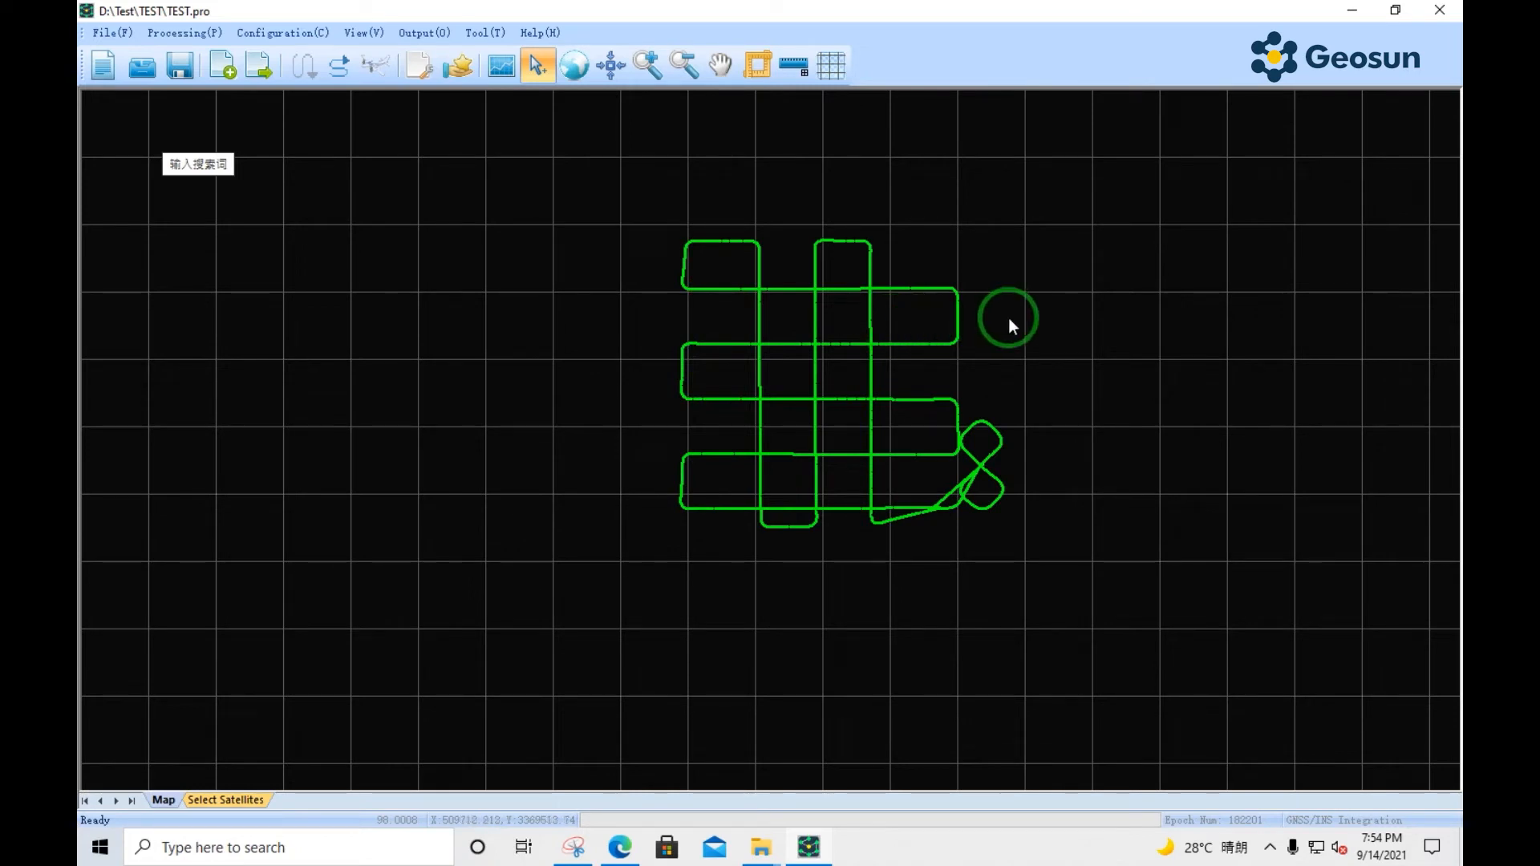
{"action": "scroll", "coordinate": [1004, 306], "scroll_direction": "up", "scroll_amount": 2}
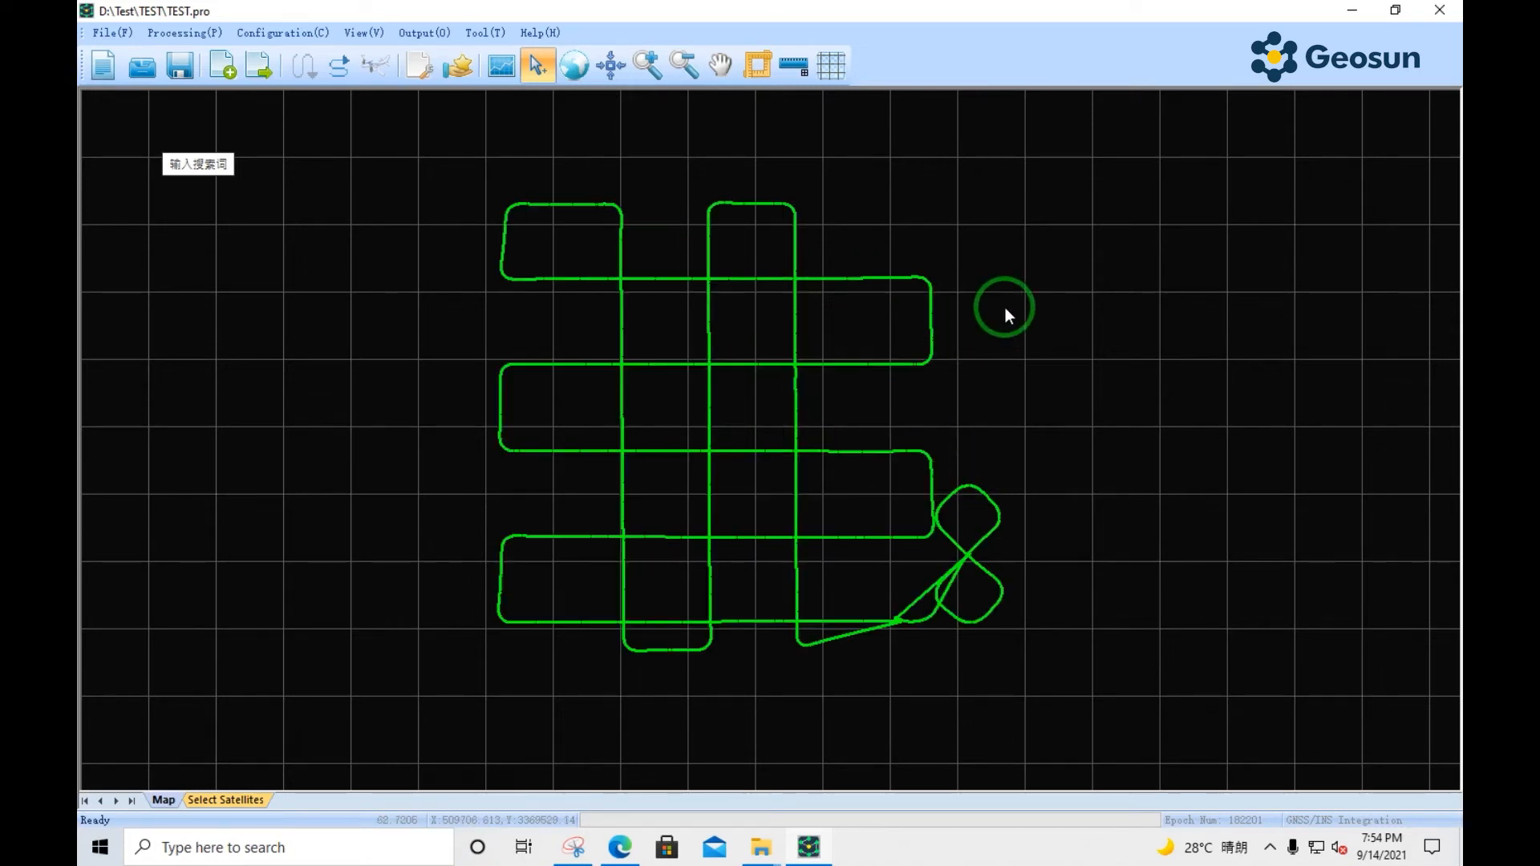
{"action": "scroll", "coordinate": [952, 371], "scroll_direction": "up", "scroll_amount": 1}
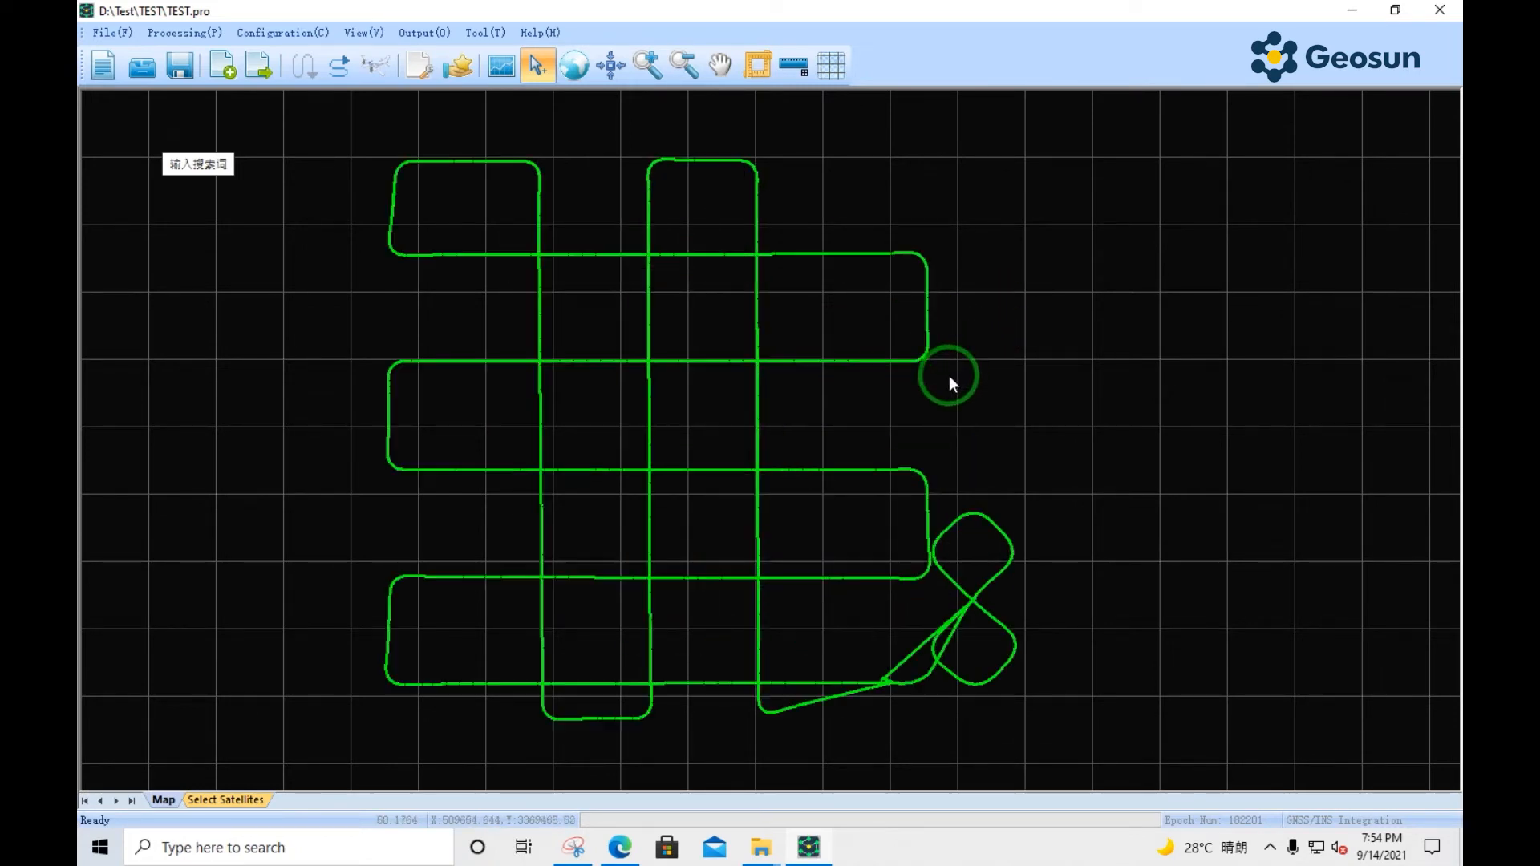
- Open the rover information of a point on the second-highest eastward-turning flight line and review its position, velocity and attitude
{"action": "left_click", "coordinate": [859, 361]}
{"action": "left_click", "coordinate": [343, 74]}
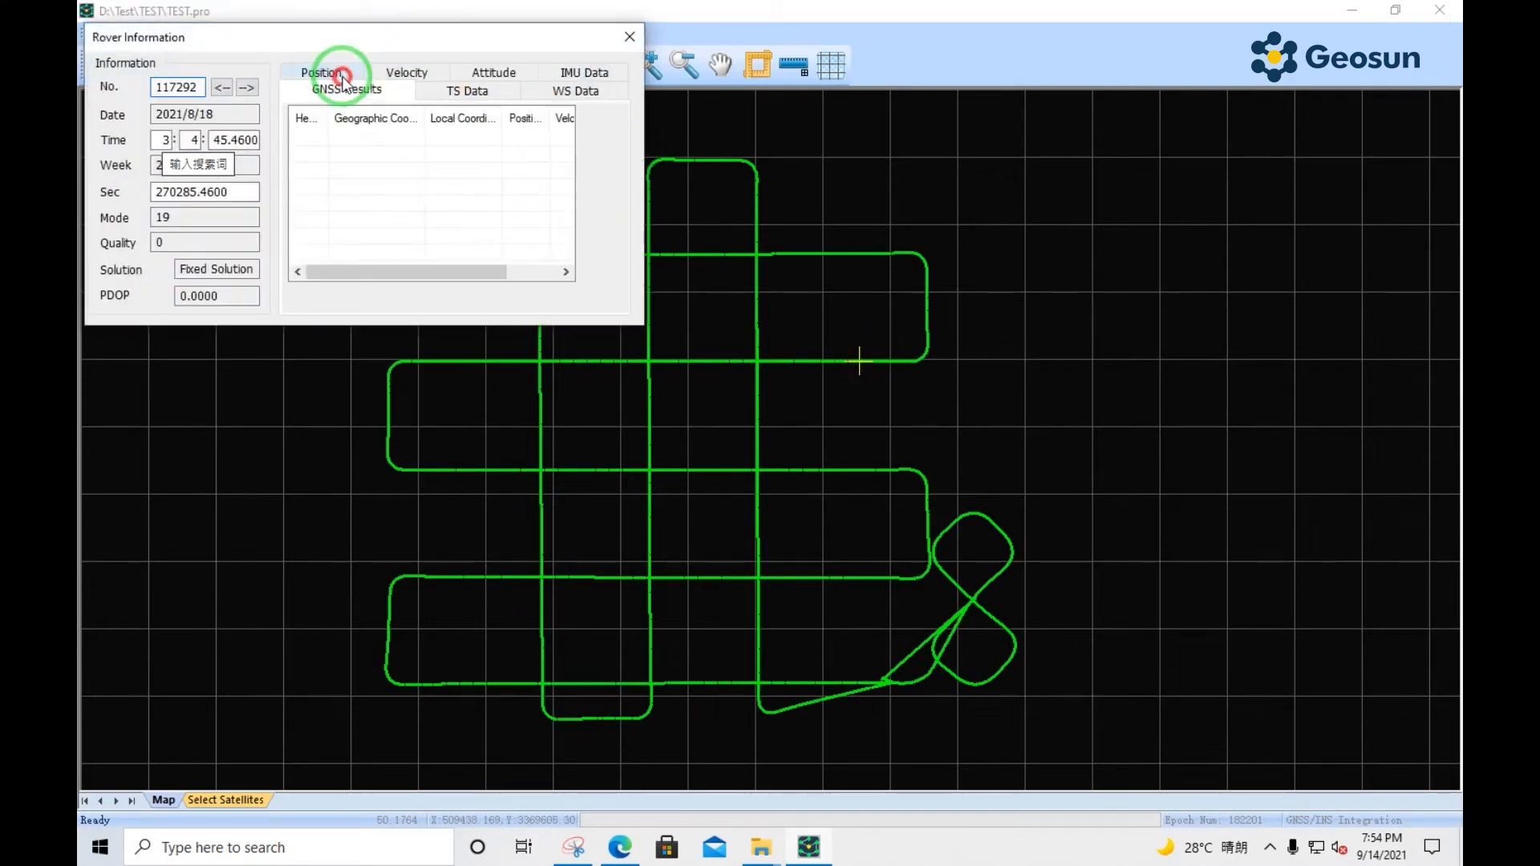
{"action": "left_click", "coordinate": [340, 73]}
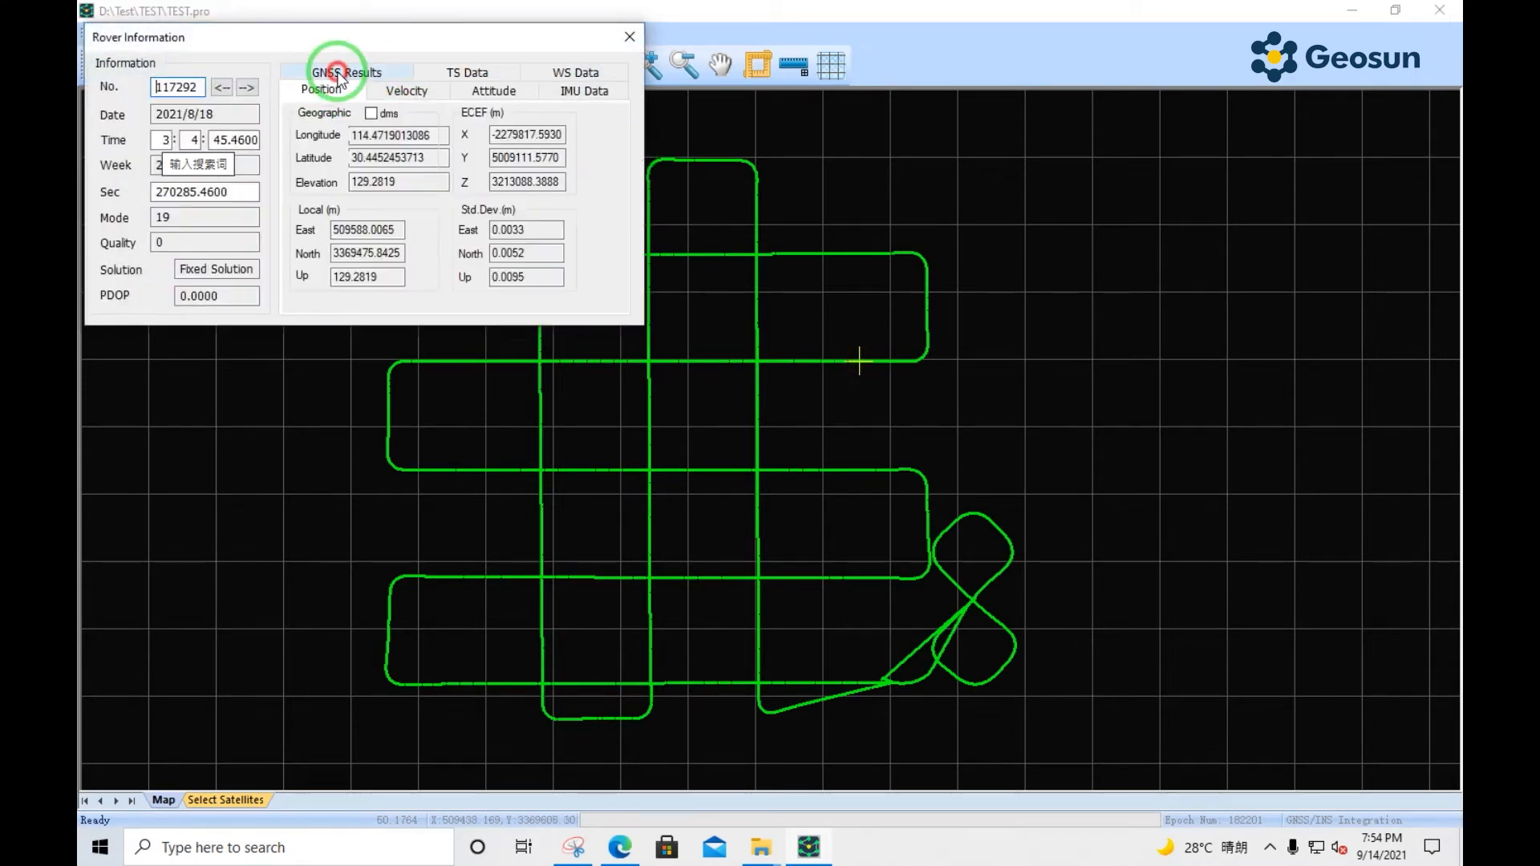
{"action": "left_click", "coordinate": [410, 103]}
{"action": "left_click", "coordinate": [493, 87]}
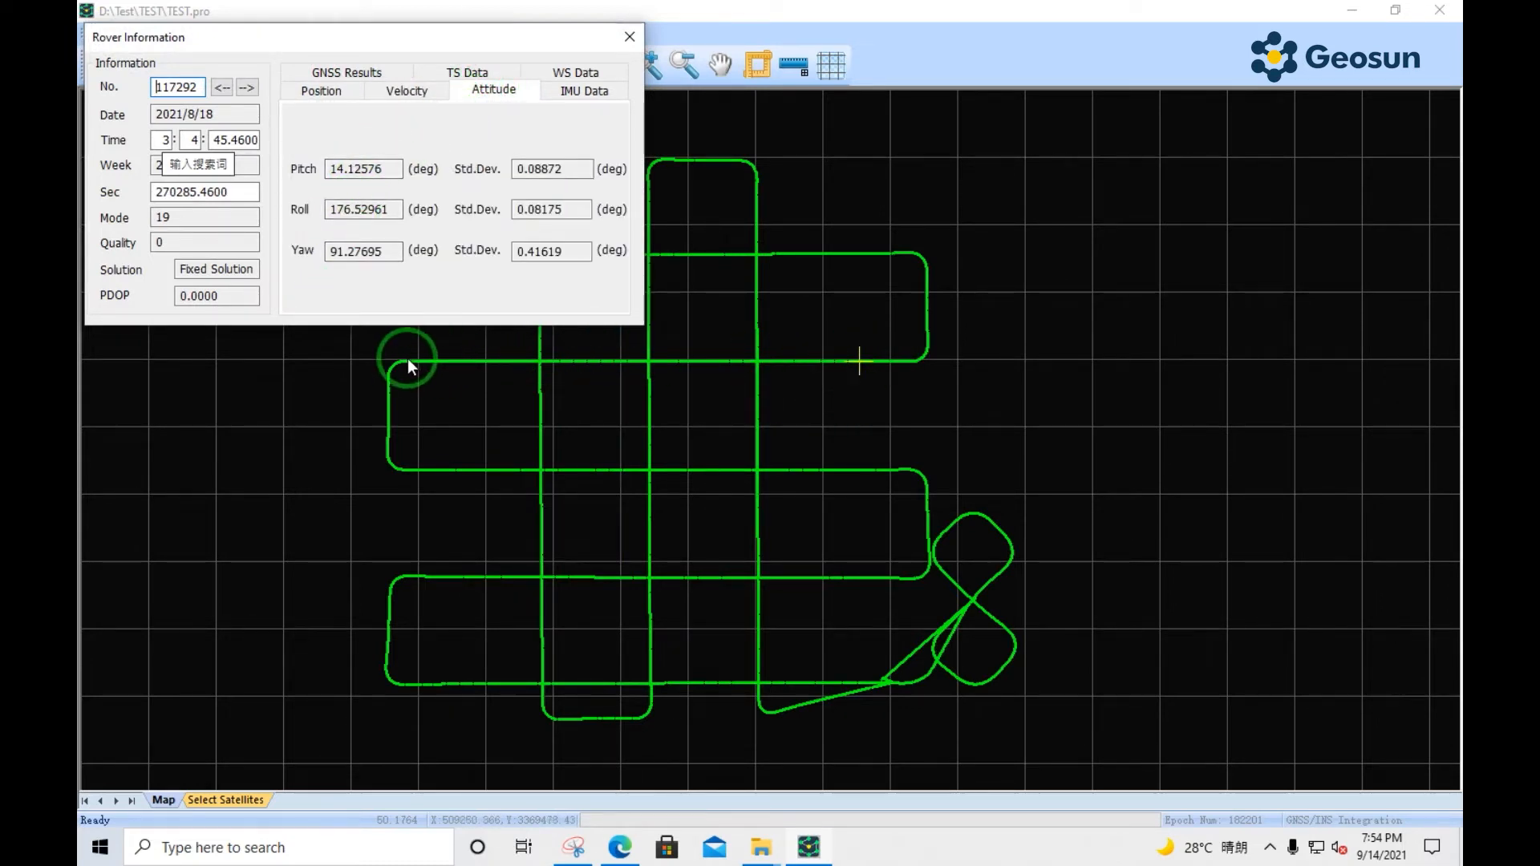
- Advance epoch by epoch to No. 117301, comparing the attitude values and following the marker along the flight line at close range
{"action": "left_click", "coordinate": [247, 86]}
{"action": "left_click", "coordinate": [246, 86]}
{"action": "left_click", "coordinate": [246, 86]}
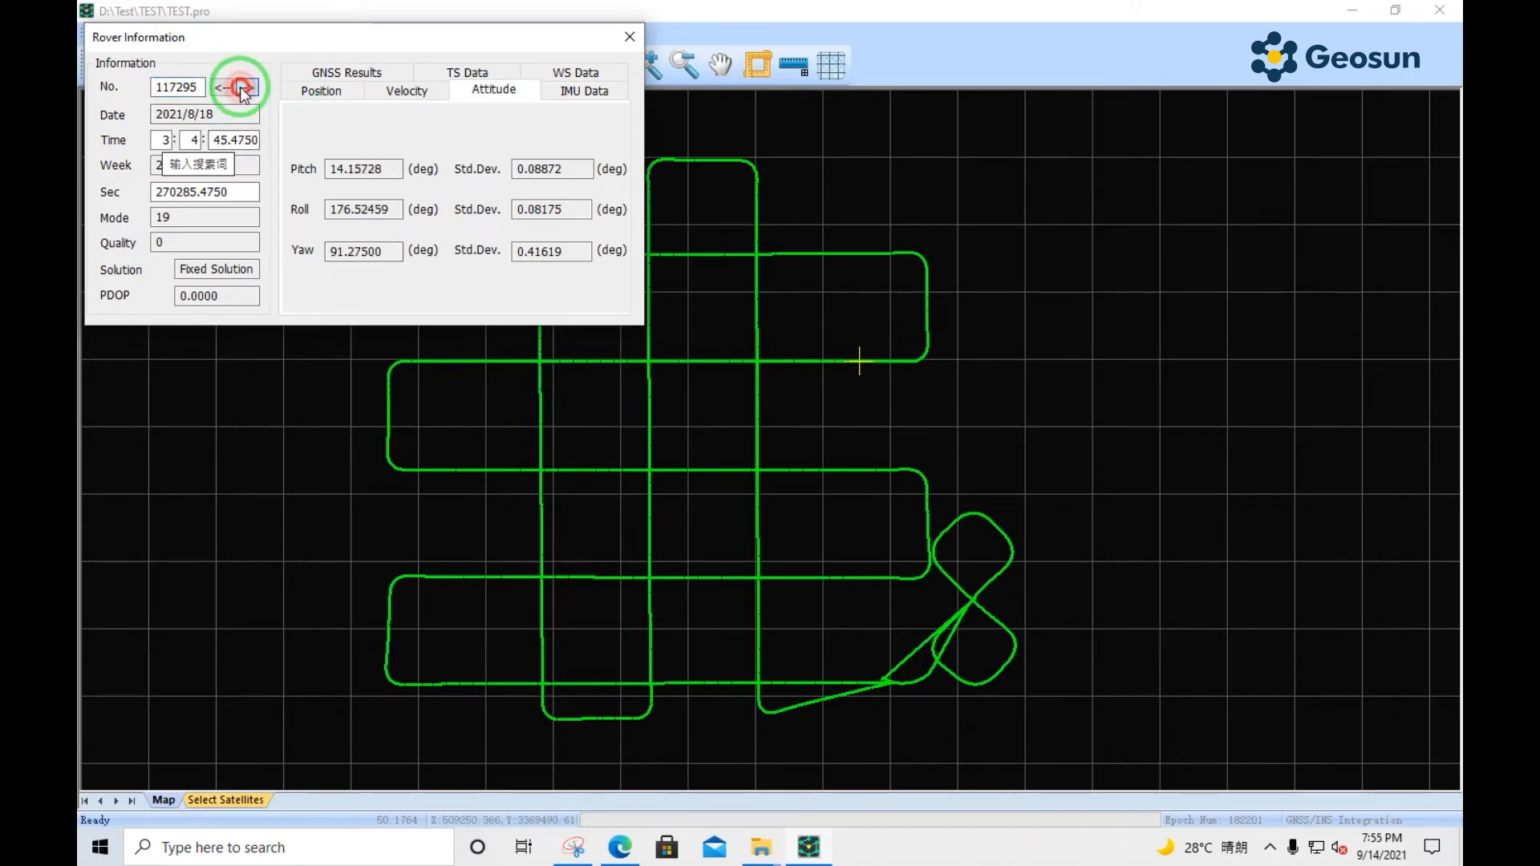
{"action": "left_click", "coordinate": [244, 88]}
{"action": "scroll", "coordinate": [859, 344], "scroll_direction": "up", "scroll_amount": 5}
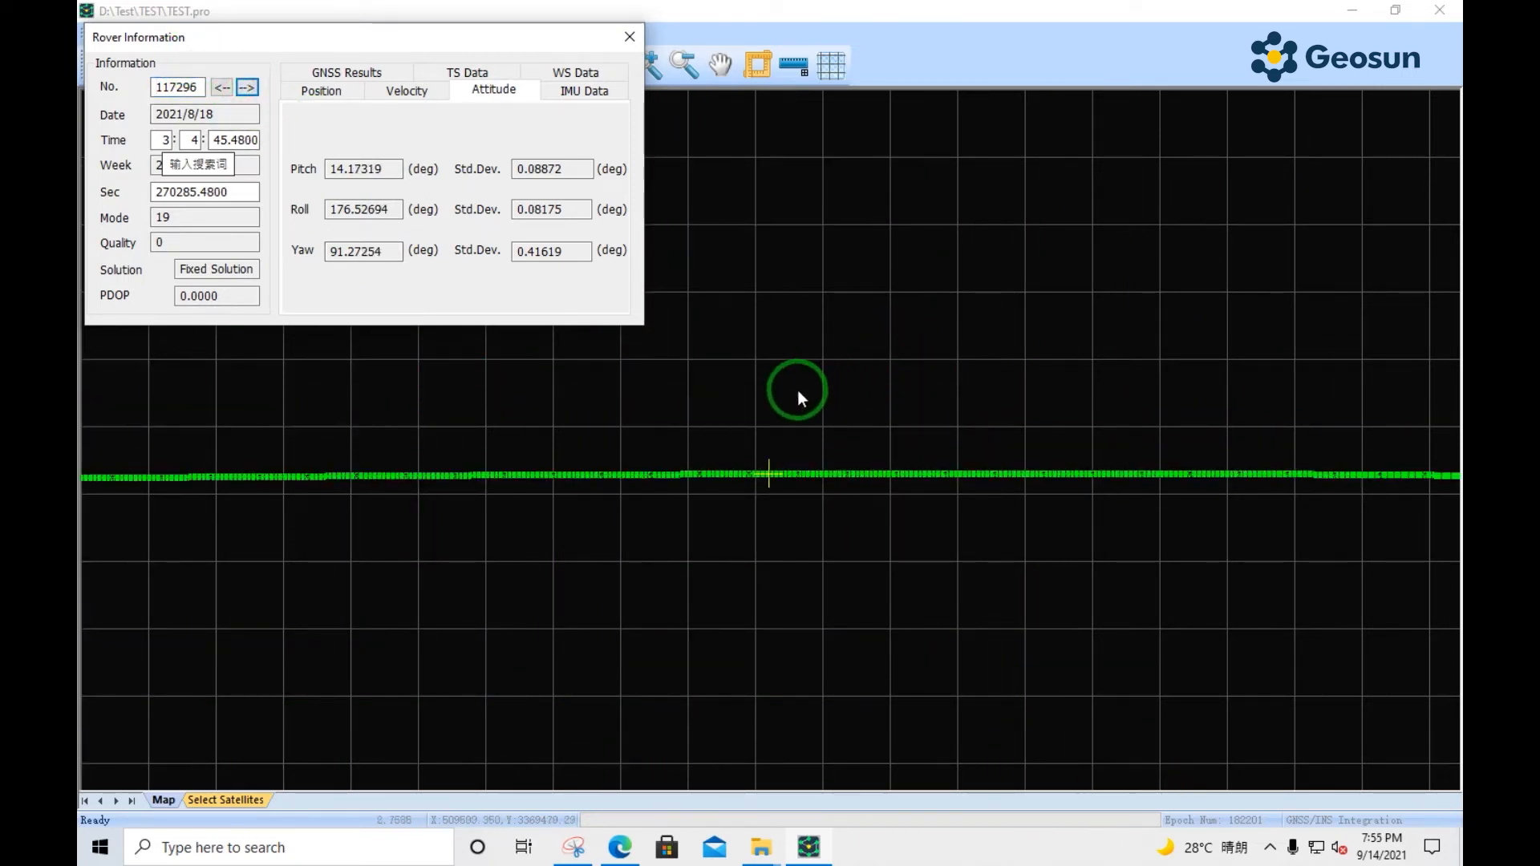
{"action": "scroll", "coordinate": [797, 390], "scroll_direction": "up", "scroll_amount": 1}
{"action": "left_click", "coordinate": [248, 86]}
{"action": "left_click", "coordinate": [248, 87]}
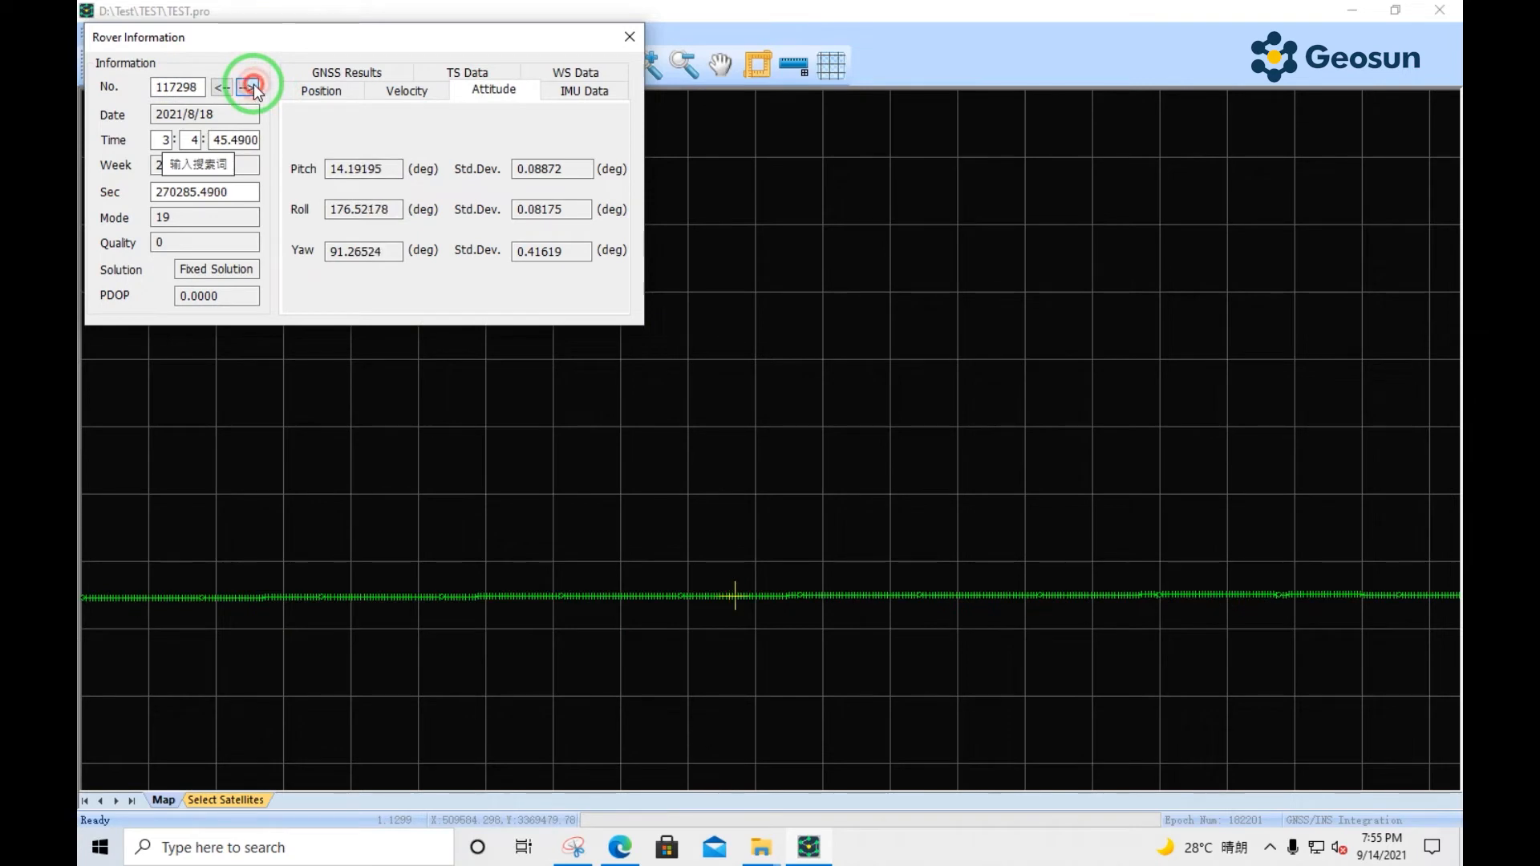
{"action": "left_click", "coordinate": [248, 87]}
{"action": "left_click", "coordinate": [248, 87]}
{"action": "left_click", "coordinate": [248, 86]}
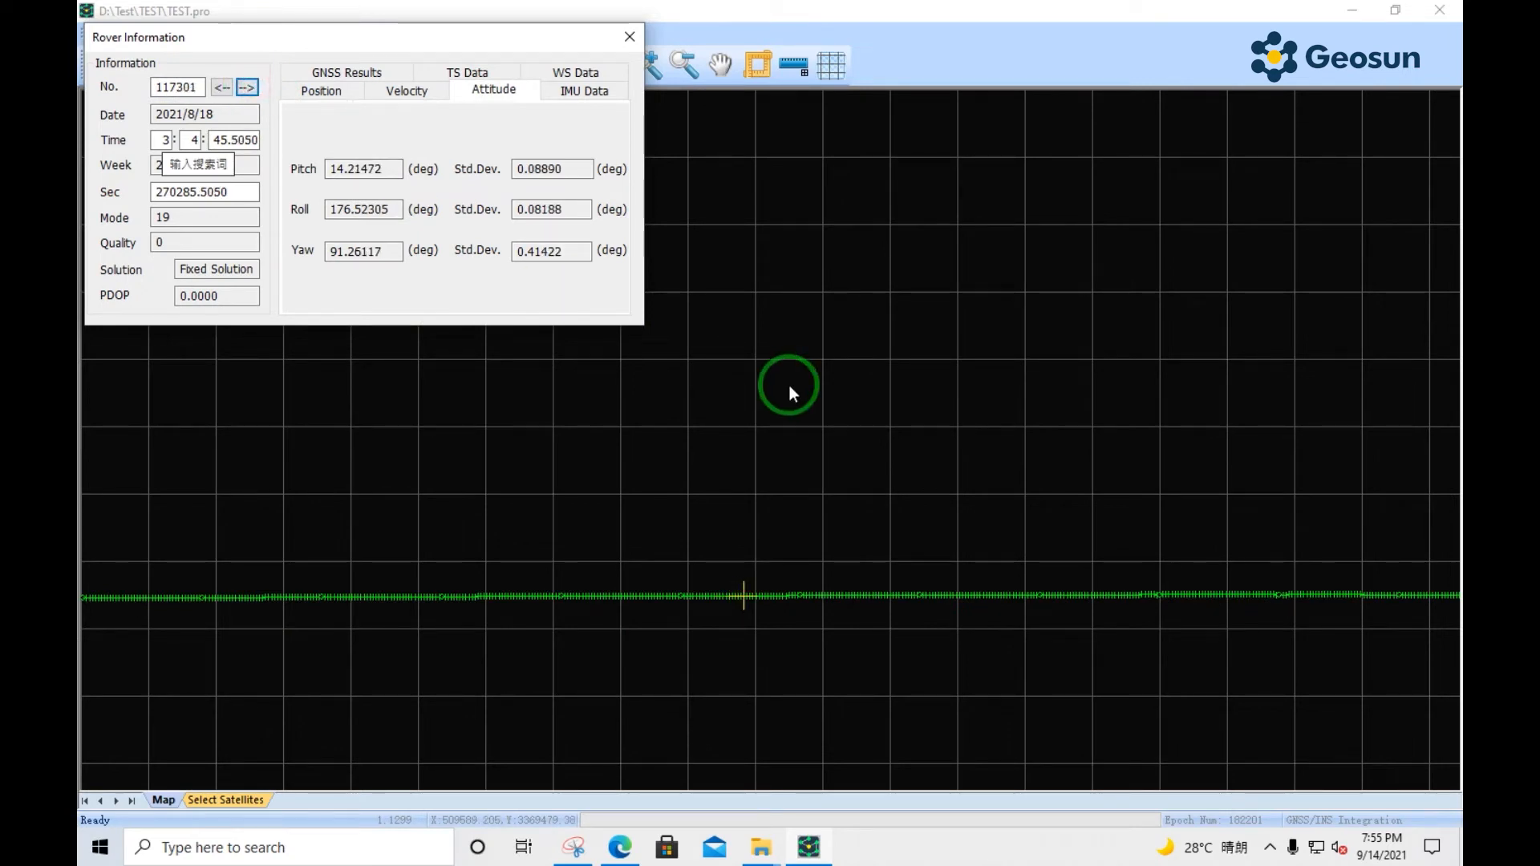
- Check the yaw of epoch 117301 against the flight line direction on the map, and close the Rover Information dialog
{"action": "scroll", "coordinate": [789, 387], "scroll_direction": "down", "scroll_amount": 1}
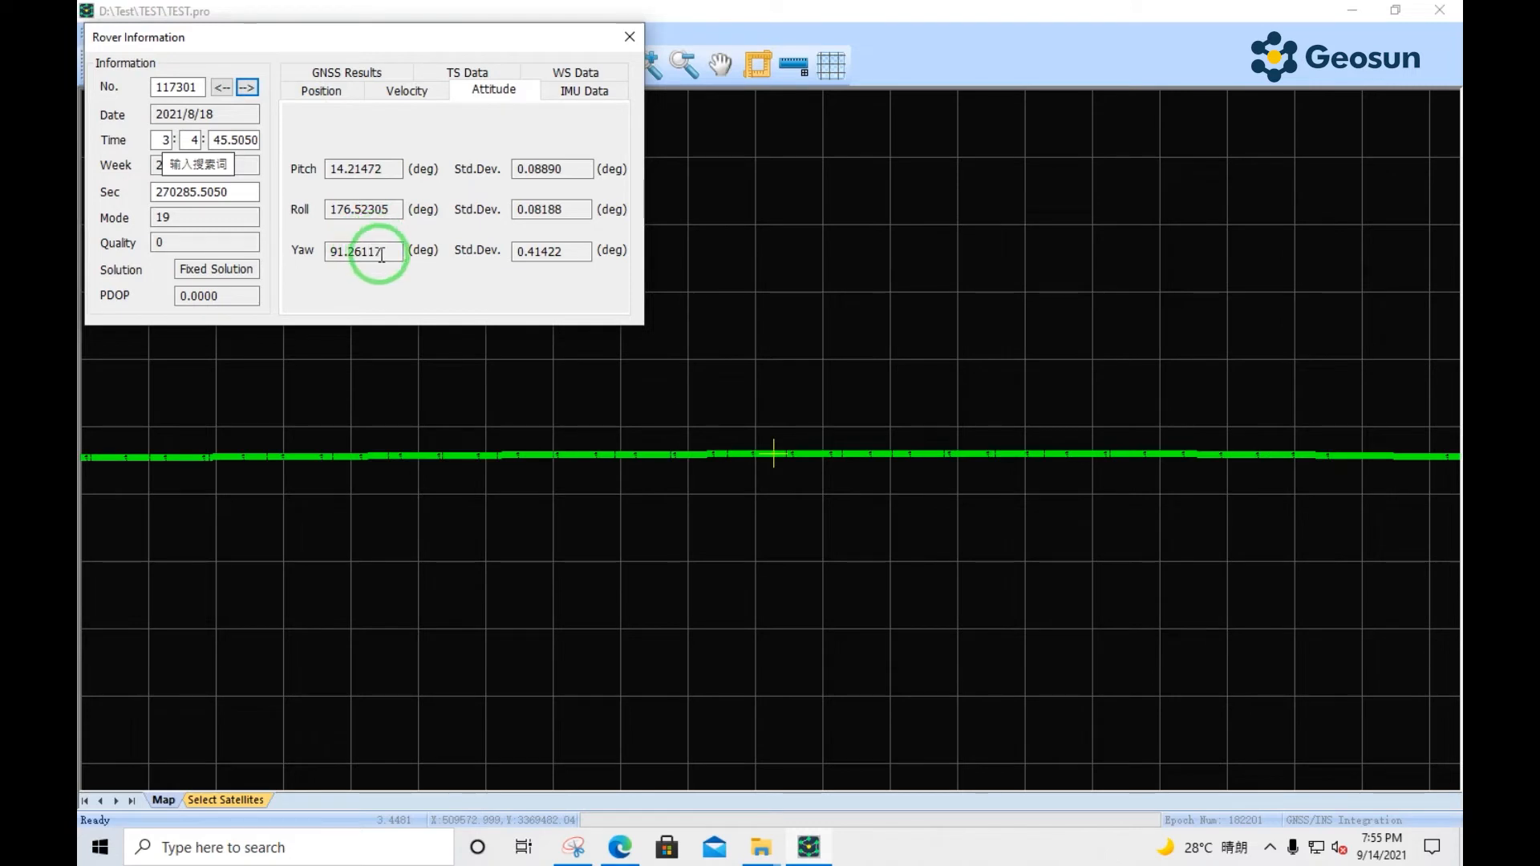
{"action": "double_click", "coordinate": [330, 251]}
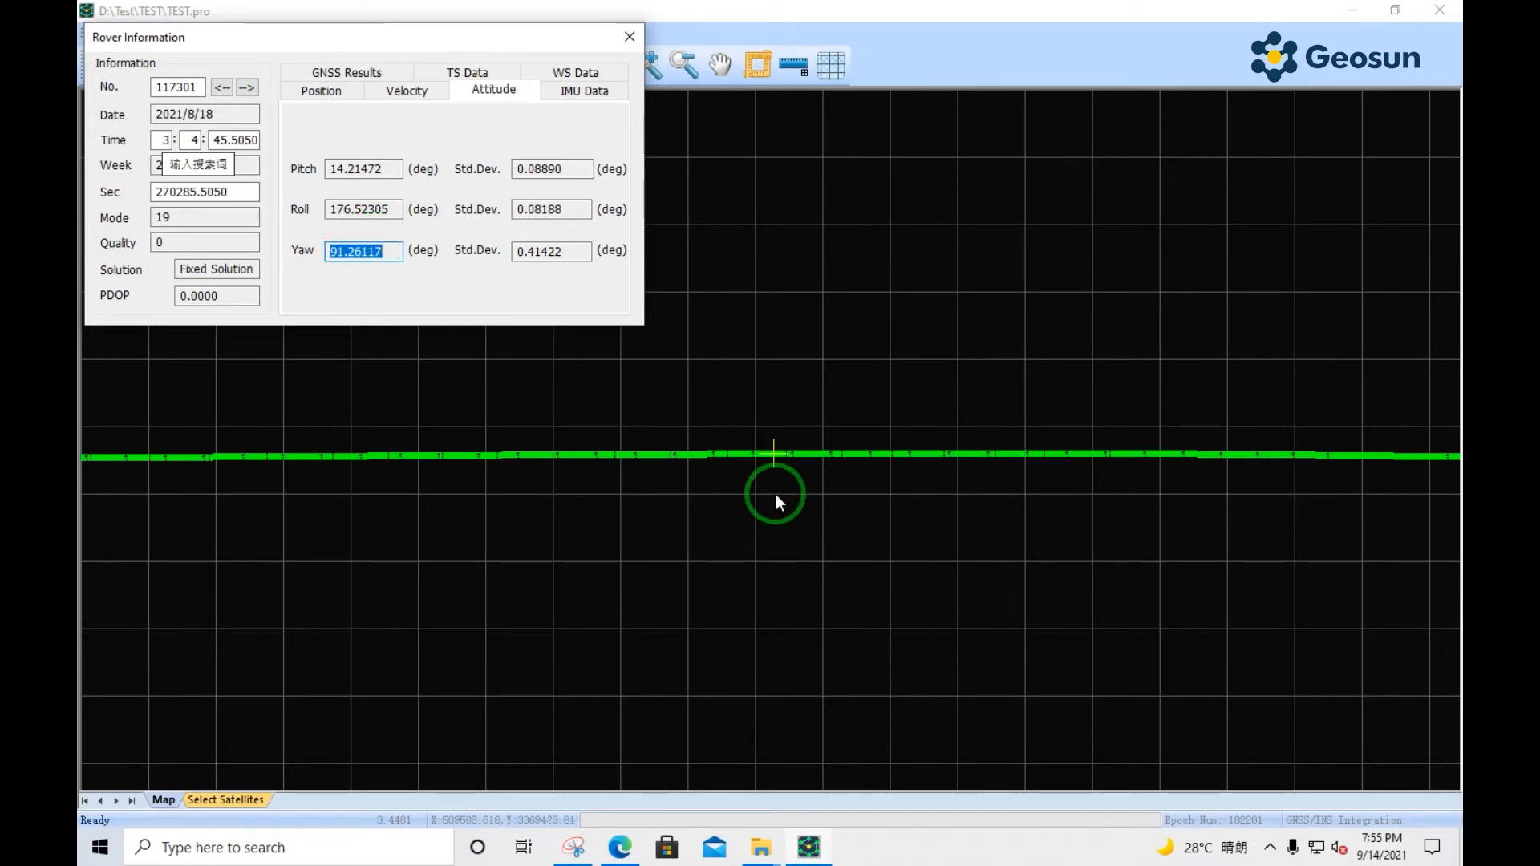
{"action": "scroll", "coordinate": [777, 494], "scroll_direction": "down", "scroll_amount": 1}
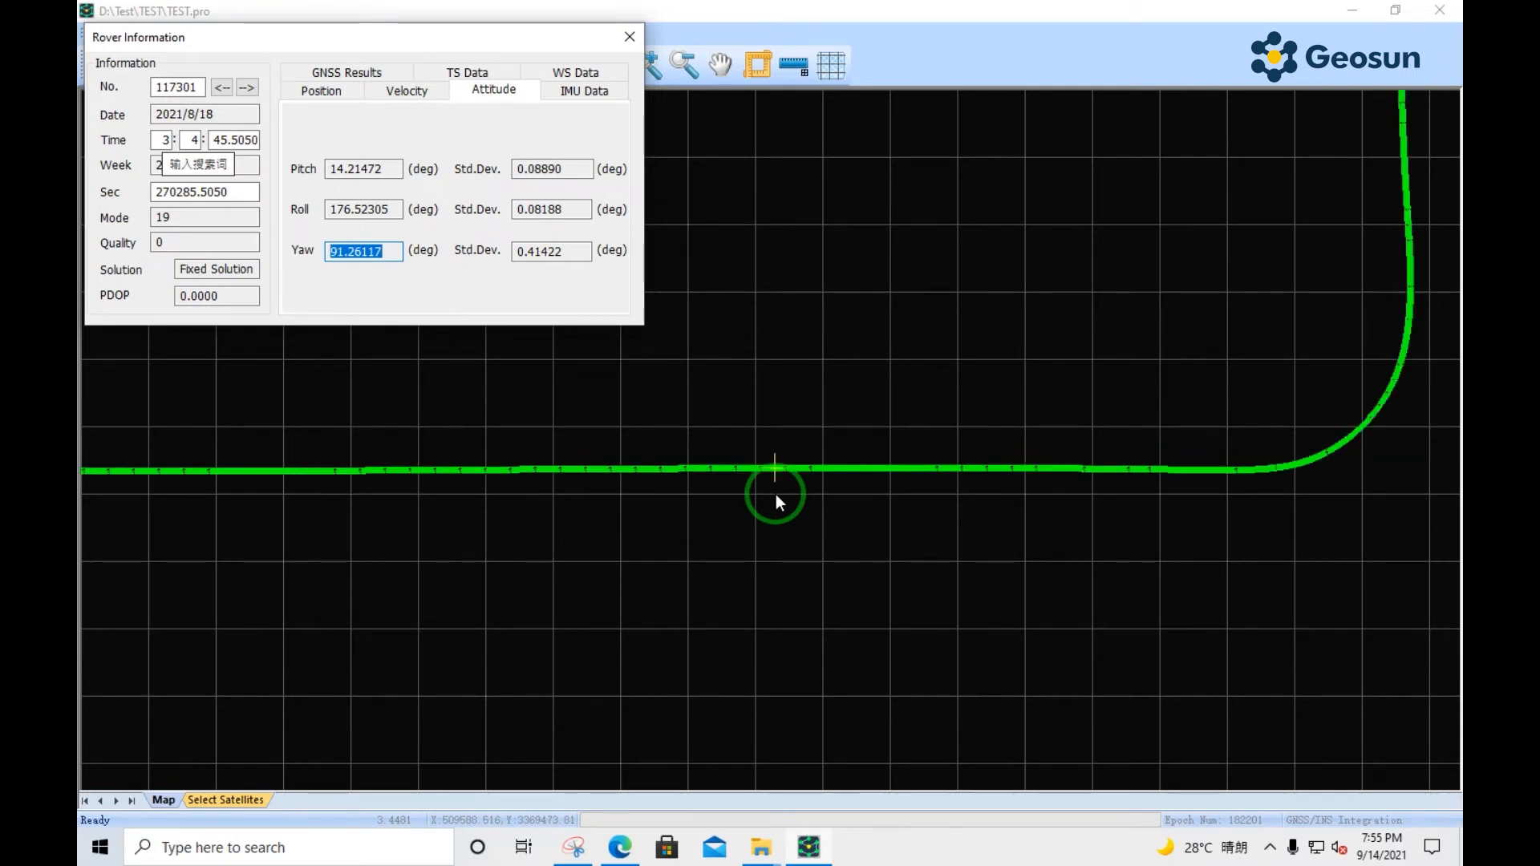
{"action": "scroll", "coordinate": [776, 494], "scroll_direction": "down", "scroll_amount": 2}
{"action": "scroll", "coordinate": [945, 568], "scroll_direction": "down", "scroll_amount": 1}
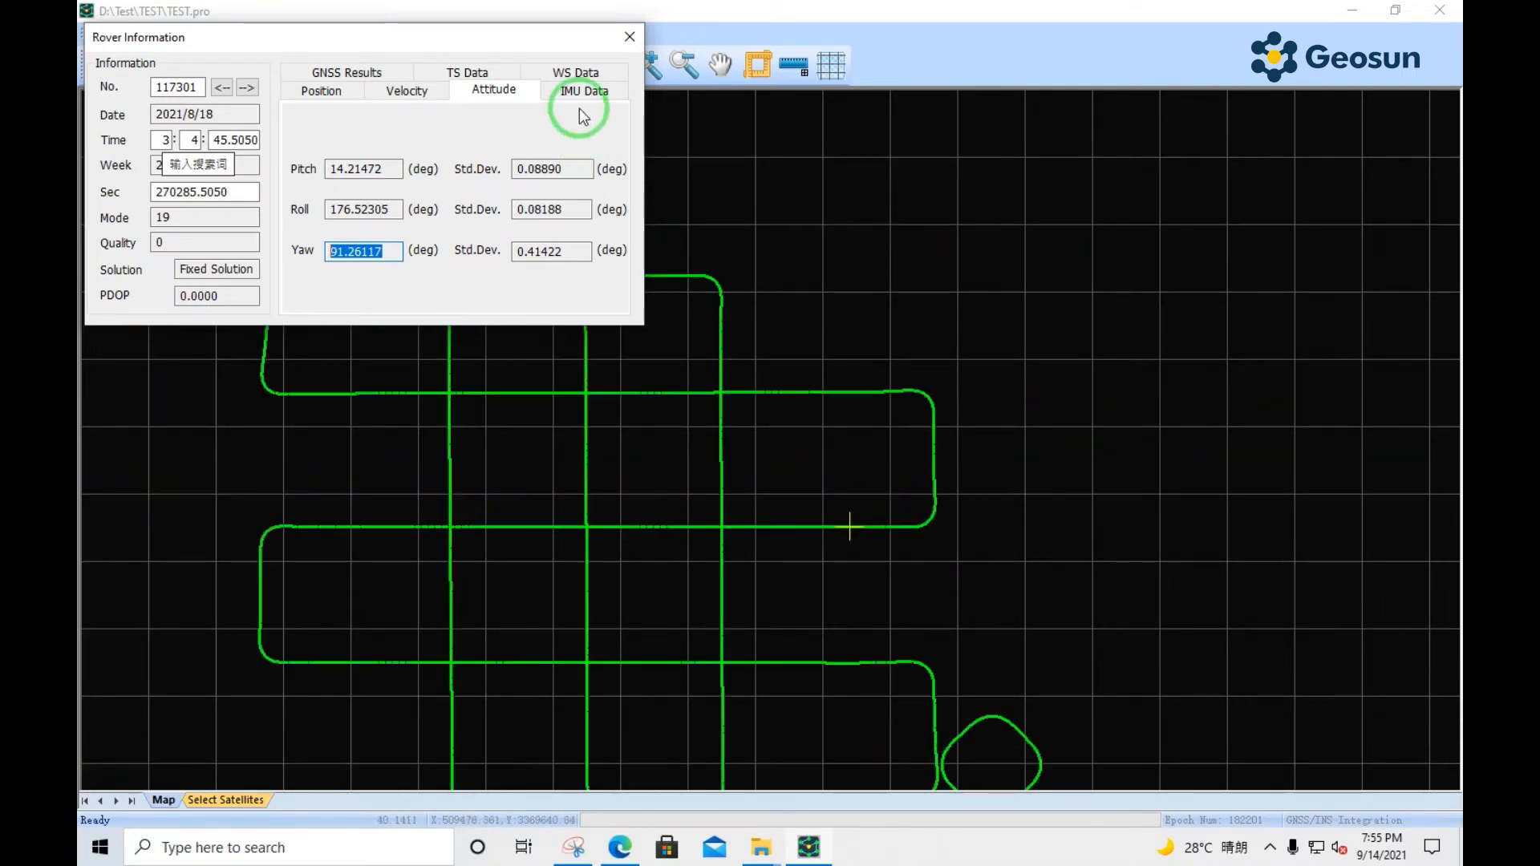
{"action": "left_click_drag", "start_coordinate": [550, 34], "coordinate": [1323, 144]}
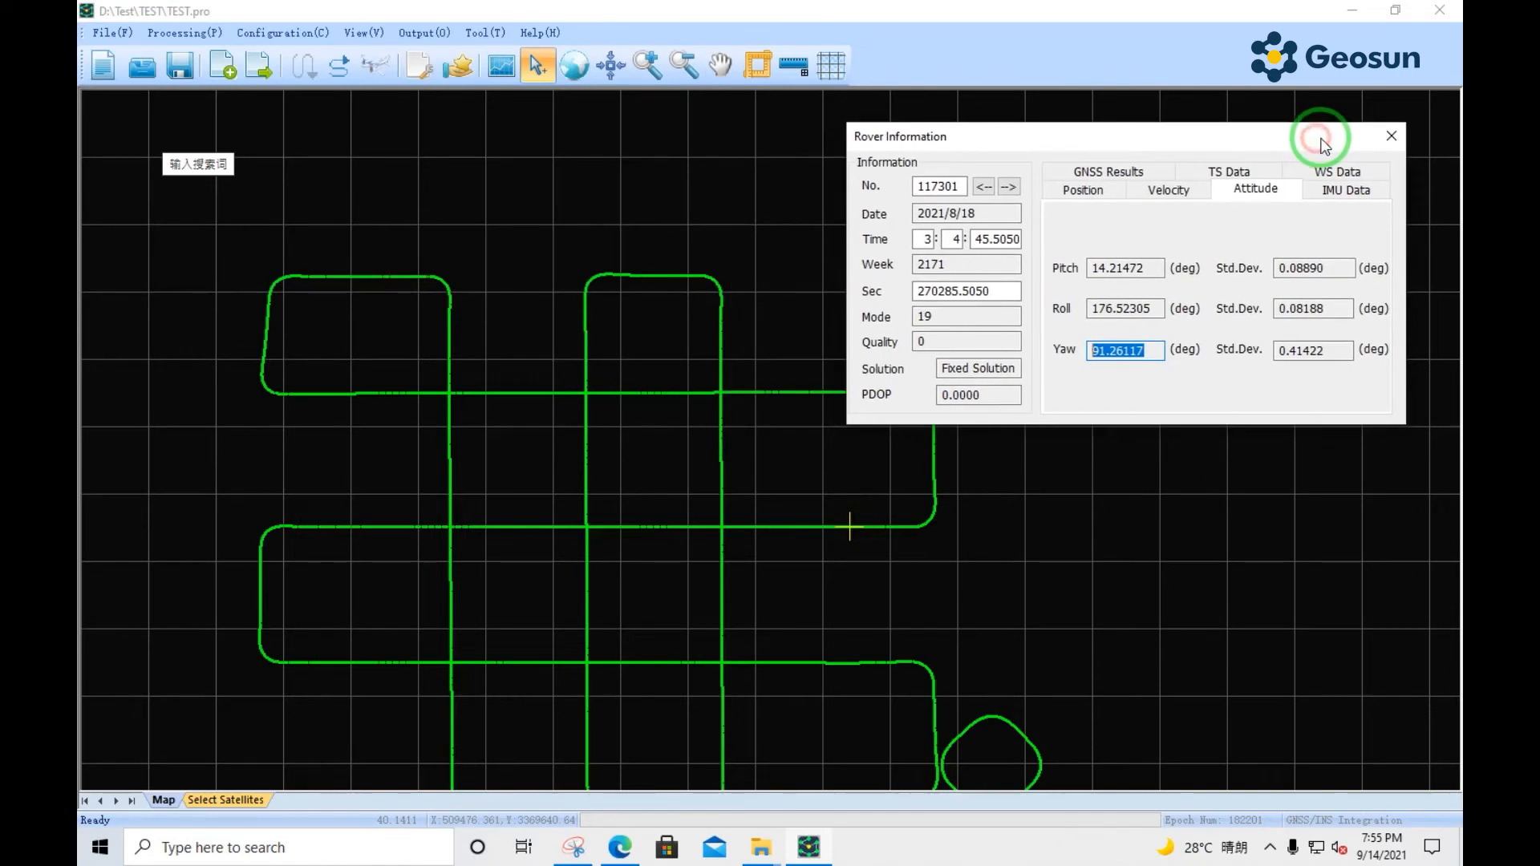
{"action": "left_click", "coordinate": [1399, 138]}
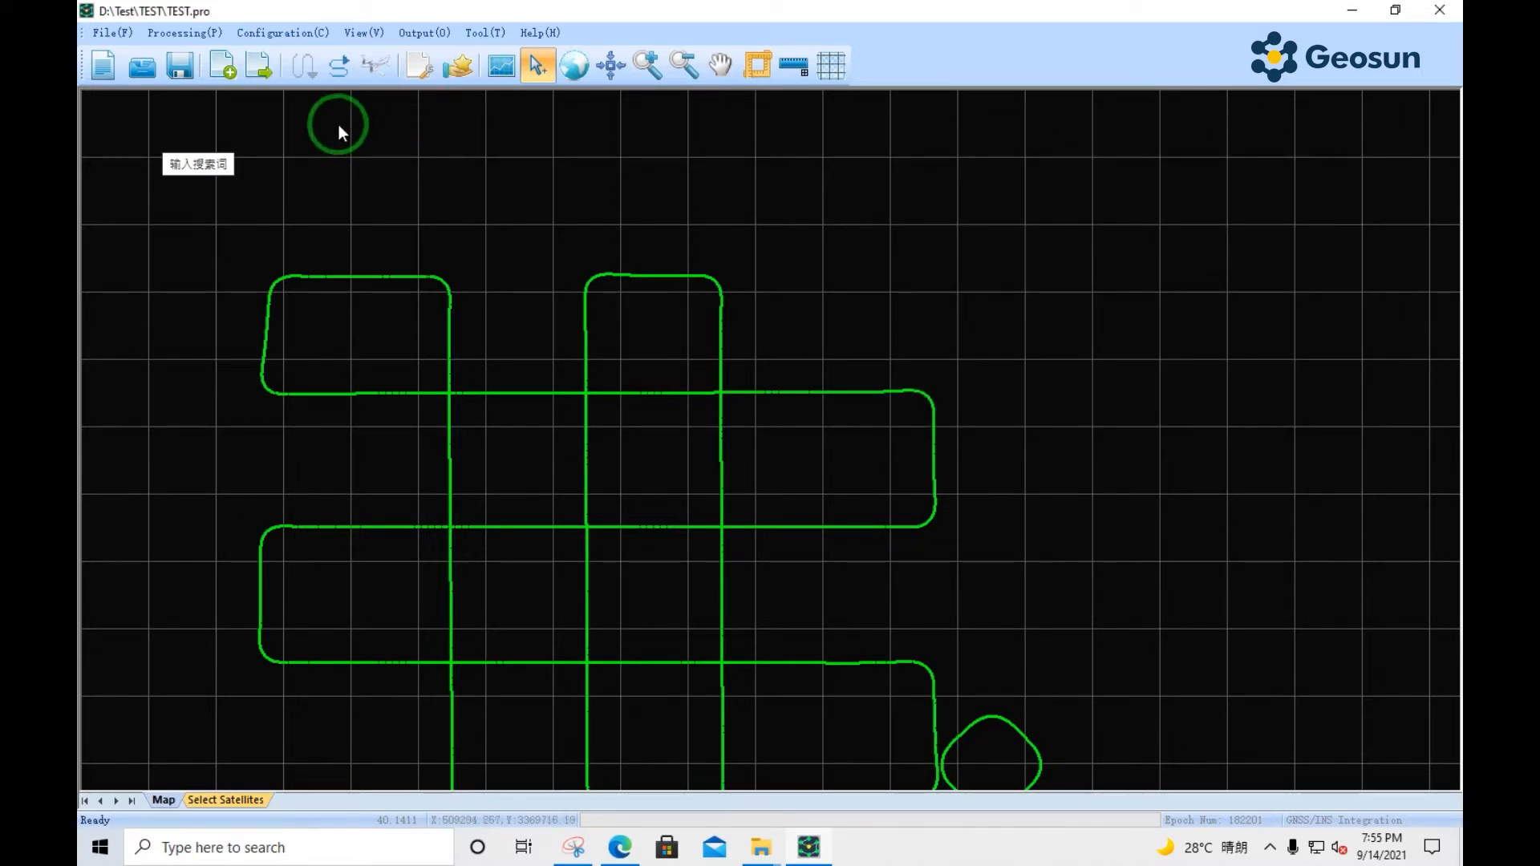
- Plot the Longitude result of the processed trajectory over time
{"action": "left_click", "coordinate": [366, 33]}
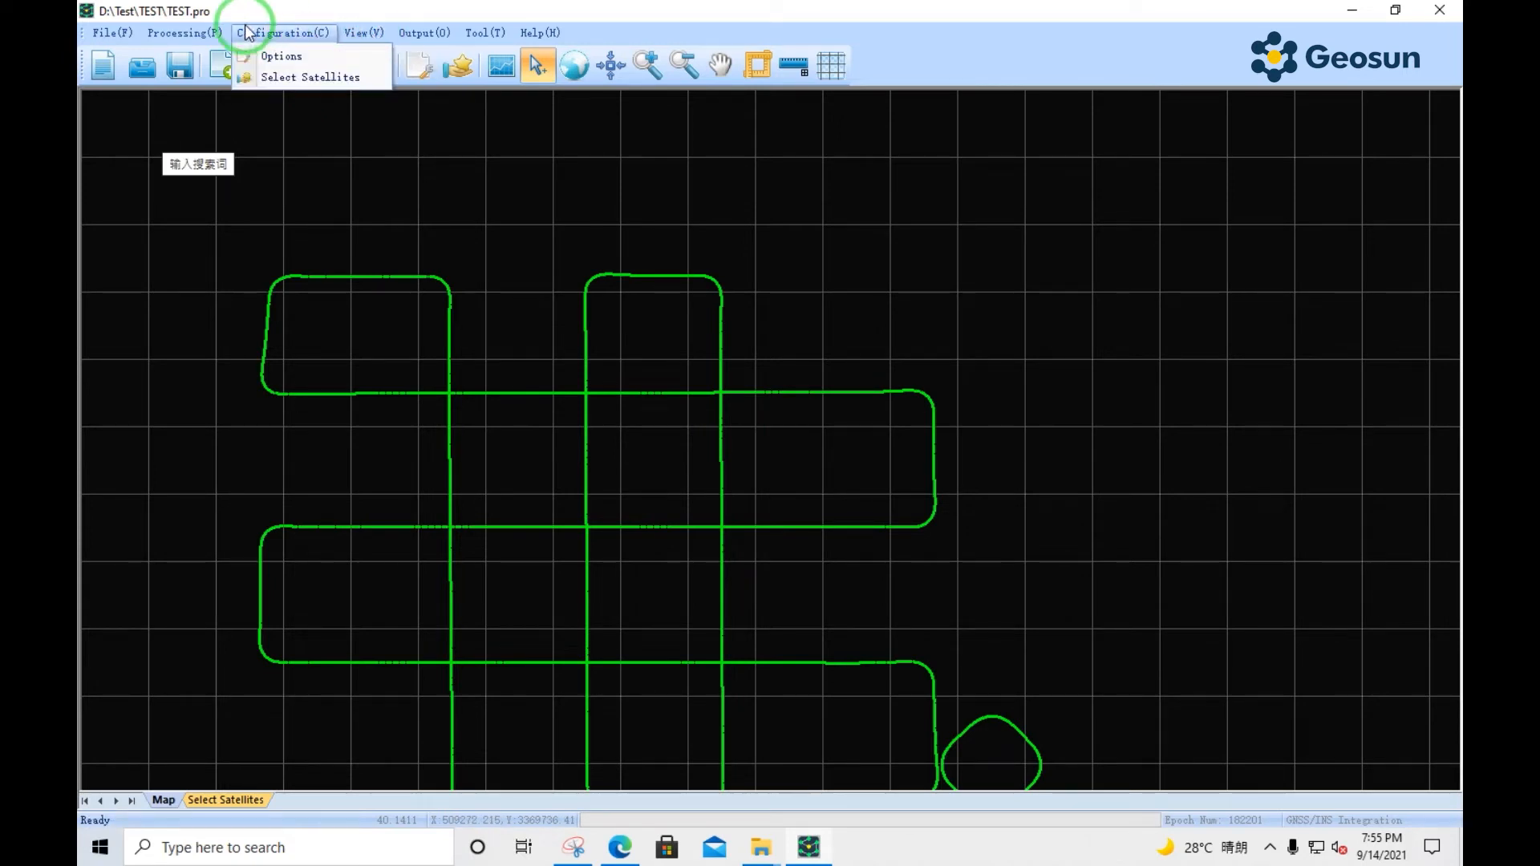
{"action": "mouse_move", "coordinate": [410, 36]}
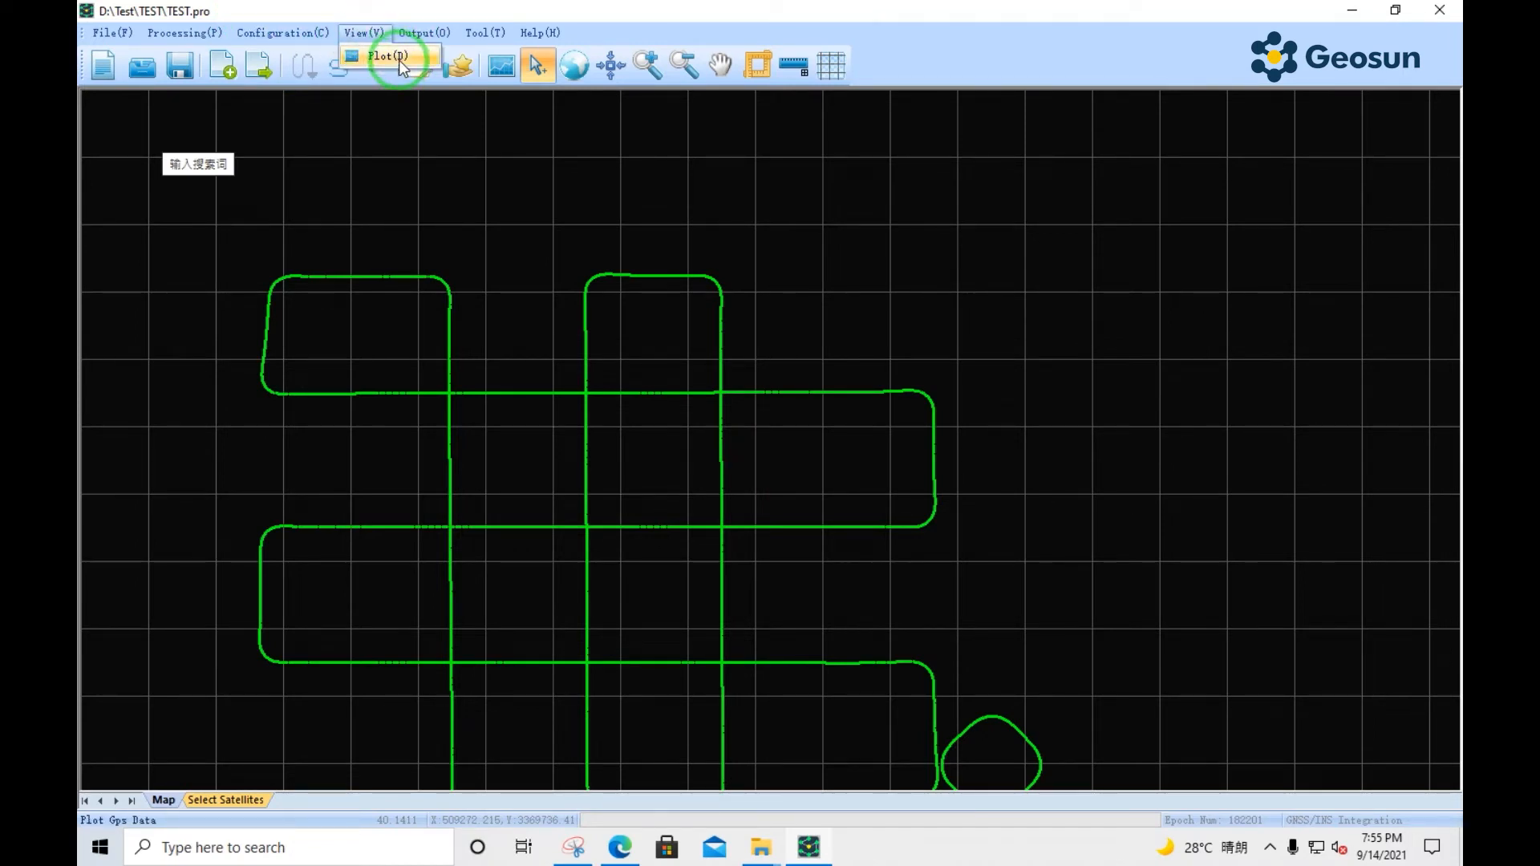
{"action": "left_click", "coordinate": [399, 60]}
{"action": "left_click_drag", "start_coordinate": [806, 200], "coordinate": [1220, 174]}
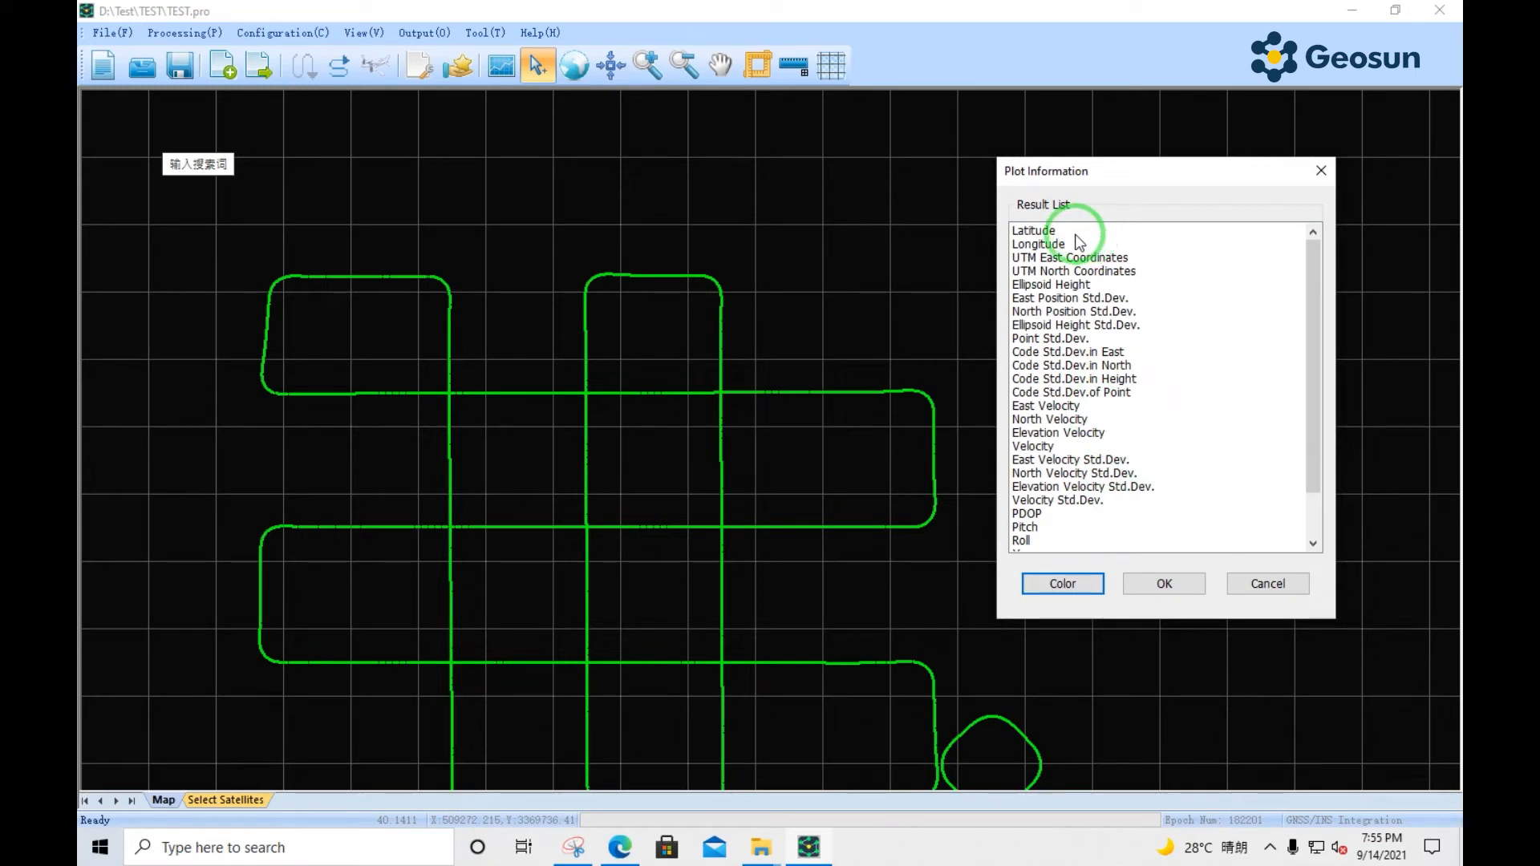
{"action": "left_click", "coordinate": [1032, 246]}
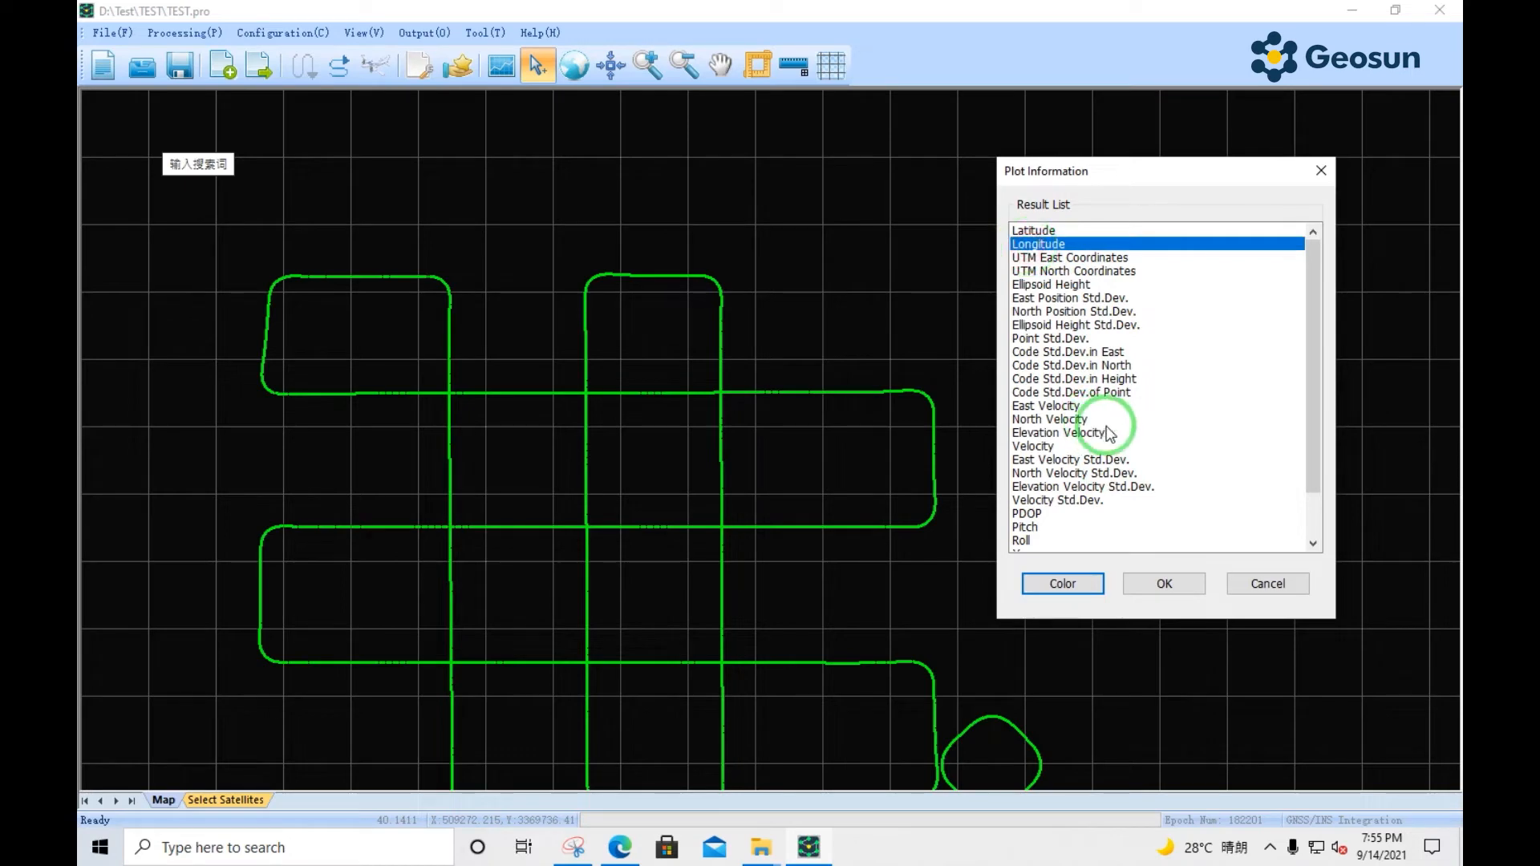
{"action": "left_click", "coordinate": [1147, 592]}
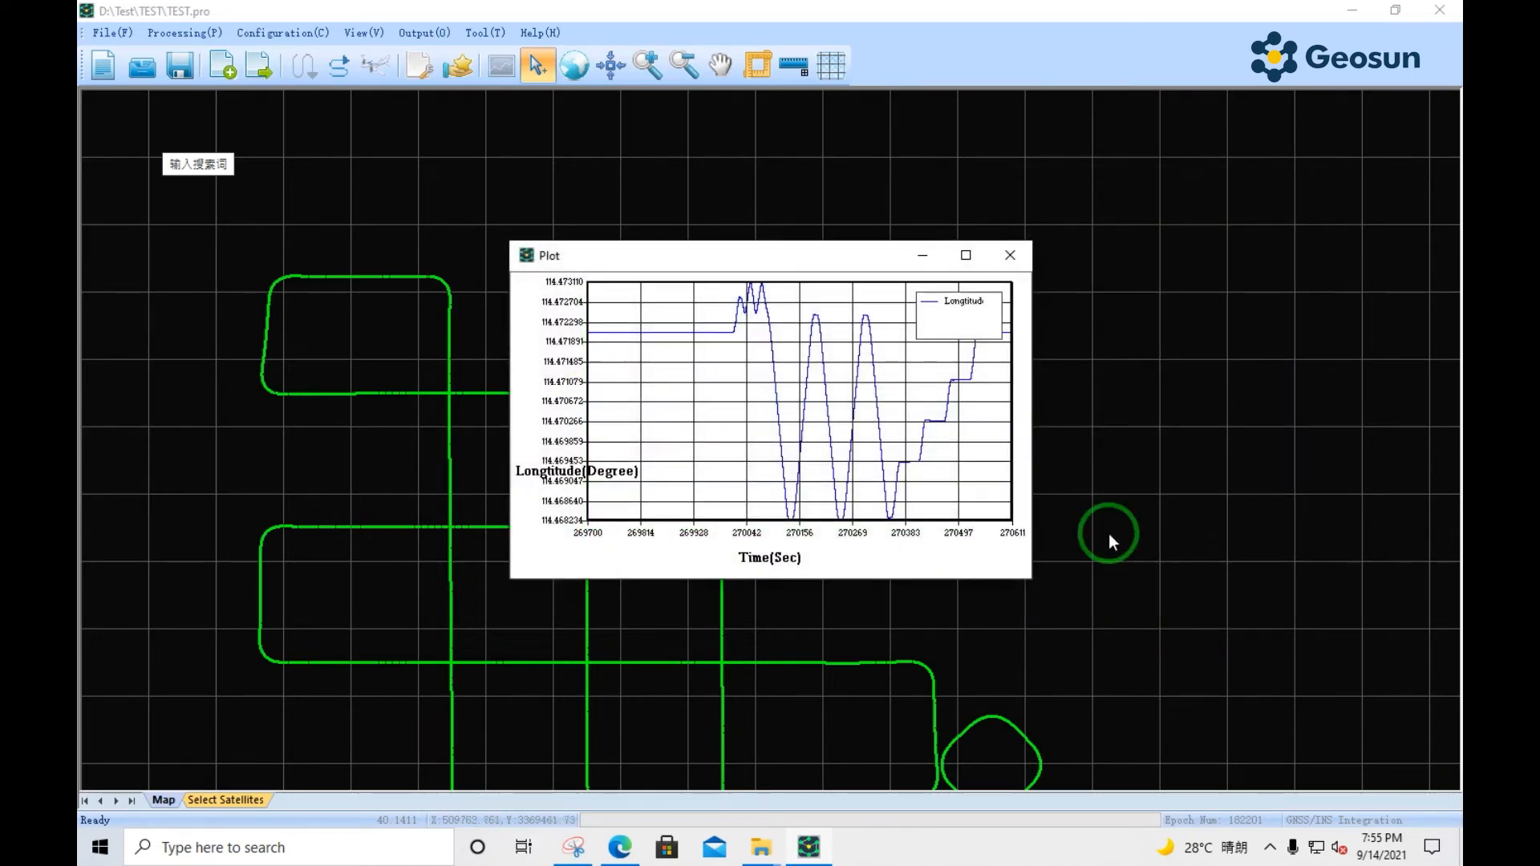
- Move and enlarge the longitude plot window to examine the curve, and close it
{"action": "left_click_drag", "start_coordinate": [835, 252], "coordinate": [844, 217]}
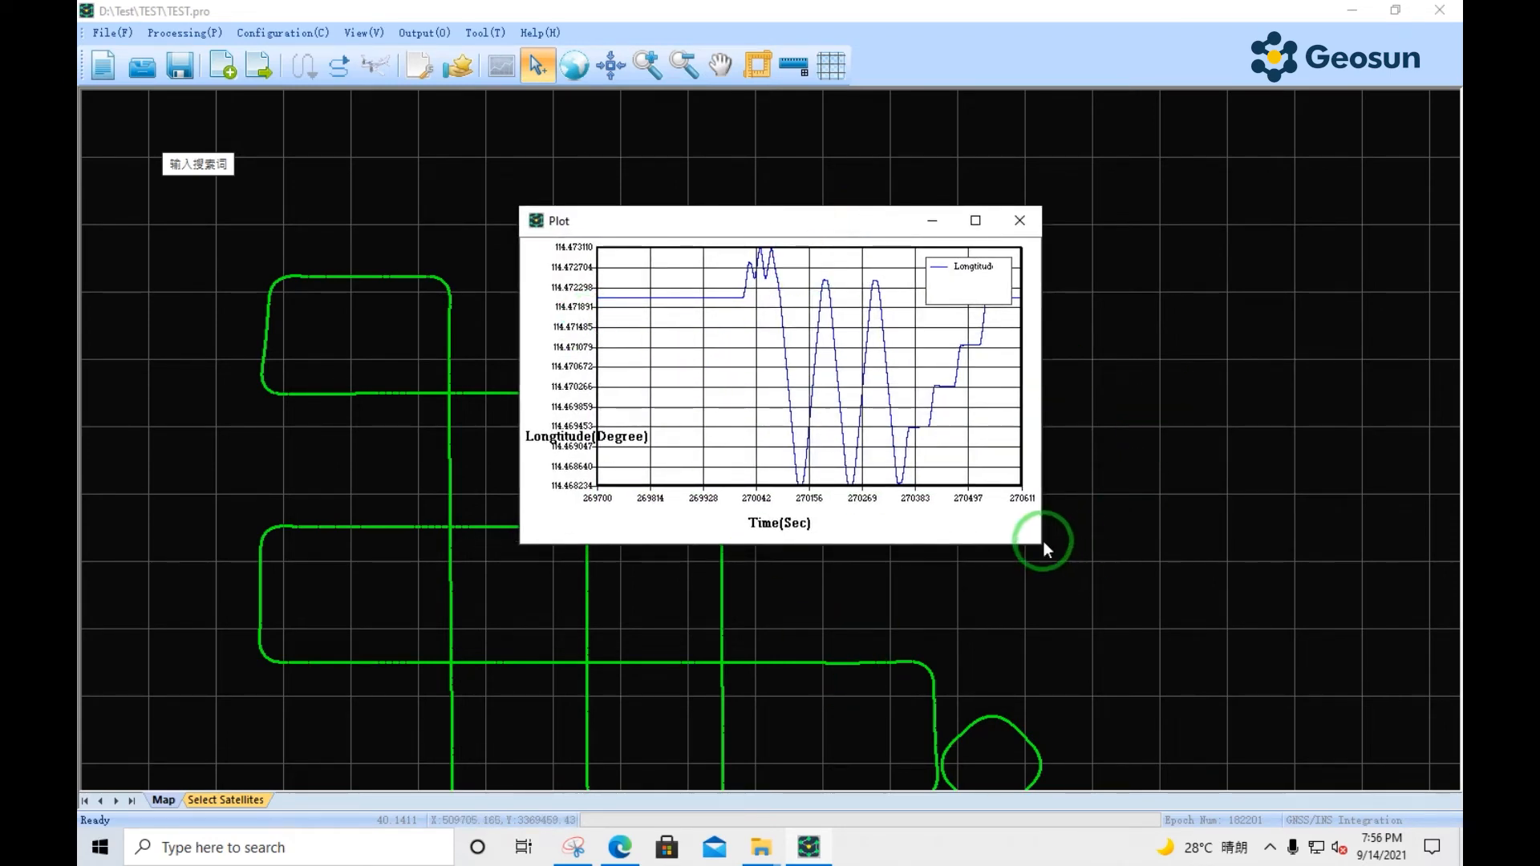
{"action": "left_click_drag", "start_coordinate": [1040, 544], "coordinate": [1381, 668]}
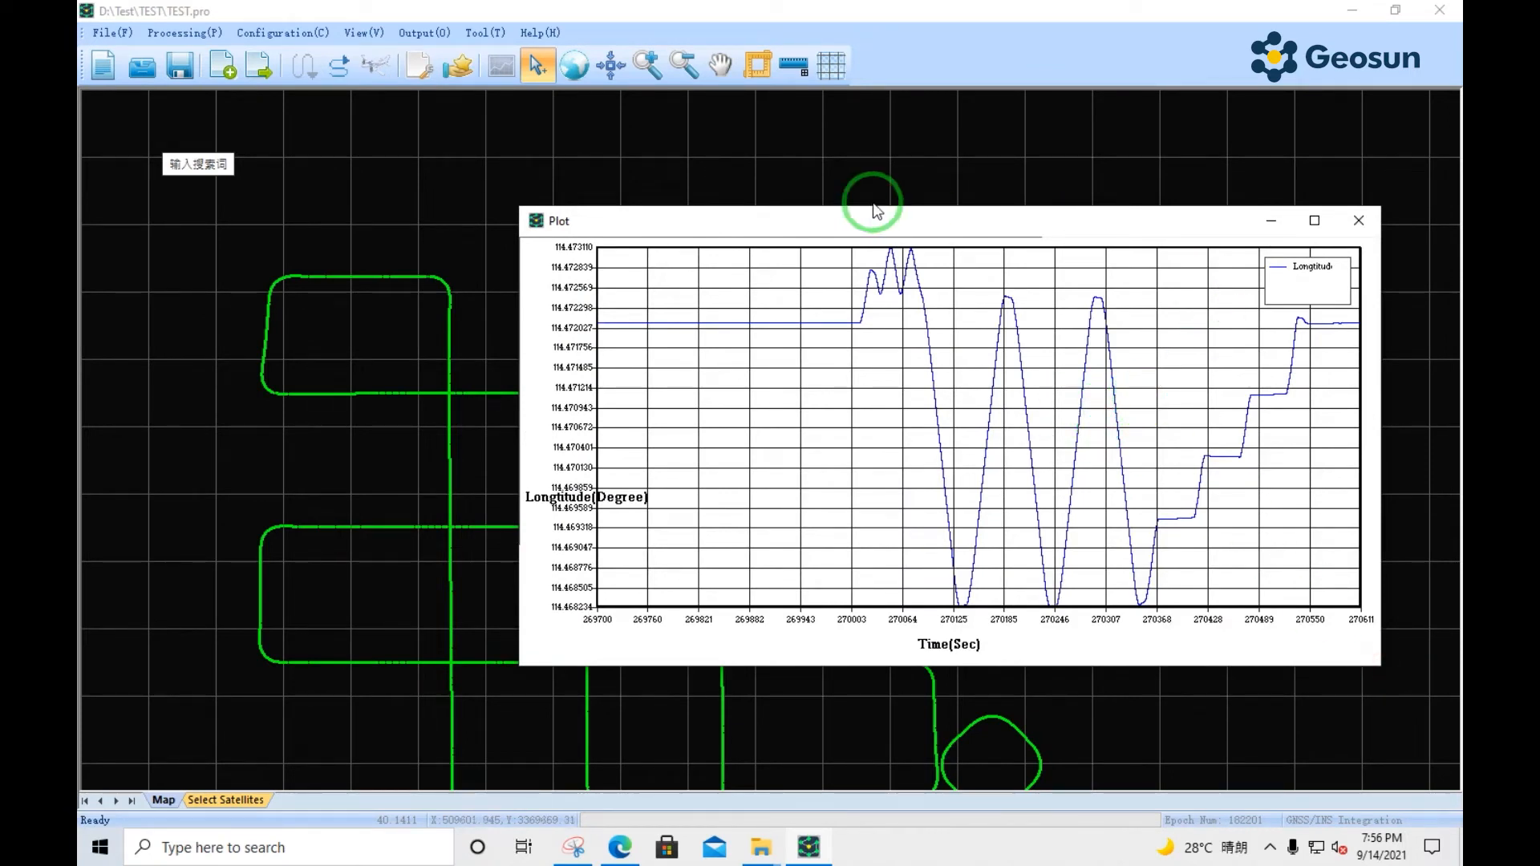
{"action": "left_click", "coordinate": [410, 33]}
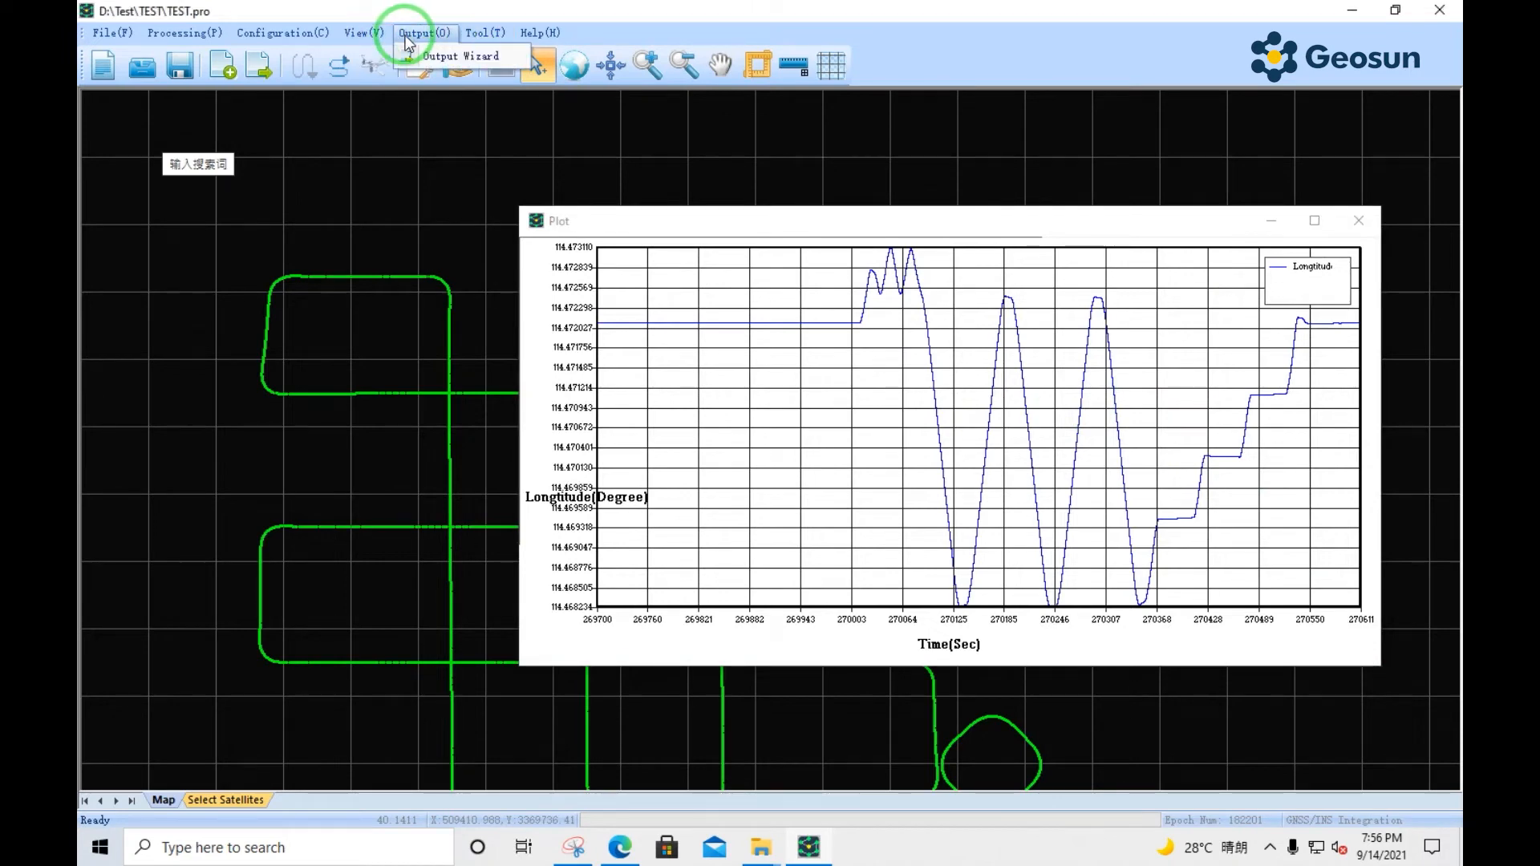
{"action": "left_click", "coordinate": [1357, 226]}
{"action": "left_click", "coordinate": [1357, 226]}
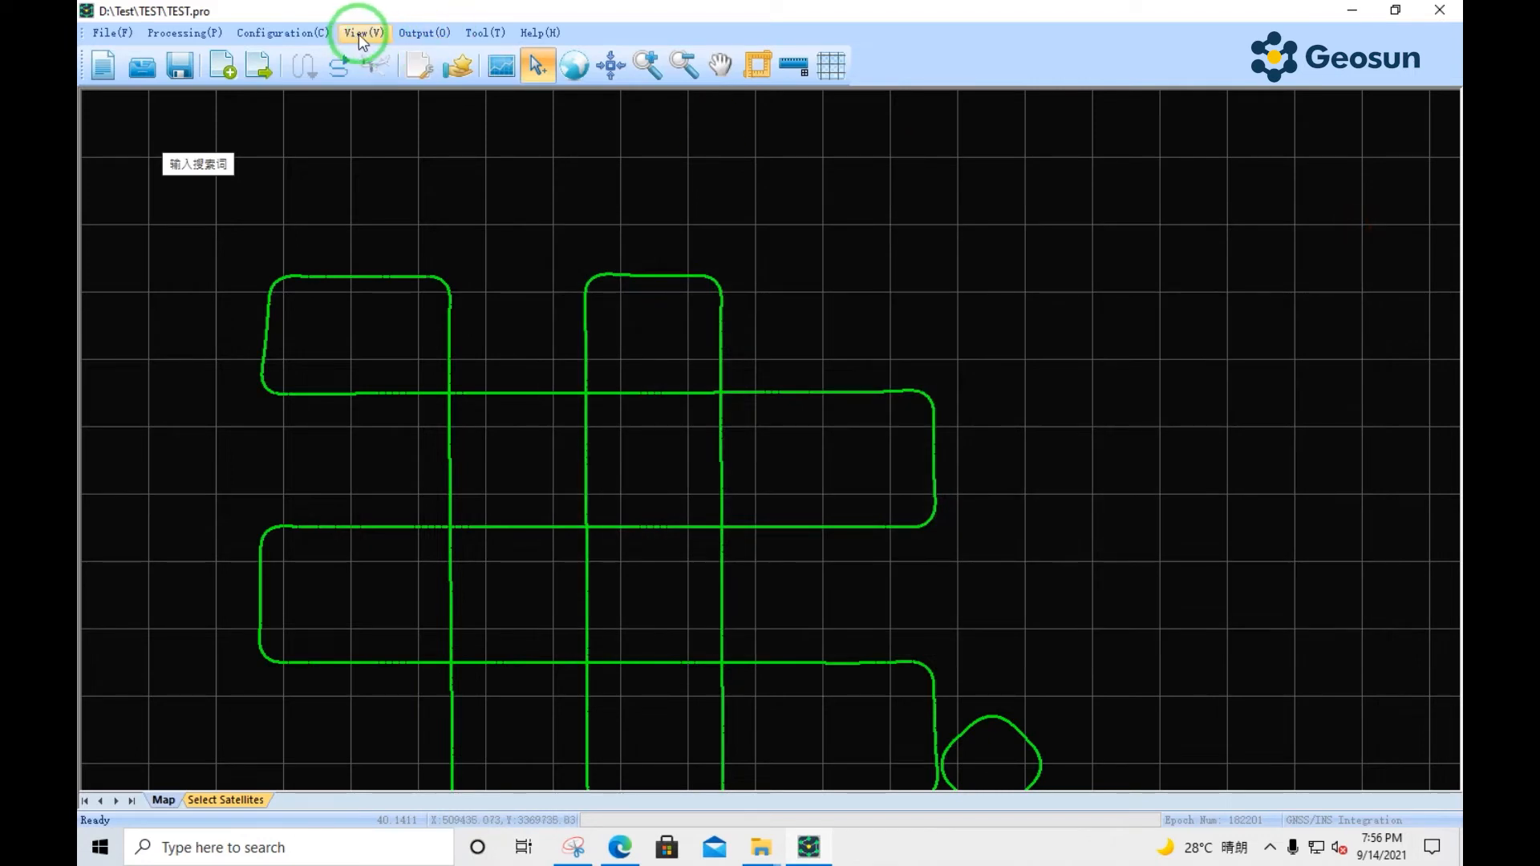
- Shrink the project window to reach the Microsoft Edge window behind it, close Edge, and maximize the project window again
{"action": "left_click", "coordinate": [384, 33]}
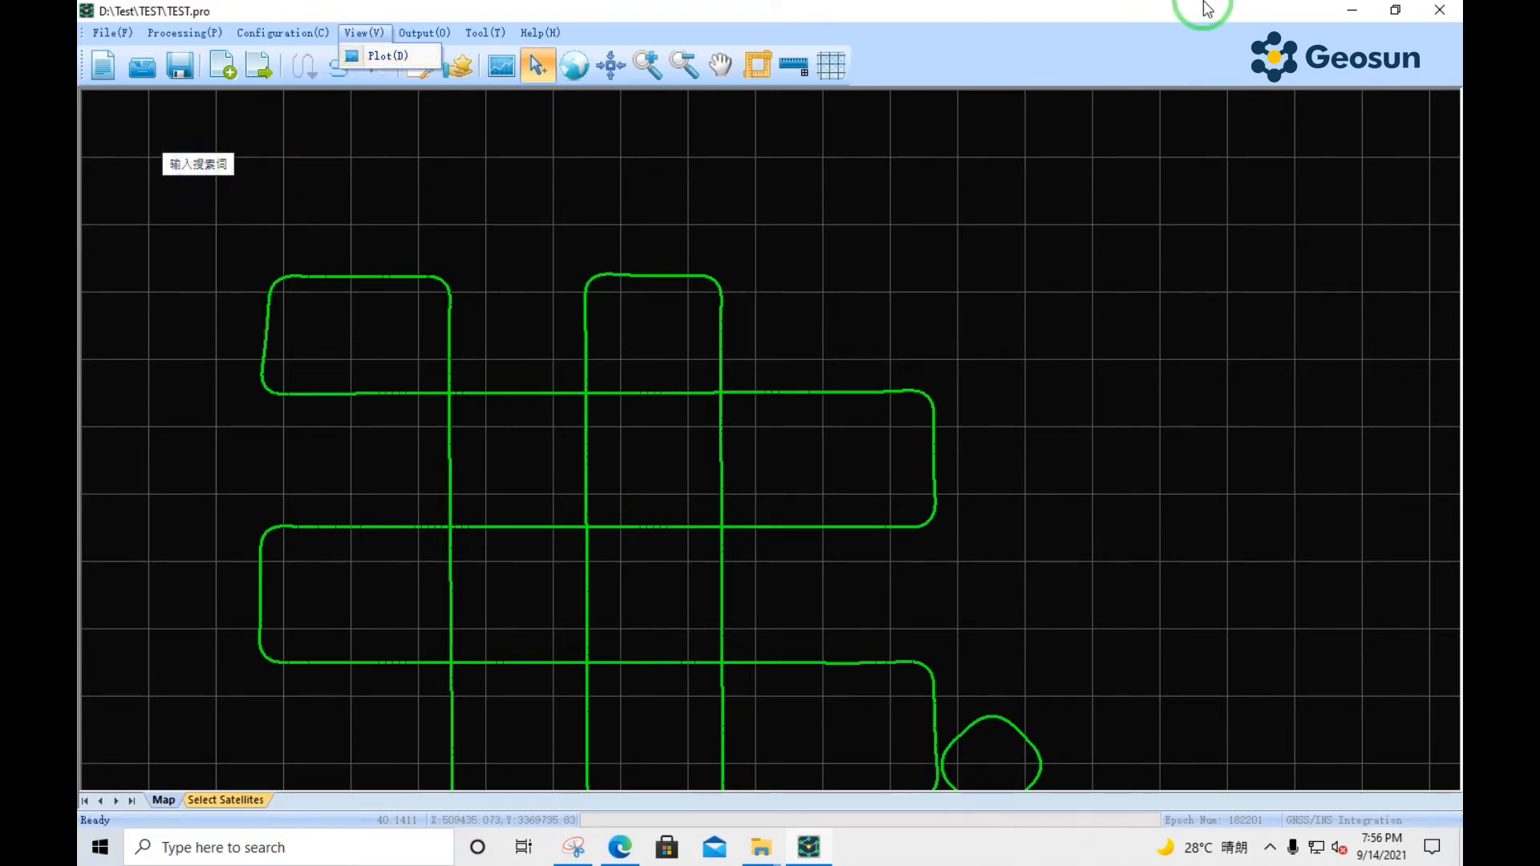
{"action": "left_click", "coordinate": [1394, 14]}
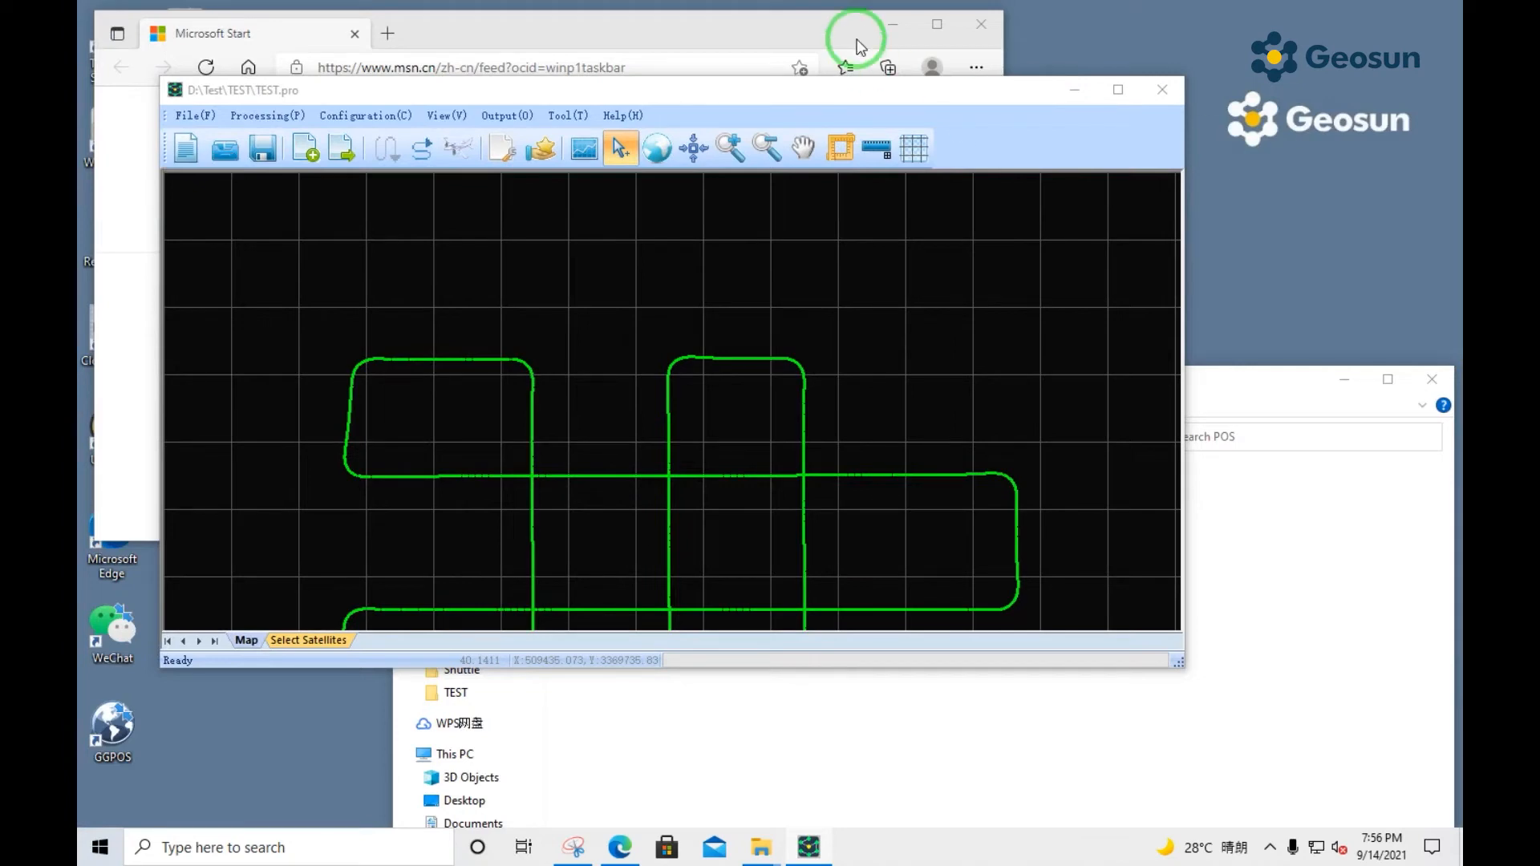
{"action": "left_click", "coordinate": [813, 26]}
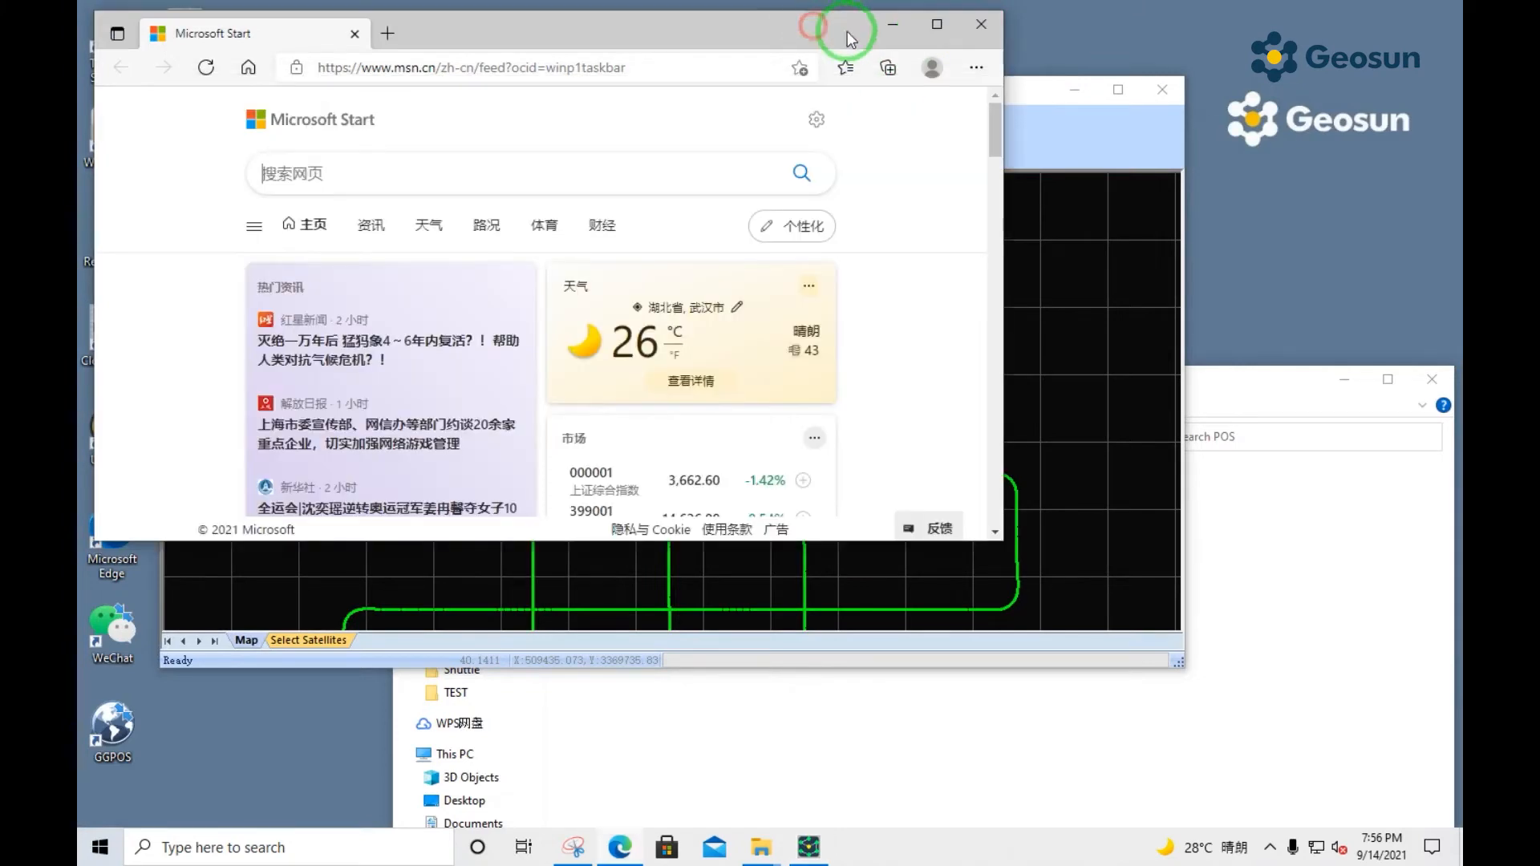
{"action": "left_click", "coordinate": [983, 22]}
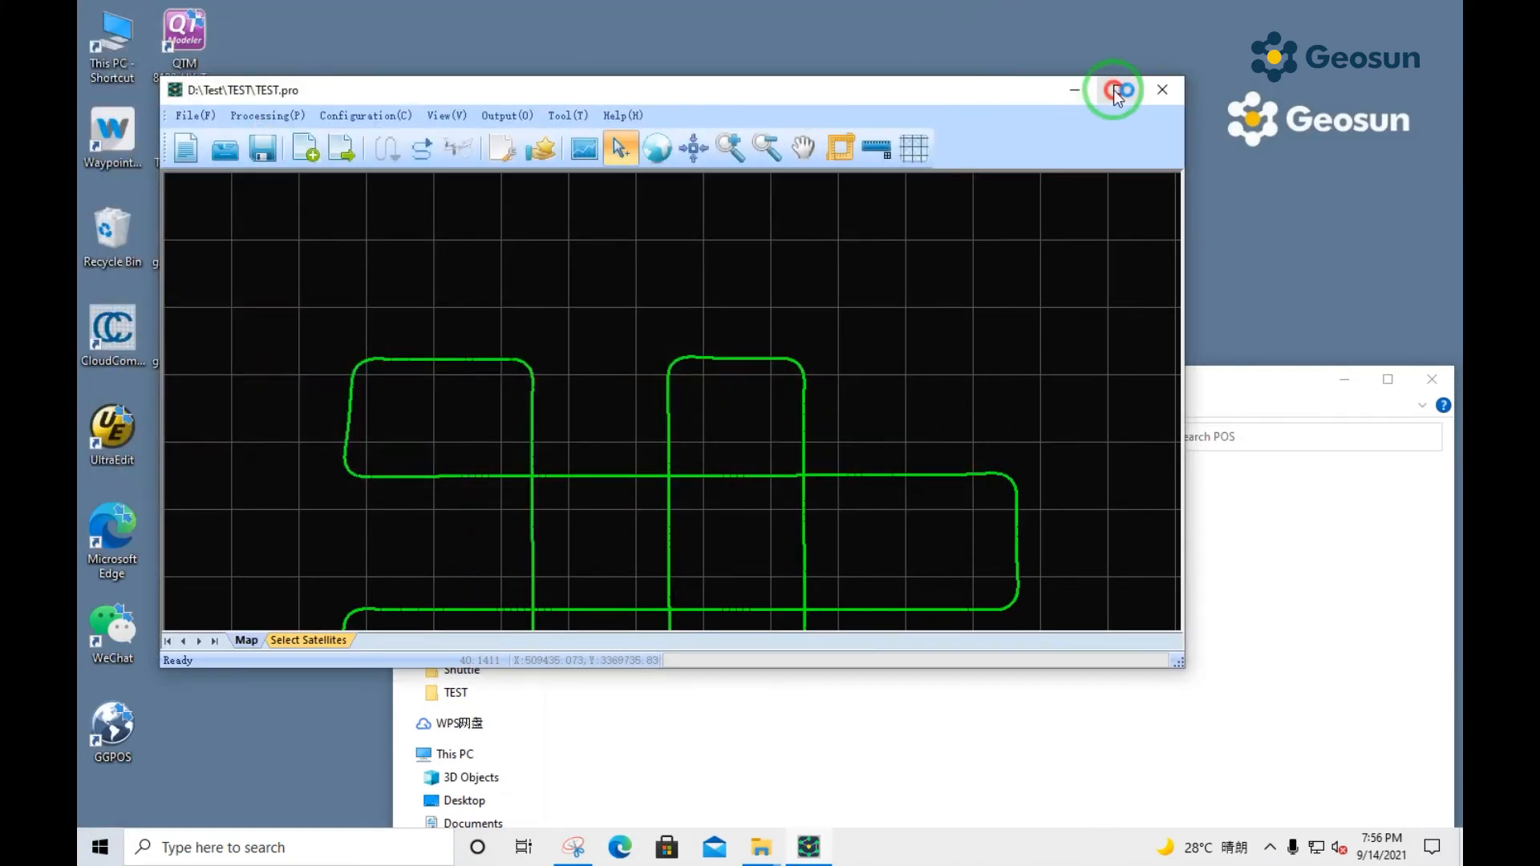
{"action": "left_click", "coordinate": [1113, 91]}
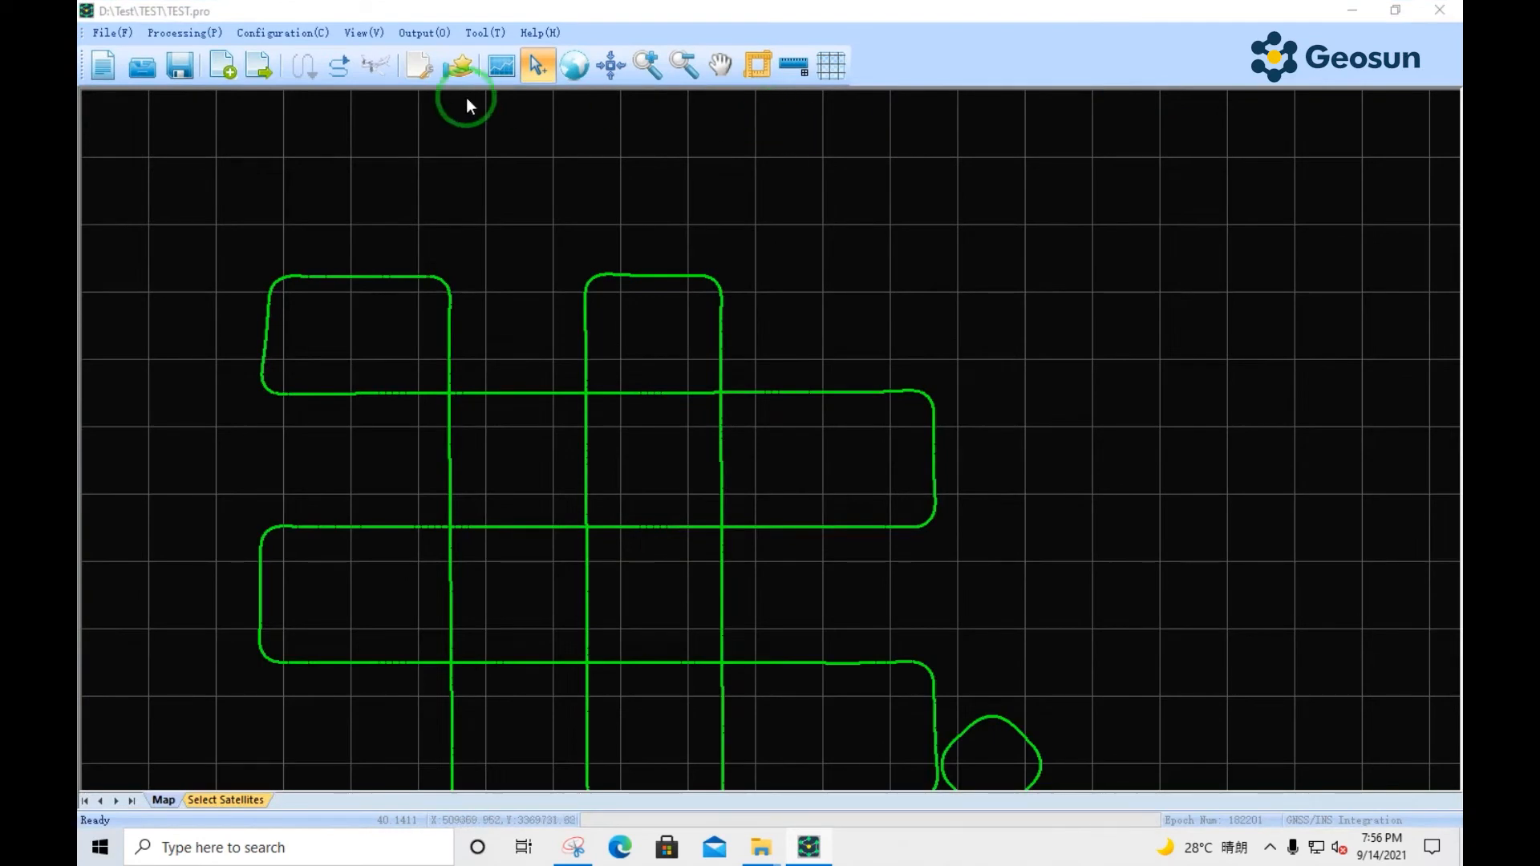
- Plot the Ellipsoid Height result over time, examine the curve, and close the plot window
{"action": "left_click", "coordinate": [382, 33]}
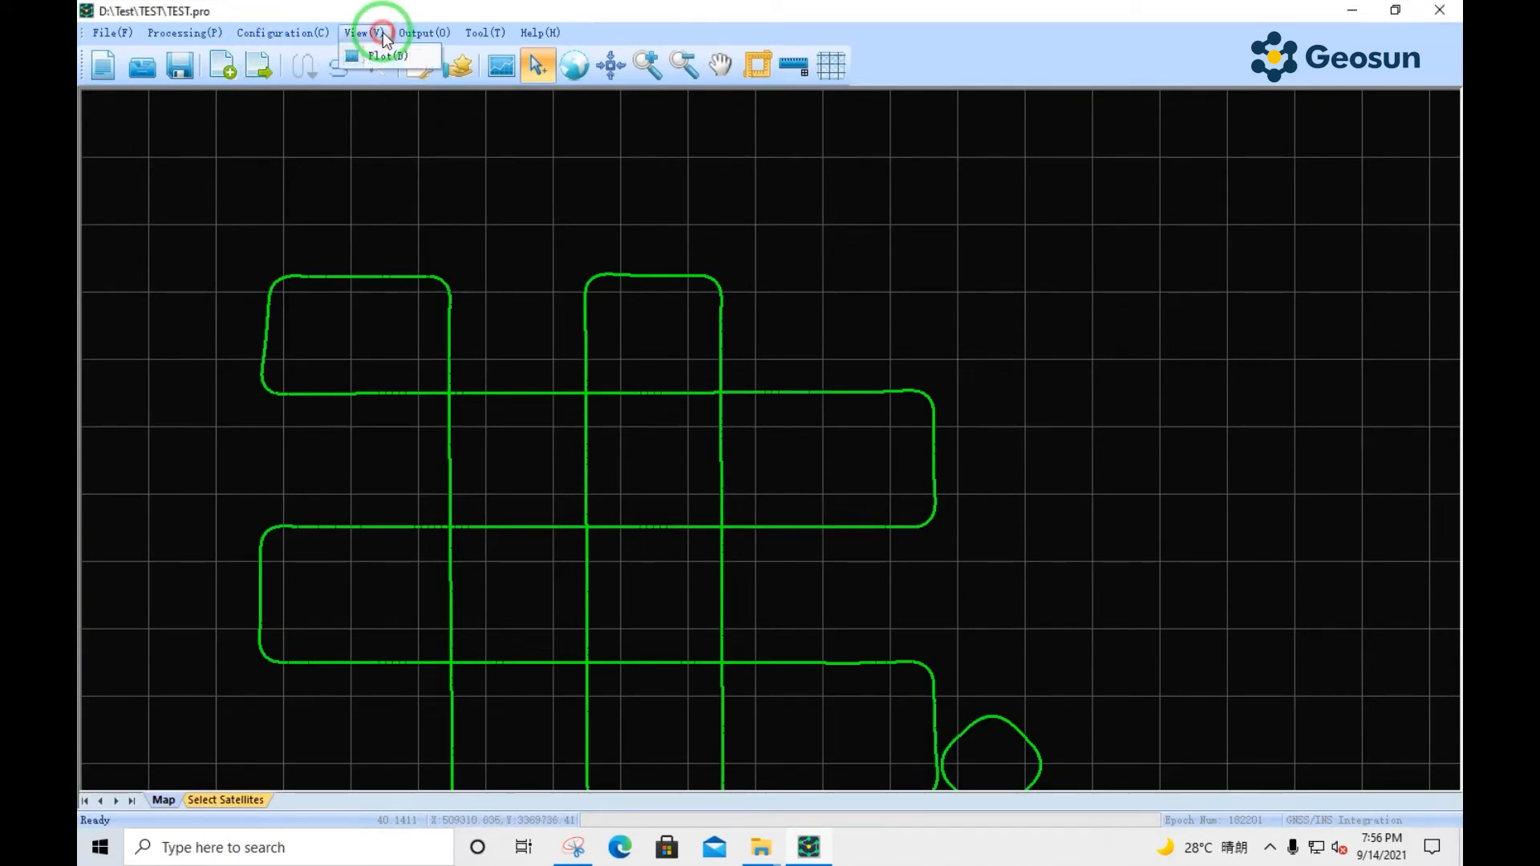
{"action": "left_click", "coordinate": [393, 56]}
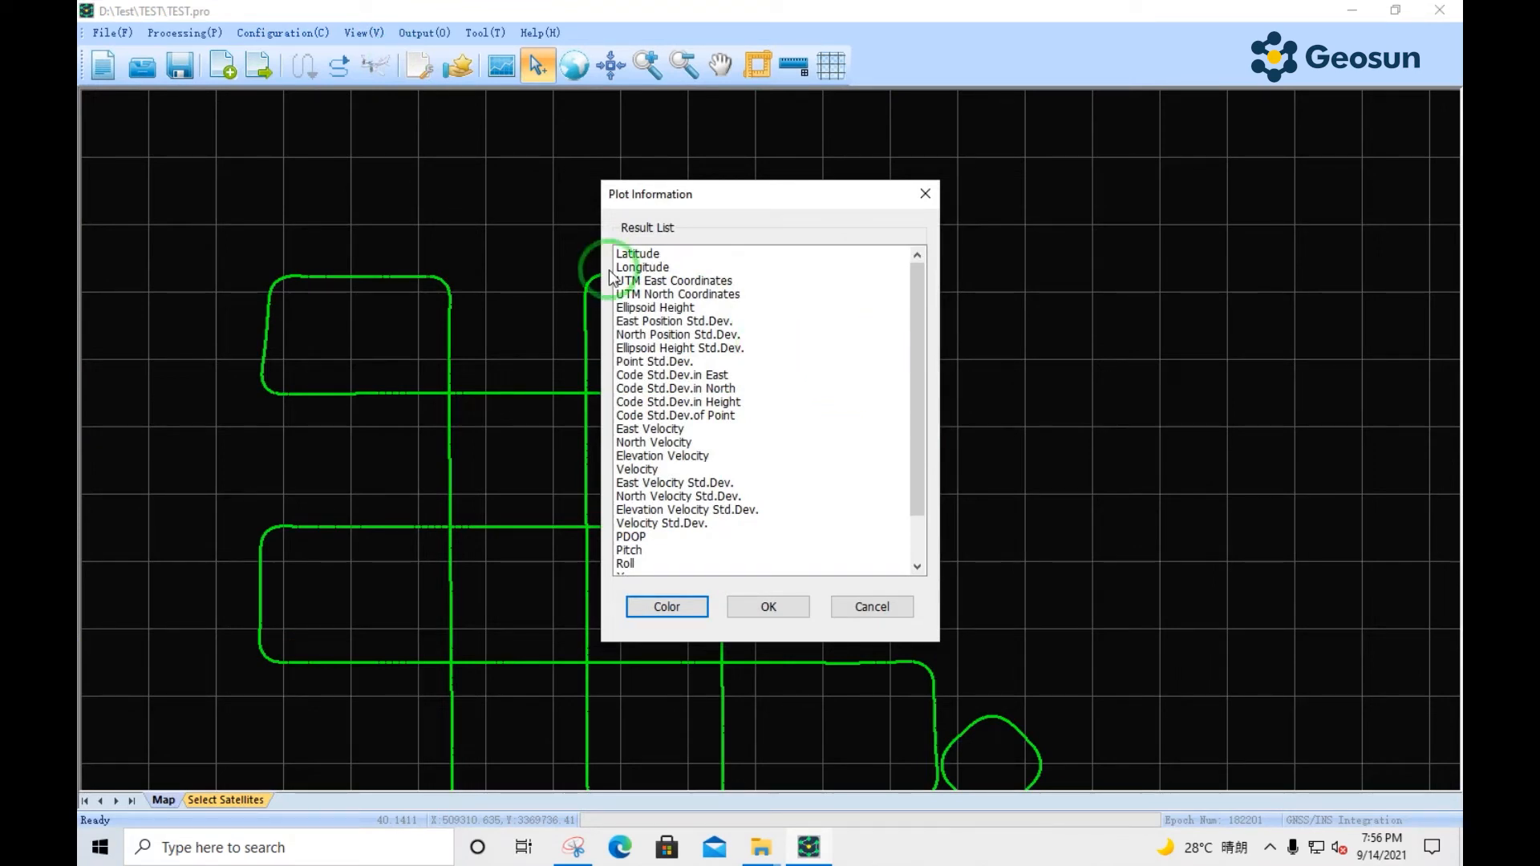
{"action": "left_click", "coordinate": [654, 307]}
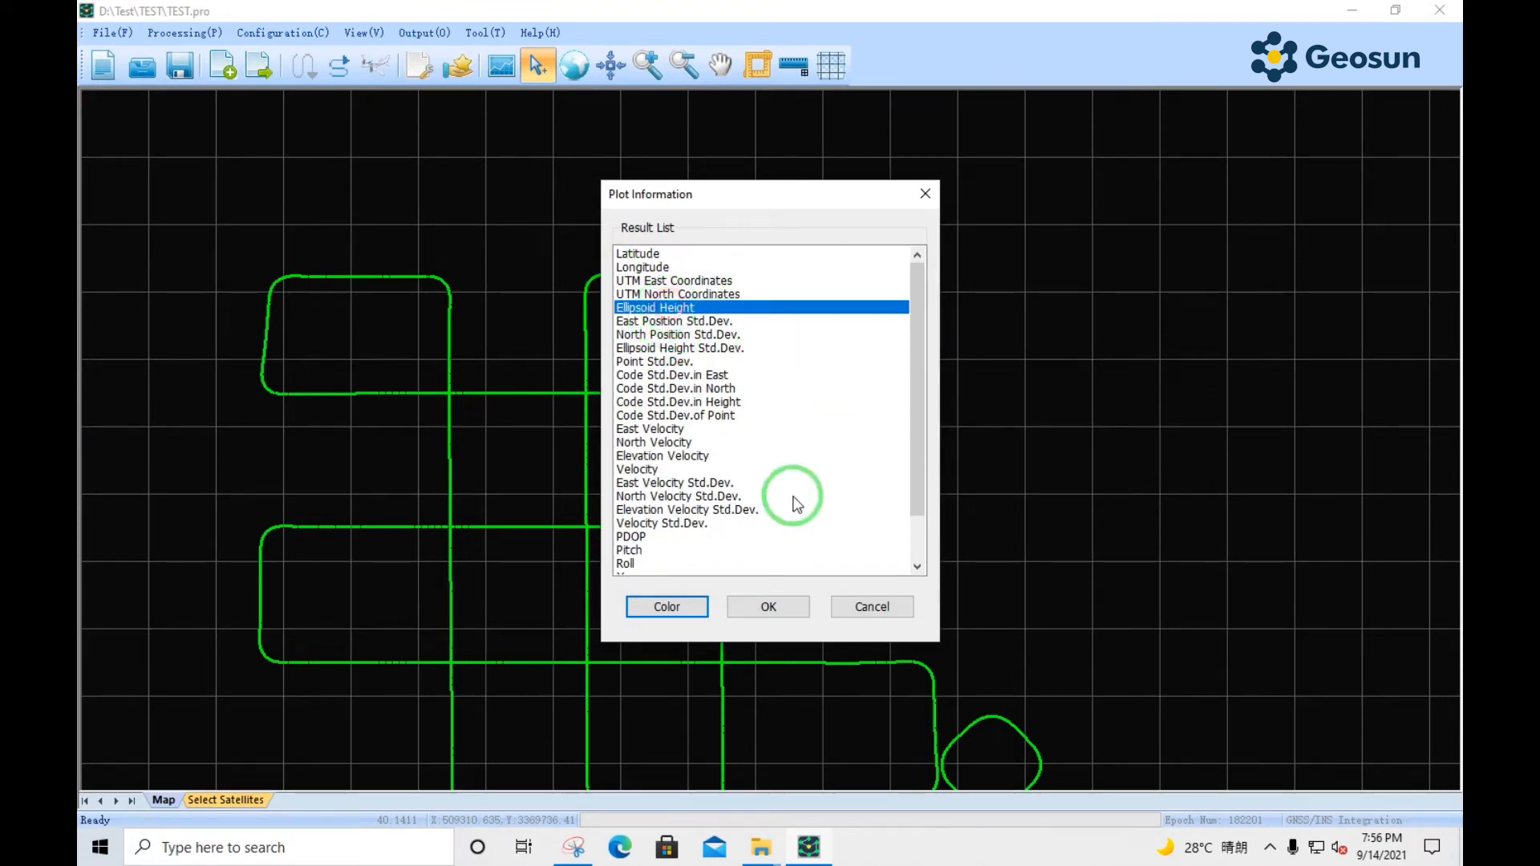
{"action": "left_click", "coordinate": [782, 609]}
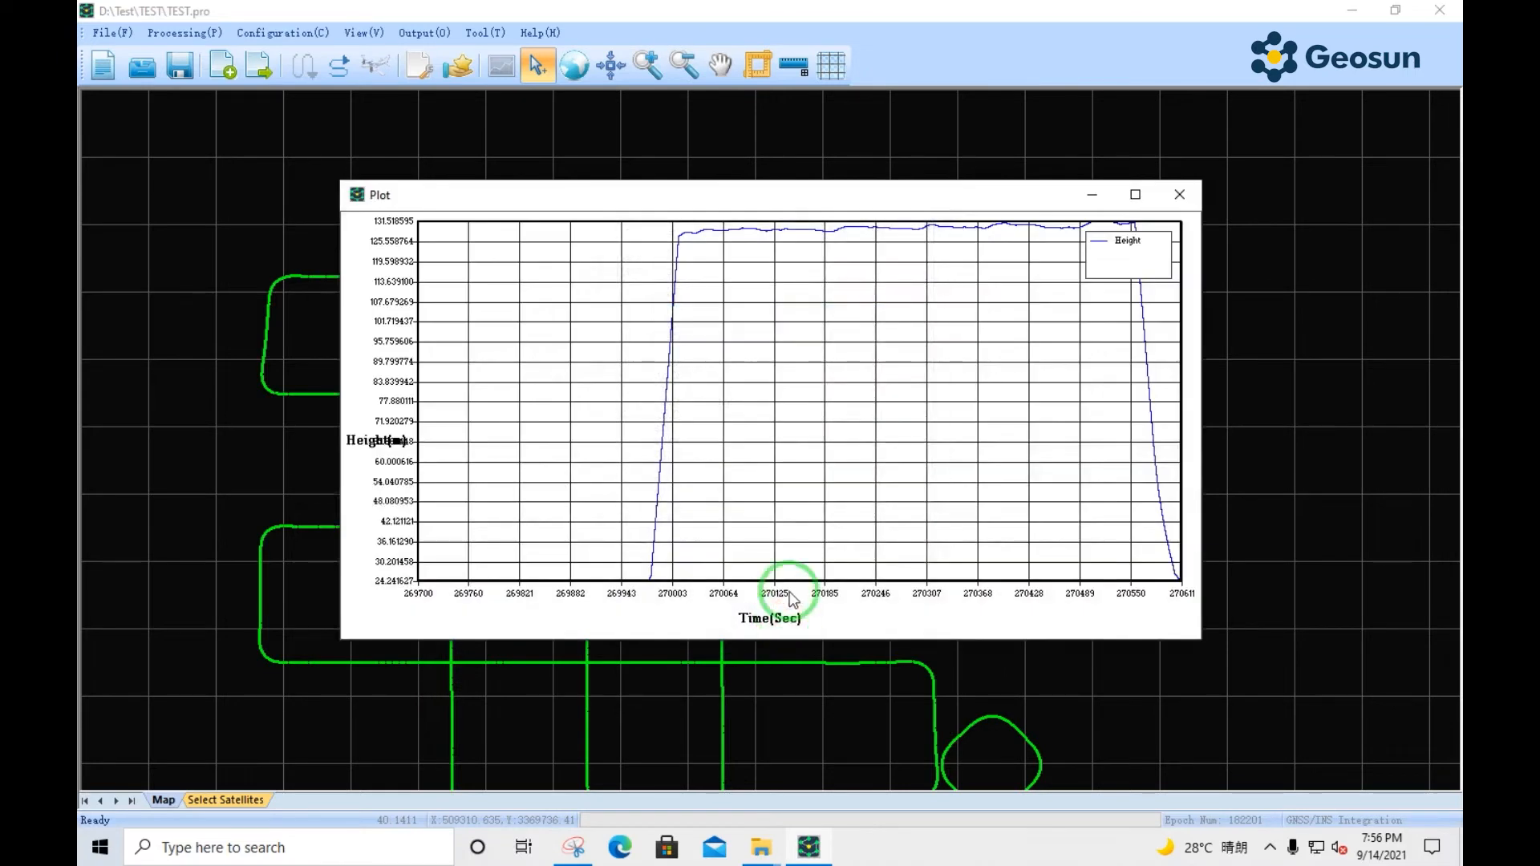
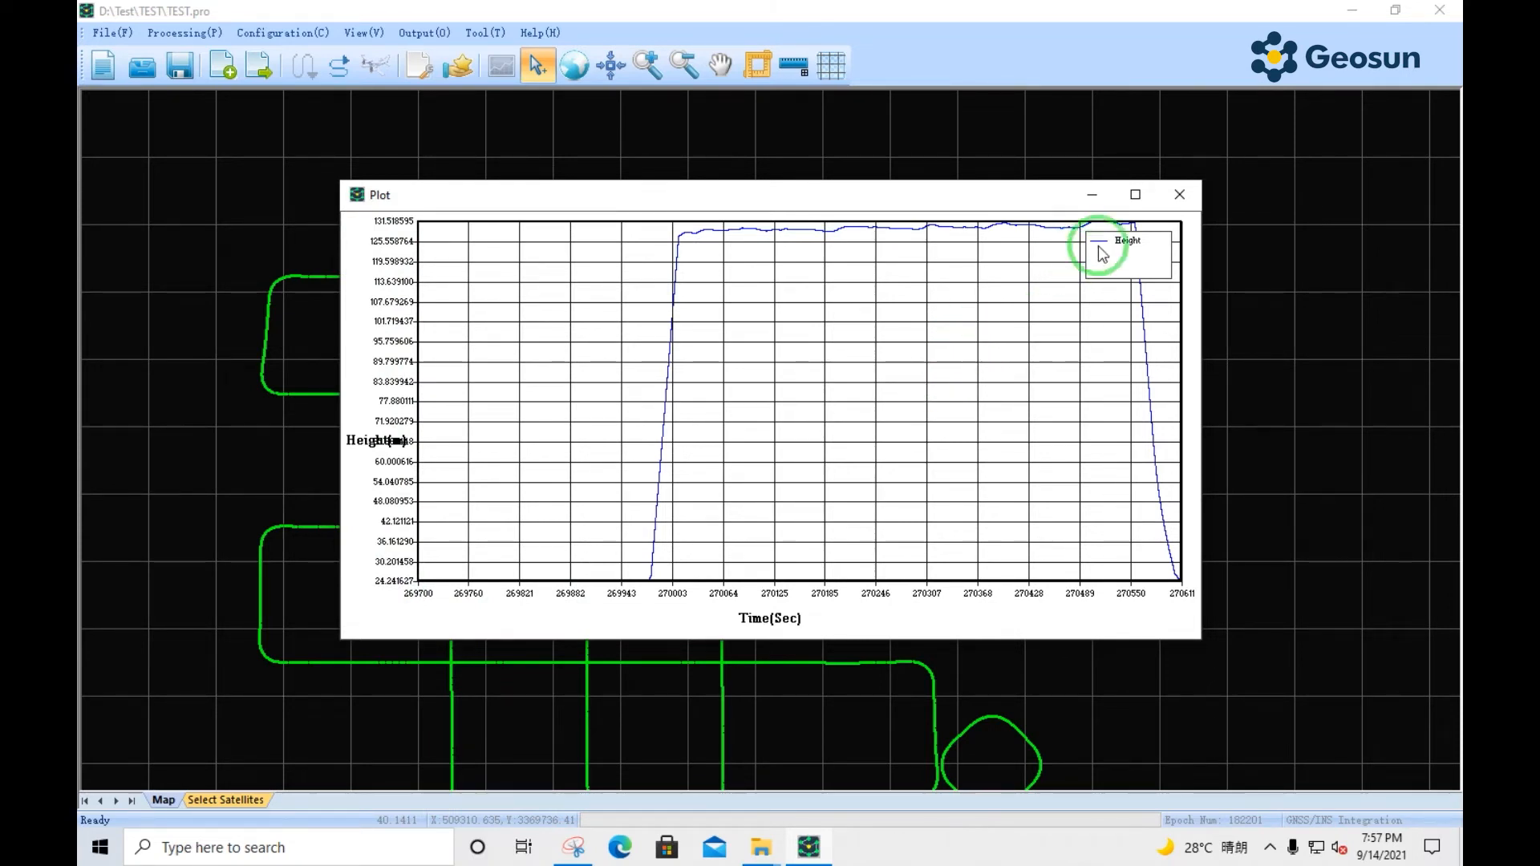
{"action": "left_click", "coordinate": [1179, 195]}
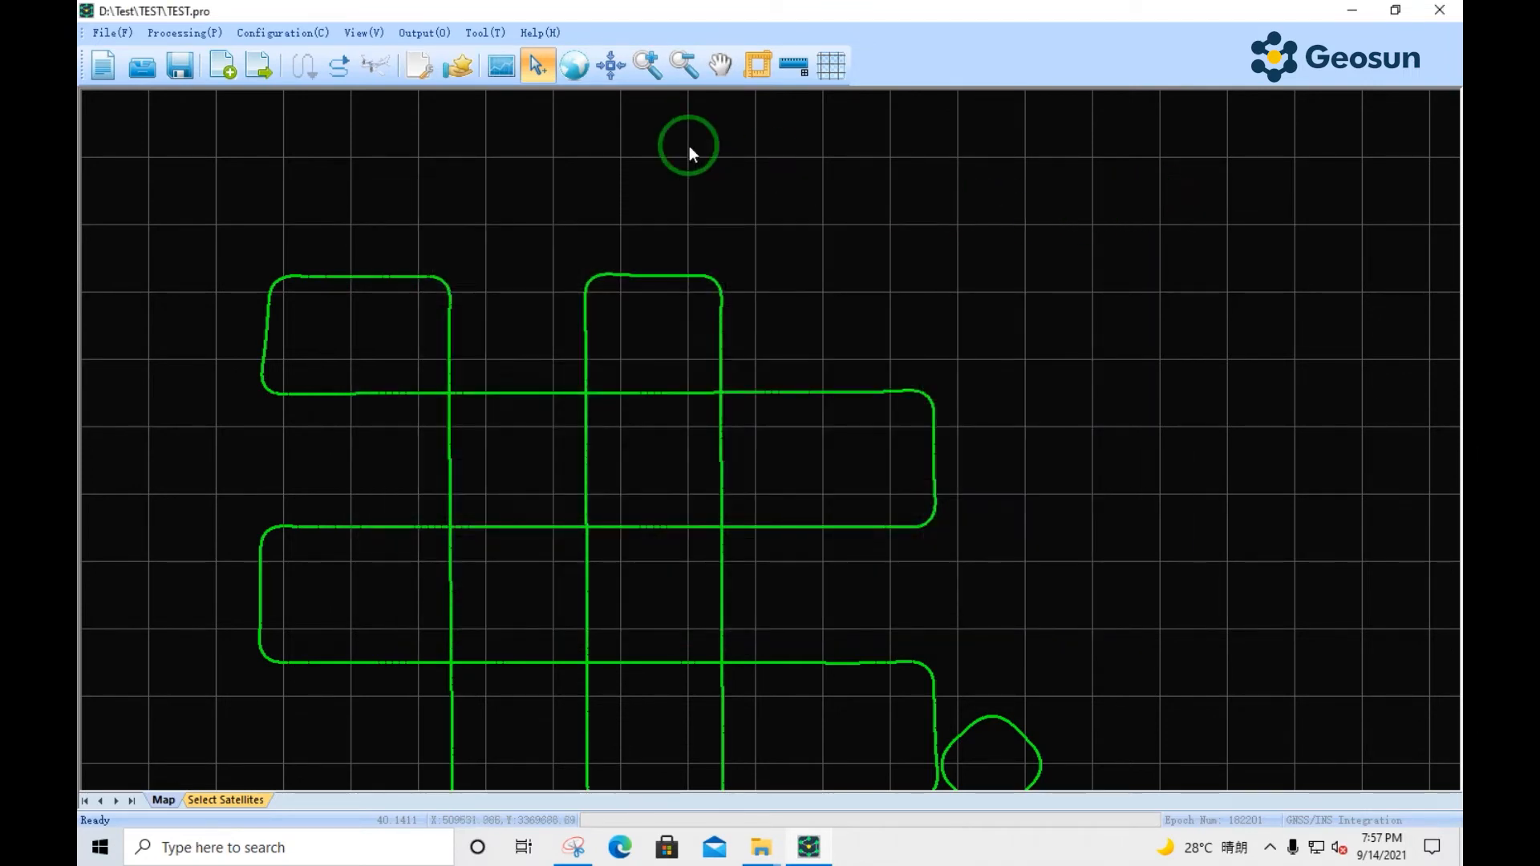
- Open the Output Wizard, review the available profiles through Trajectory, and select the POS profile for TEST.txt
{"action": "left_click", "coordinate": [433, 35]}
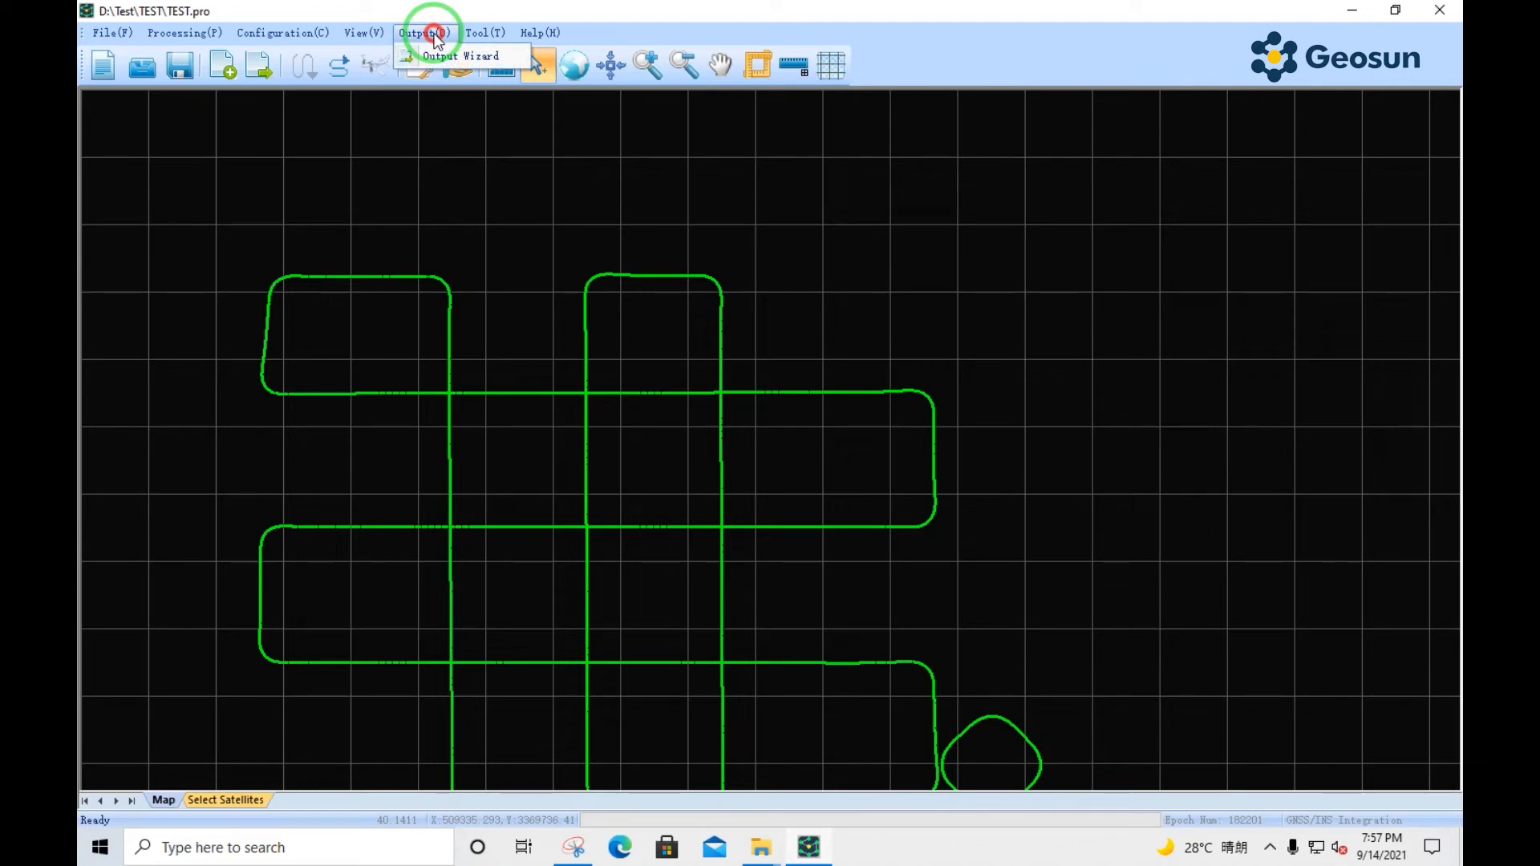
{"action": "left_click", "coordinate": [469, 56]}
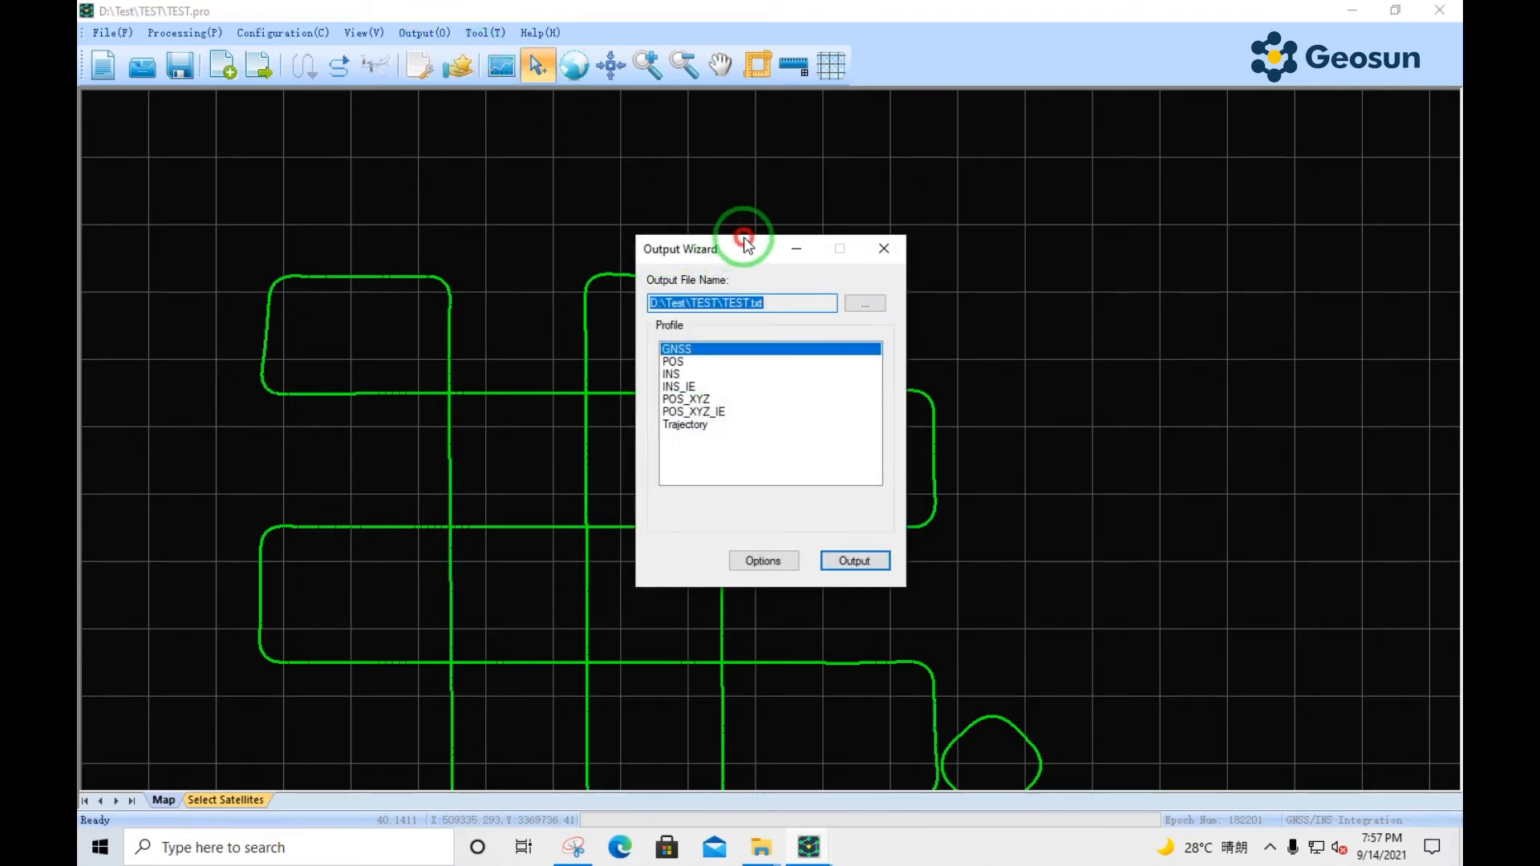
{"action": "left_click_drag", "start_coordinate": [746, 242], "coordinate": [1098, 174]}
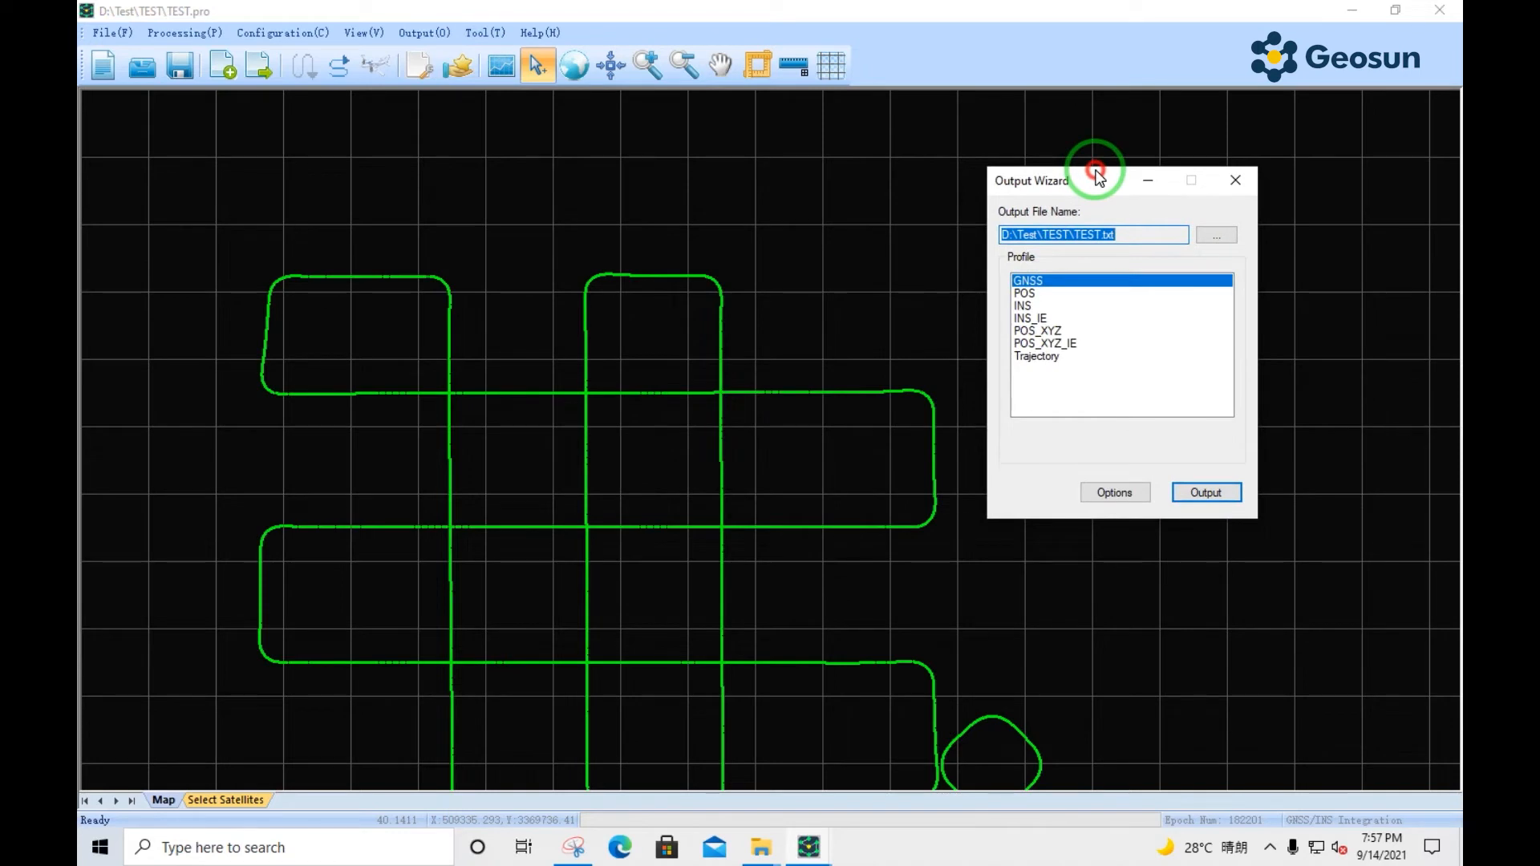
{"action": "left_click", "coordinate": [1065, 295]}
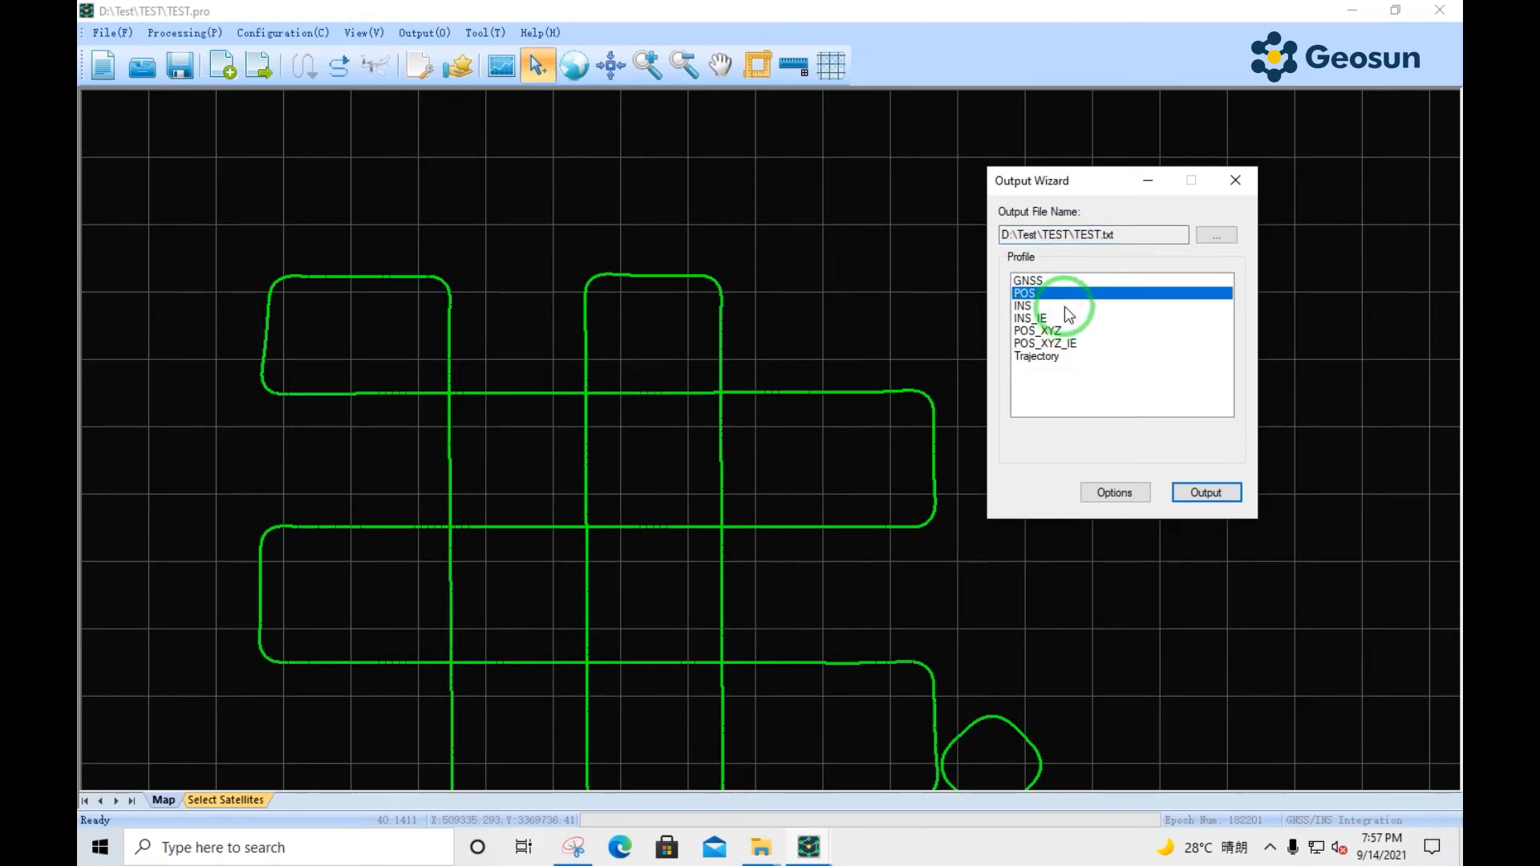
{"action": "left_click", "coordinate": [1065, 307]}
{"action": "left_click", "coordinate": [1074, 319]}
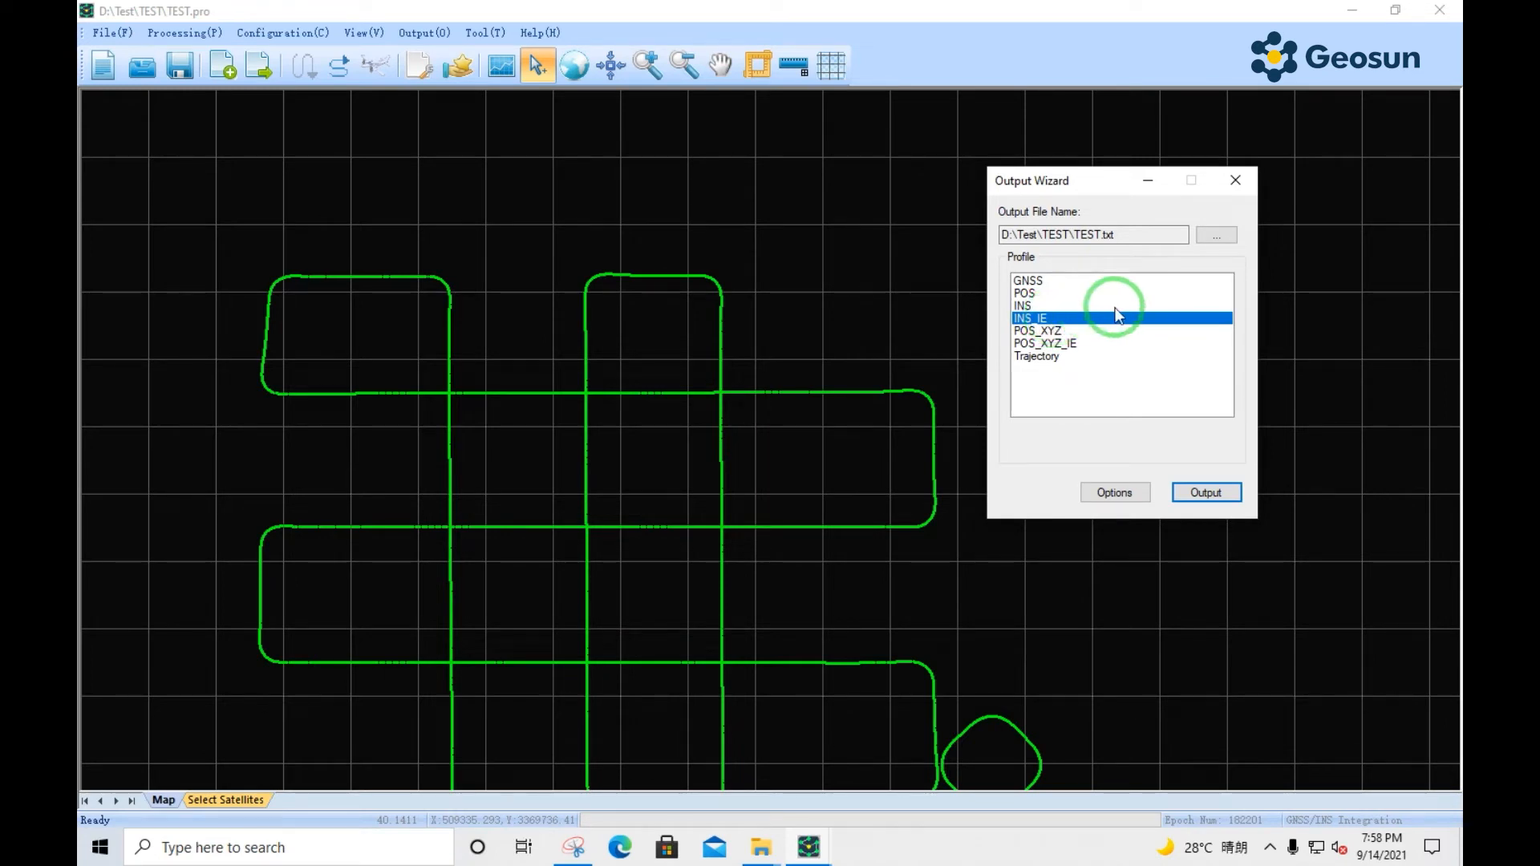
{"action": "left_click", "coordinate": [1039, 331]}
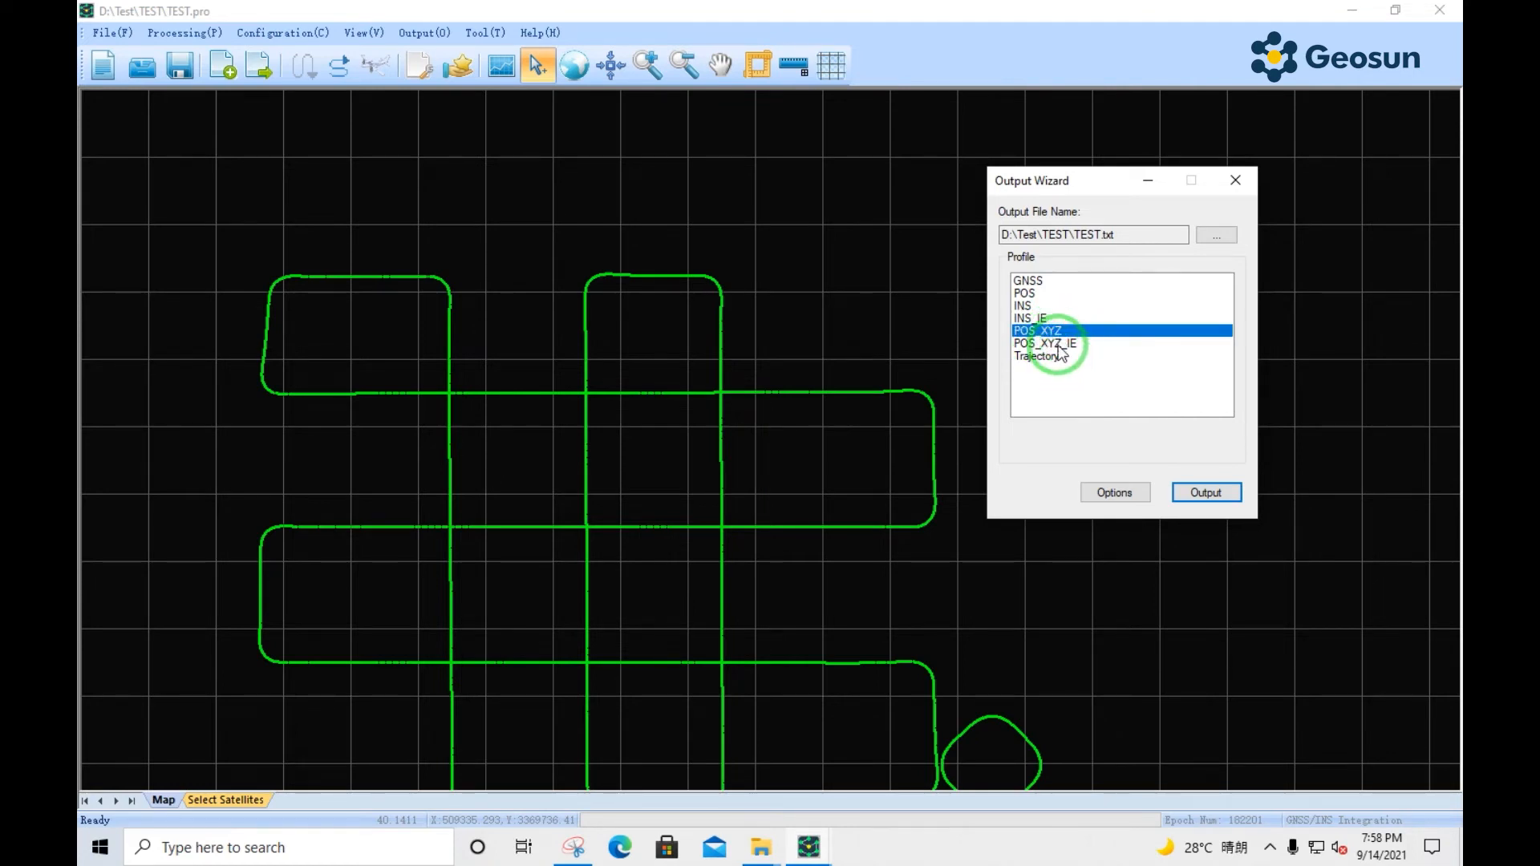
{"action": "left_click", "coordinate": [1052, 343]}
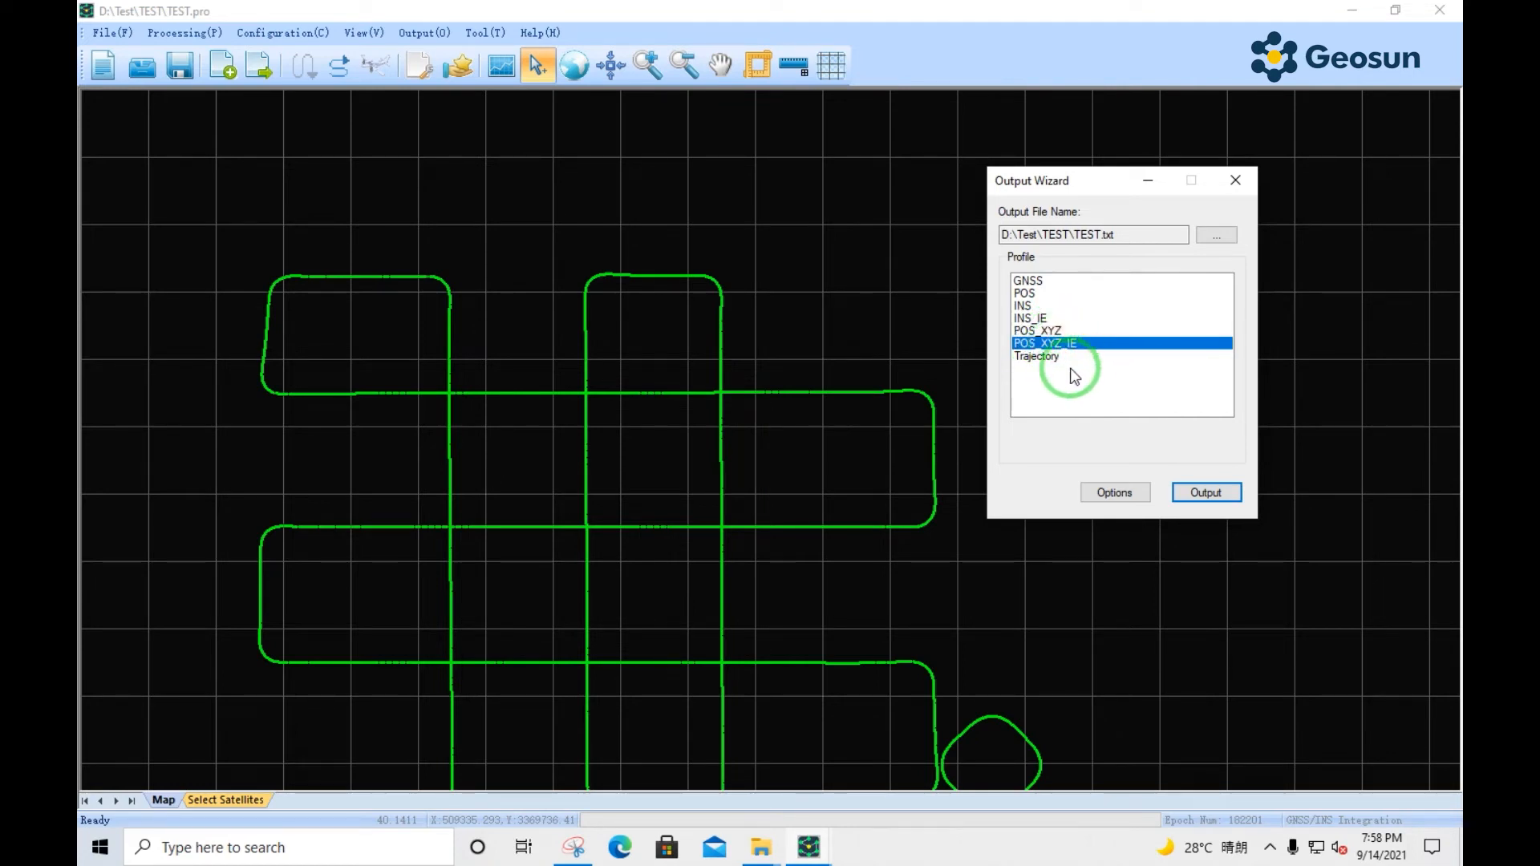
{"action": "left_click", "coordinate": [1055, 358]}
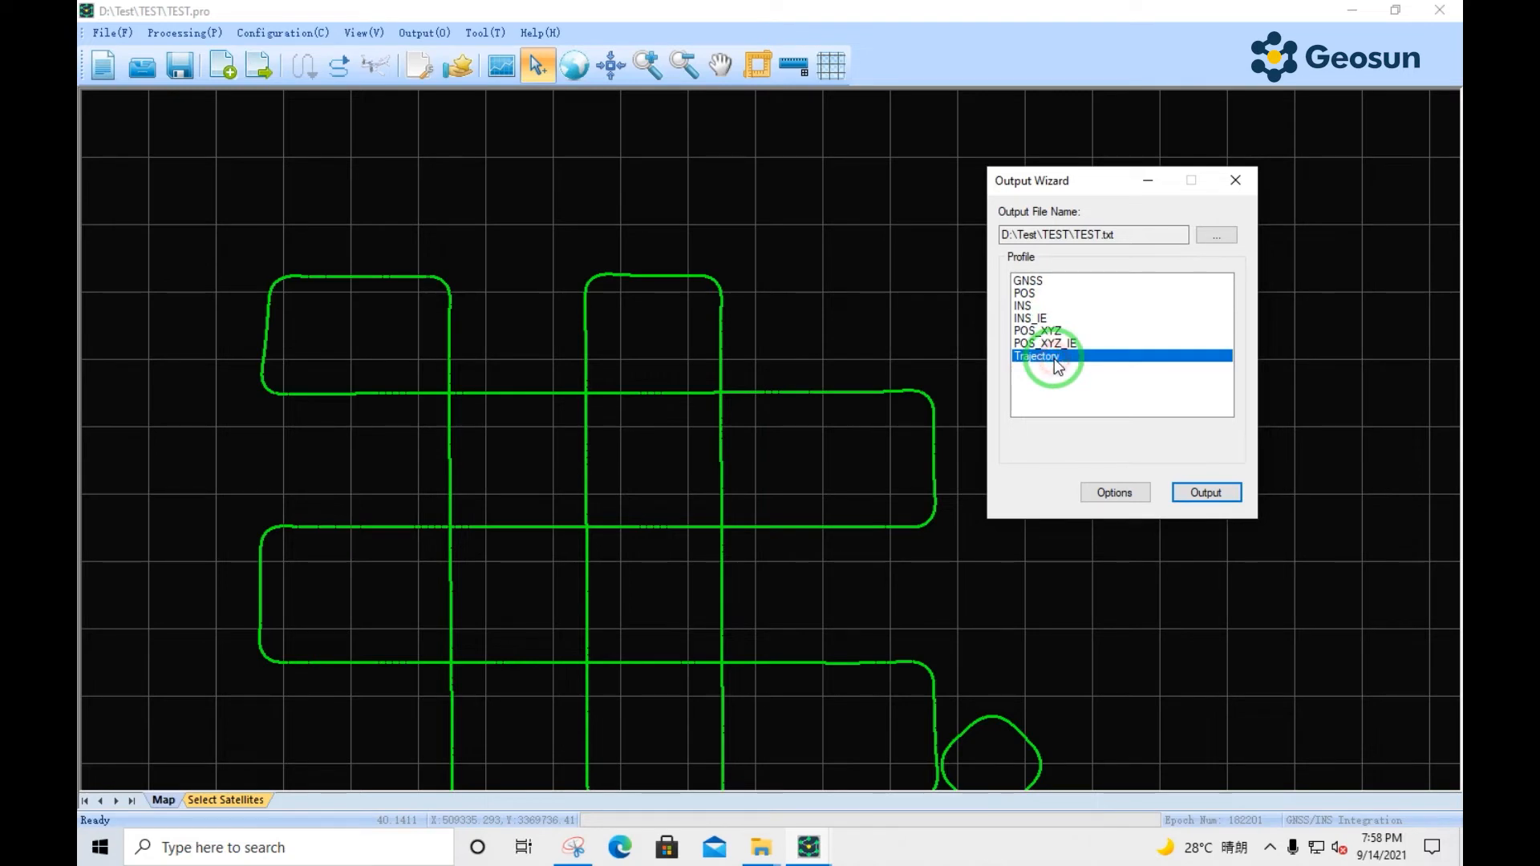
{"action": "left_click", "coordinate": [1024, 293]}
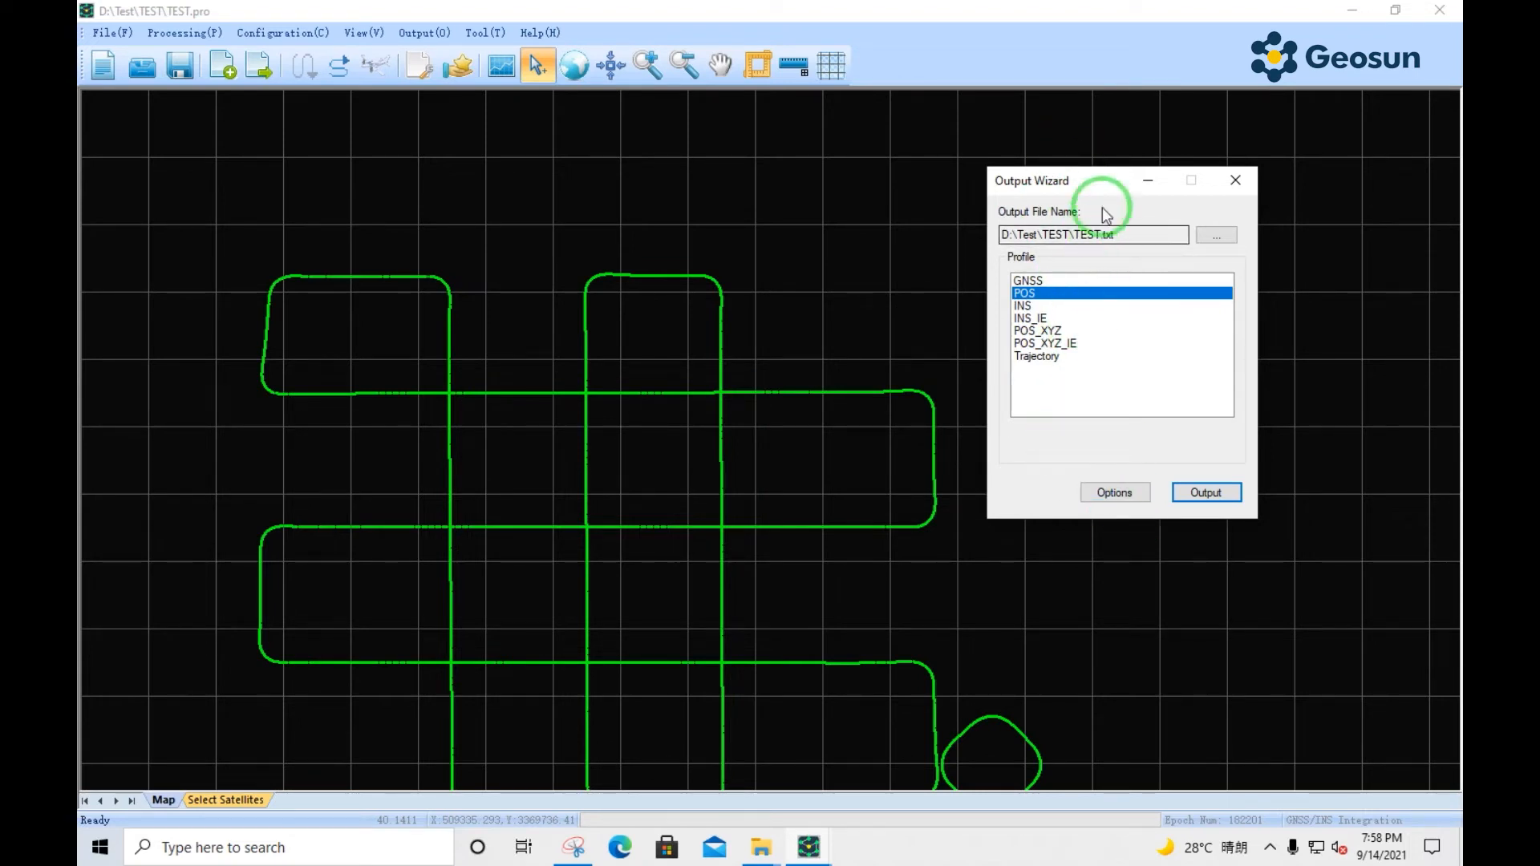
{"action": "left_click_drag", "start_coordinate": [1104, 179], "coordinate": [972, 185]}
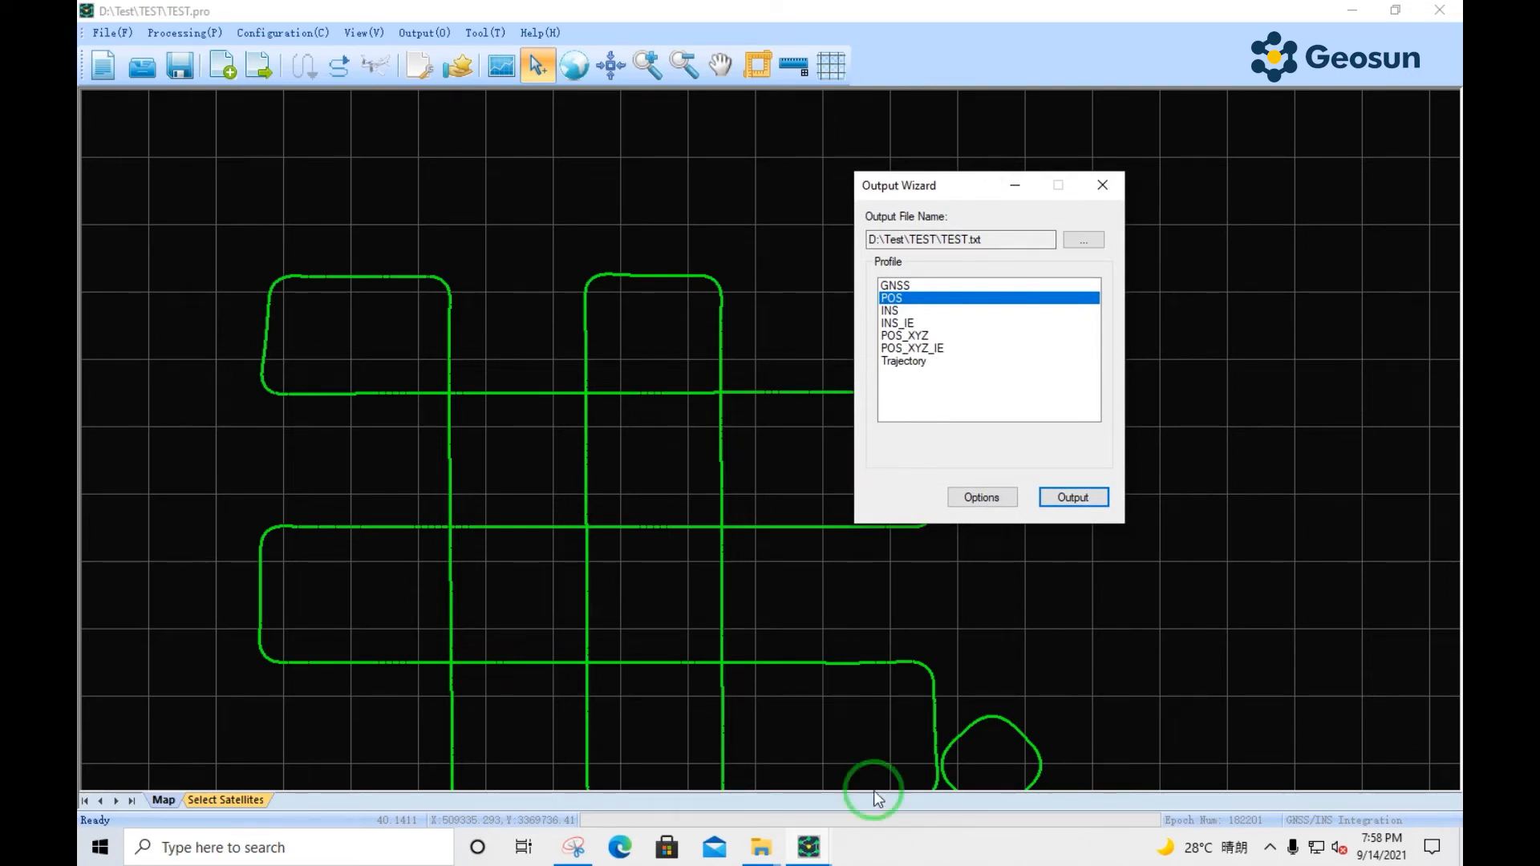
- Switch to the File Explorer window showing POS, go up to the TEST project folder, and reposition the window to show its files
{"action": "mouse_move", "coordinate": [762, 858]}
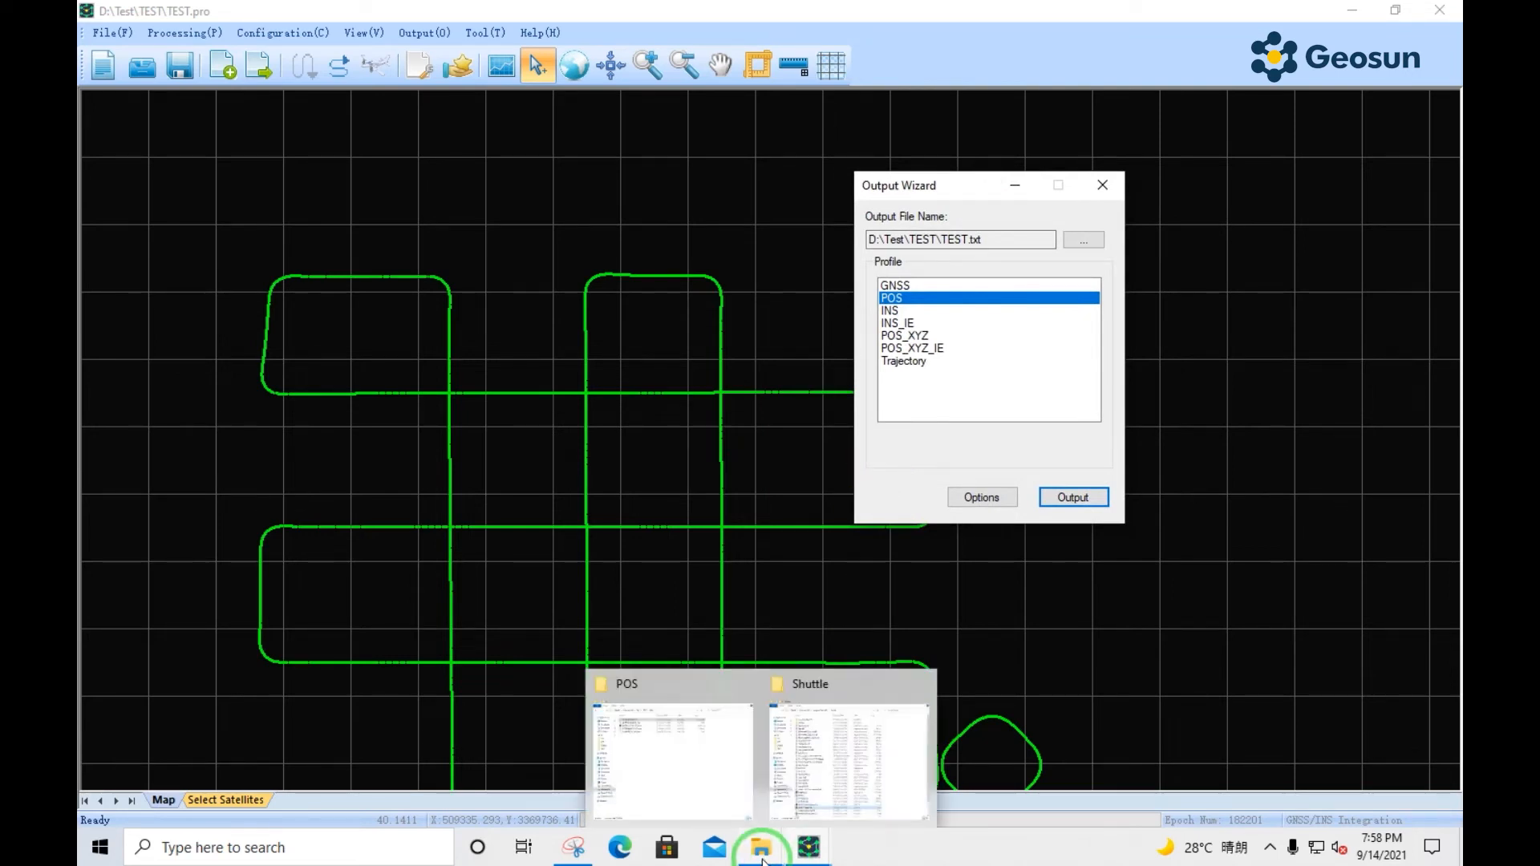
{"action": "left_click", "coordinate": [706, 778]}
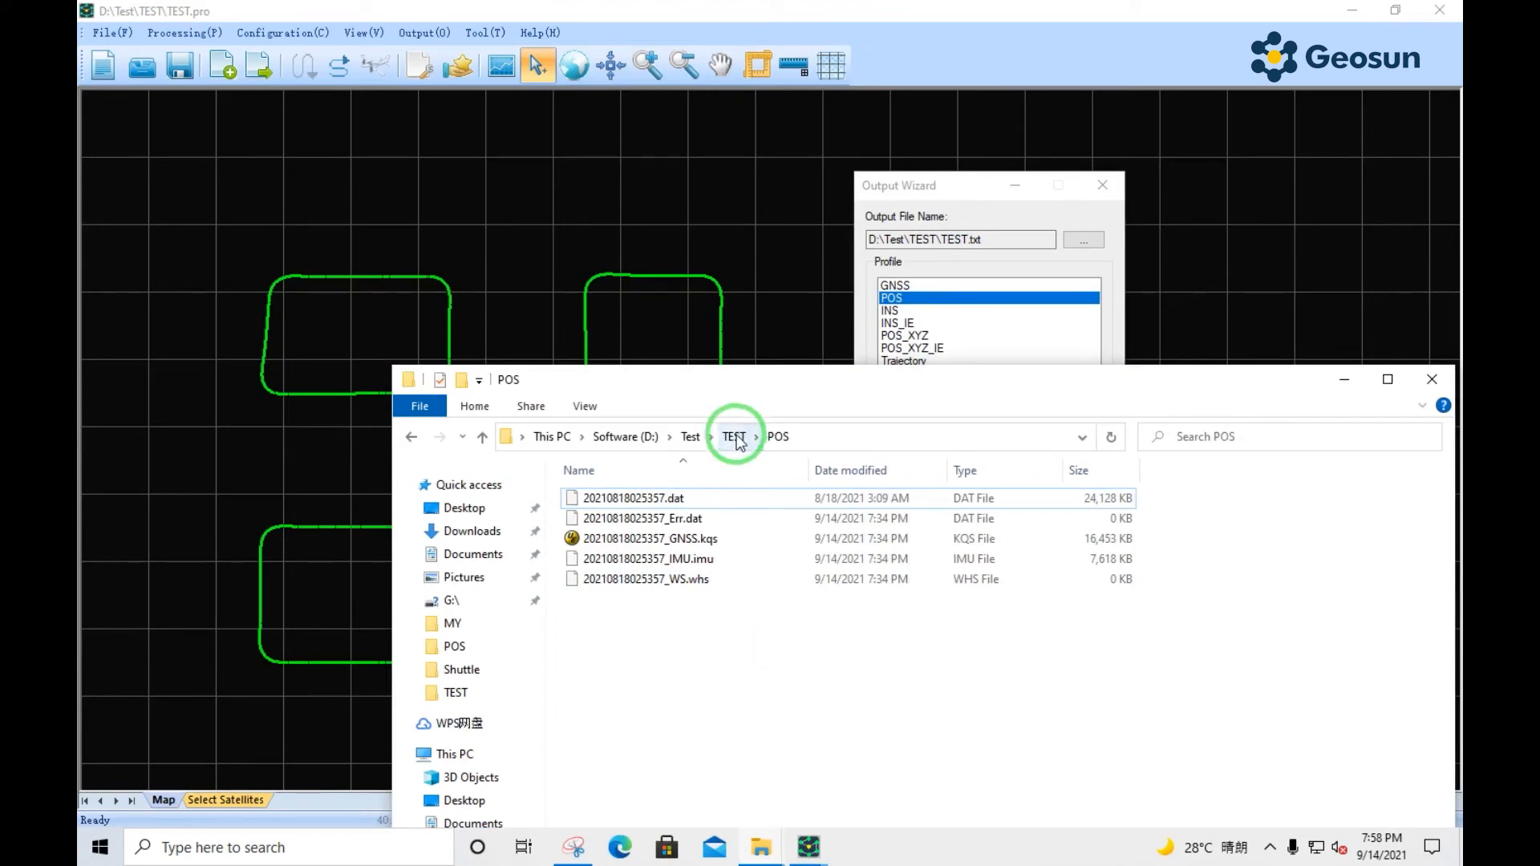
{"action": "left_click", "coordinate": [734, 436]}
{"action": "left_click", "coordinate": [726, 626]}
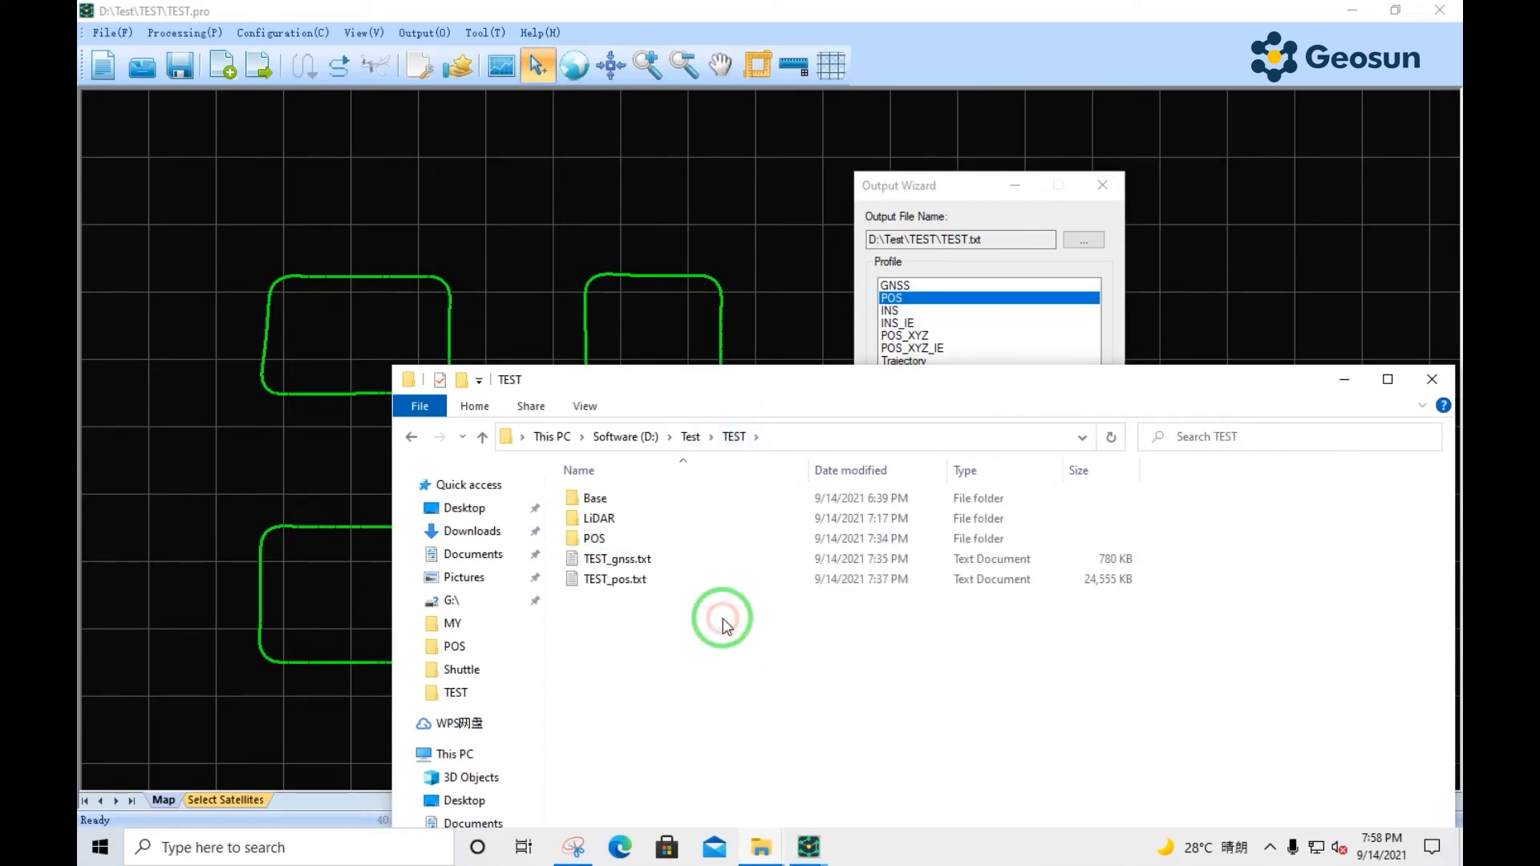
{"action": "left_click_drag", "start_coordinate": [1159, 383], "coordinate": [1083, 161]}
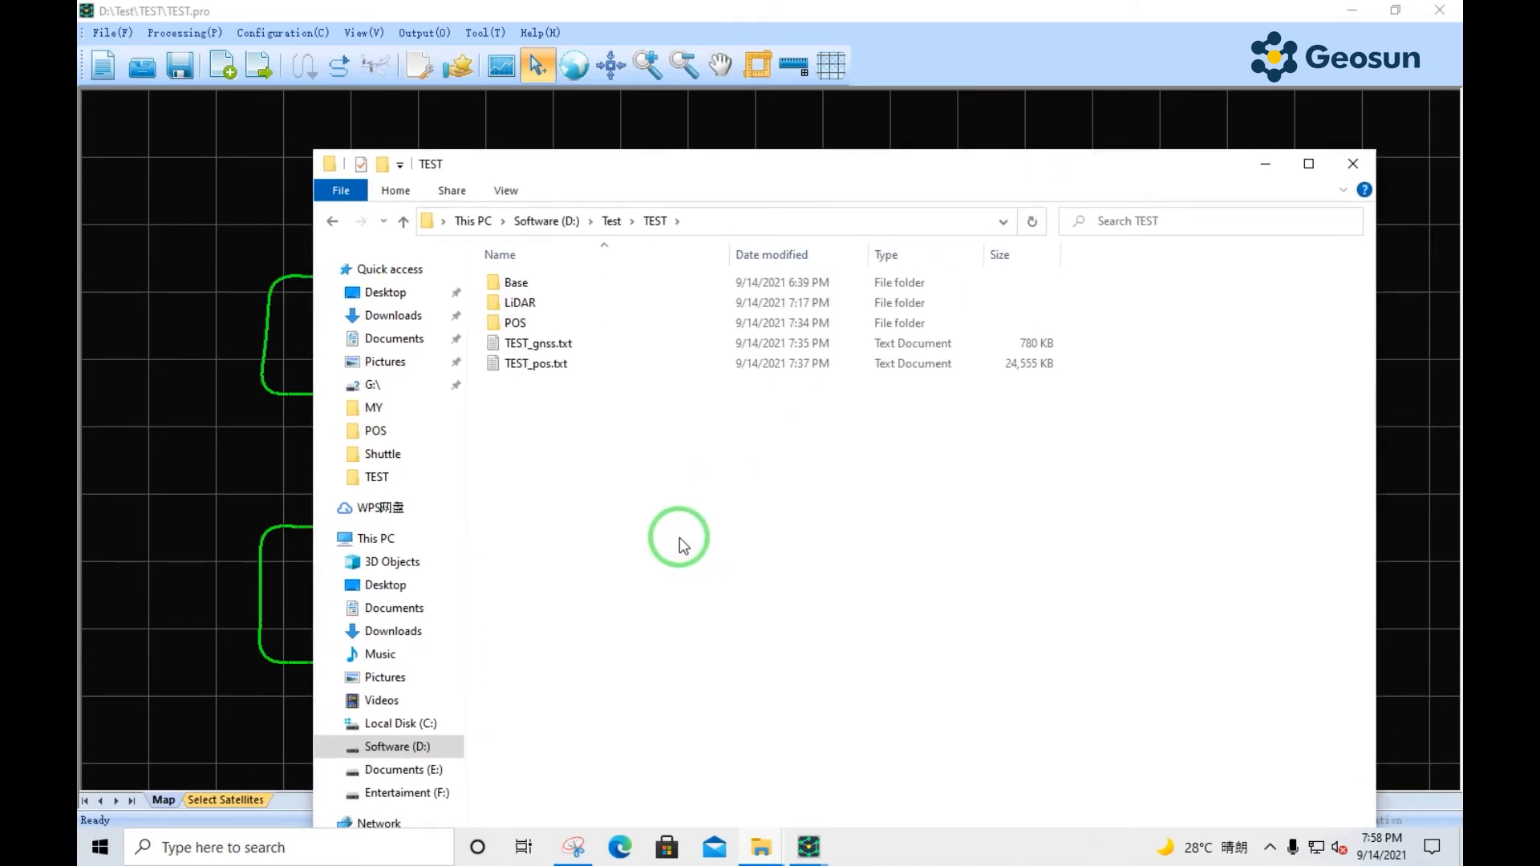
- Open TEST_pos.txt from the TEST folder in Notepad and maximize its window
{"action": "left_click", "coordinate": [526, 365]}
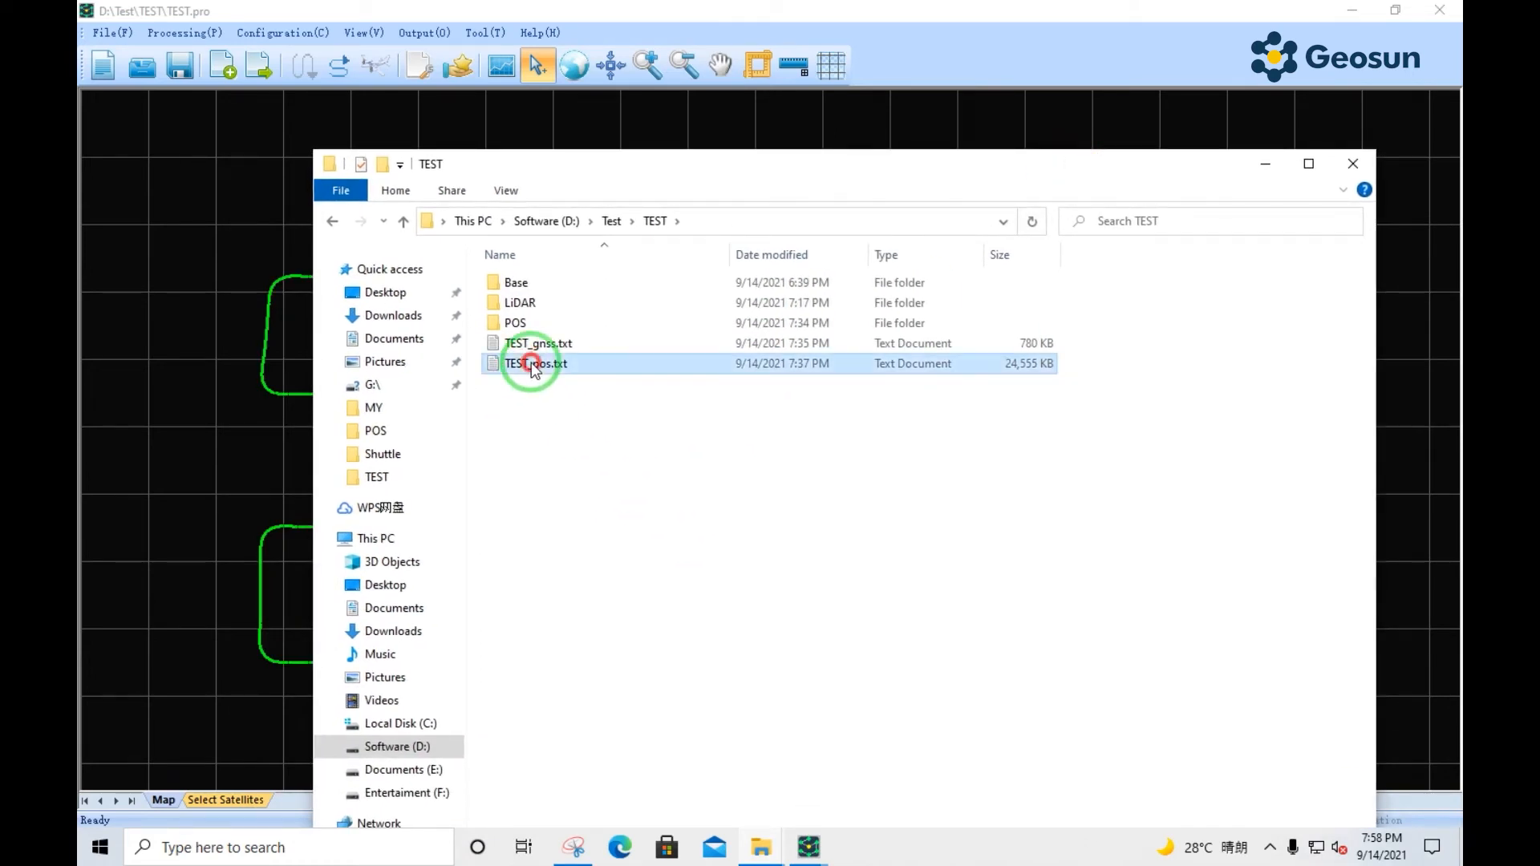
{"action": "left_click", "coordinate": [754, 518]}
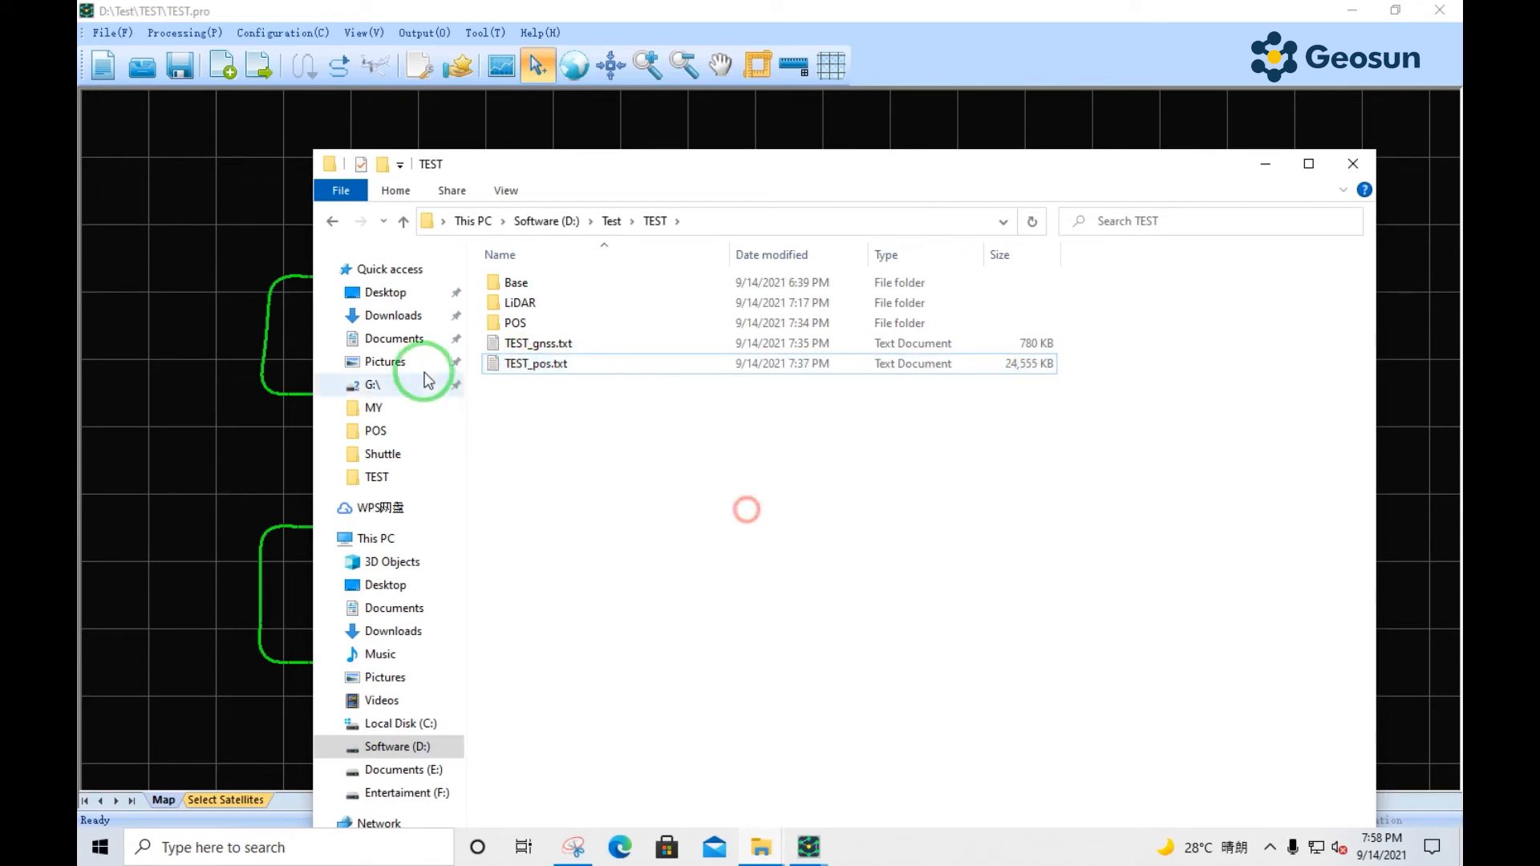
{"action": "left_click", "coordinate": [547, 369]}
{"action": "double_click", "coordinate": [547, 371]}
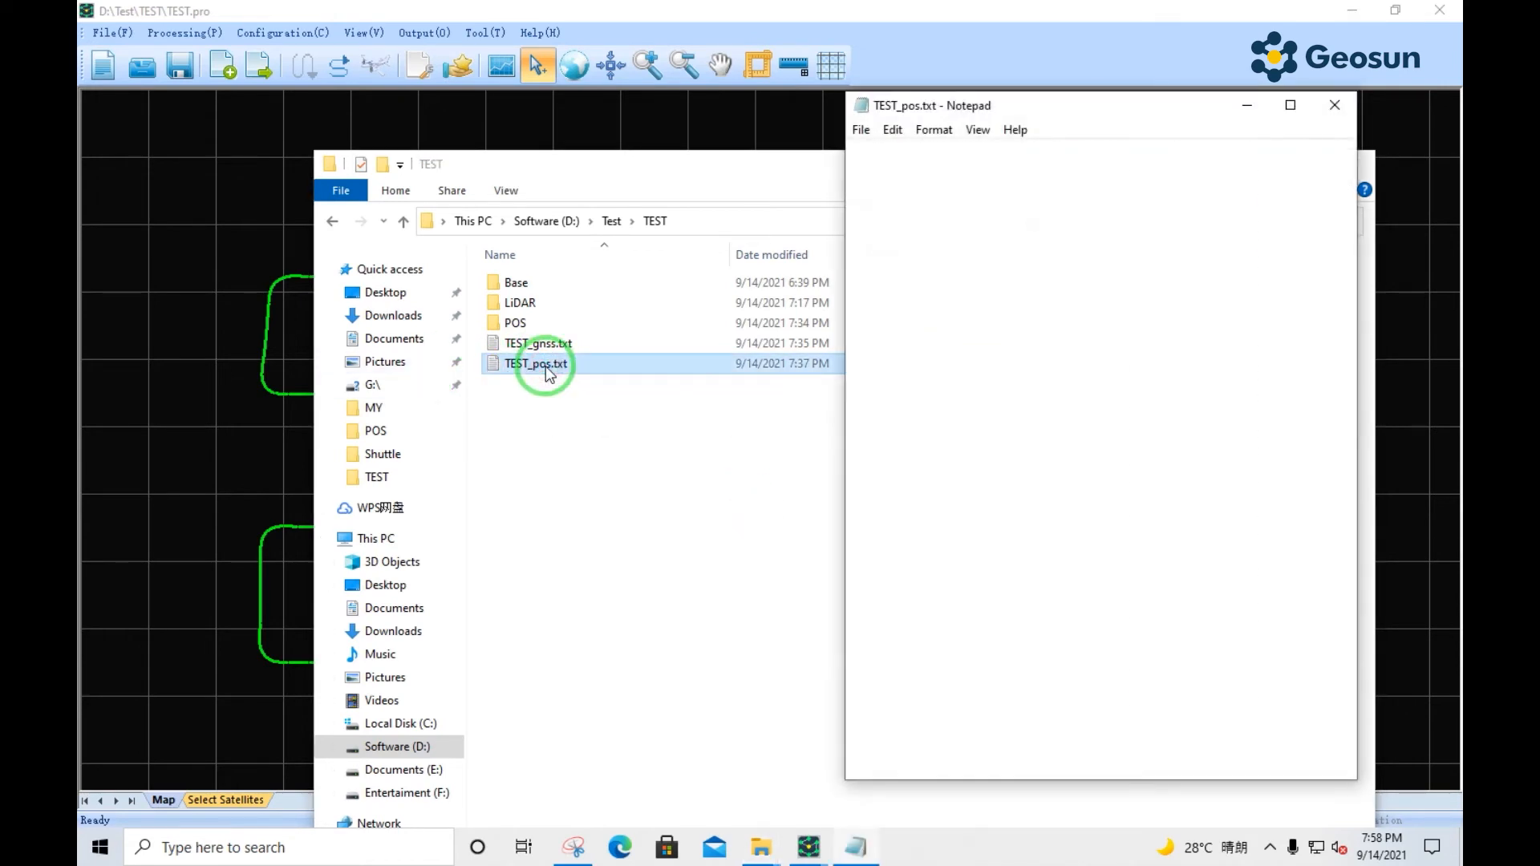
{"action": "left_click", "coordinate": [1289, 104]}
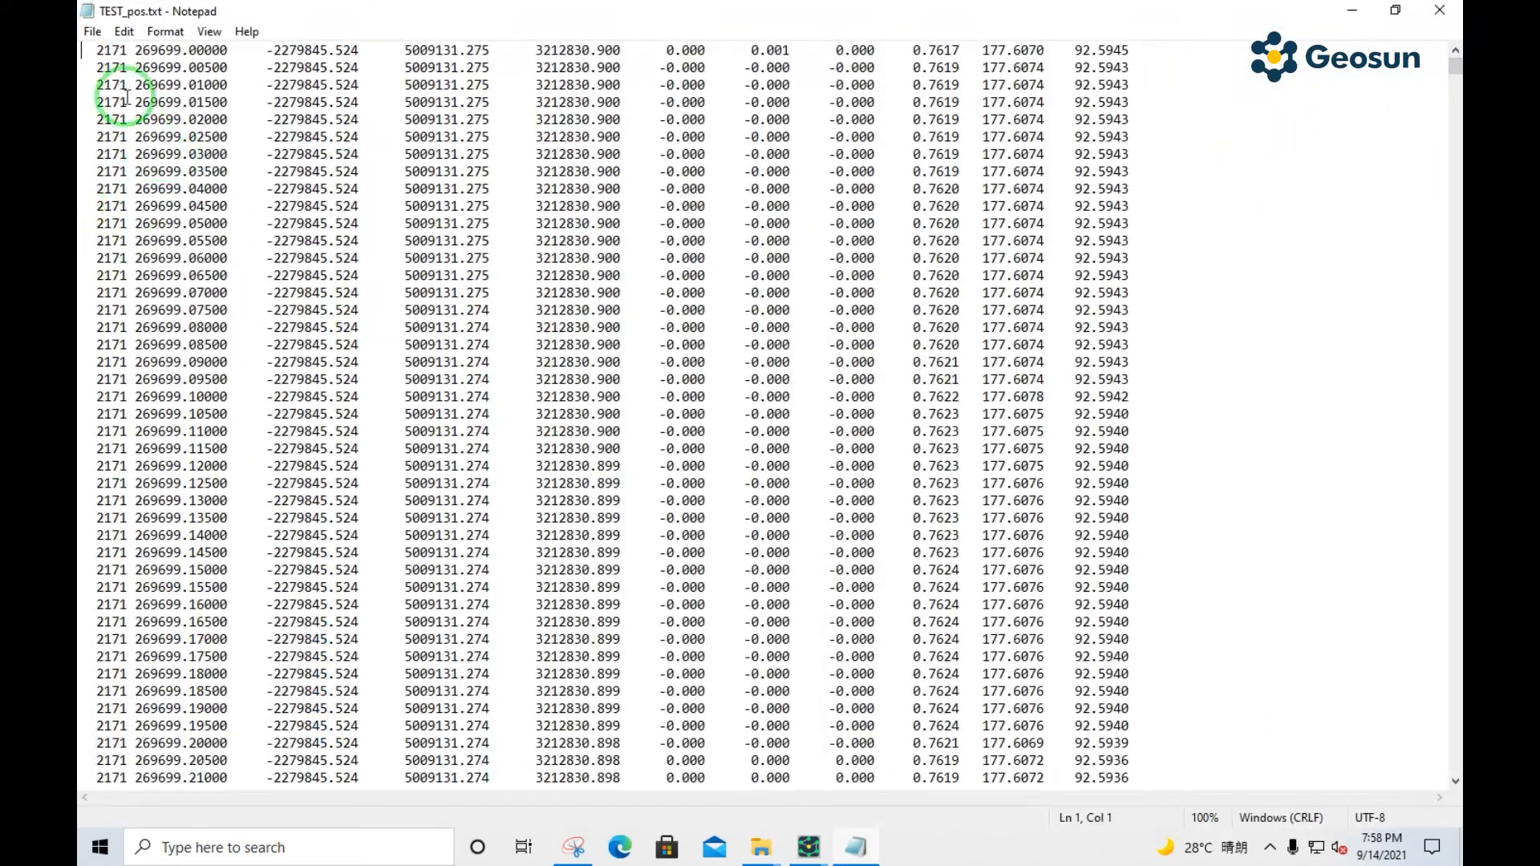
- Examine the second row of TEST_pos.txt by highlighting its time, the three coordinates, the three velocities and the three attitude angles
{"action": "double_click", "coordinate": [108, 68]}
{"action": "left_click", "coordinate": [138, 70]}
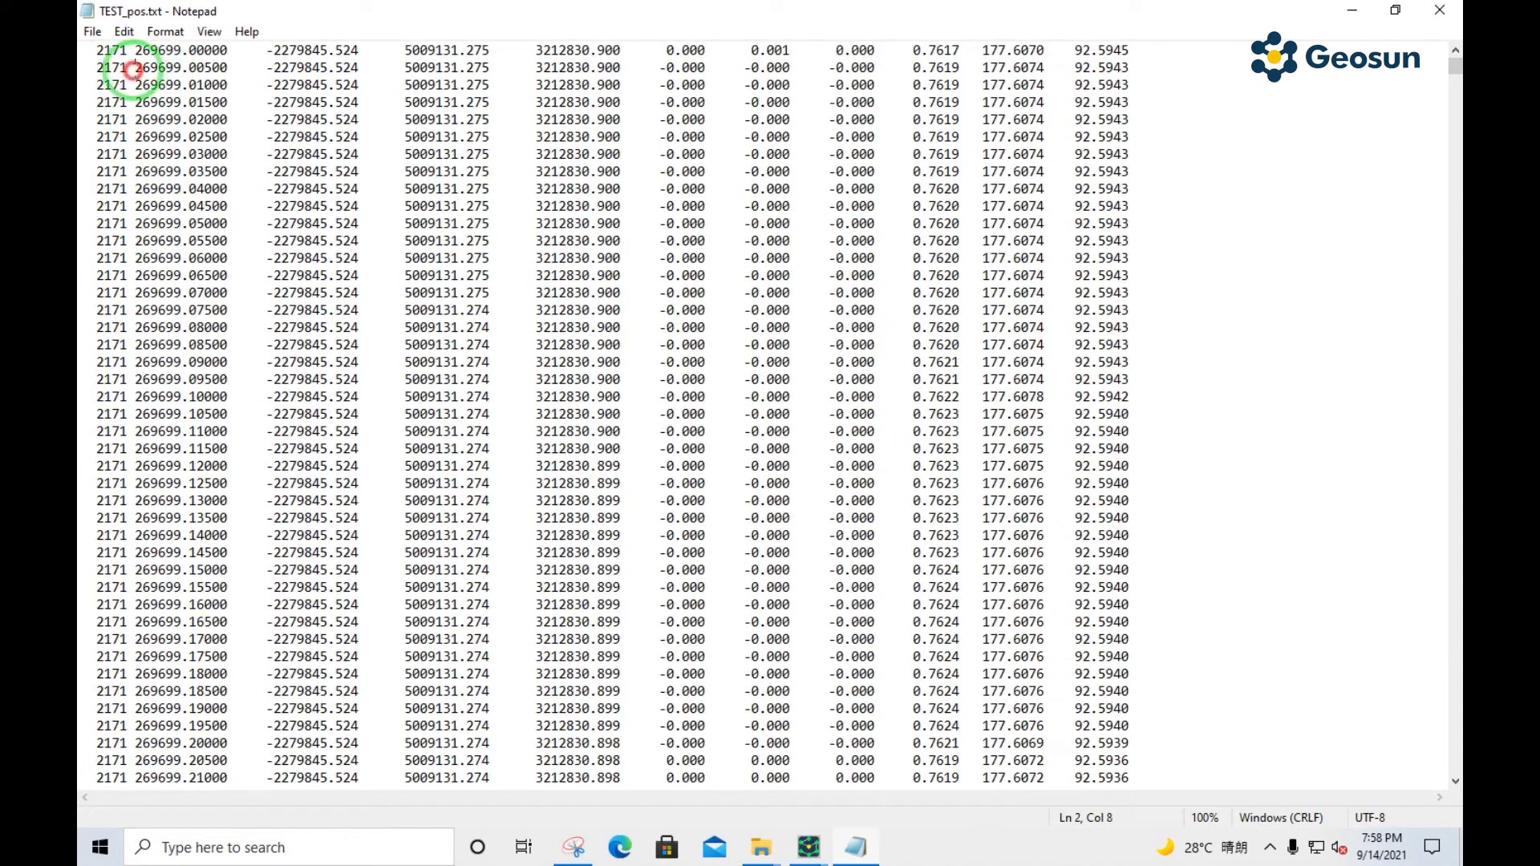
{"action": "left_click_drag", "start_coordinate": [135, 69], "coordinate": [231, 67]}
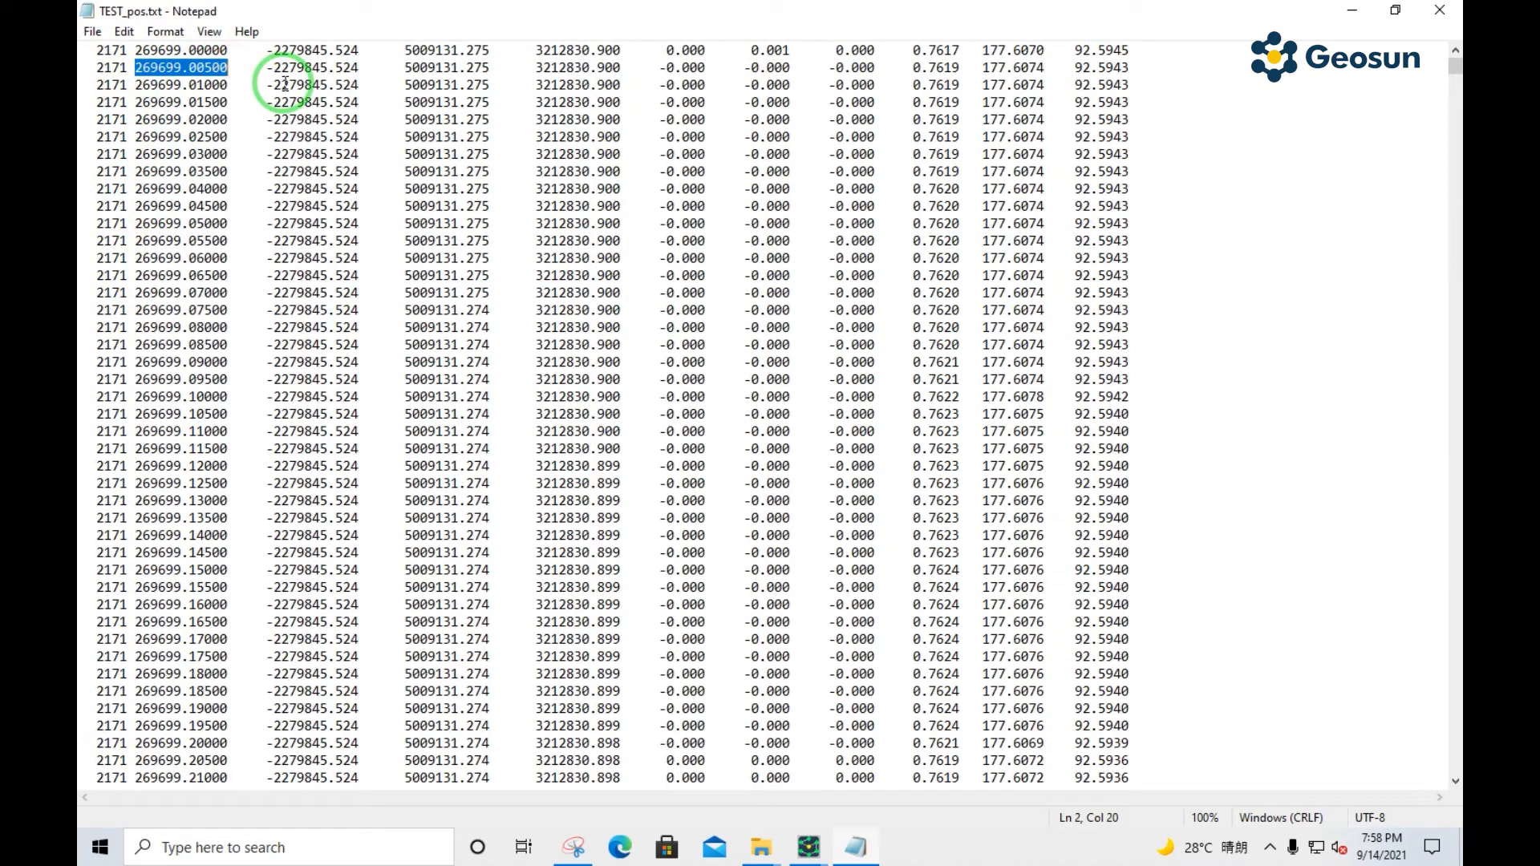
{"action": "left_click_drag", "start_coordinate": [267, 68], "coordinate": [624, 71]}
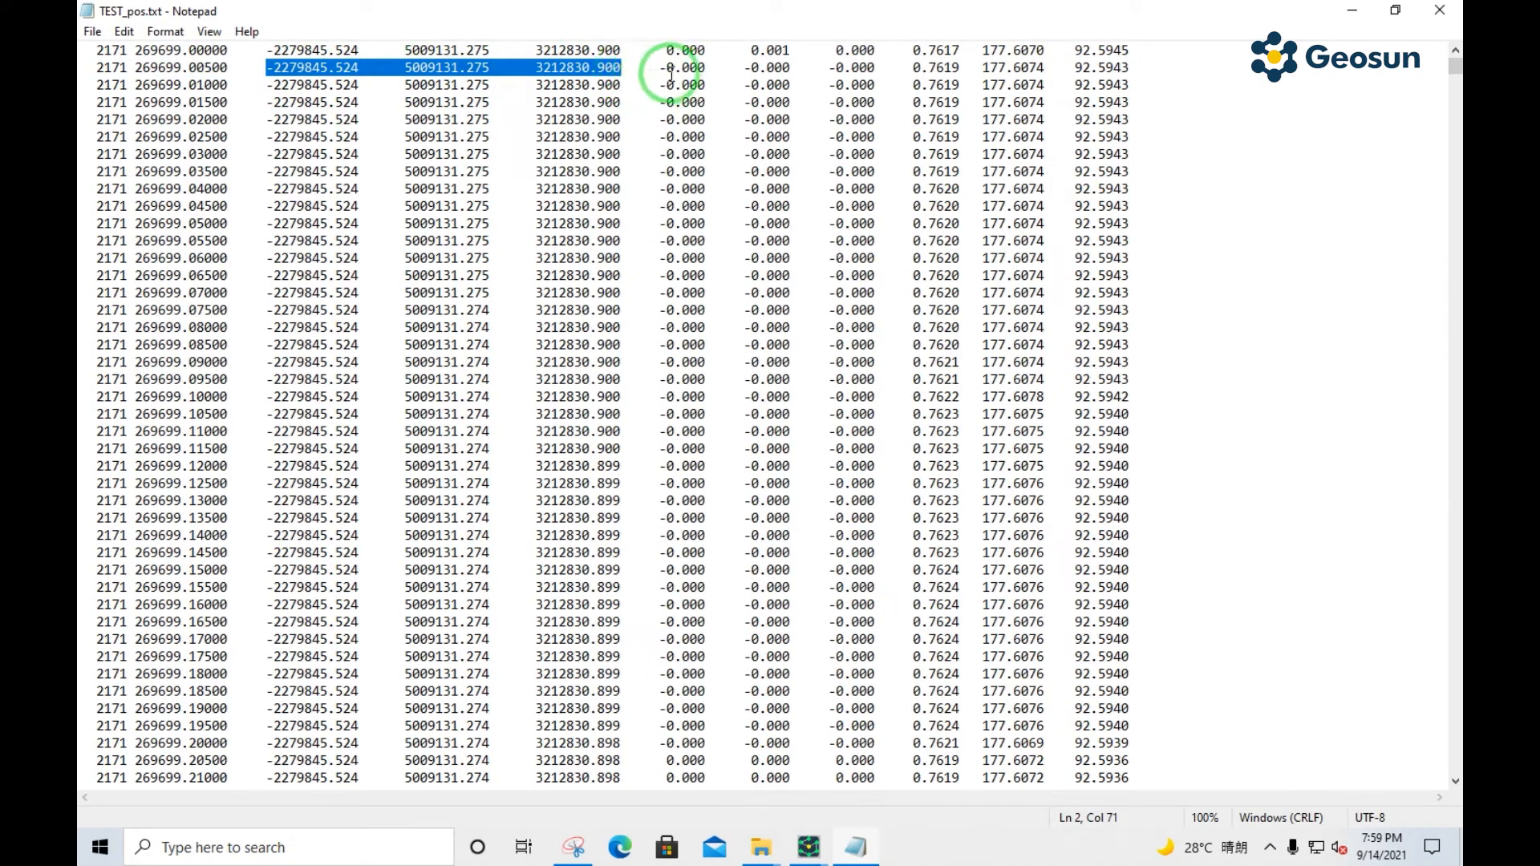
{"action": "left_click_drag", "start_coordinate": [661, 67], "coordinate": [876, 58]}
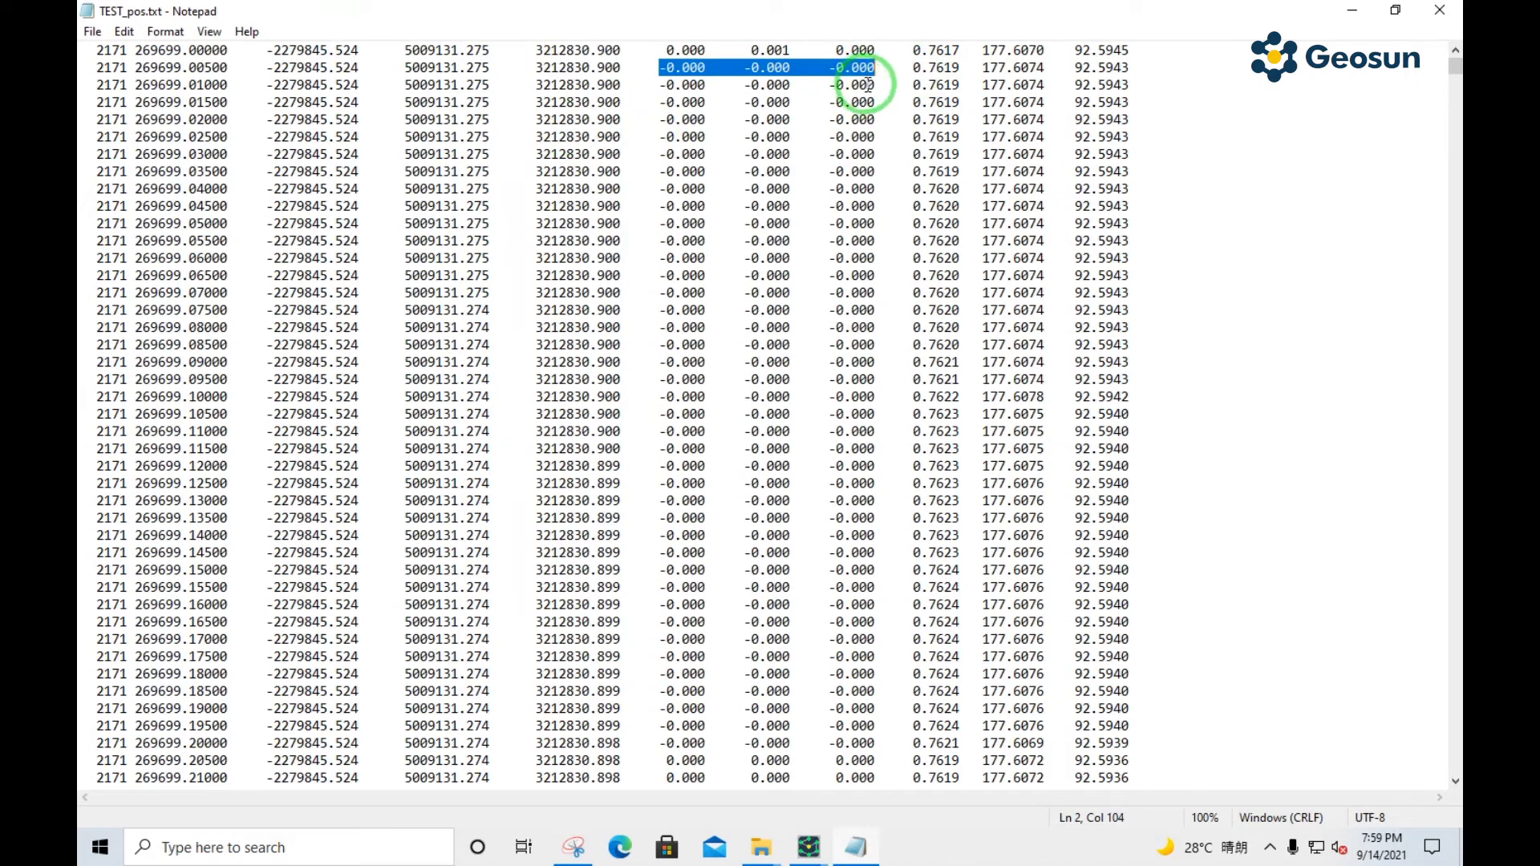
{"action": "left_click_drag", "start_coordinate": [912, 68], "coordinate": [1141, 70]}
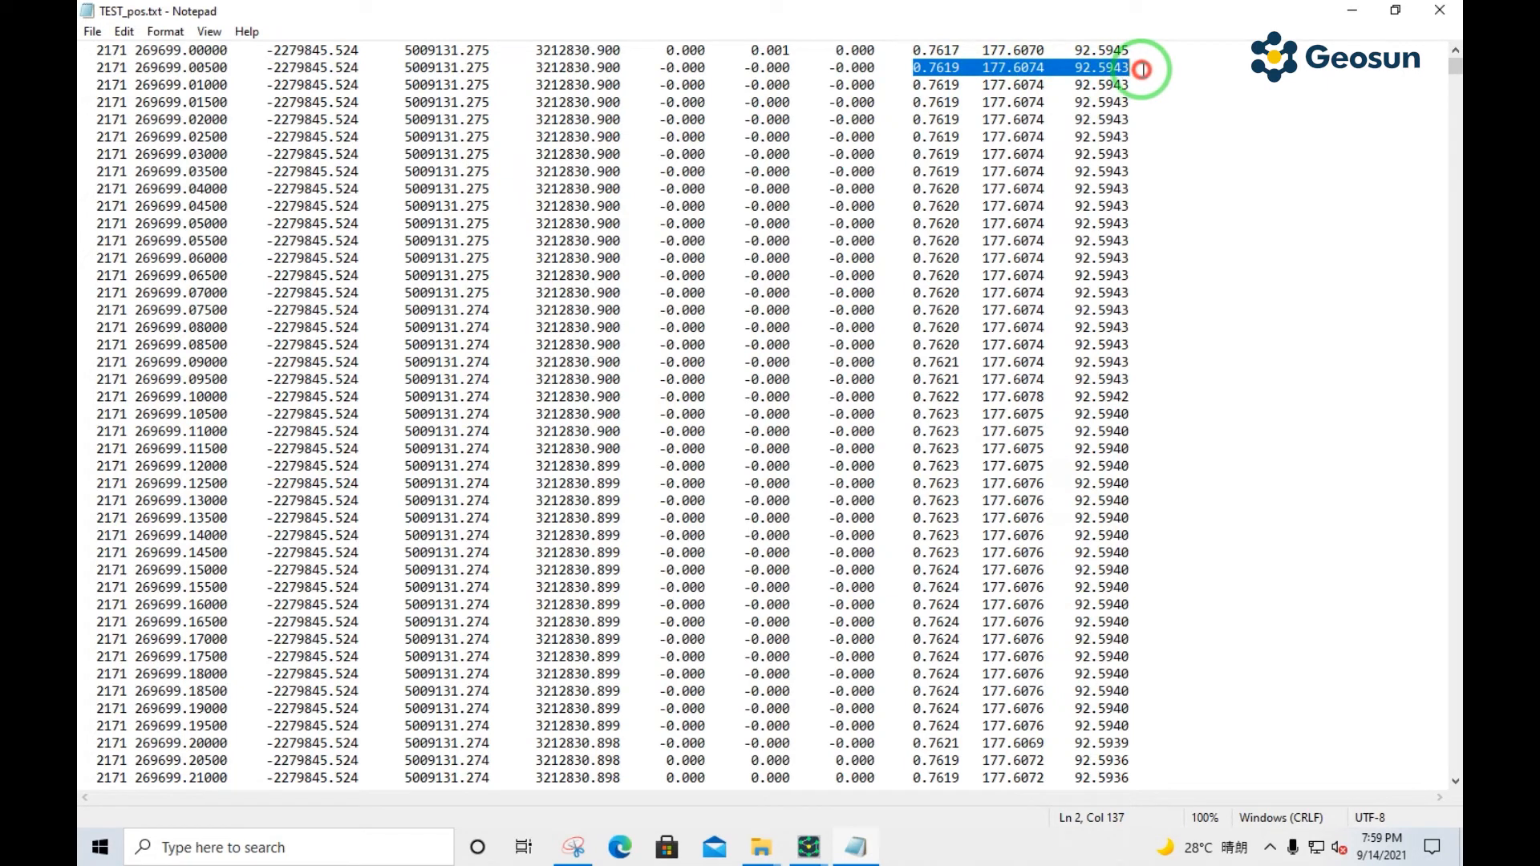
- Single out each of the three attitude angles in the second row for inspection
{"action": "left_click", "coordinate": [939, 102]}
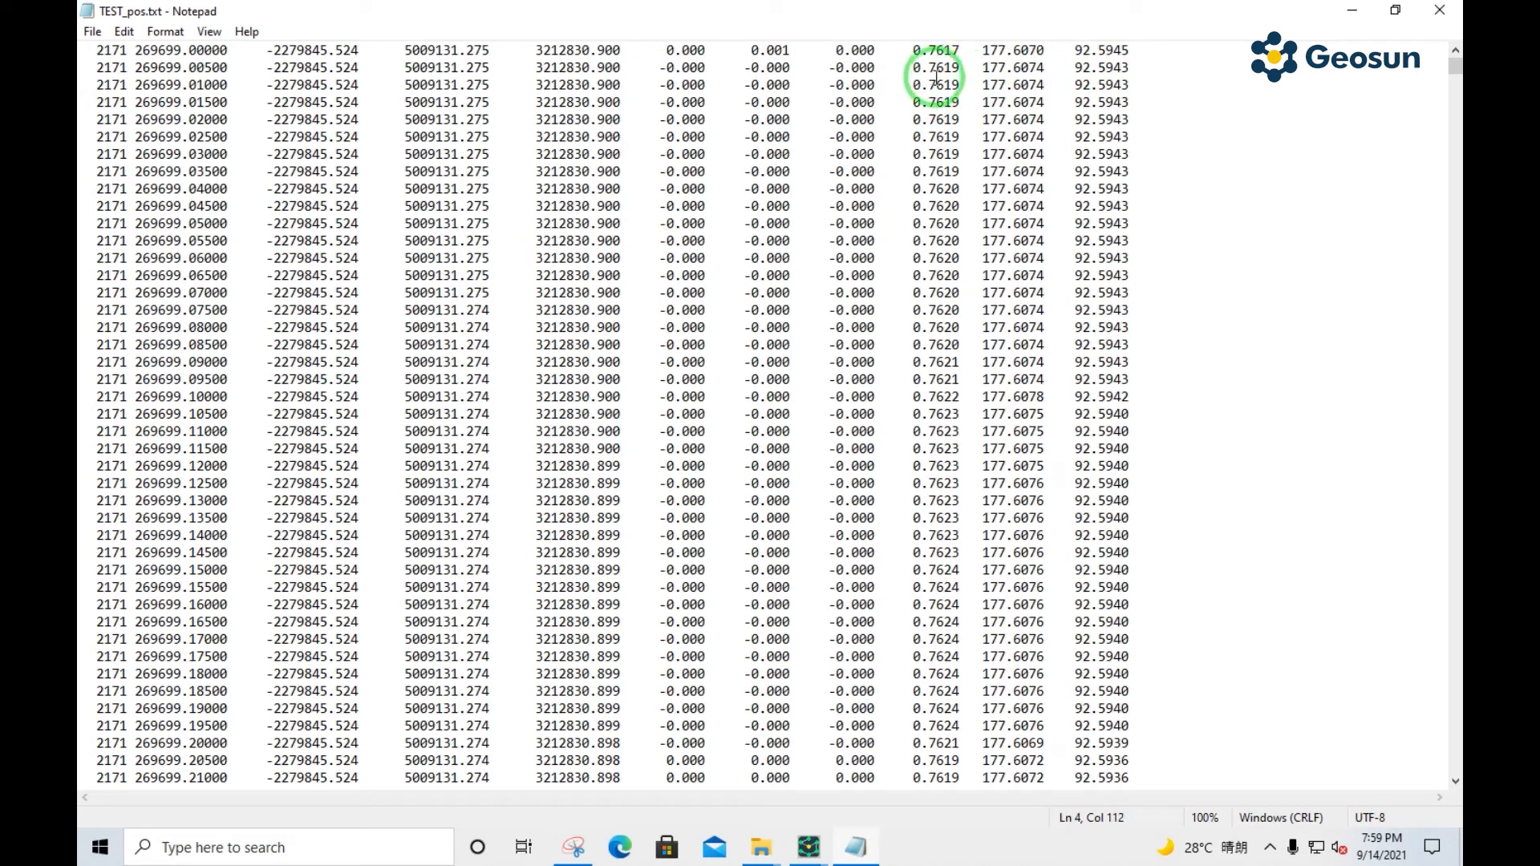
{"action": "double_click", "coordinate": [932, 69]}
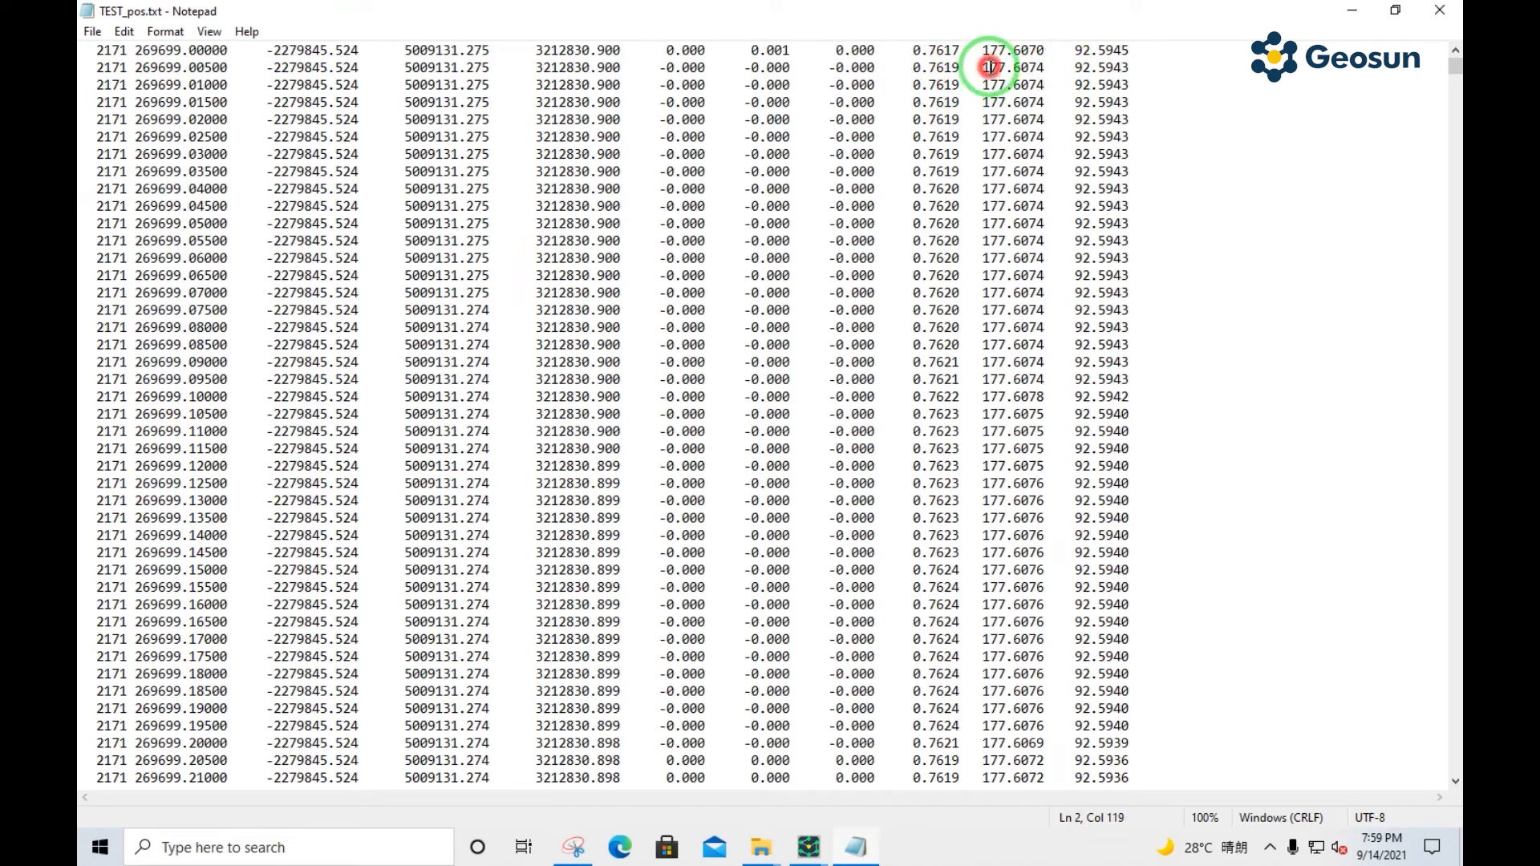
{"action": "double_click", "coordinate": [990, 68]}
{"action": "double_click", "coordinate": [1090, 69]}
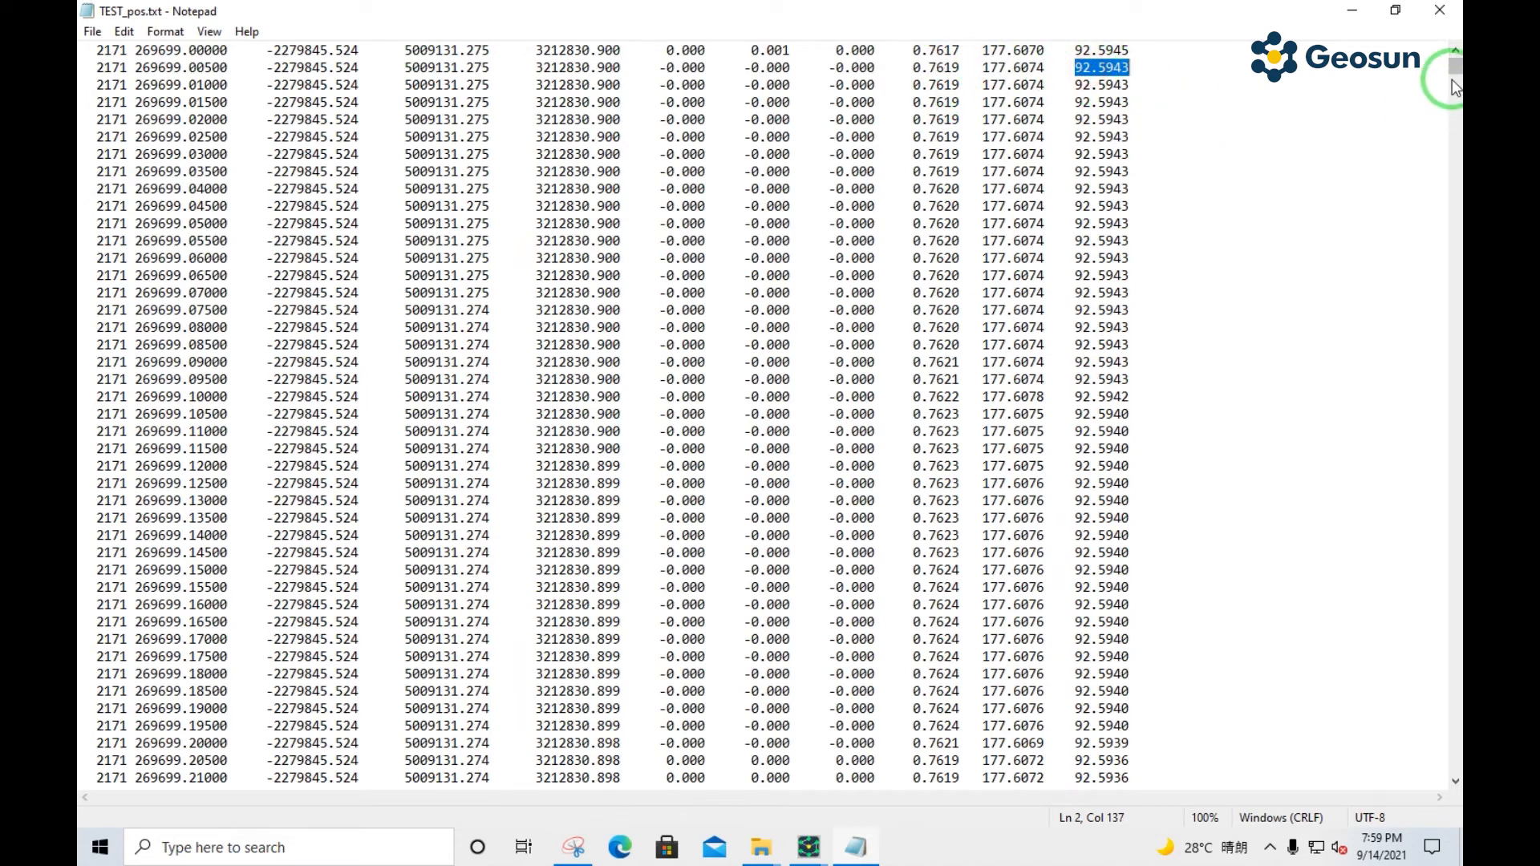
- Go to the records around time 269987 and examine the velocity columns, highlighting the third velocity value at 269987.62500
{"action": "left_click_drag", "start_coordinate": [1456, 71], "coordinate": [1453, 287]}
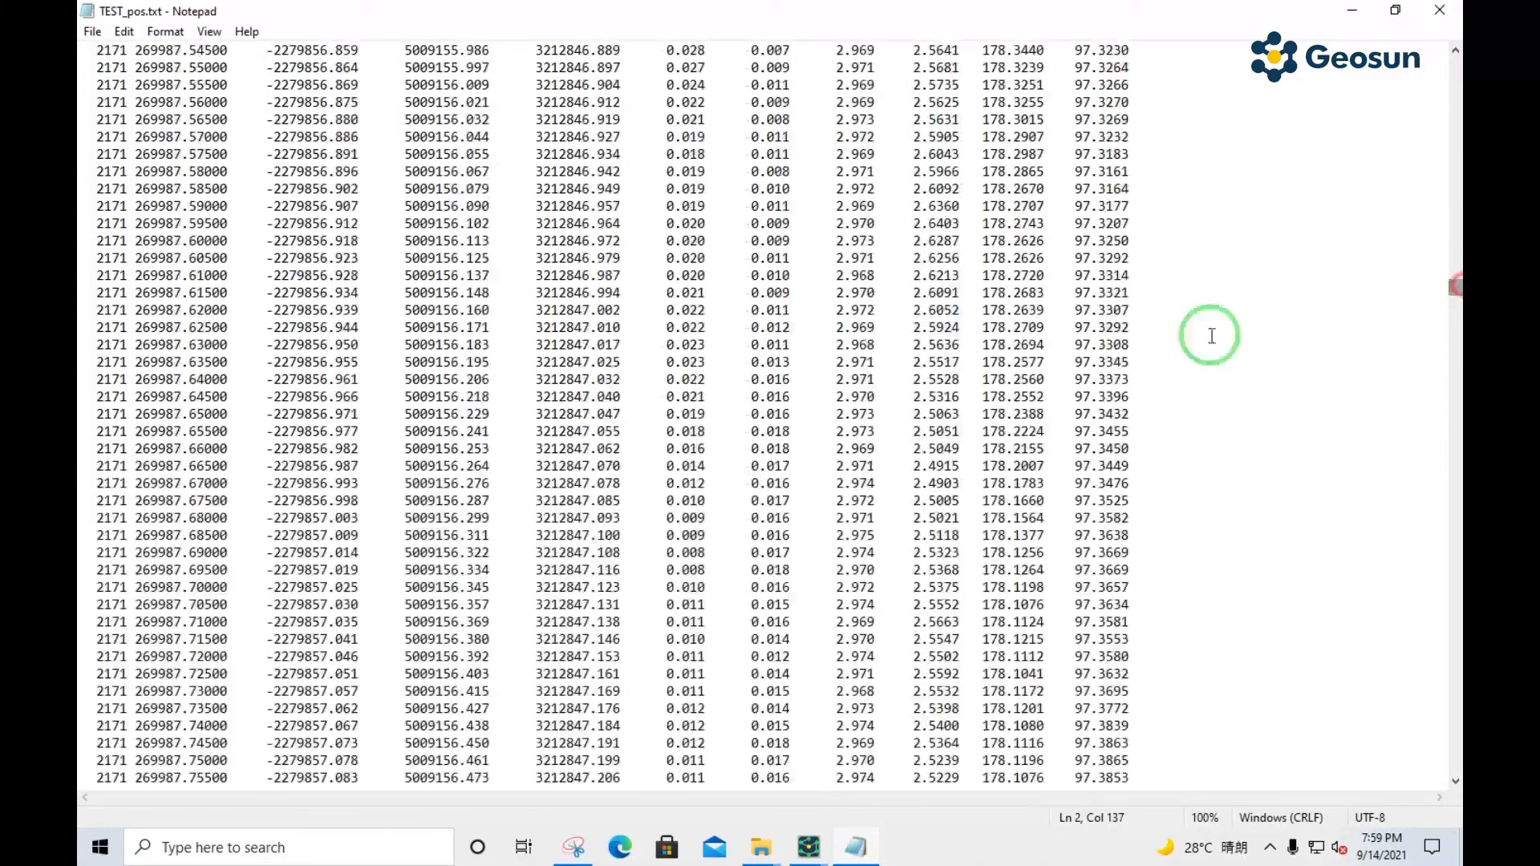
{"action": "double_click", "coordinate": [768, 340]}
{"action": "left_click", "coordinate": [859, 397]}
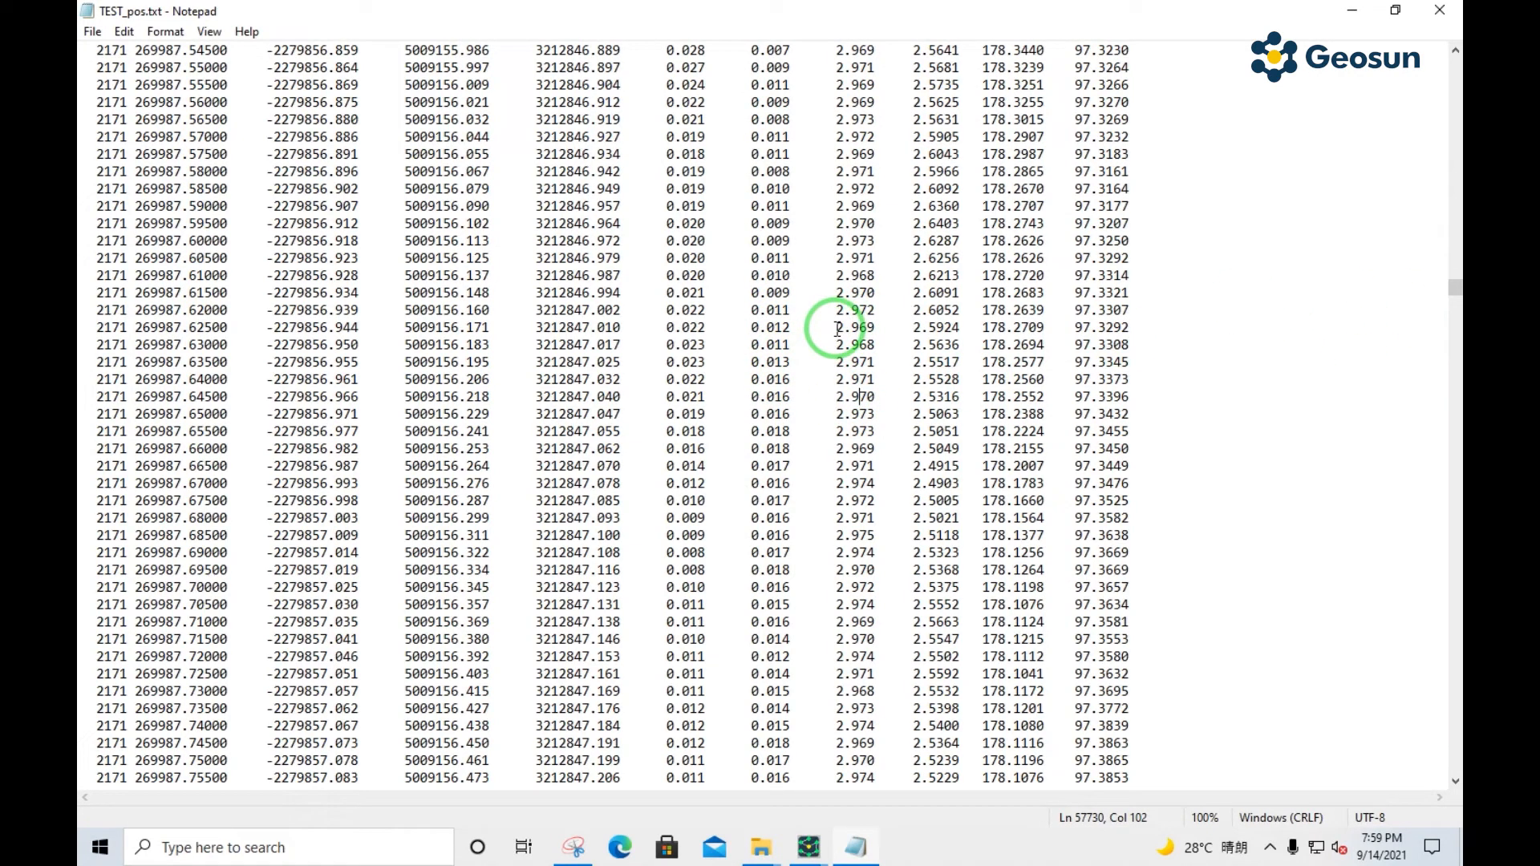
{"action": "left_click_drag", "start_coordinate": [837, 328], "coordinate": [874, 323]}
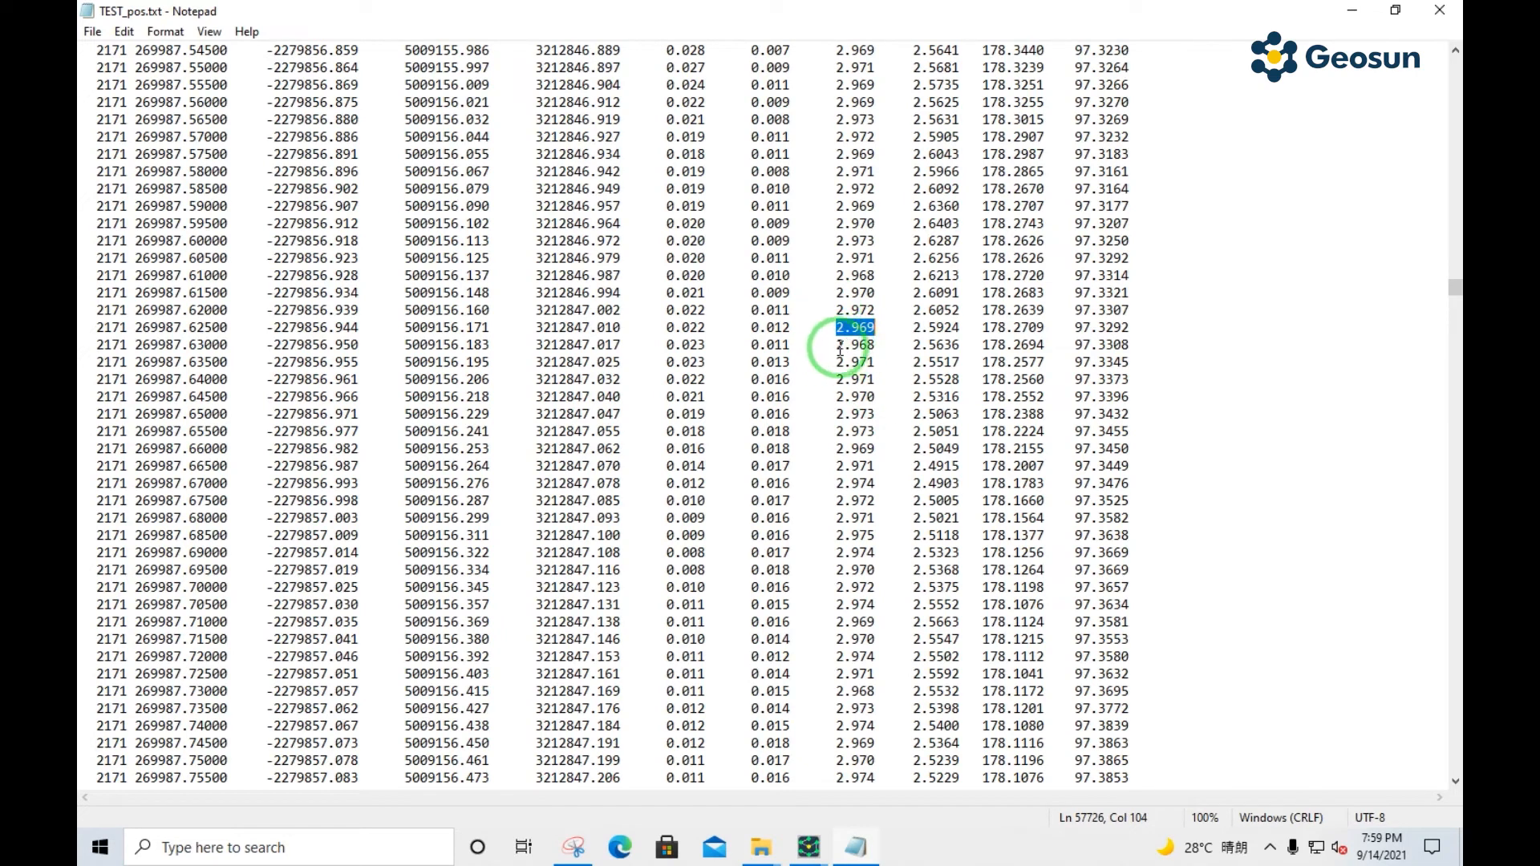
- Go to the record at time 270180.82500 and highlight the whole row, its three velocities, and its first velocity alone
{"action": "left_click_drag", "start_coordinate": [1456, 301], "coordinate": [1456, 437]}
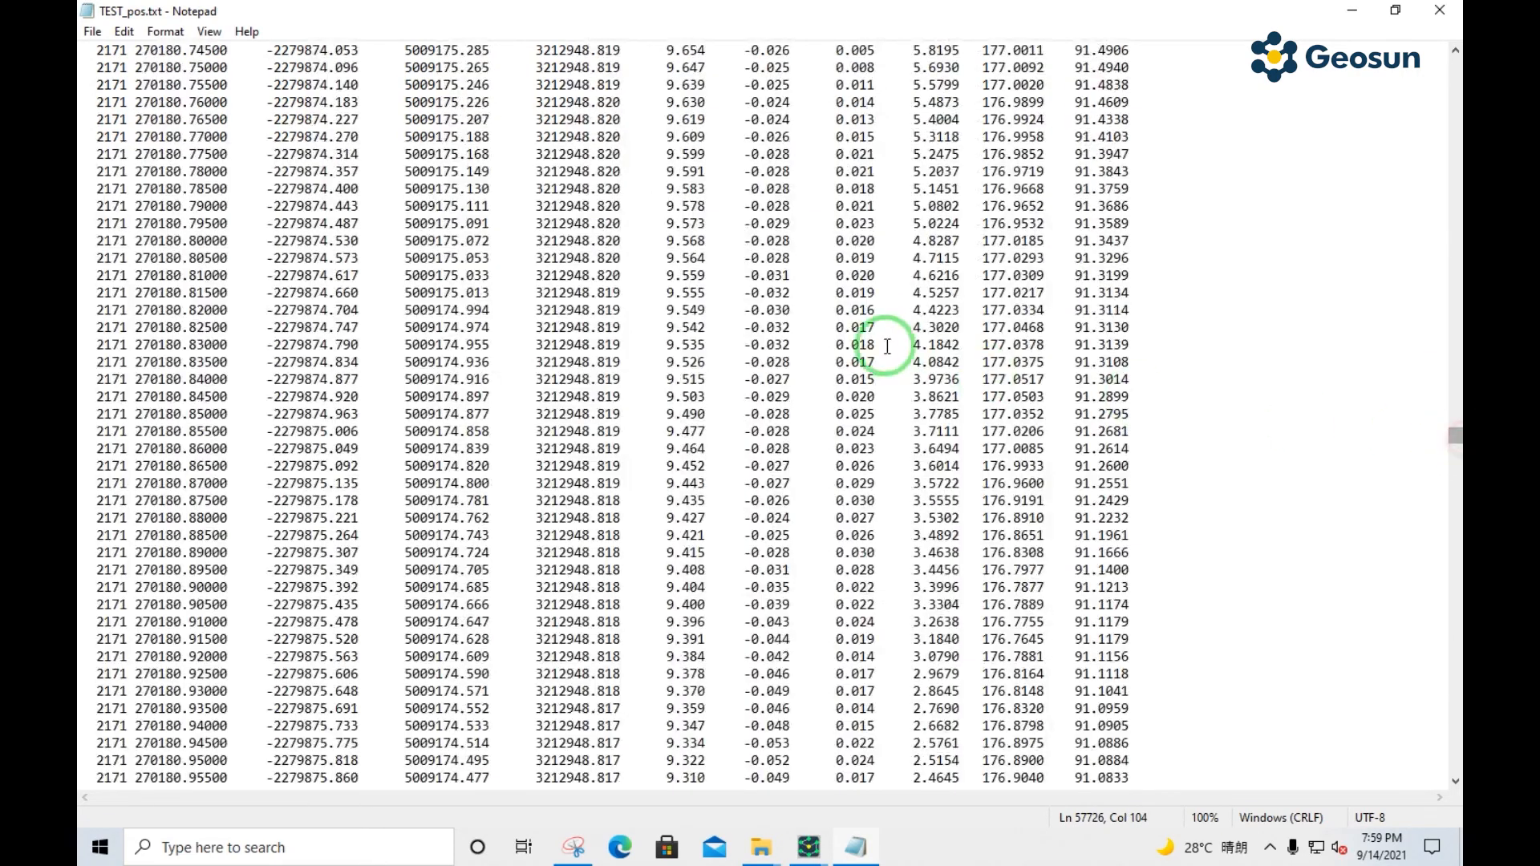
{"action": "left_click", "coordinate": [695, 341]}
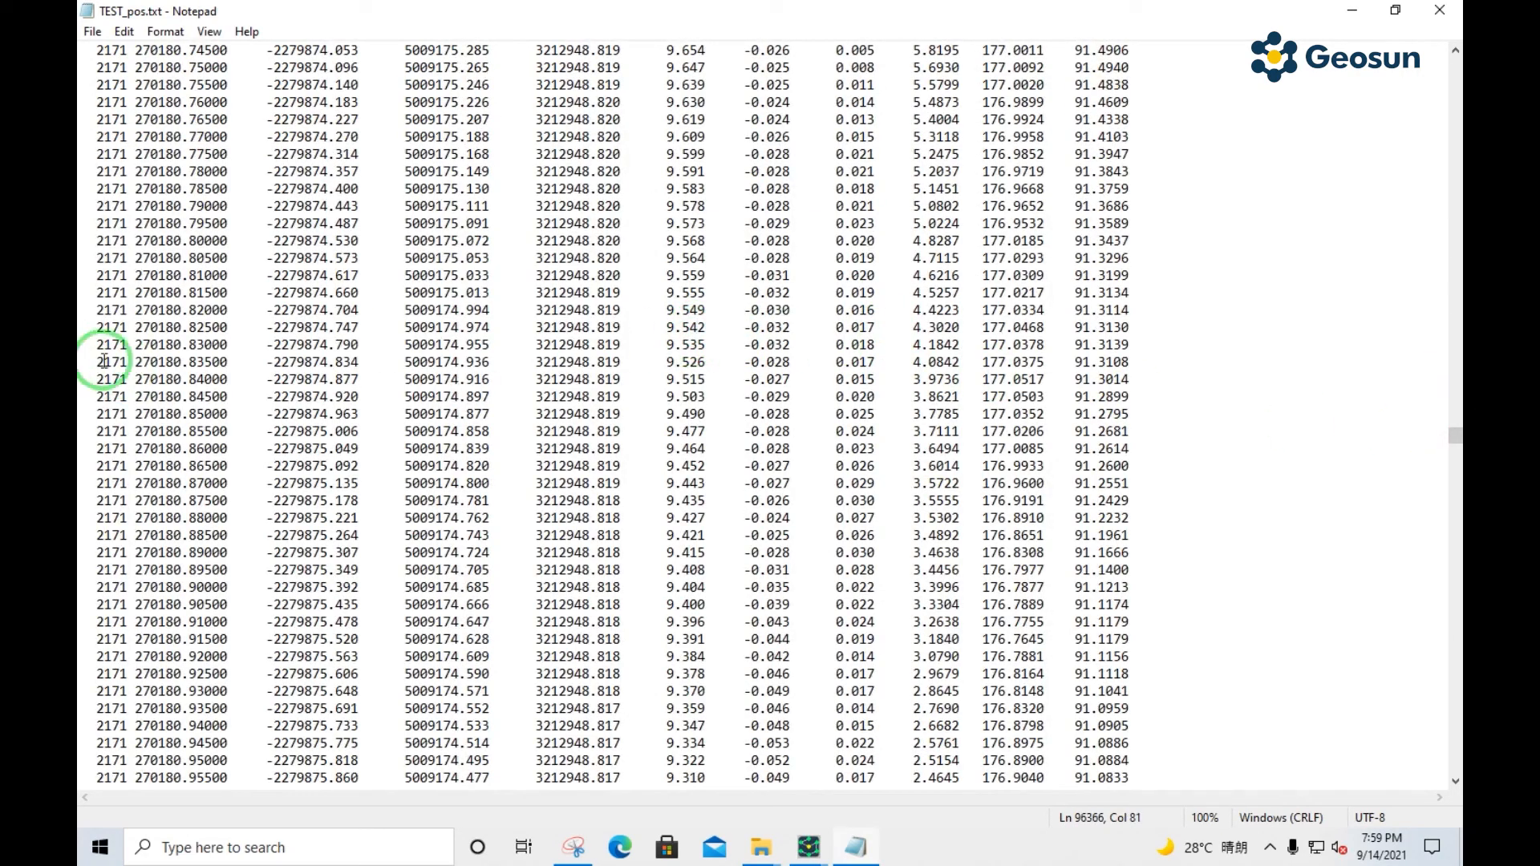
{"action": "left_click_drag", "start_coordinate": [92, 326], "coordinate": [1143, 329]}
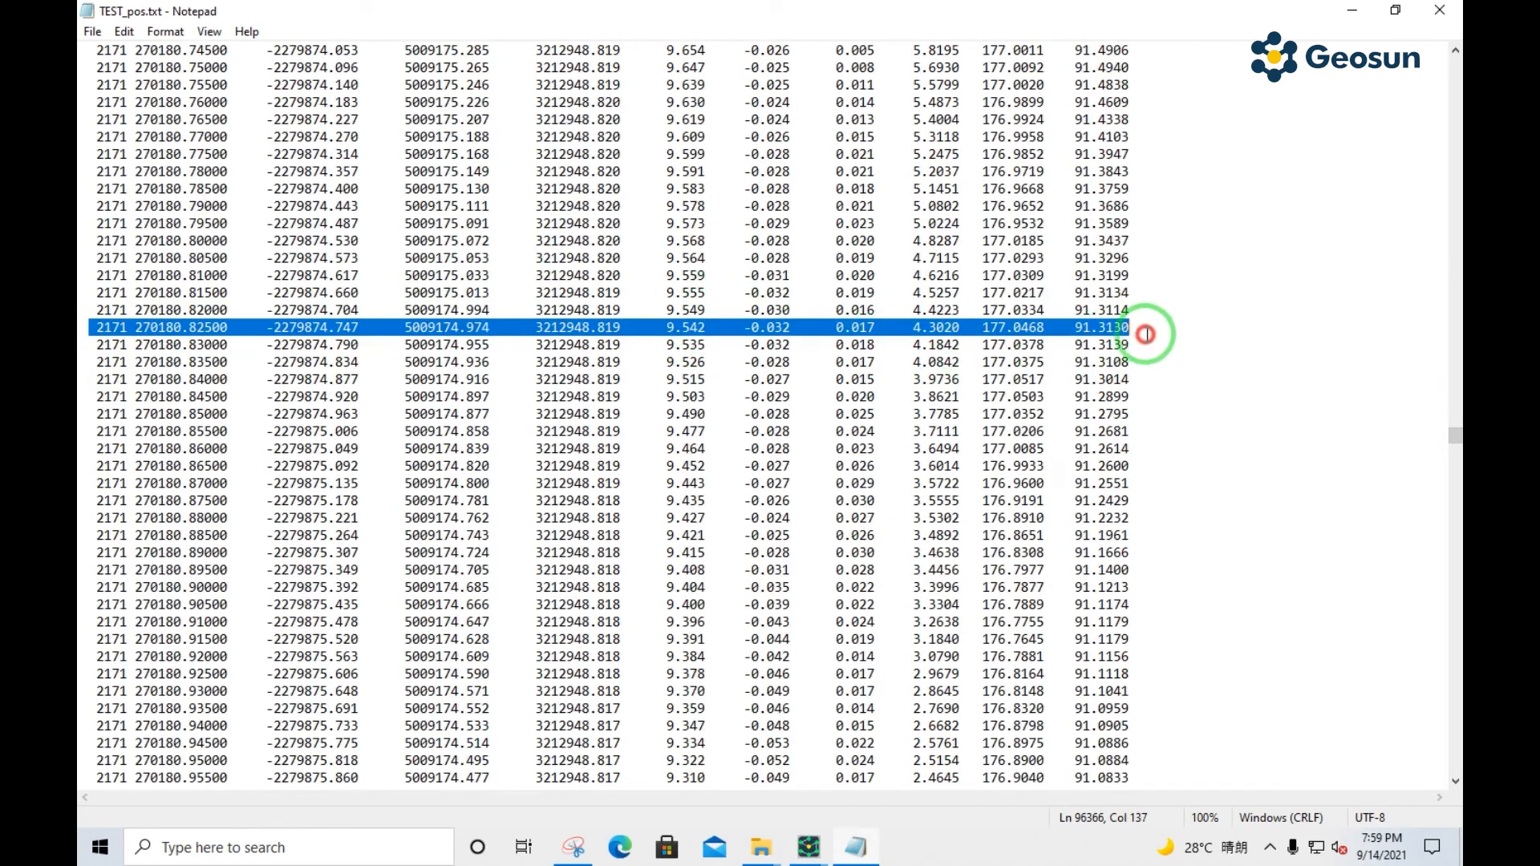
{"action": "left_click", "coordinate": [710, 347]}
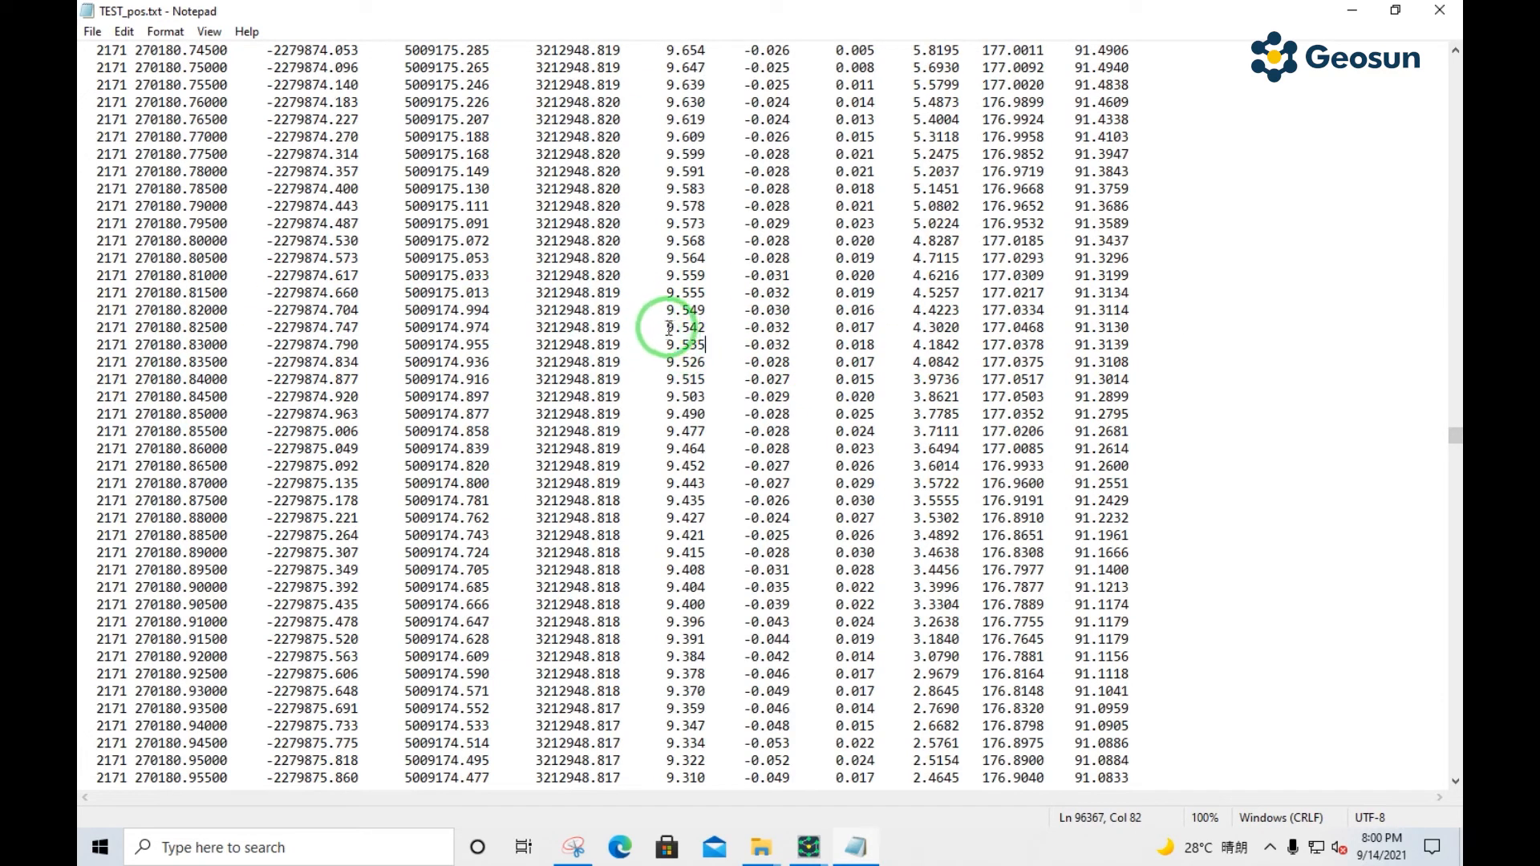
{"action": "left_click_drag", "start_coordinate": [669, 327], "coordinate": [880, 332]}
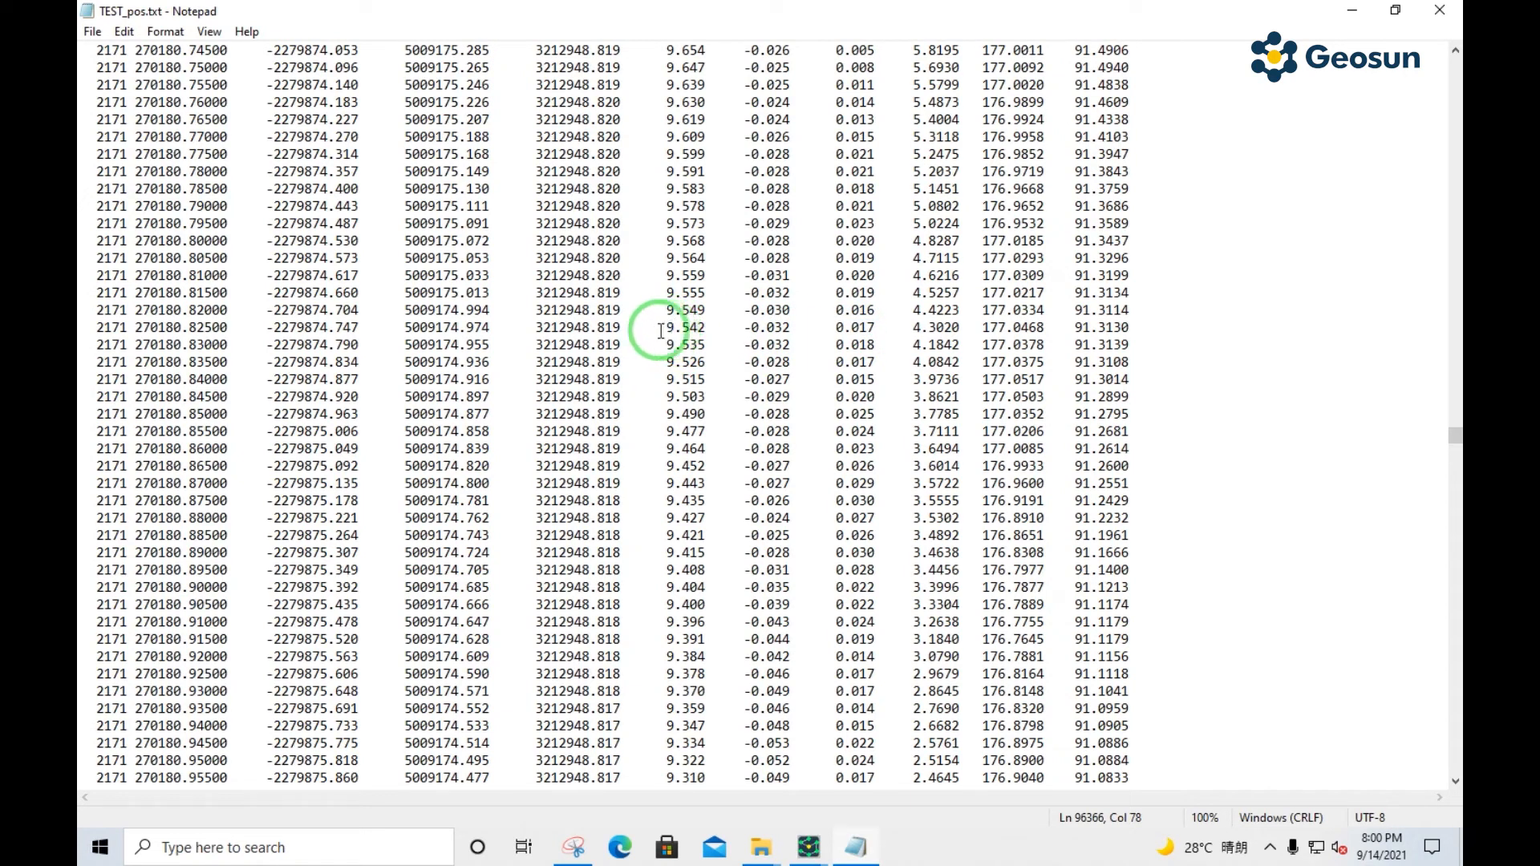
{"action": "left_click_drag", "start_coordinate": [668, 328], "coordinate": [713, 328]}
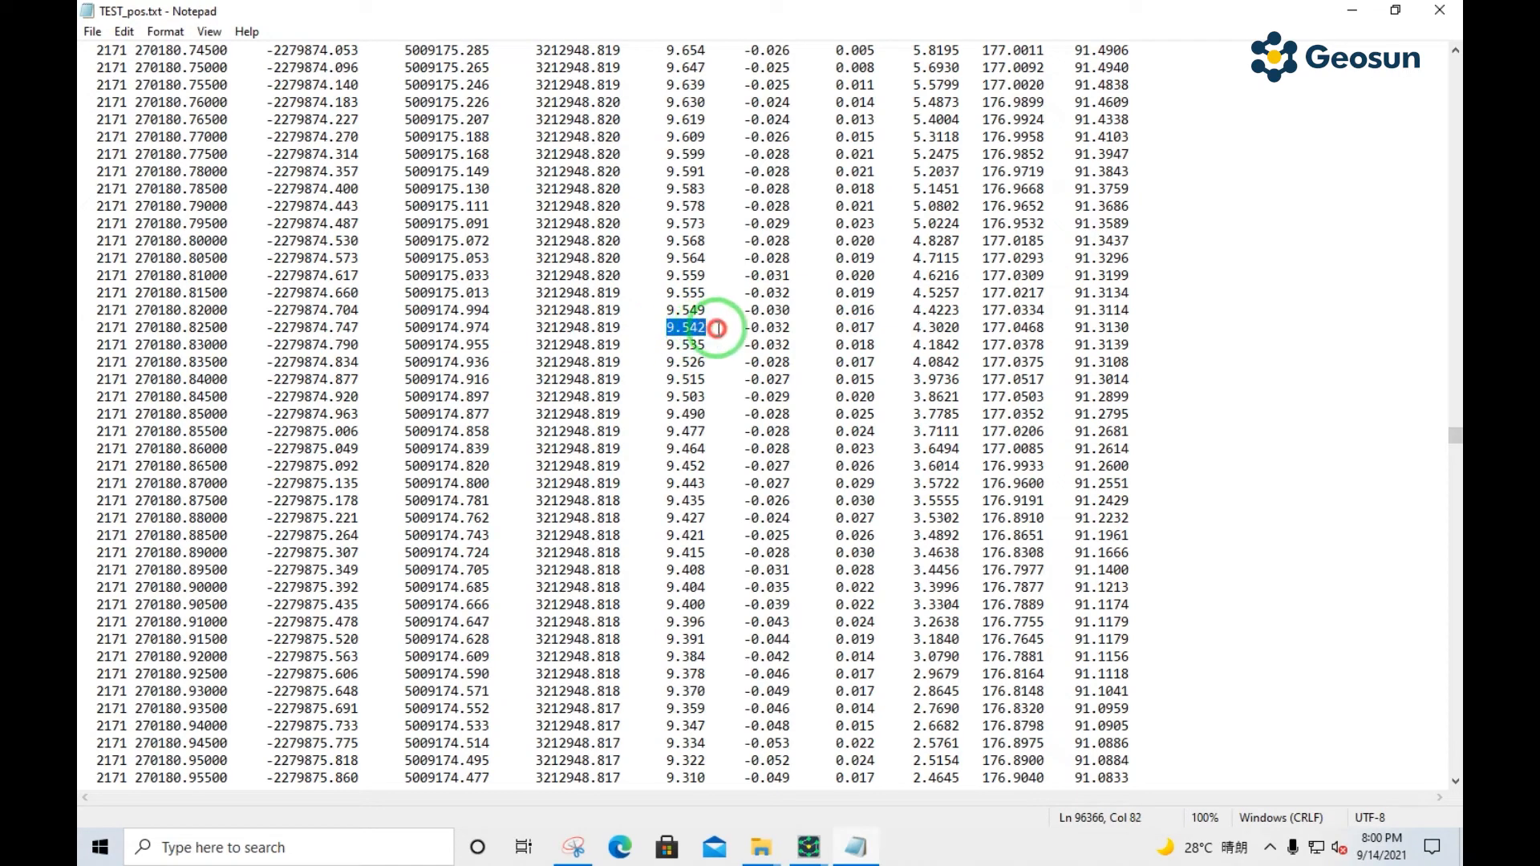
- Highlight the second velocity value at time 270435.52500, then skim the records around 270549 and return to those around 269699
{"action": "left_click_drag", "start_coordinate": [1455, 437], "coordinate": [1456, 632]}
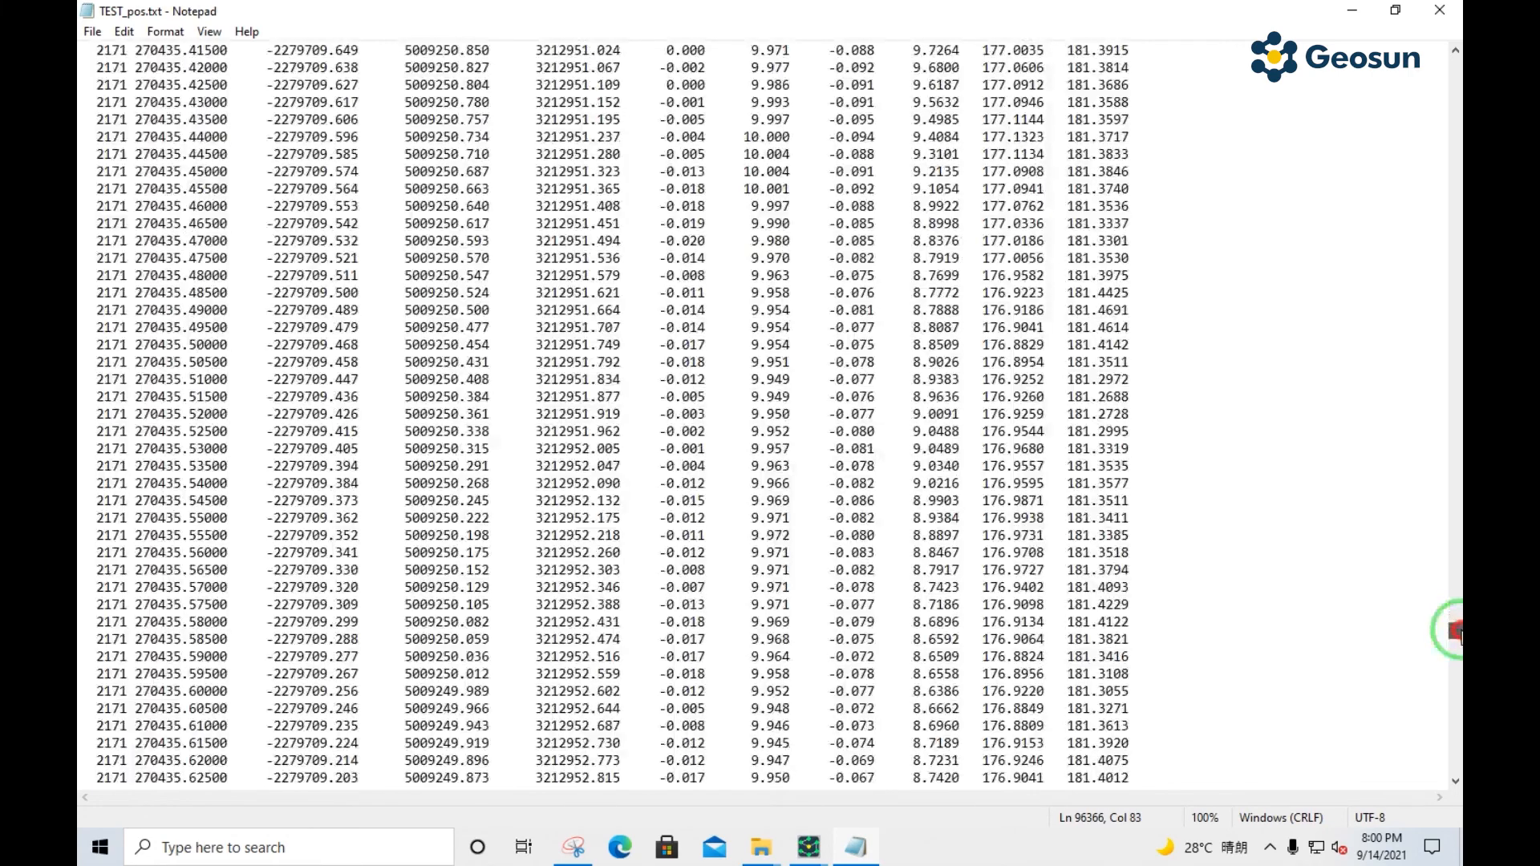
{"action": "left_click", "coordinate": [759, 431]}
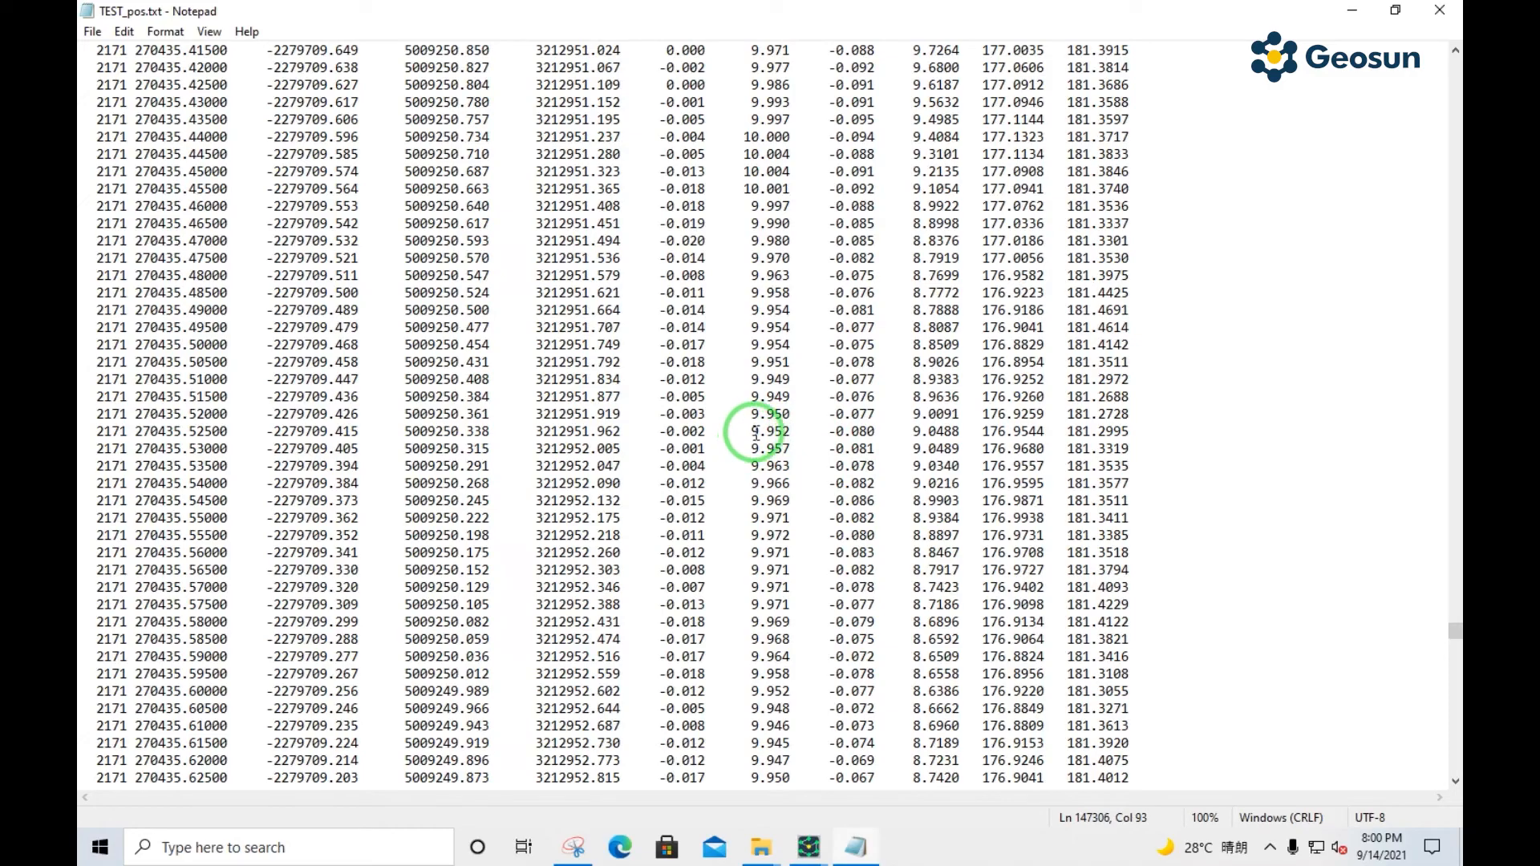
{"action": "double_click", "coordinate": [757, 432]}
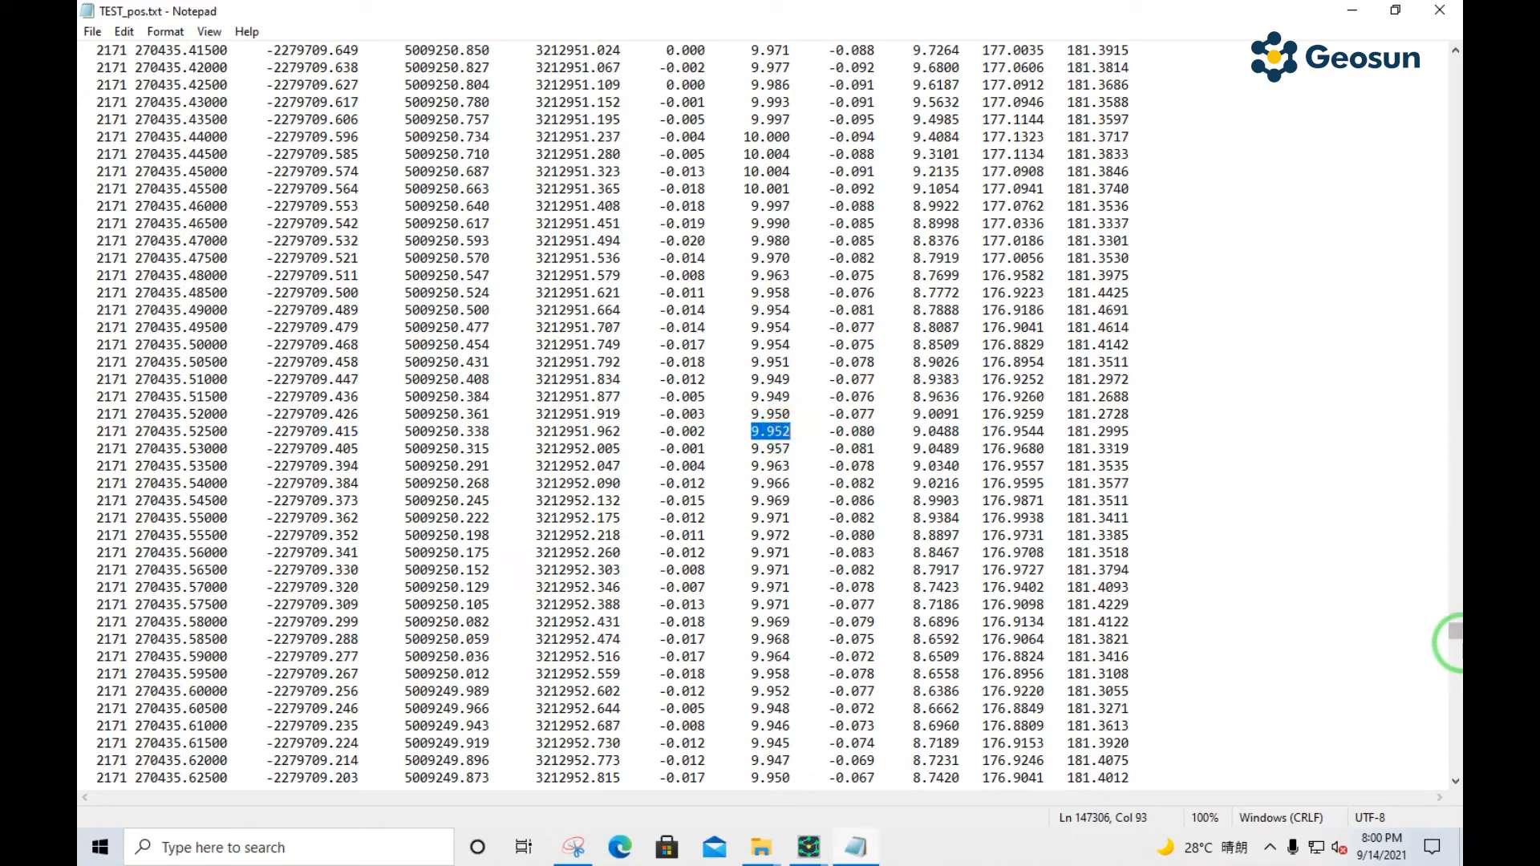
{"action": "left_click_drag", "start_coordinate": [1456, 635], "coordinate": [1454, 718]}
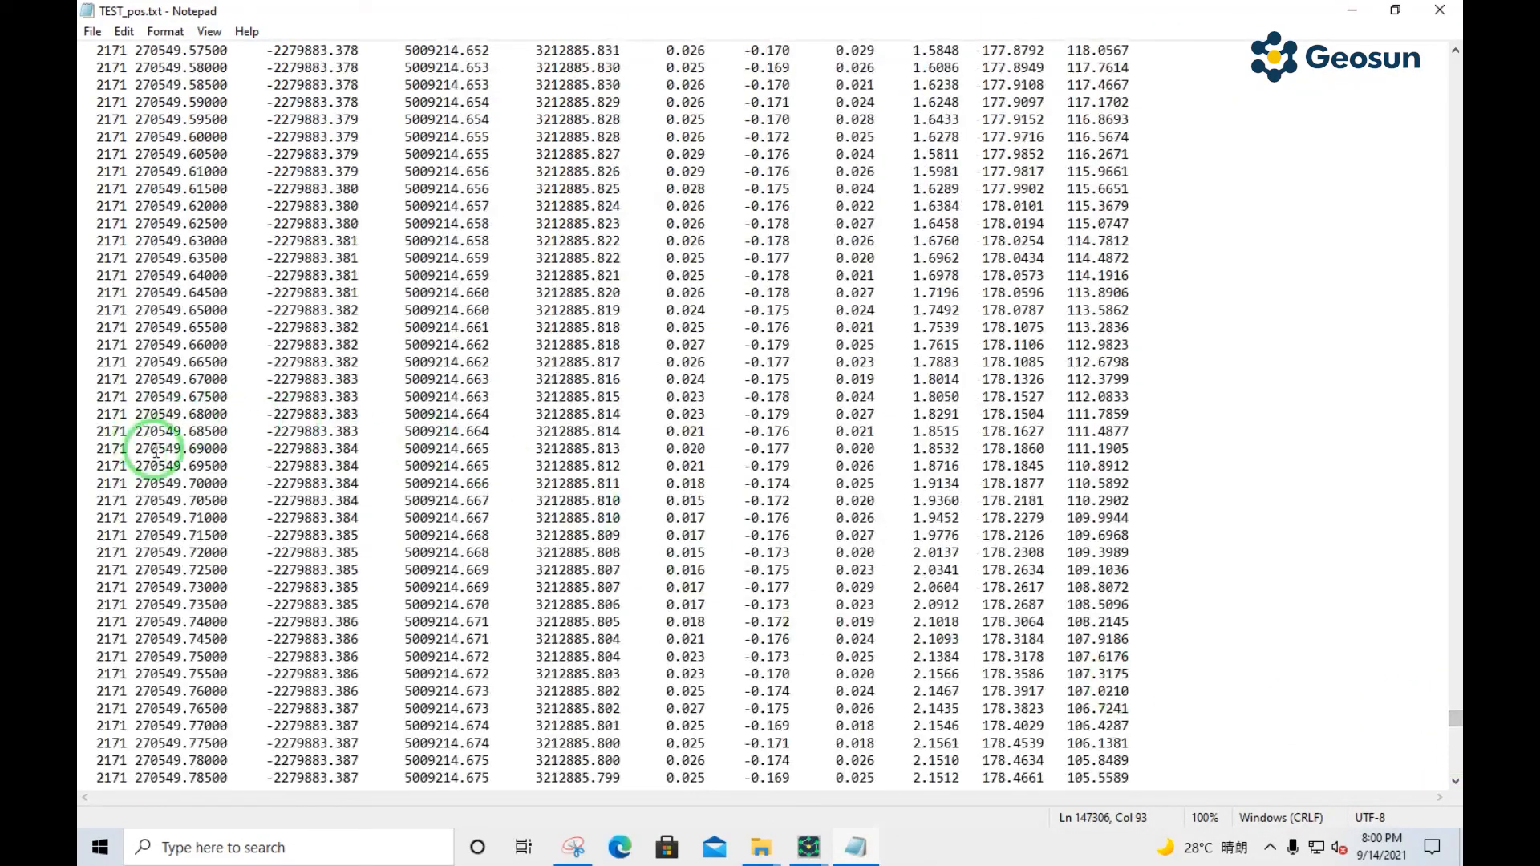
{"action": "left_click_drag", "start_coordinate": [1456, 719], "coordinate": [1456, 449]}
{"action": "left_click_drag", "start_coordinate": [1456, 83], "coordinate": [1456, 64]}
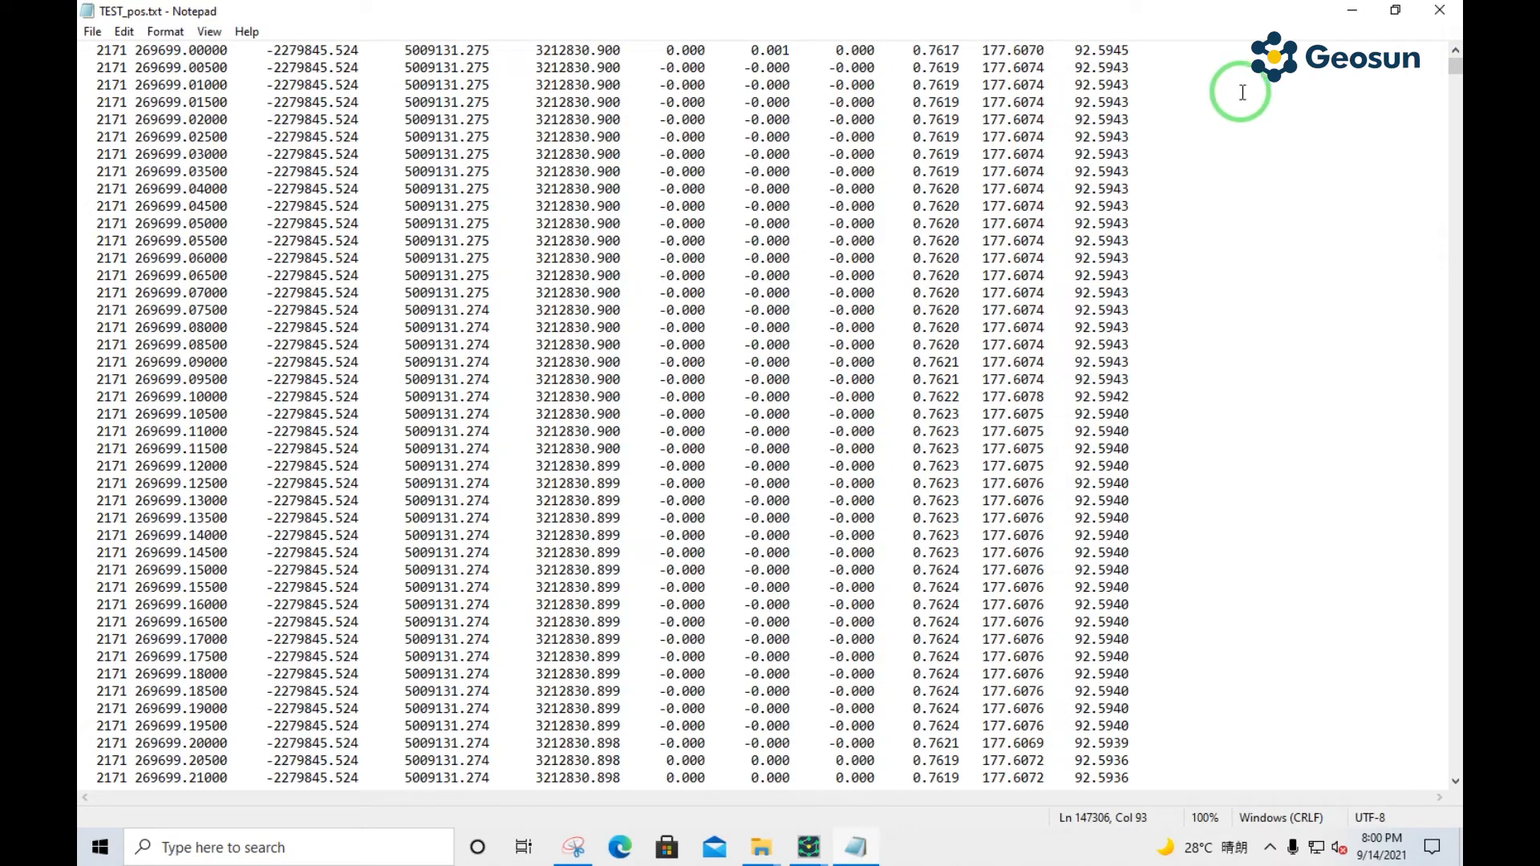
- Close TEST_pos.txt, minimize the TEST folder window and close the Output Wizard to return to the trajectory map
{"action": "left_click", "coordinate": [1449, 11]}
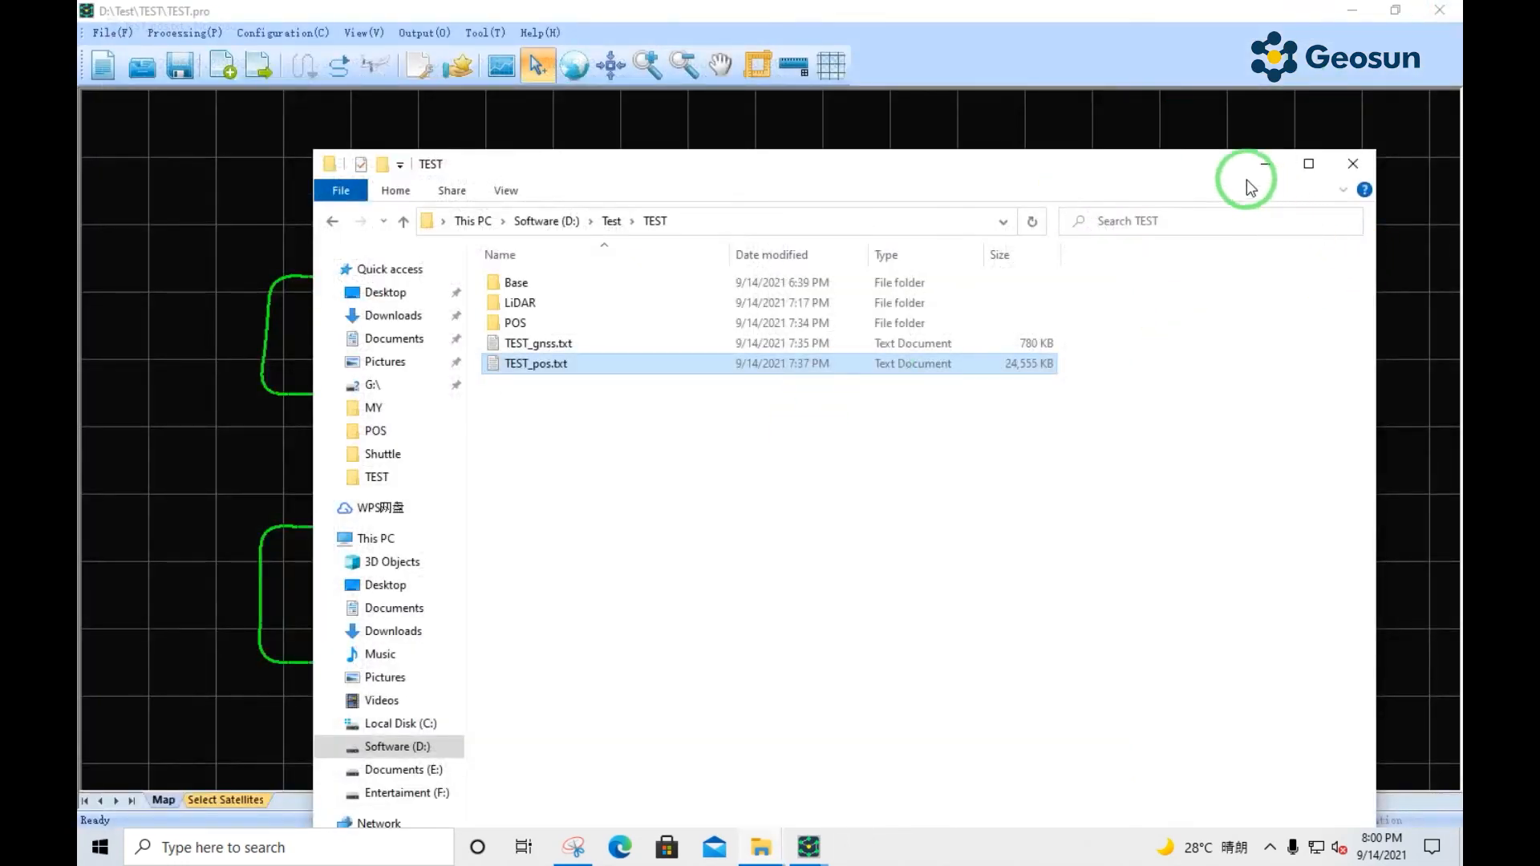
{"action": "left_click", "coordinate": [1260, 165]}
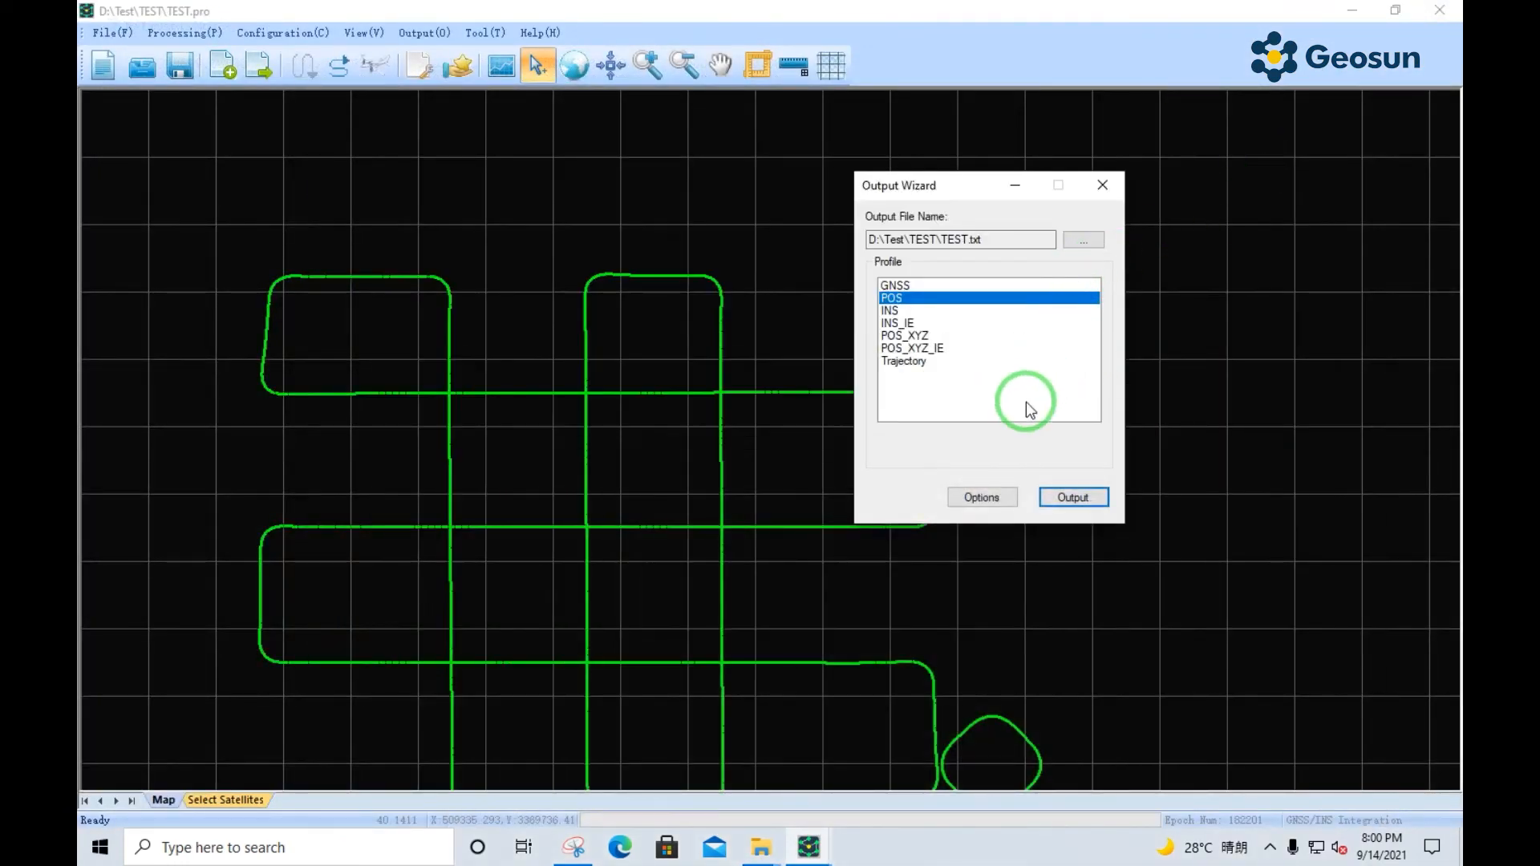
{"action": "left_click", "coordinate": [1110, 186]}
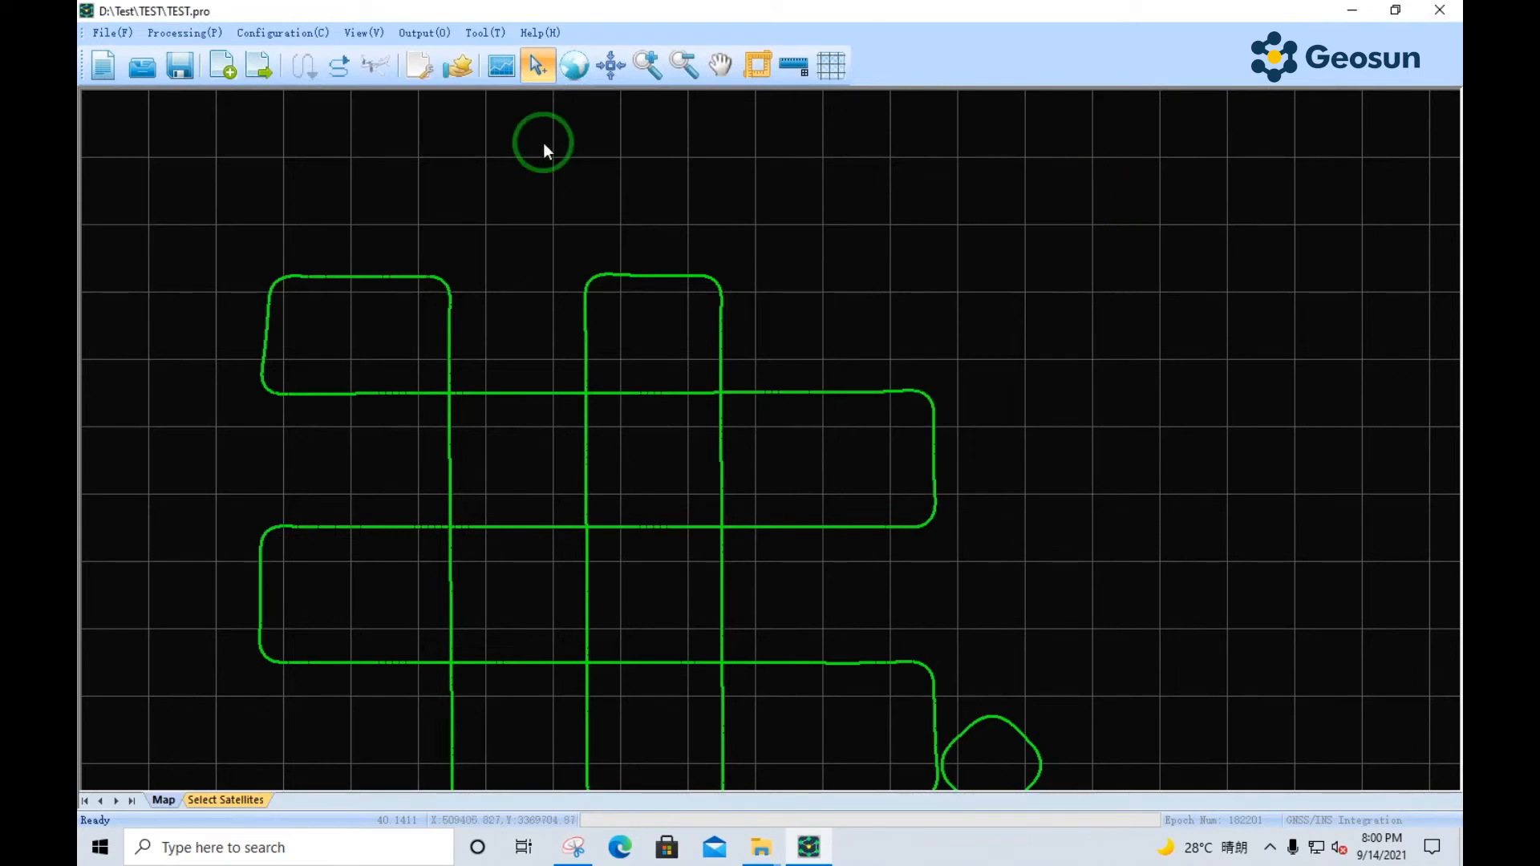
- Open the Coordinate system conversion tool and review its available coordinate configurations and the source and target ellipsoid settings
{"action": "left_click", "coordinate": [494, 32]}
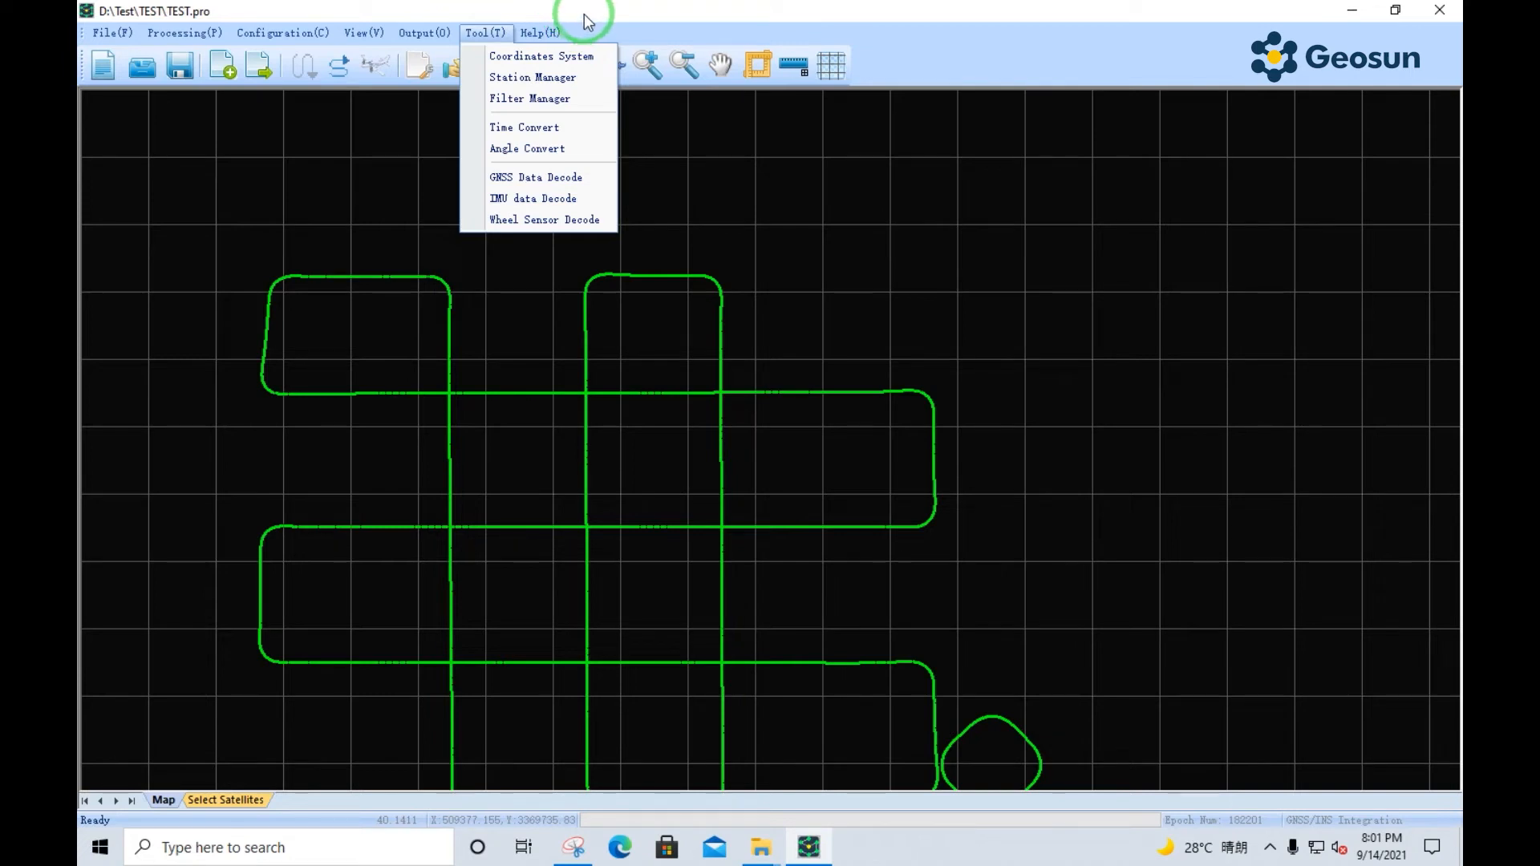
{"action": "left_click", "coordinate": [579, 58]}
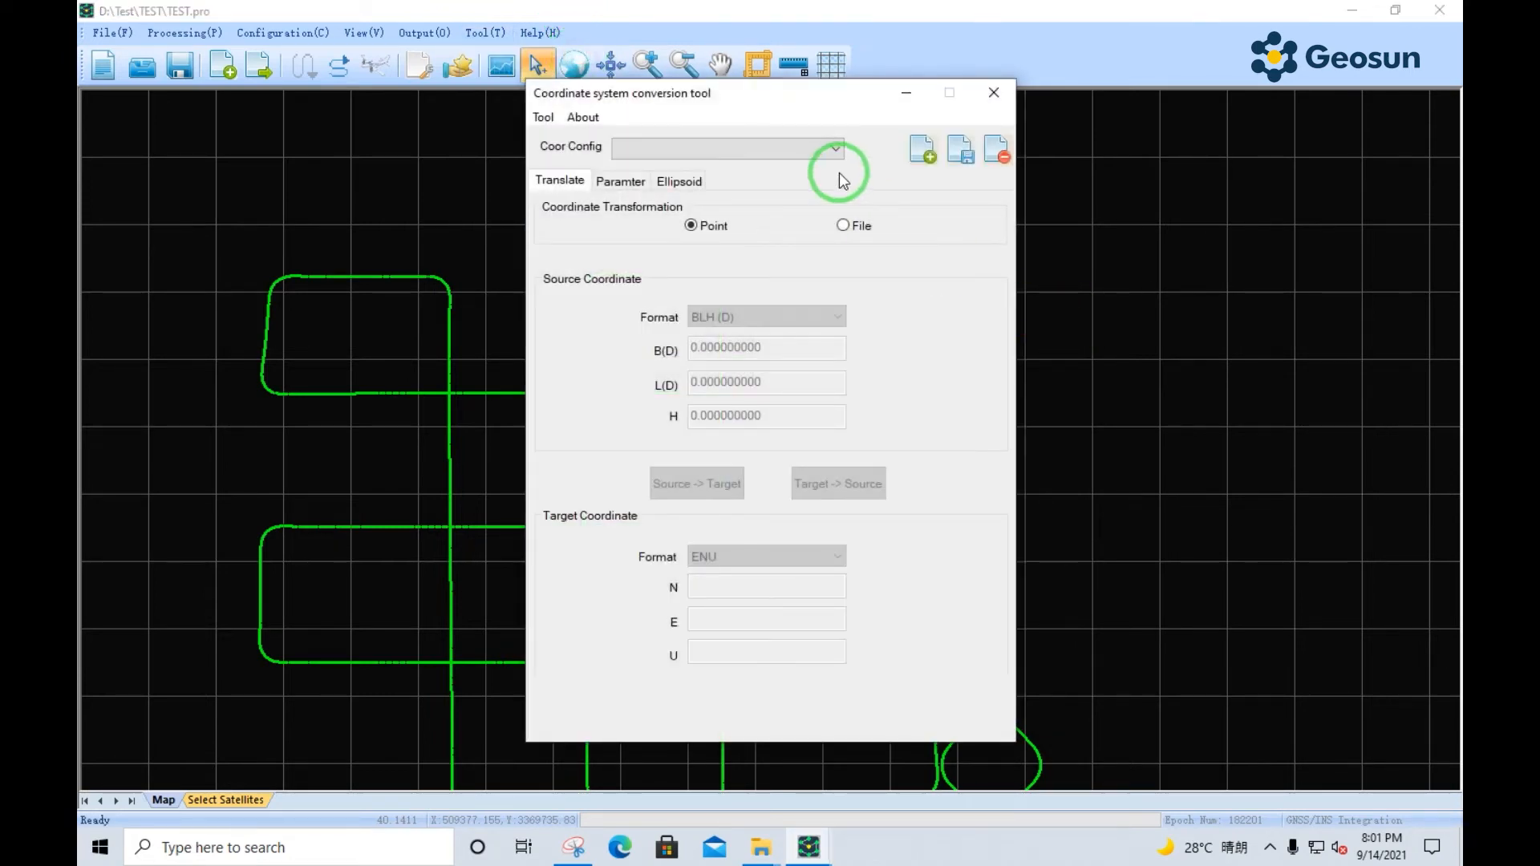
{"action": "left_click", "coordinate": [830, 156]}
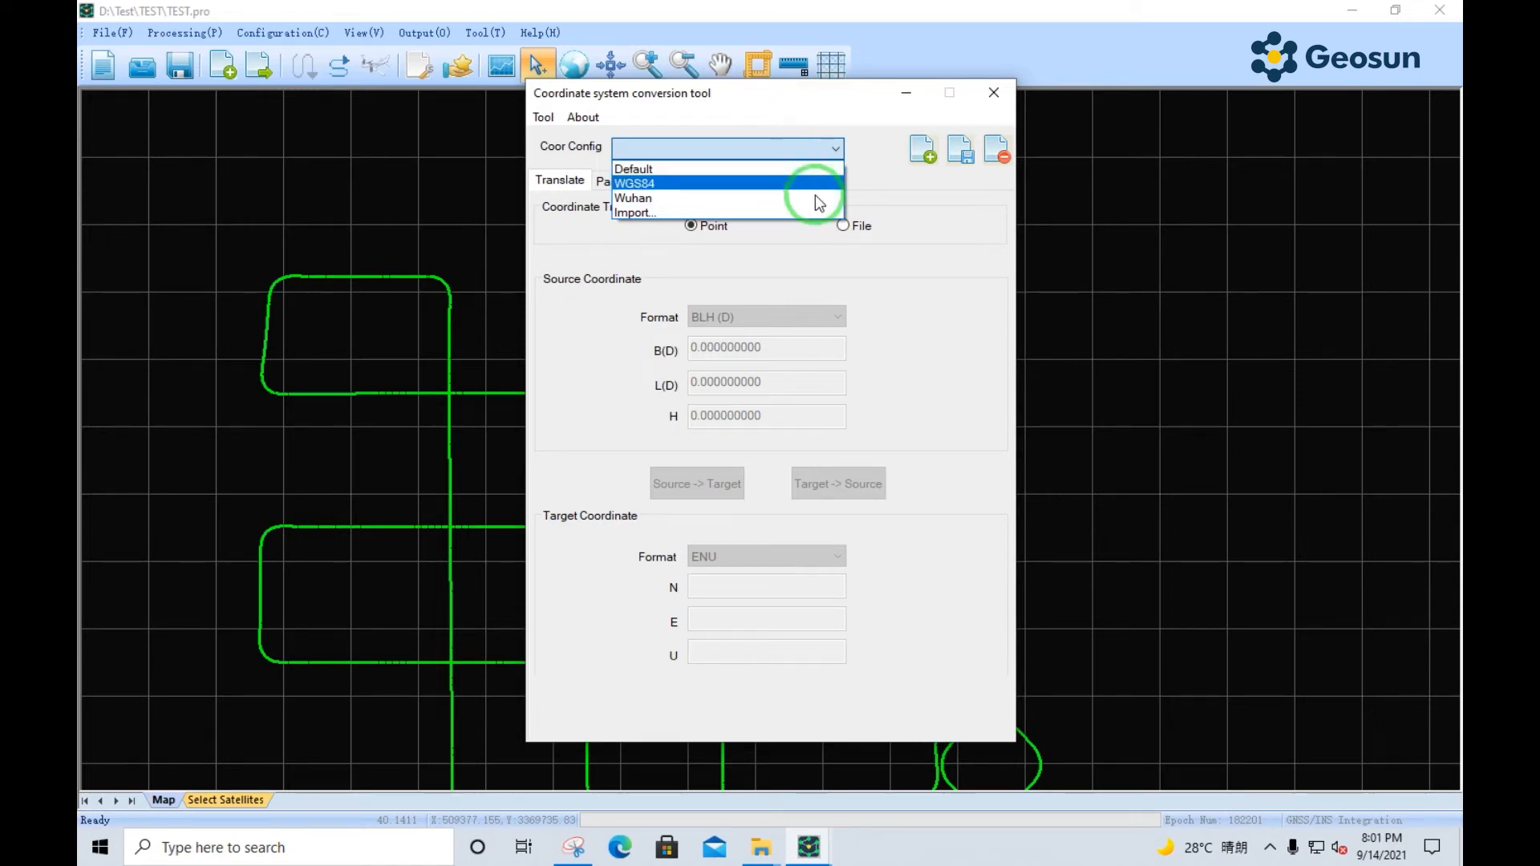
{"action": "left_click", "coordinate": [806, 100]}
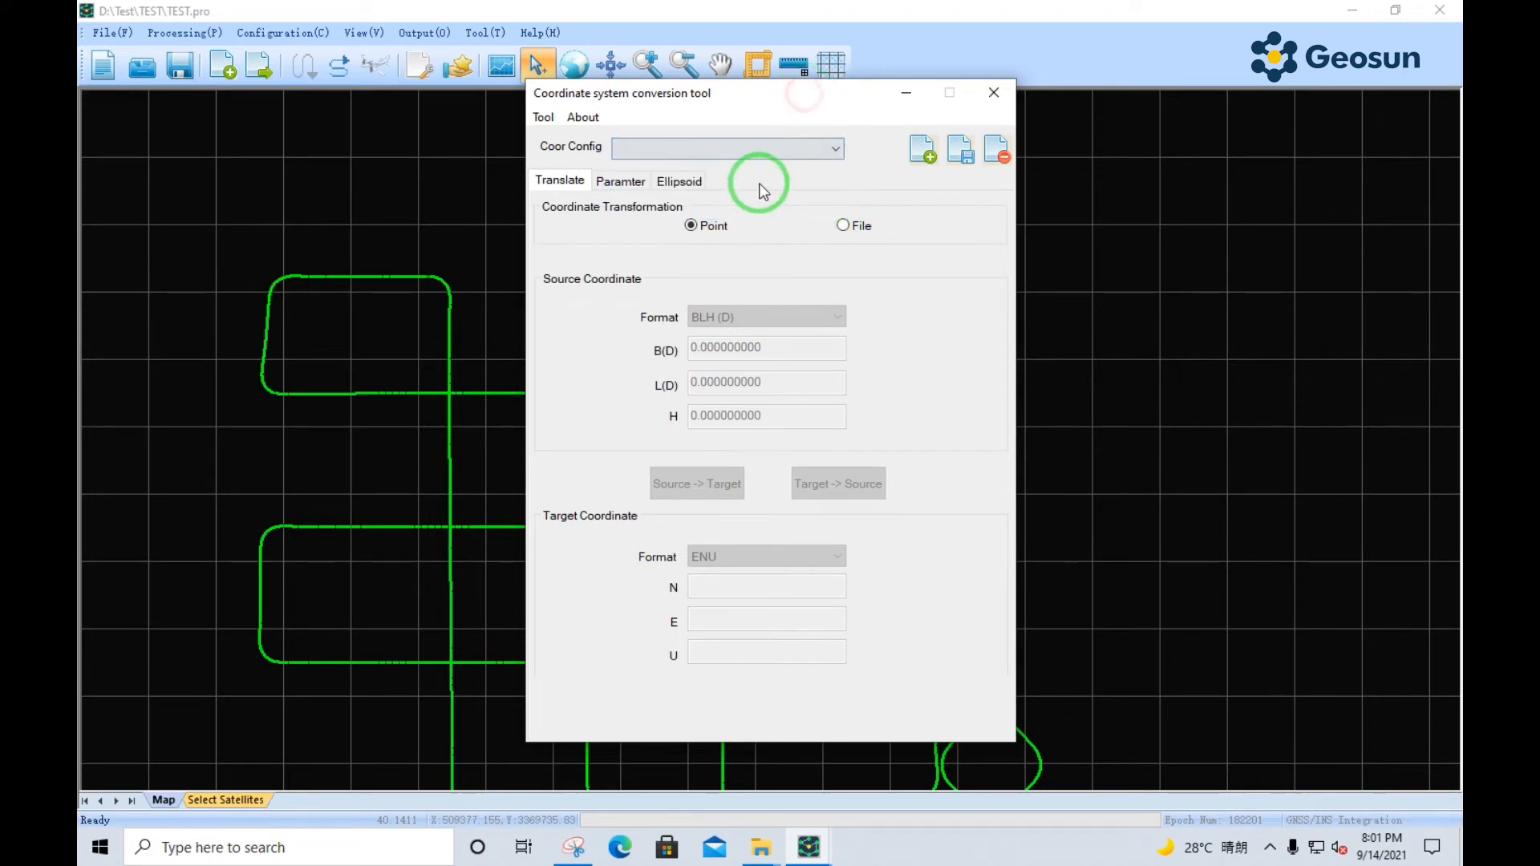
{"action": "left_click", "coordinate": [680, 181]}
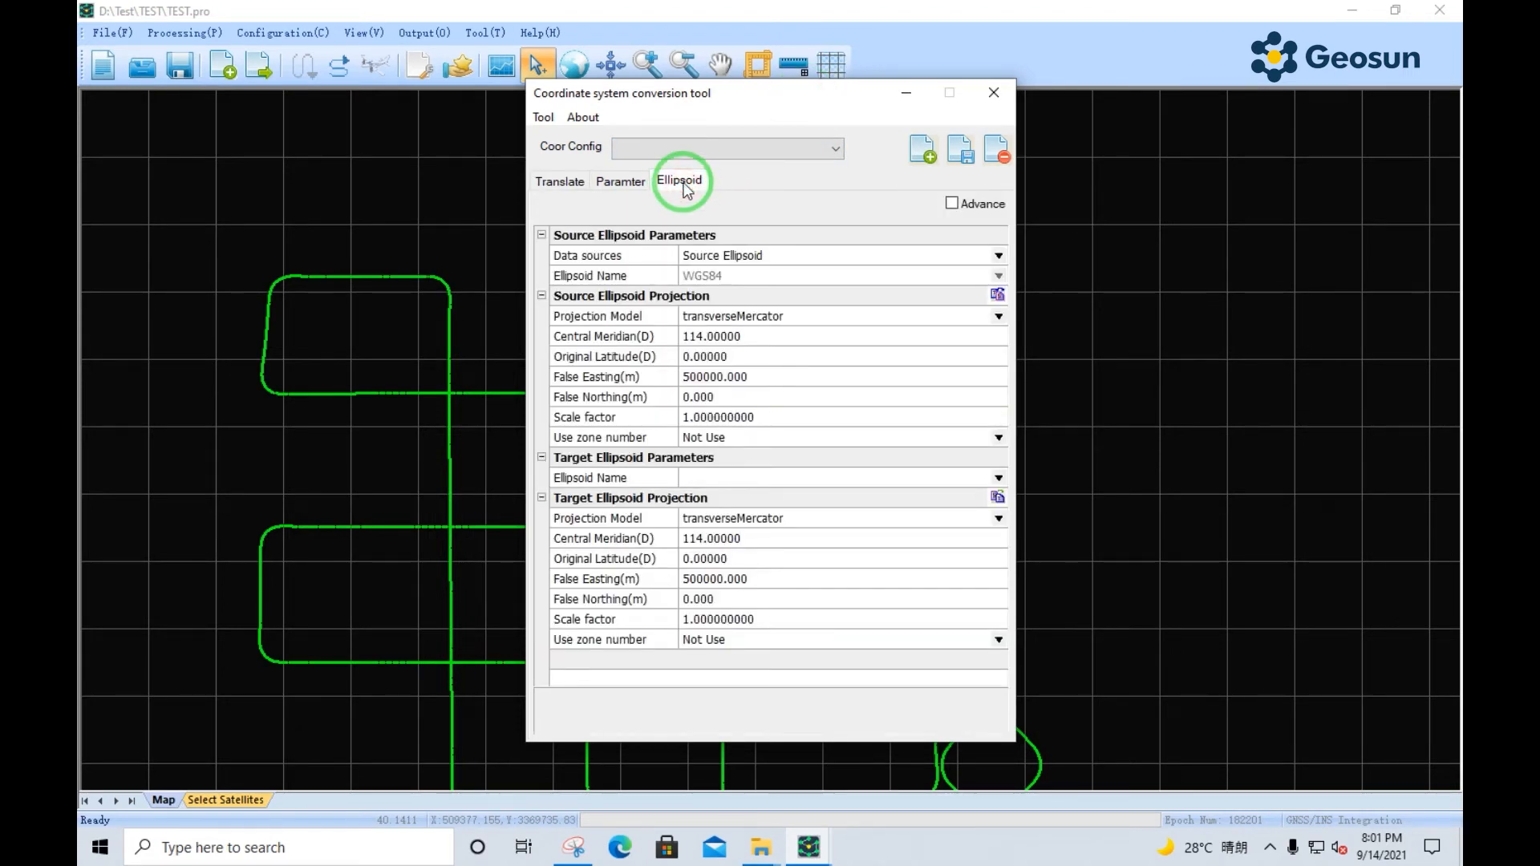
- Examine the available transformation parameter types and height model options in the conversion tool, leaving both settings as they are
{"action": "left_click", "coordinate": [618, 189]}
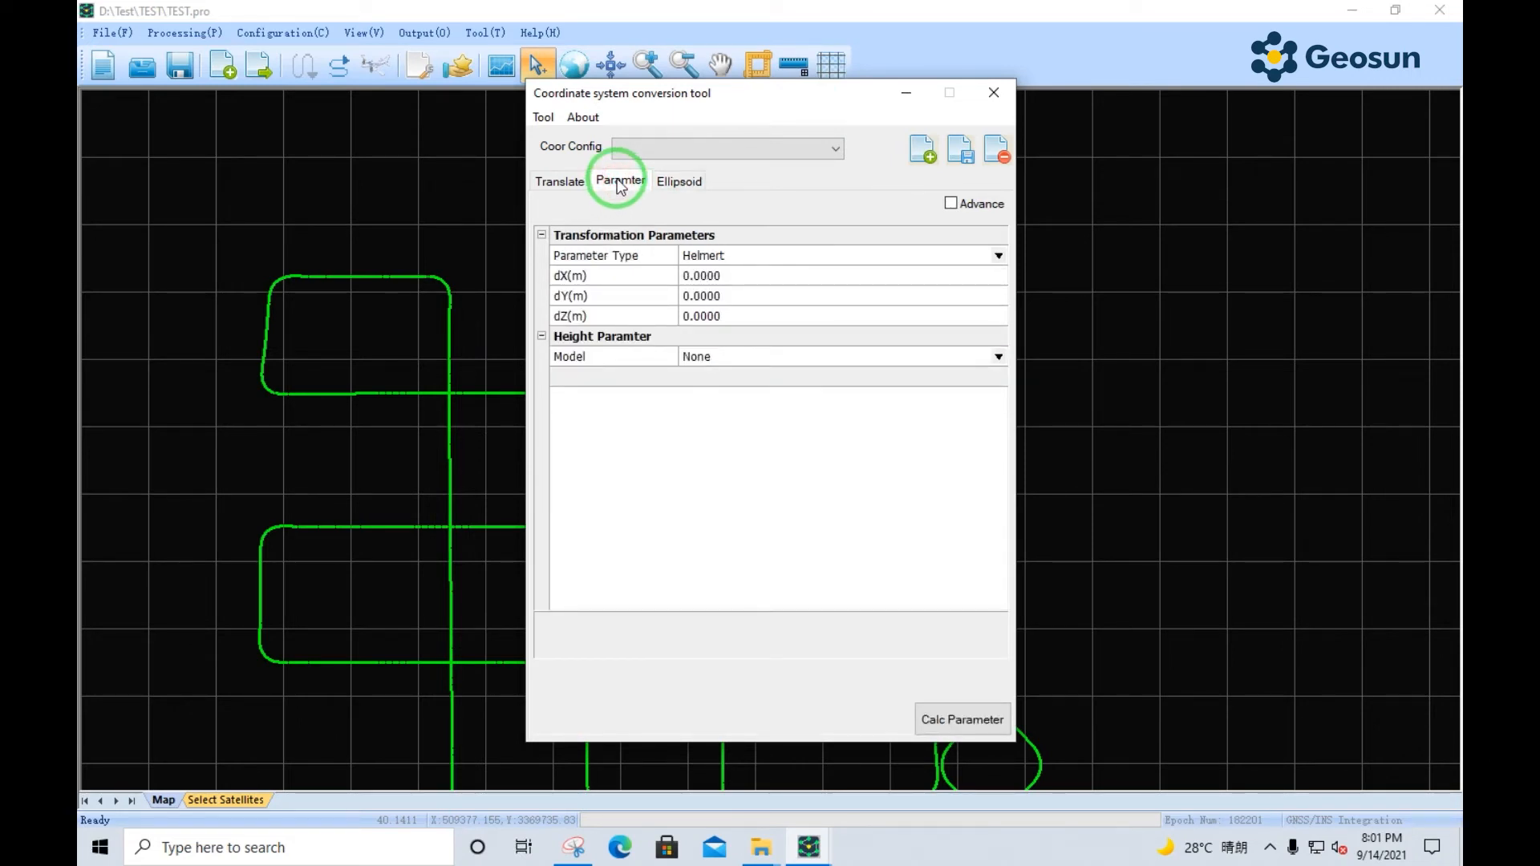
{"action": "left_click", "coordinate": [1003, 259]}
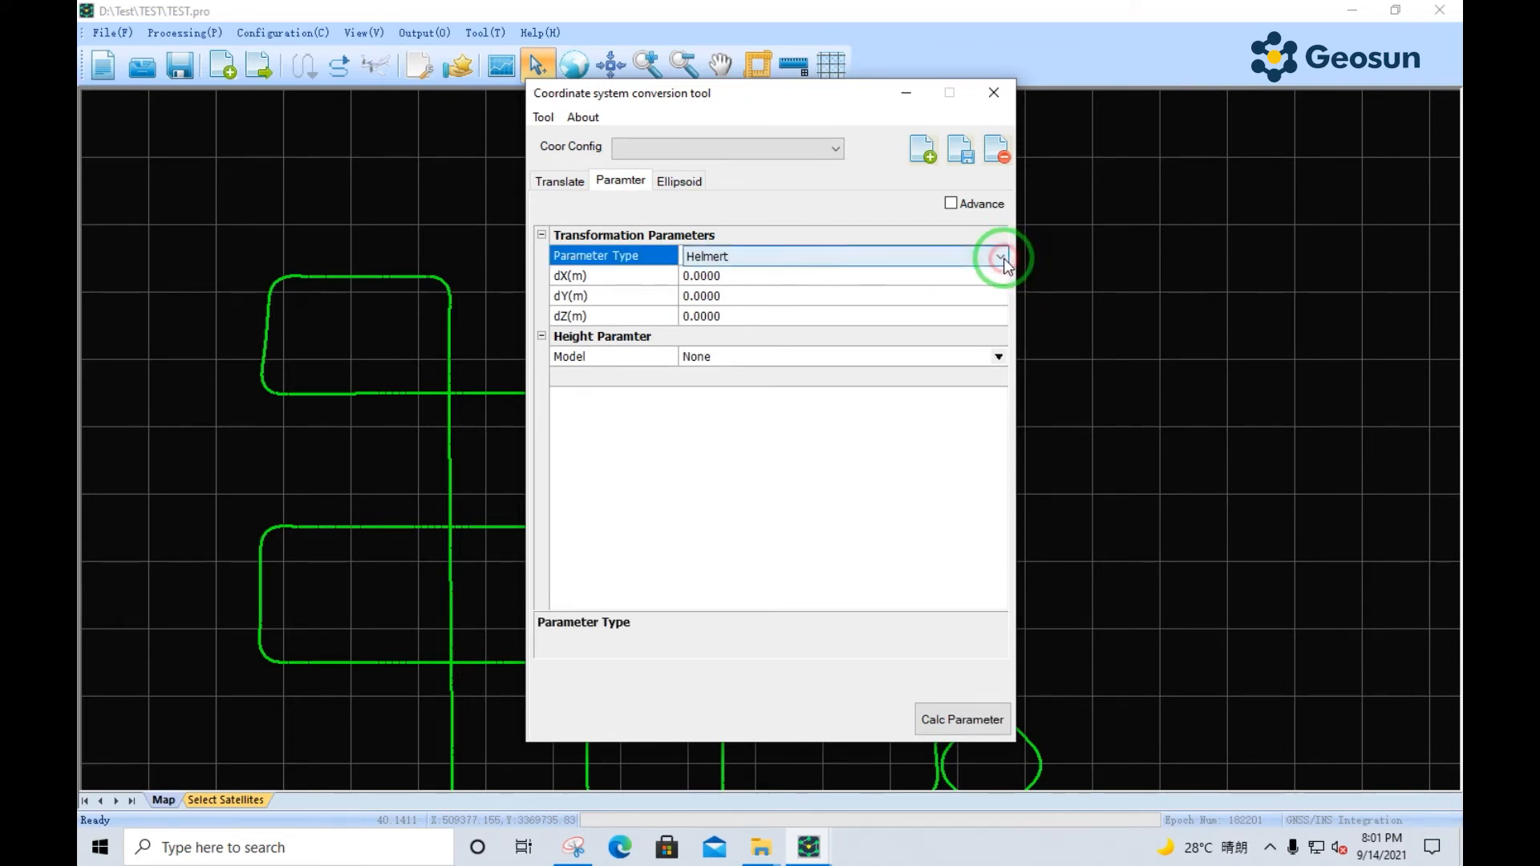
{"action": "left_click", "coordinate": [1004, 259]}
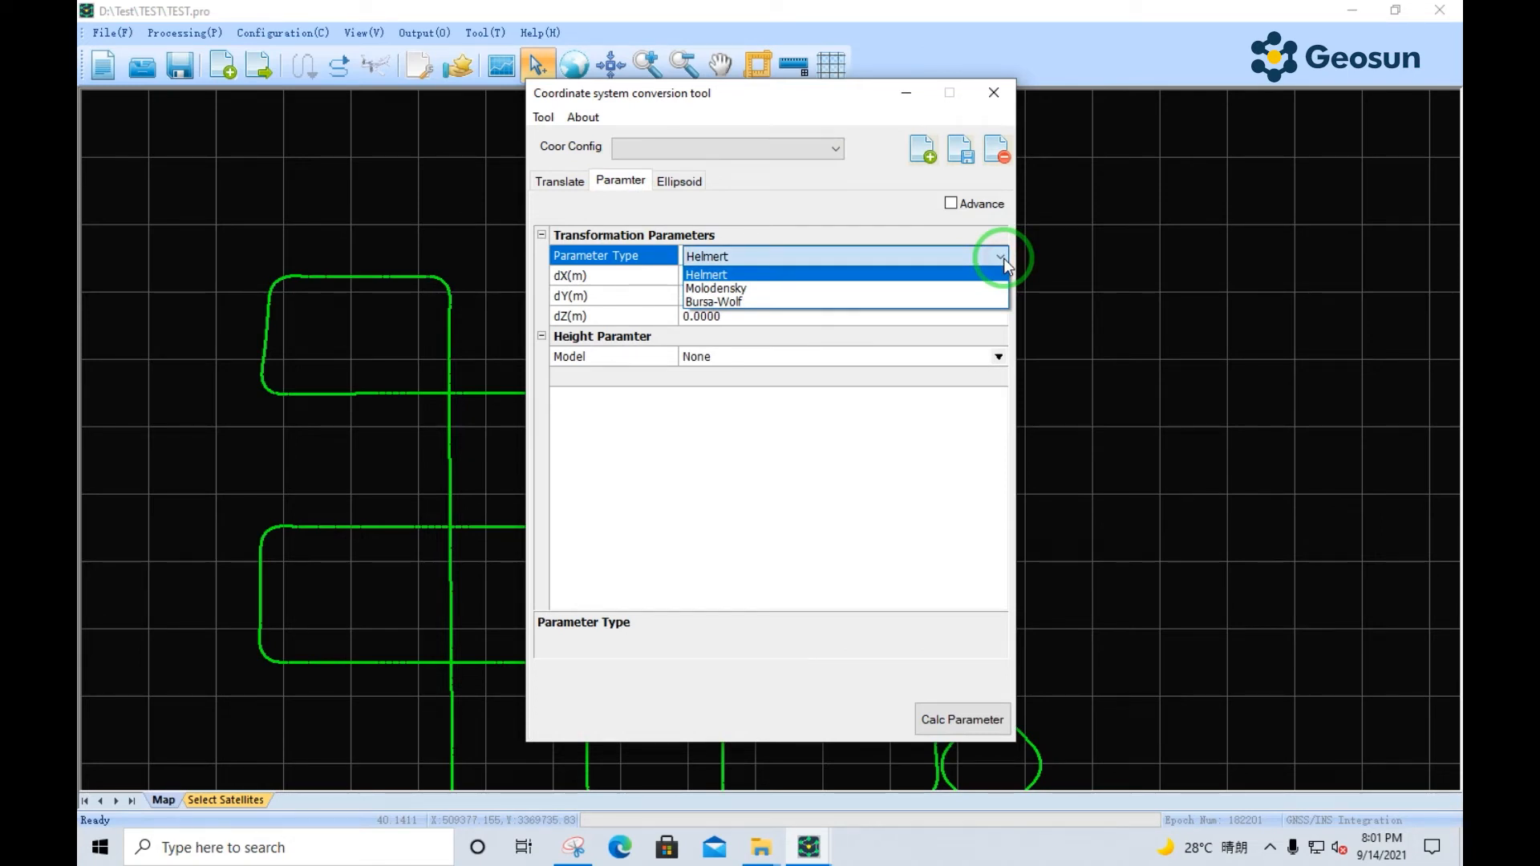
{"action": "left_click", "coordinate": [927, 497]}
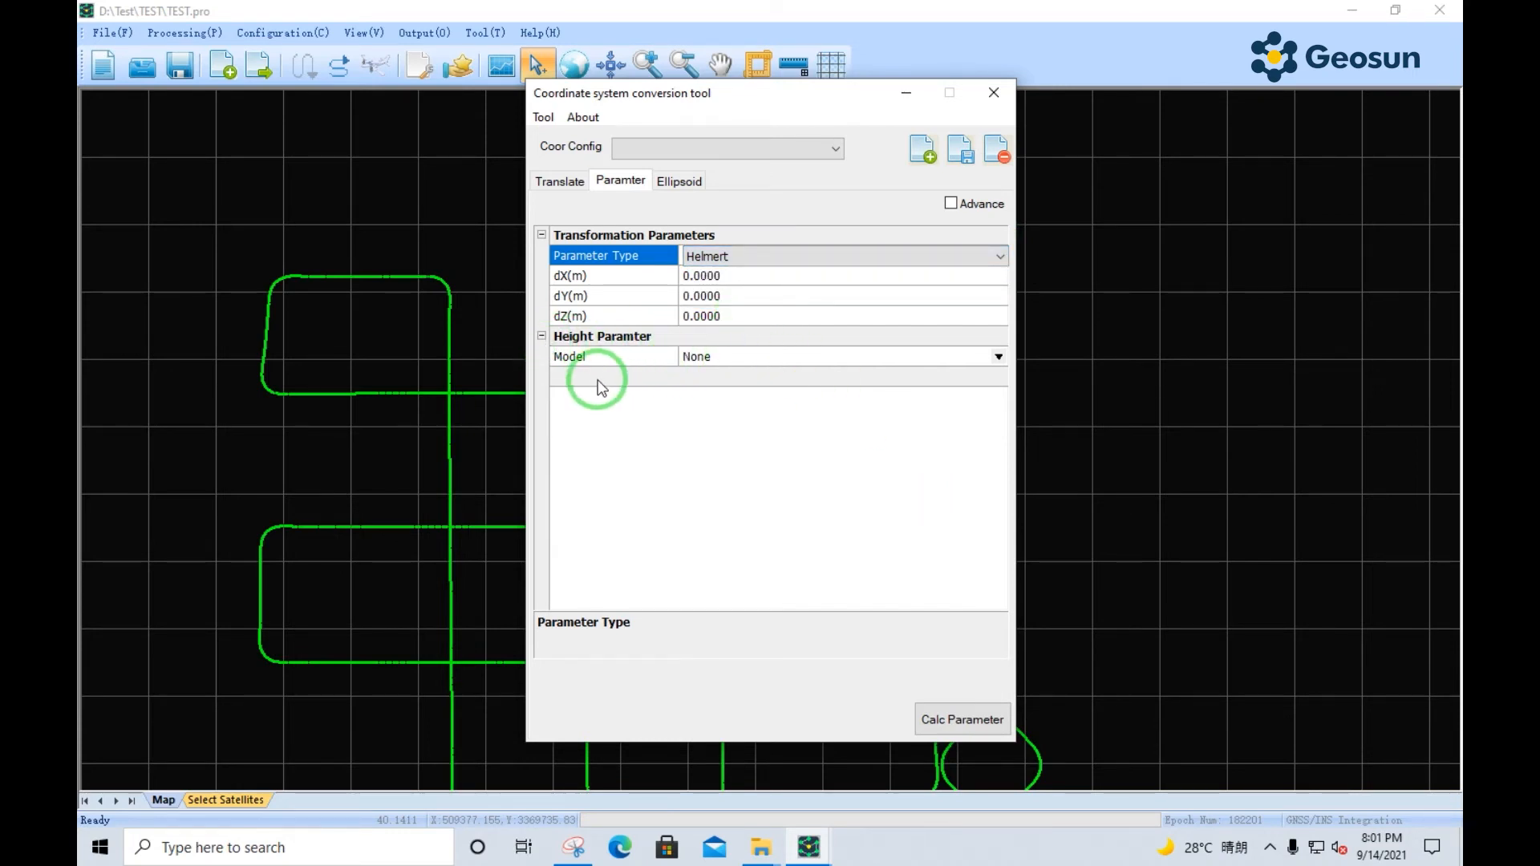
{"action": "left_click", "coordinate": [1001, 359]}
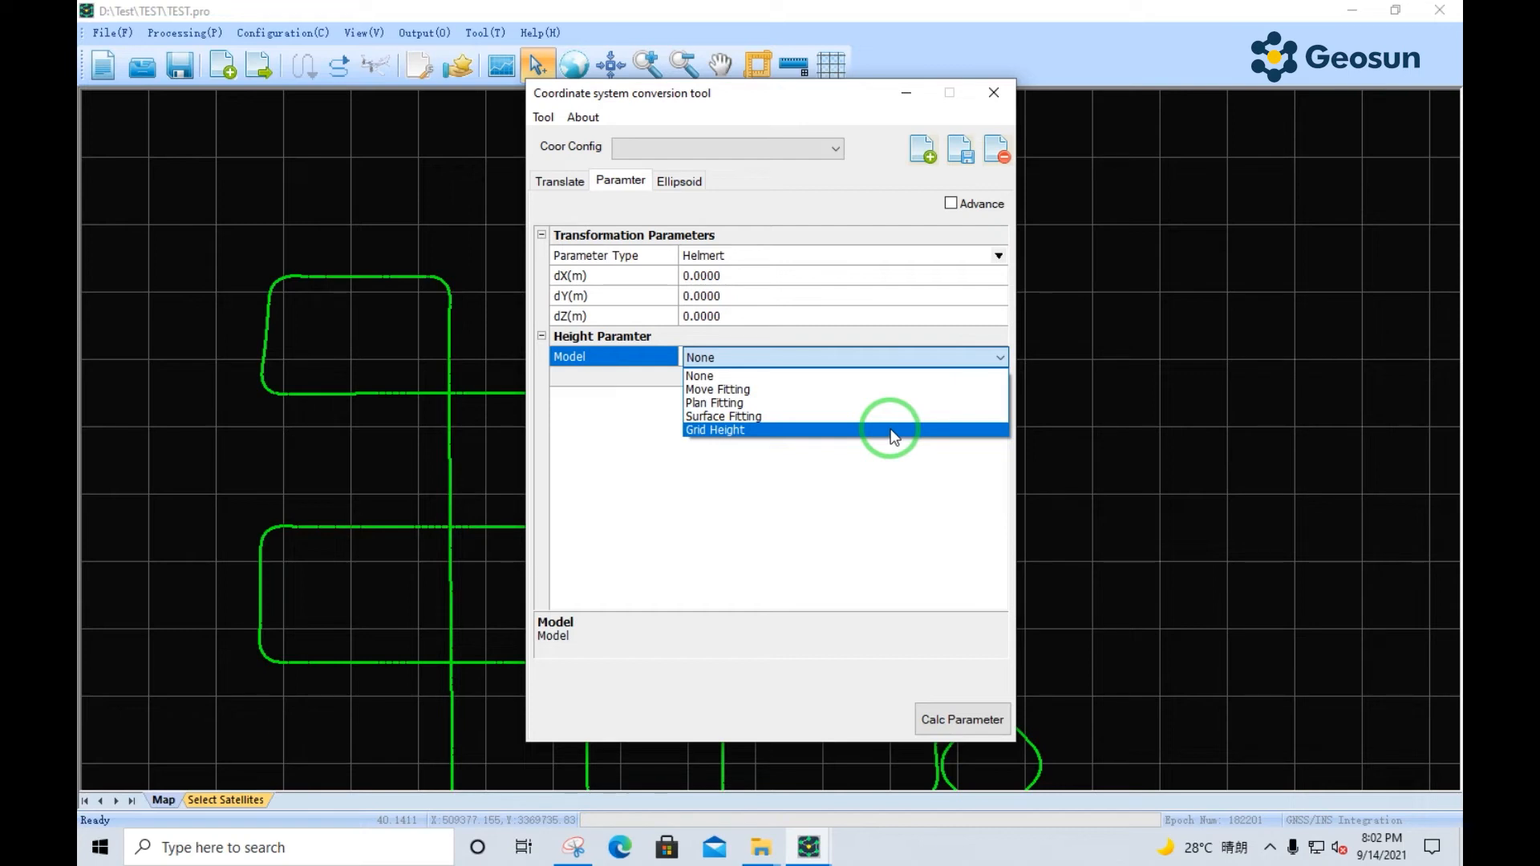
{"action": "left_click", "coordinate": [878, 489]}
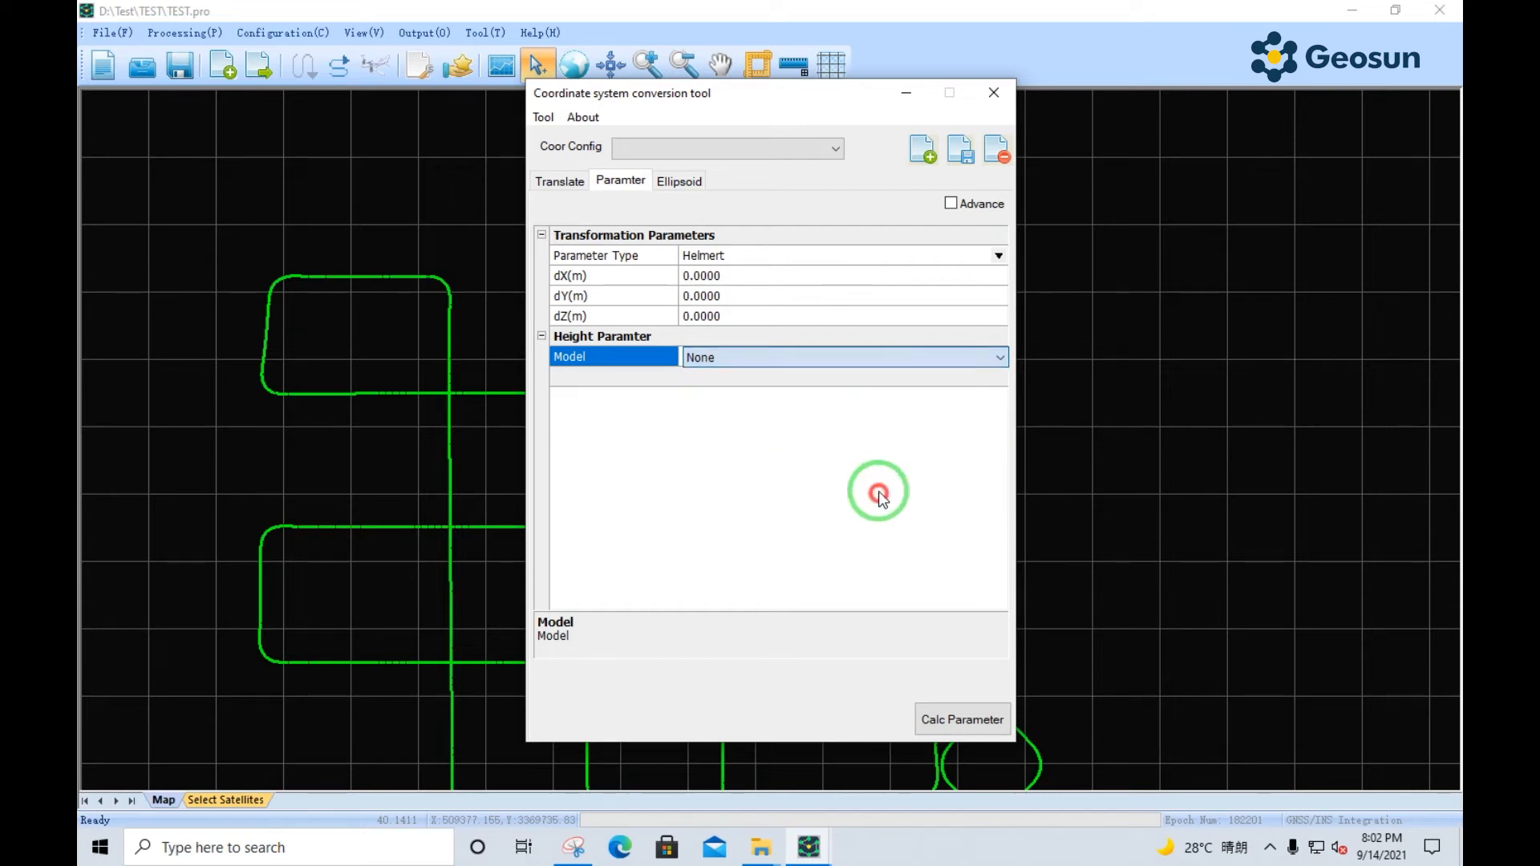
- Return to the point translation settings, review the coordinate configuration choices again and close the conversion tool
{"action": "left_click", "coordinate": [559, 181]}
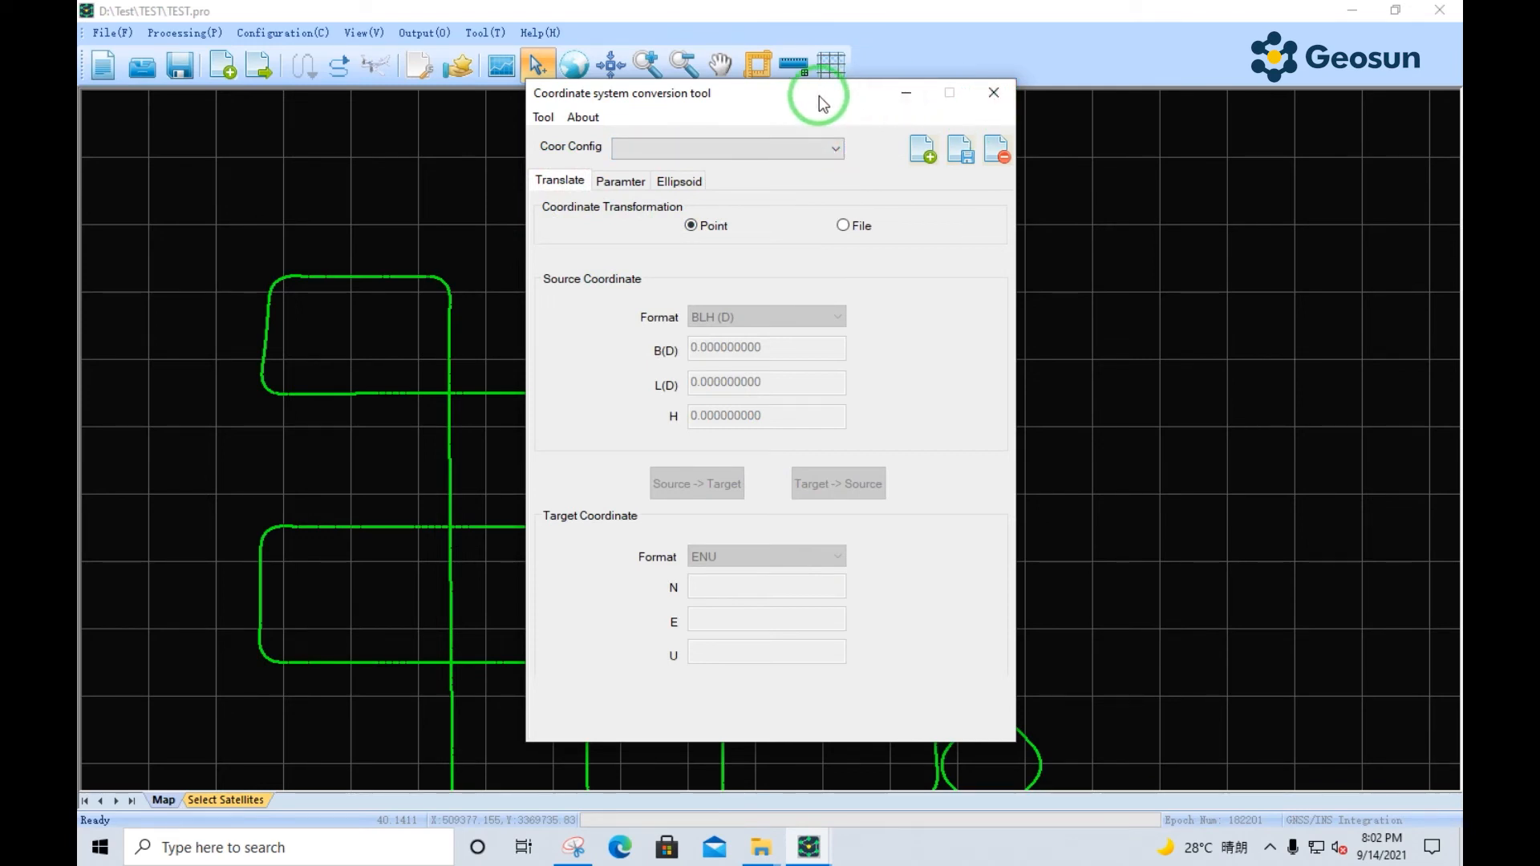
{"action": "left_click", "coordinate": [837, 149]}
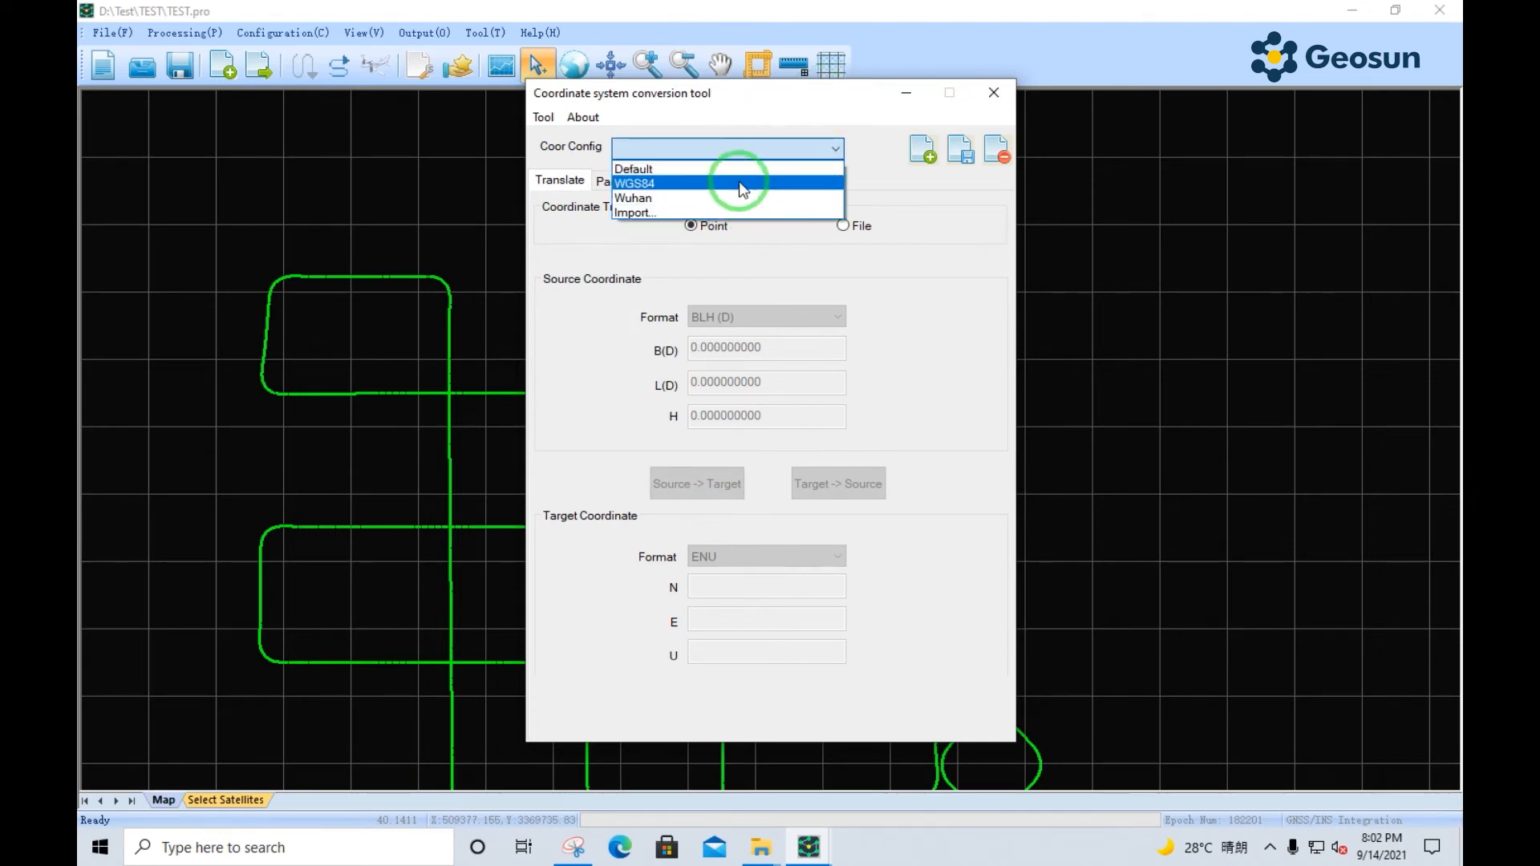
{"action": "left_click", "coordinate": [982, 232]}
{"action": "left_click", "coordinate": [991, 94]}
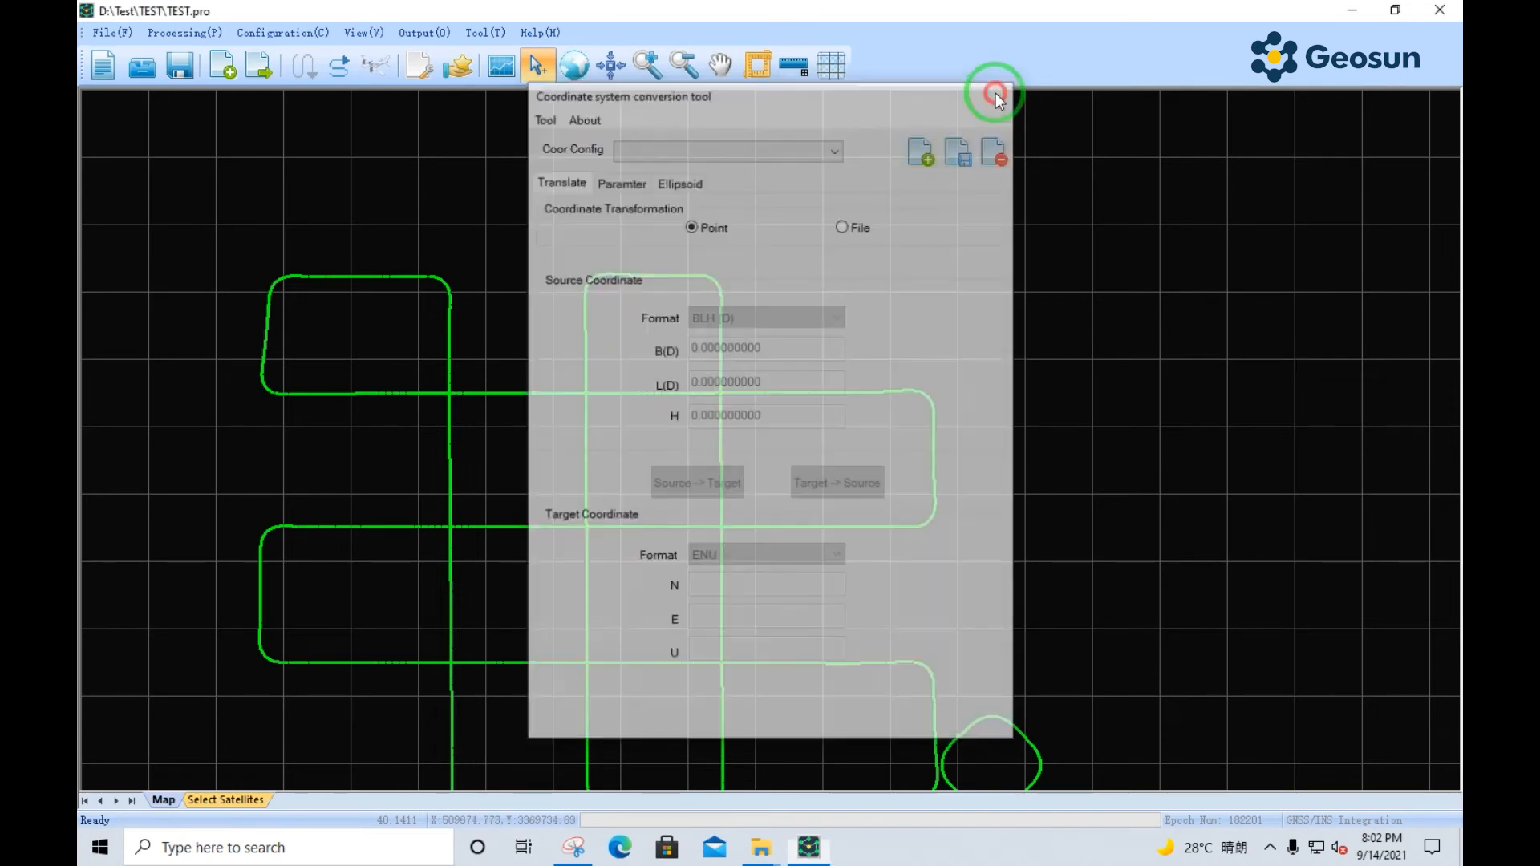
- Reopen the Output Wizard, open its Output Options and move that dialog beside the wizard
{"action": "left_click", "coordinate": [418, 53]}
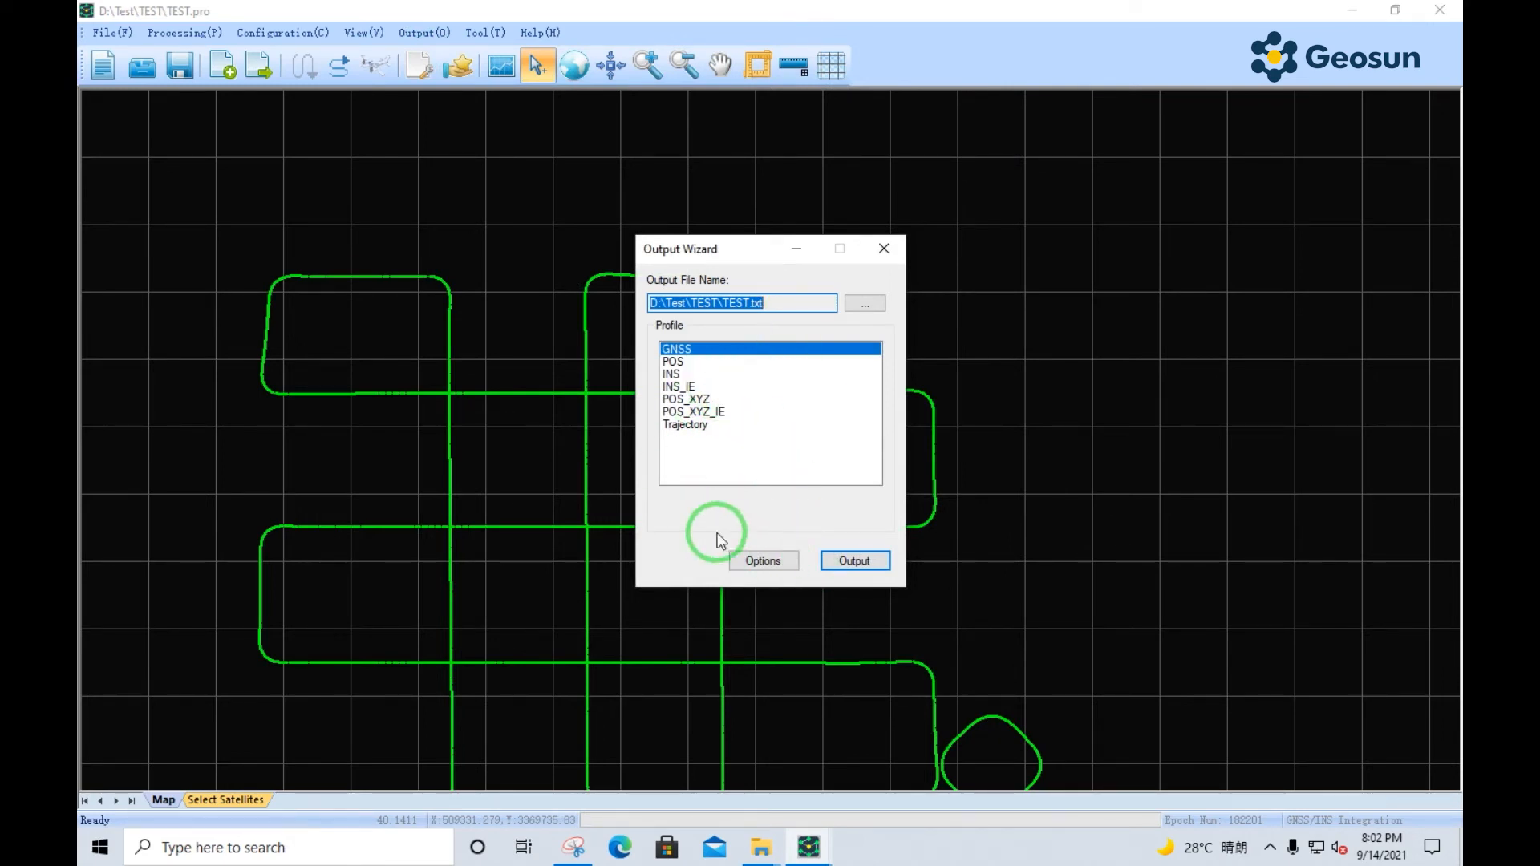
{"action": "left_click", "coordinate": [754, 560]}
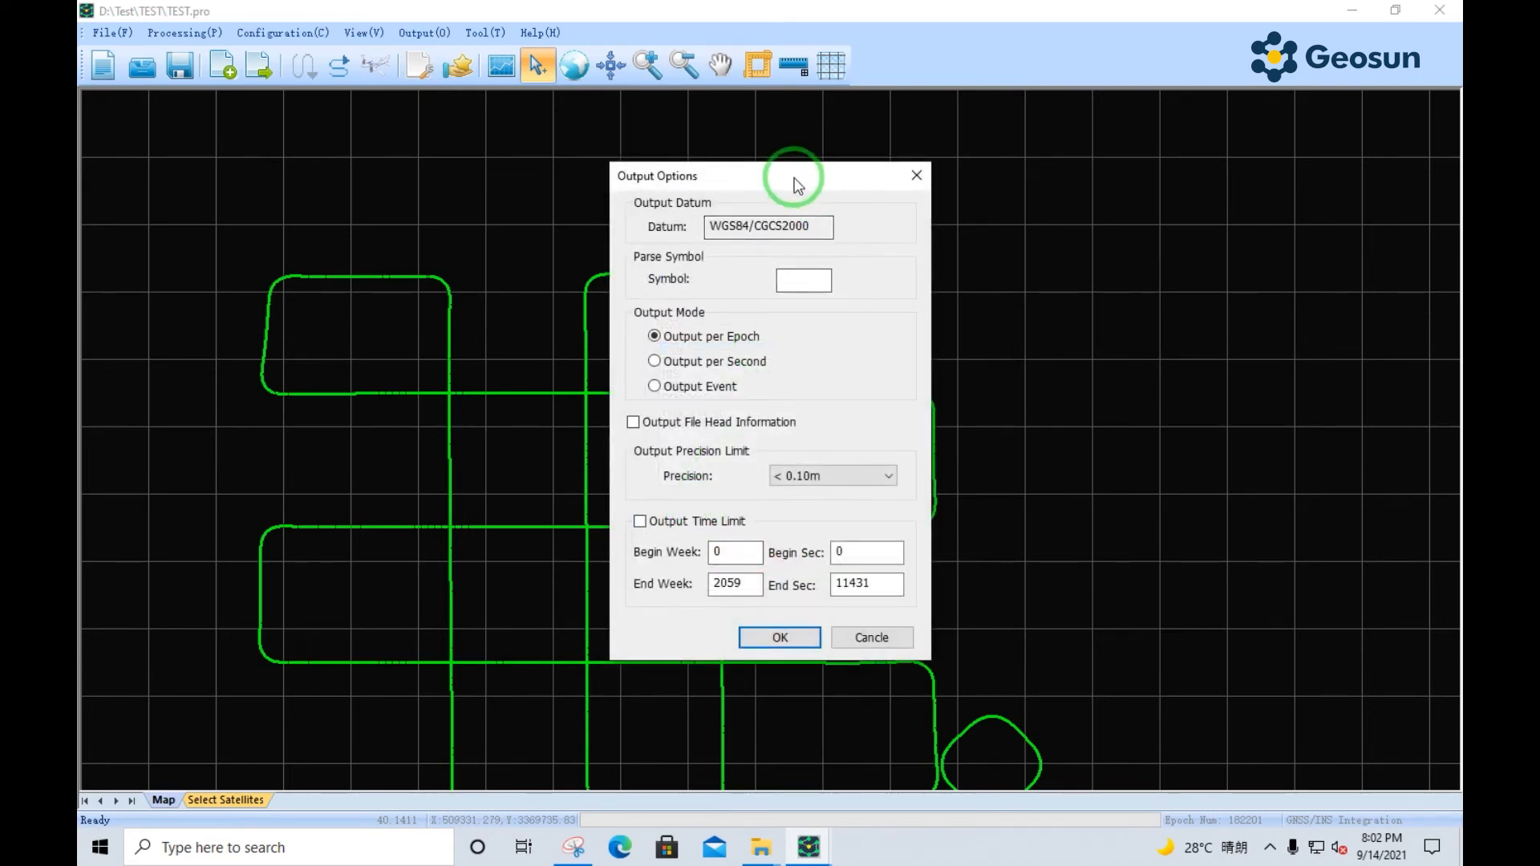
{"action": "left_click_drag", "start_coordinate": [794, 172], "coordinate": [1218, 174]}
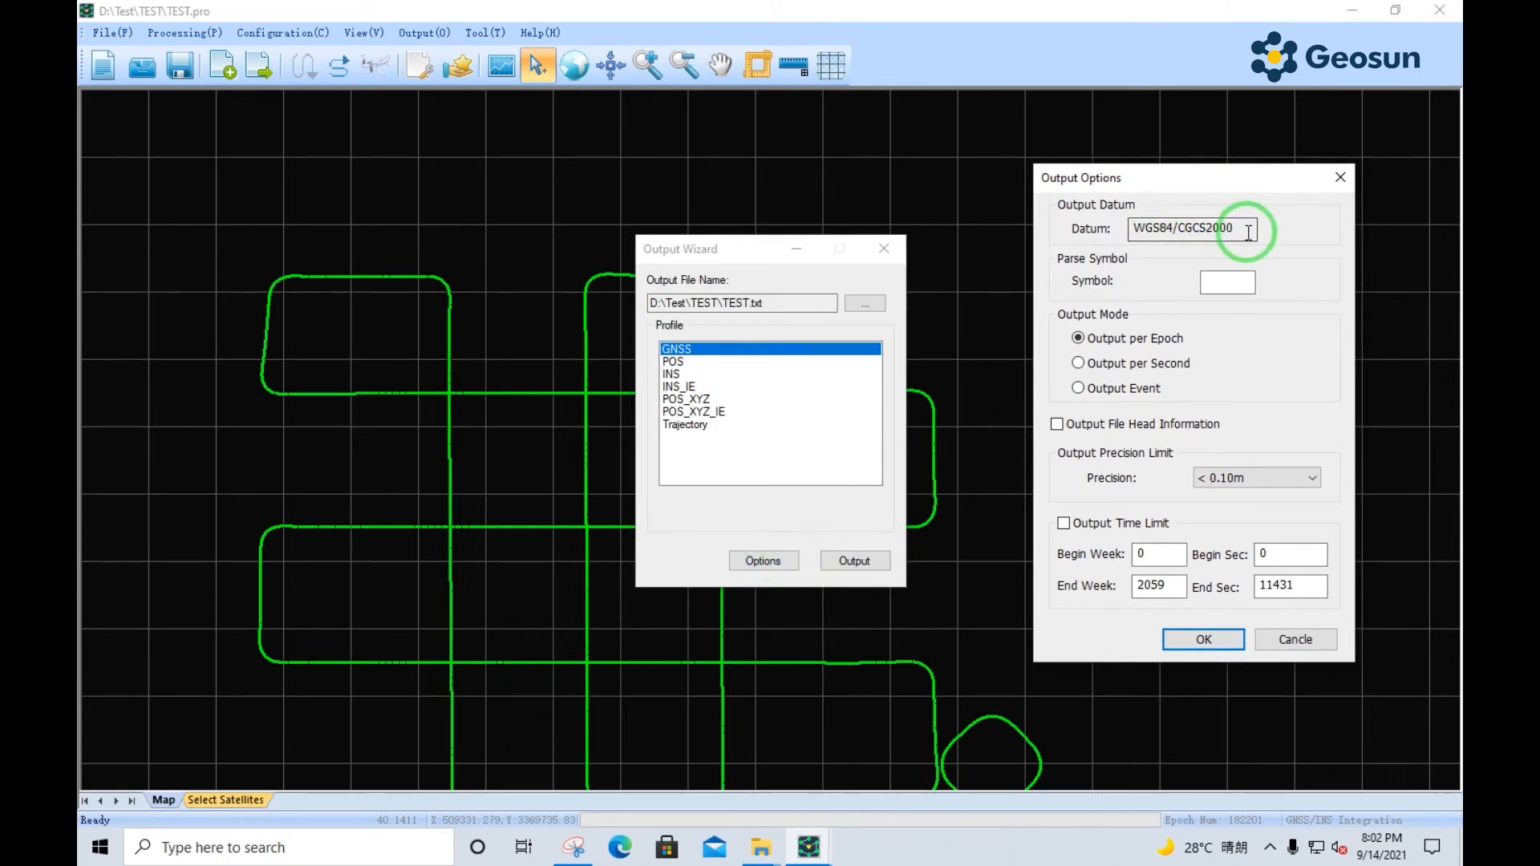
- Inspect the output datum in the Output Options by highlighting its WGS84/CGCS2000 entry
{"action": "left_click_drag", "start_coordinate": [1251, 230], "coordinate": [1049, 230]}
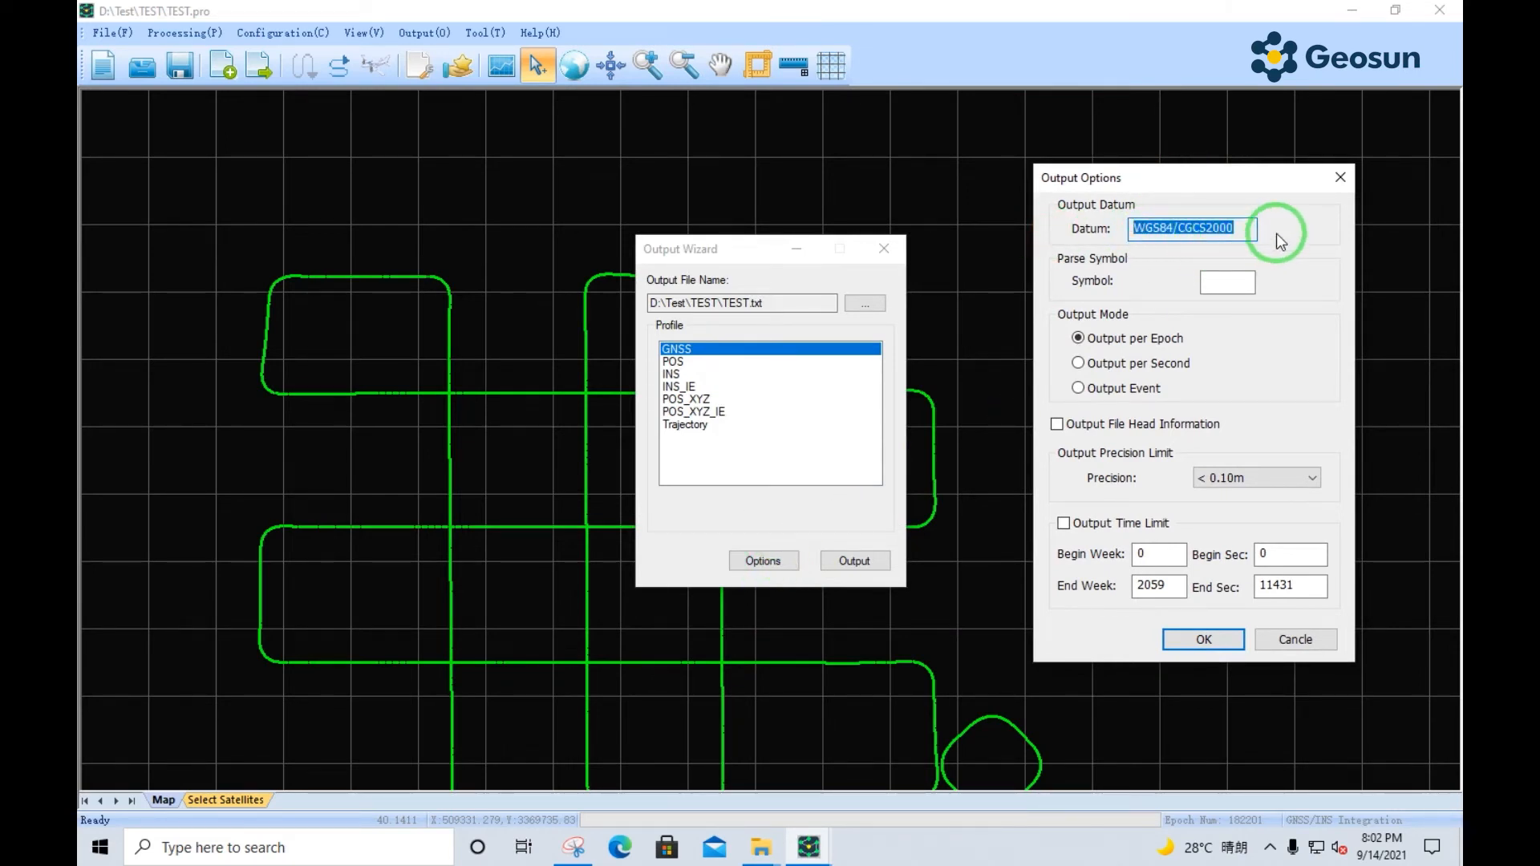
{"action": "left_click", "coordinate": [1251, 231]}
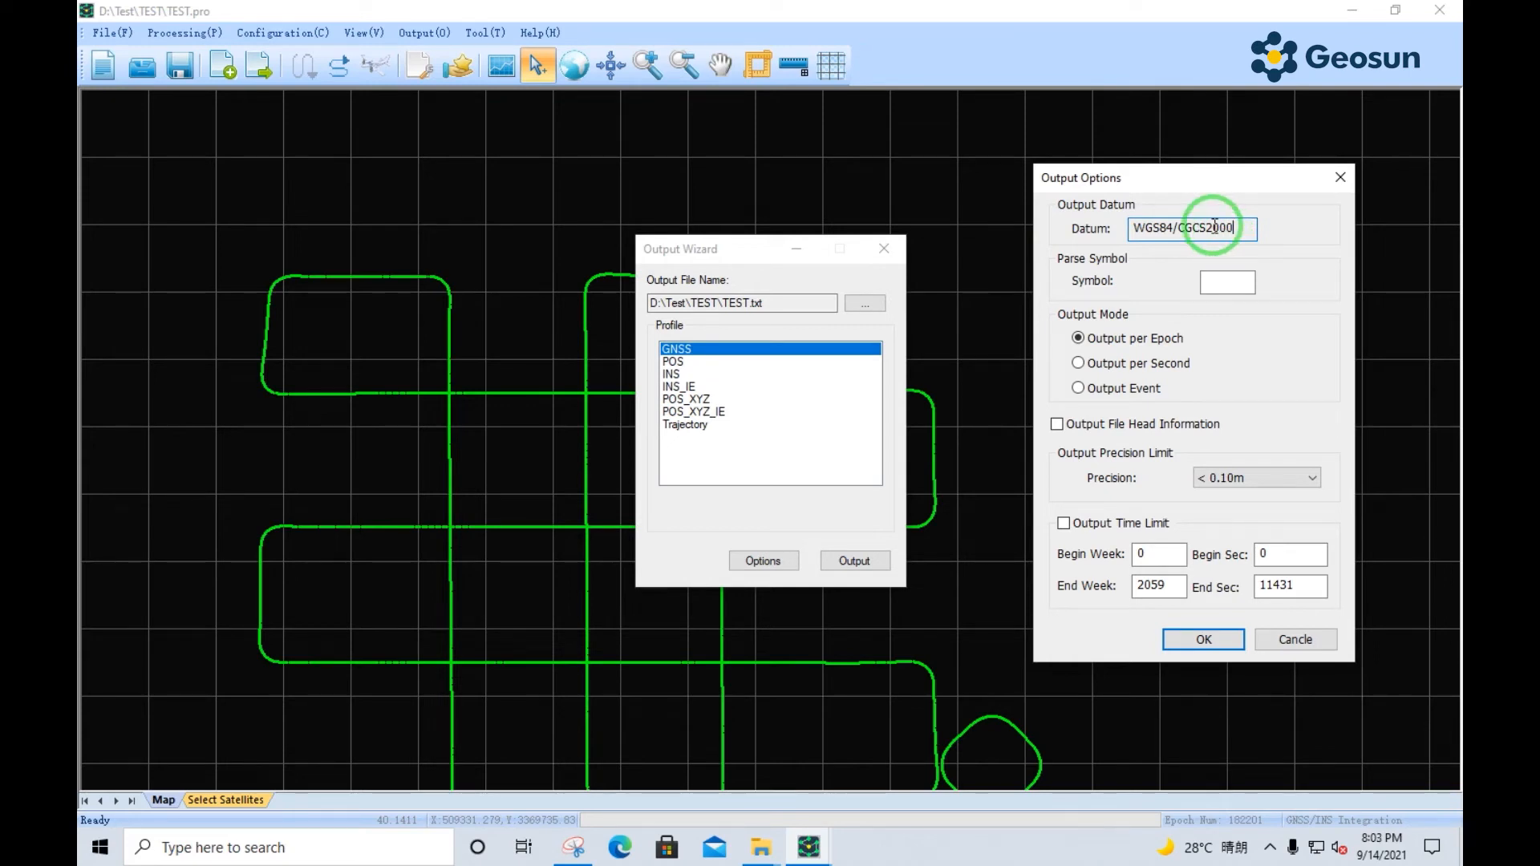
{"action": "double_click", "coordinate": [1157, 228]}
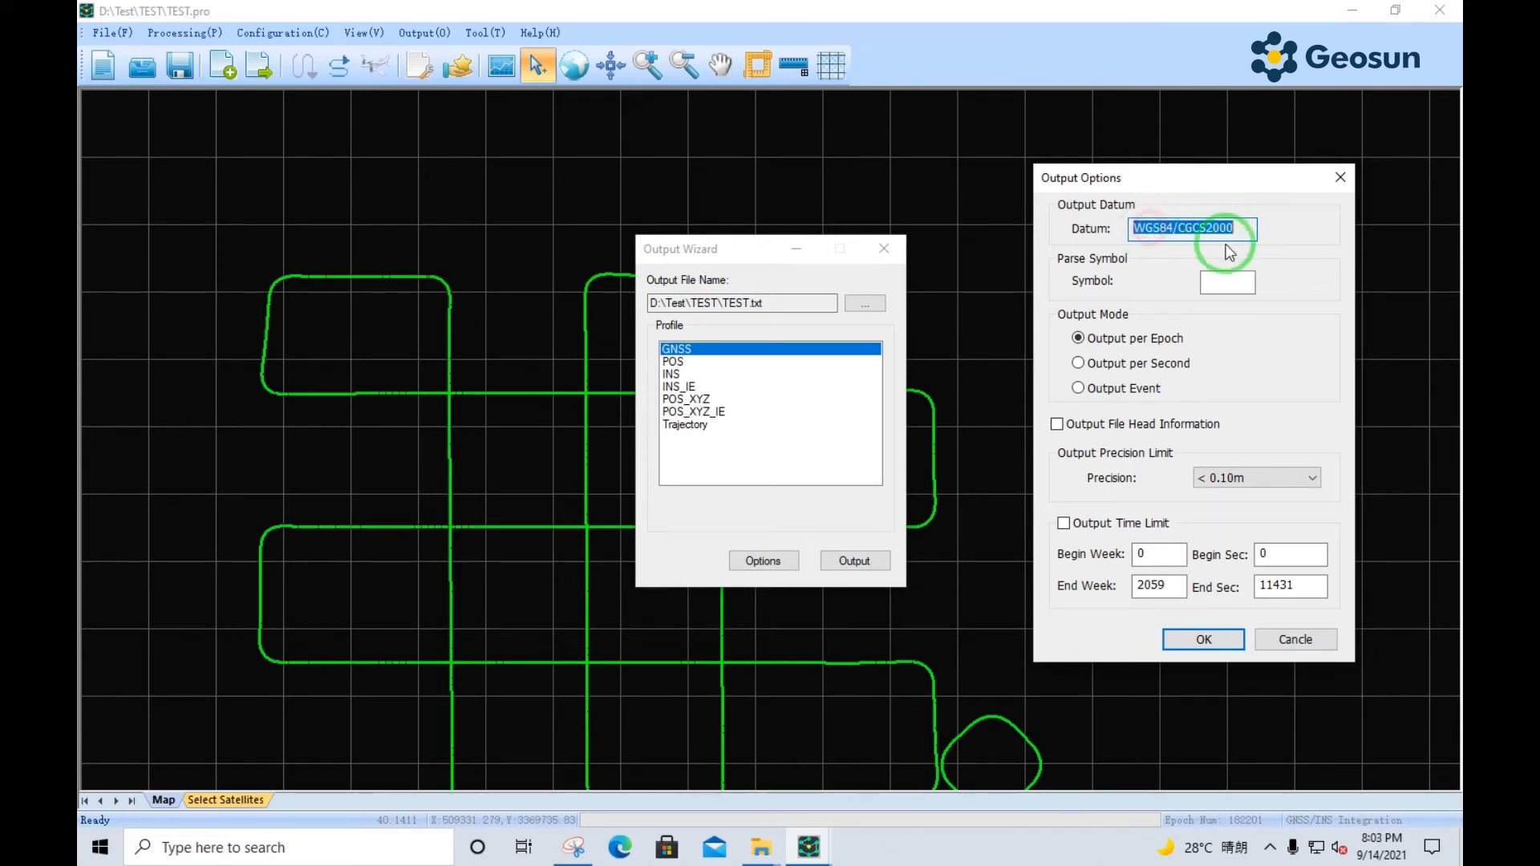
{"action": "left_click", "coordinate": [1243, 231]}
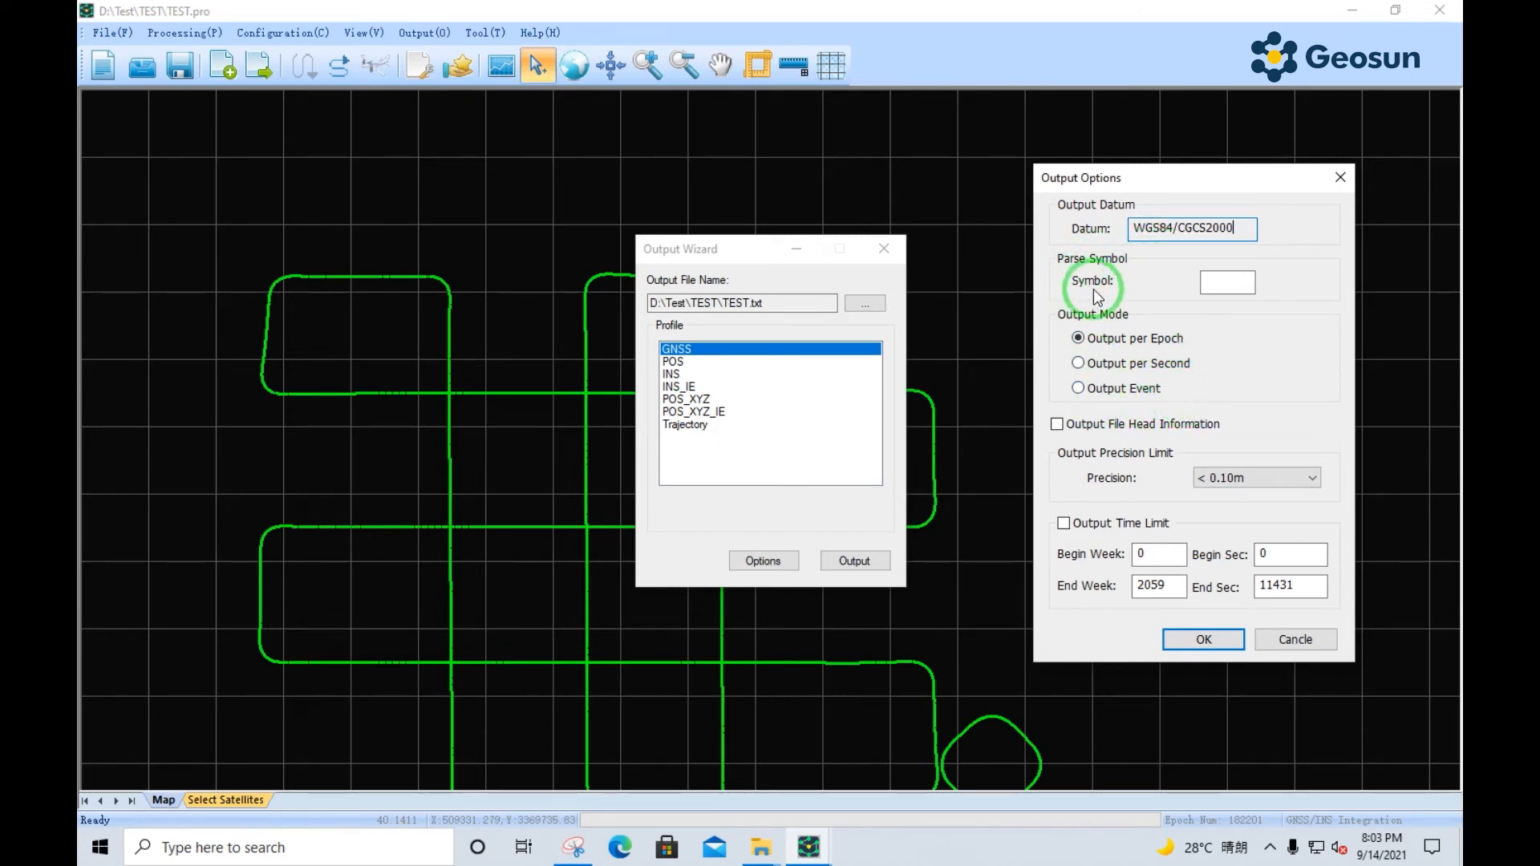
- Inspect the parse symbol field in the Output Options, then cancel them and close the Output Wizard
{"action": "left_click", "coordinate": [1211, 282]}
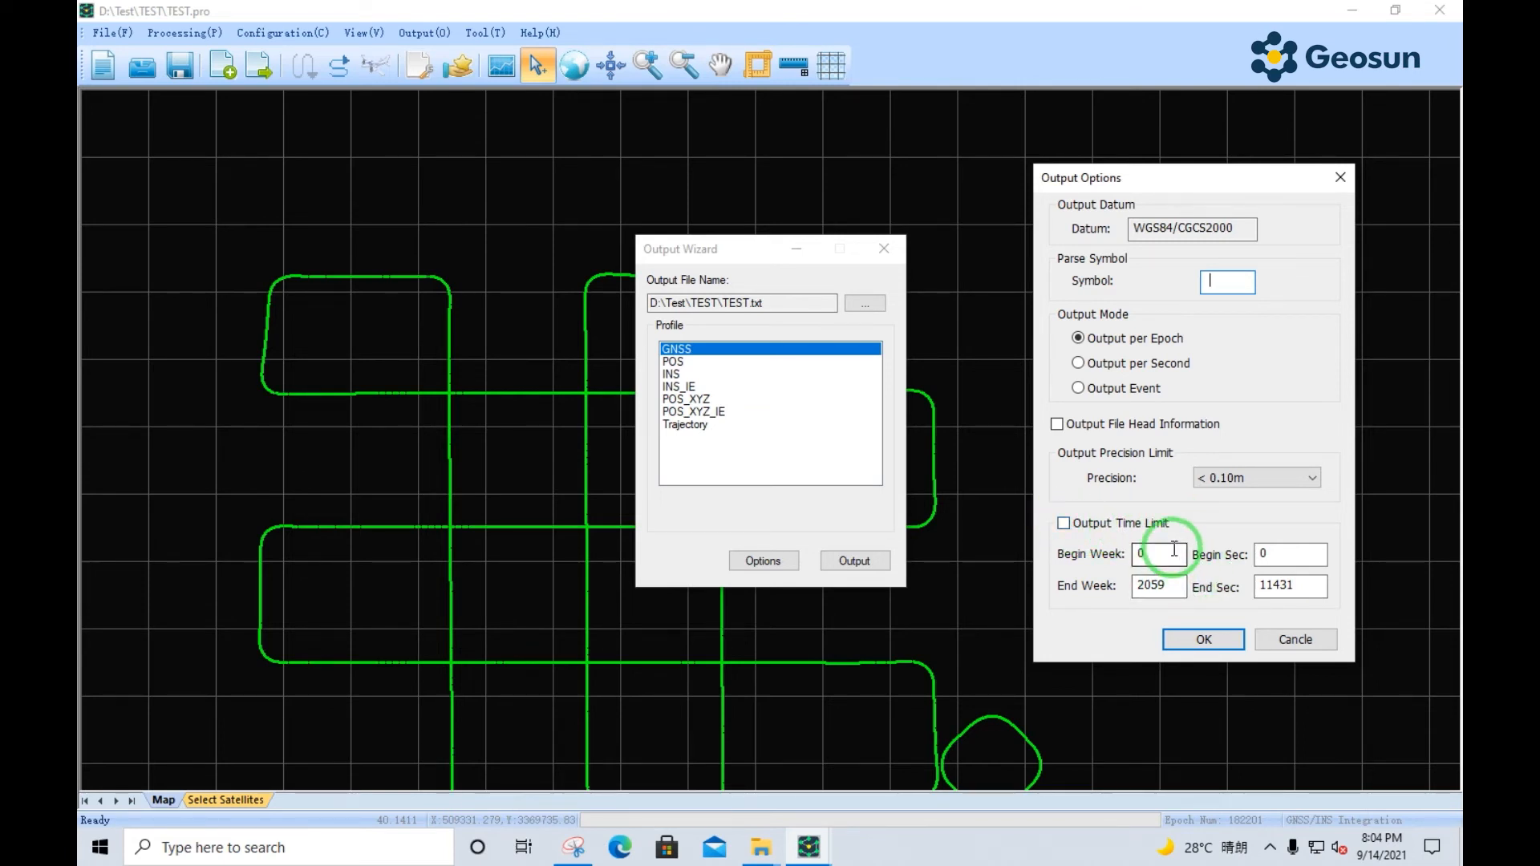
{"action": "left_click", "coordinate": [1295, 640]}
{"action": "left_click", "coordinate": [884, 248]}
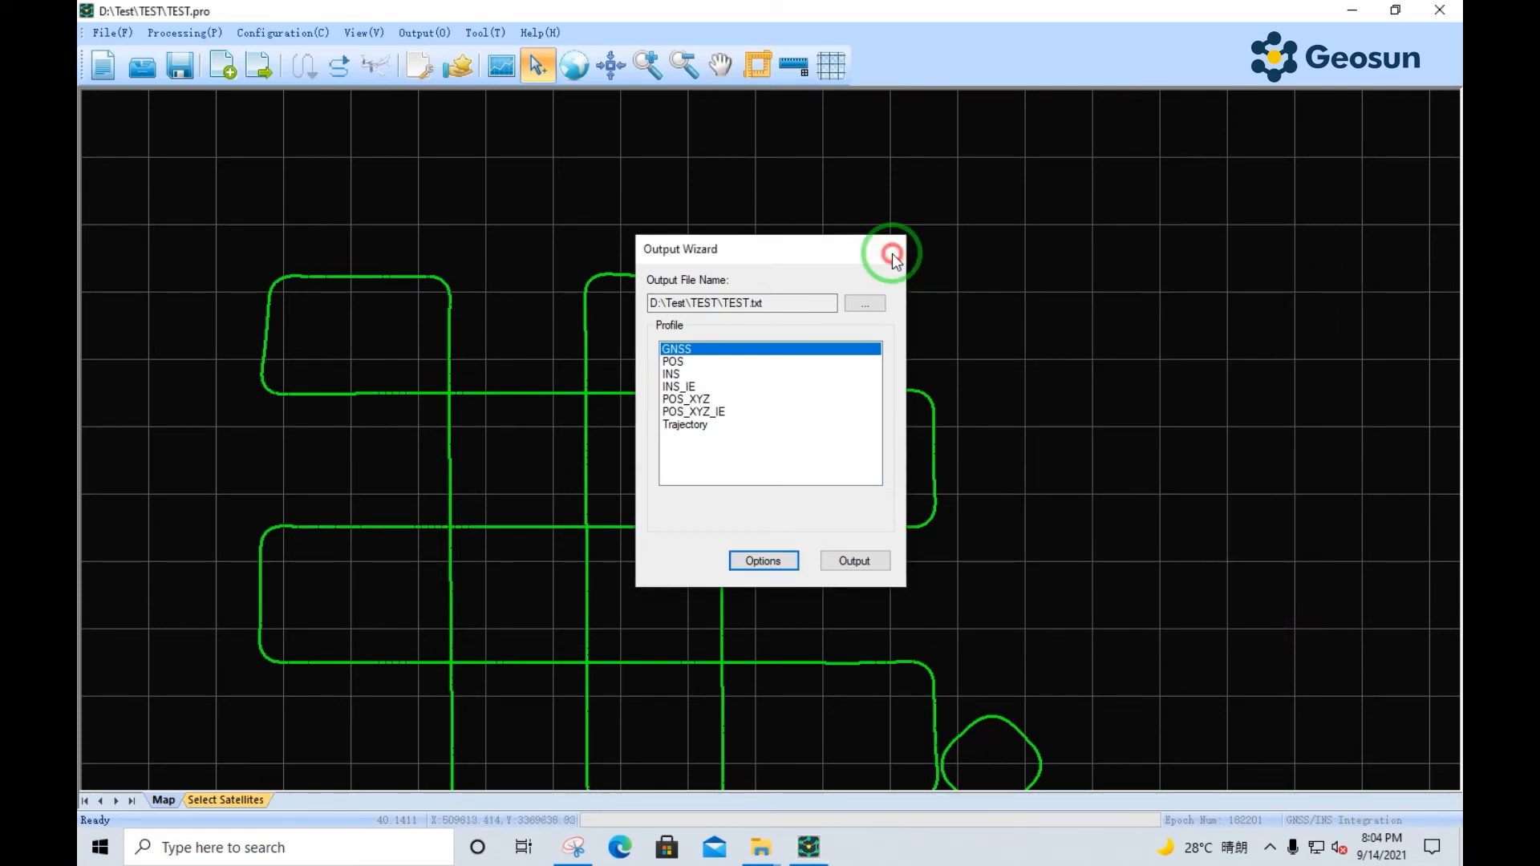
- Review the Station Manager and its form for adding a station name and coordinates, then cancel without adding a station
{"action": "left_click", "coordinate": [477, 33]}
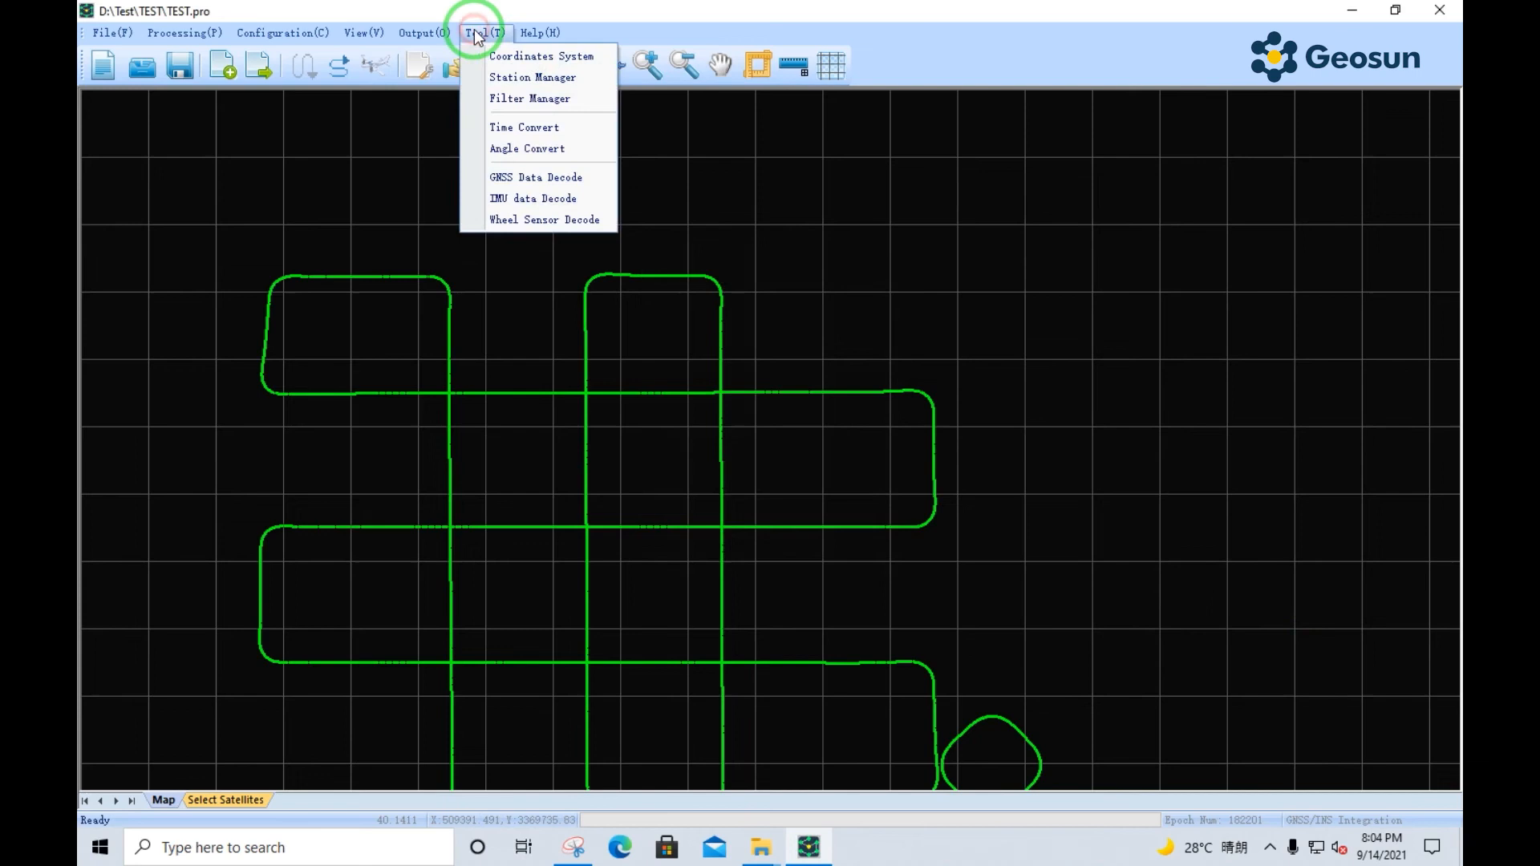
{"action": "left_click", "coordinate": [551, 80]}
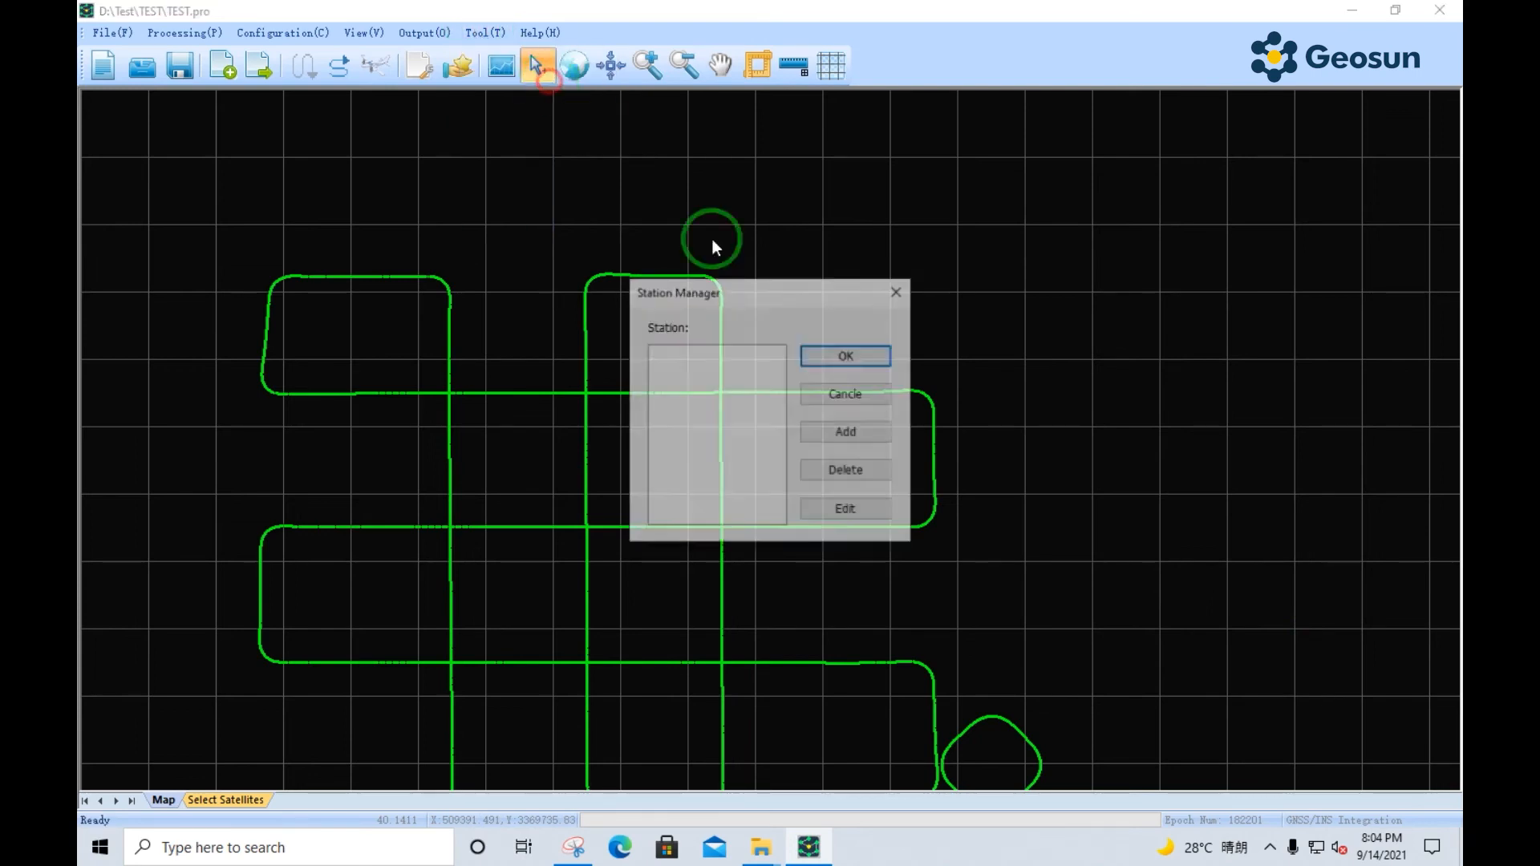
{"action": "left_click_drag", "start_coordinate": [839, 299], "coordinate": [1231, 246]}
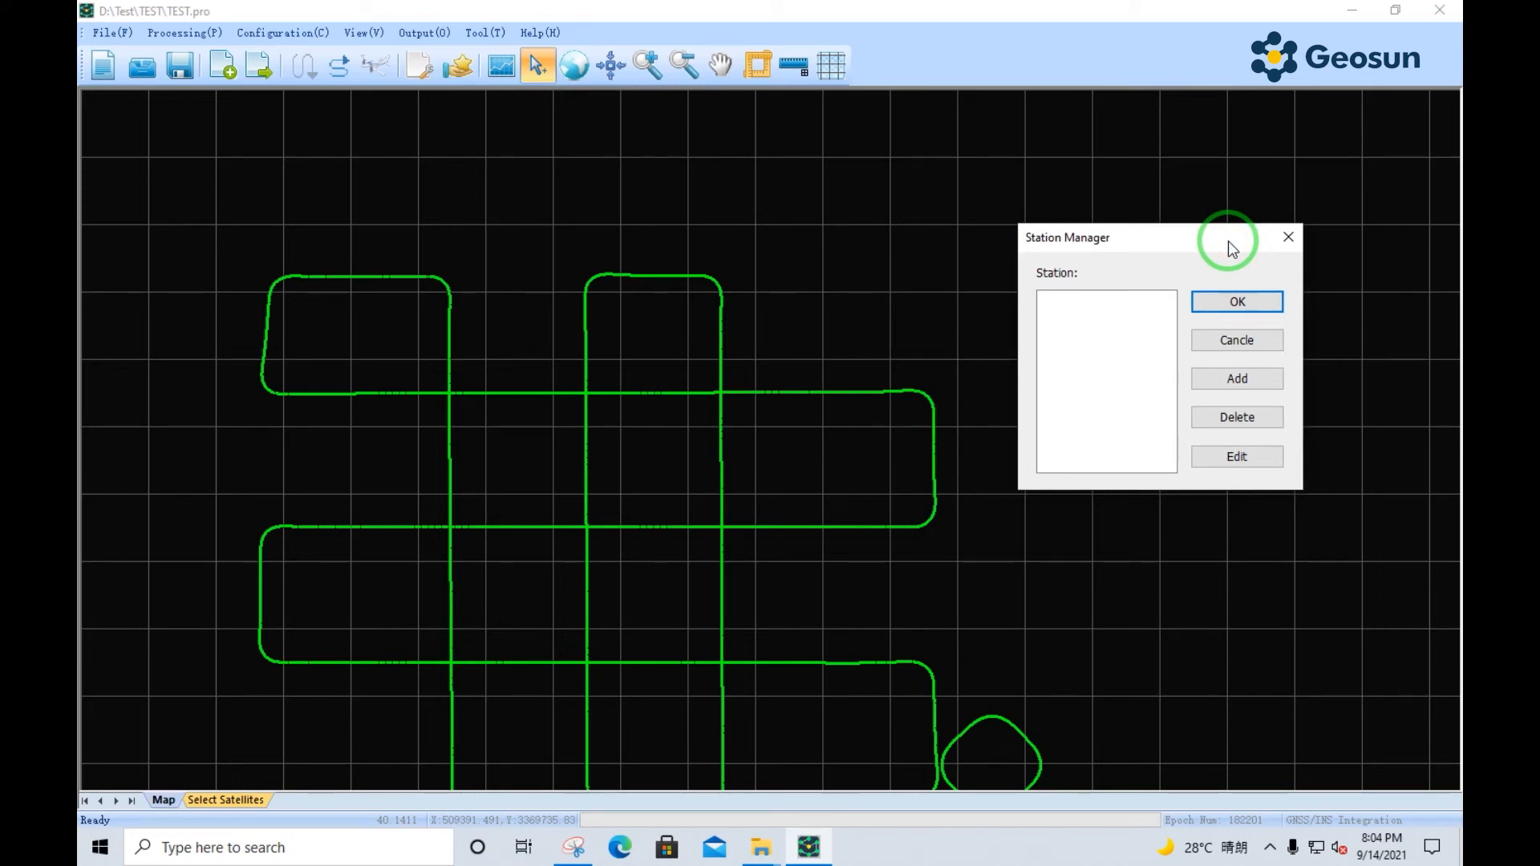
{"action": "left_click", "coordinate": [1263, 386]}
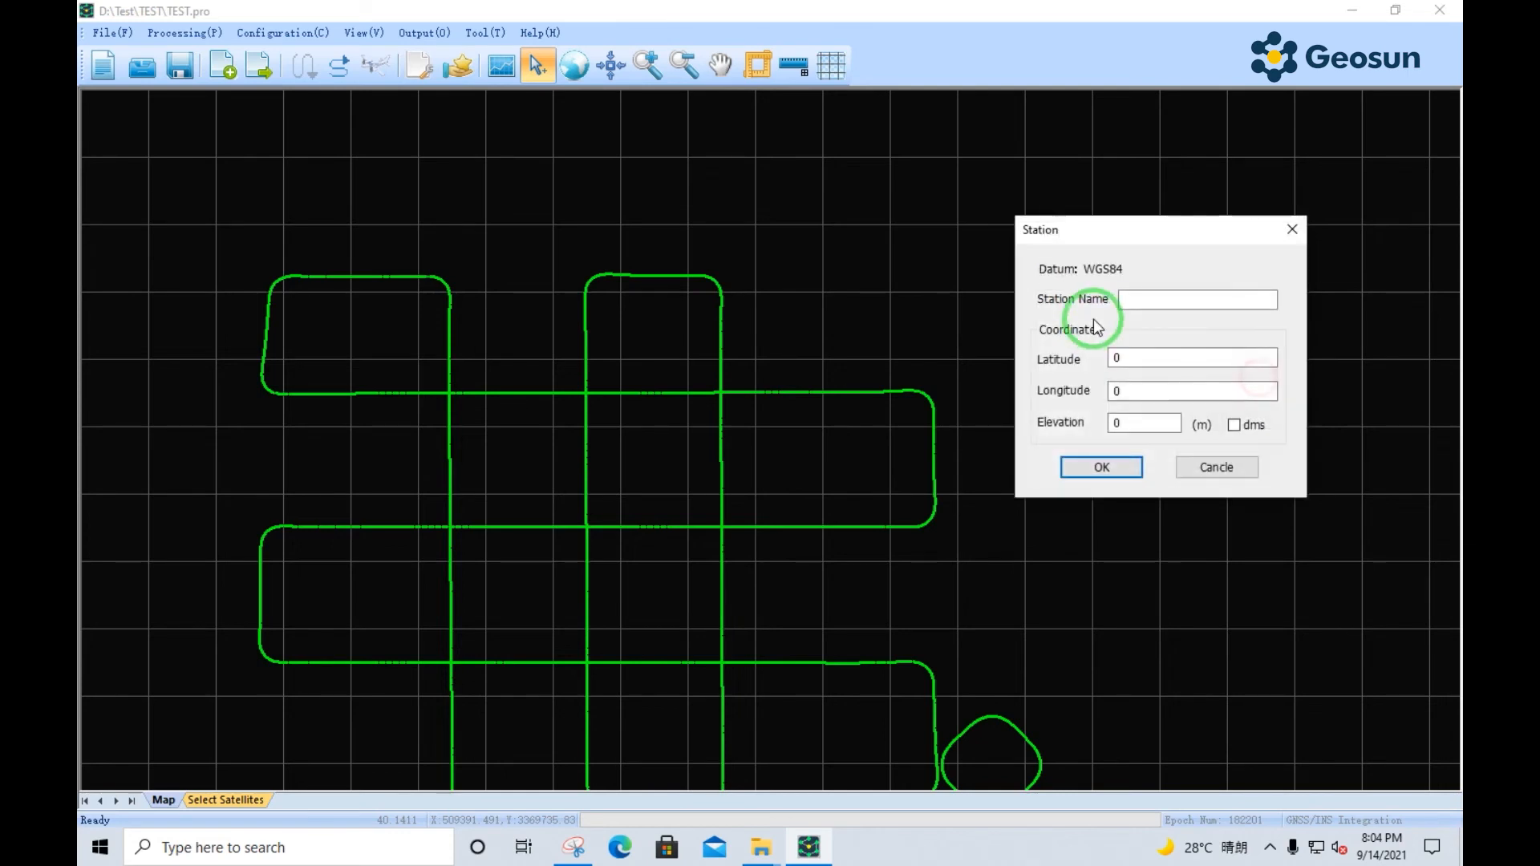
{"action": "left_click_drag", "start_coordinate": [1184, 229], "coordinate": [753, 229]}
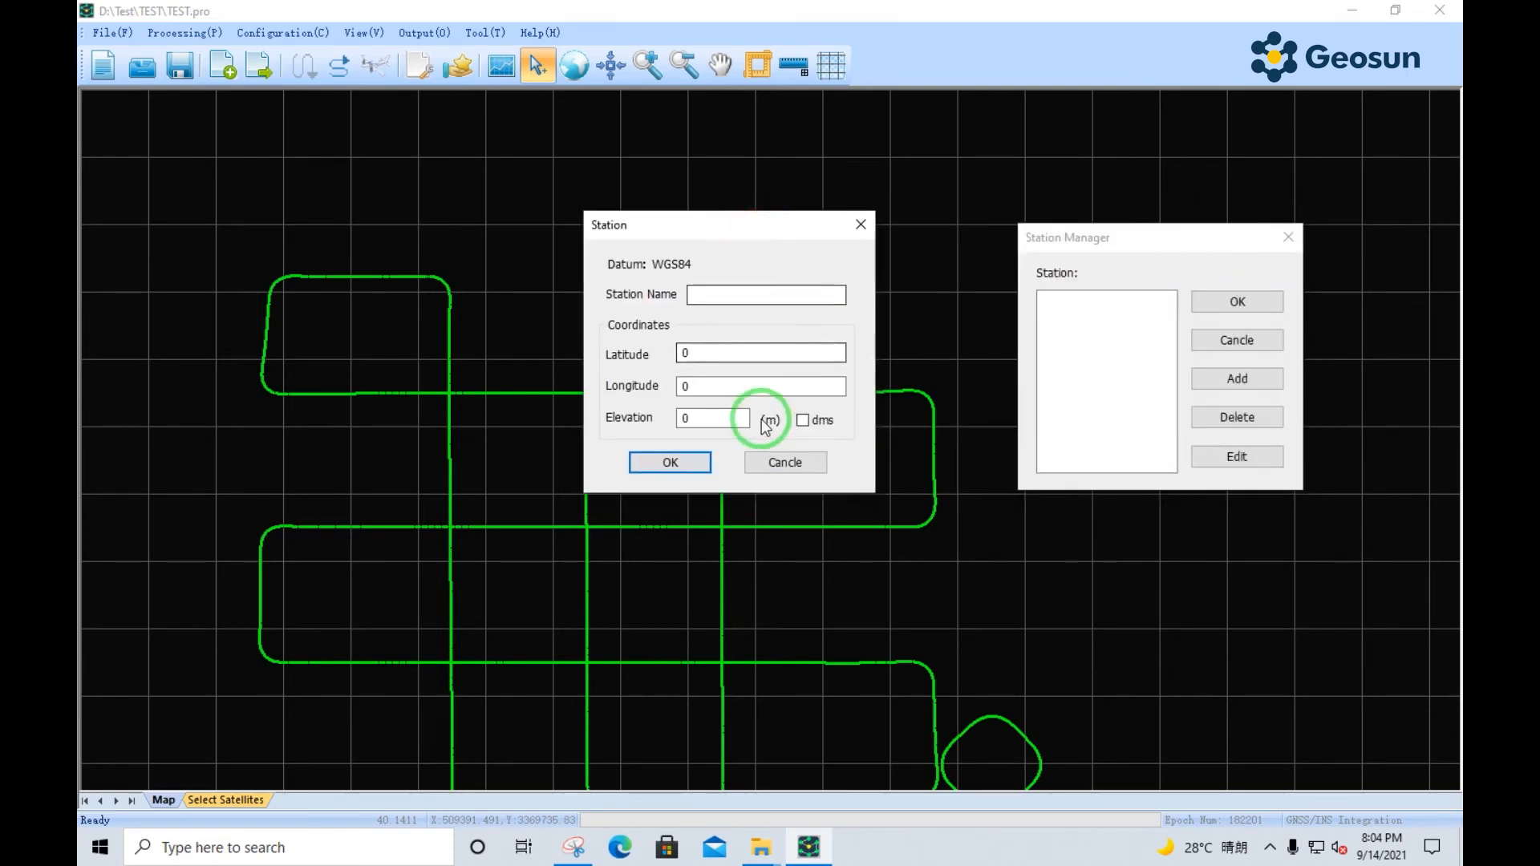
{"action": "left_click", "coordinate": [760, 294]}
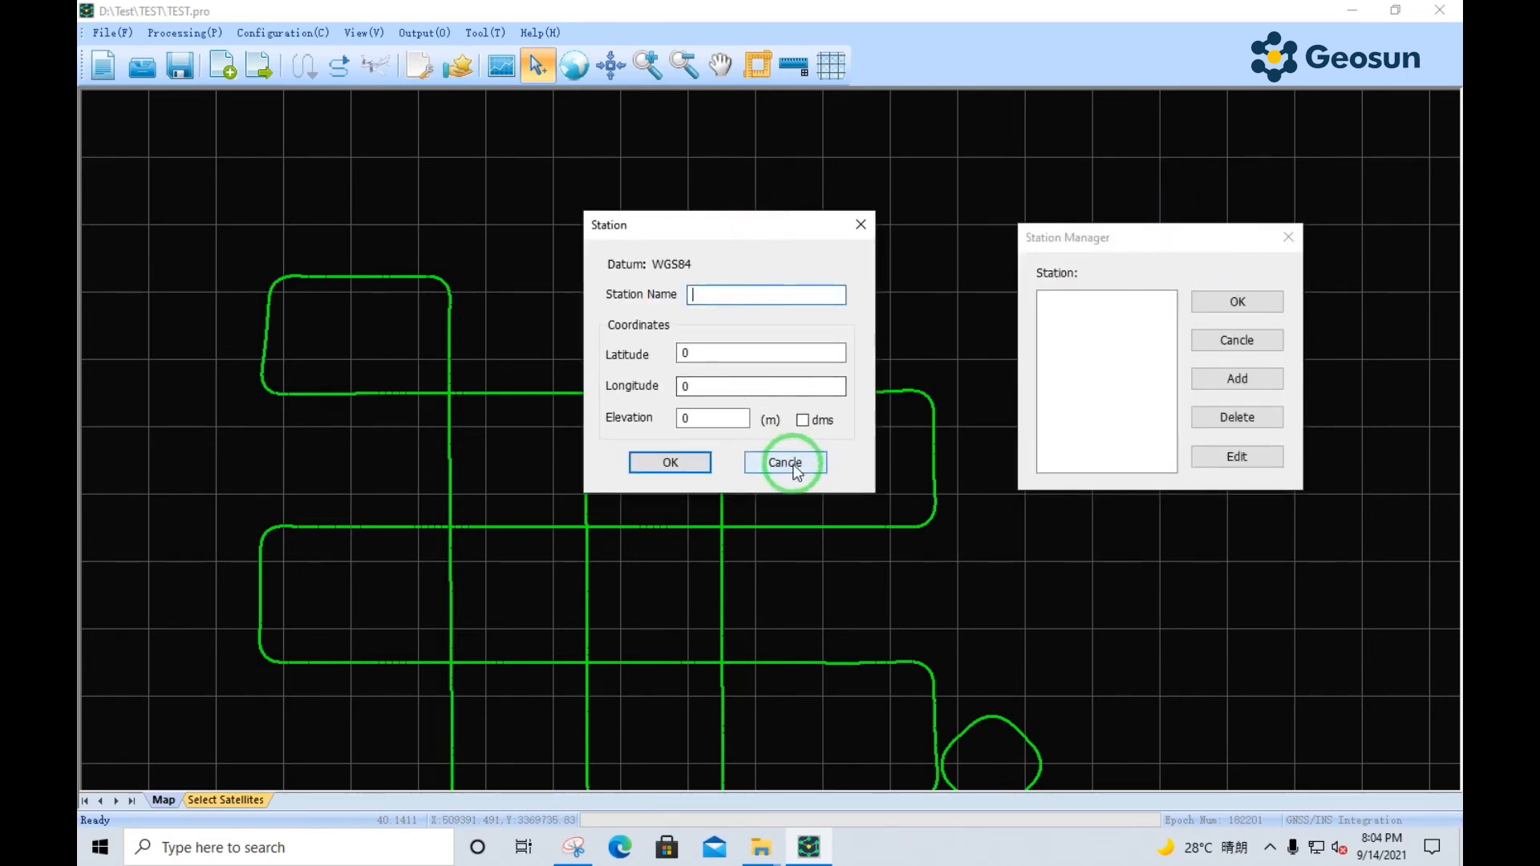
{"action": "left_click", "coordinate": [785, 462]}
{"action": "left_click", "coordinate": [1287, 242]}
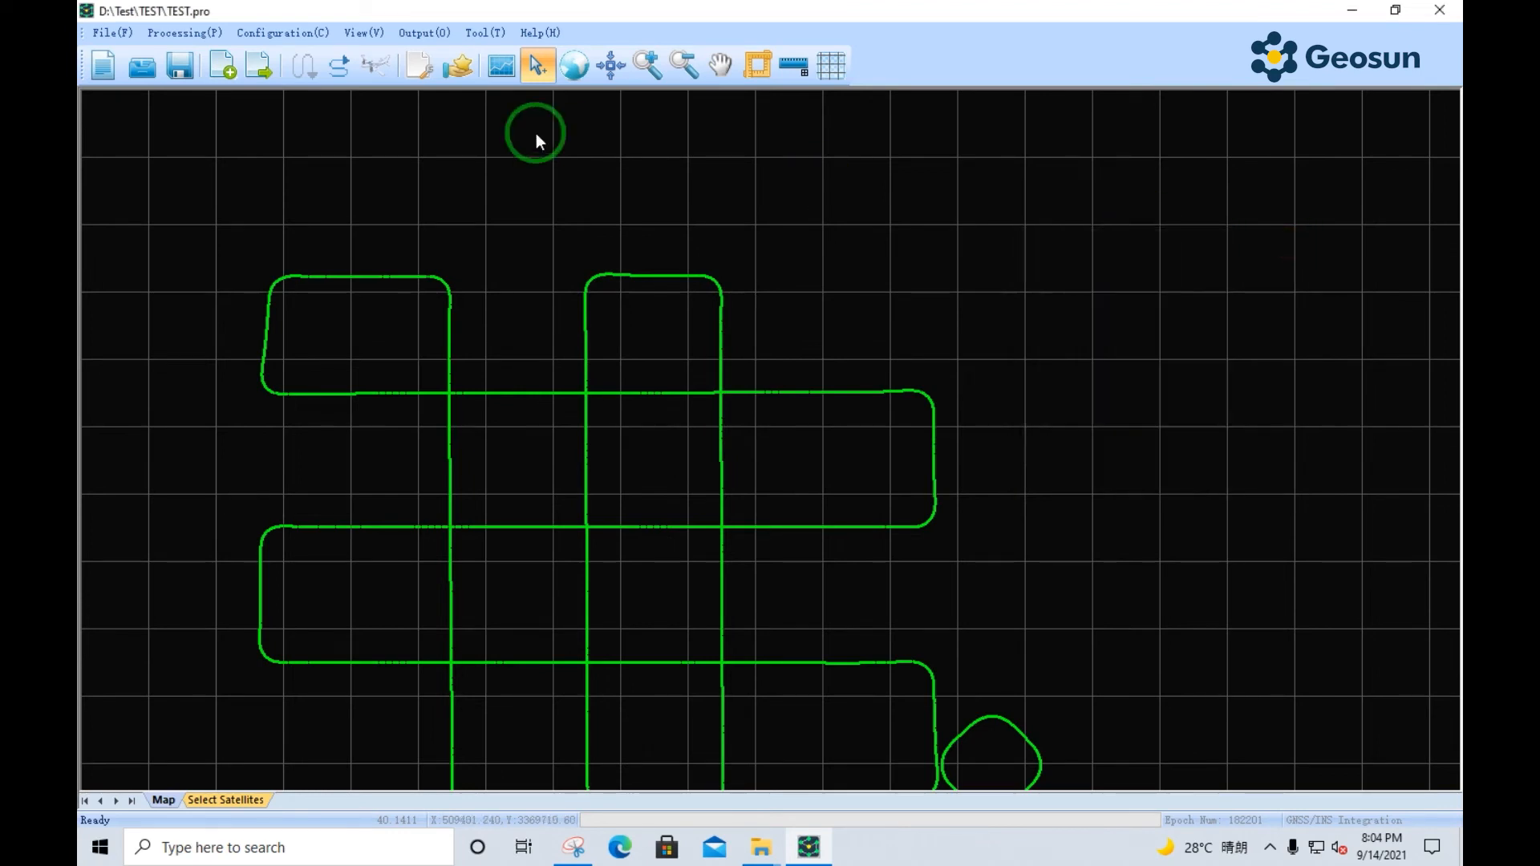
- In the GNSS base project files, switch to input coordinates, view the favorite stations list and close without applying
{"action": "left_click", "coordinate": [222, 65]}
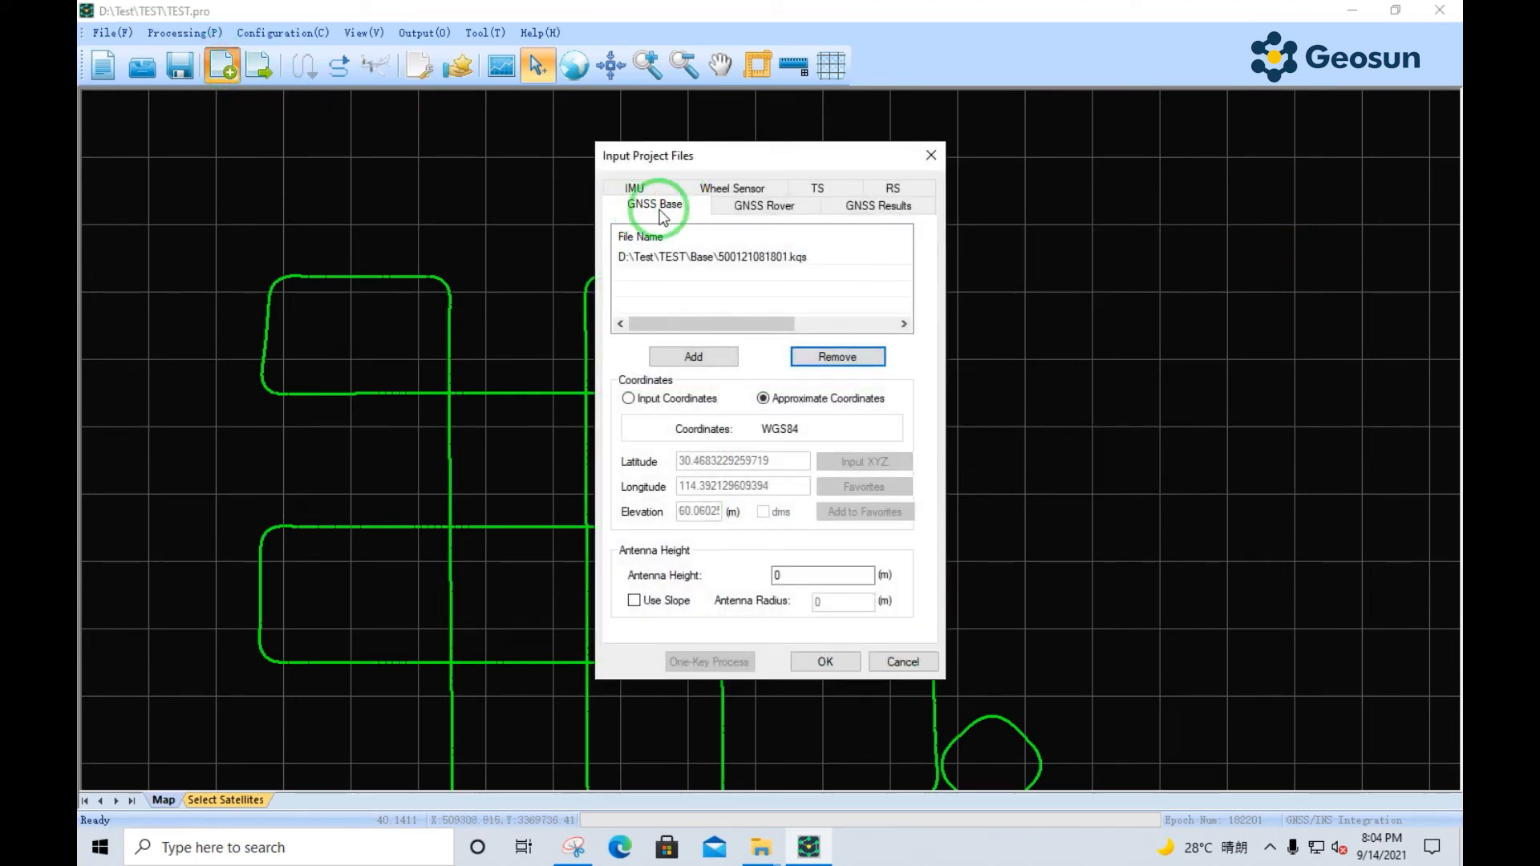
{"action": "left_click", "coordinate": [698, 257]}
{"action": "left_click", "coordinate": [751, 436]}
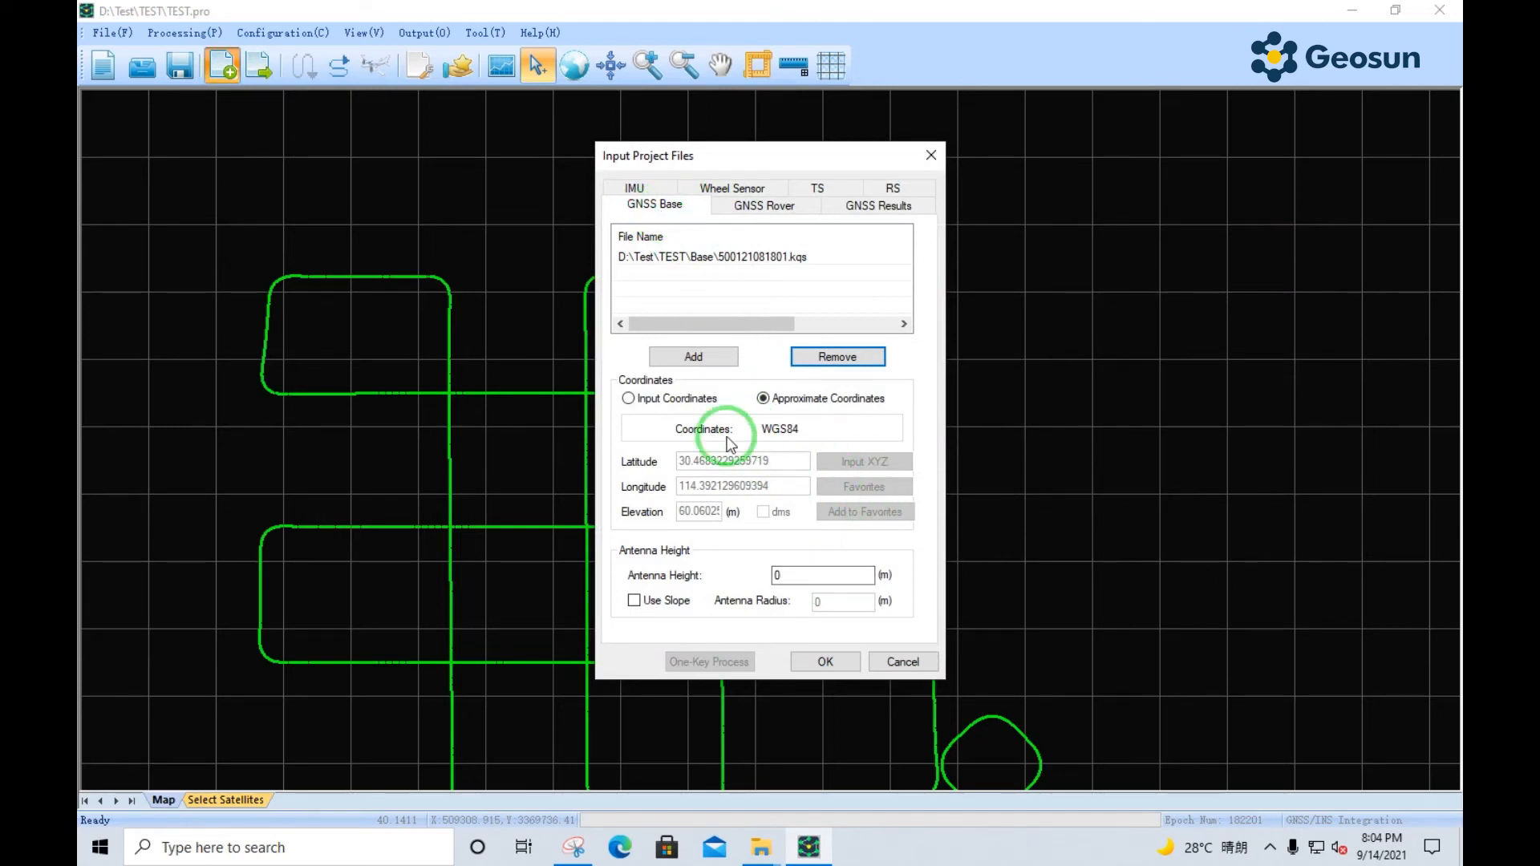
{"action": "left_click", "coordinate": [630, 401]}
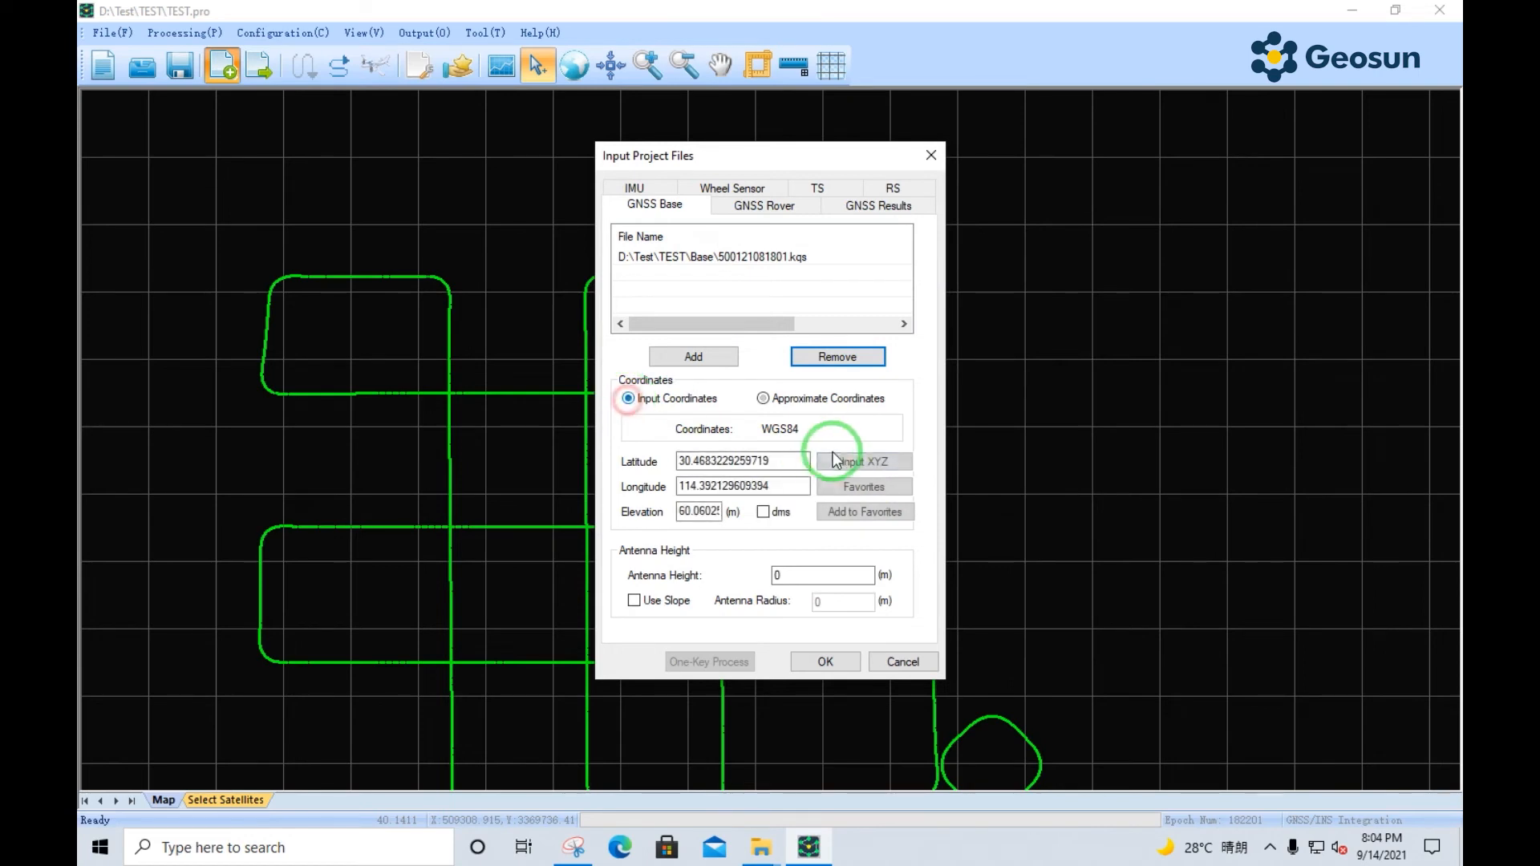
{"action": "left_click", "coordinate": [870, 488]}
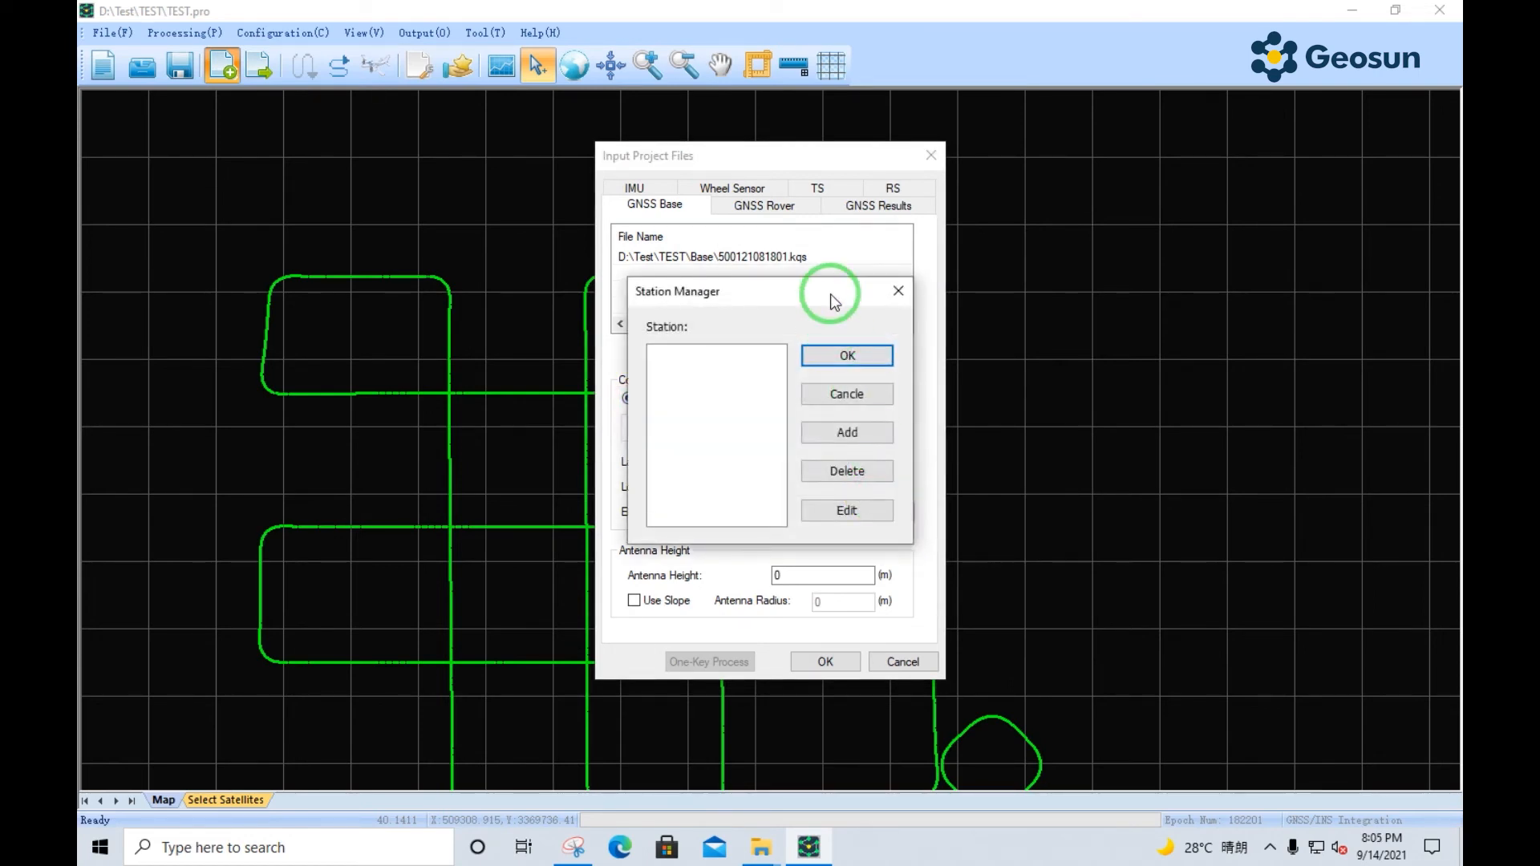
{"action": "left_click_drag", "start_coordinate": [831, 293], "coordinate": [1251, 312]}
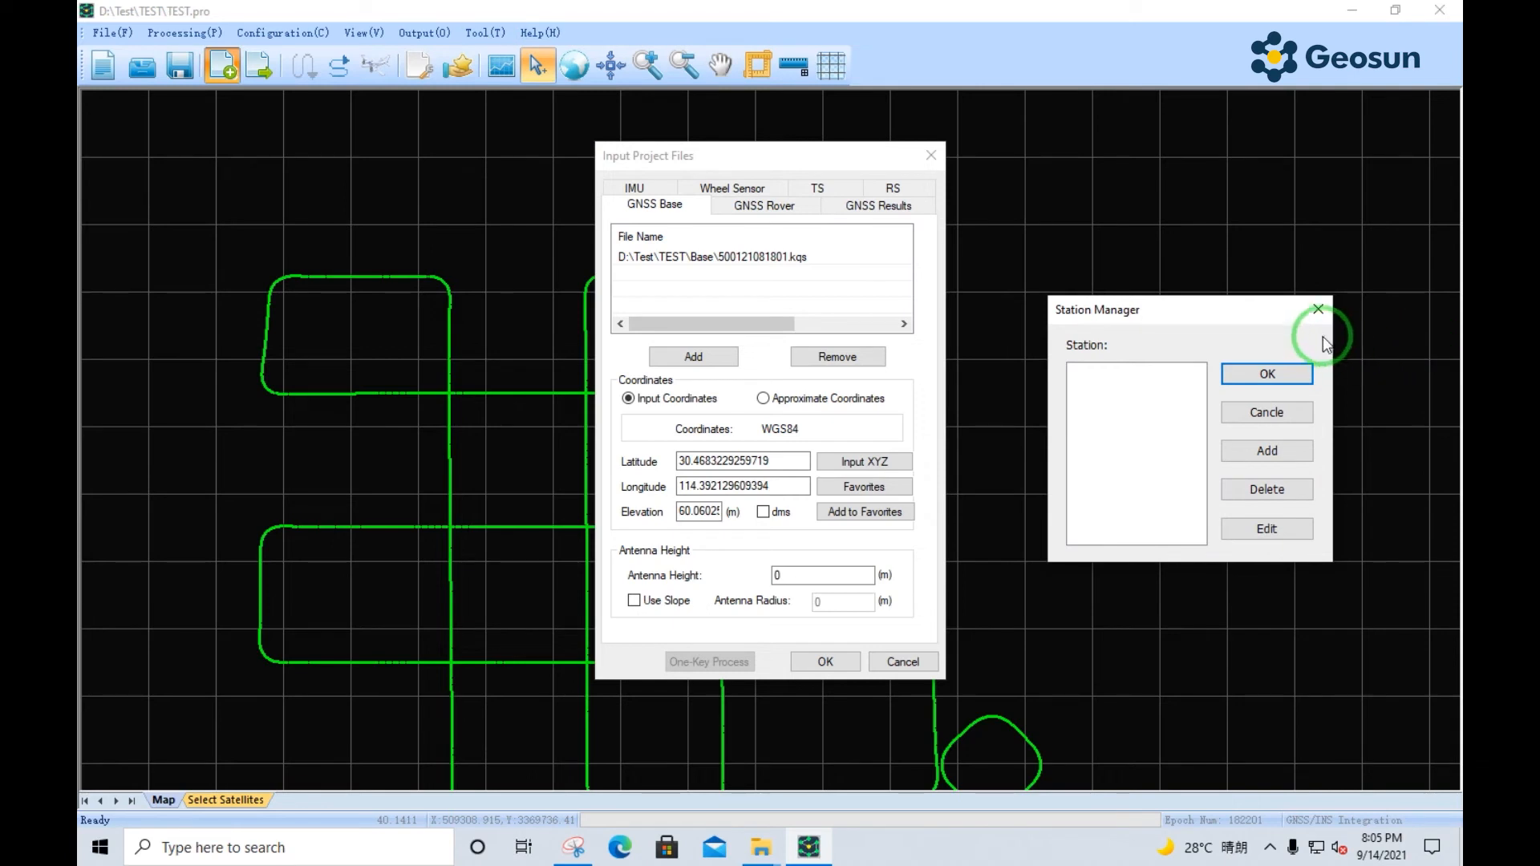
{"action": "left_click", "coordinate": [1318, 309]}
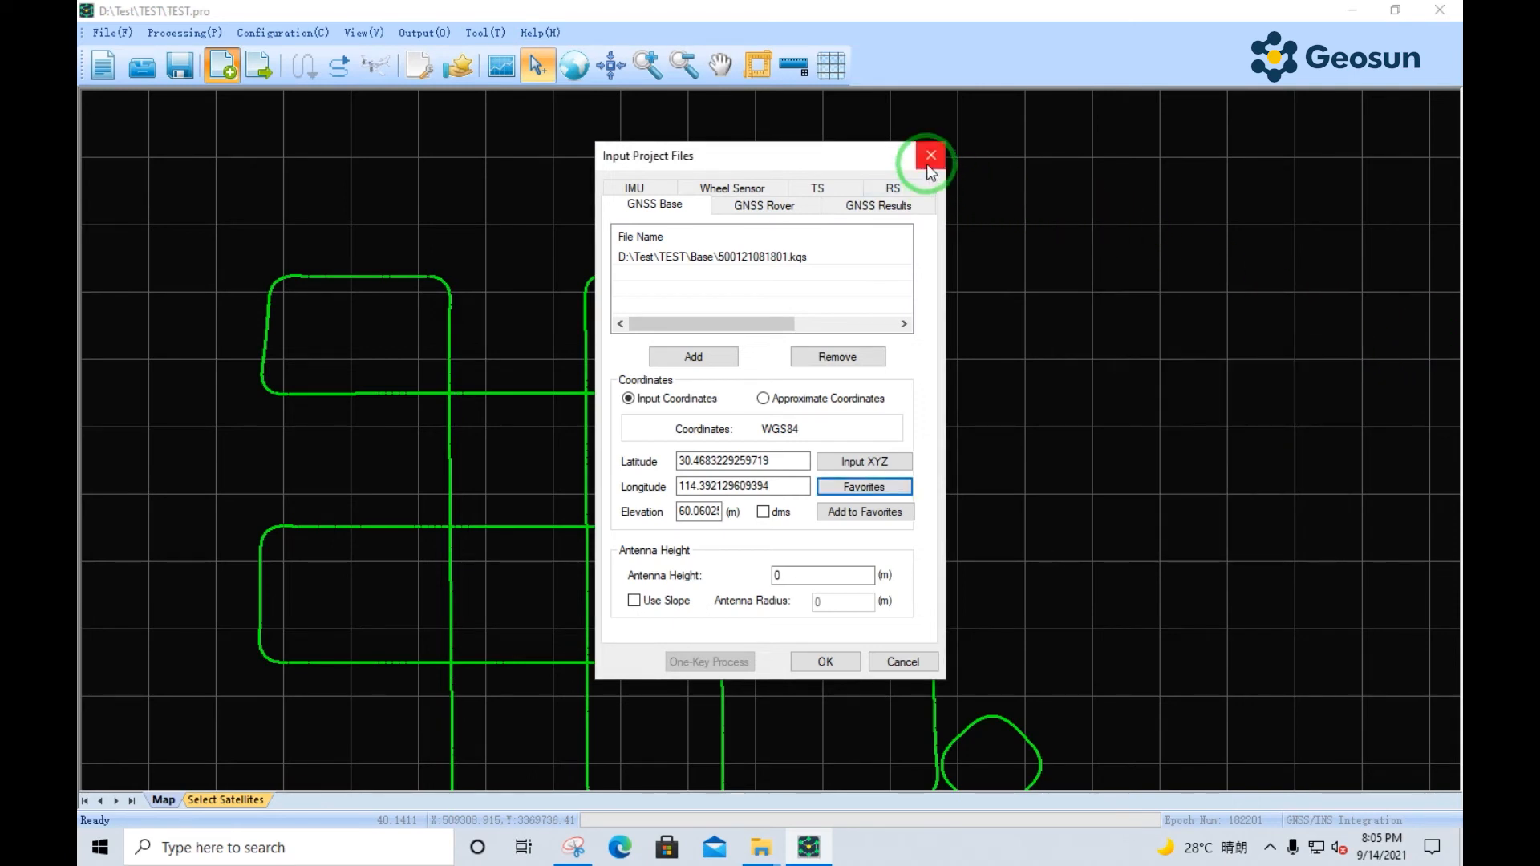
{"action": "left_click", "coordinate": [929, 157]}
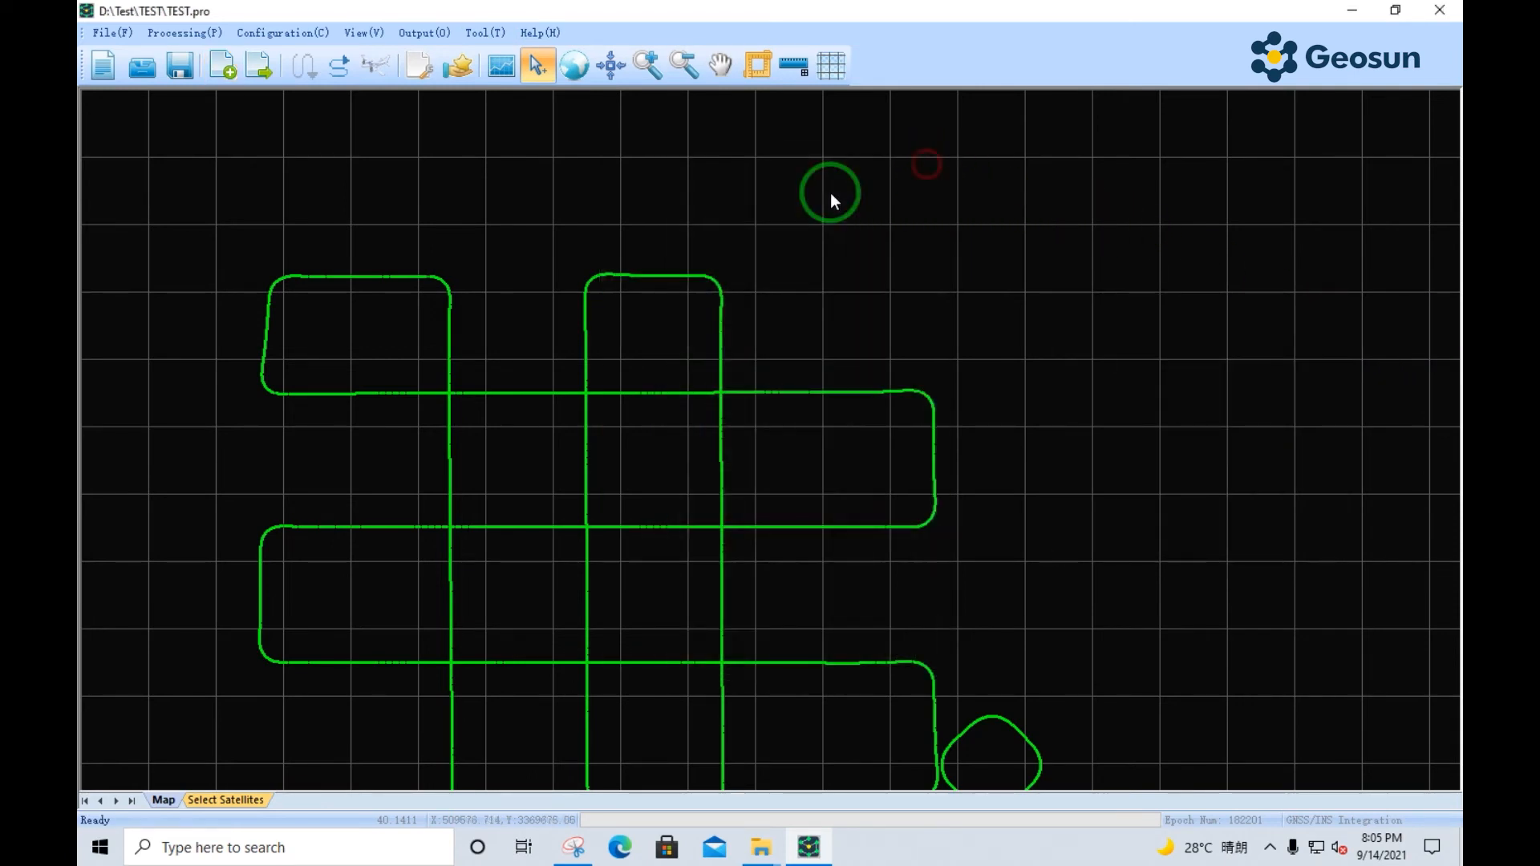
- Inspect the Kalman filter parameters of the Multi Rotor 303 filter in the Filter Manager, then cancel and close it
{"action": "left_click", "coordinate": [484, 33]}
{"action": "left_click", "coordinate": [562, 105]}
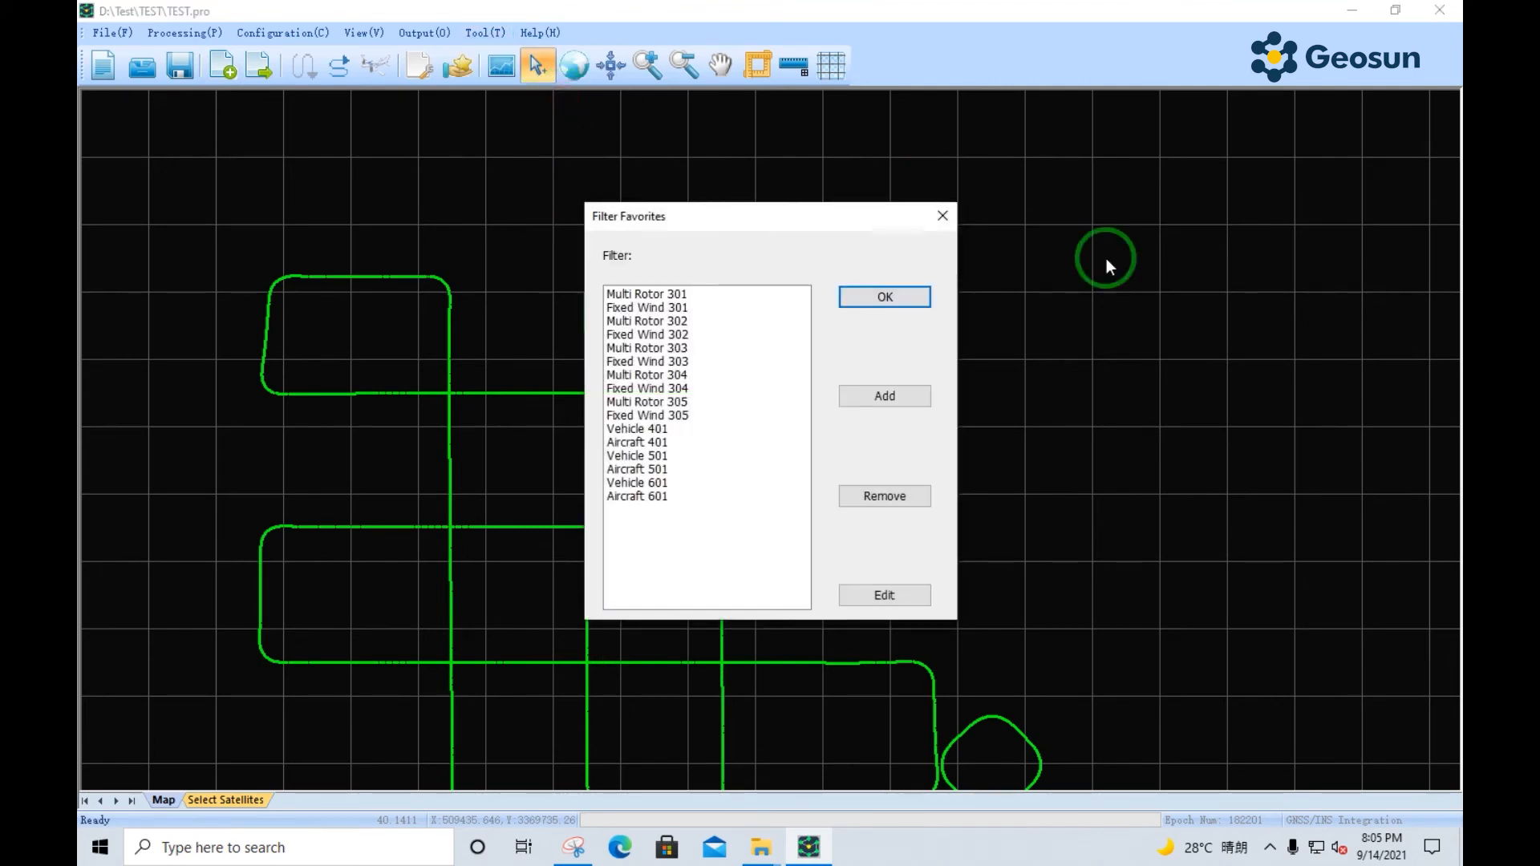
{"action": "left_click_drag", "start_coordinate": [770, 220], "coordinate": [1063, 207]}
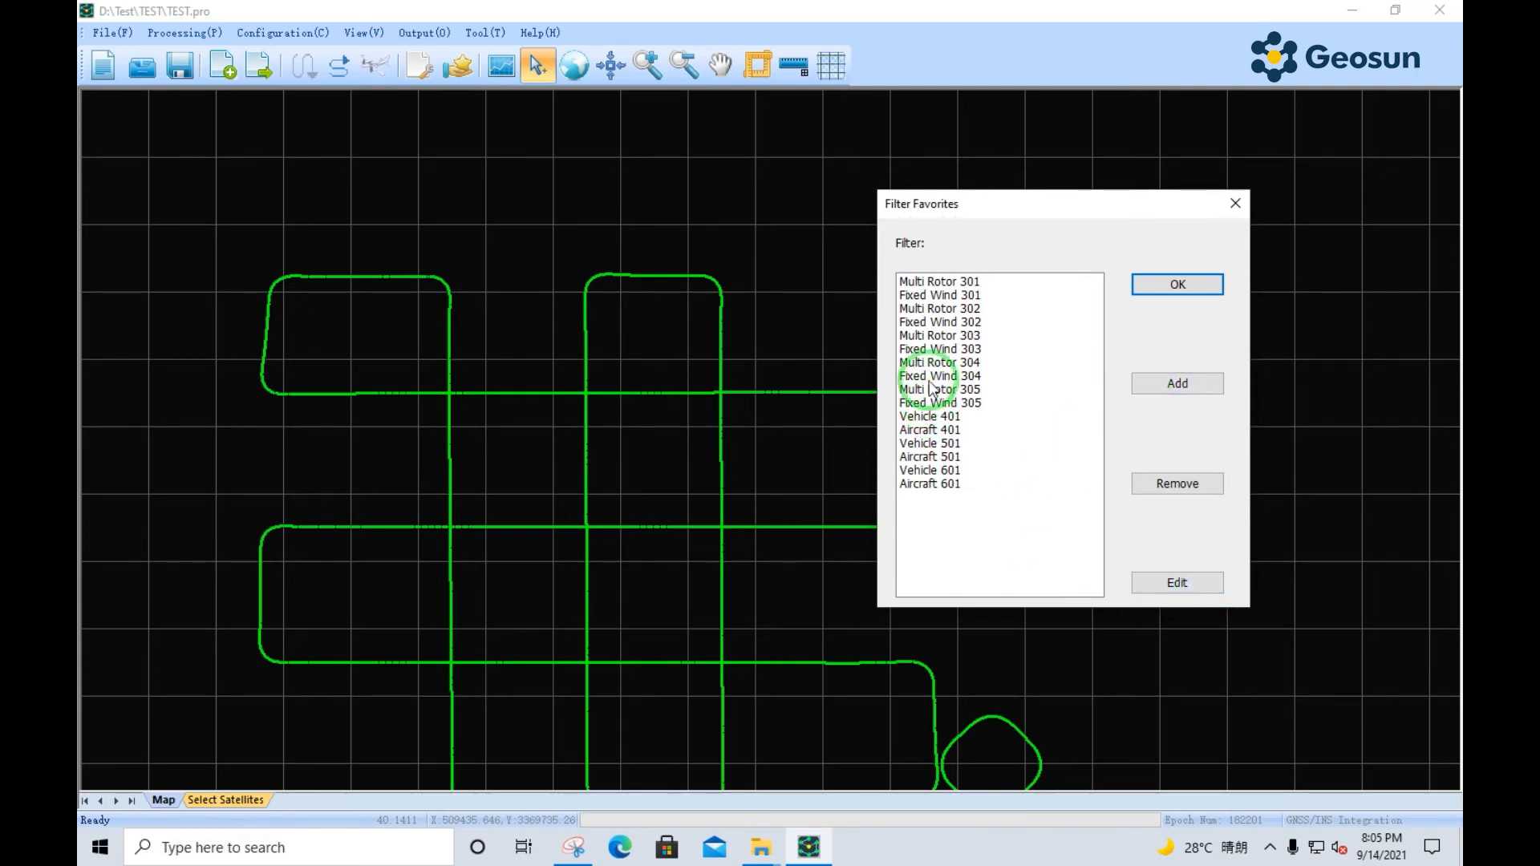
{"action": "left_click", "coordinate": [962, 350]}
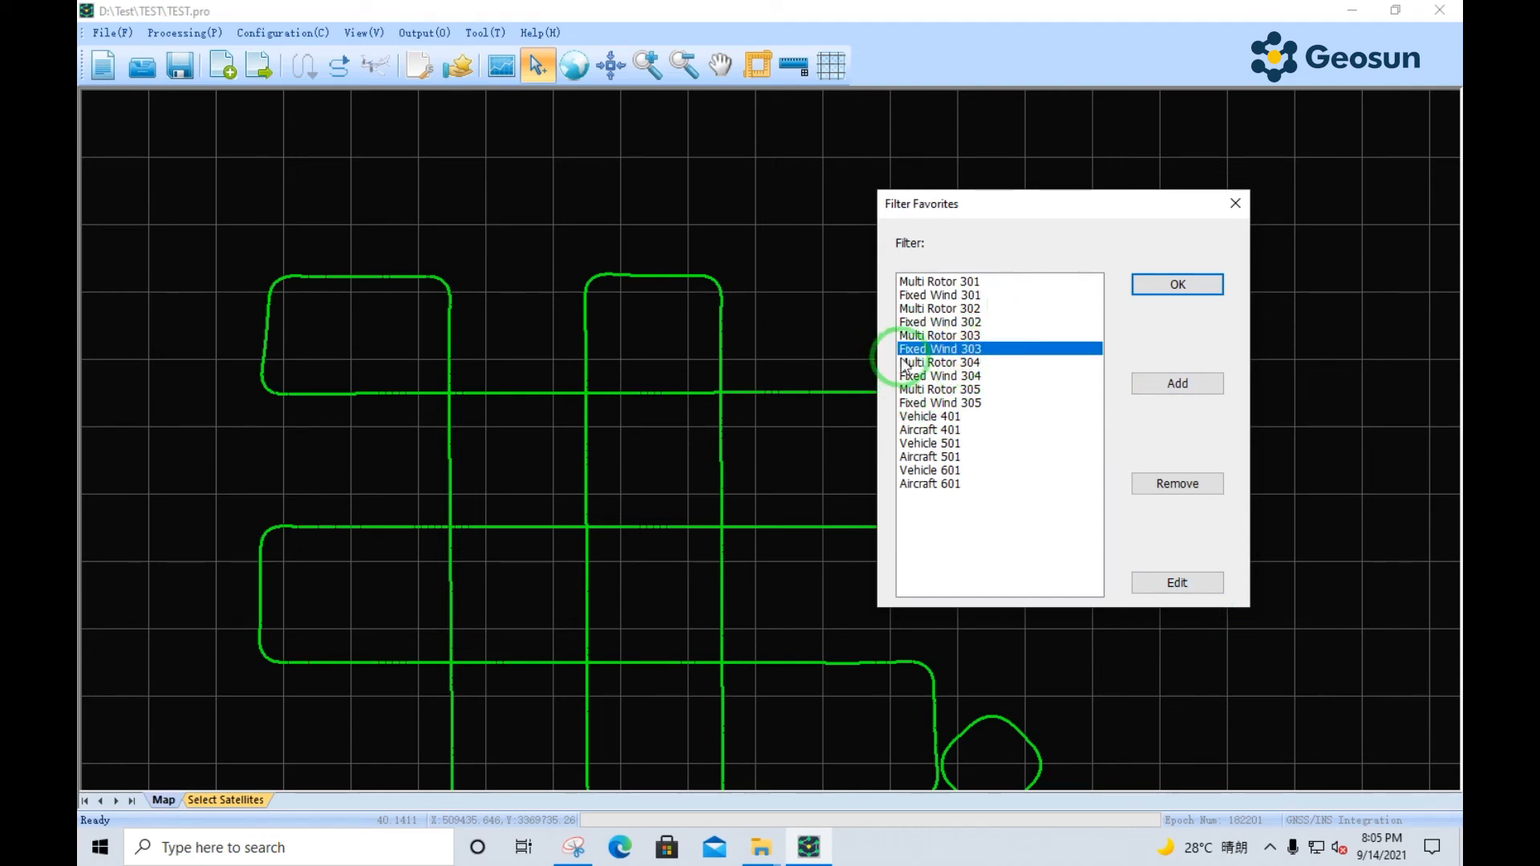
{"action": "left_click", "coordinate": [902, 335]}
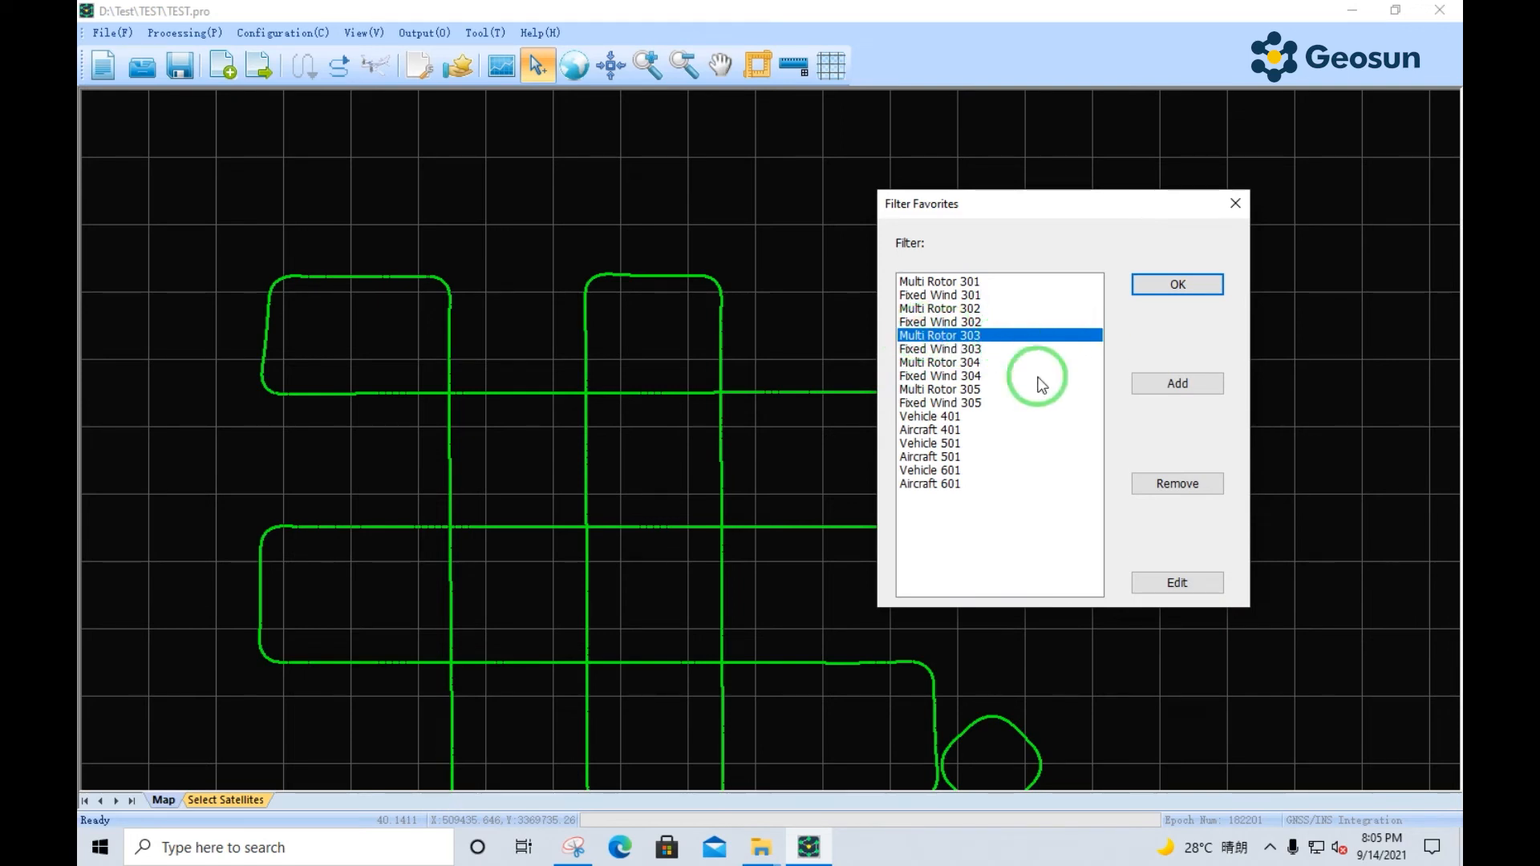
{"action": "left_click", "coordinate": [1167, 585]}
{"action": "left_click_drag", "start_coordinate": [1031, 153], "coordinate": [691, 152]}
{"action": "mouse_move", "coordinate": [917, 247]}
{"action": "left_mouse_down"}
{"action": "mouse_move", "coordinate": [936, 507]}
{"action": "mouse_move", "coordinate": [923, 541]}
{"action": "mouse_move", "coordinate": [923, 223]}
{"action": "left_mouse_up"}
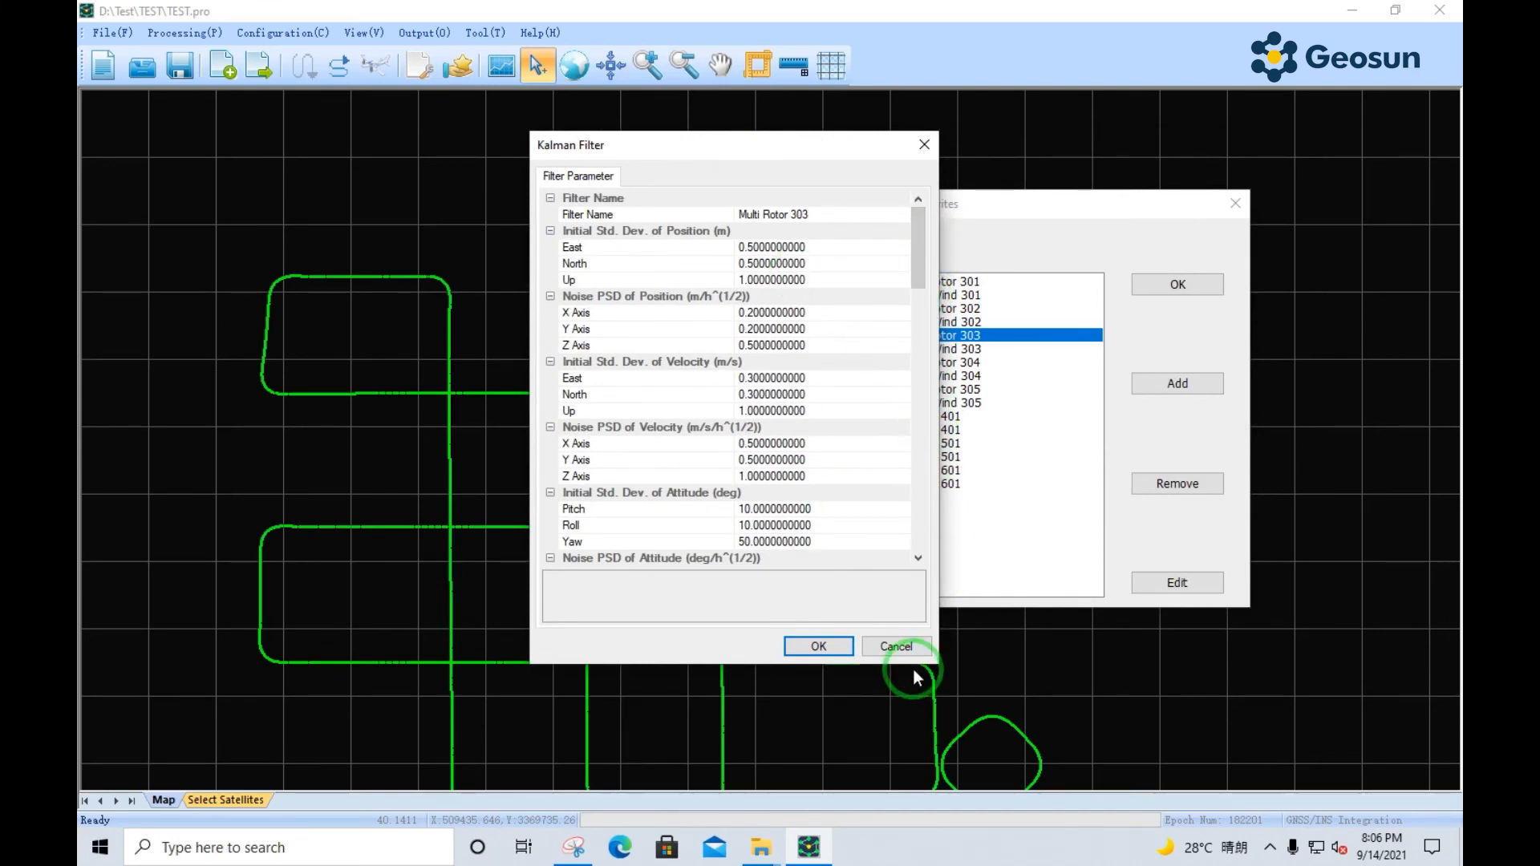
{"action": "left_click", "coordinate": [896, 646]}
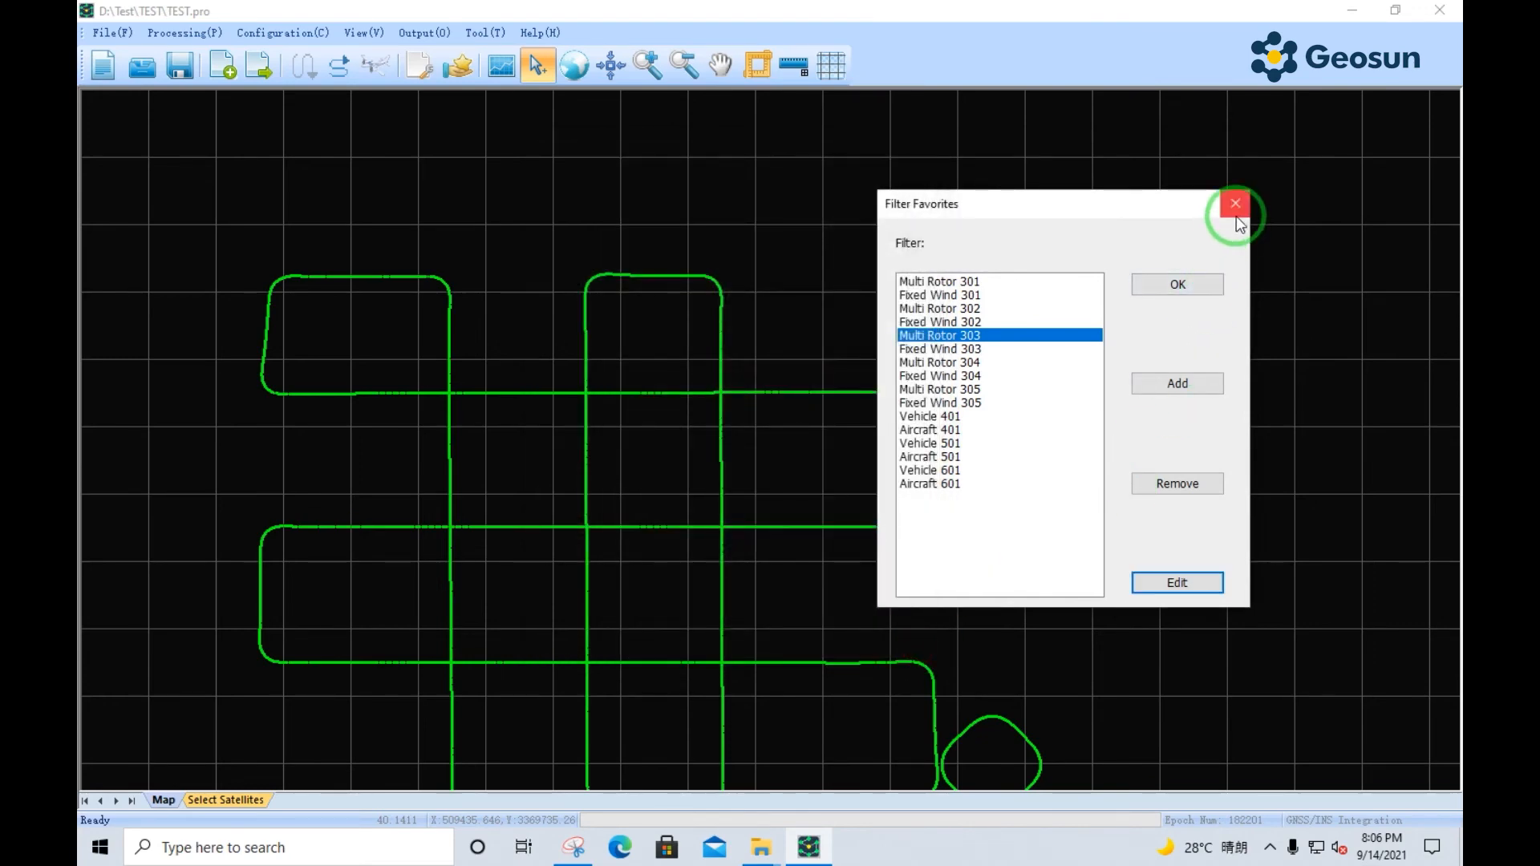
{"action": "left_click", "coordinate": [1236, 215]}
- Open the Time Convert tool, examine its GPS time conversion fields and close it
{"action": "left_click", "coordinate": [467, 32]}
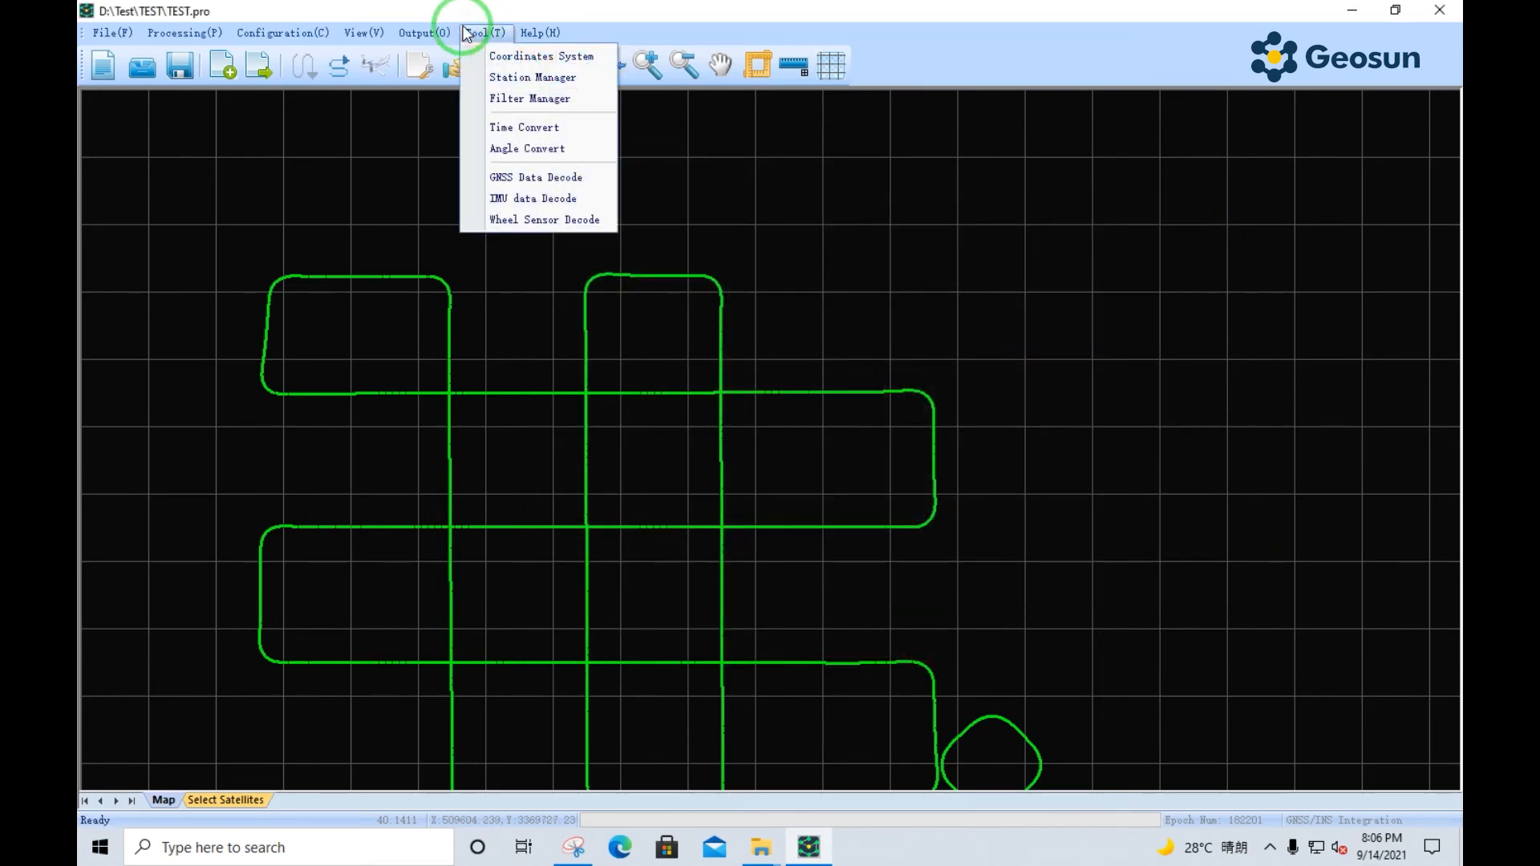
{"action": "left_click", "coordinate": [562, 128]}
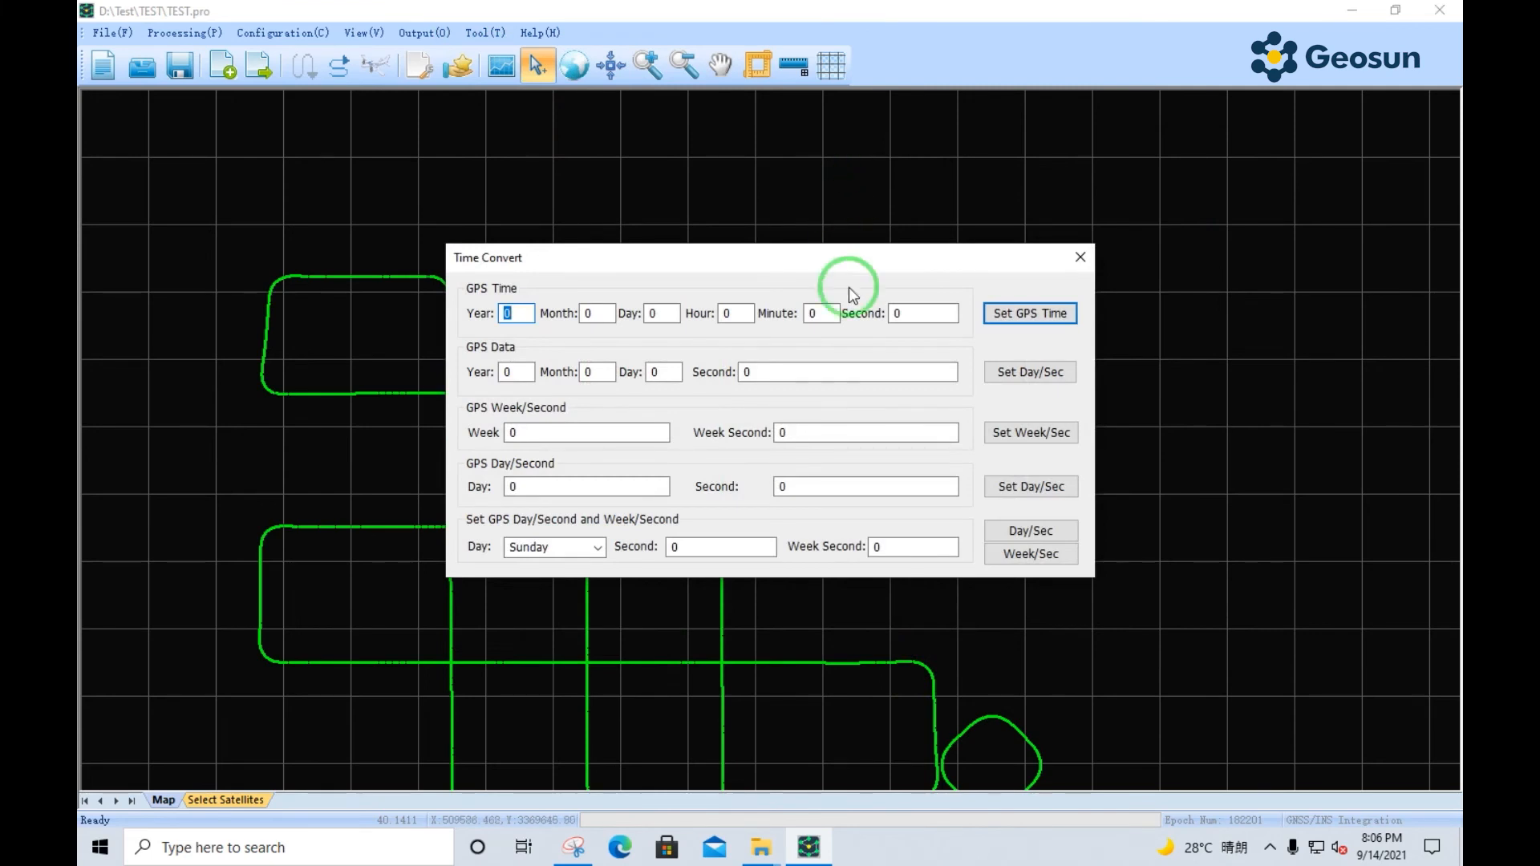
{"action": "left_click_drag", "start_coordinate": [749, 256], "coordinate": [787, 215]}
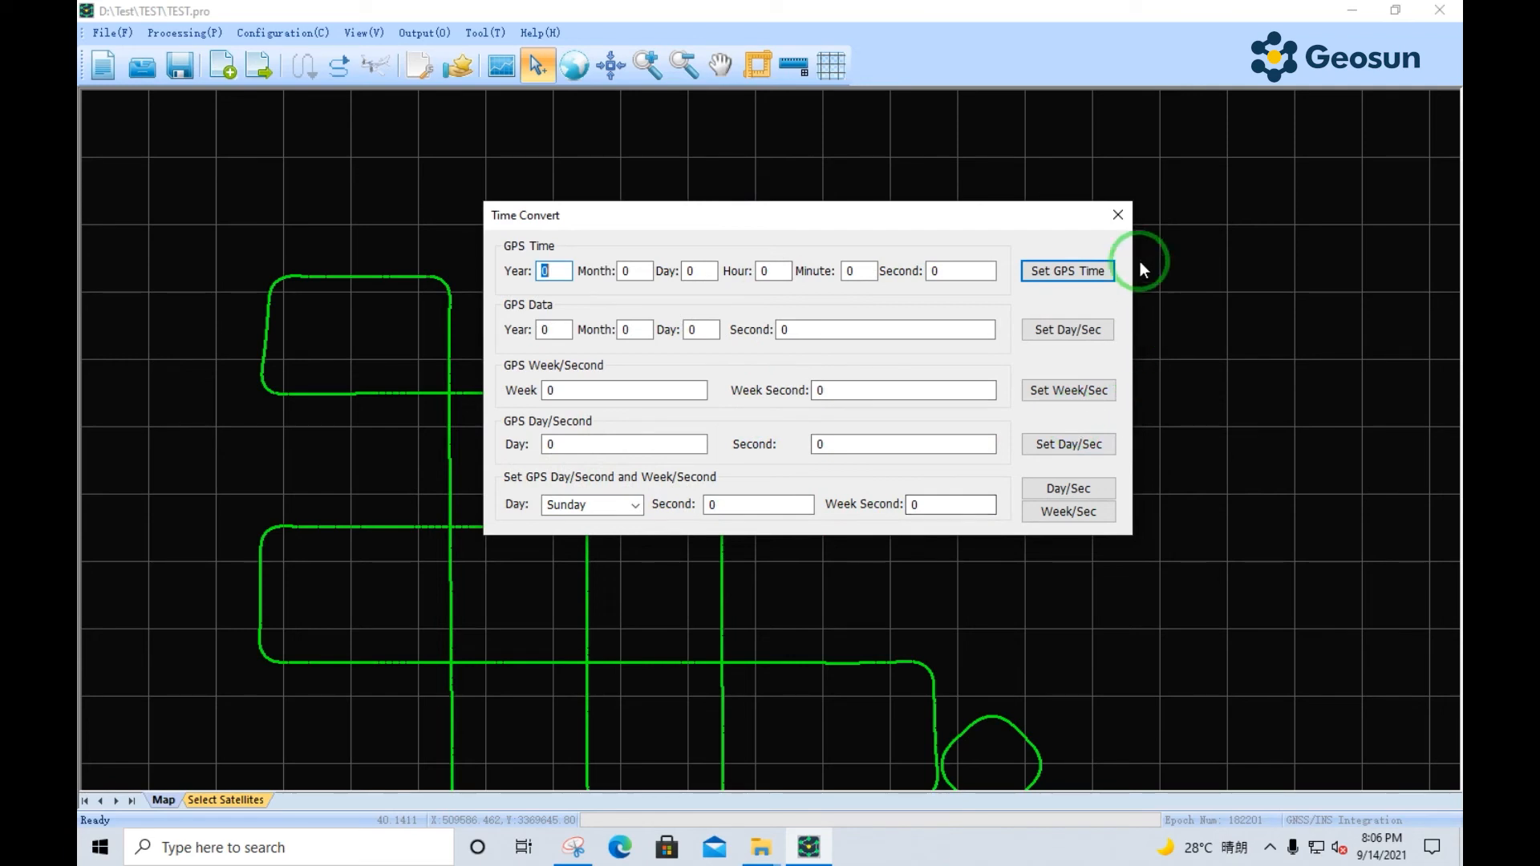
{"action": "left_click", "coordinate": [1118, 215]}
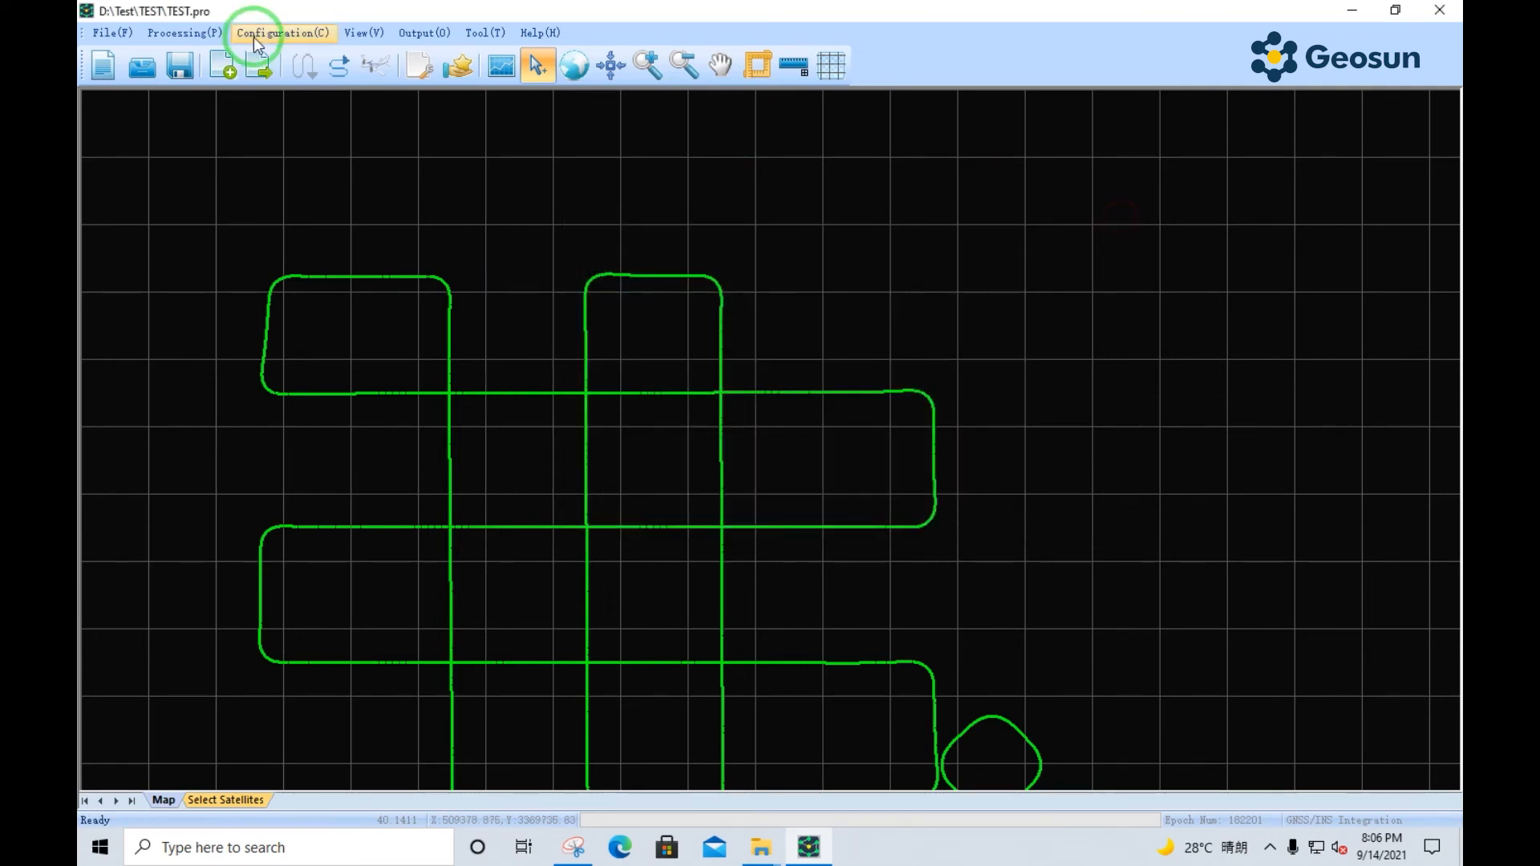
- Open the Angle Convert tool, examine its DMS, degree and radian fields and close it
{"action": "left_click", "coordinate": [504, 33]}
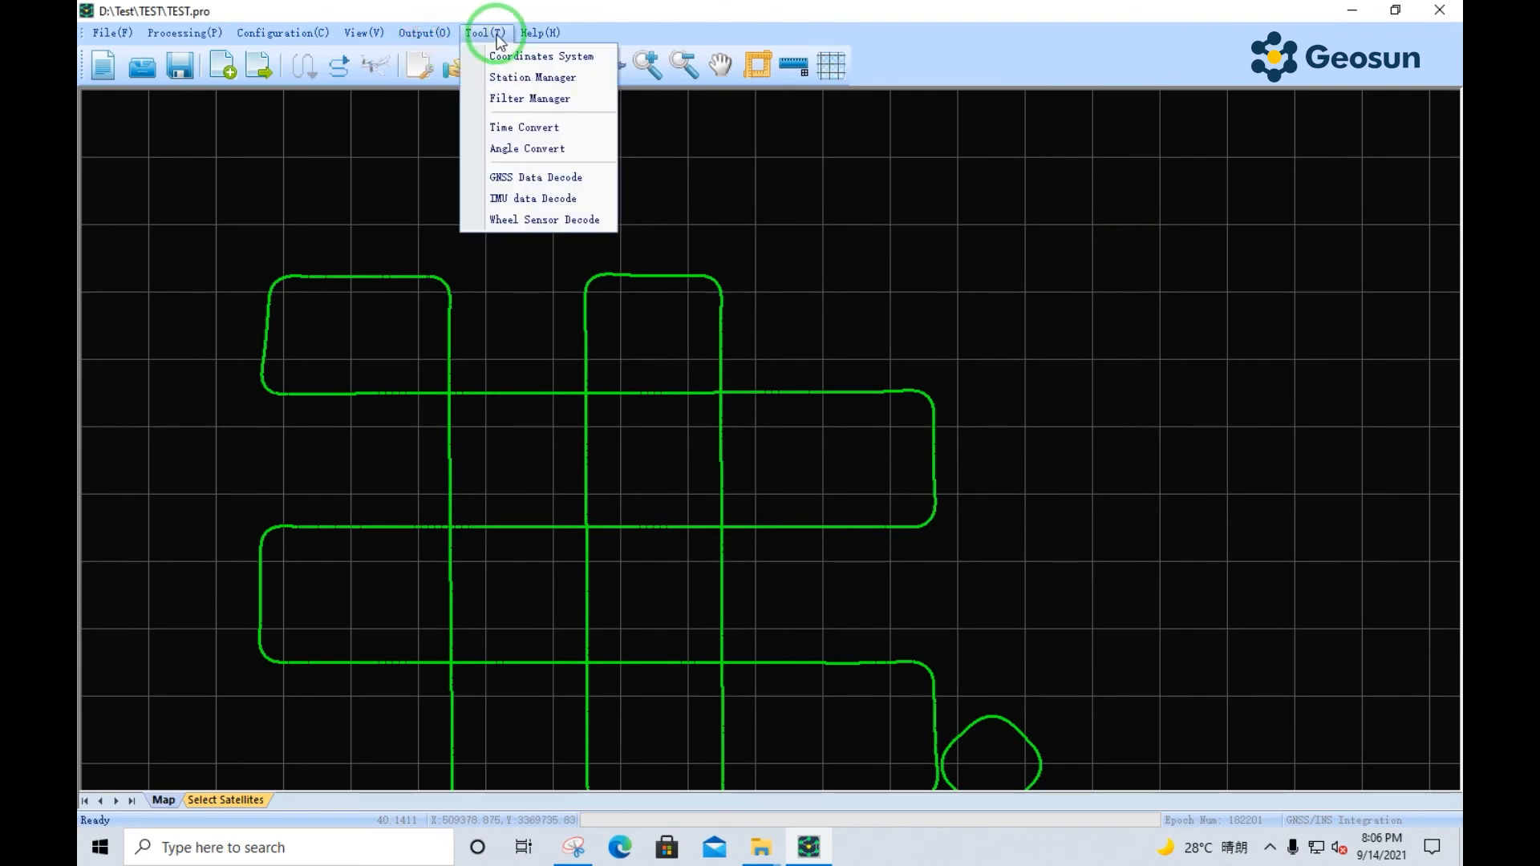
{"action": "left_click", "coordinate": [537, 146]}
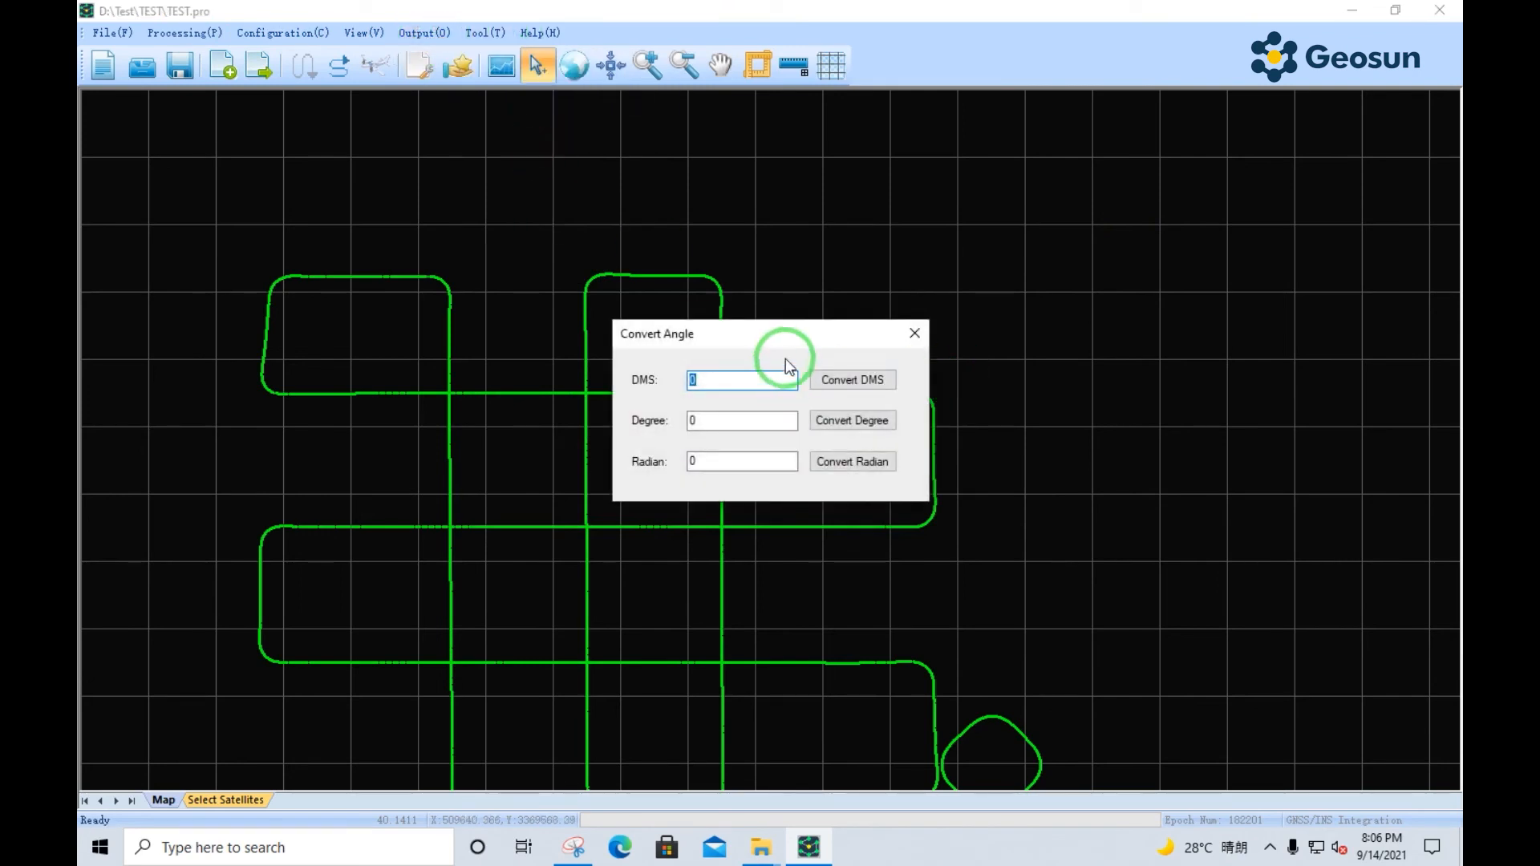
{"action": "left_click_drag", "start_coordinate": [813, 332], "coordinate": [1037, 261]}
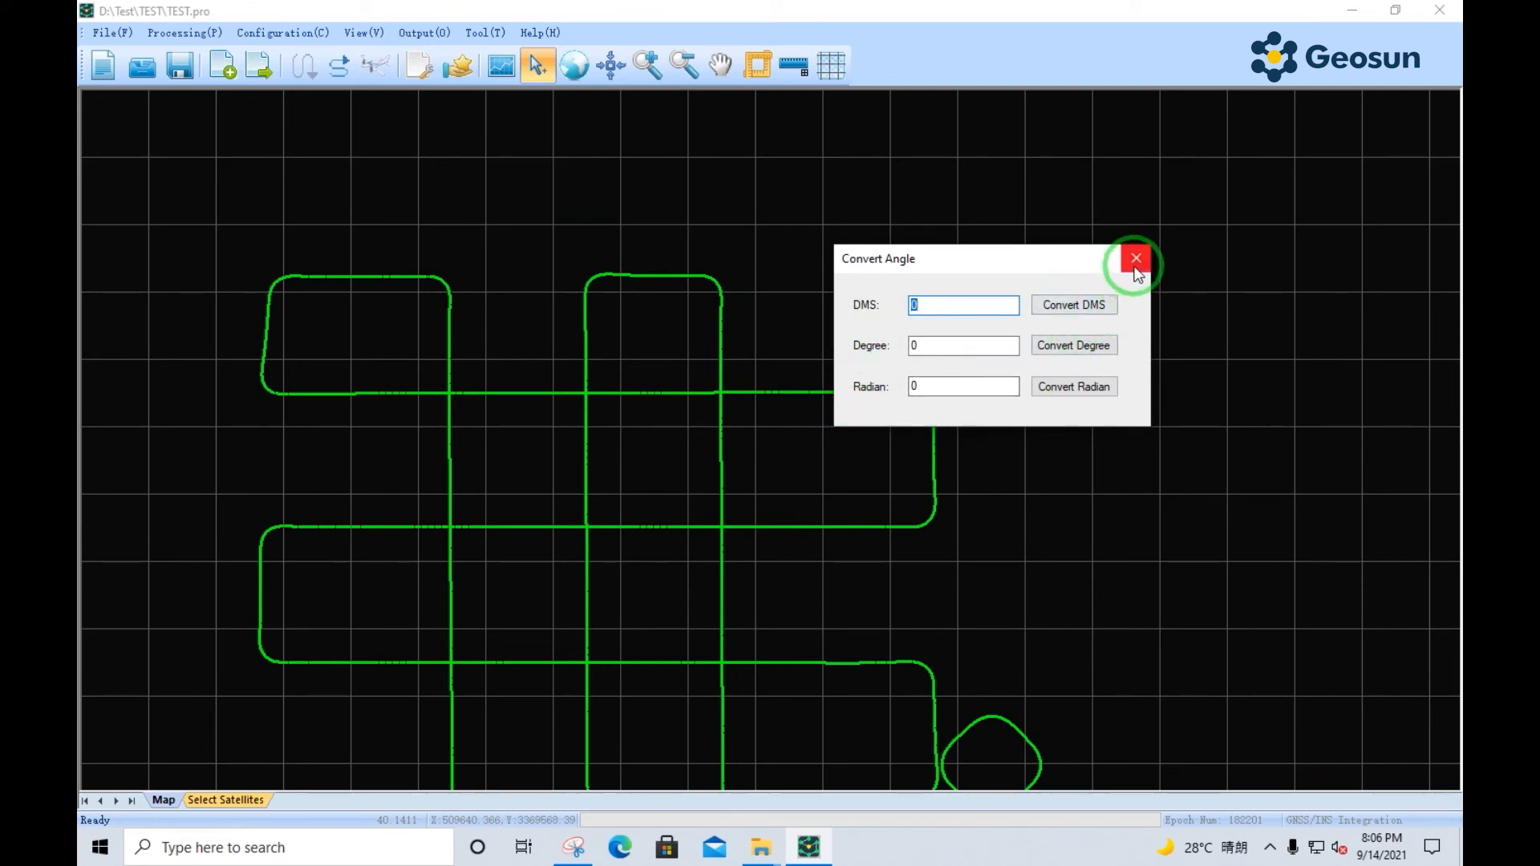
{"action": "left_click", "coordinate": [1136, 258]}
- Open the GNSS data decoding tool and examine its receiver type, RINEX version, interval and output constellation settings
{"action": "left_click", "coordinate": [484, 33]}
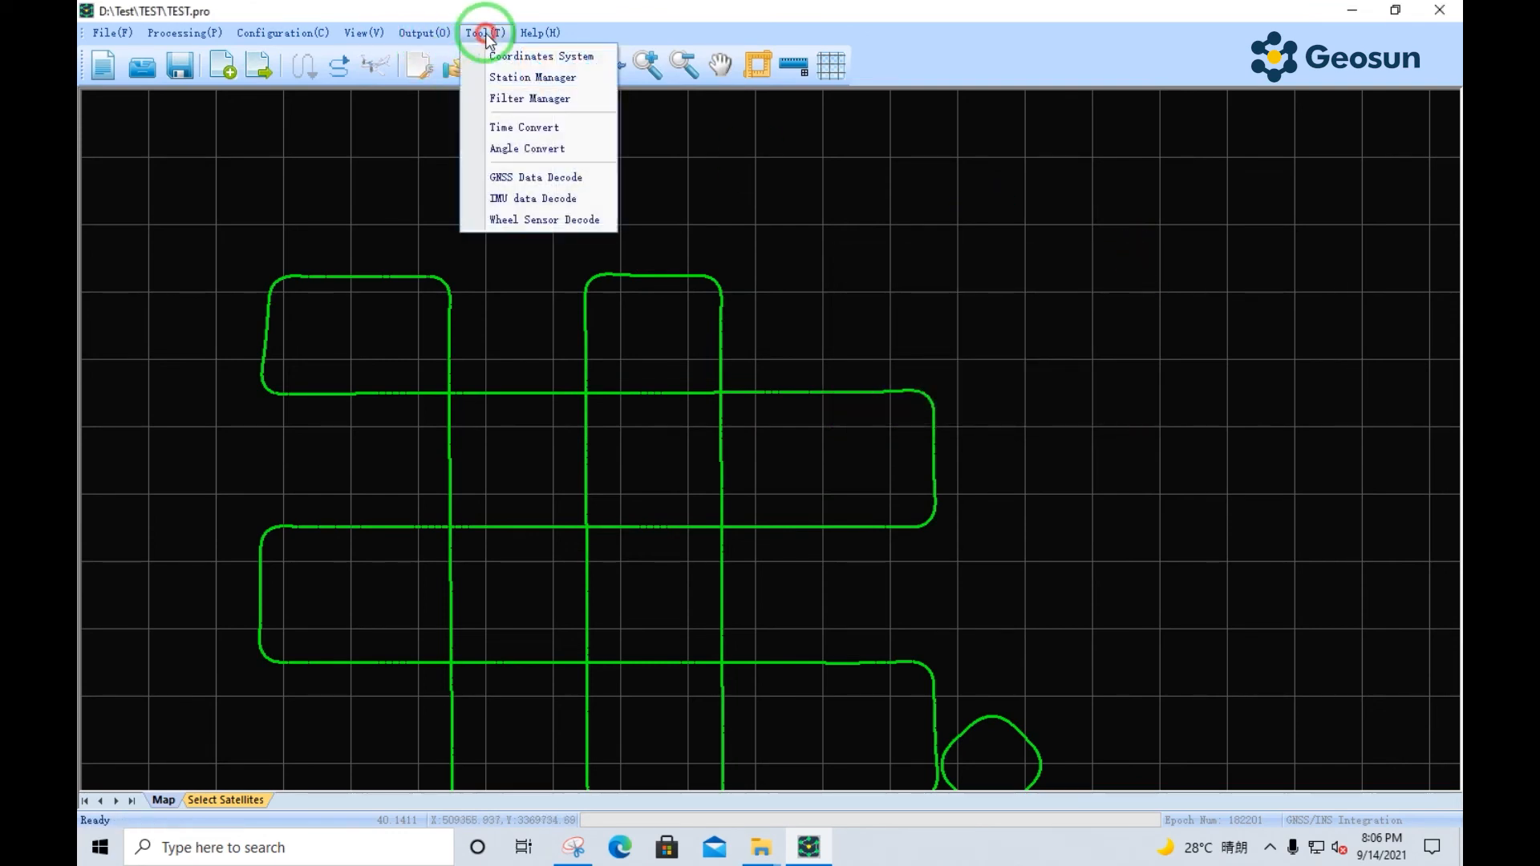
{"action": "left_click", "coordinate": [588, 178]}
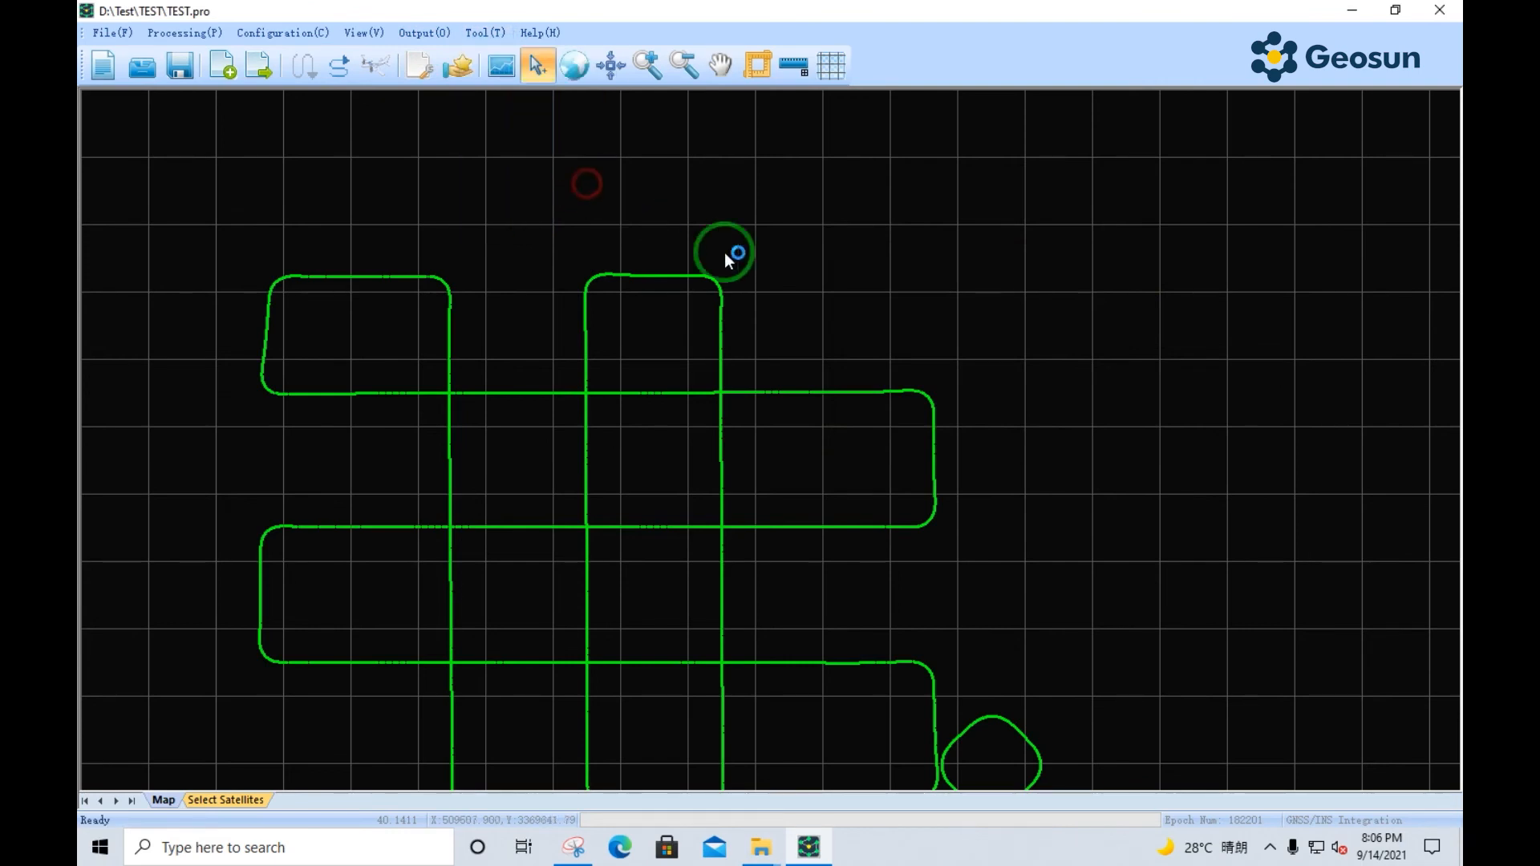
{"action": "left_click_drag", "start_coordinate": [825, 251], "coordinate": [849, 193]}
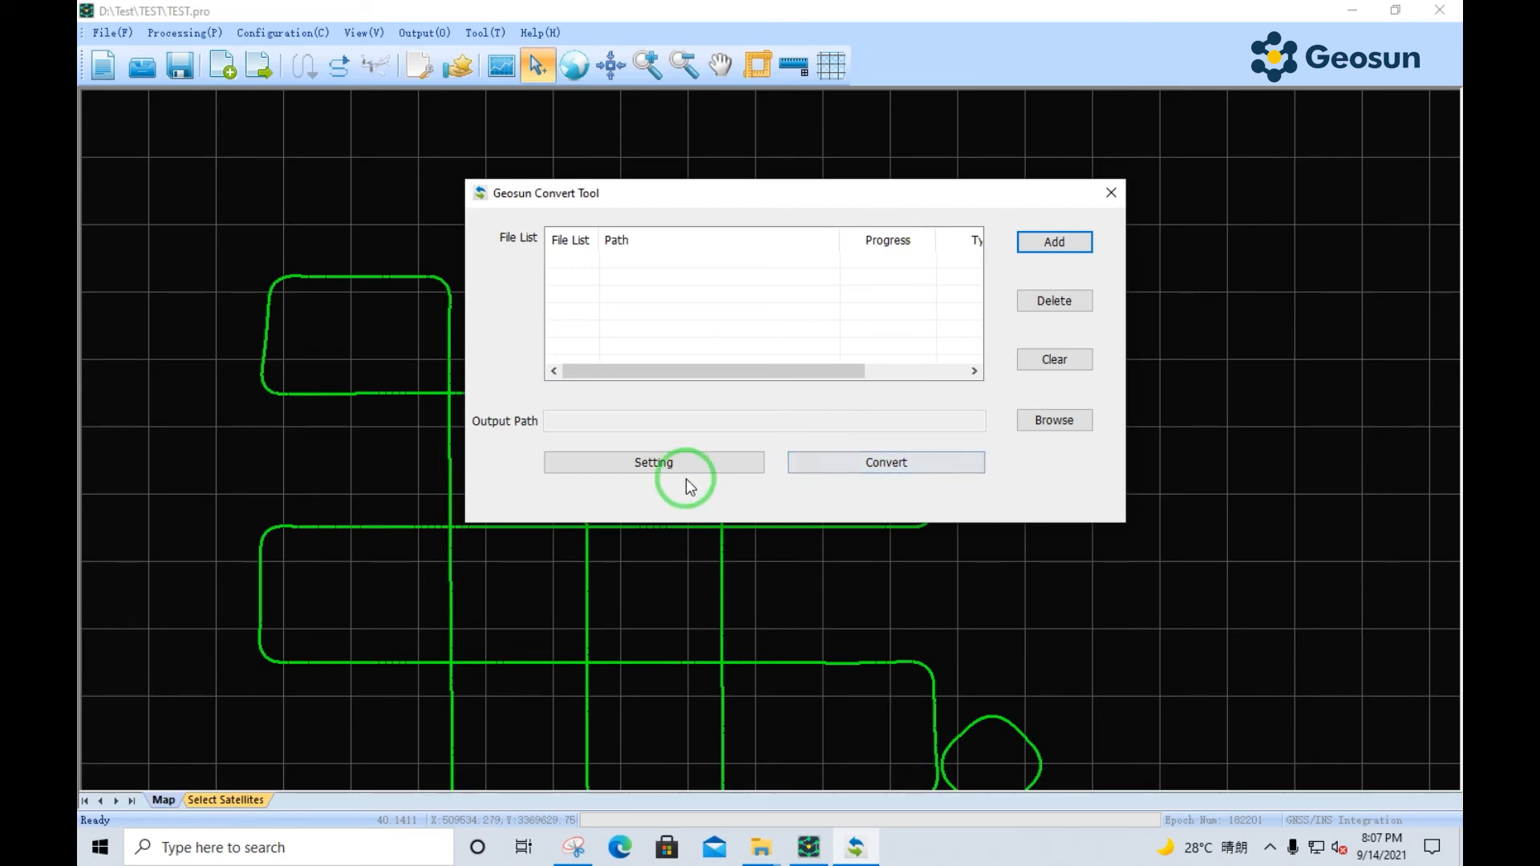
{"action": "left_click", "coordinate": [654, 463]}
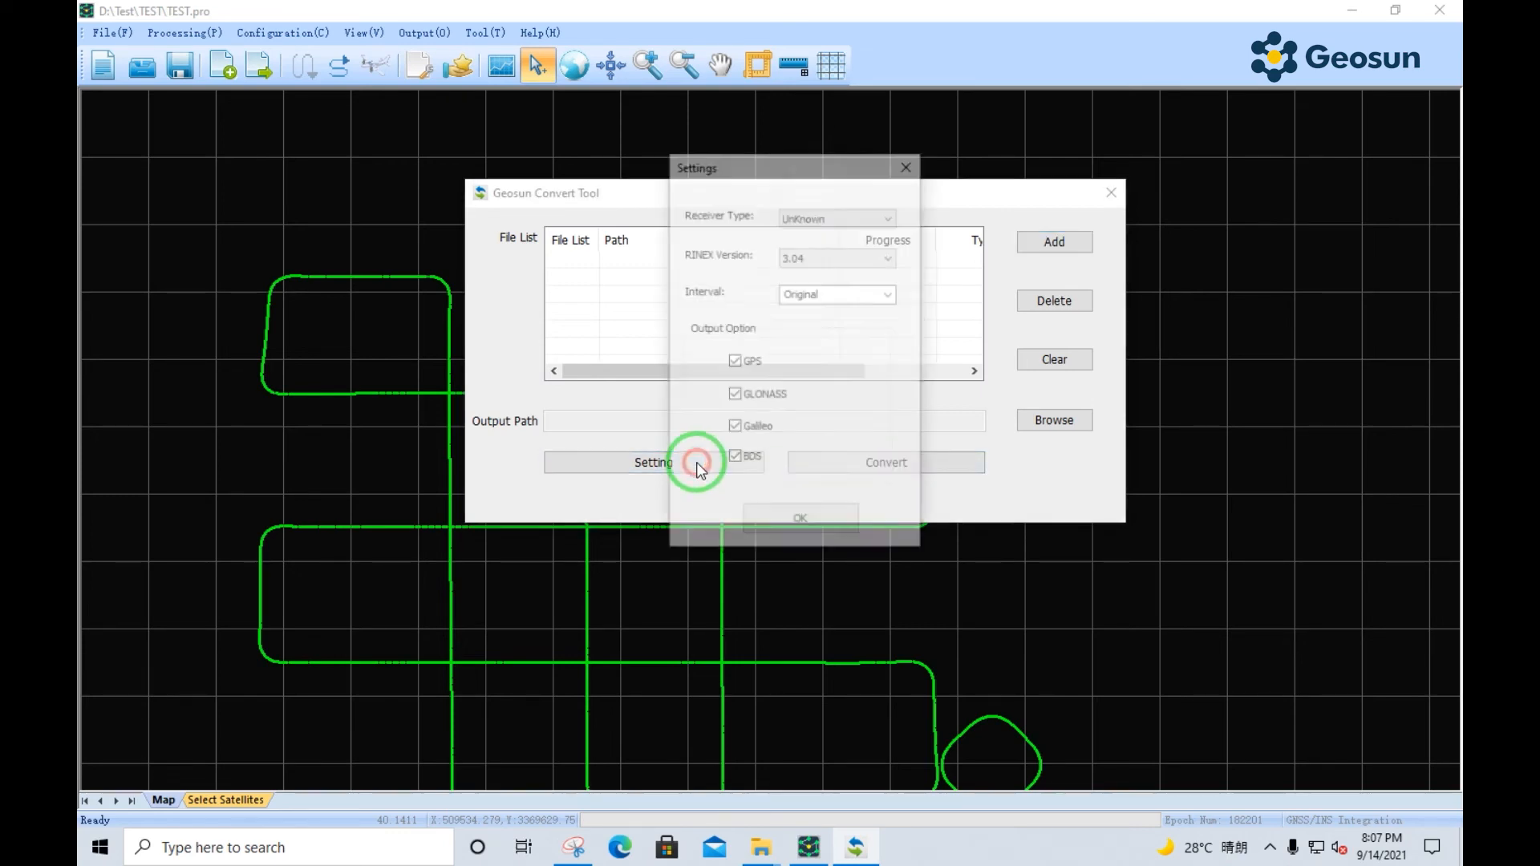
{"action": "left_click_drag", "start_coordinate": [1283, 213], "coordinate": [1274, 192]}
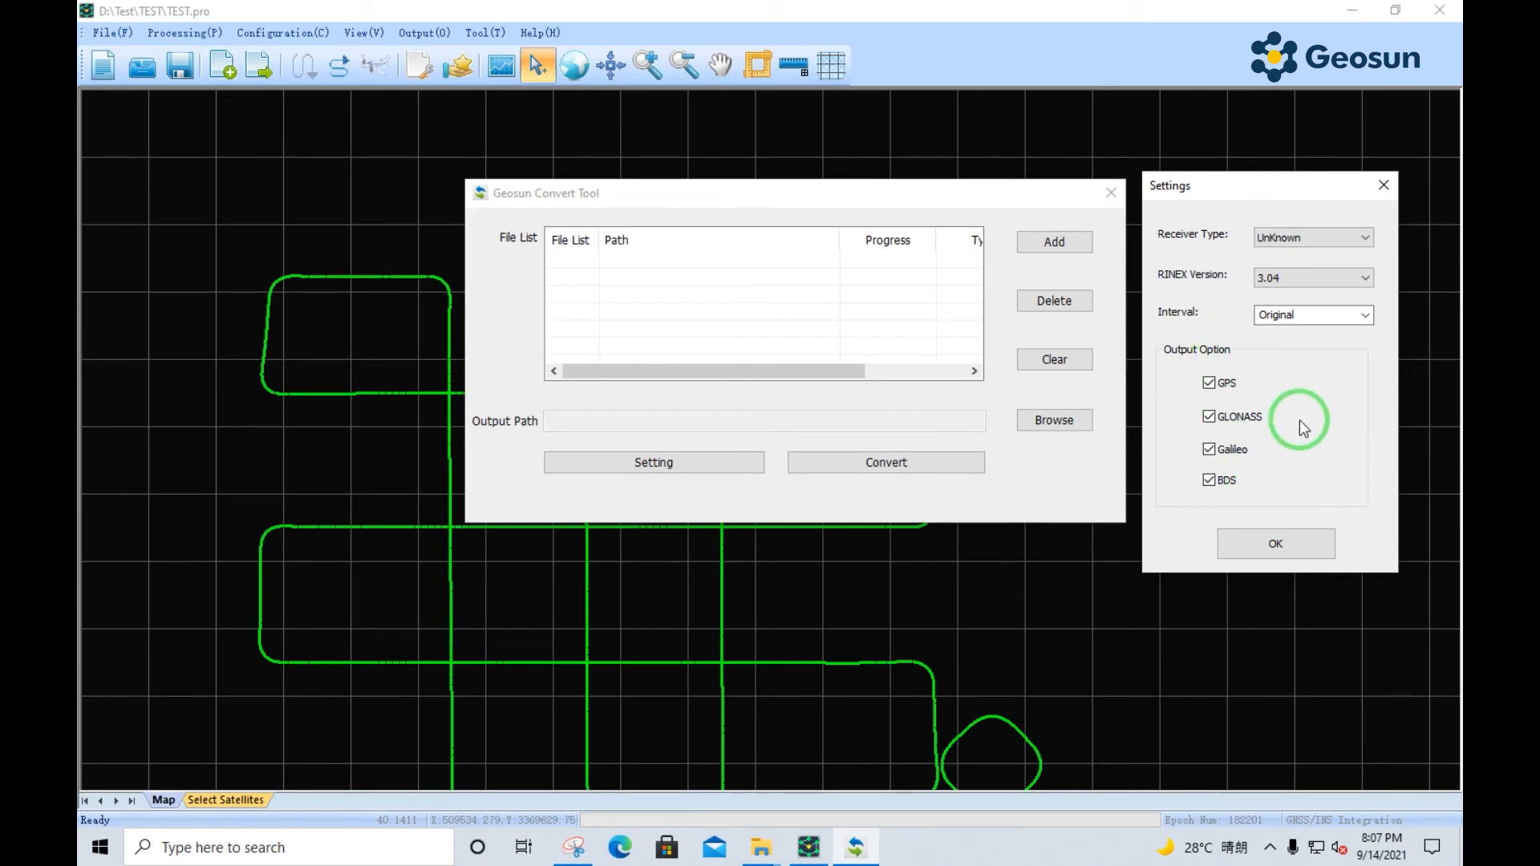
- Try toggling the GLONASS, Galileo and BDS output options off and back on, then close the settings and the convert tool
{"action": "left_click", "coordinate": [1210, 417]}
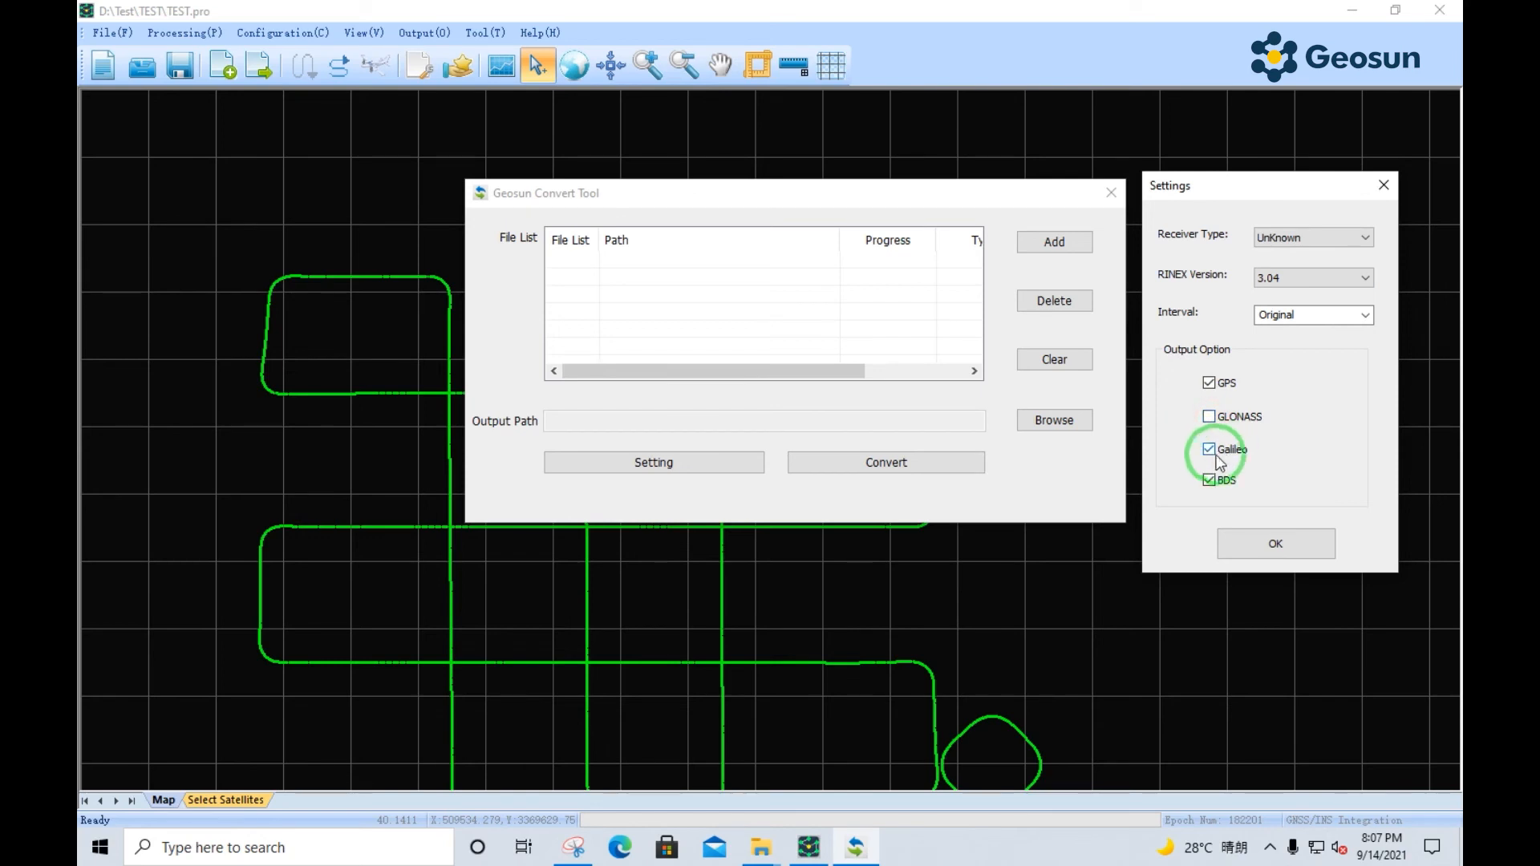
{"action": "left_click", "coordinate": [1210, 450]}
{"action": "left_click", "coordinate": [1210, 450]}
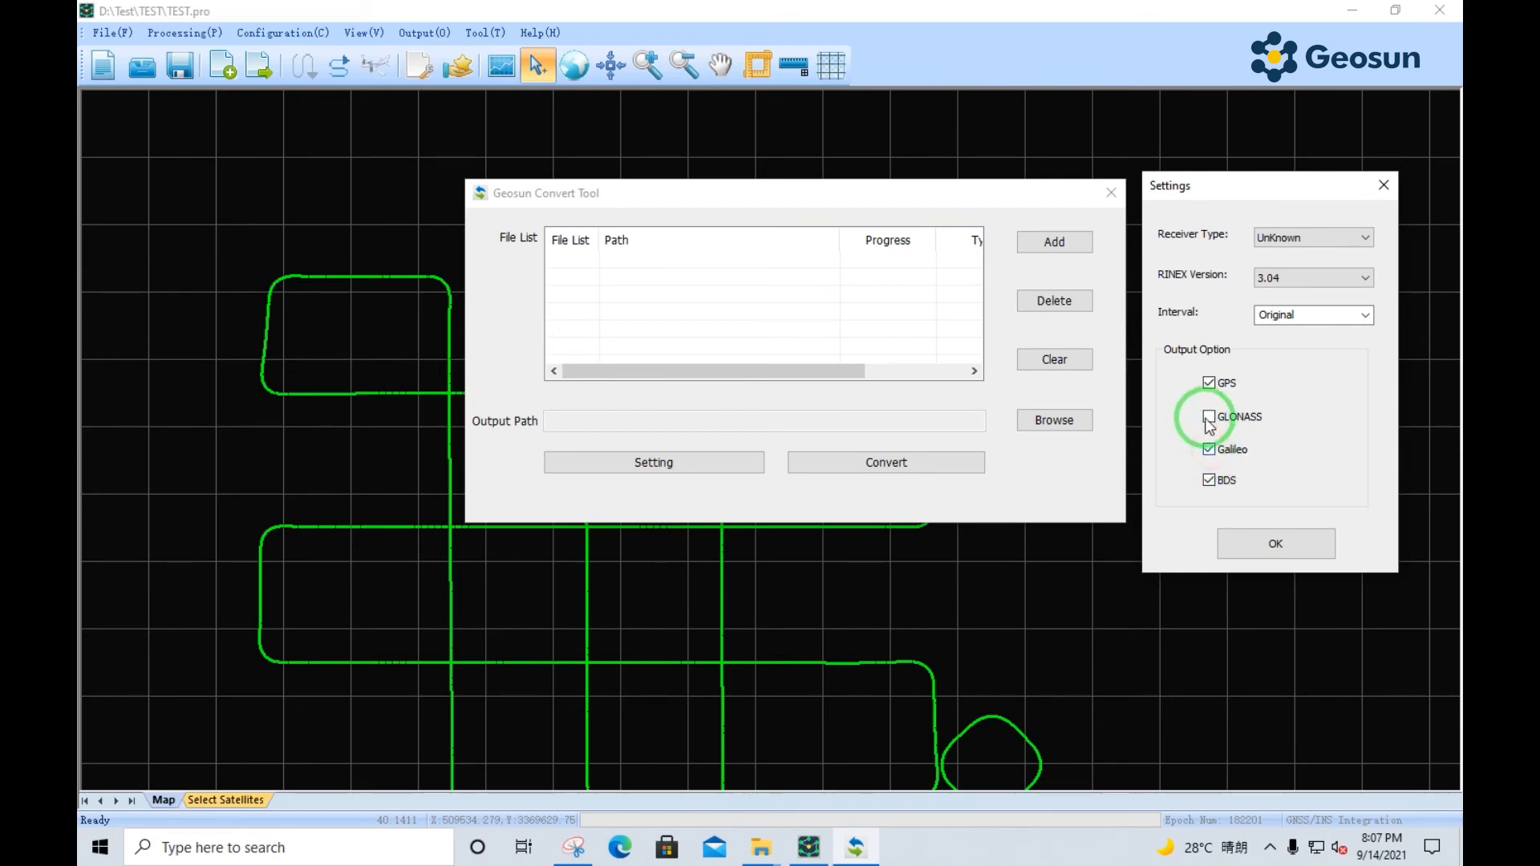
{"action": "left_click", "coordinate": [1211, 418]}
{"action": "left_click", "coordinate": [1213, 482]}
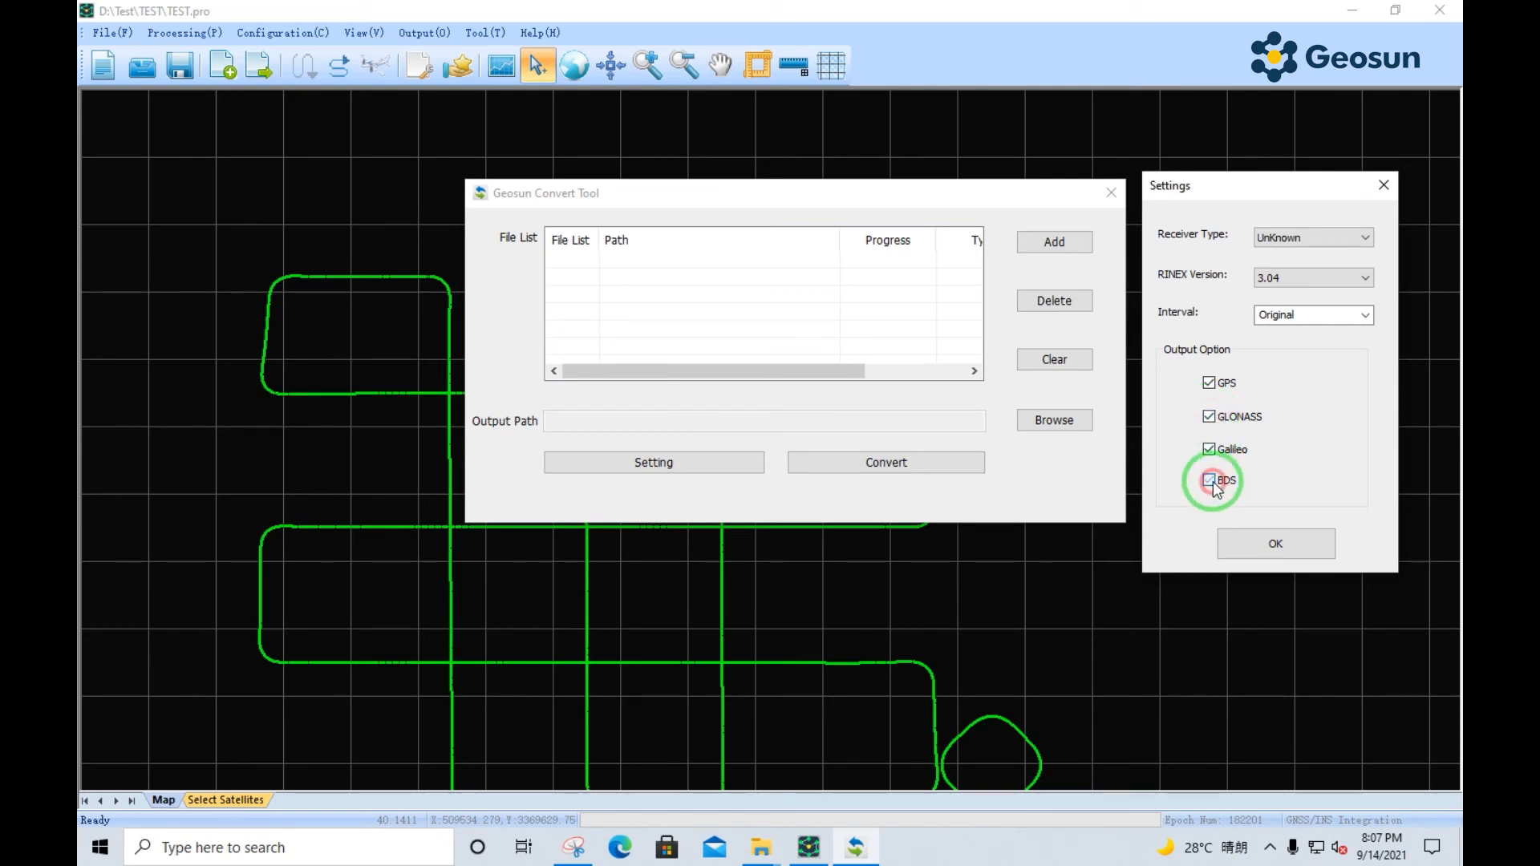
{"action": "left_click", "coordinate": [1211, 481]}
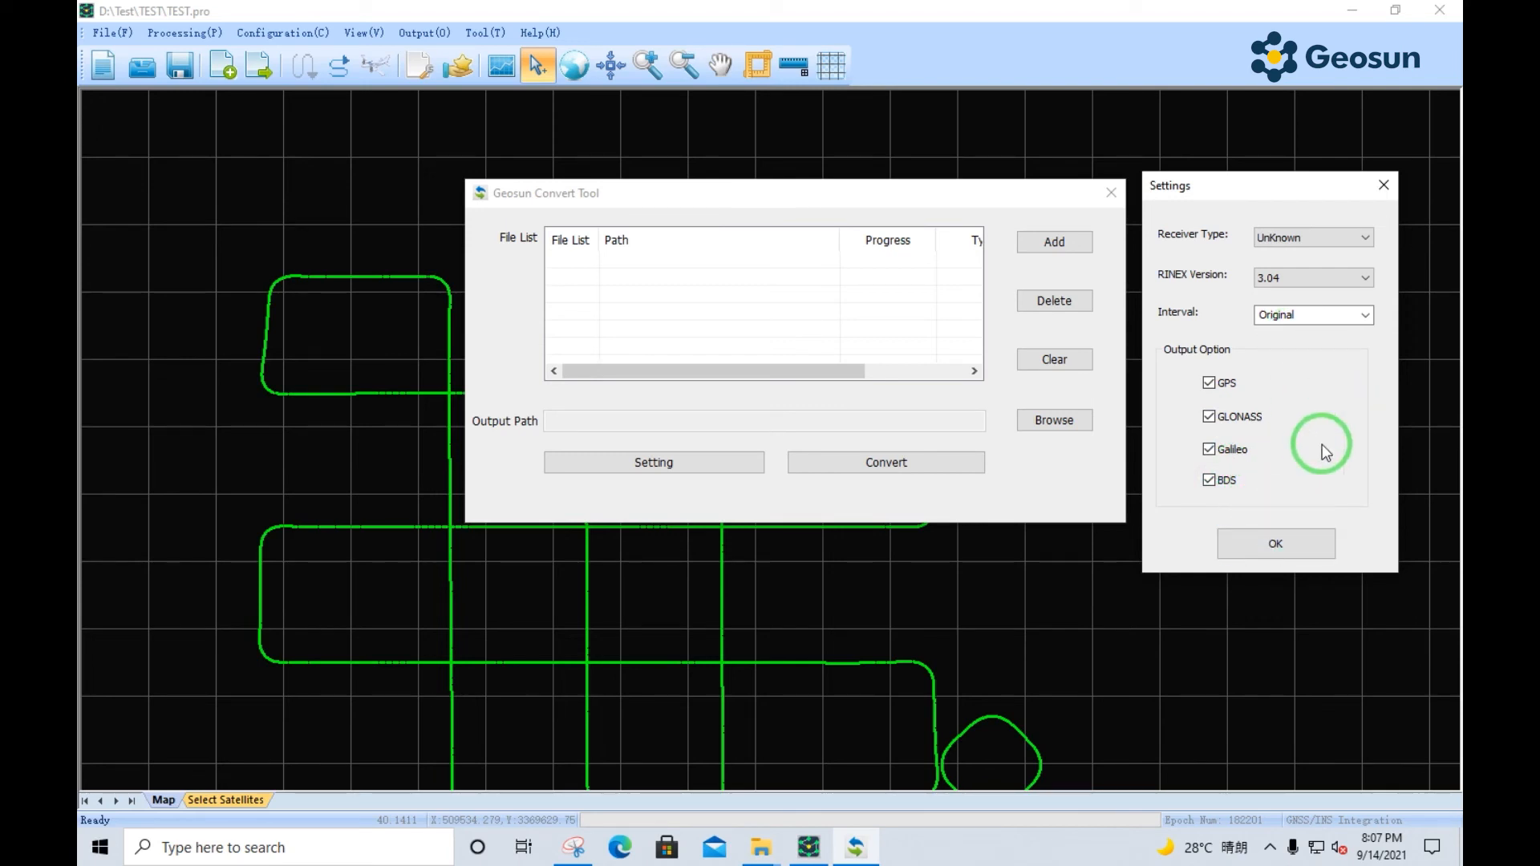
{"action": "left_click", "coordinate": [1384, 187]}
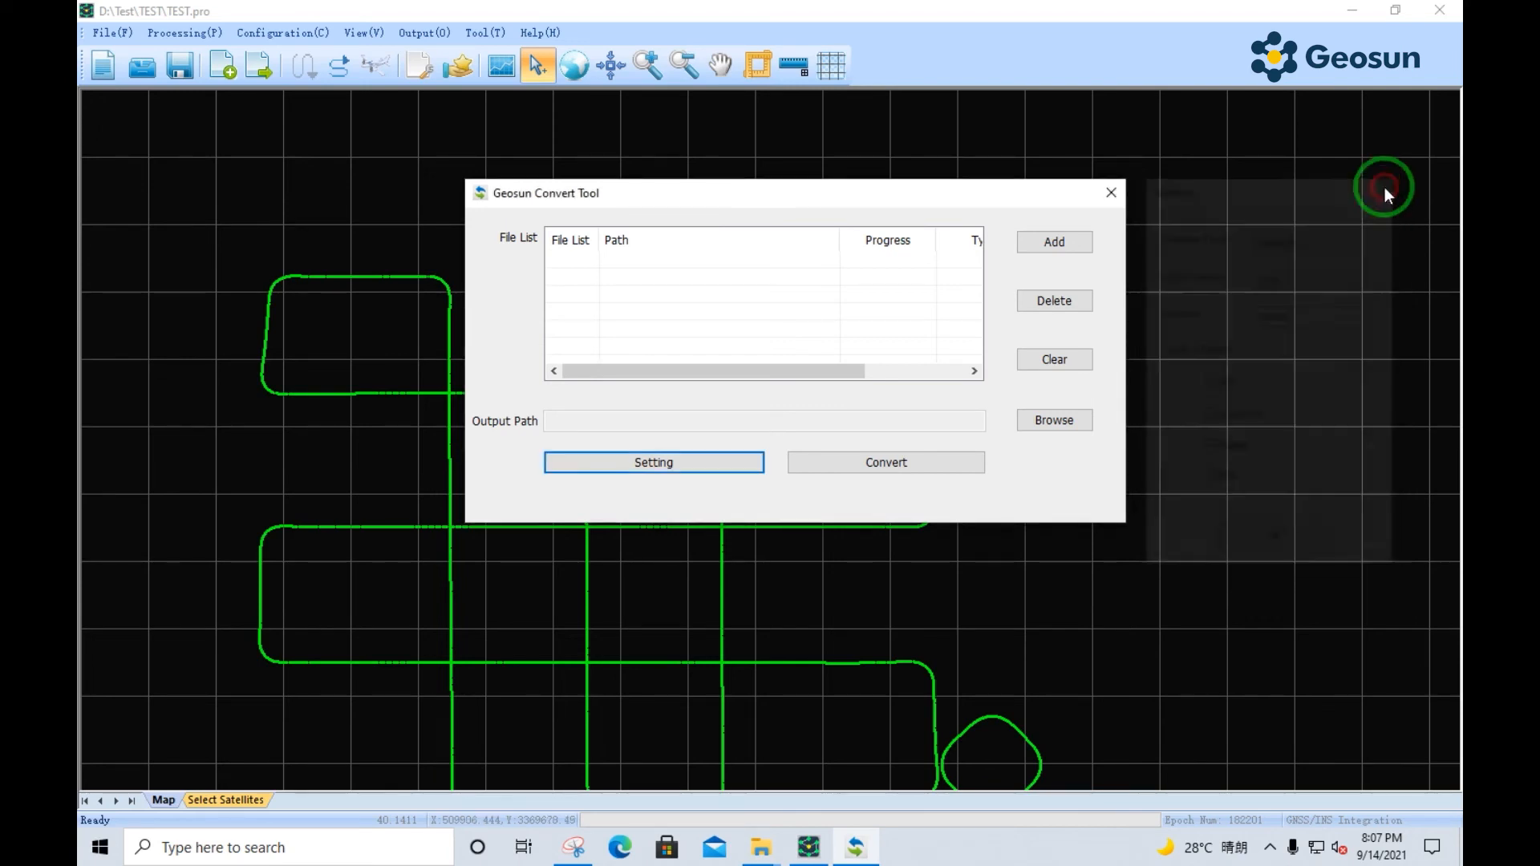
{"action": "left_click", "coordinate": [1111, 193]}
- Open the IMU data decoding tool, examine its file fields and available IMU input types, and close it without decoding
{"action": "left_click", "coordinate": [475, 33]}
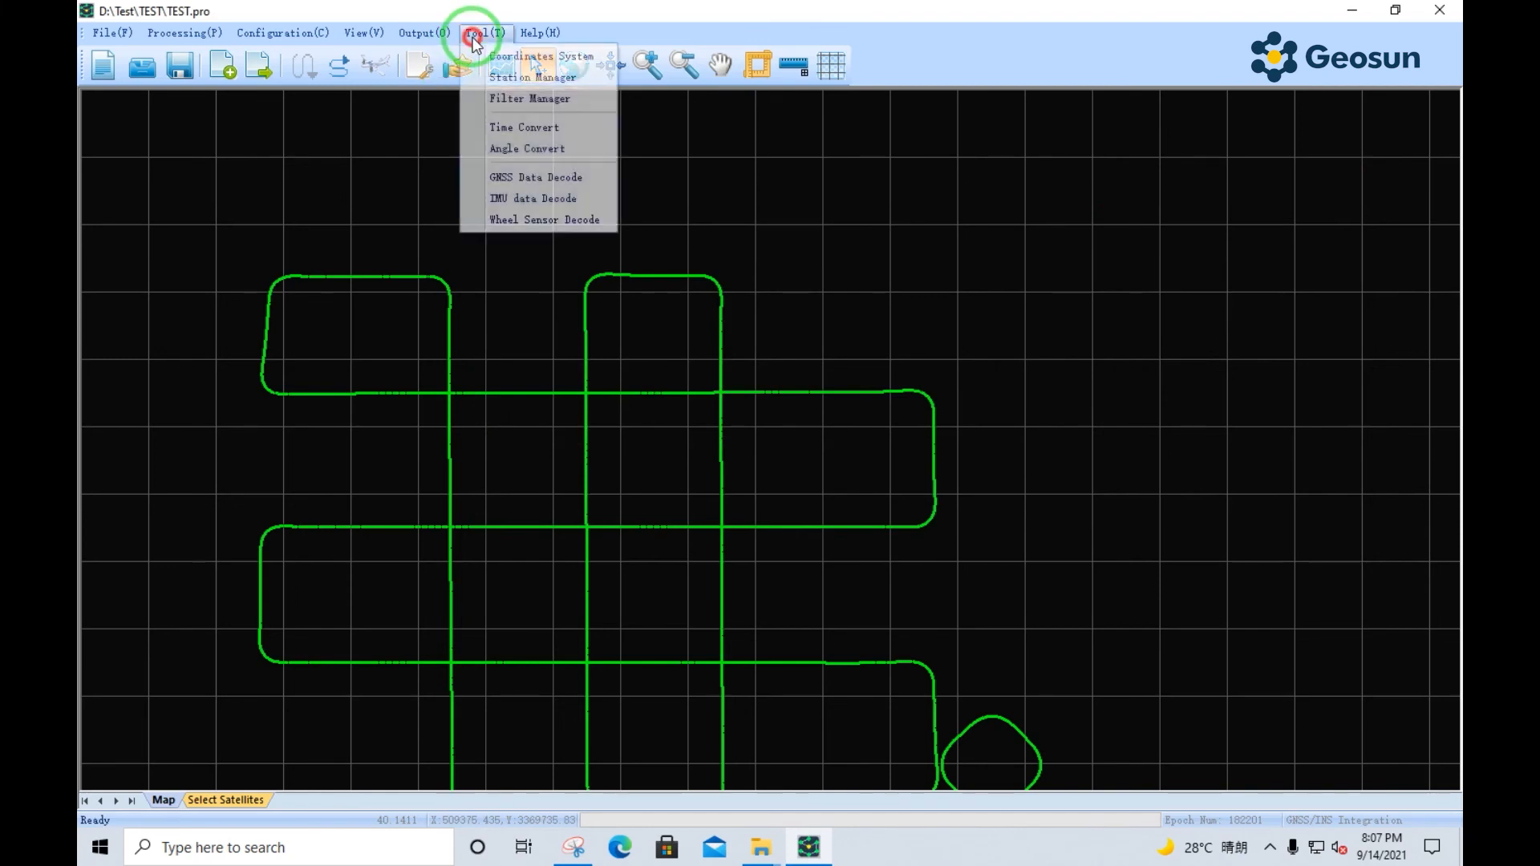
{"action": "left_click", "coordinate": [591, 204]}
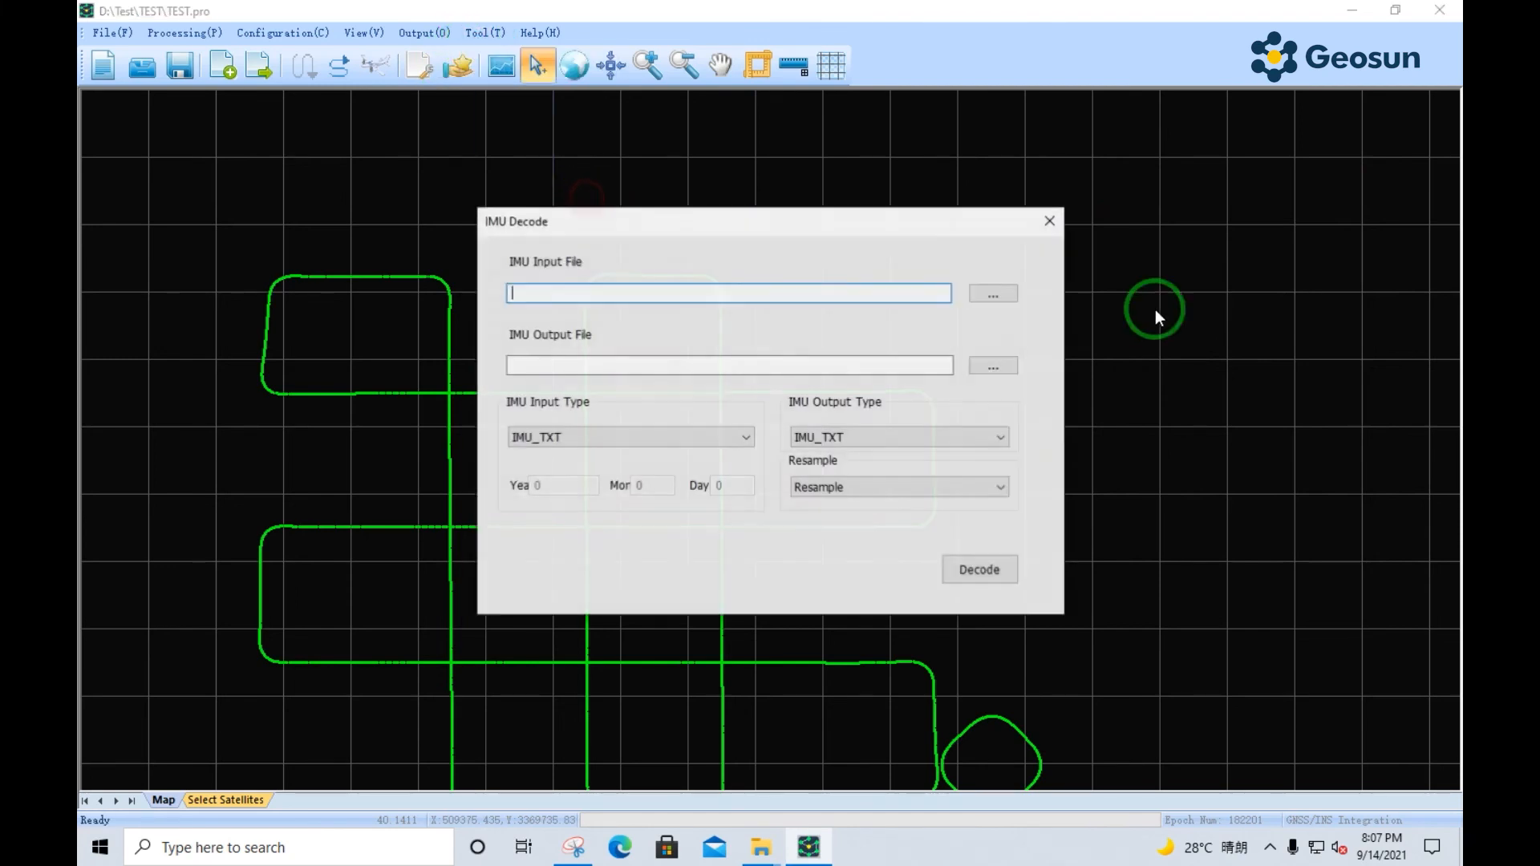
{"action": "left_click_drag", "start_coordinate": [864, 229], "coordinate": [1093, 197]}
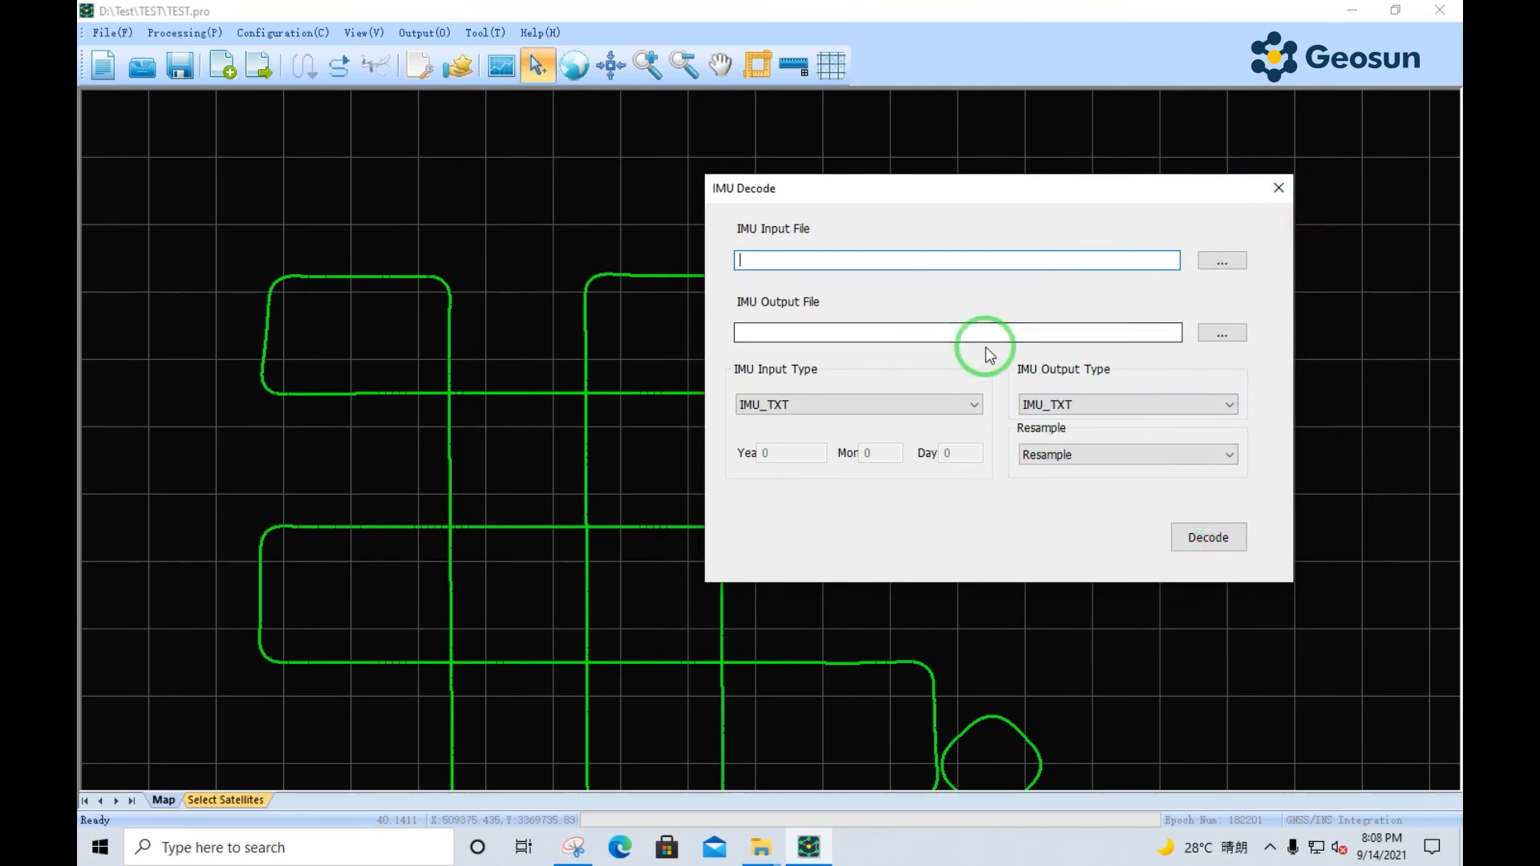
{"action": "left_click", "coordinate": [973, 405]}
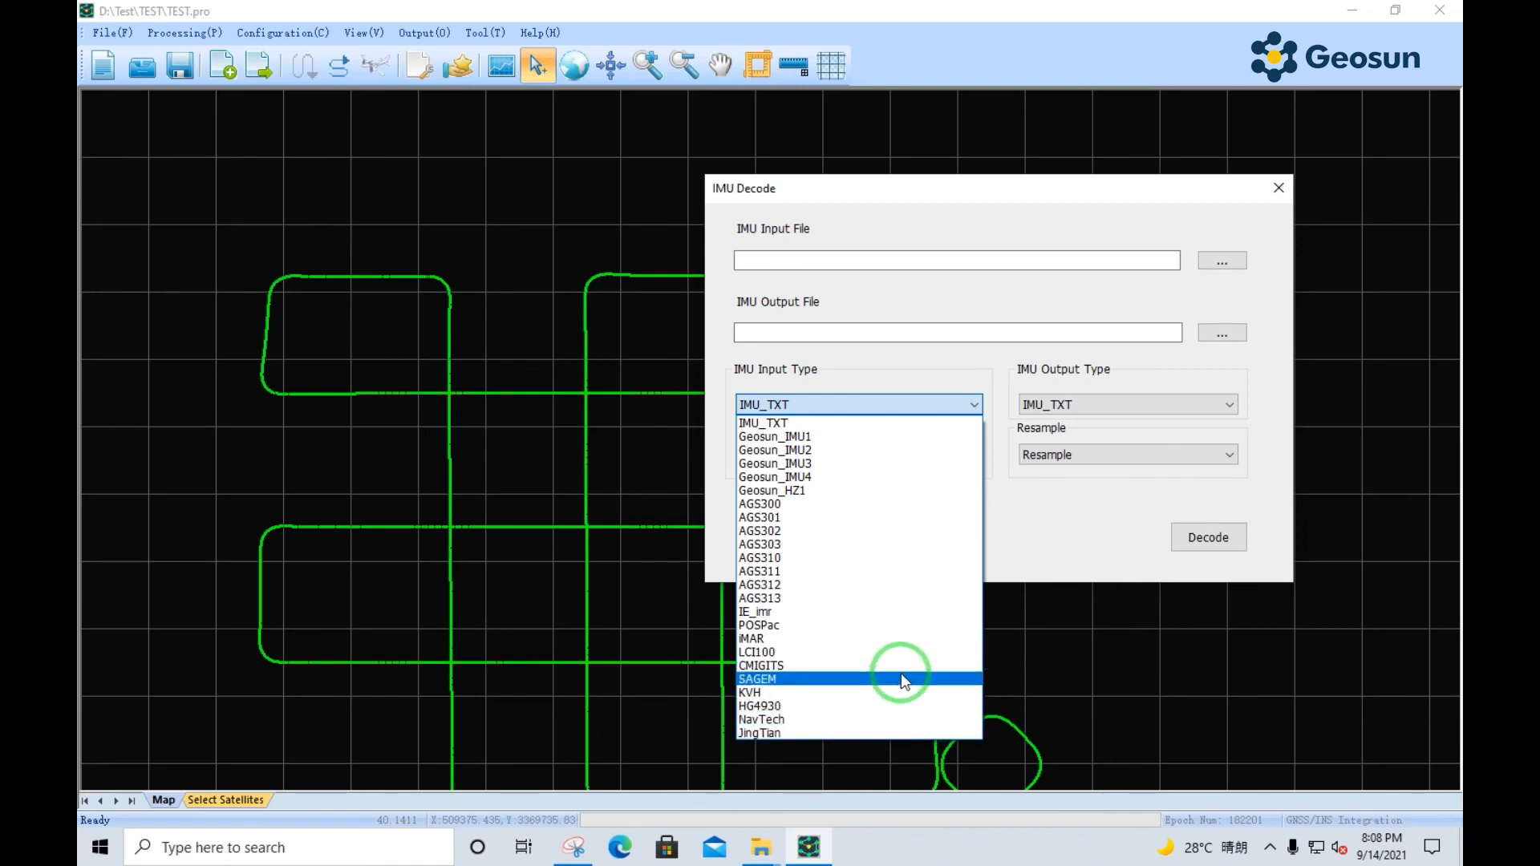
{"action": "left_click", "coordinate": [1089, 517]}
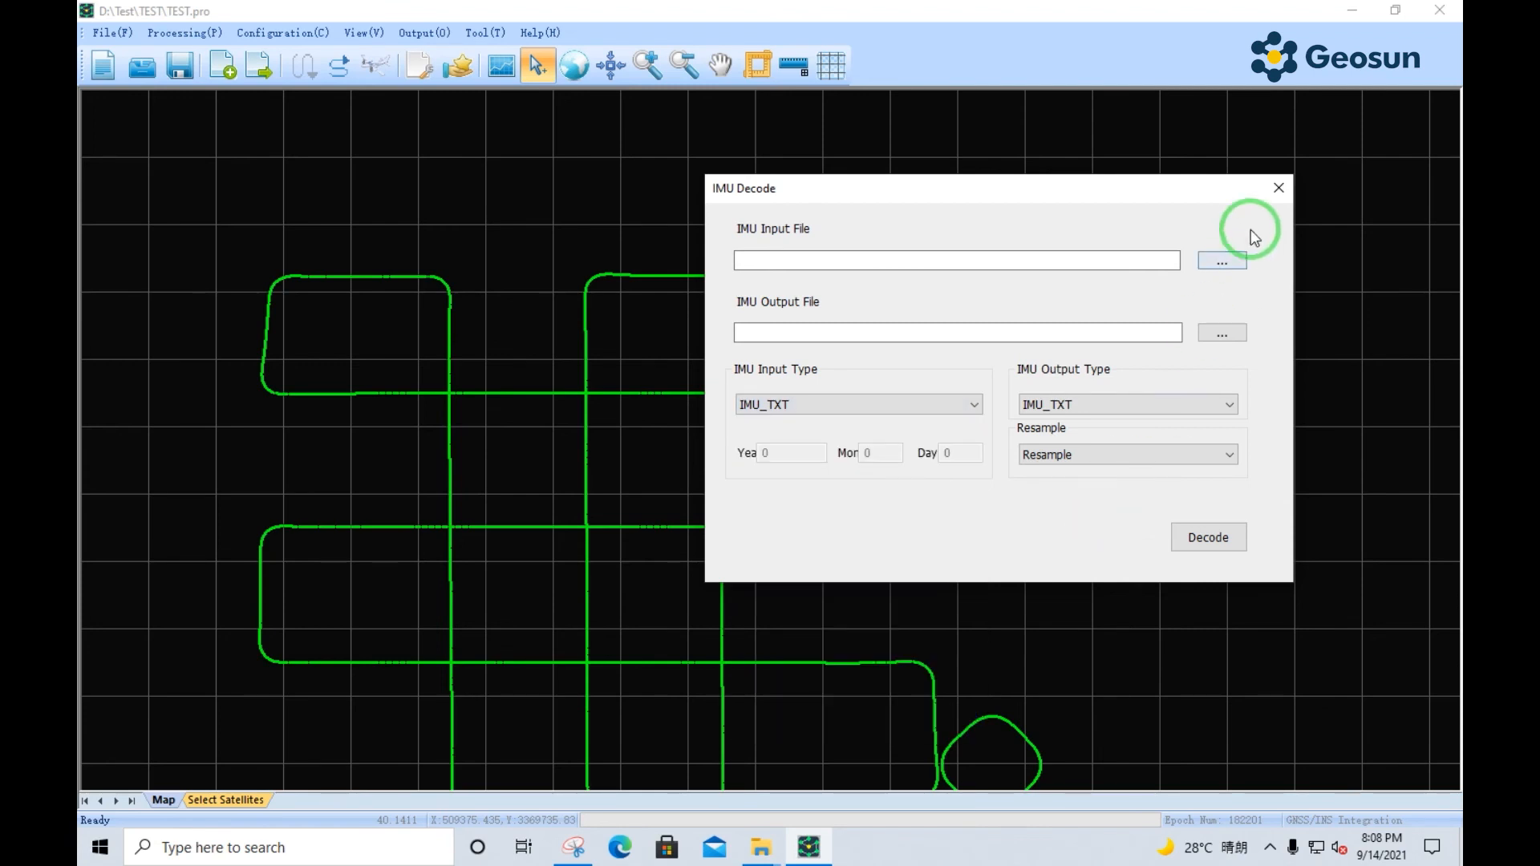
{"action": "left_click", "coordinate": [1279, 193]}
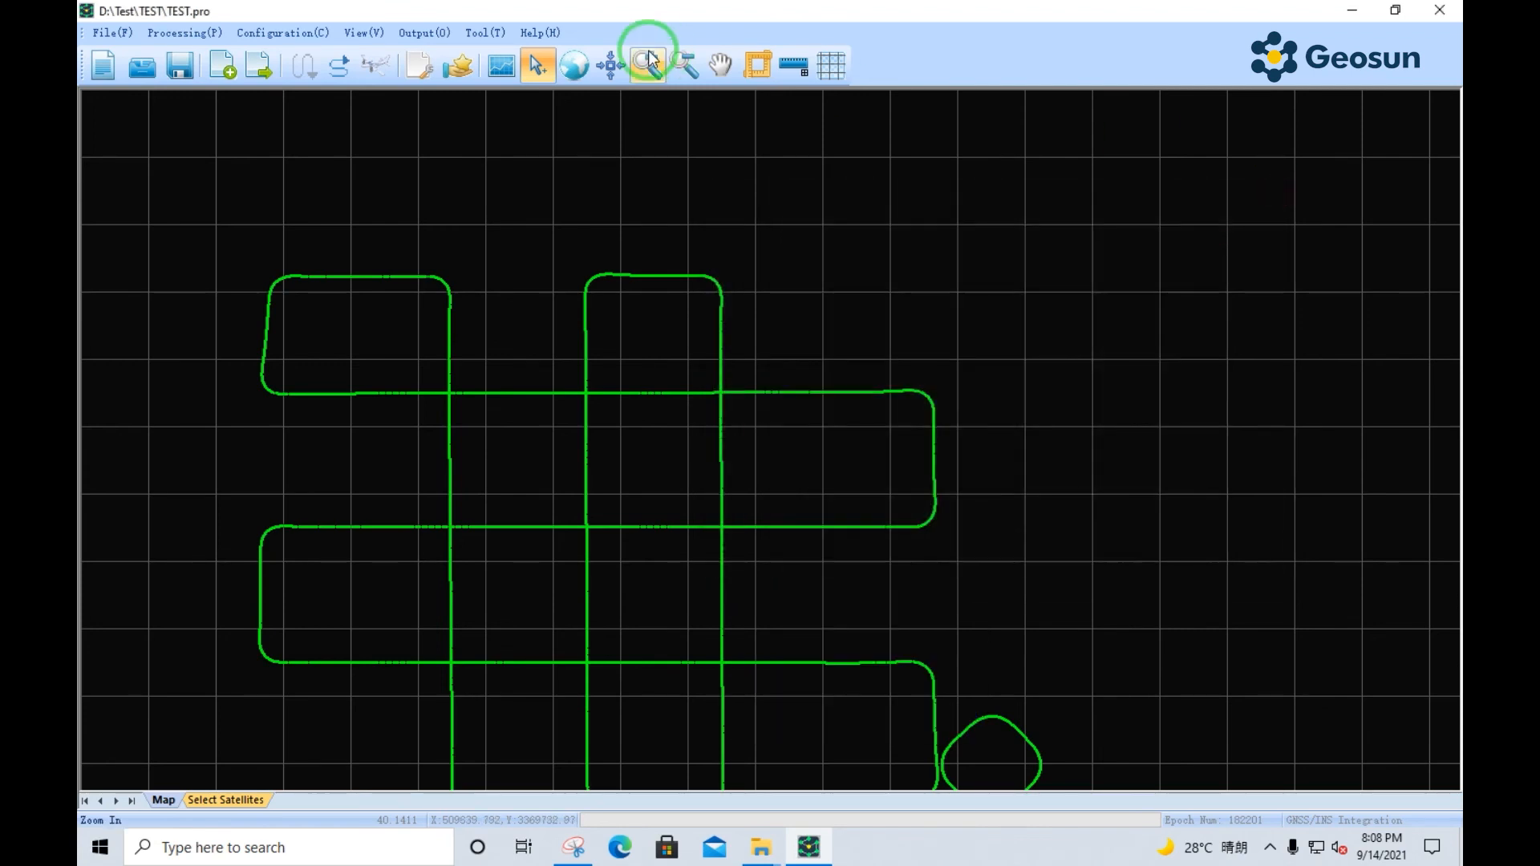
- Open the Wheel Sensor Decode tool, view its binary file, ASCII file and sensor type fields, and close it
{"action": "left_click", "coordinate": [497, 34]}
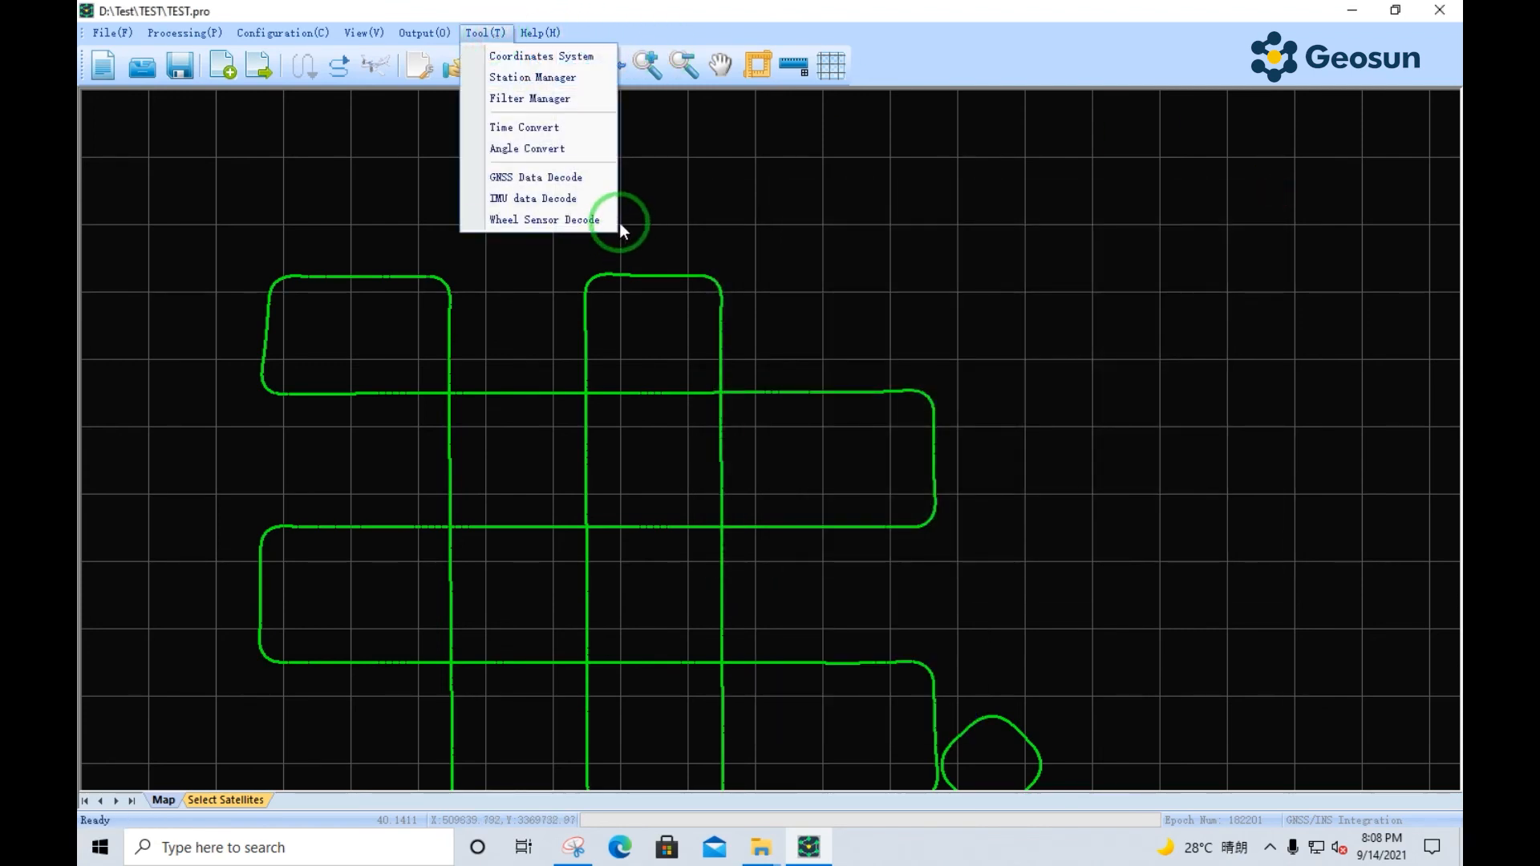
{"action": "left_click", "coordinate": [589, 219]}
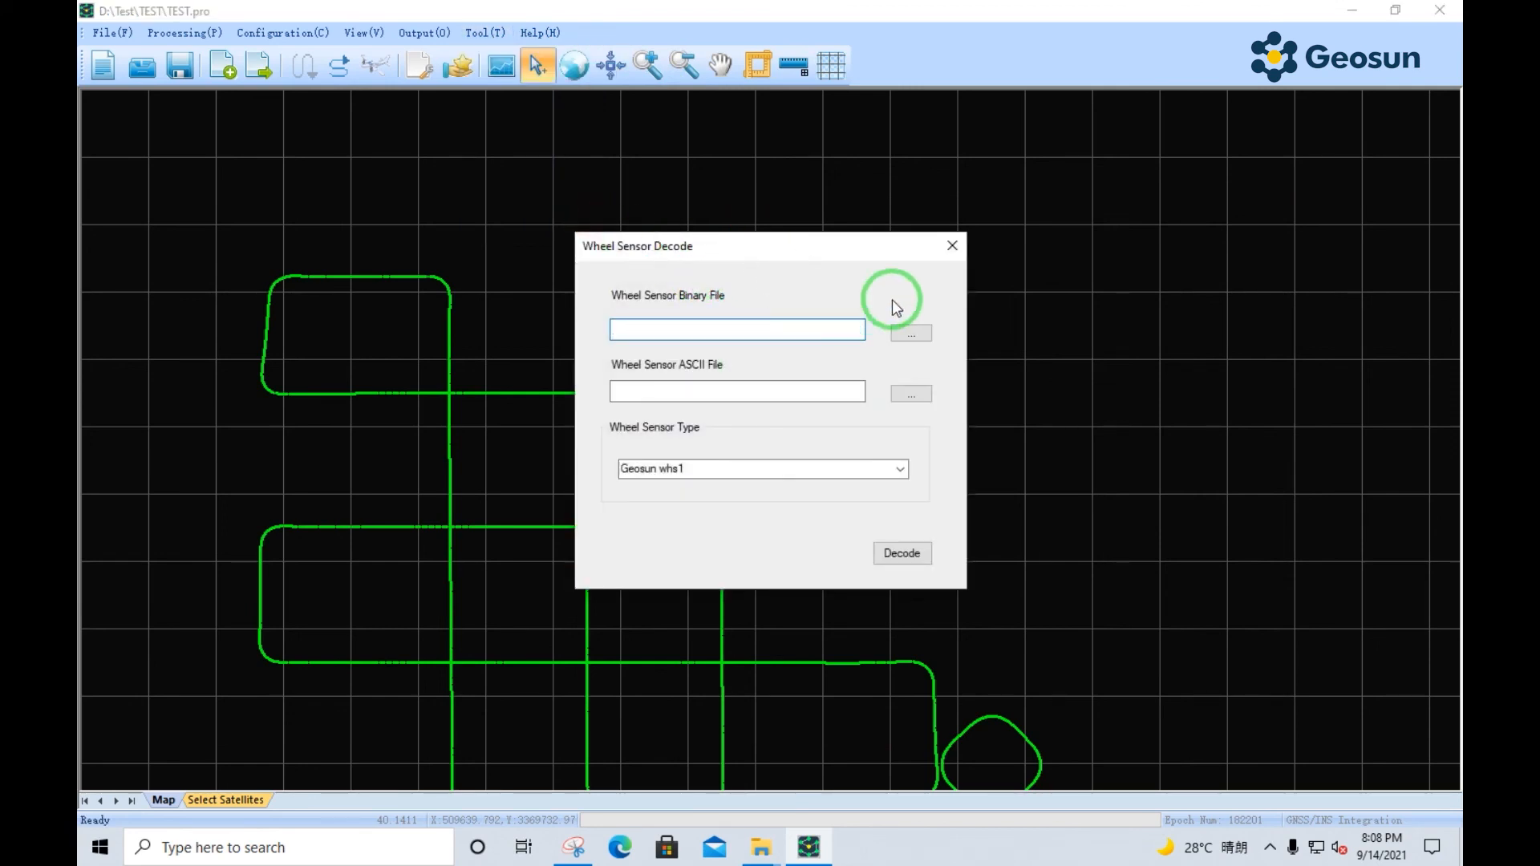
{"action": "left_click", "coordinate": [952, 255]}
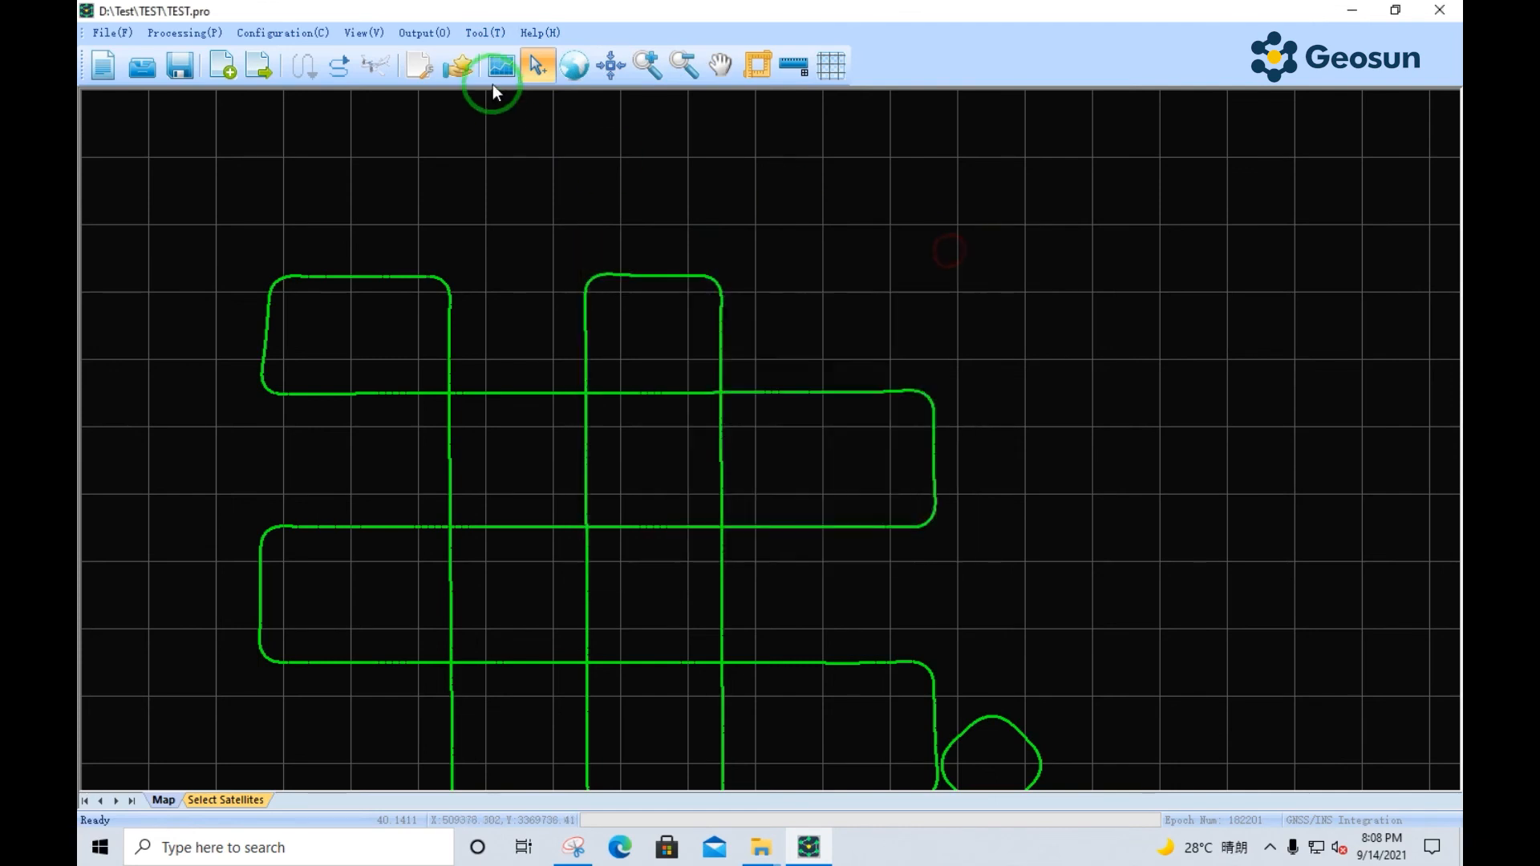
- Open the Shuttle help manual, look through its cover, table of contents and Overview chapter, and close the PDF
{"action": "left_click", "coordinate": [532, 32]}
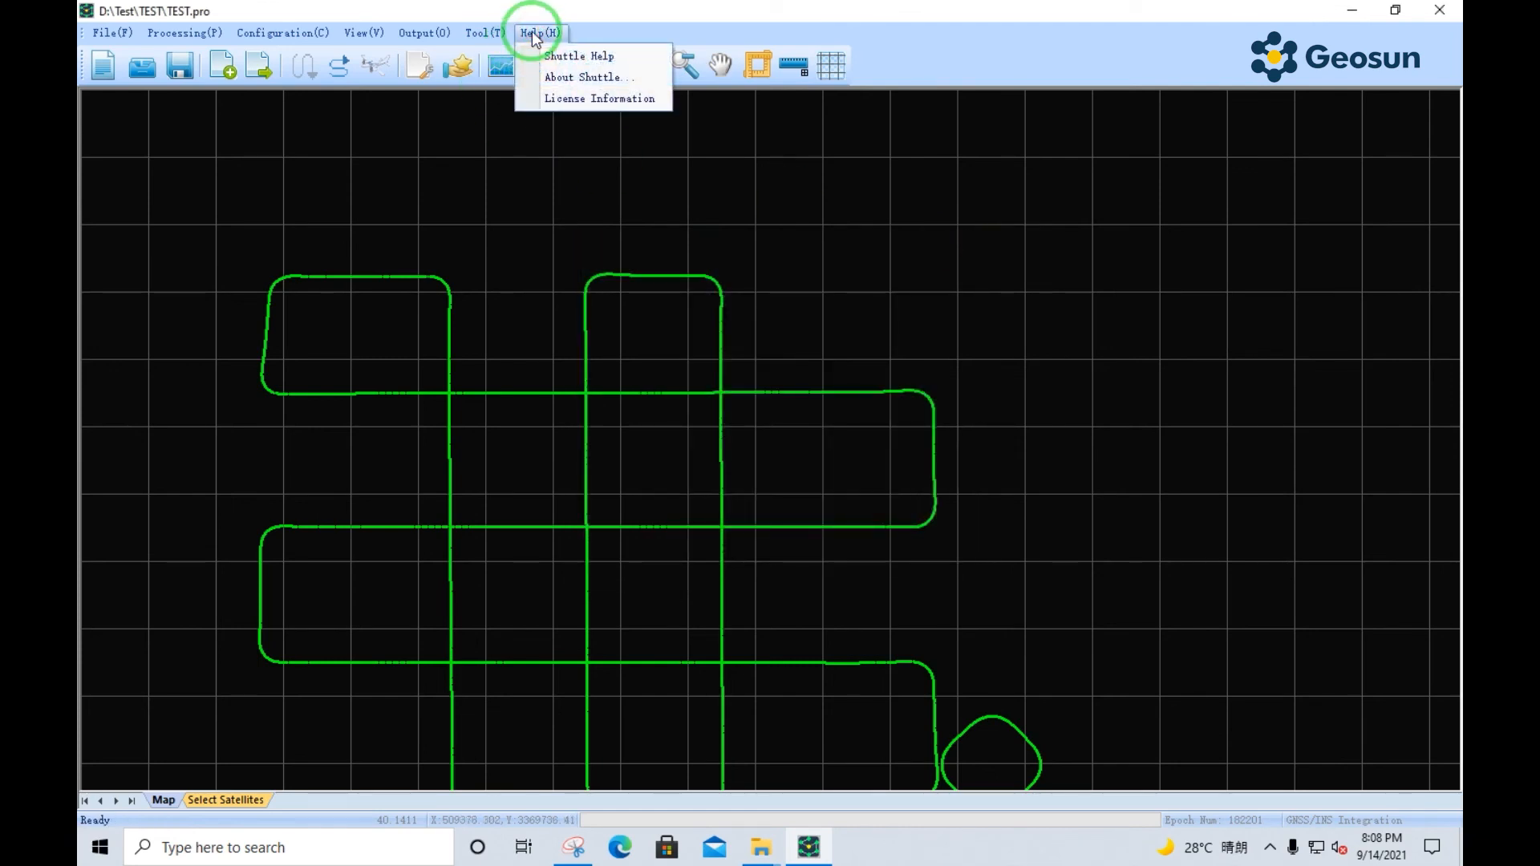
{"action": "left_click", "coordinate": [636, 60]}
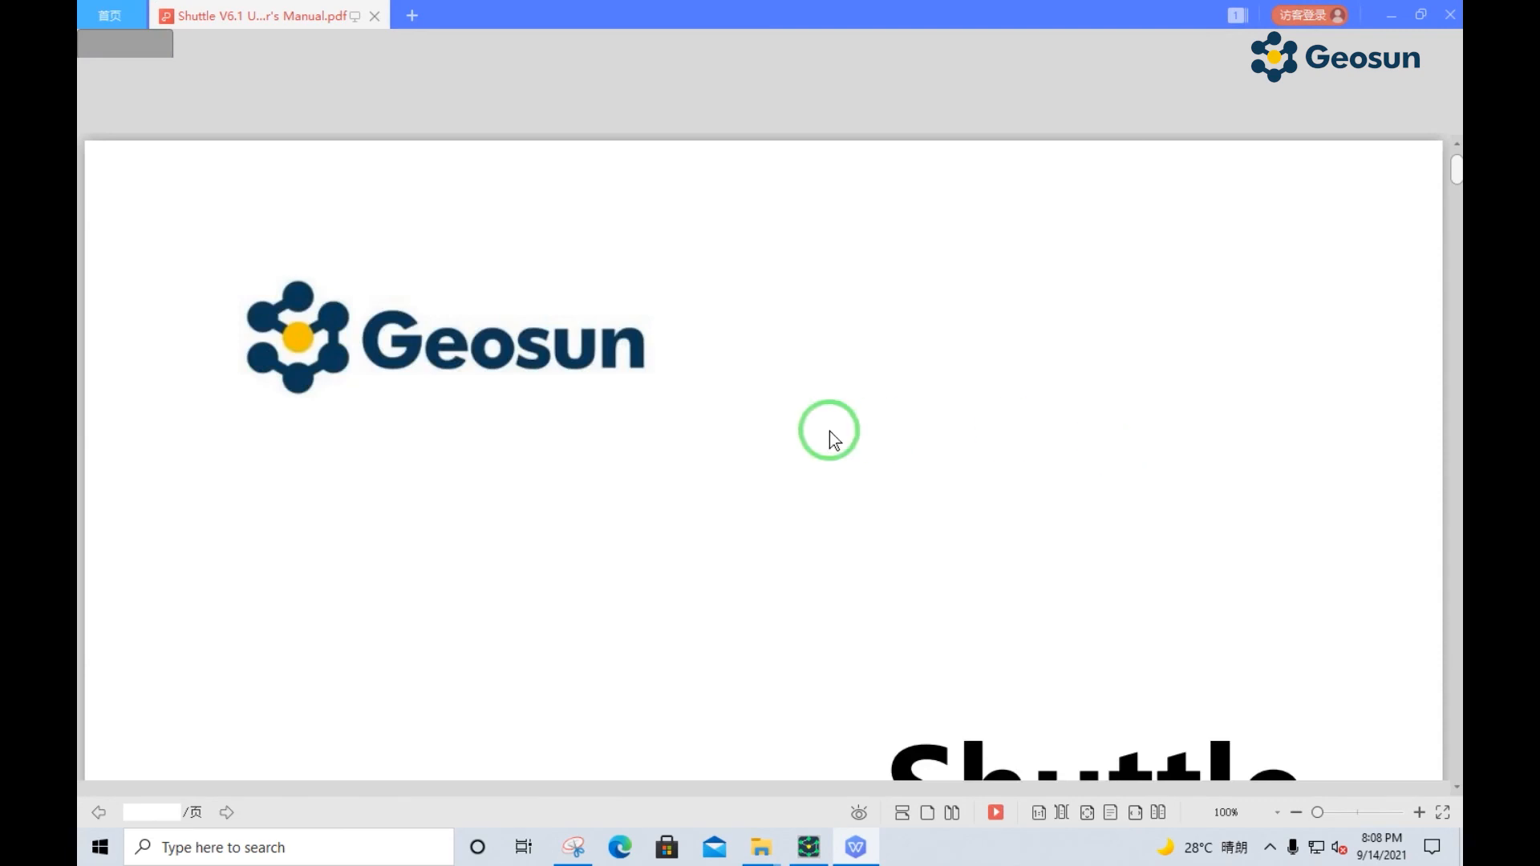
{"action": "scroll", "coordinate": [839, 417], "scroll_direction": "down", "scroll_amount": 3}
{"action": "scroll", "coordinate": [839, 417], "scroll_direction": "down", "scroll_amount": 6}
{"action": "scroll", "coordinate": [839, 417], "scroll_direction": "up", "scroll_amount": 4}
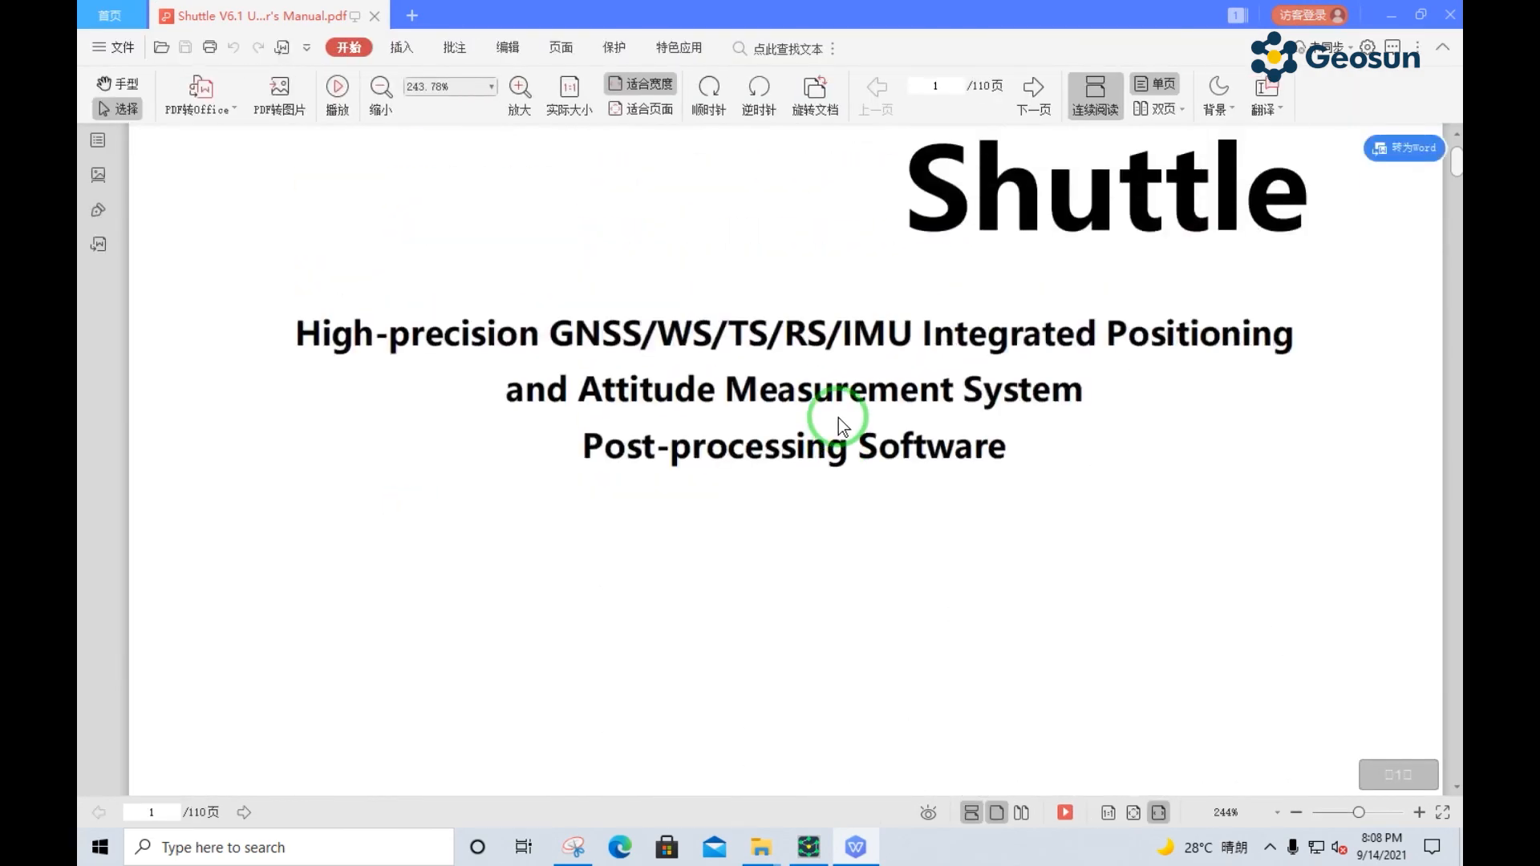
{"action": "scroll", "coordinate": [839, 417], "scroll_direction": "up", "scroll_amount": 1}
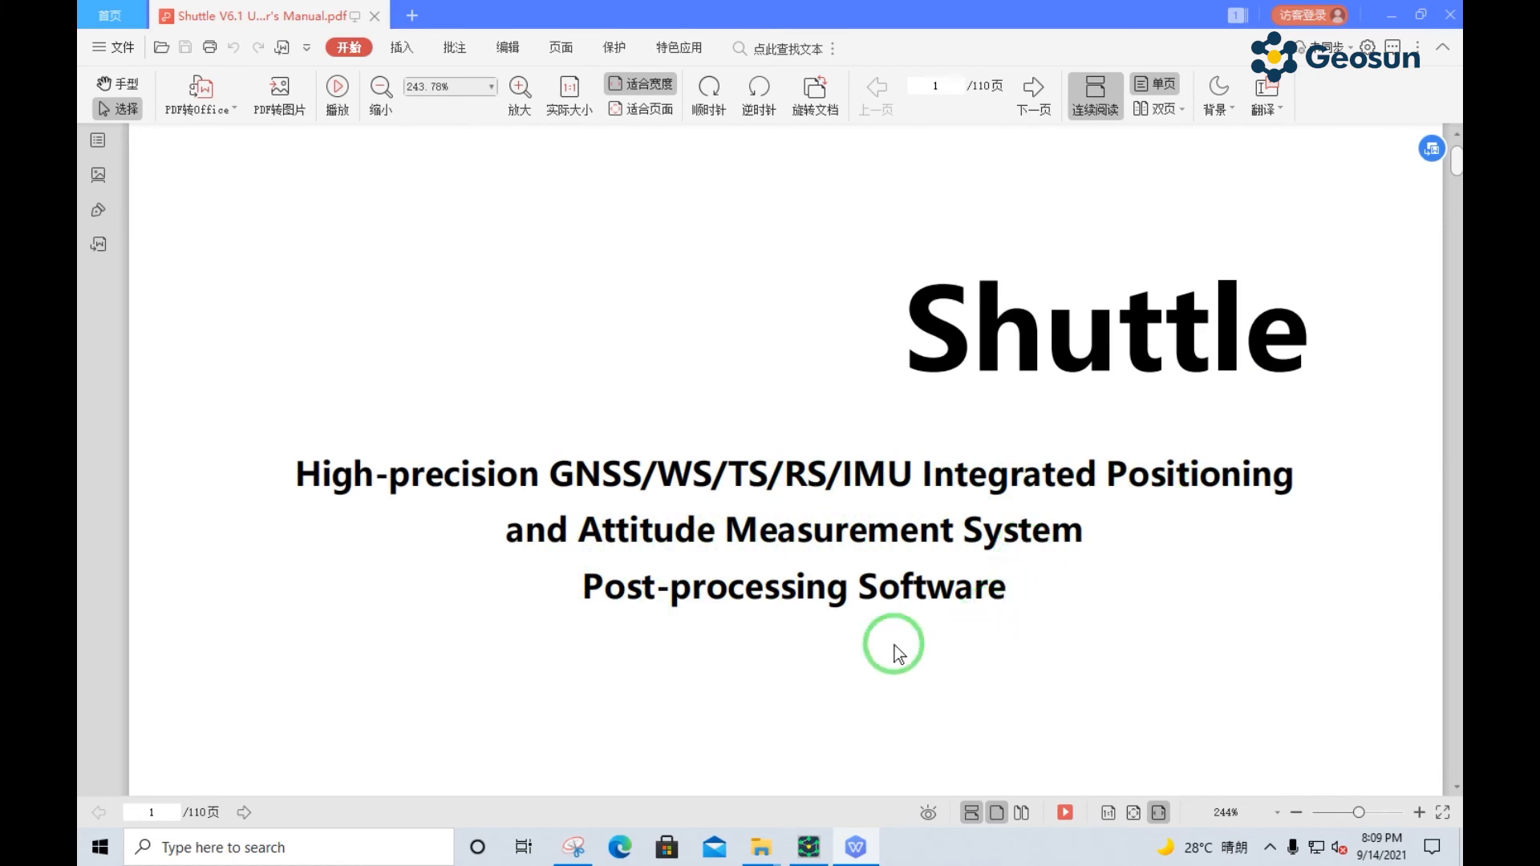
{"action": "scroll", "coordinate": [1087, 562], "scroll_direction": "down", "scroll_amount": 5}
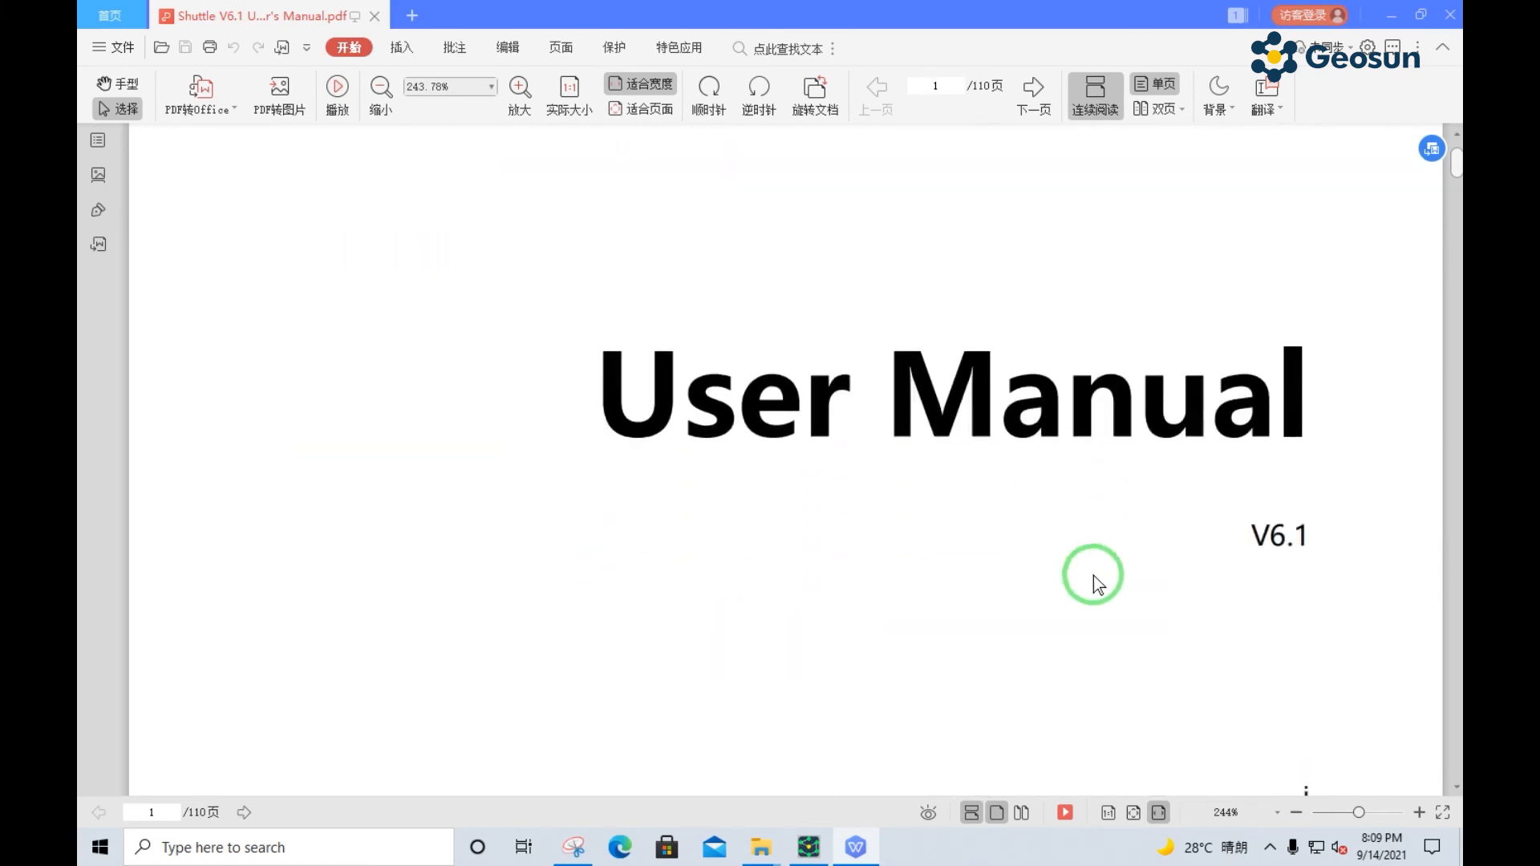
{"action": "scroll", "coordinate": [1178, 576], "scroll_direction": "down", "scroll_amount": 15}
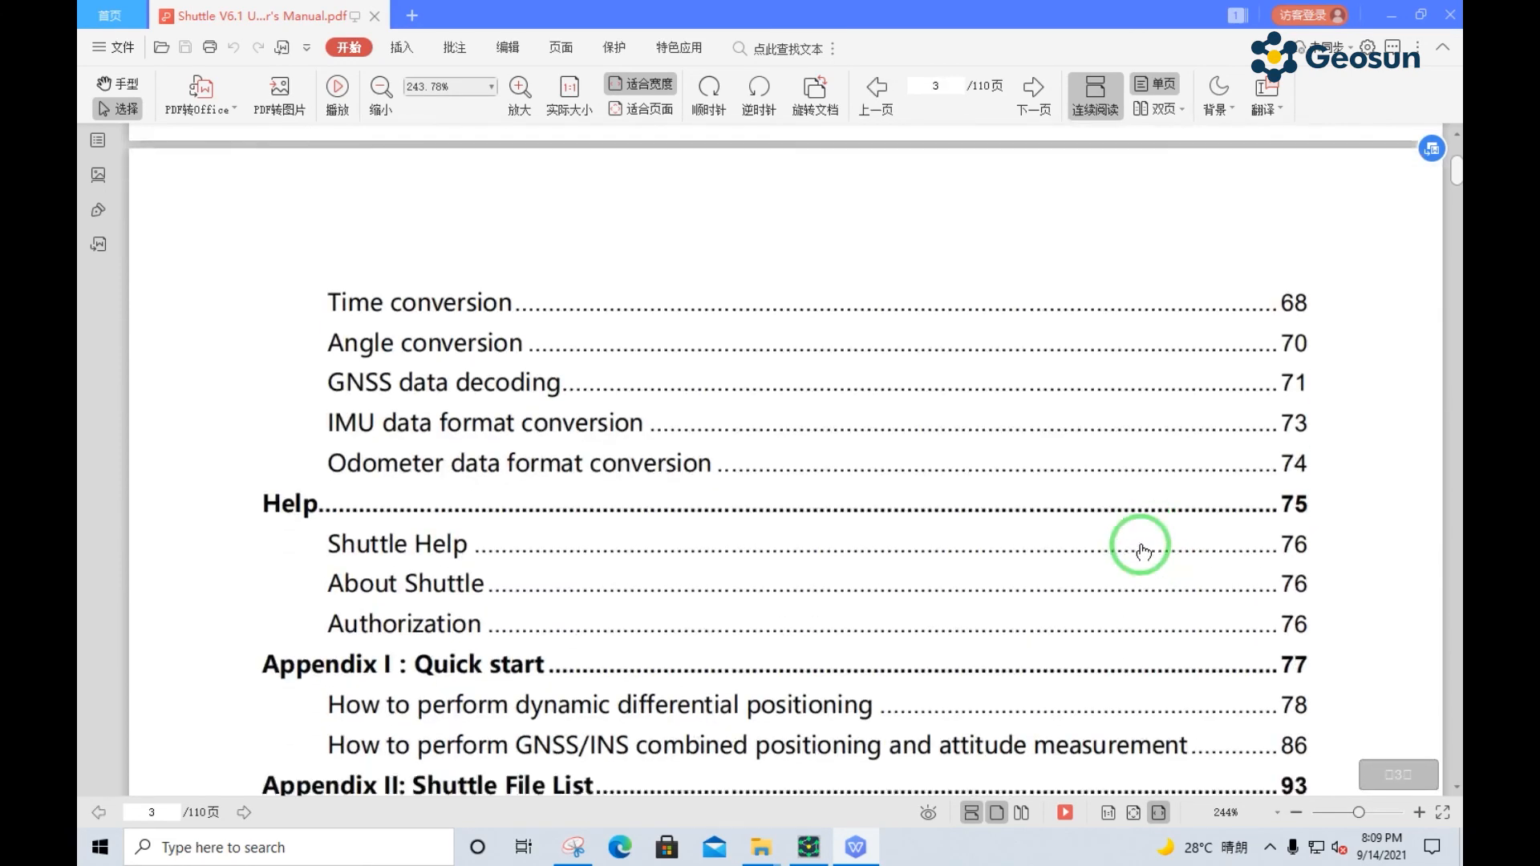
{"action": "scroll", "coordinate": [1143, 553], "scroll_direction": "down", "scroll_amount": 10}
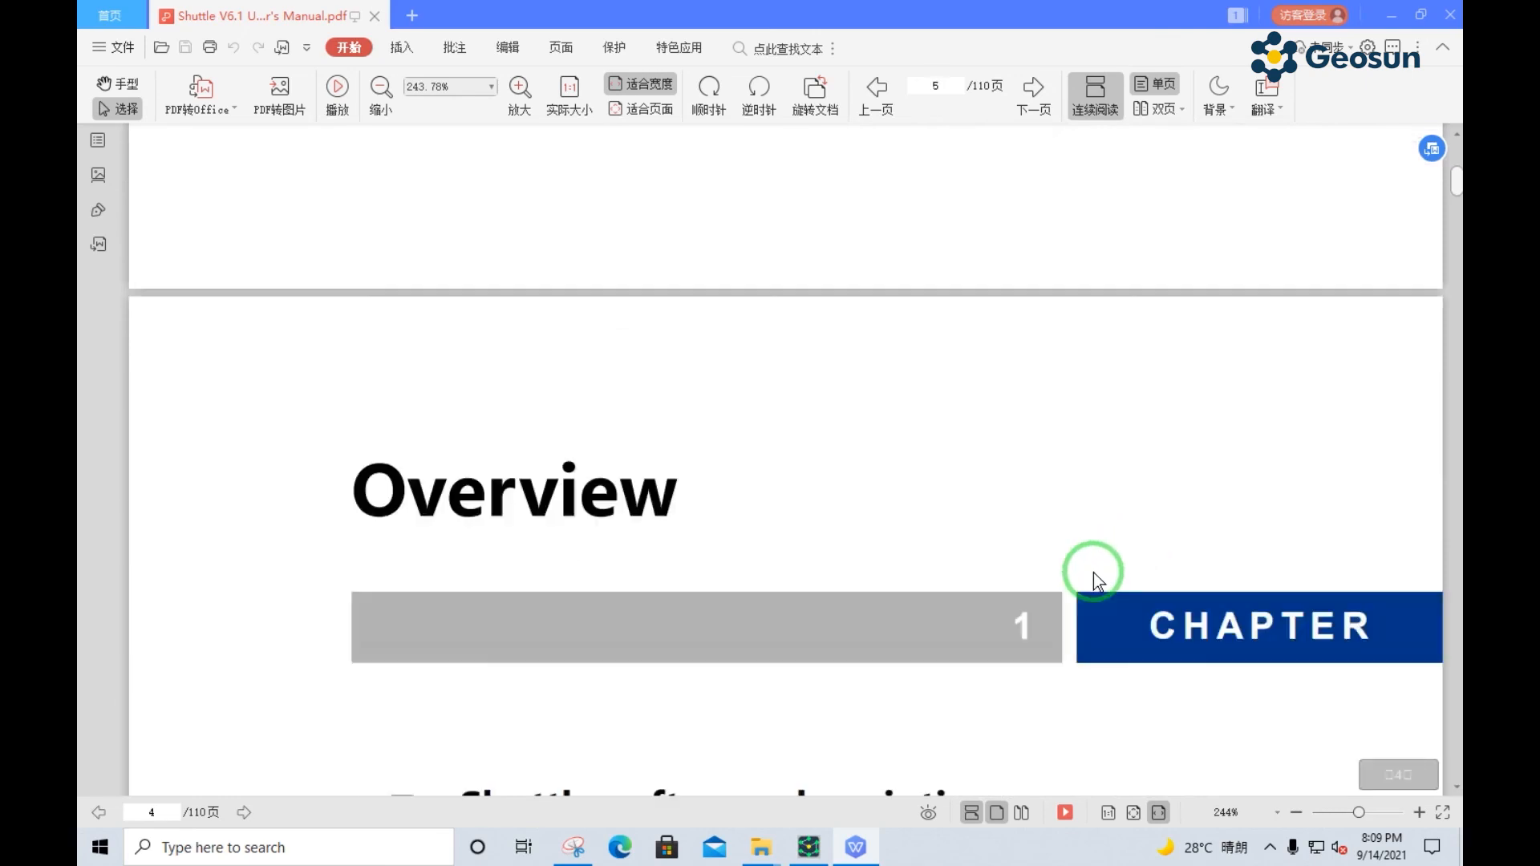
{"action": "scroll", "coordinate": [1094, 578], "scroll_direction": "down", "scroll_amount": 10}
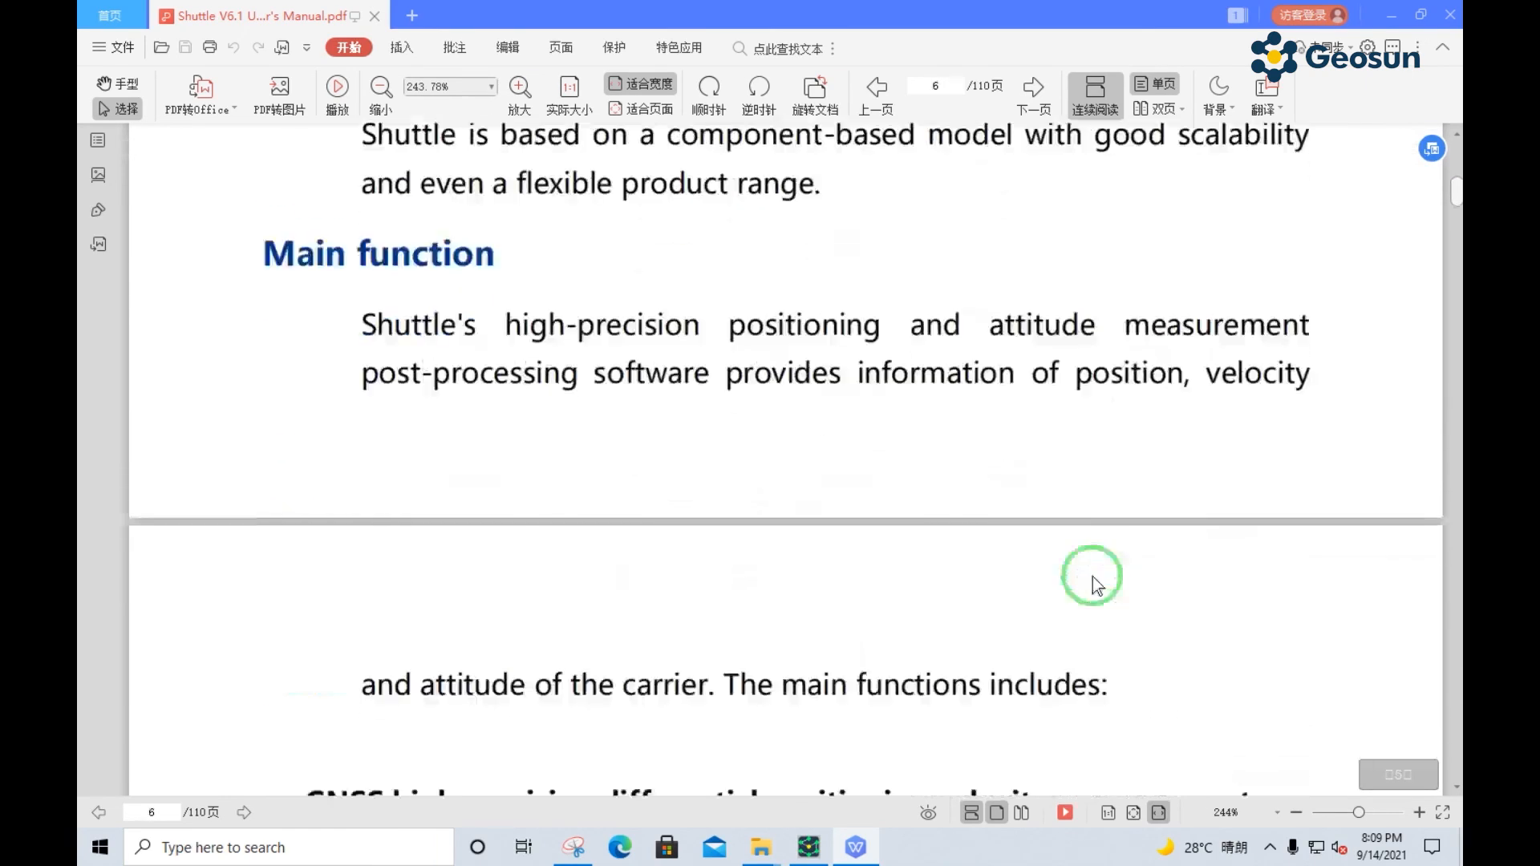
{"action": "scroll", "coordinate": [1093, 572], "scroll_direction": "down", "scroll_amount": 6}
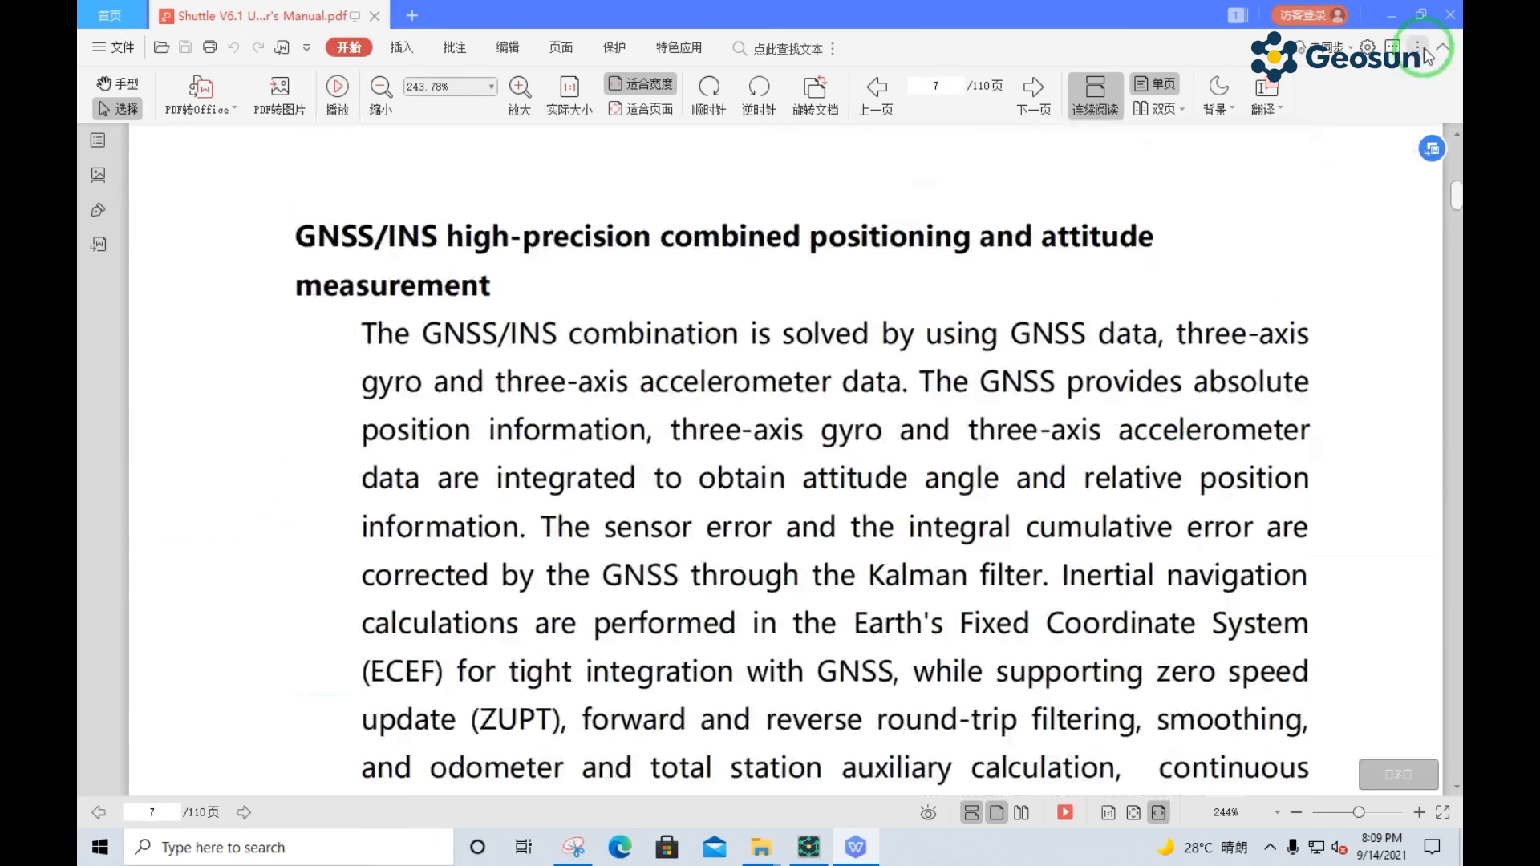
{"action": "left_click", "coordinate": [1449, 15]}
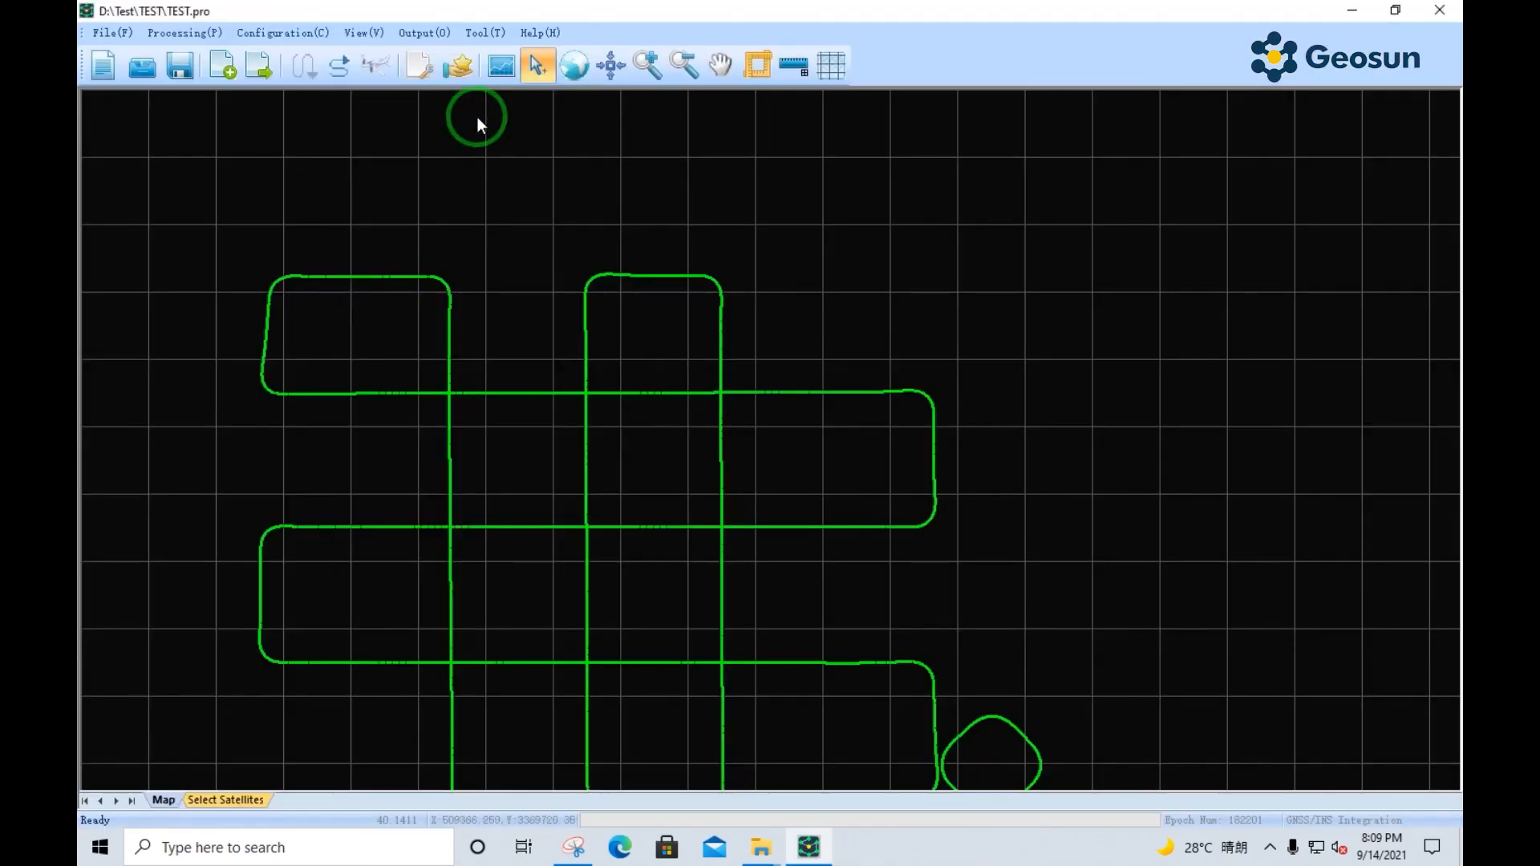
- View the About Shuttle information, then inspect the license list and authorization details in License Information and close it
{"action": "left_click", "coordinate": [536, 34]}
{"action": "left_click", "coordinate": [580, 72]}
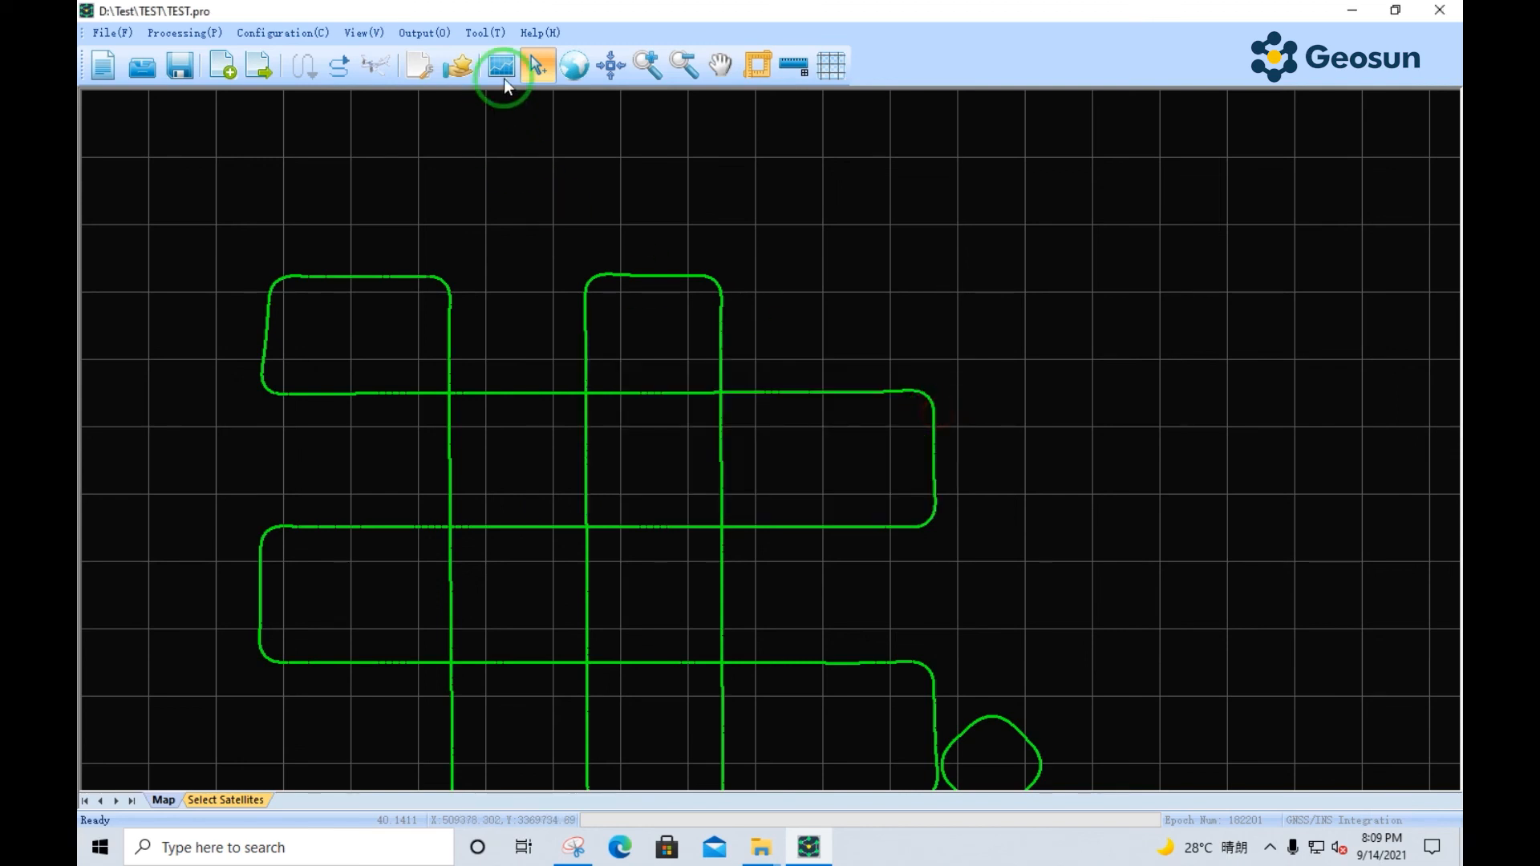
{"action": "left_click", "coordinate": [543, 36]}
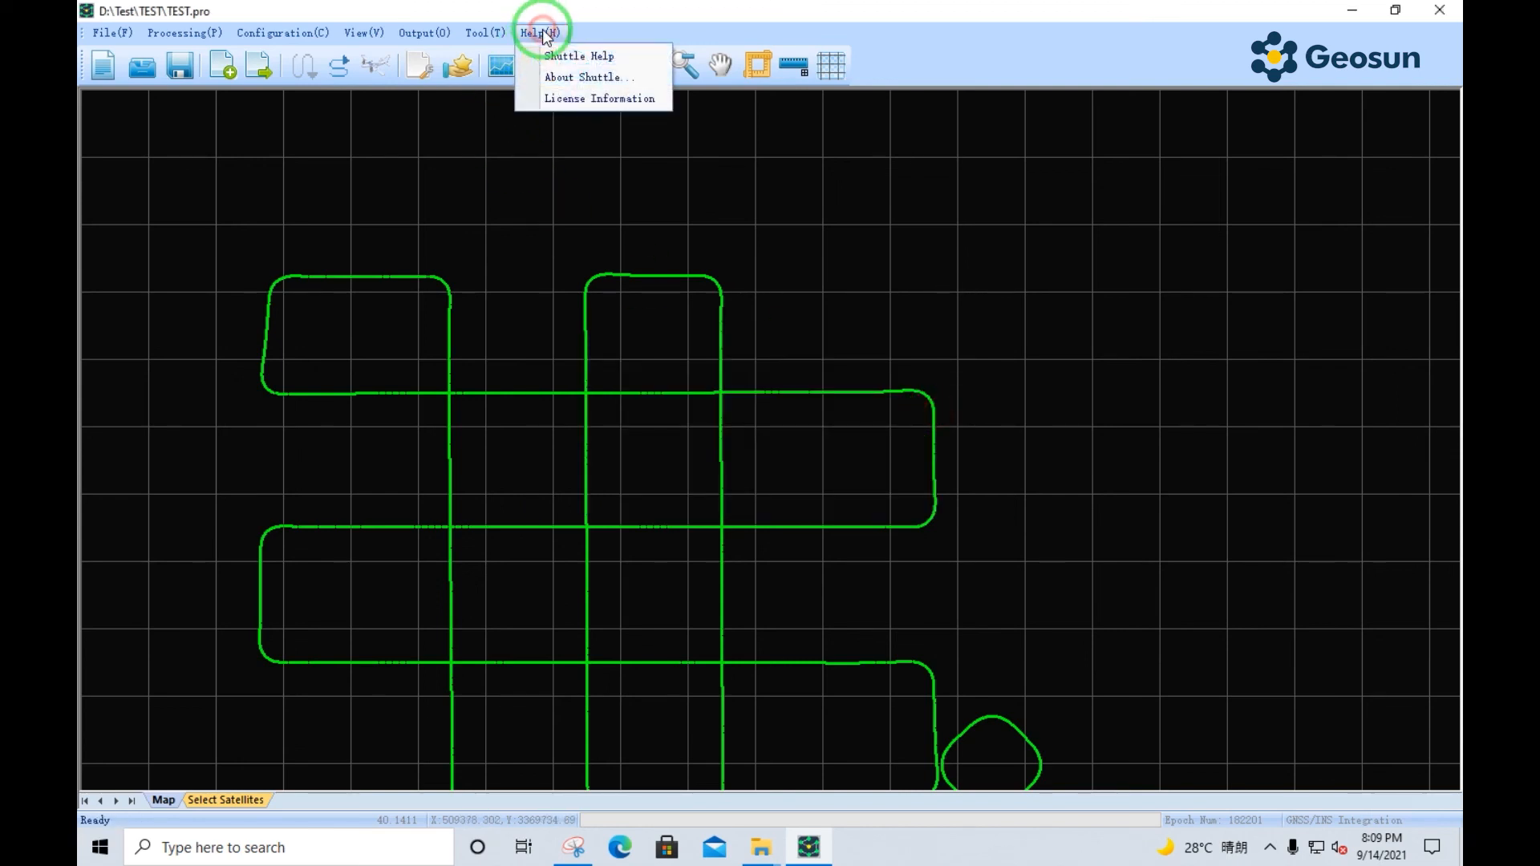
{"action": "left_click", "coordinate": [619, 99]}
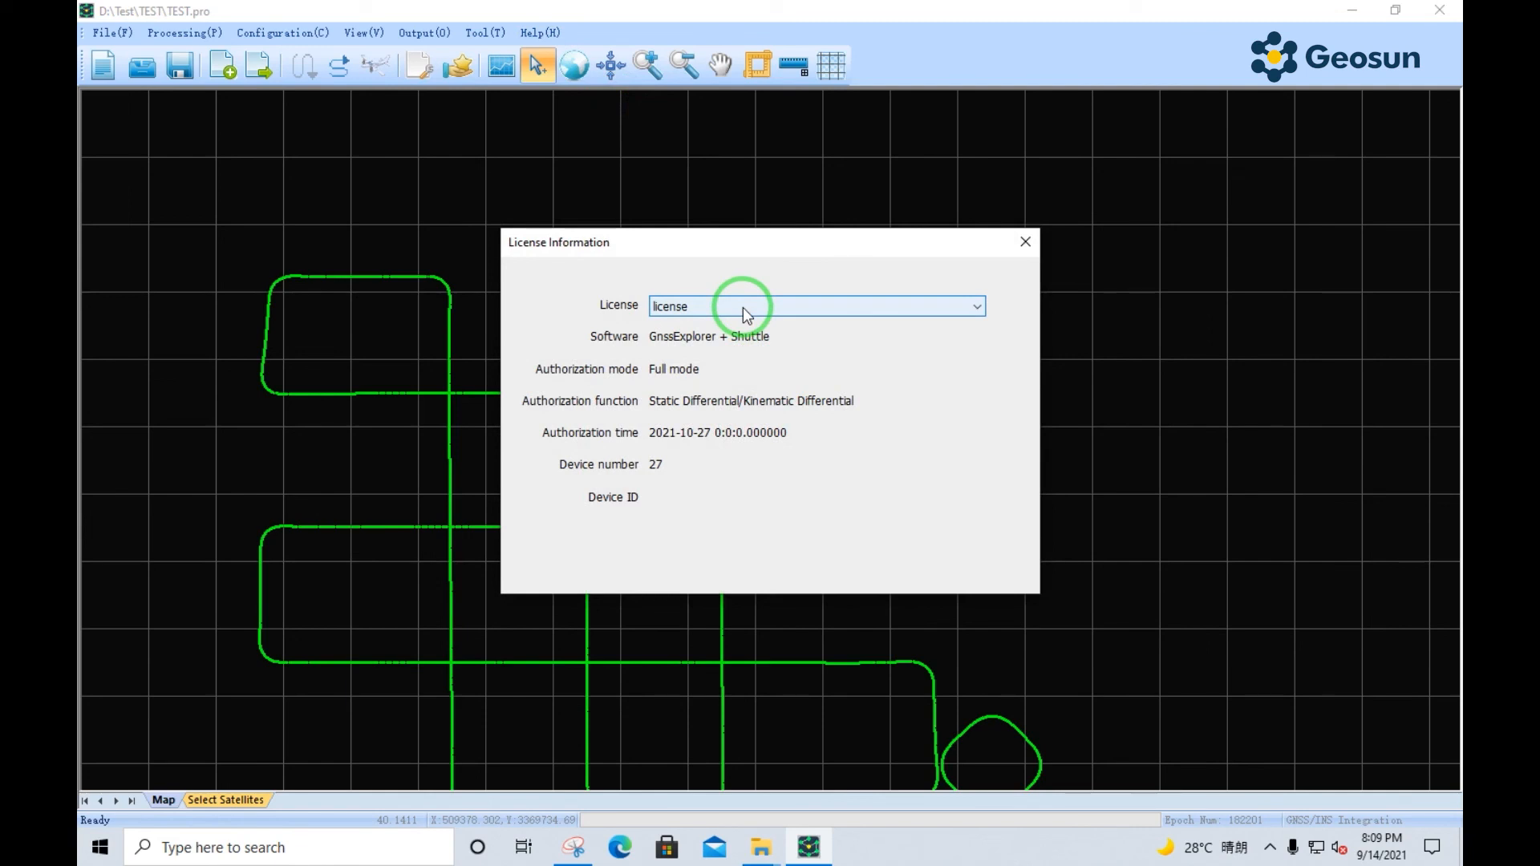
{"action": "left_click", "coordinate": [743, 309]}
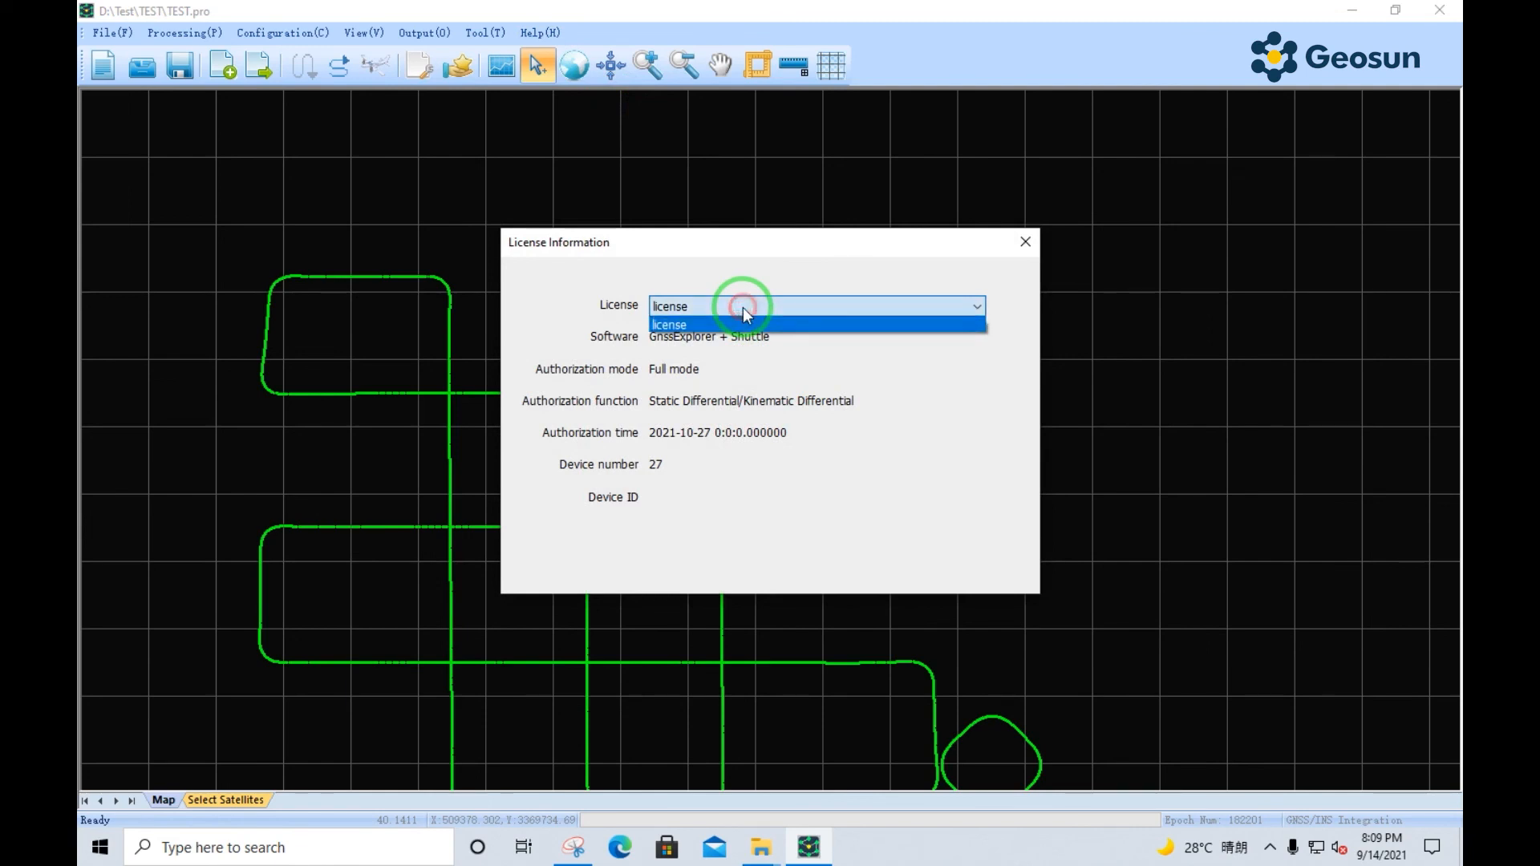
{"action": "left_click", "coordinate": [743, 309]}
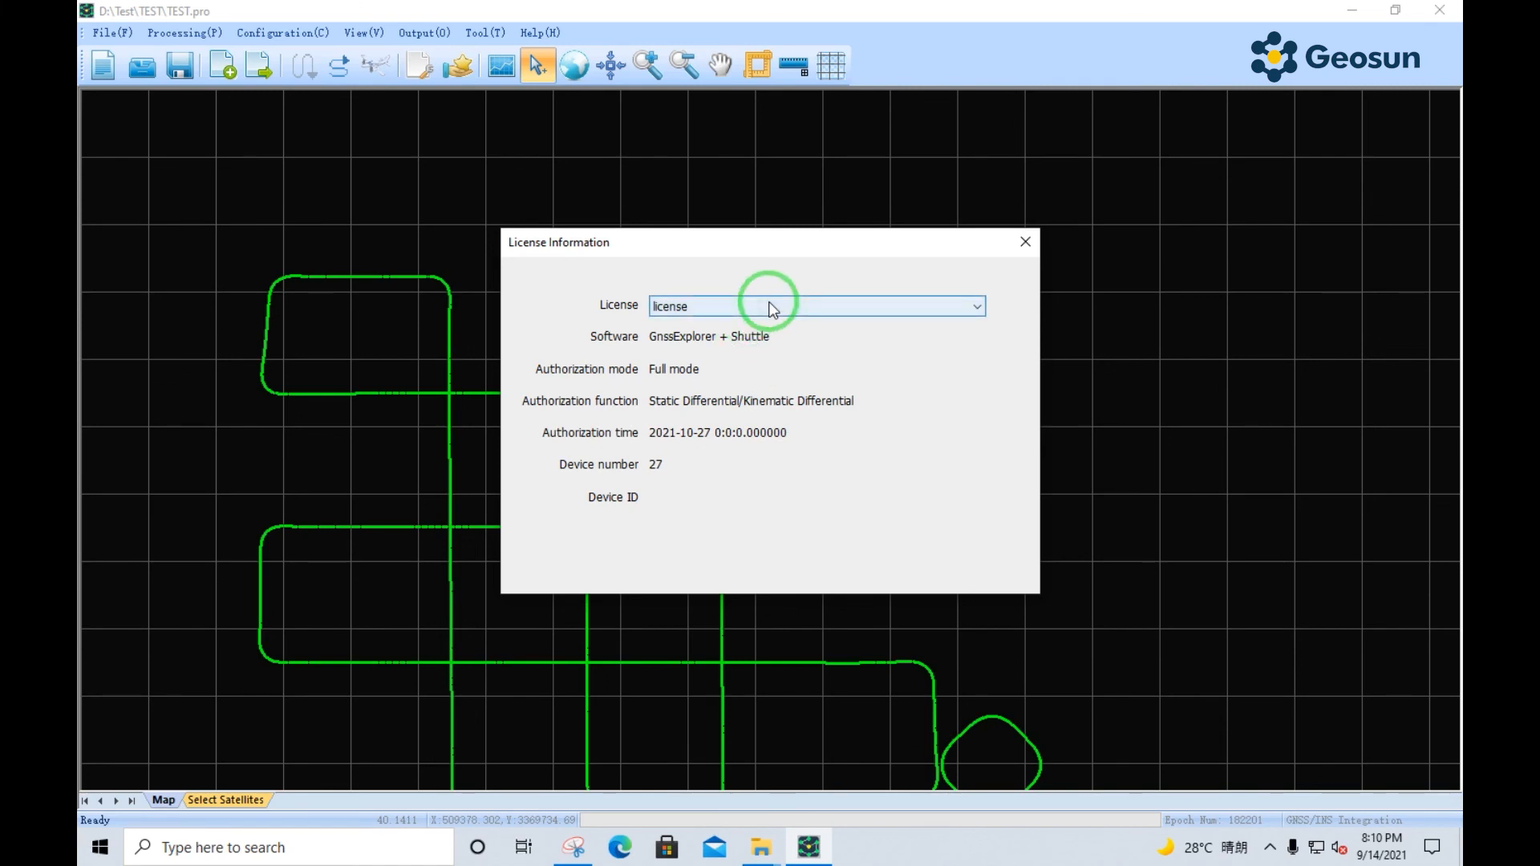
{"action": "left_click", "coordinate": [1024, 247]}
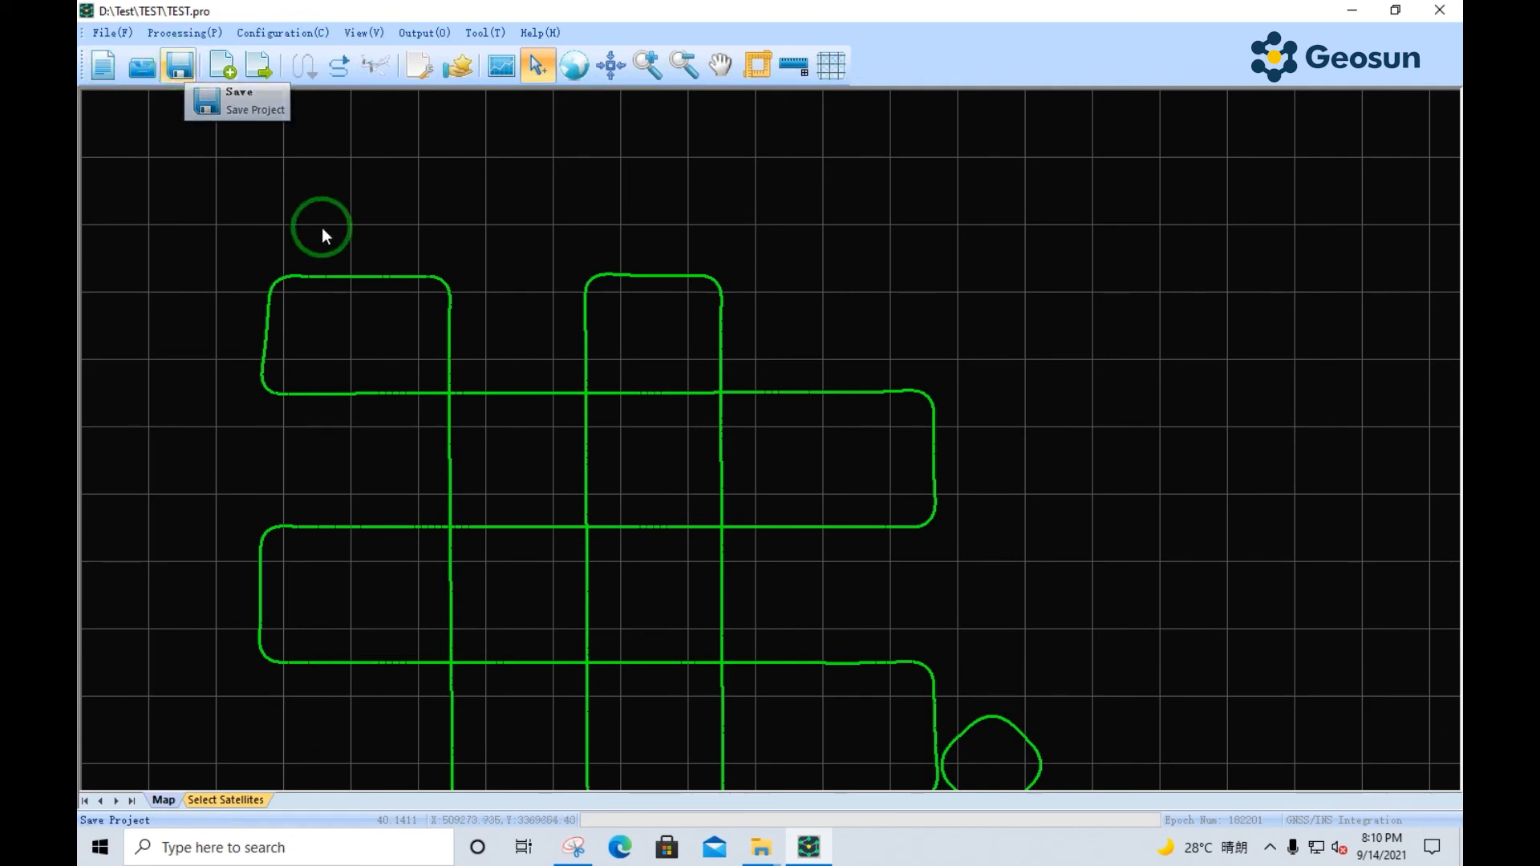
- Save the project, then view the dialog for adding data and close it without making changes
{"action": "left_click", "coordinate": [179, 64]}
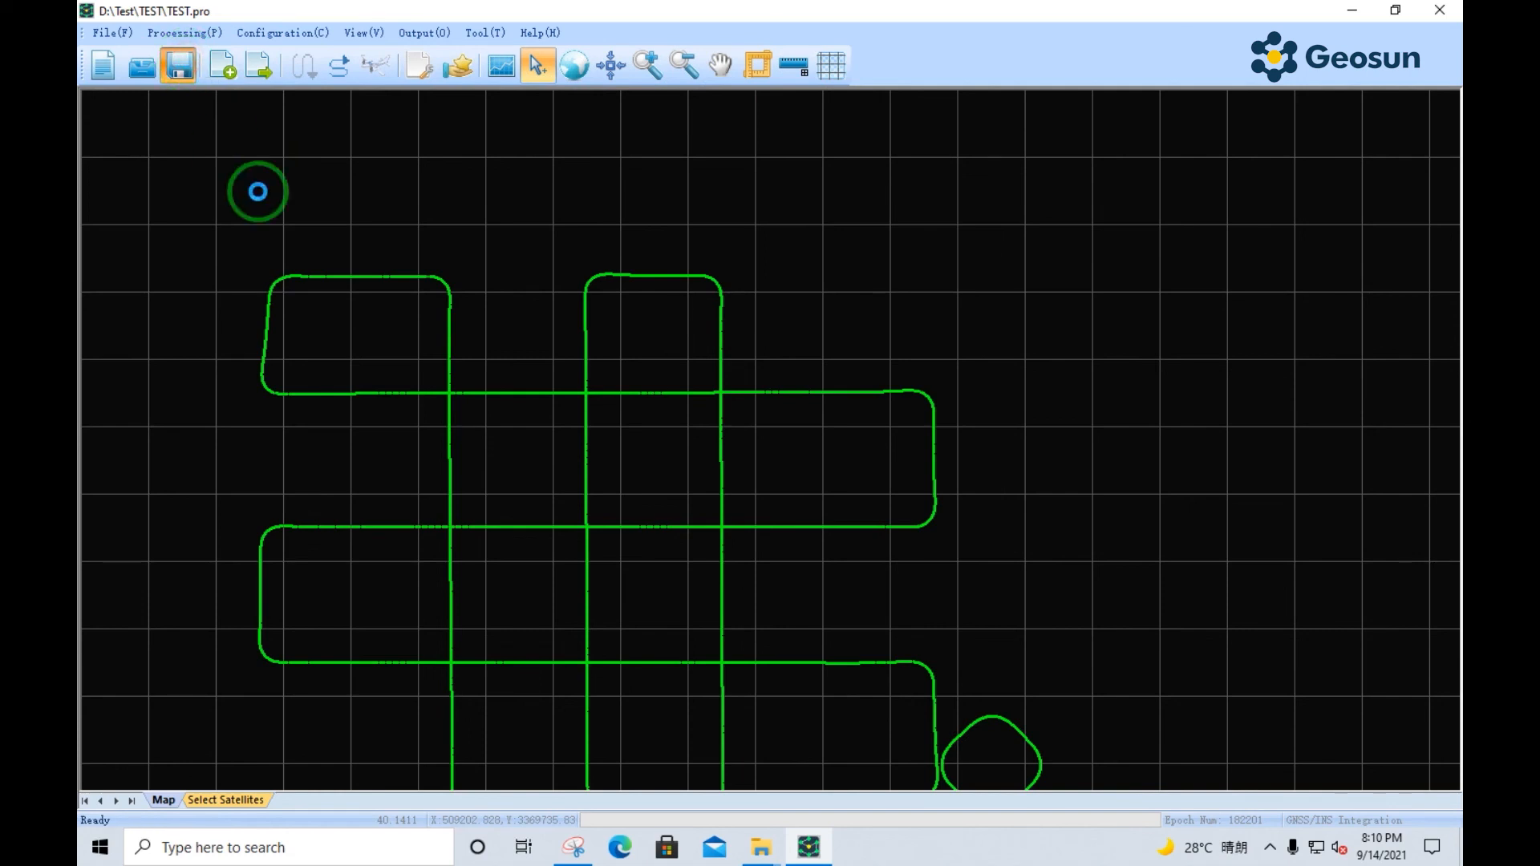
{"action": "left_click", "coordinate": [226, 74]}
{"action": "left_click", "coordinate": [926, 159]}
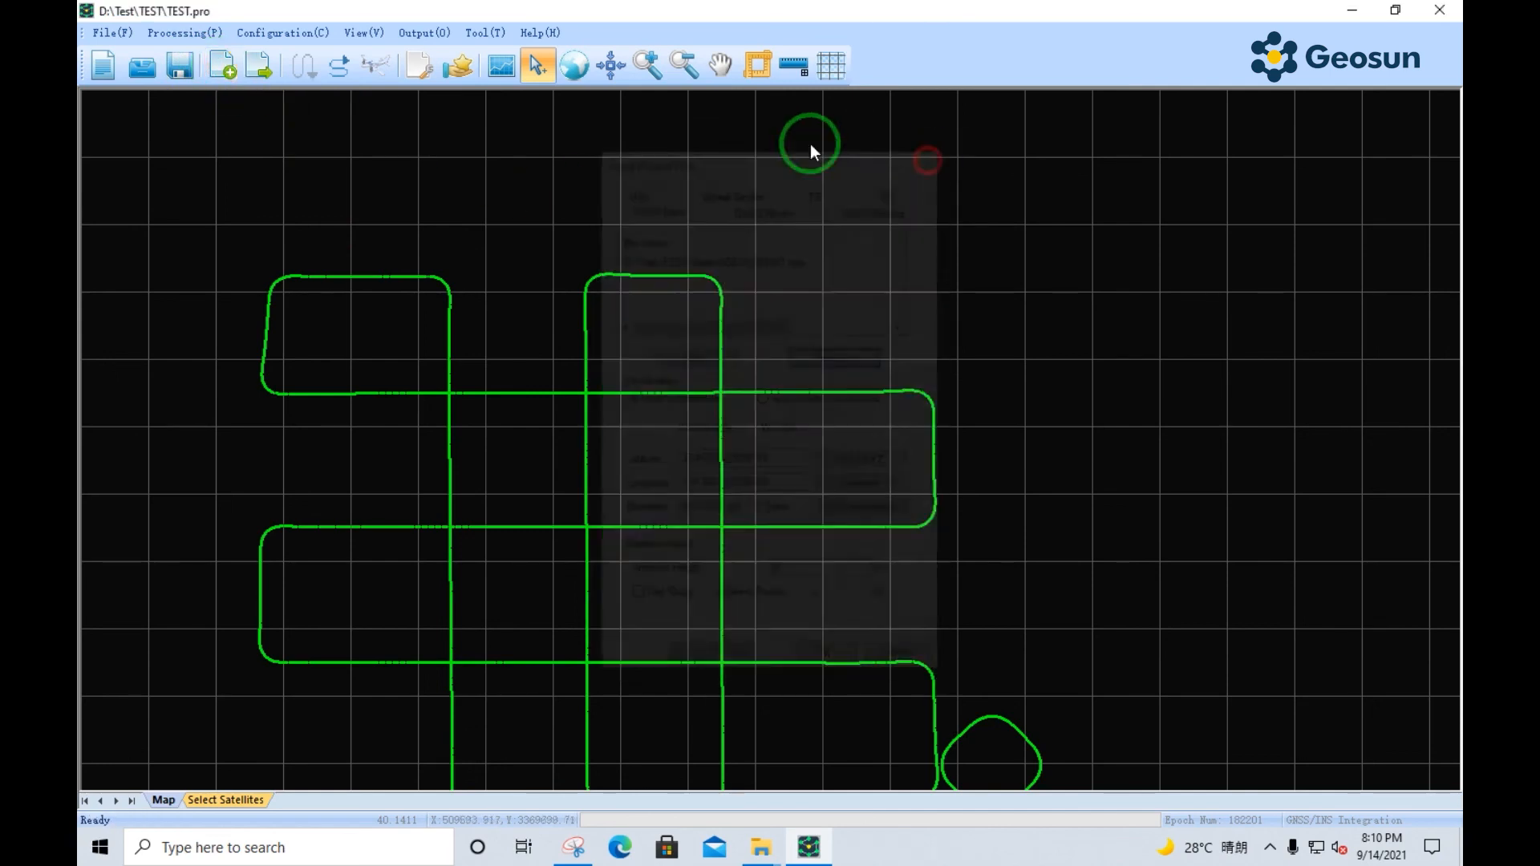
- View the Output Wizard profiles and the GNSS settings in Shuttle Configuration, closing both without making changes
{"action": "left_click", "coordinate": [247, 69]}
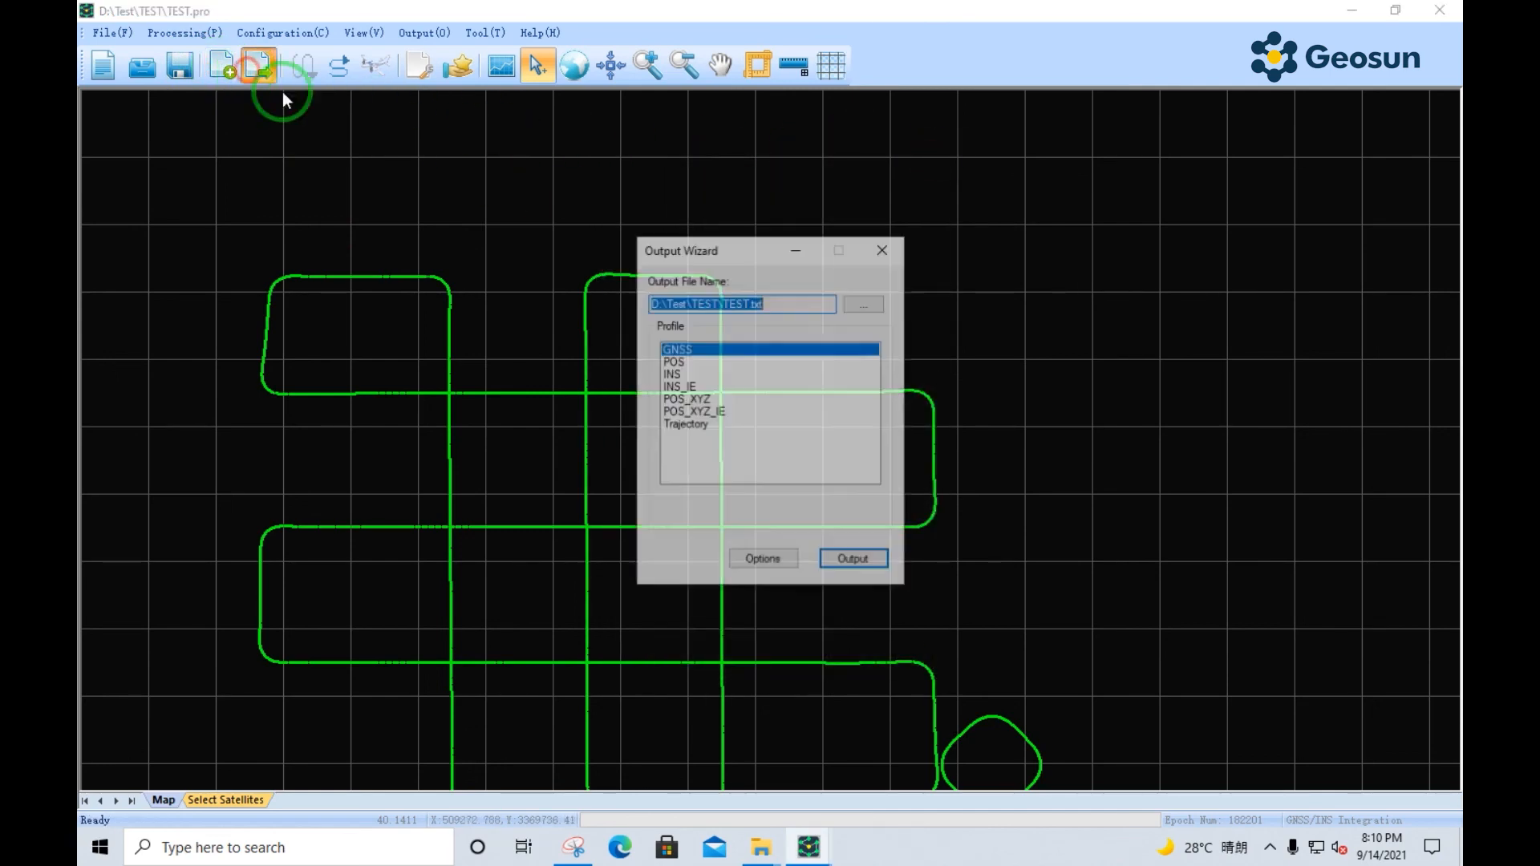
{"action": "left_click", "coordinate": [881, 251]}
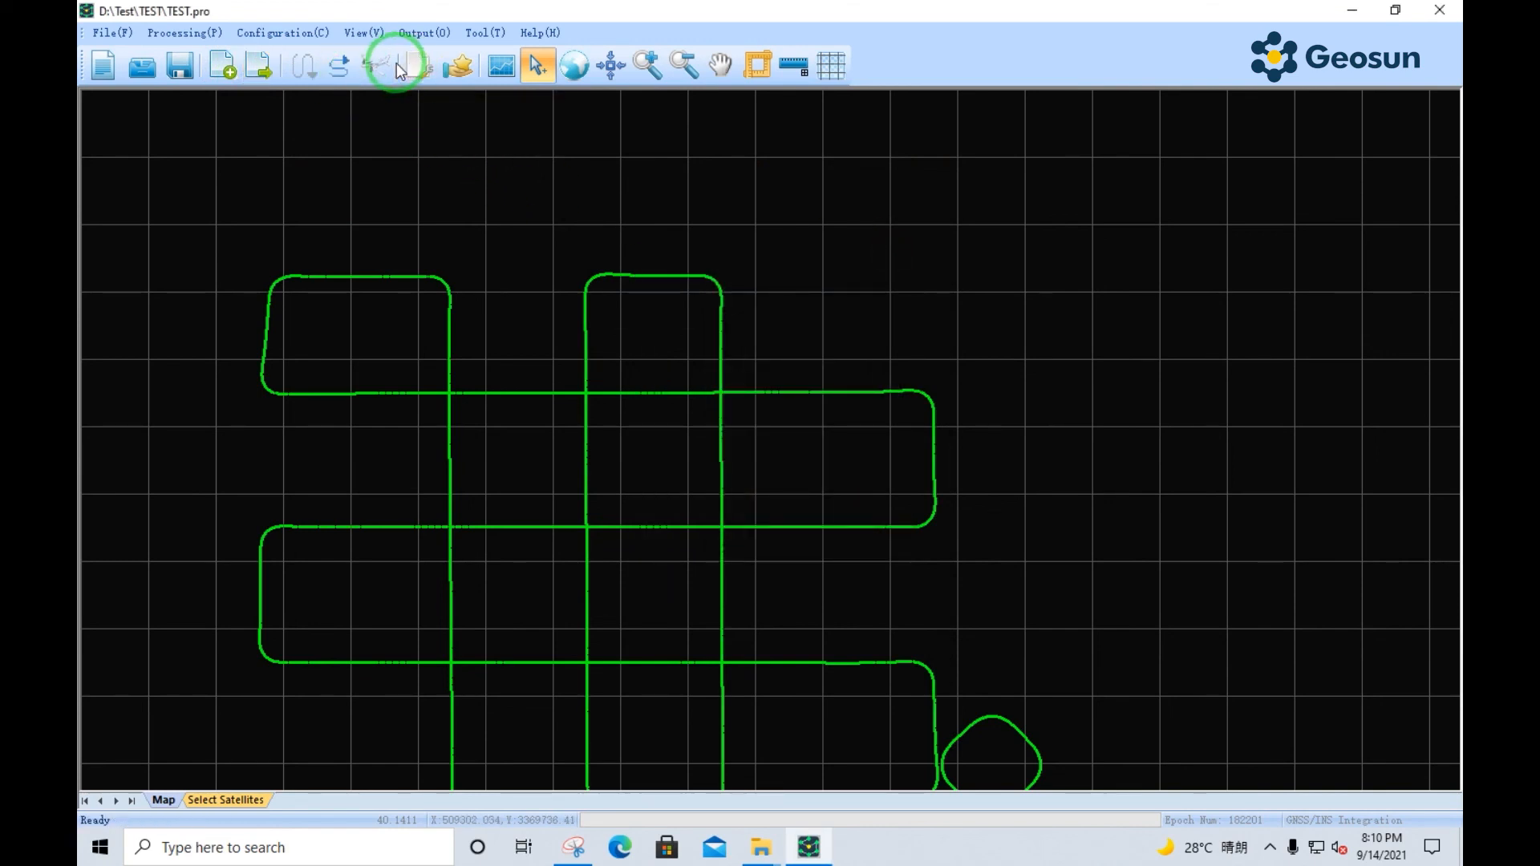
{"action": "left_click", "coordinate": [421, 64]}
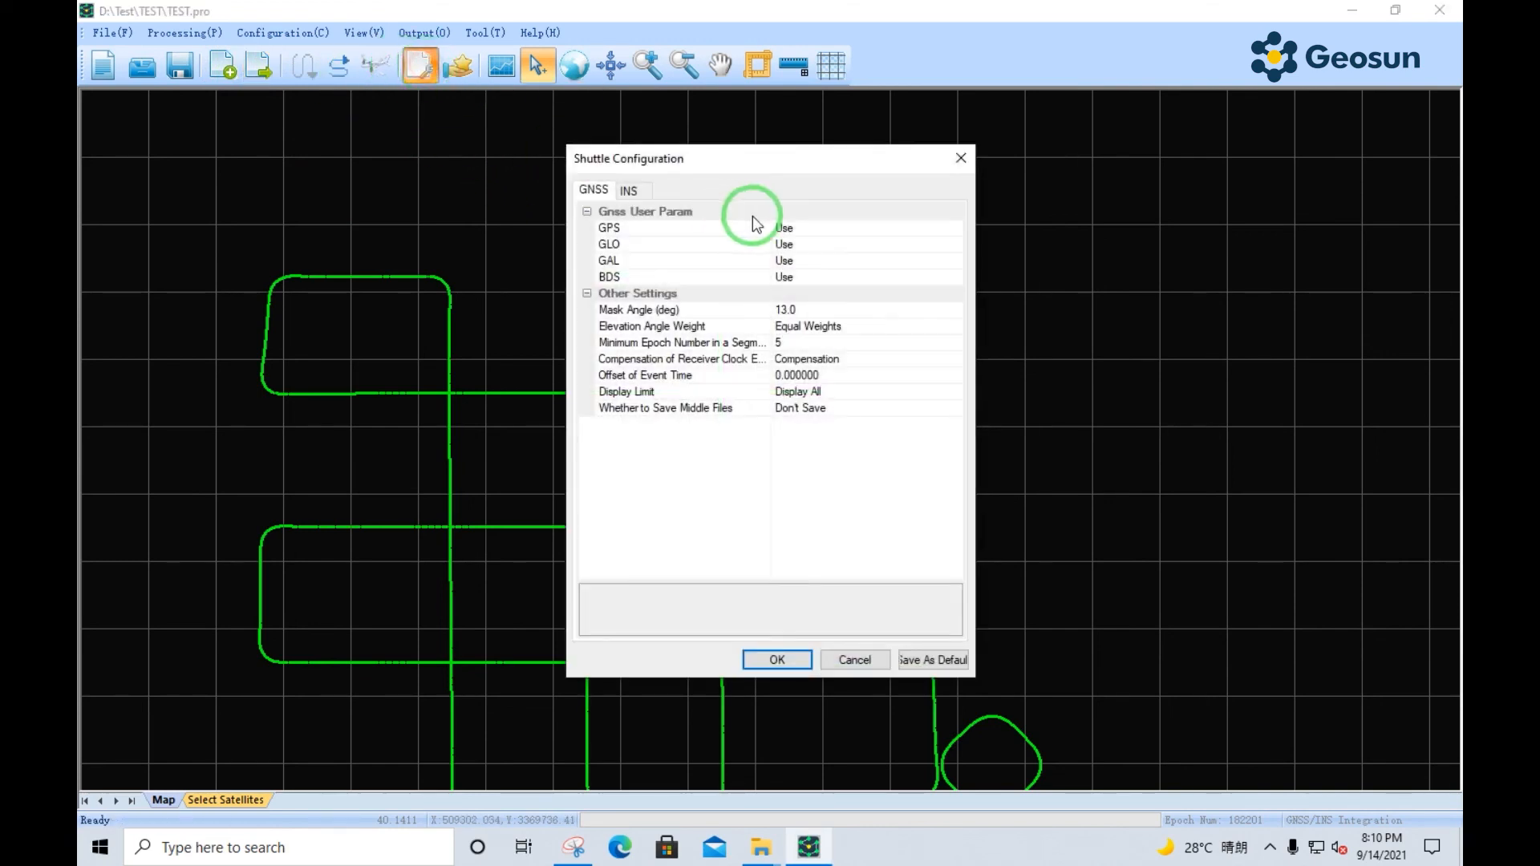
{"action": "left_click", "coordinate": [962, 158]}
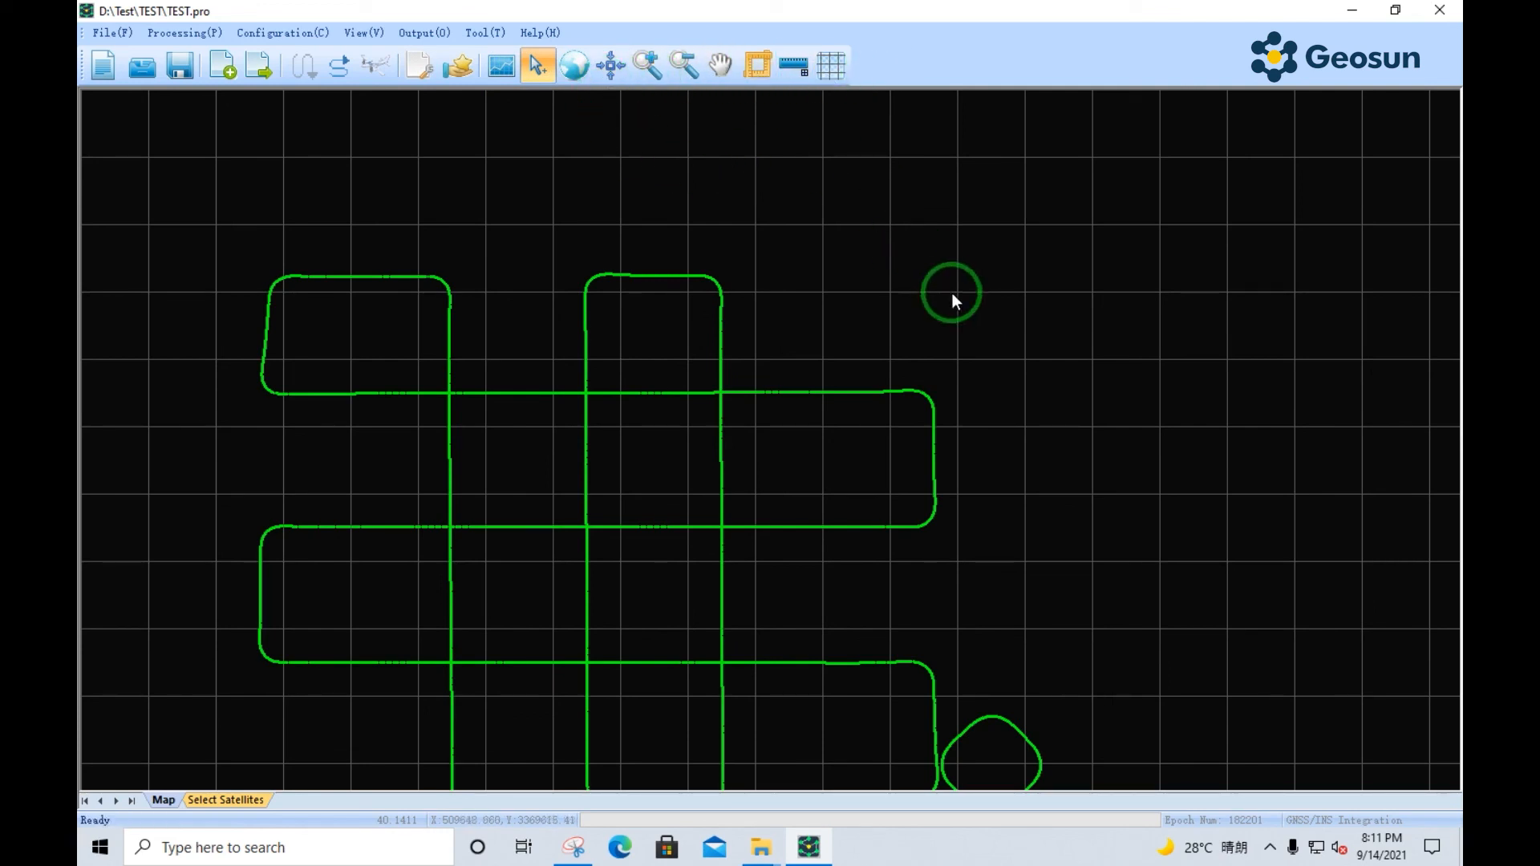
- Turn the map grid off and back on, then examine the trajectory against it at different scales
{"action": "left_click", "coordinate": [840, 68]}
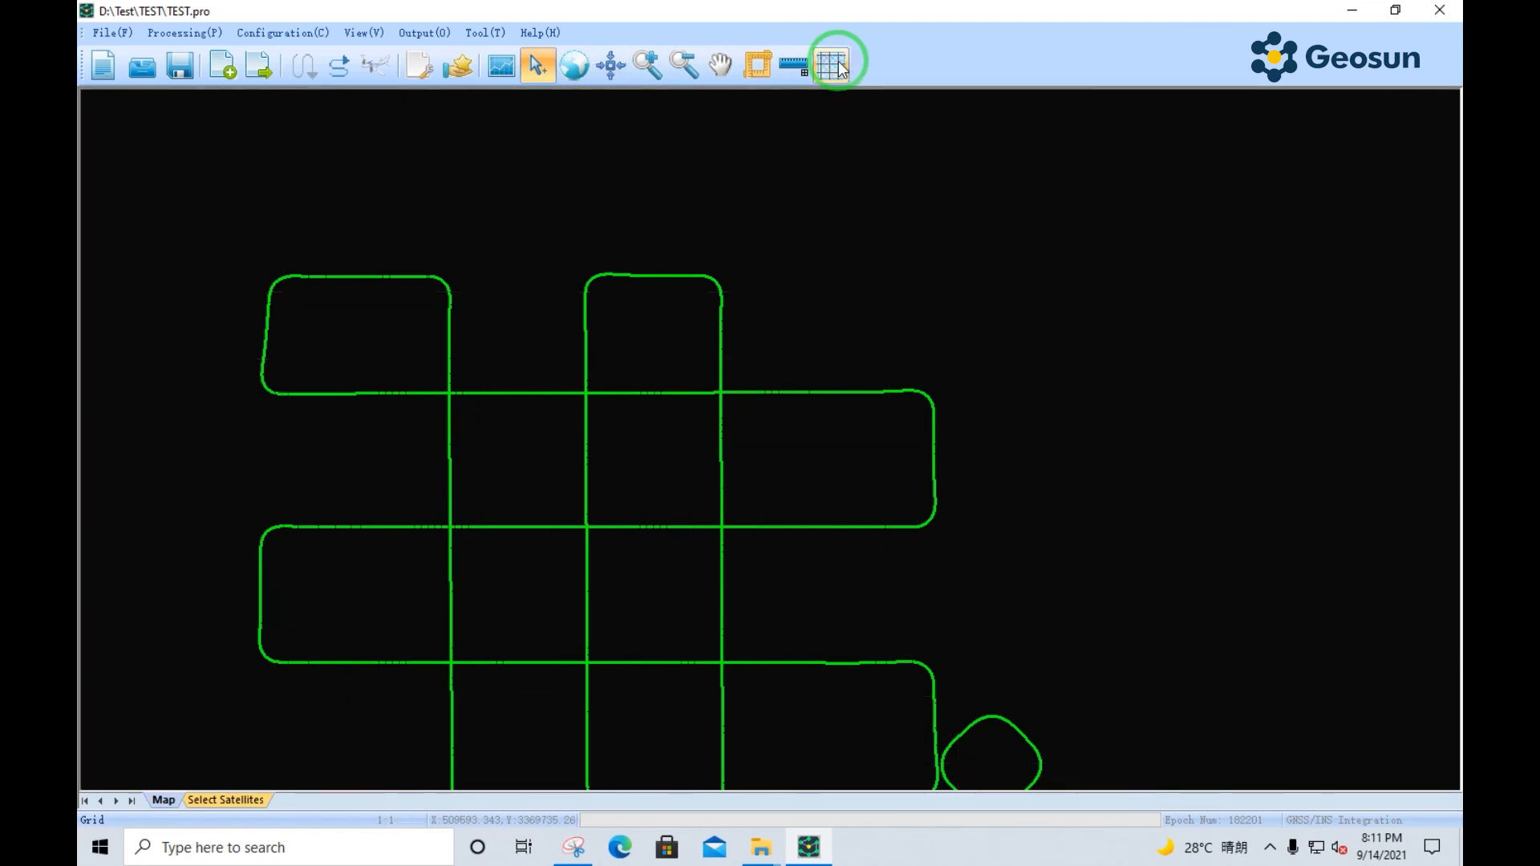
{"action": "left_click", "coordinate": [839, 68]}
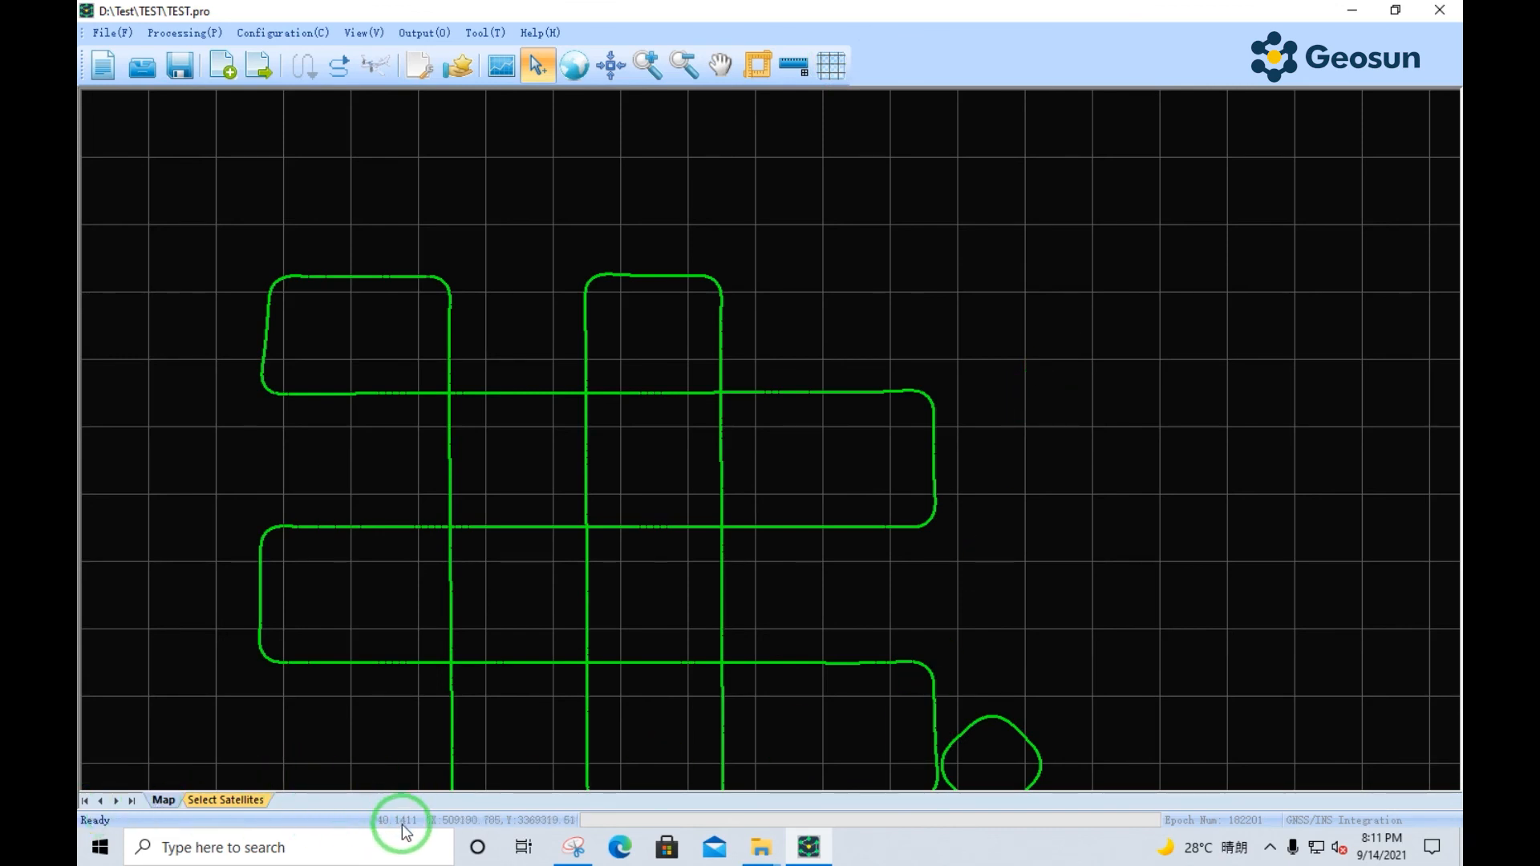
{"action": "scroll", "coordinate": [541, 602], "scroll_direction": "down", "scroll_amount": 2}
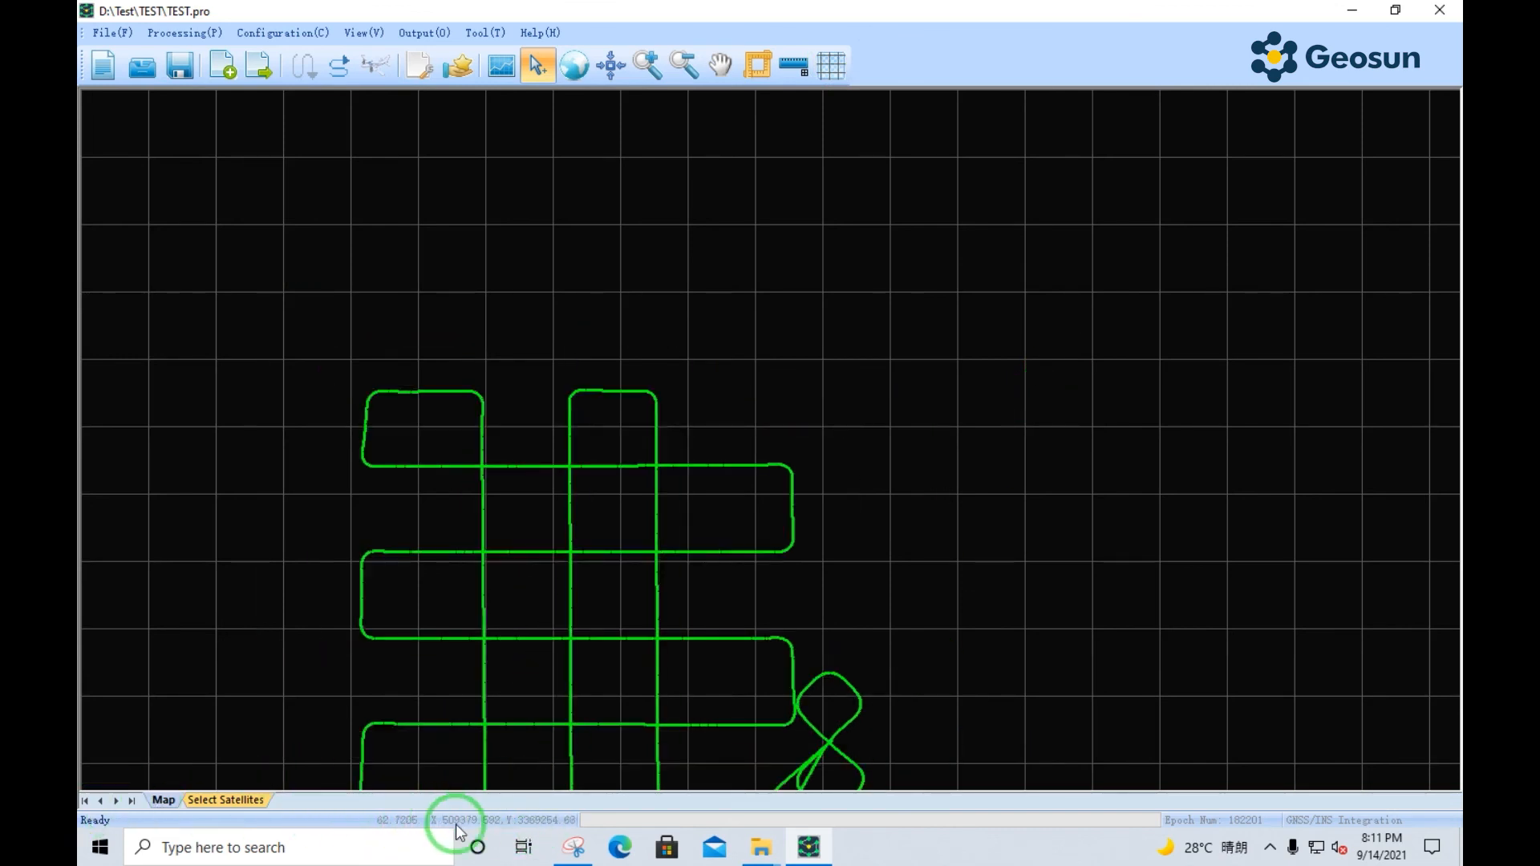
{"action": "scroll", "coordinate": [536, 706], "scroll_direction": "up", "scroll_amount": 2}
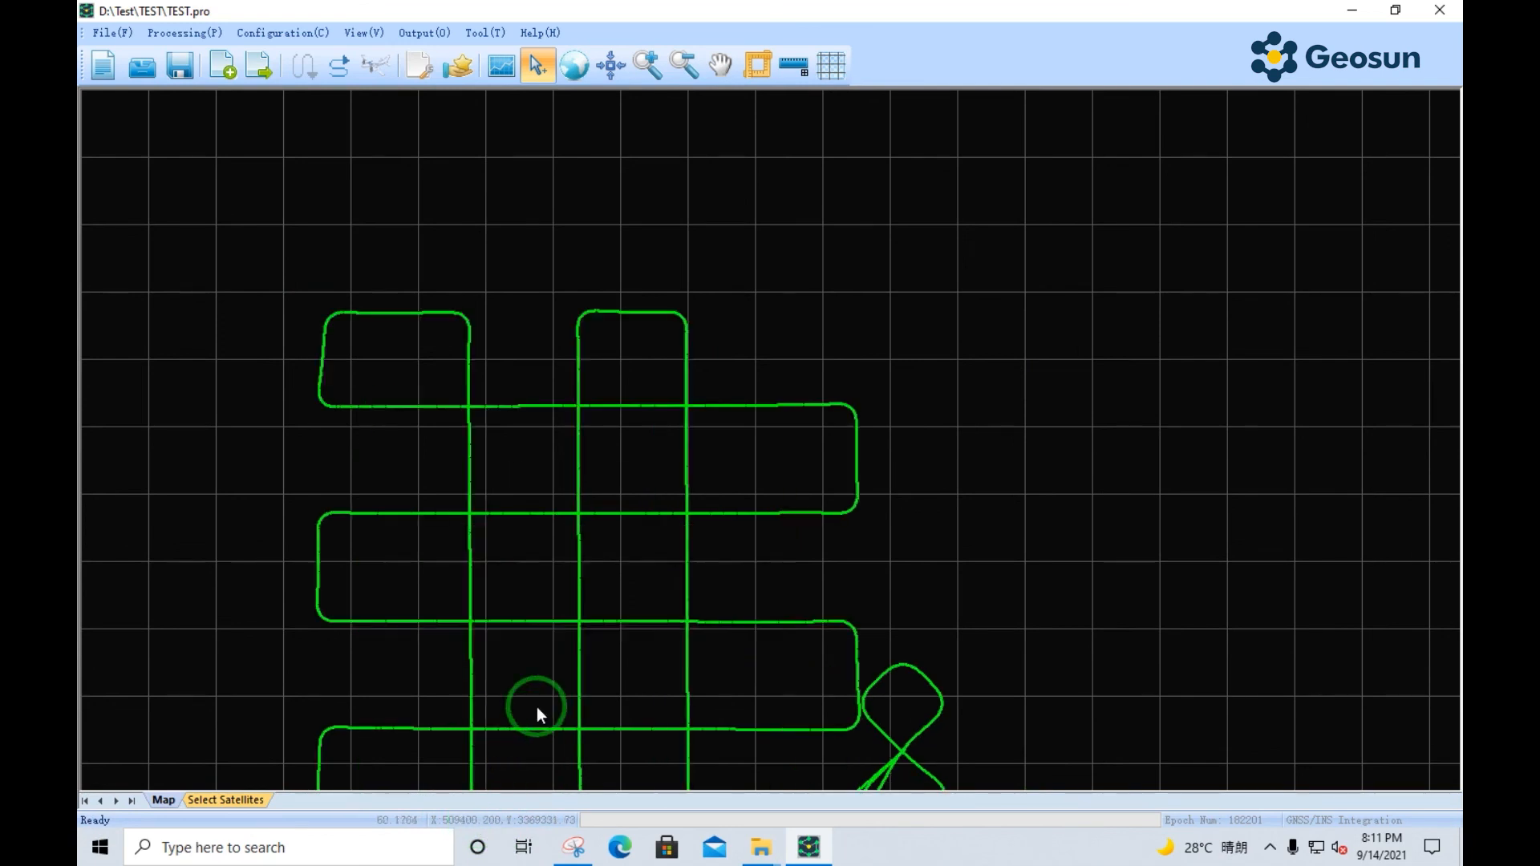
{"action": "scroll", "coordinate": [634, 666], "scroll_direction": "up", "scroll_amount": 1}
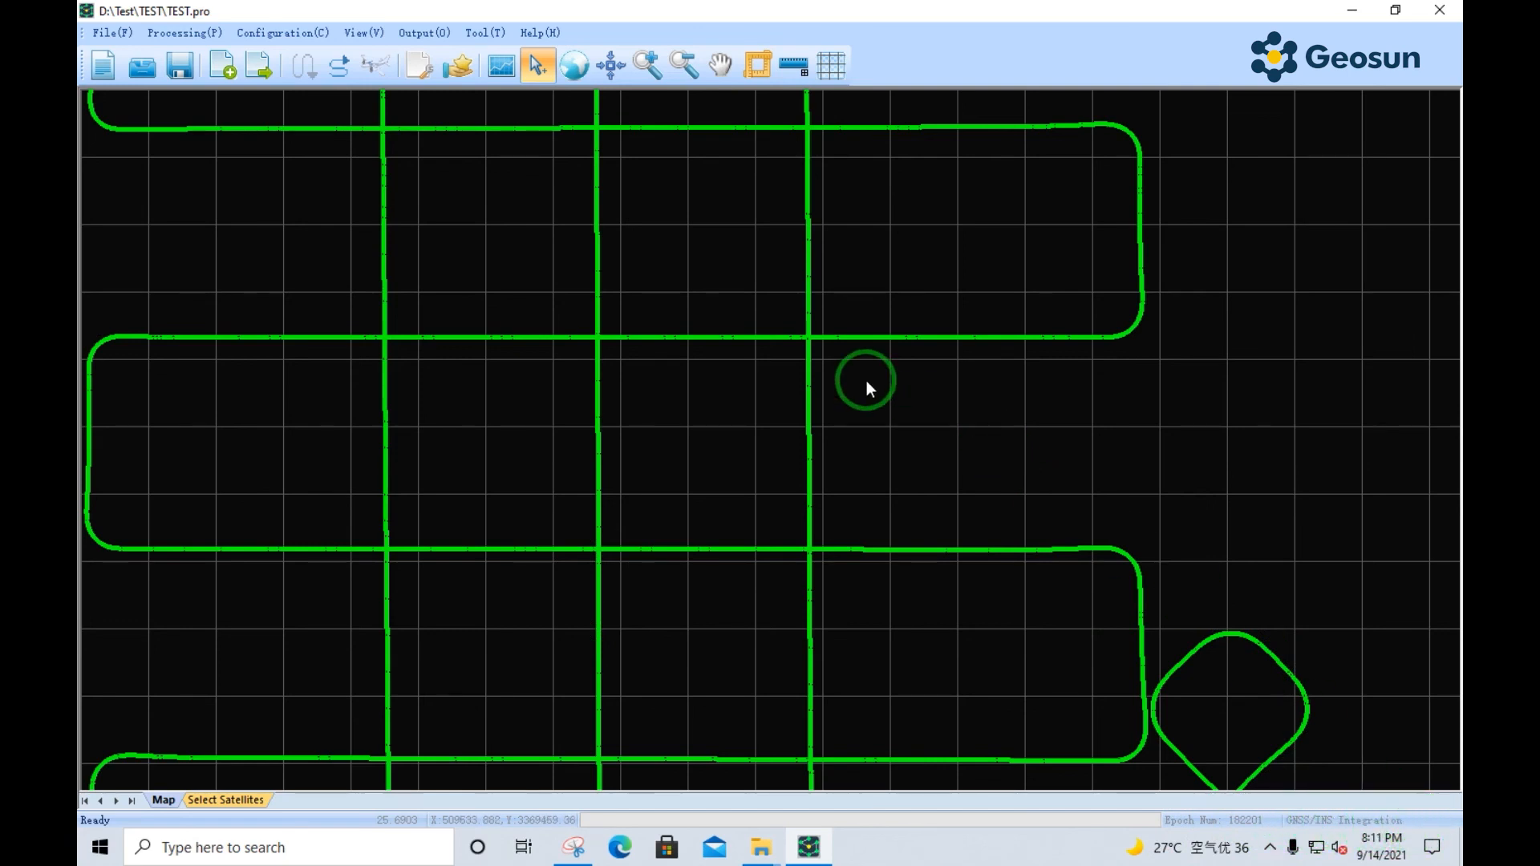
{"action": "scroll", "coordinate": [866, 380], "scroll_direction": "down", "scroll_amount": 2}
{"action": "scroll", "coordinate": [866, 380], "scroll_direction": "up", "scroll_amount": 1}
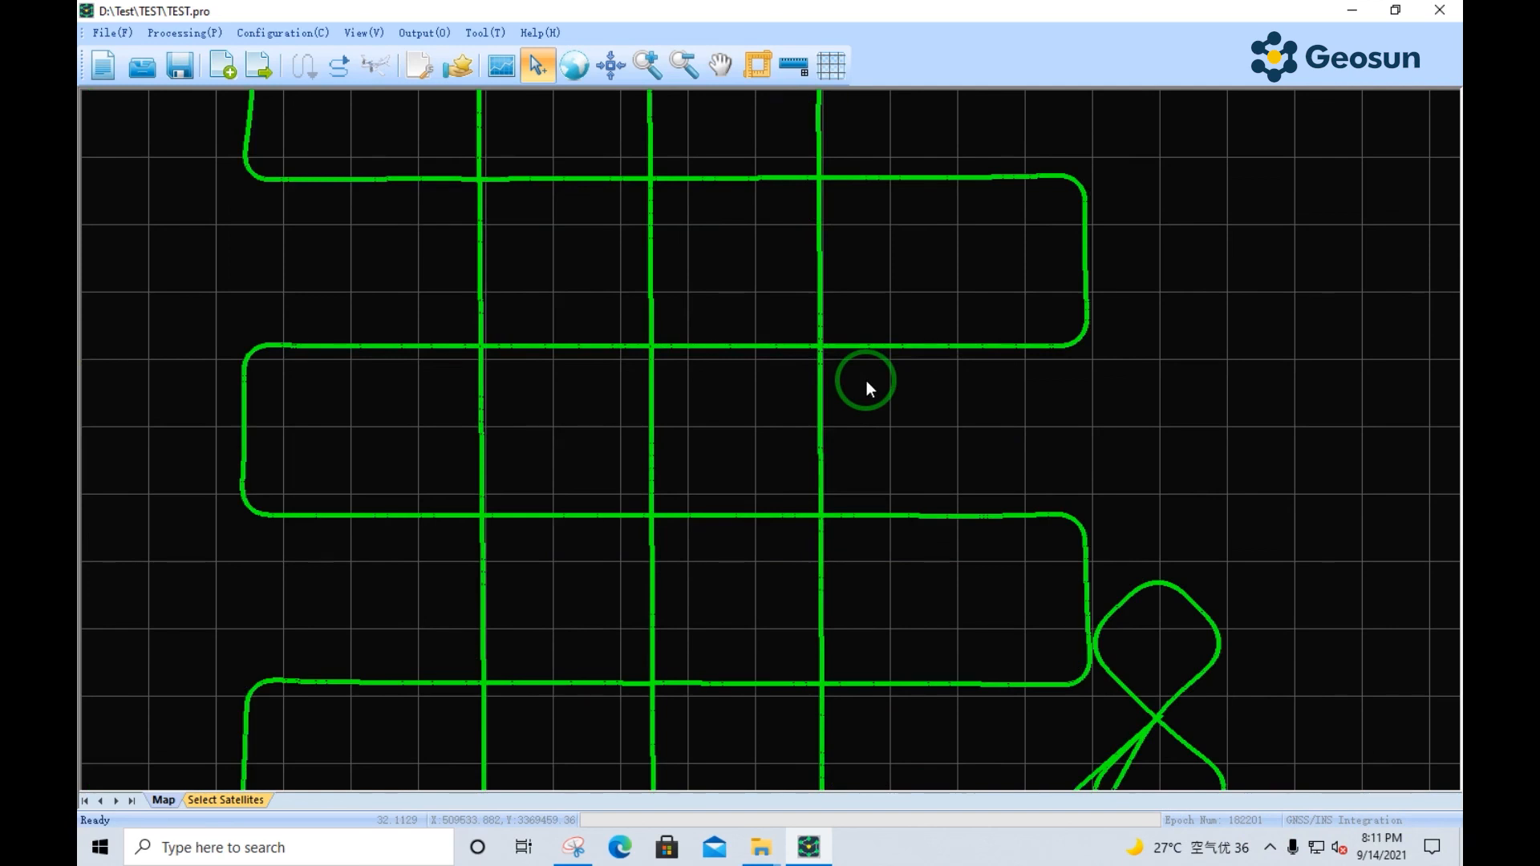
{"action": "scroll", "coordinate": [866, 380], "scroll_direction": "down", "scroll_amount": 2}
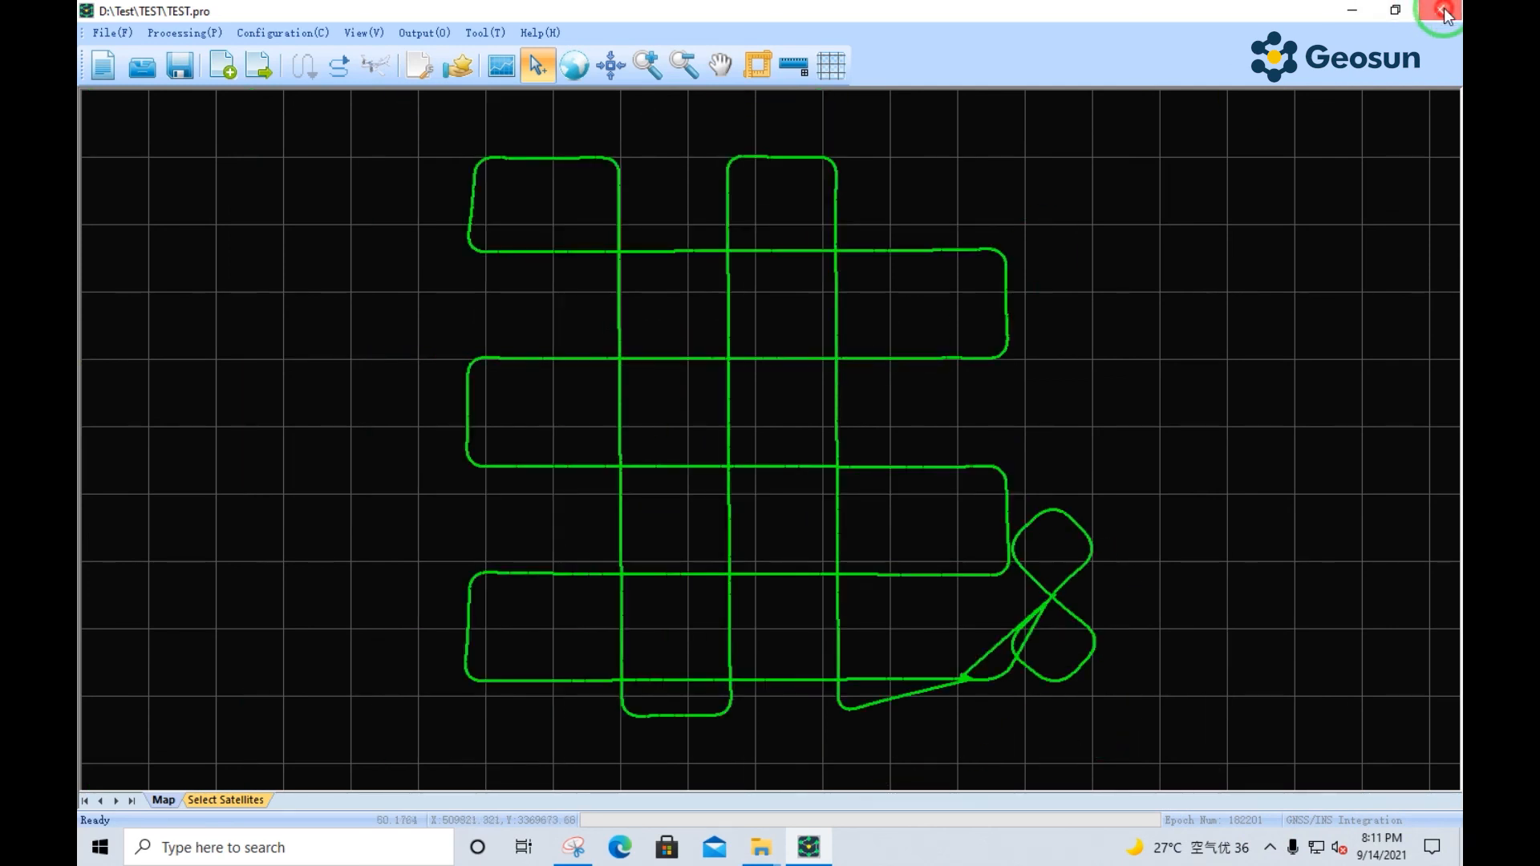
- Close Shuttle and start it again from the desktop
{"action": "left_click", "coordinate": [1441, 13]}
{"action": "left_click", "coordinate": [643, 381]}
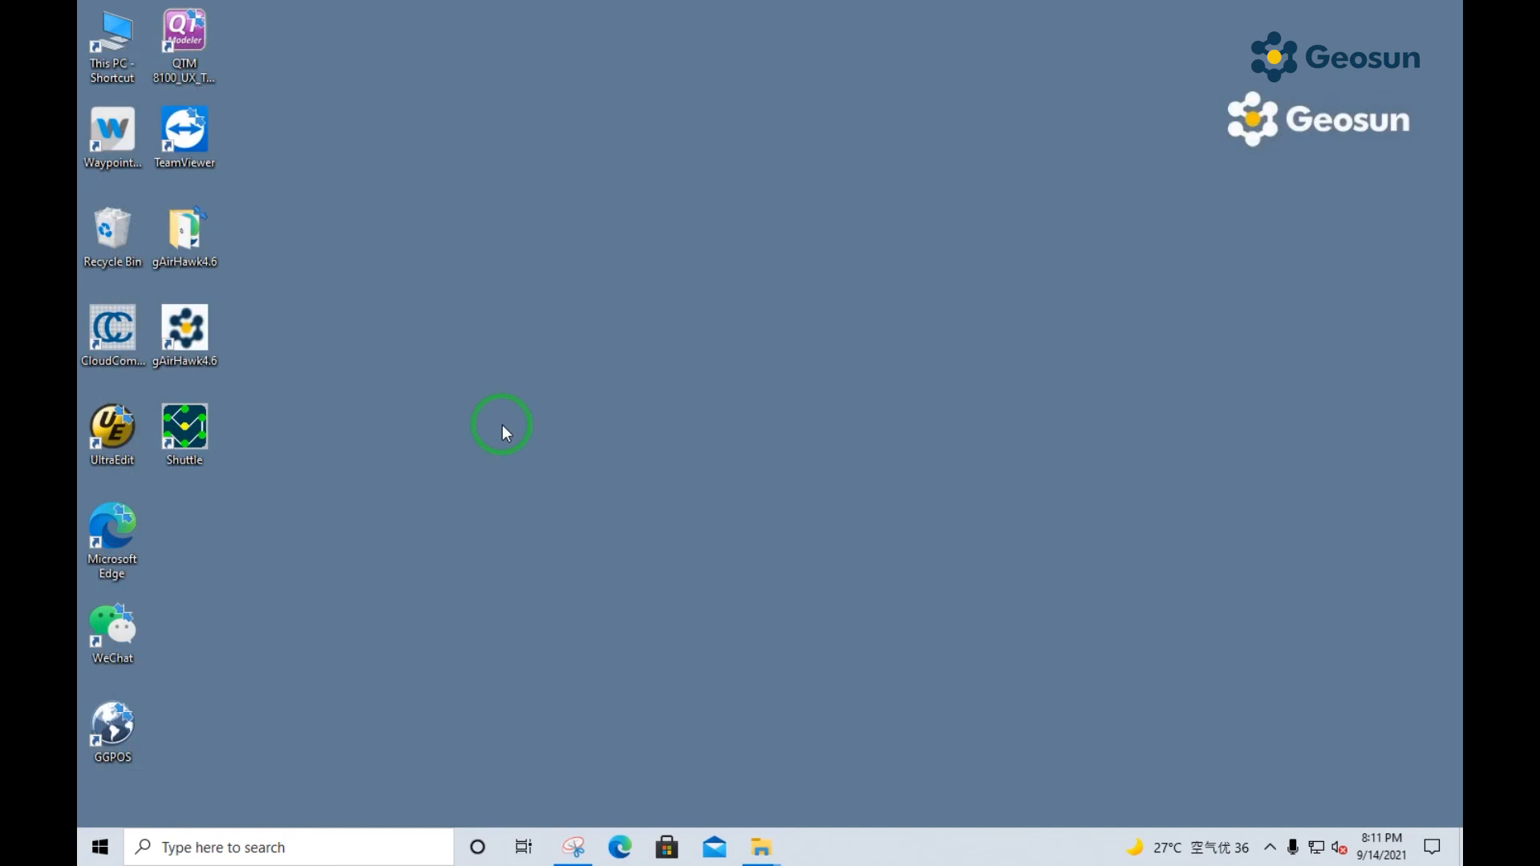
{"action": "left_click", "coordinate": [197, 439]}
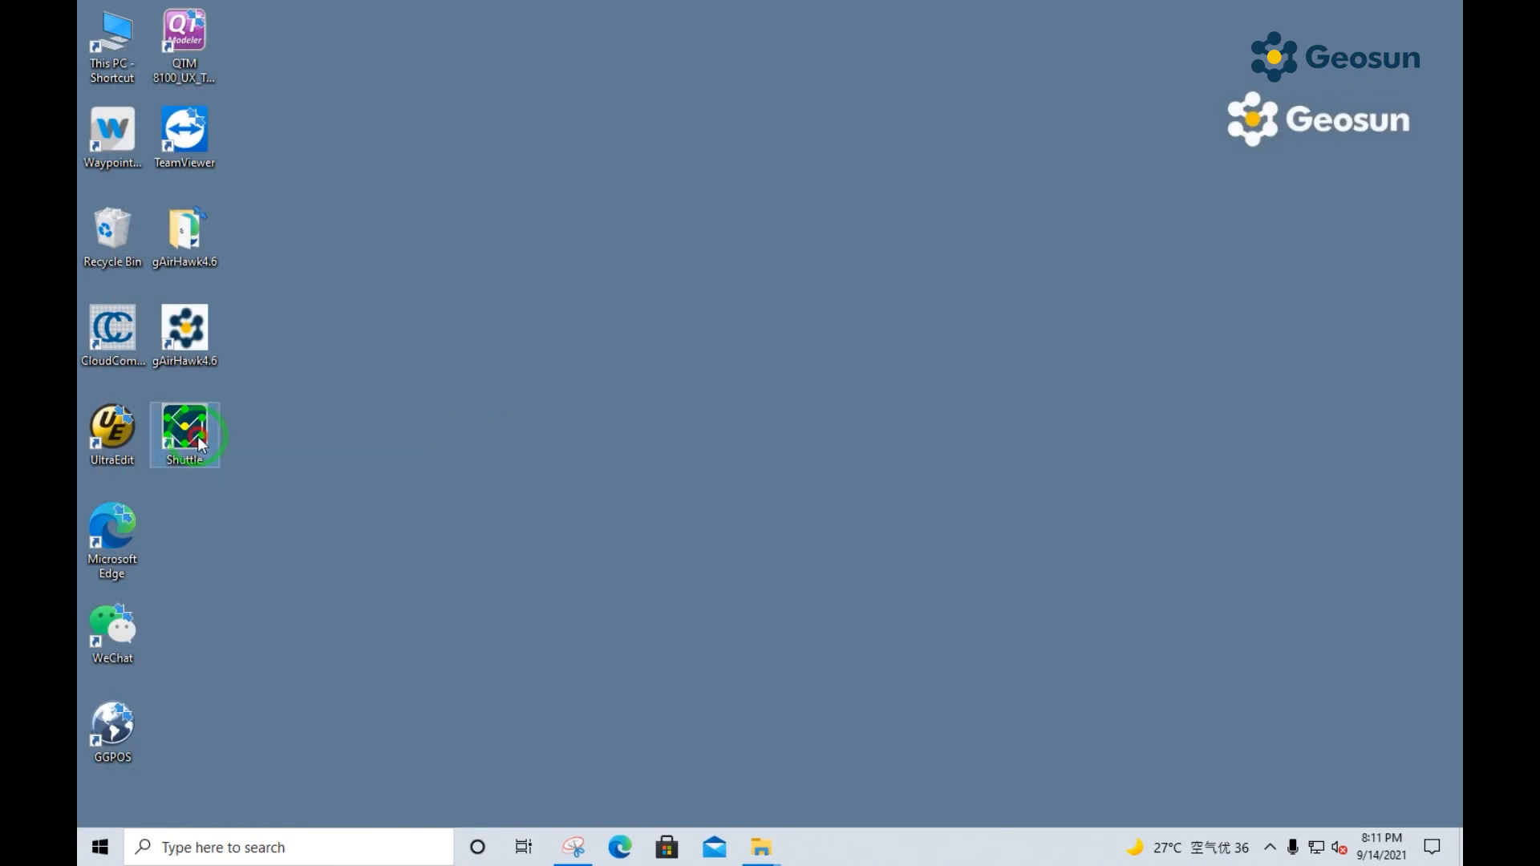
{"action": "double_click", "coordinate": [197, 437]}
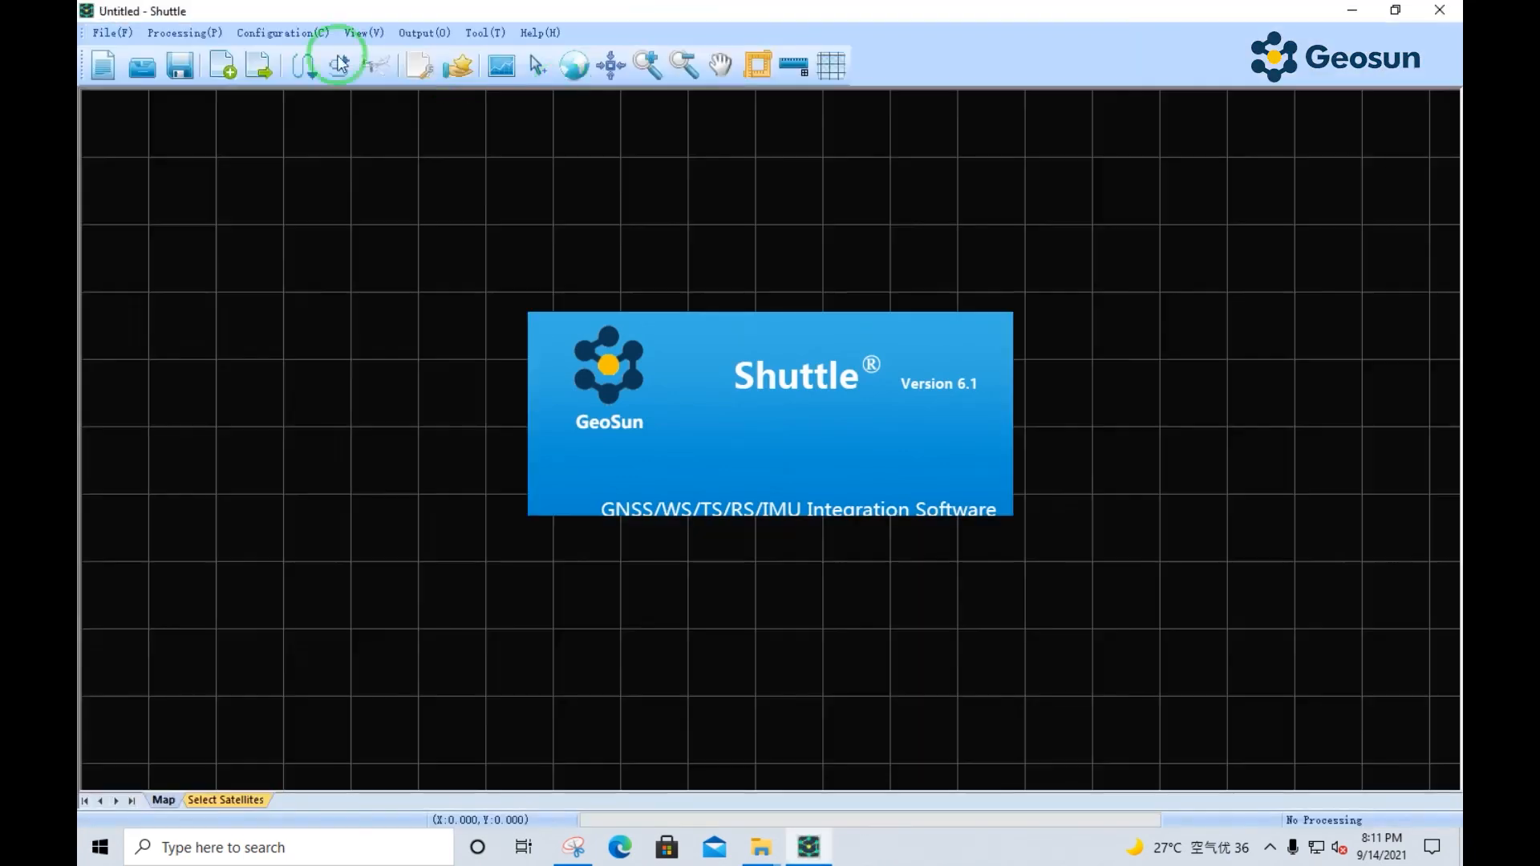
- Open the project file TEST.pro from the TEST folder
{"action": "left_click", "coordinate": [141, 66]}
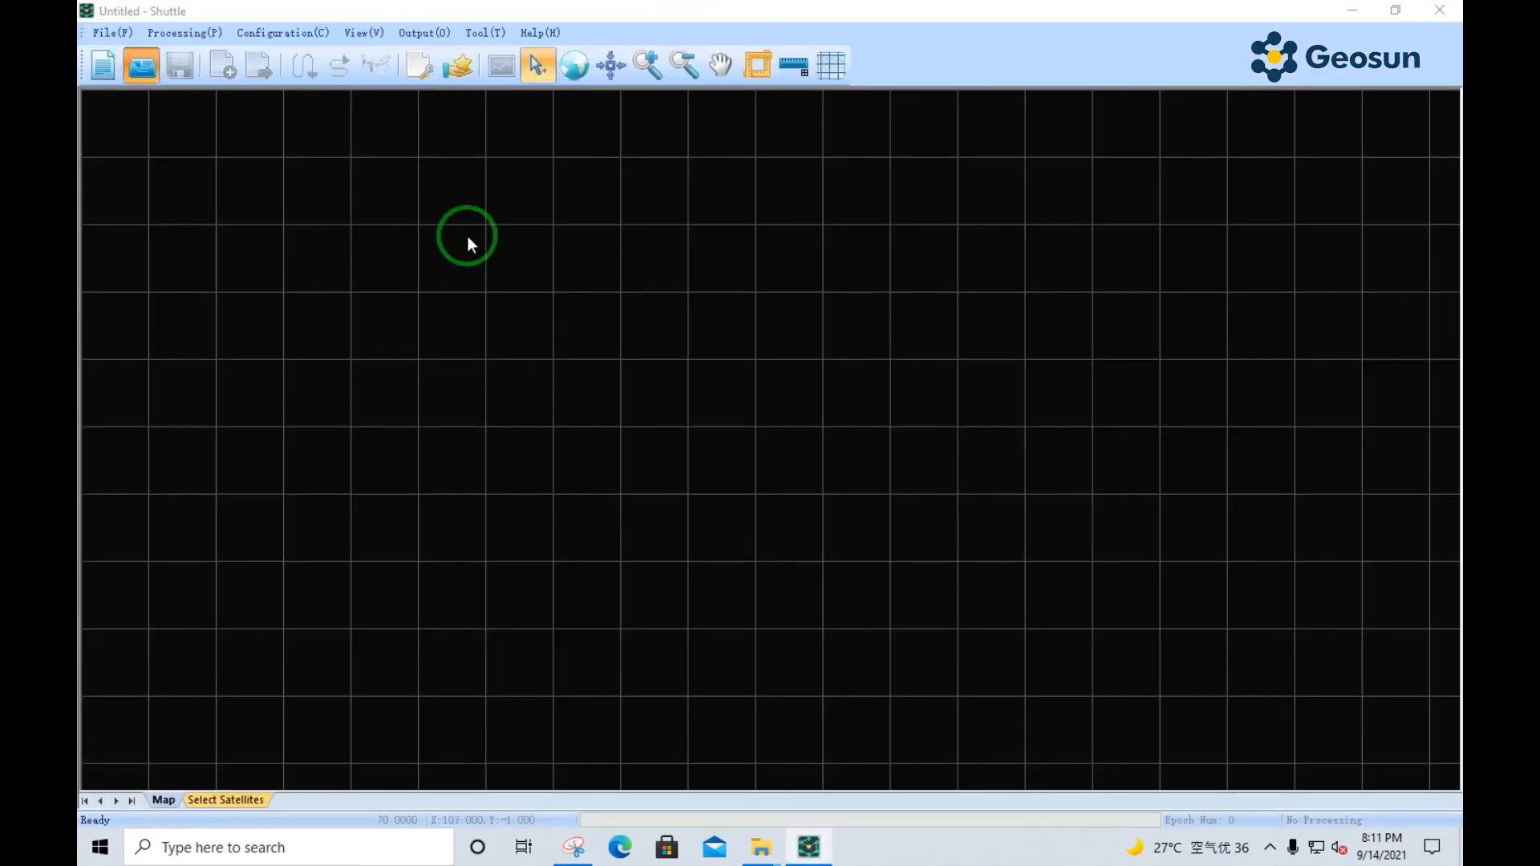
{"action": "left_click", "coordinate": [652, 217]}
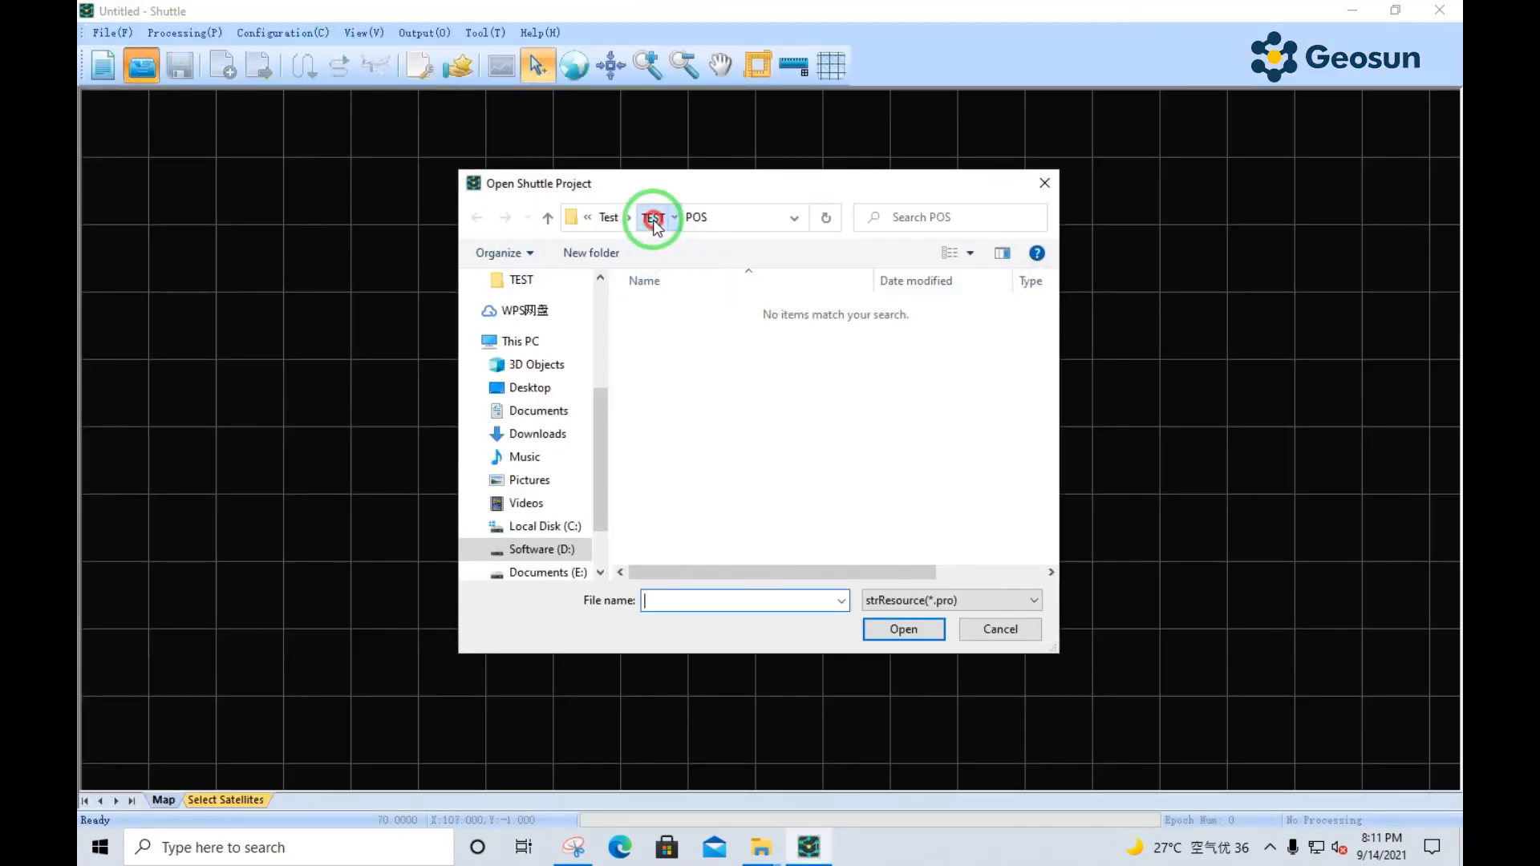
{"action": "left_click", "coordinate": [782, 473]}
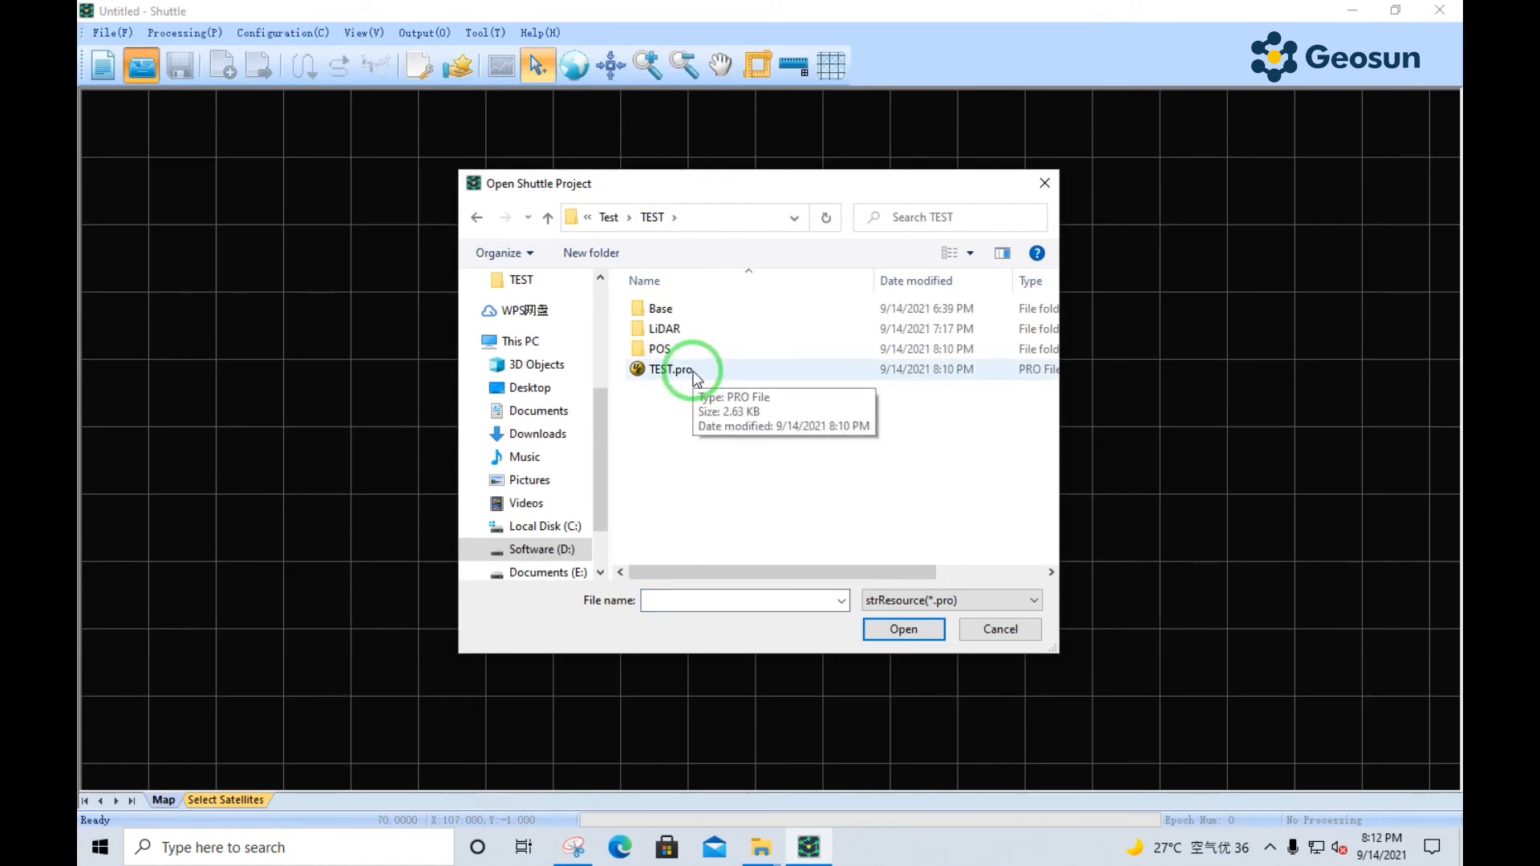
{"action": "left_click", "coordinate": [694, 373]}
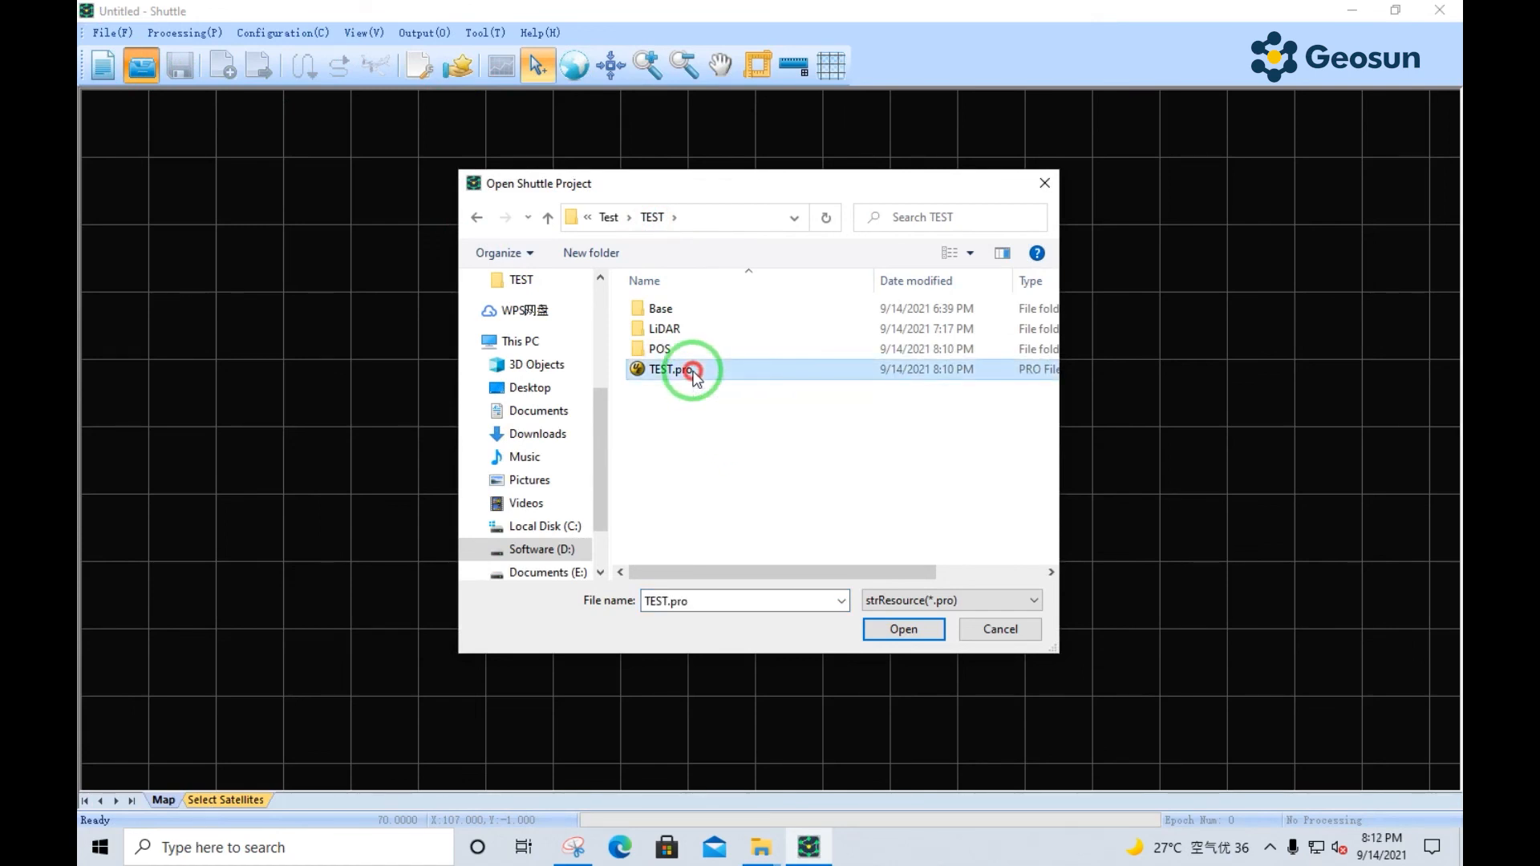
{"action": "double_click", "coordinate": [694, 373]}
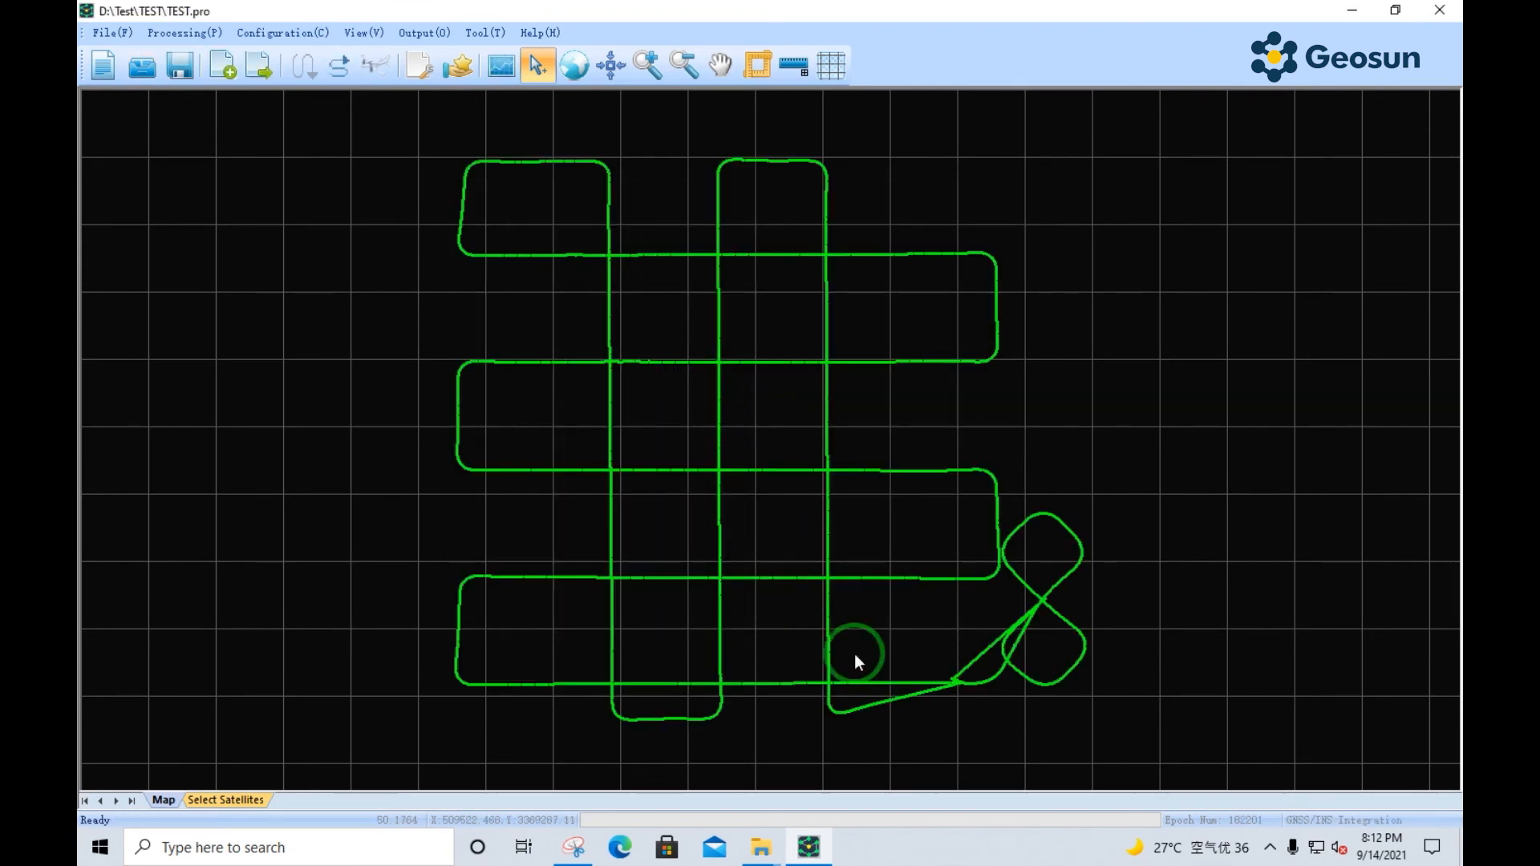
- Inspect the Rover Information position data of several epoch points along the lower trajectory bend, then close it
{"action": "scroll", "coordinate": [827, 733], "scroll_direction": "up", "scroll_amount": 6}
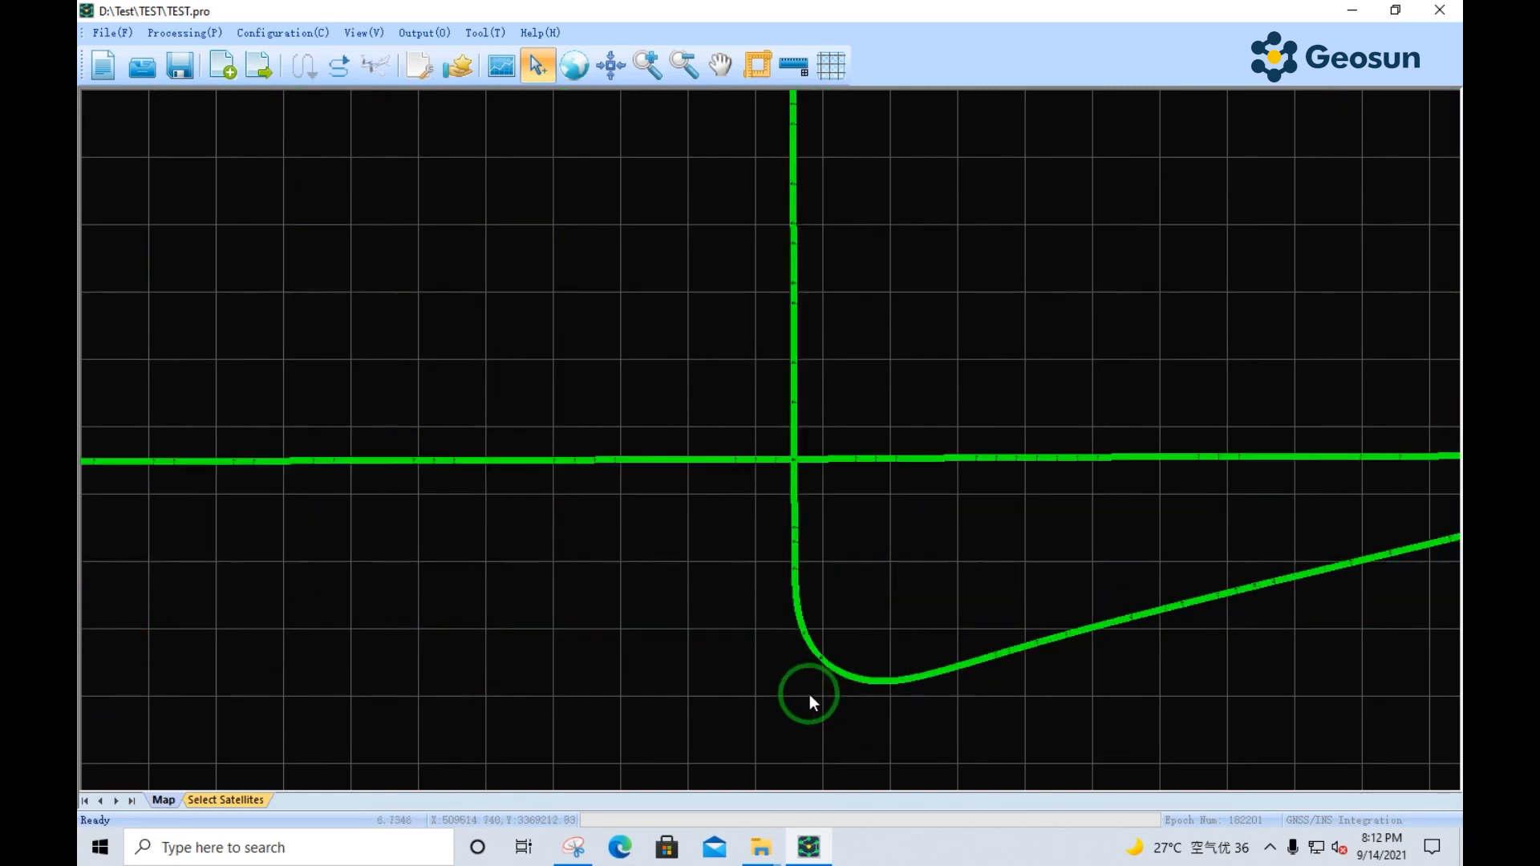
{"action": "scroll", "coordinate": [888, 687], "scroll_direction": "up", "scroll_amount": 4}
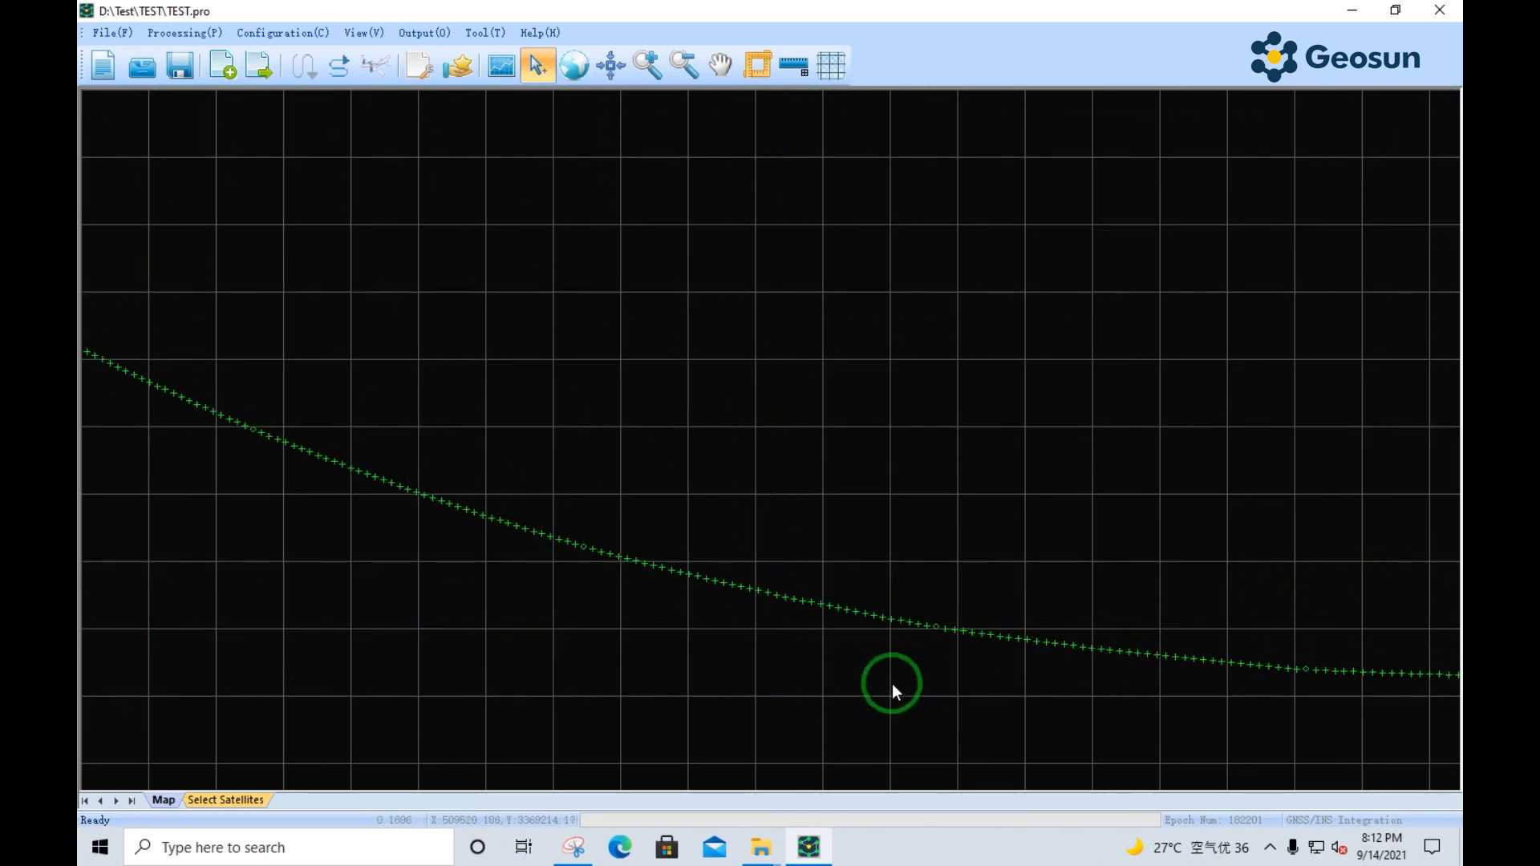
{"action": "scroll", "coordinate": [799, 625], "scroll_direction": "up", "scroll_amount": 2}
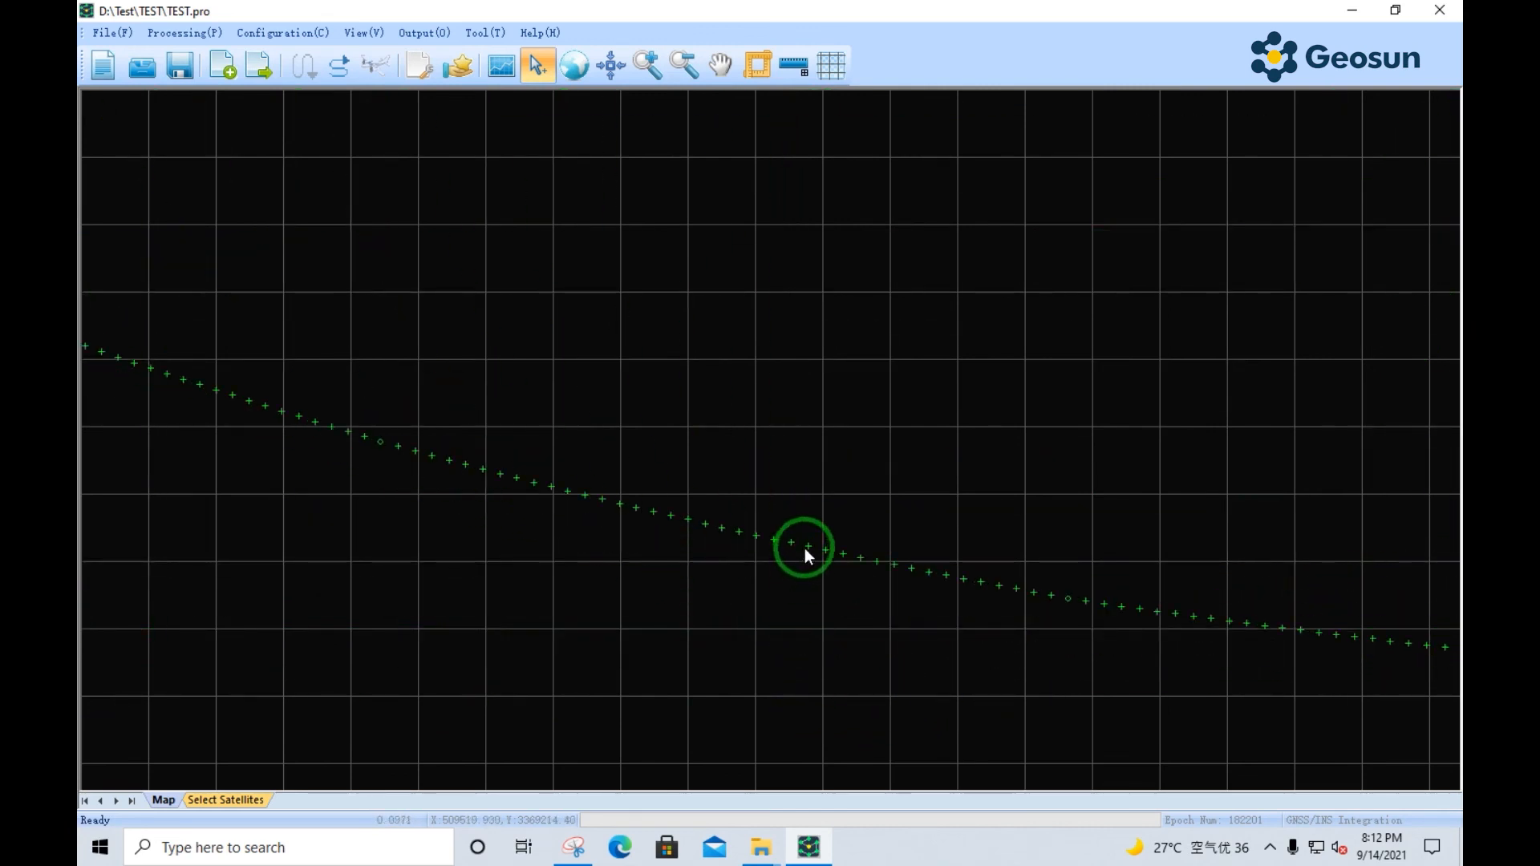
{"action": "left_click", "coordinate": [805, 547]}
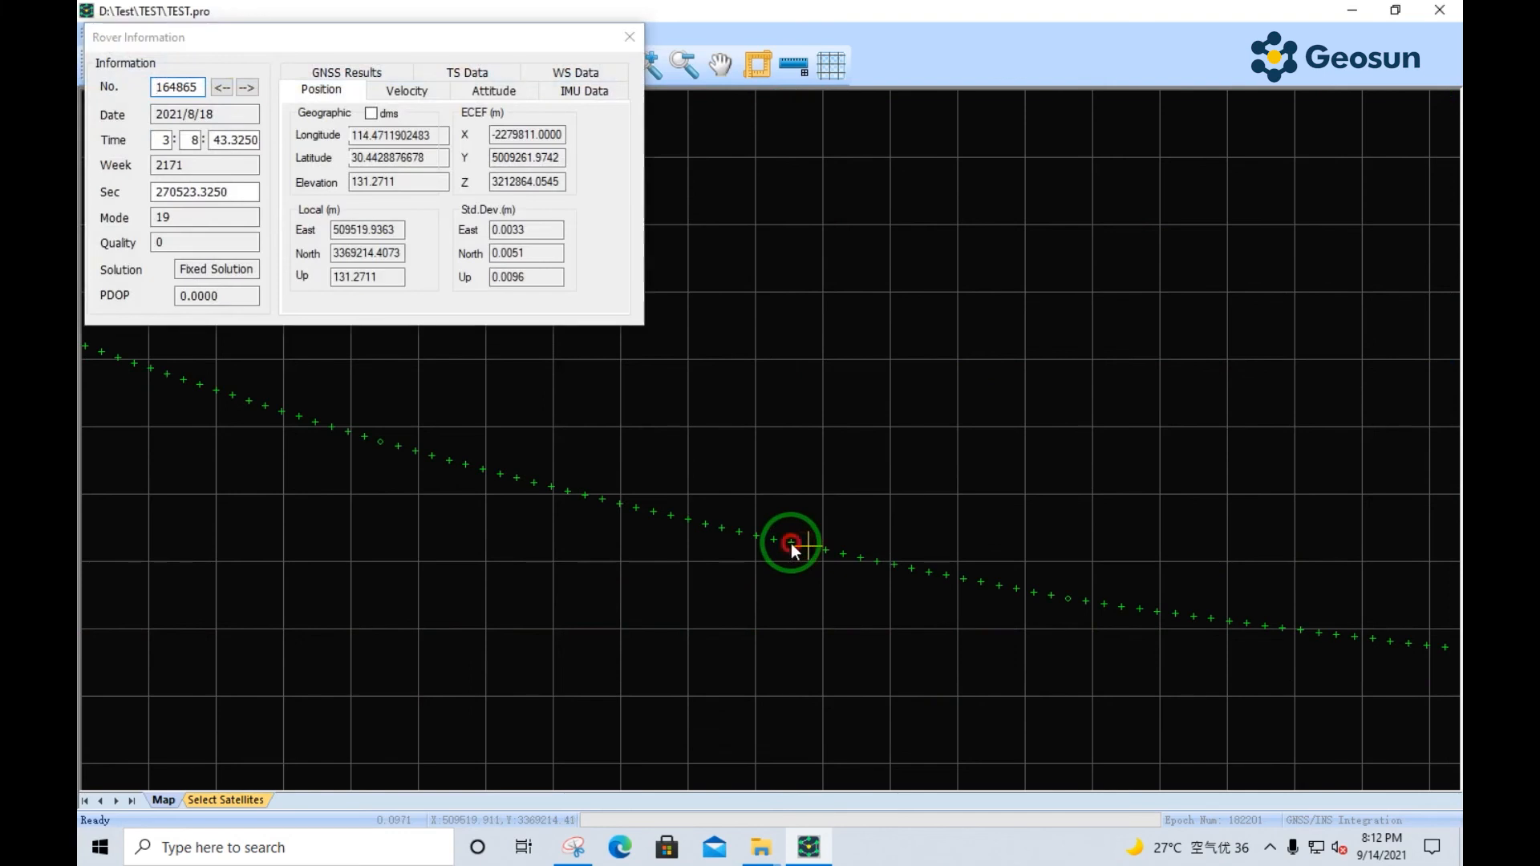
{"action": "left_click", "coordinate": [511, 489]}
{"action": "left_click", "coordinate": [407, 447]}
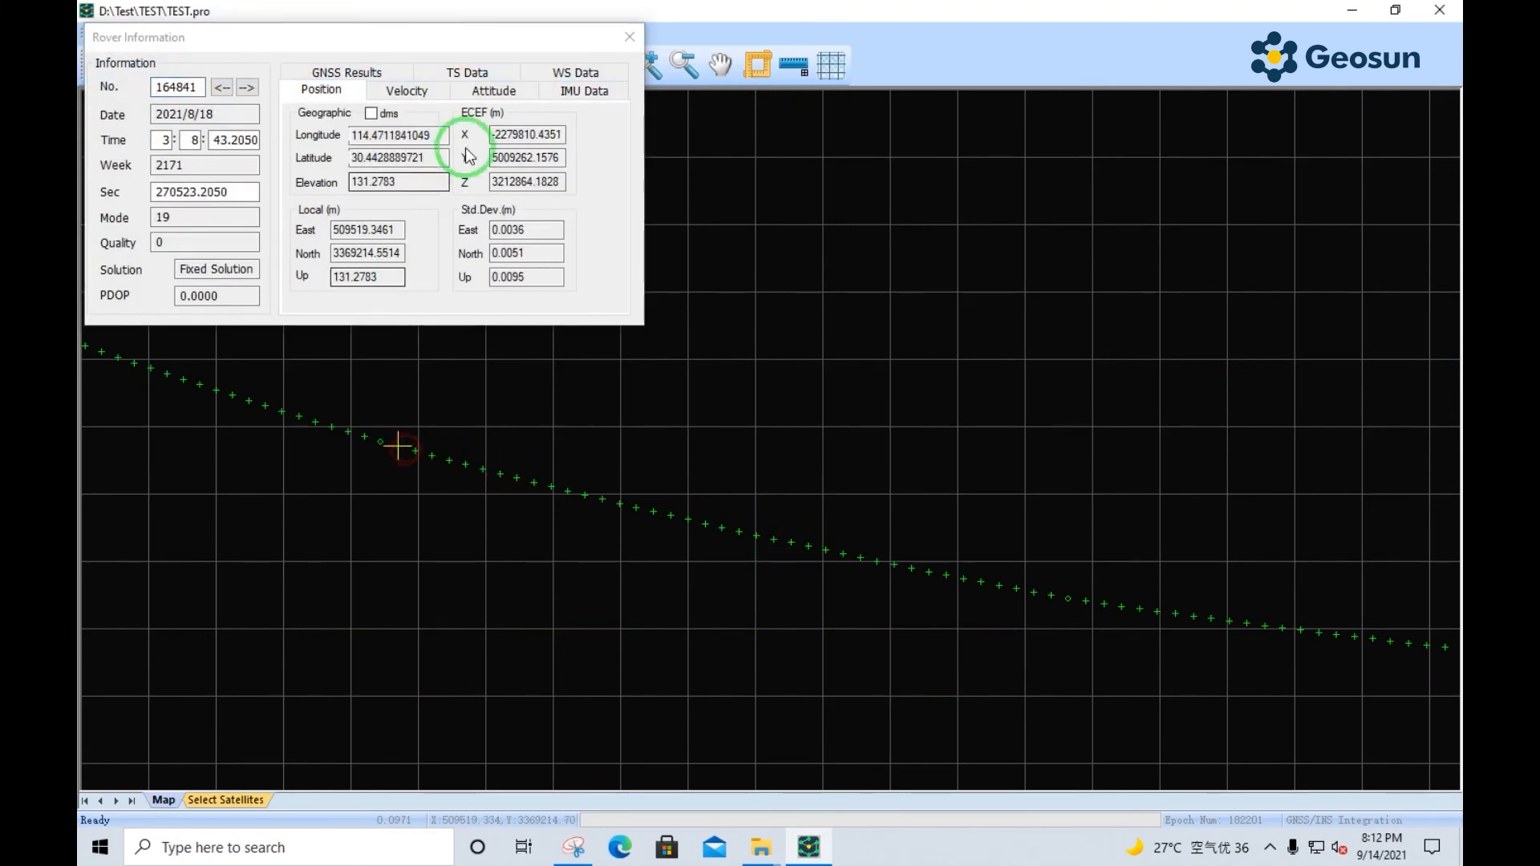
{"action": "left_click", "coordinate": [630, 40]}
- Review the whole trajectory on the map and close Shuttle
{"action": "scroll", "coordinate": [886, 396], "scroll_direction": "down", "scroll_amount": 5}
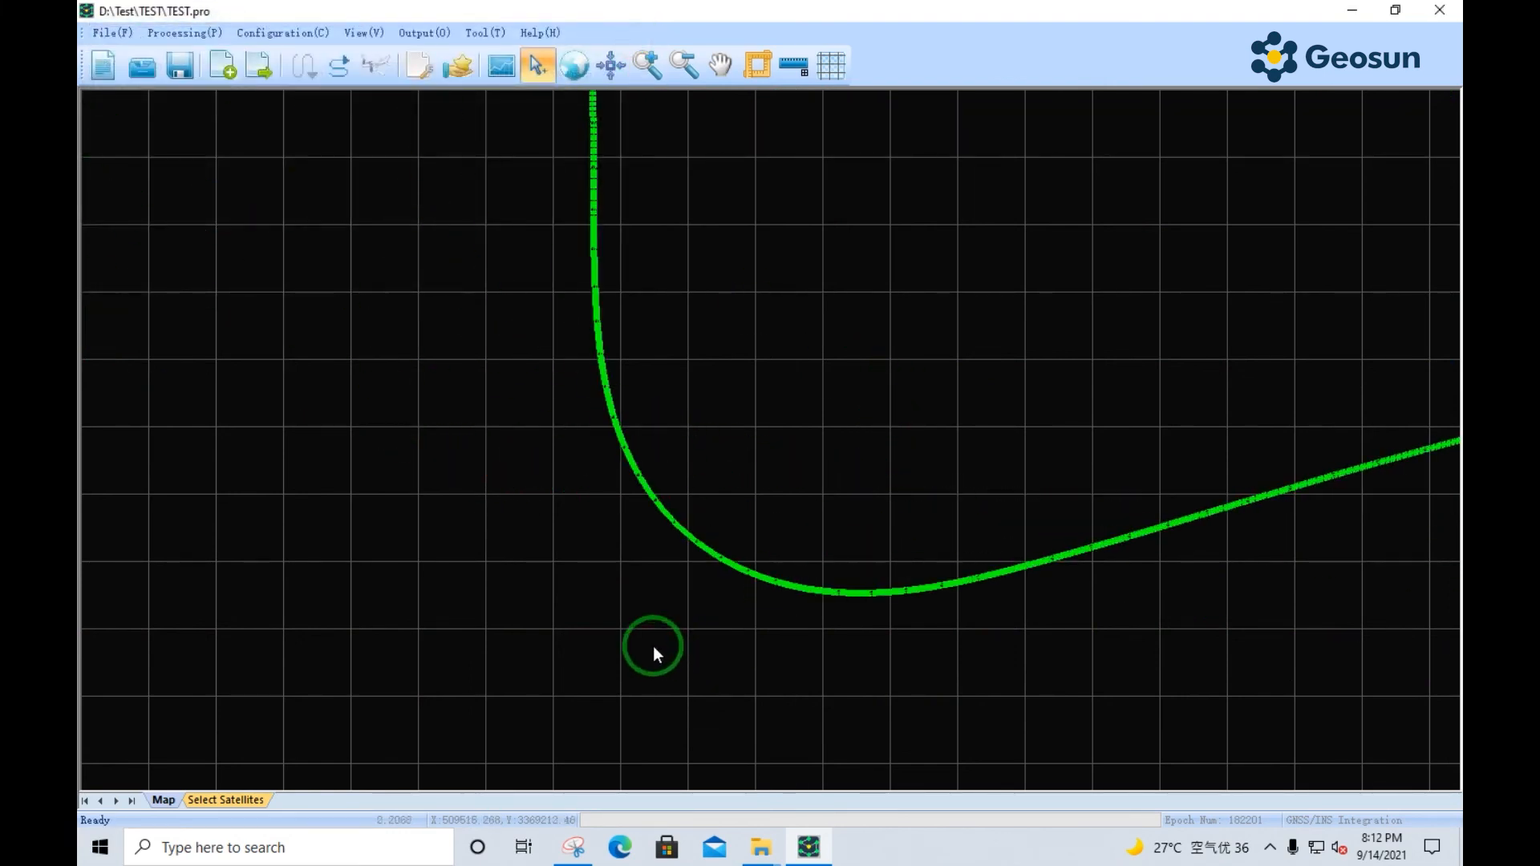
{"action": "scroll", "coordinate": [566, 656], "scroll_direction": "down", "scroll_amount": 5}
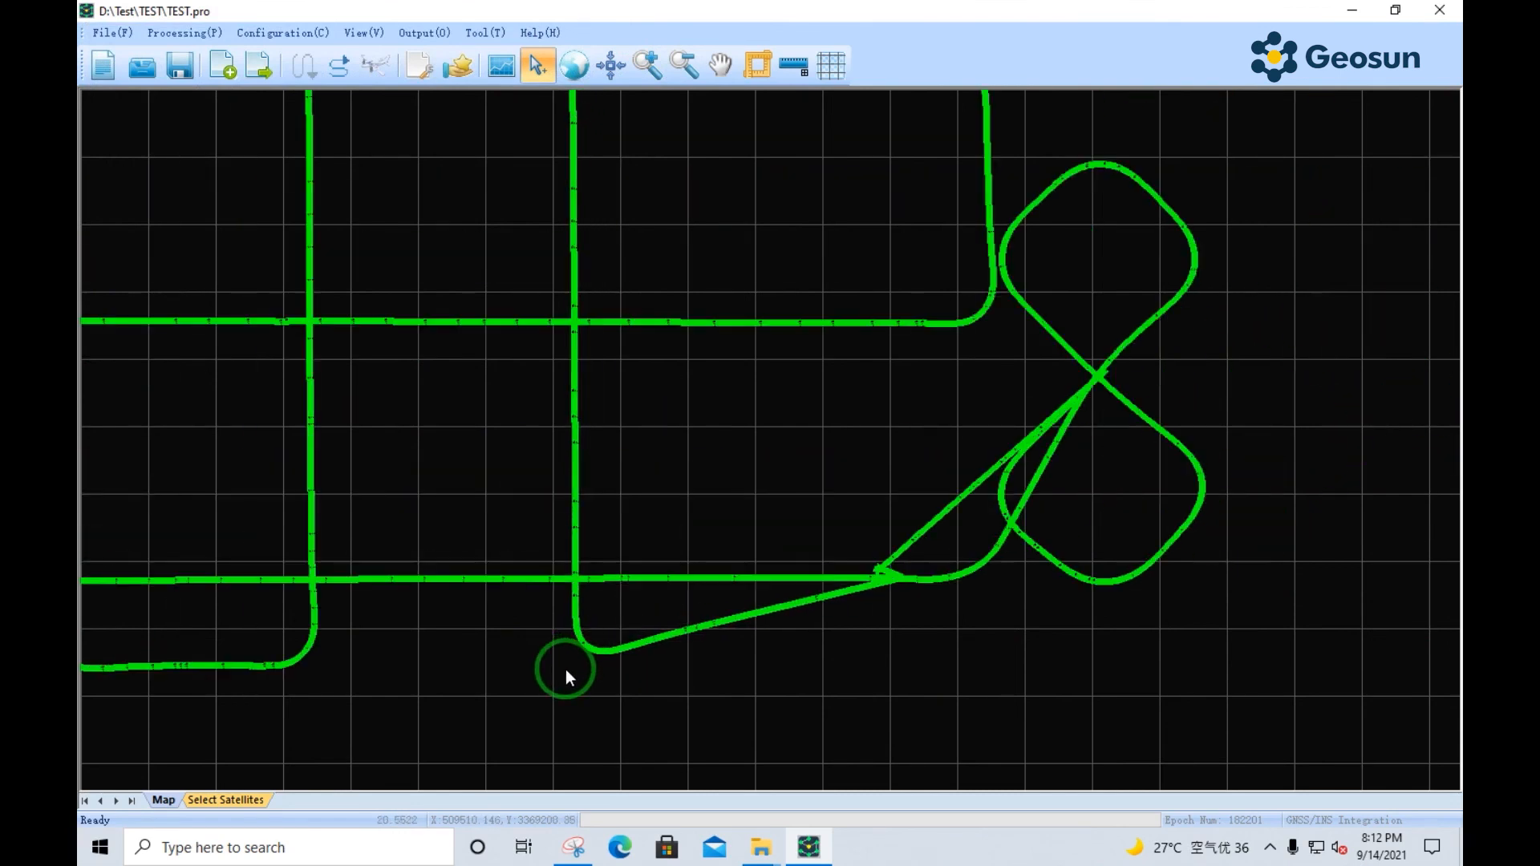
{"action": "scroll", "coordinate": [565, 671], "scroll_direction": "down", "scroll_amount": 3}
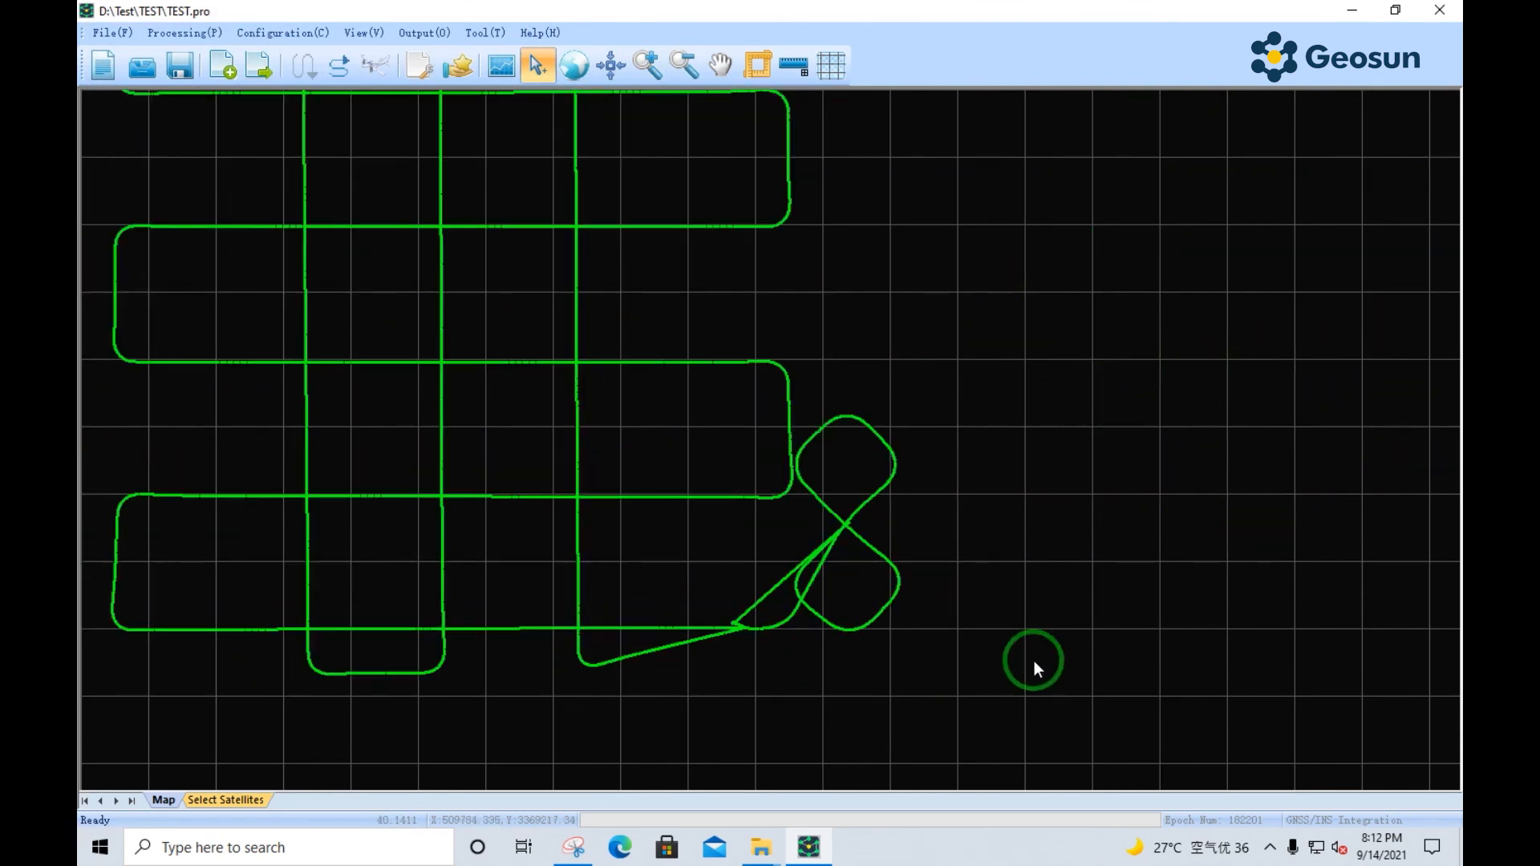
{"action": "scroll", "coordinate": [1091, 661], "scroll_direction": "down", "scroll_amount": 1}
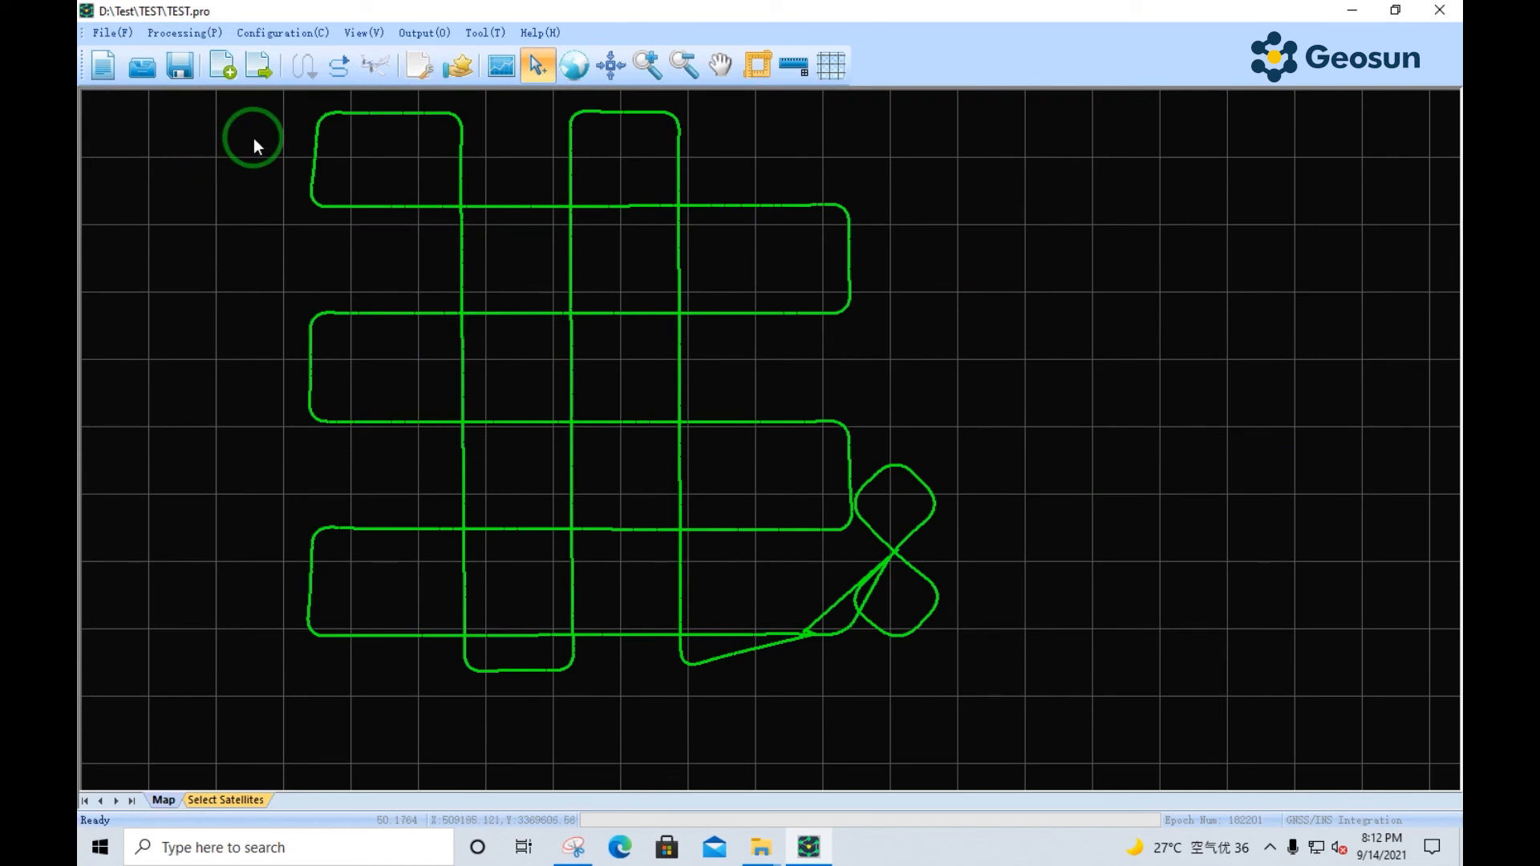
{"action": "scroll", "coordinate": [253, 138], "scroll_direction": "up", "scroll_amount": 1}
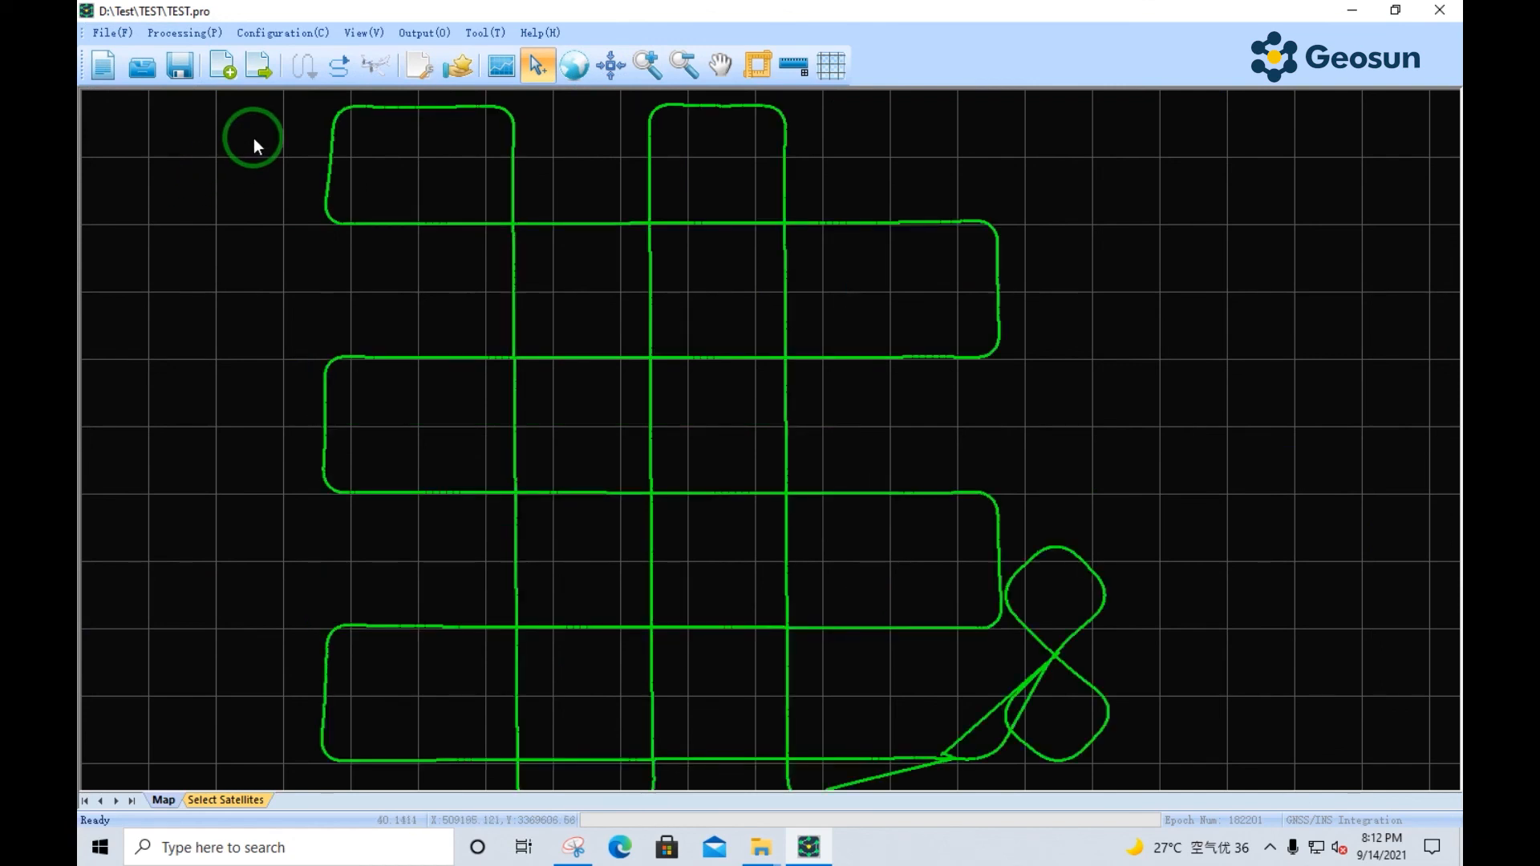
{"action": "left_click", "coordinate": [1439, 21]}
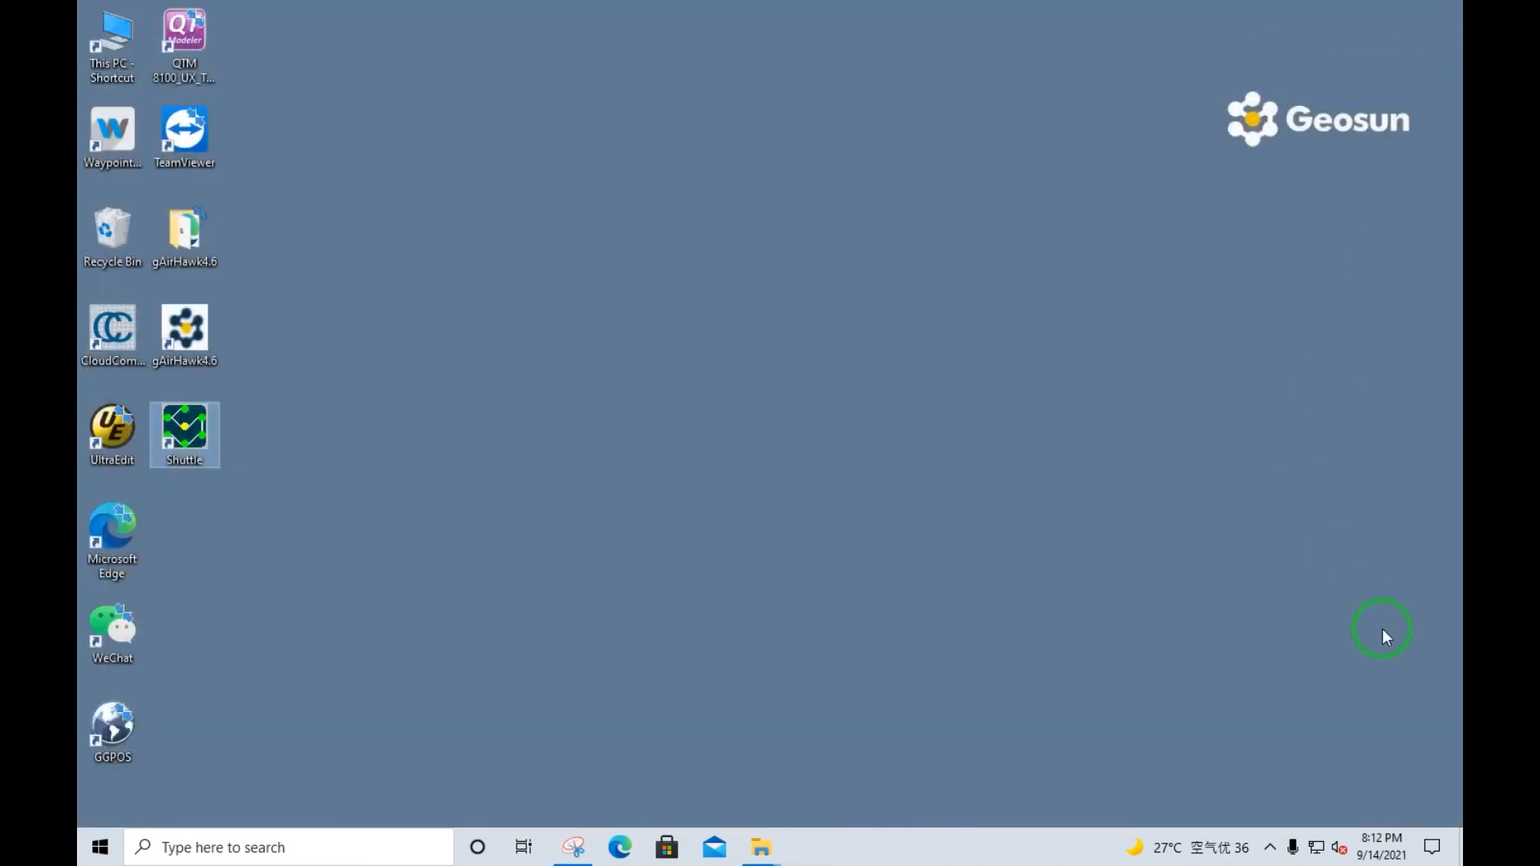
{"action": "left_click", "coordinate": [1270, 847]}
{"action": "left_click", "coordinate": [1292, 809]}
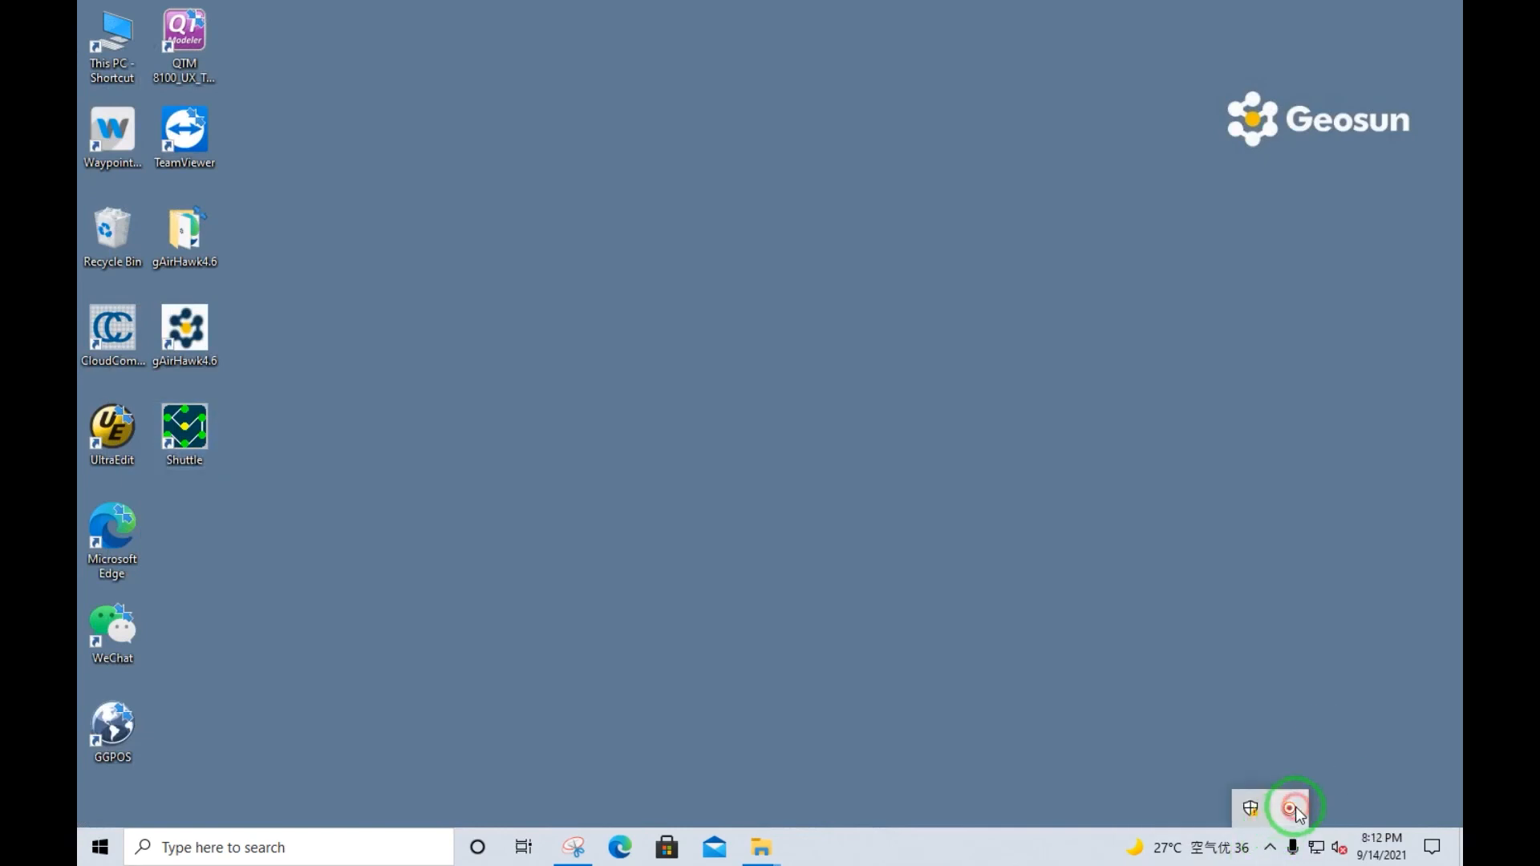